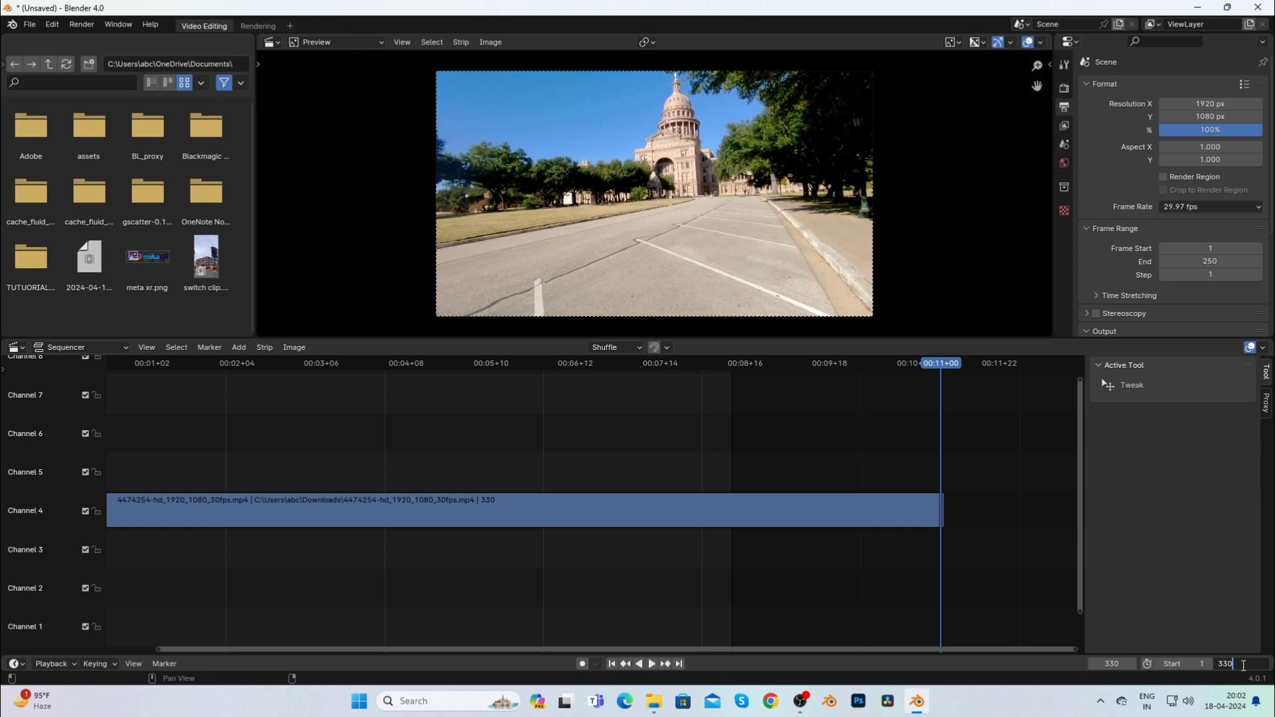
Set the scene's end frame to 330 and check the view transform in the render color management settings.
key("Return")
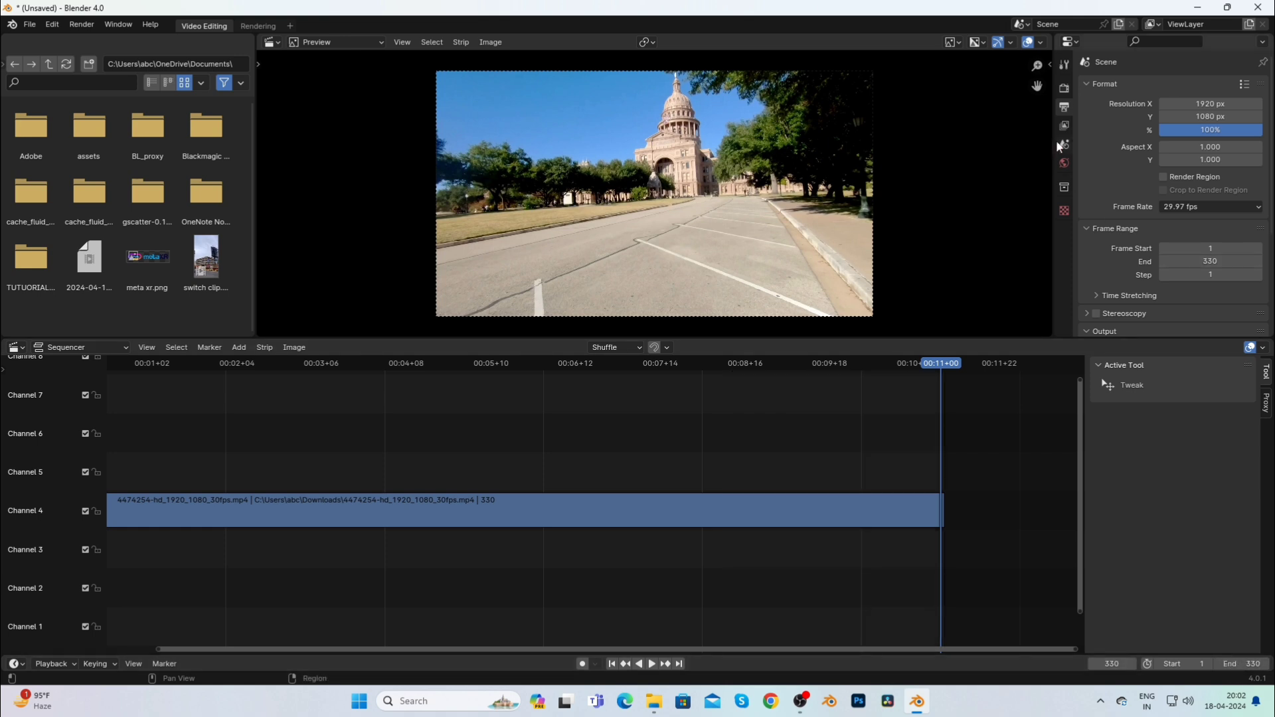
left_click(1063, 87)
scroll(1193, 166, "down", 5)
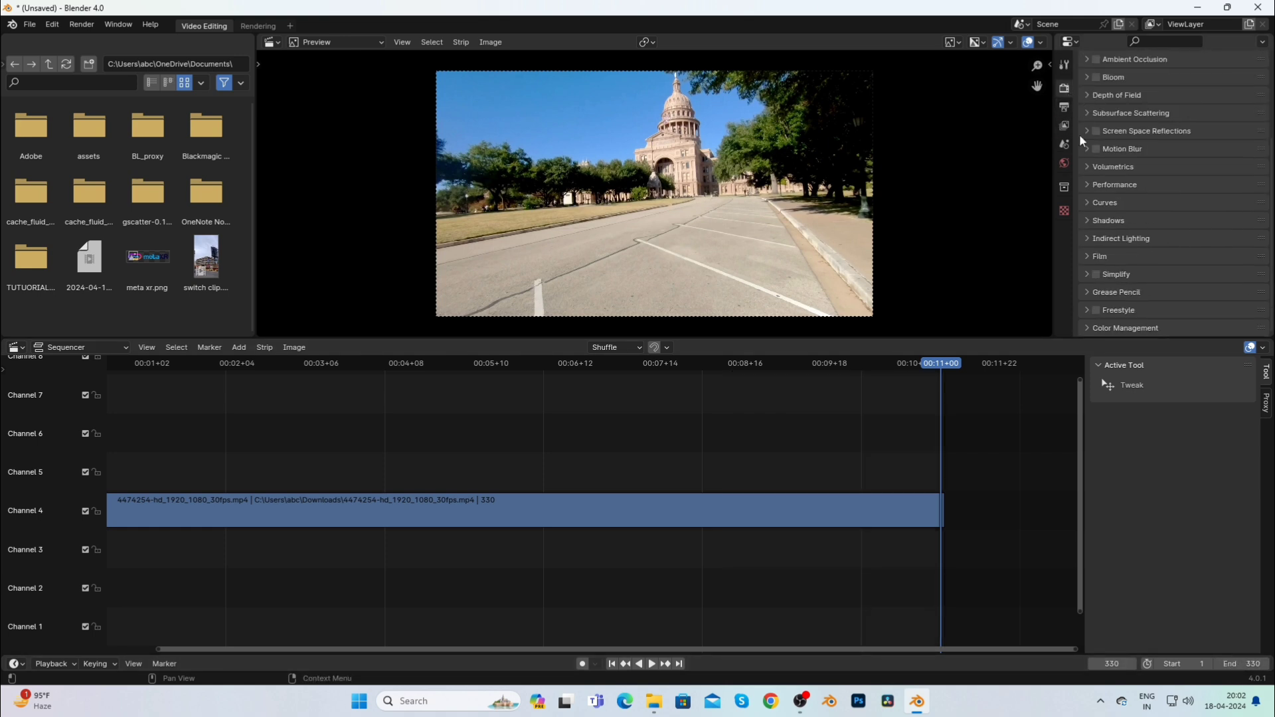
scroll(1177, 271, "down", 5)
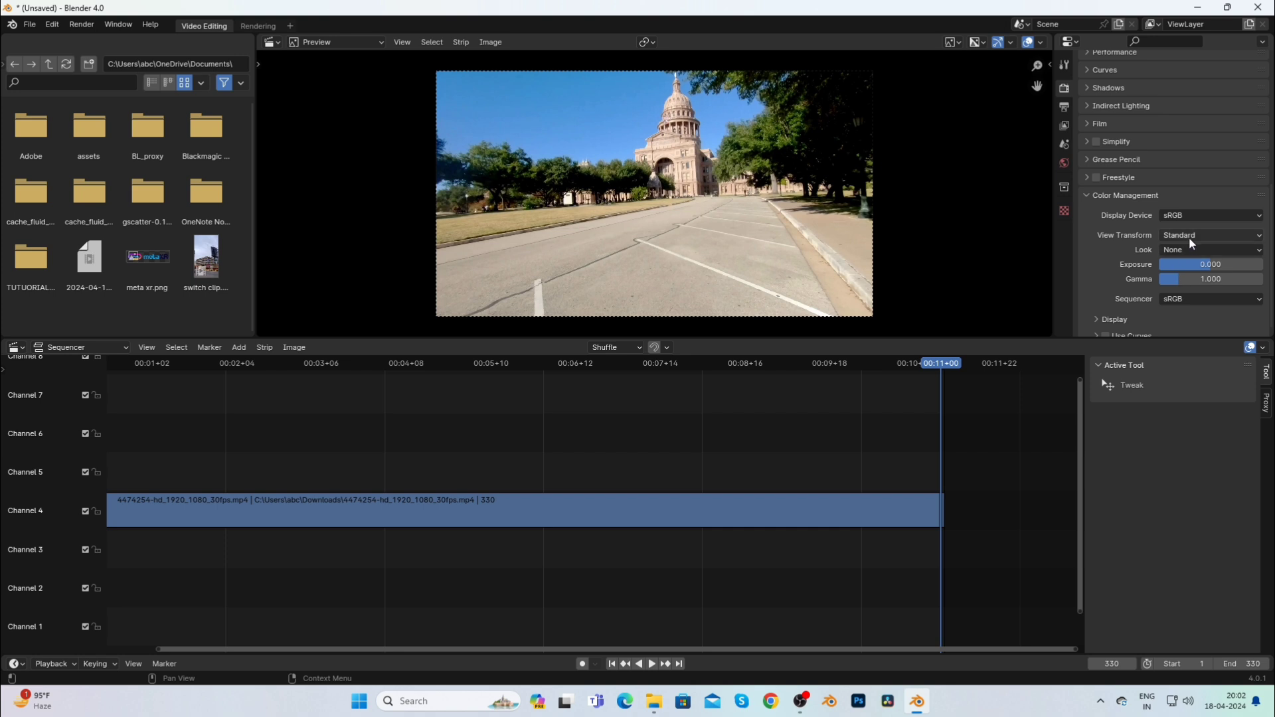
Set the output file format to PNG and browse for an output folder.
left_click(1064, 107)
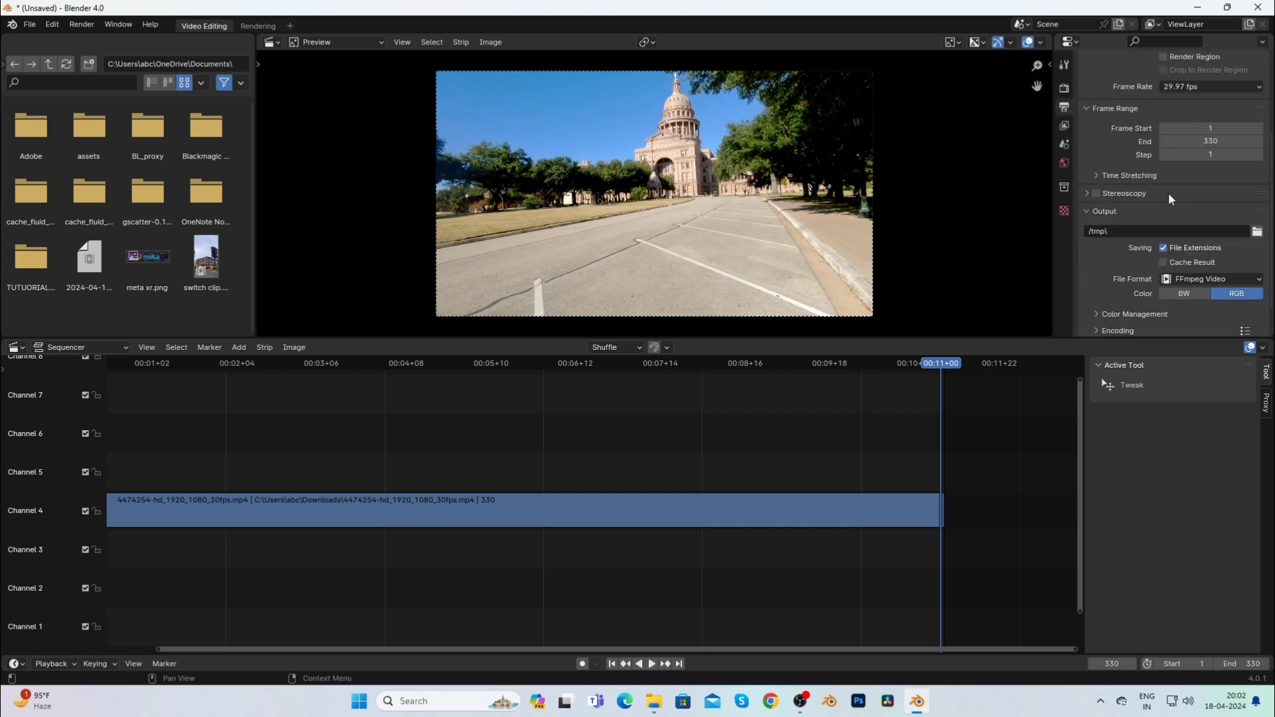
left_click(1205, 279)
left_click(1026, 343)
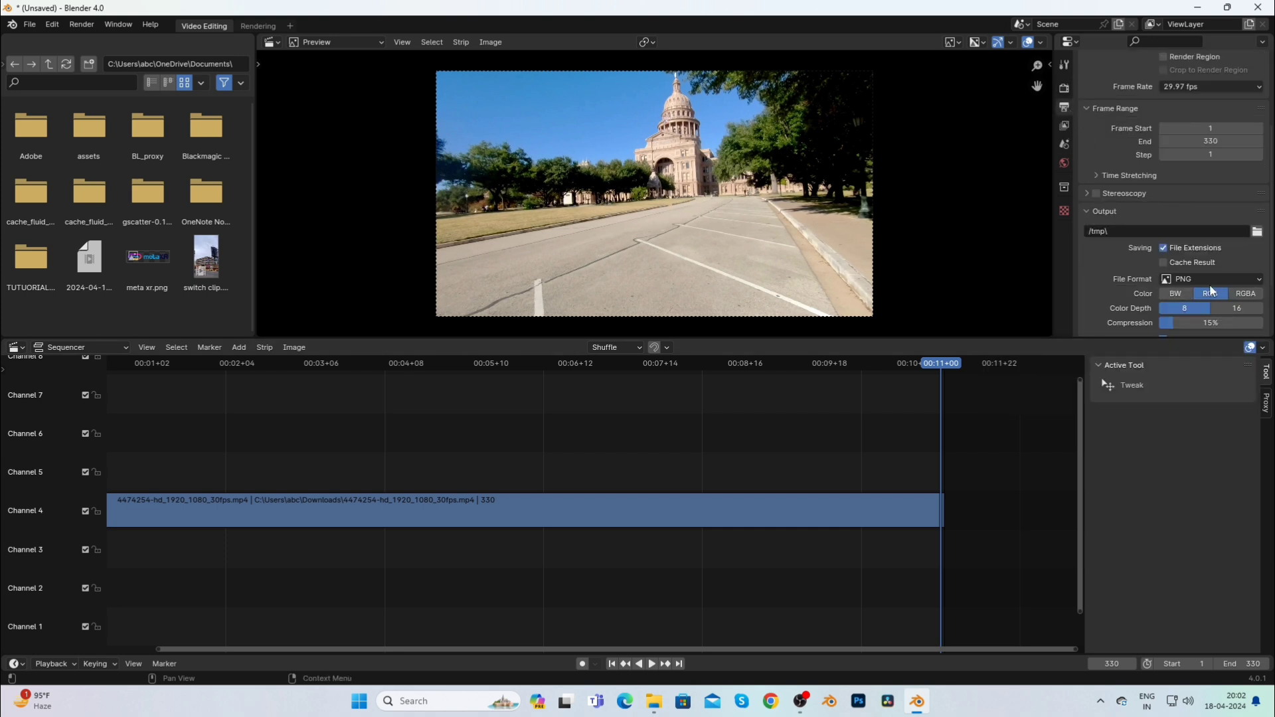
left_click(1257, 231)
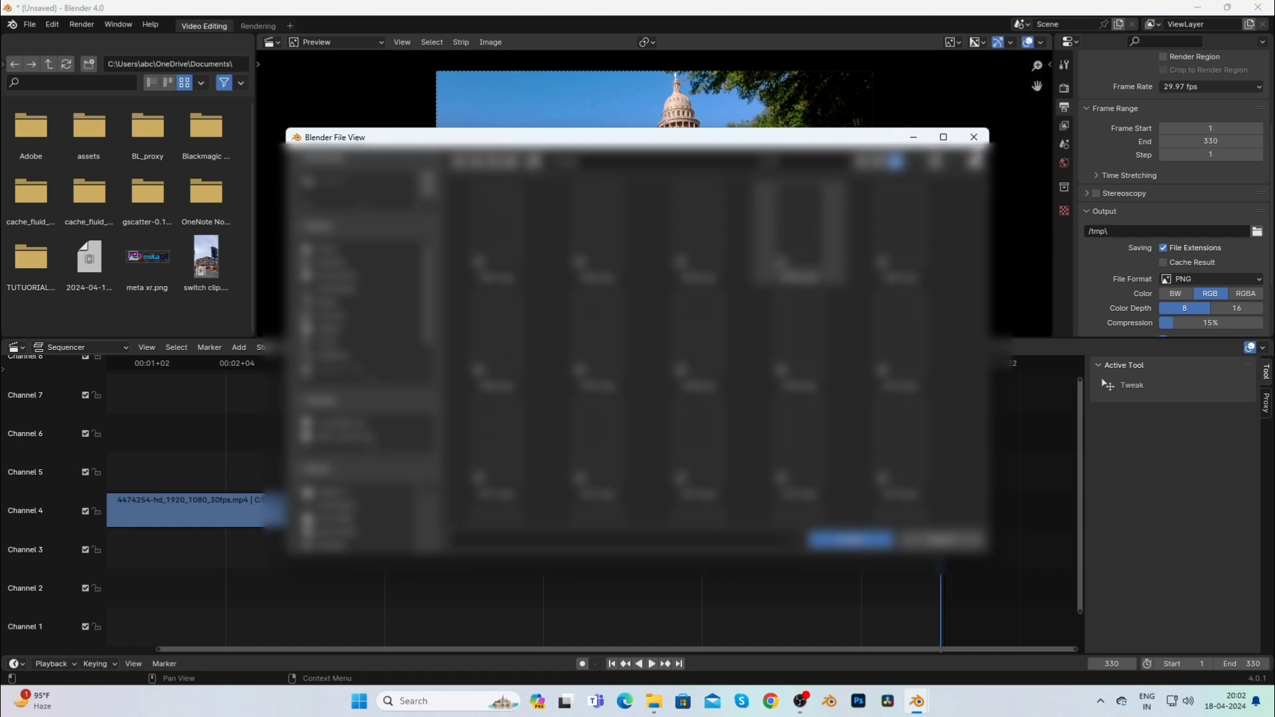
left_click(974, 136)
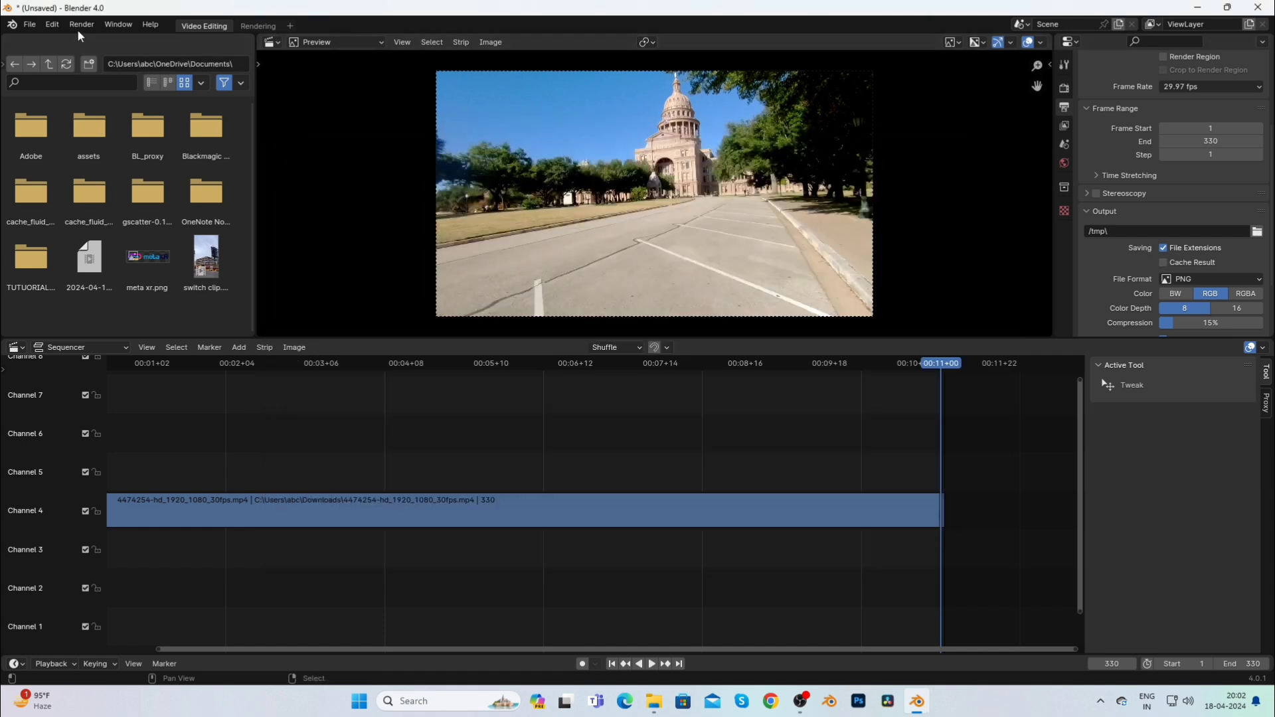
Create a new file from the VFX template without saving the current project.
left_click(30, 25)
mouse_move(53, 40)
left_click(192, 80)
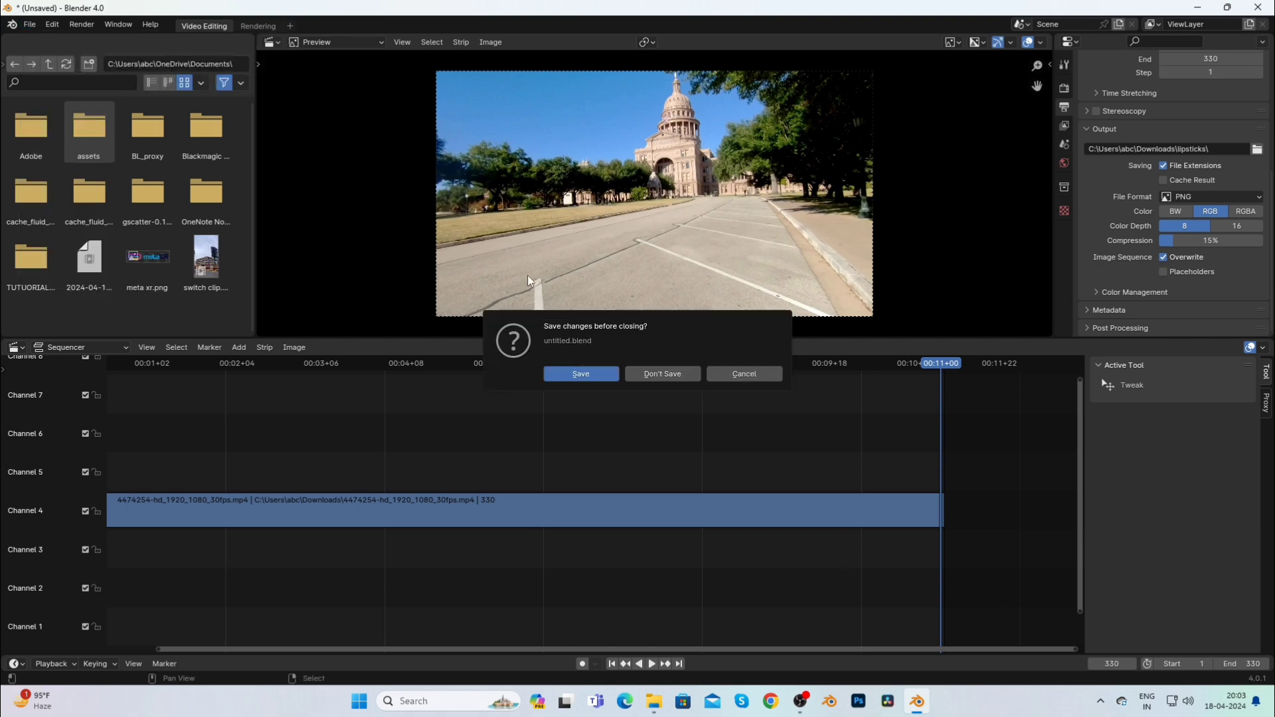
left_click(658, 374)
Load all PNG frames from the Downloads\lipsticks folder as the tracking clip and fit it in view.
left_click(529, 232)
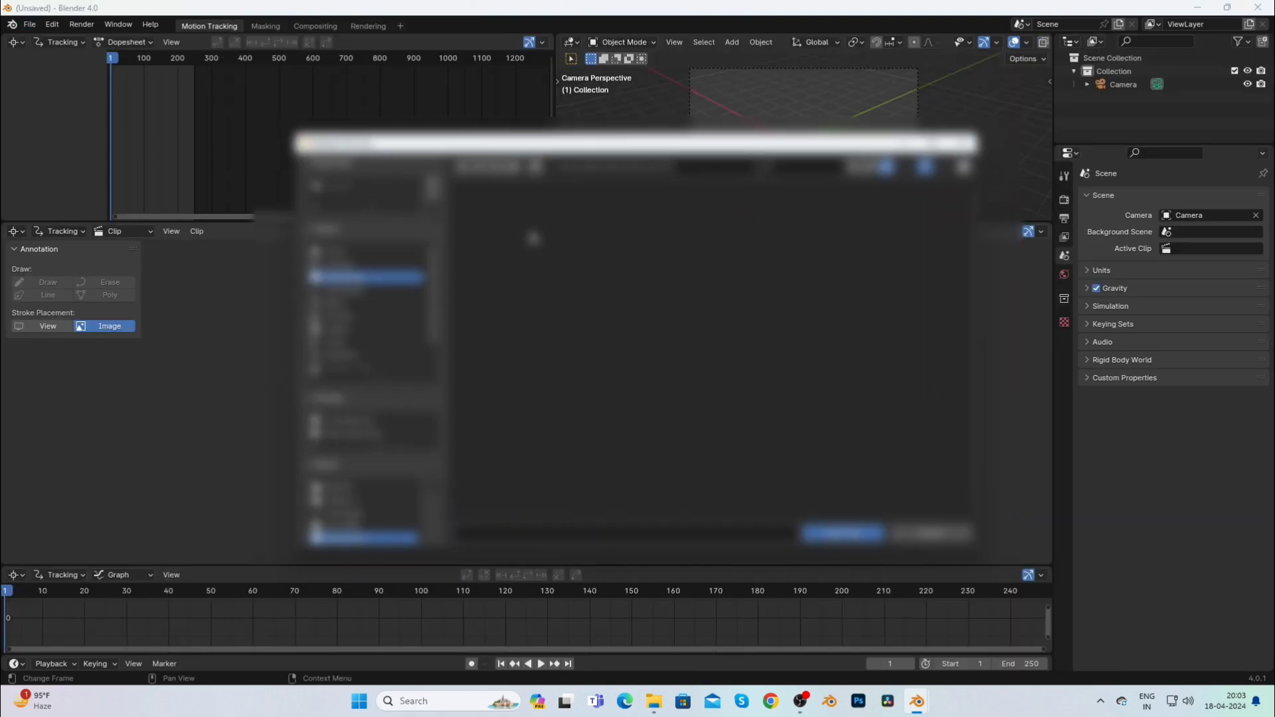
left_click(391, 289)
scroll(587, 429, "down", 3)
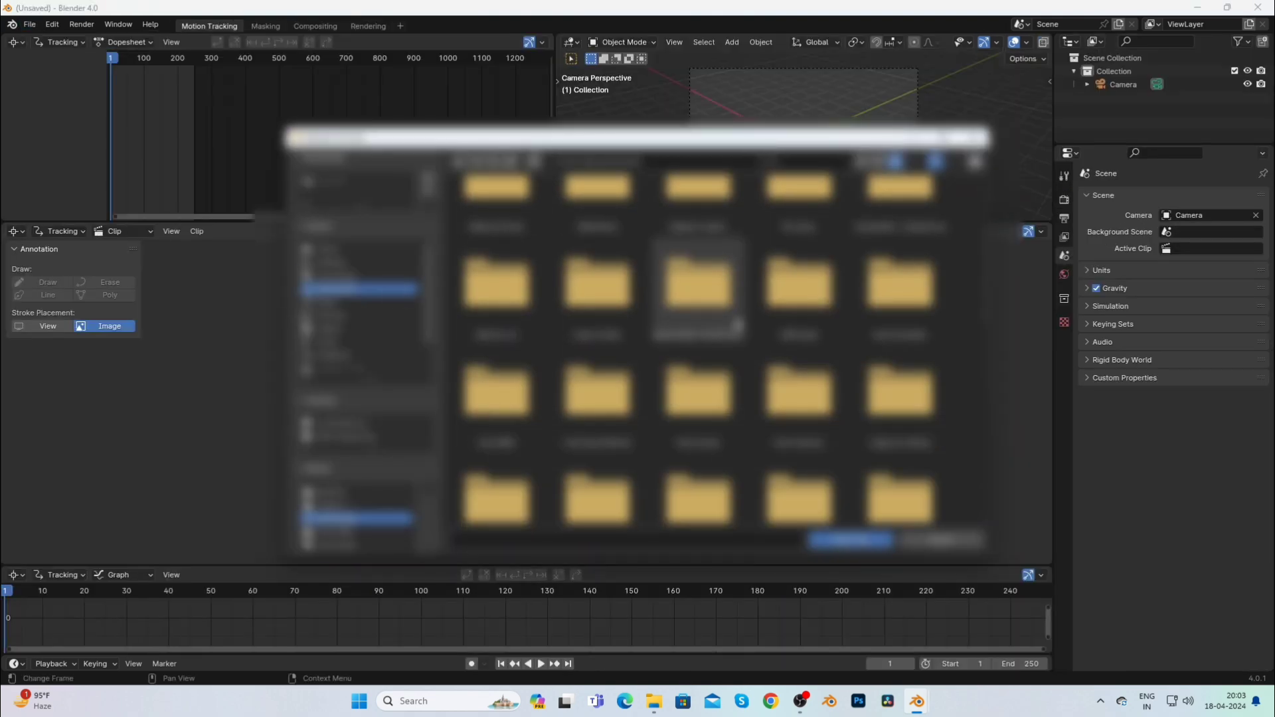
double_click(507, 432)
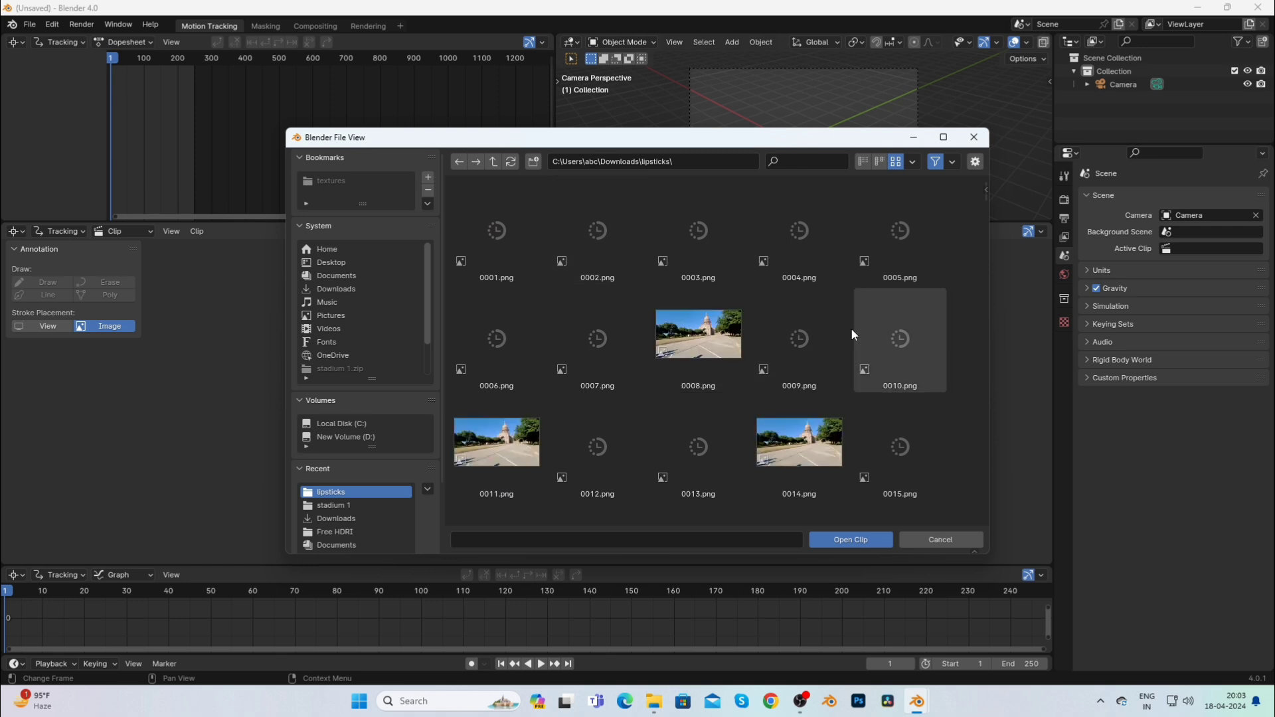
key("a")
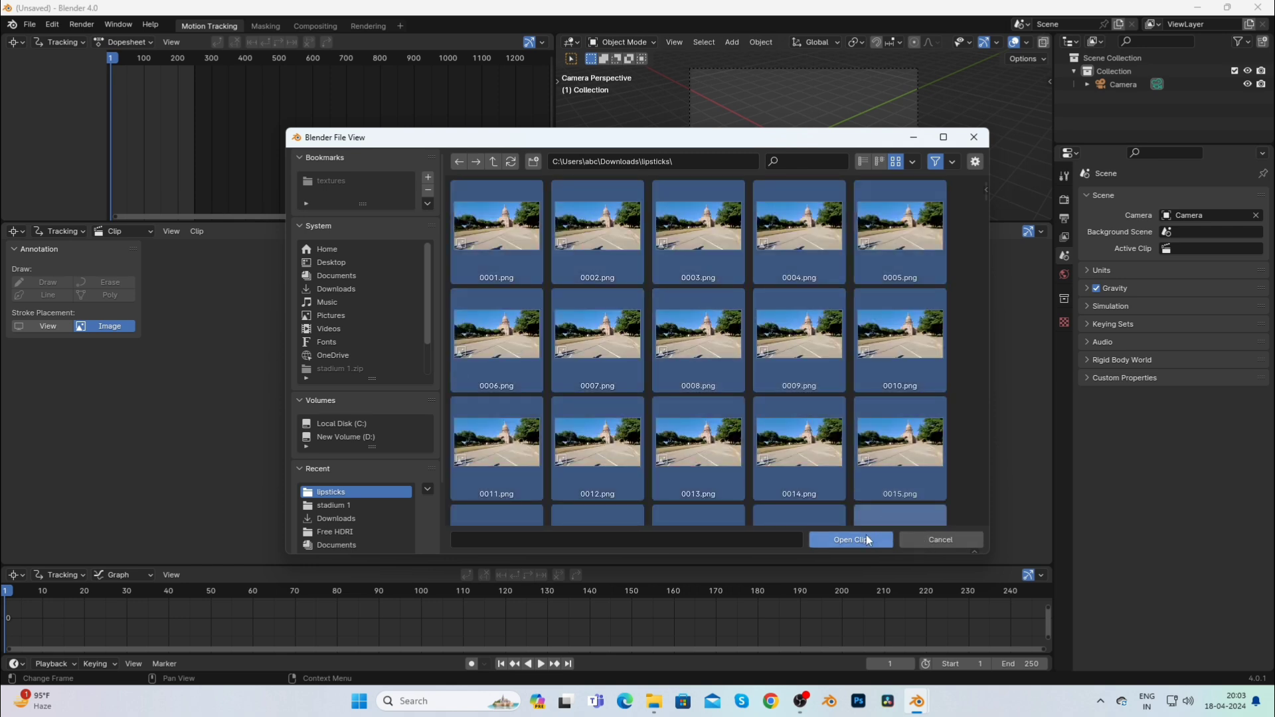
left_click(863, 538)
key("f")
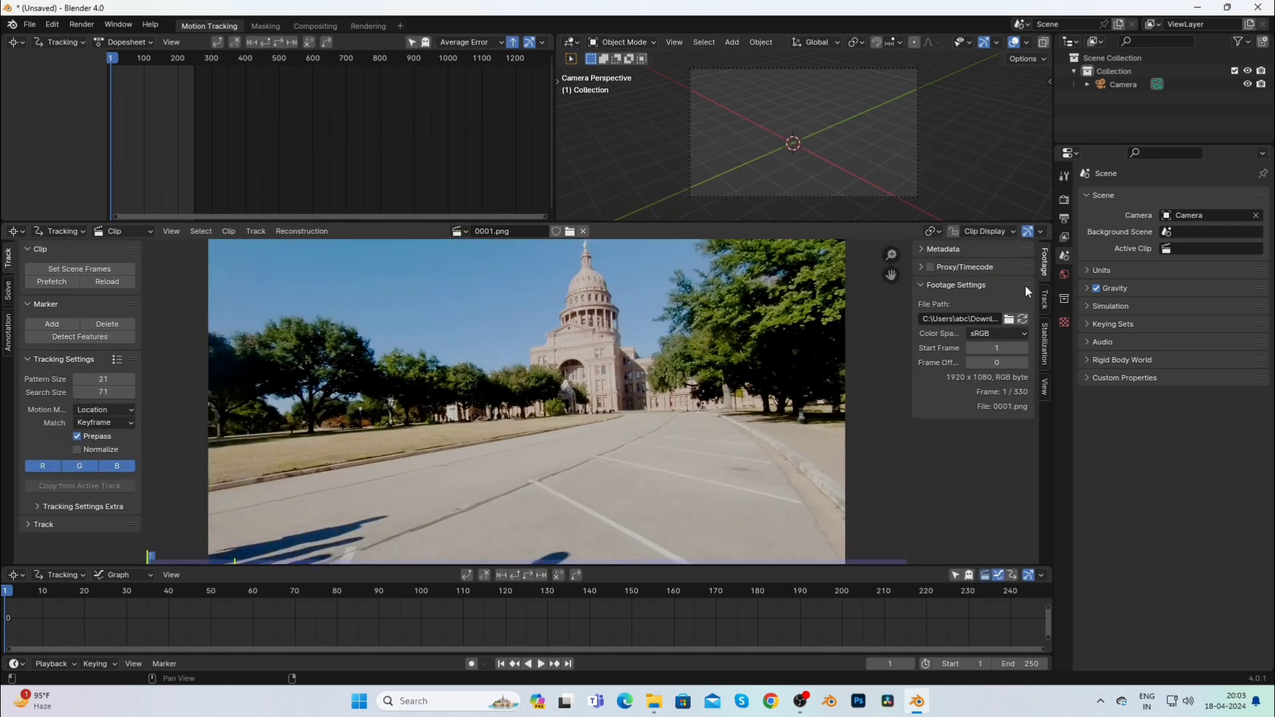
Set the scene's view transform to Standard in the render color management settings.
left_click(1063, 199)
left_click(1086, 559)
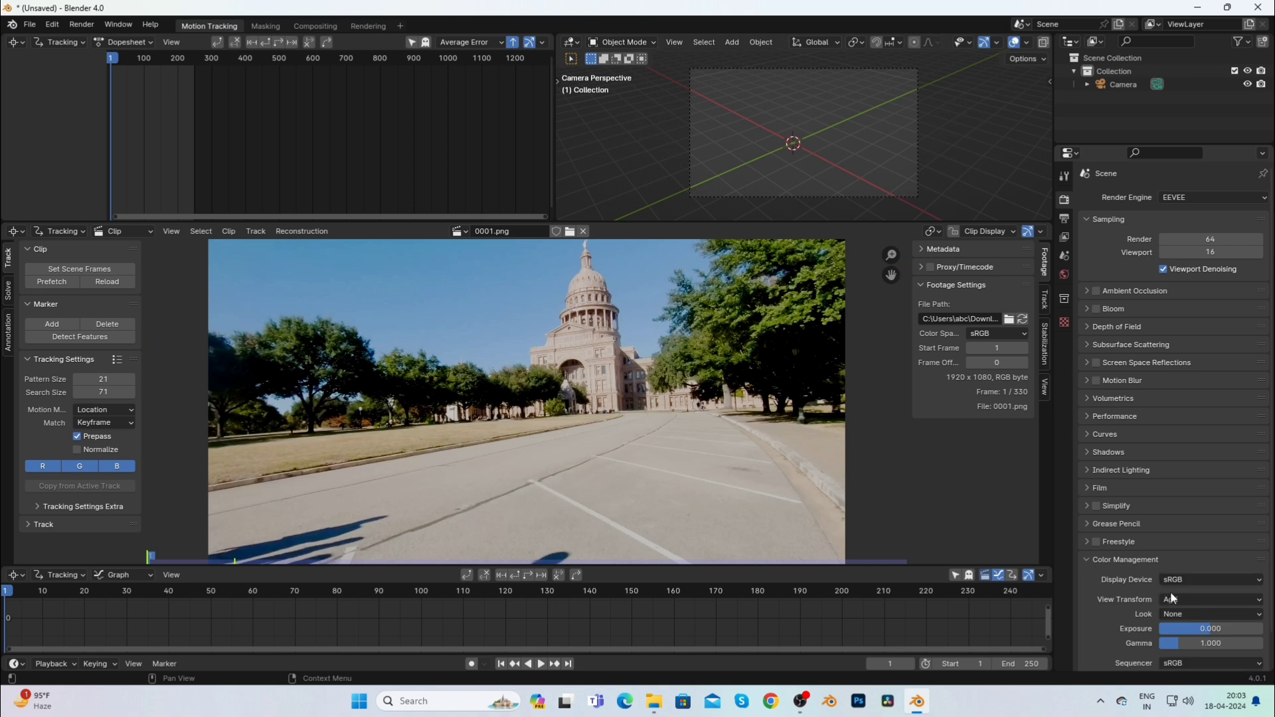
left_click(1174, 598)
left_click(1180, 514)
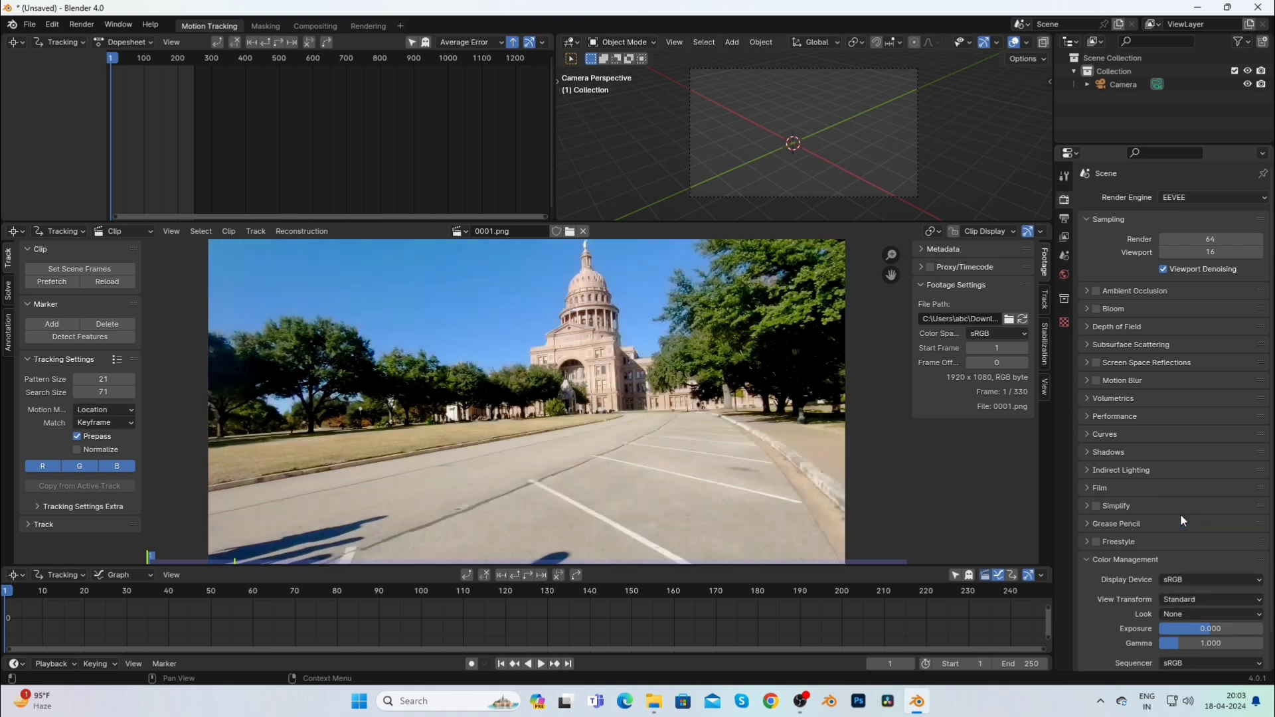
left_click(1086, 563)
Match the scene frame range to the clip and prefetch the clip's frames into memory.
left_click(43, 268)
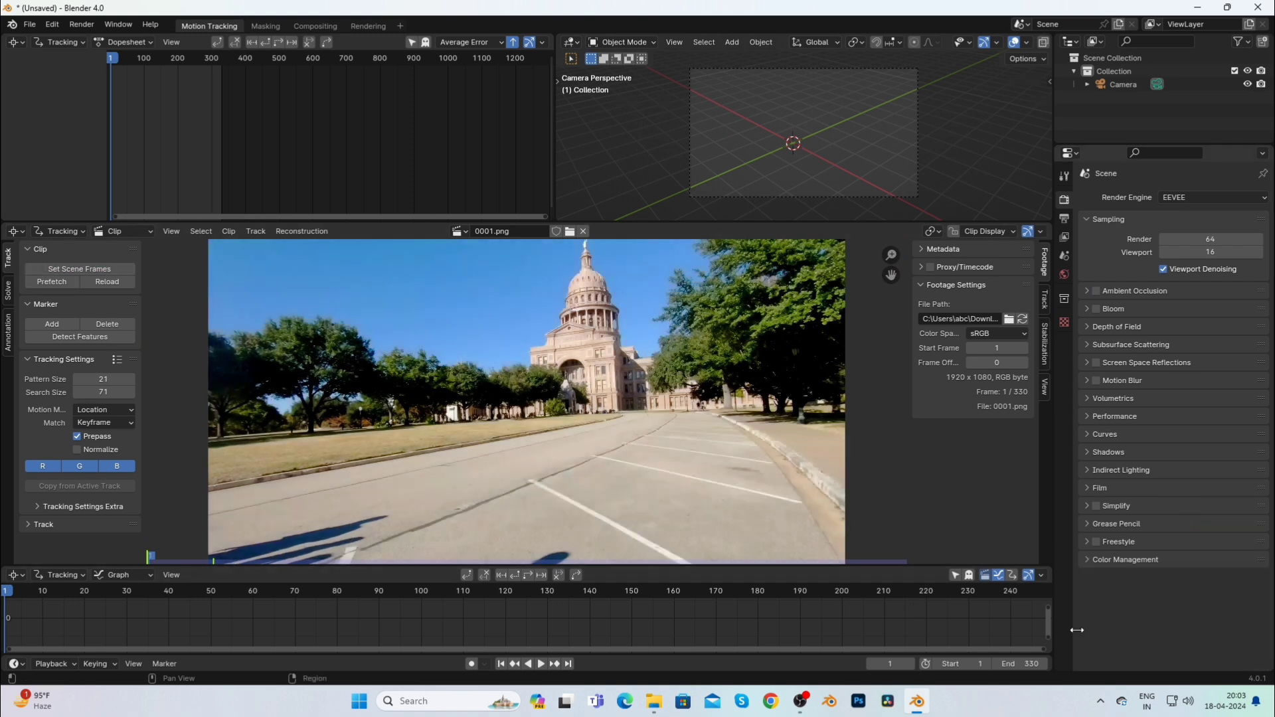
left_click(51, 282)
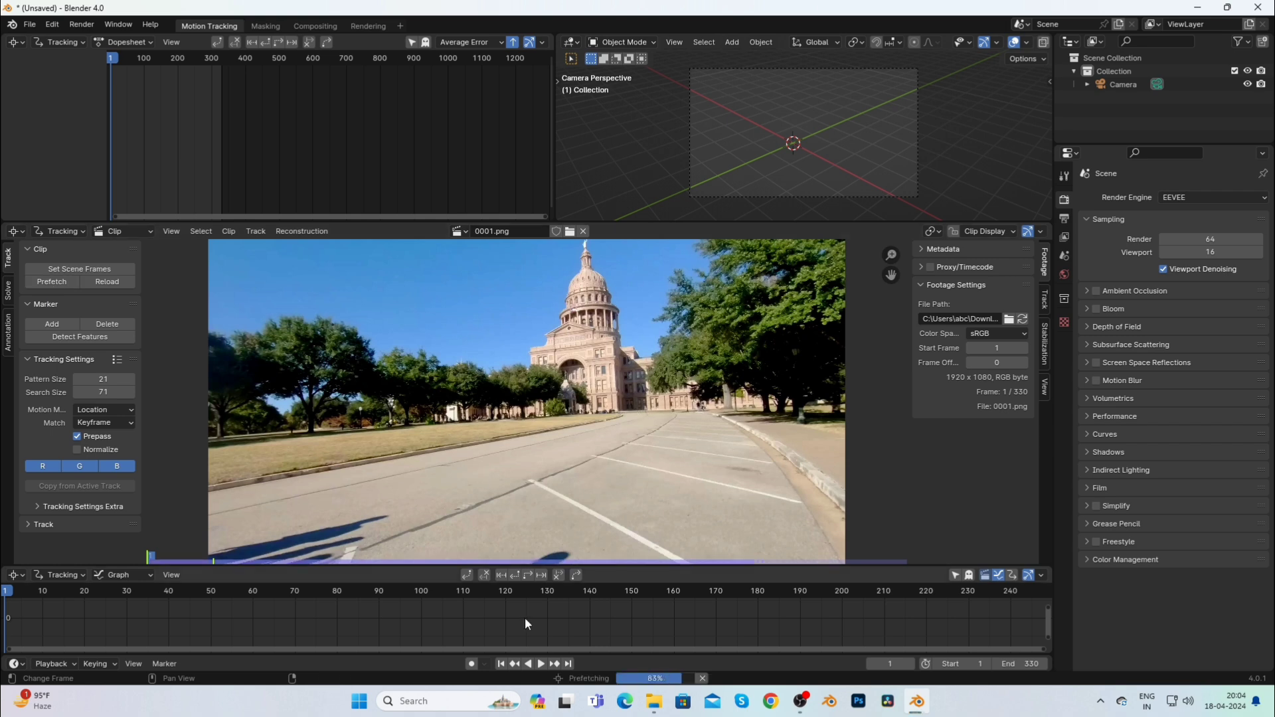
scroll(650, 401, "down", 2)
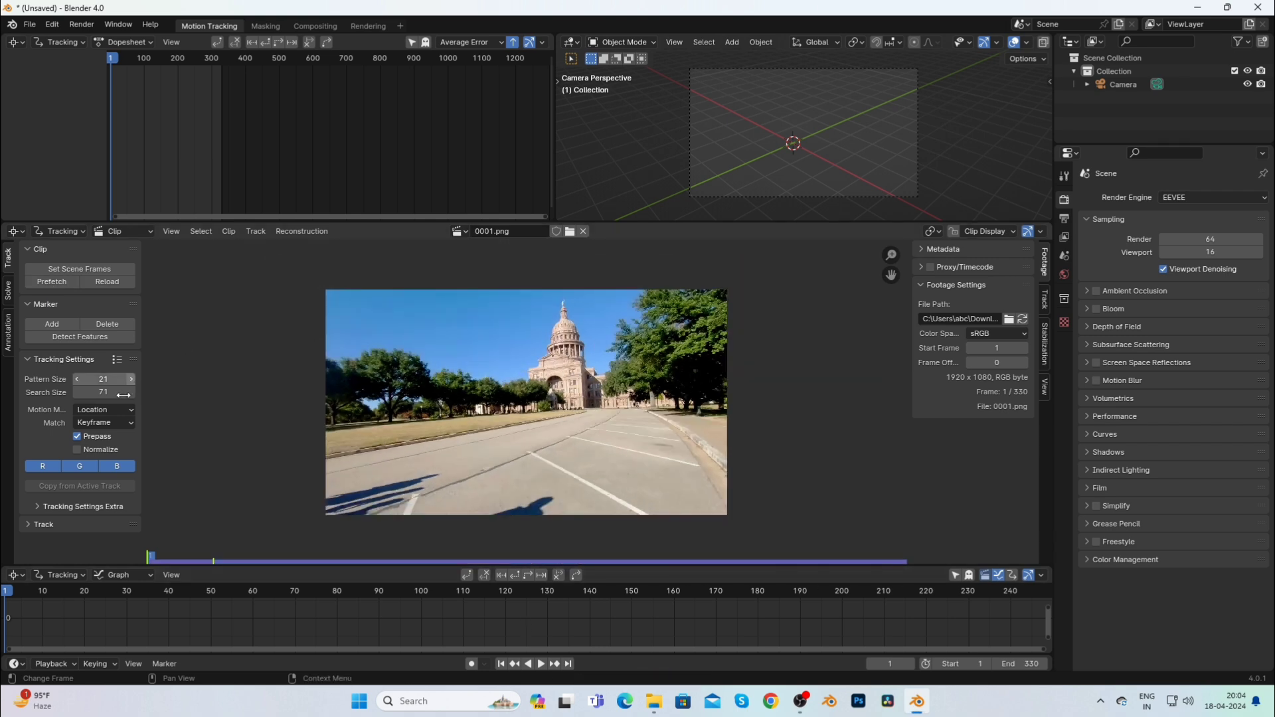
Configure the tracking settings to match Previous frame, with Normalize enabled and a correlation of 0.9.
left_click(108, 423)
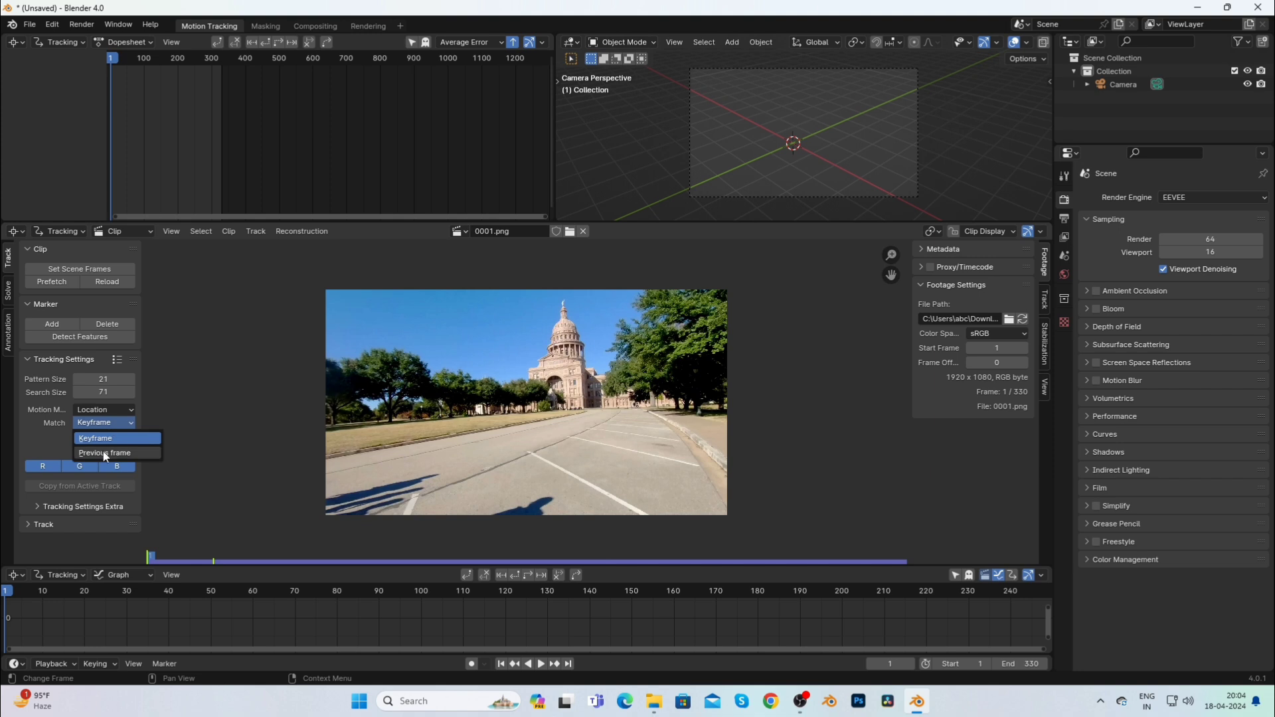
left_click(82, 447)
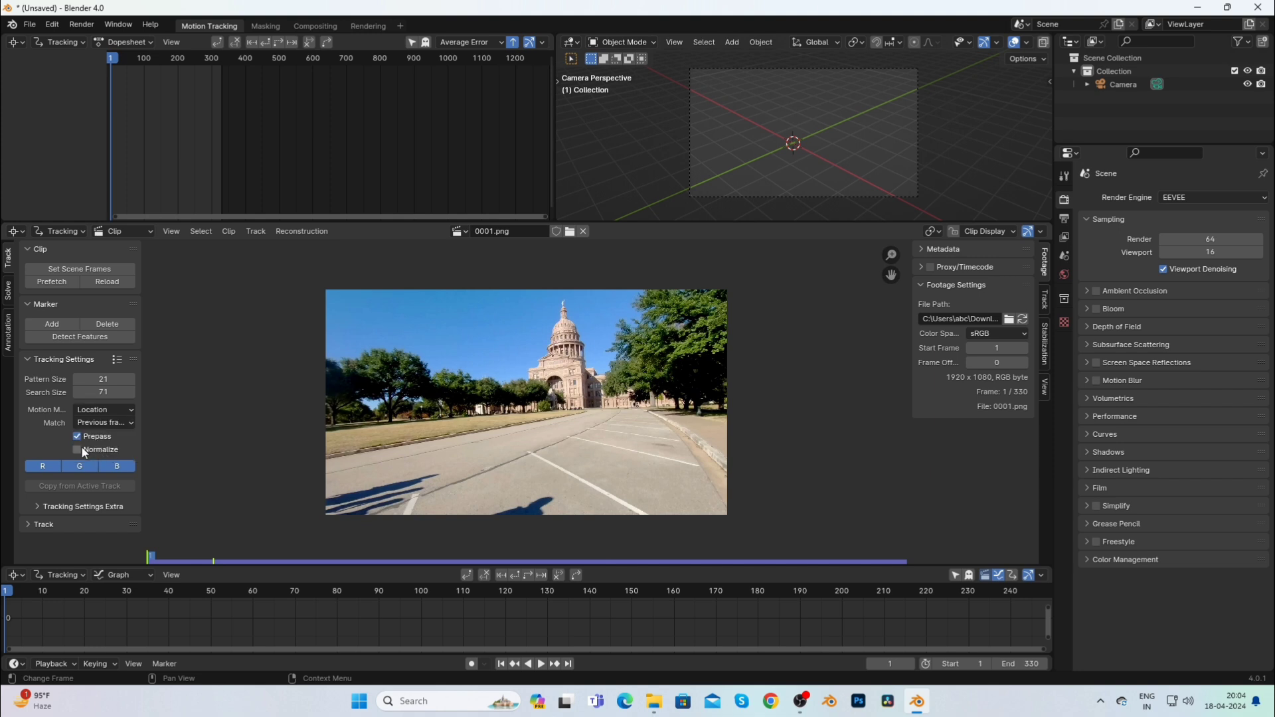
left_click(38, 506)
double_click(91, 542)
key("BackSpace")
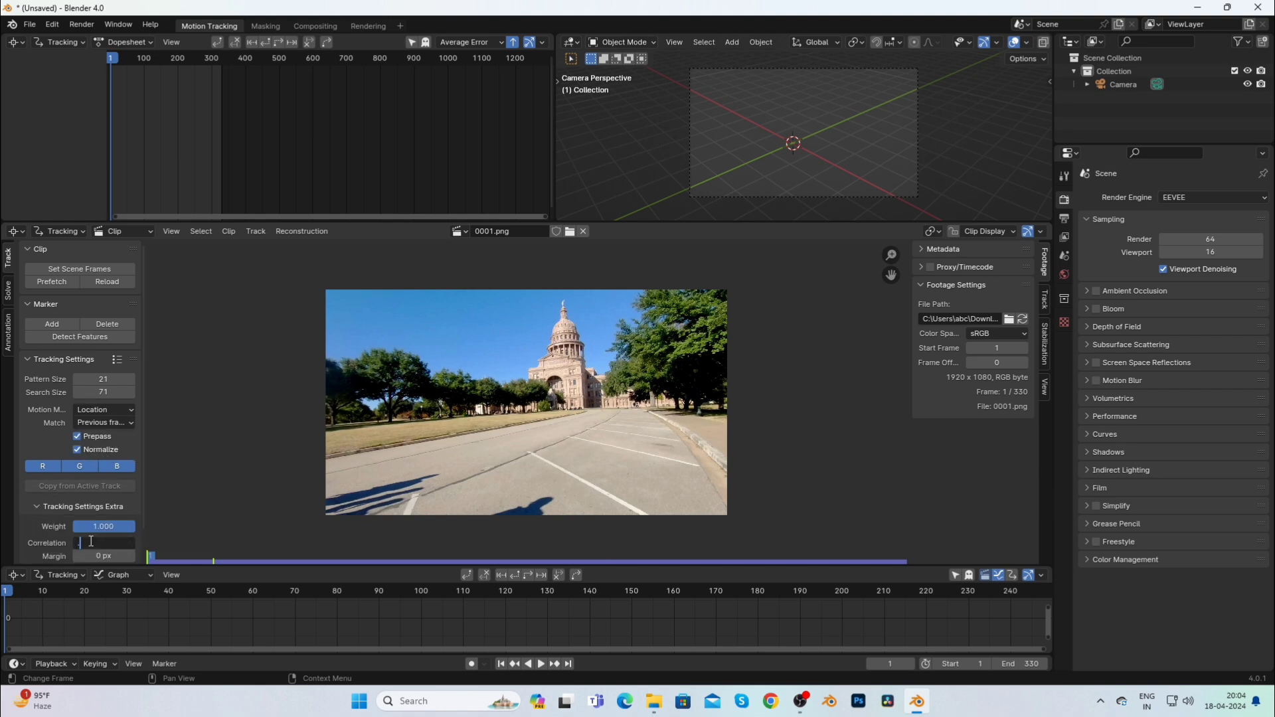
type(".9")
key("Return")
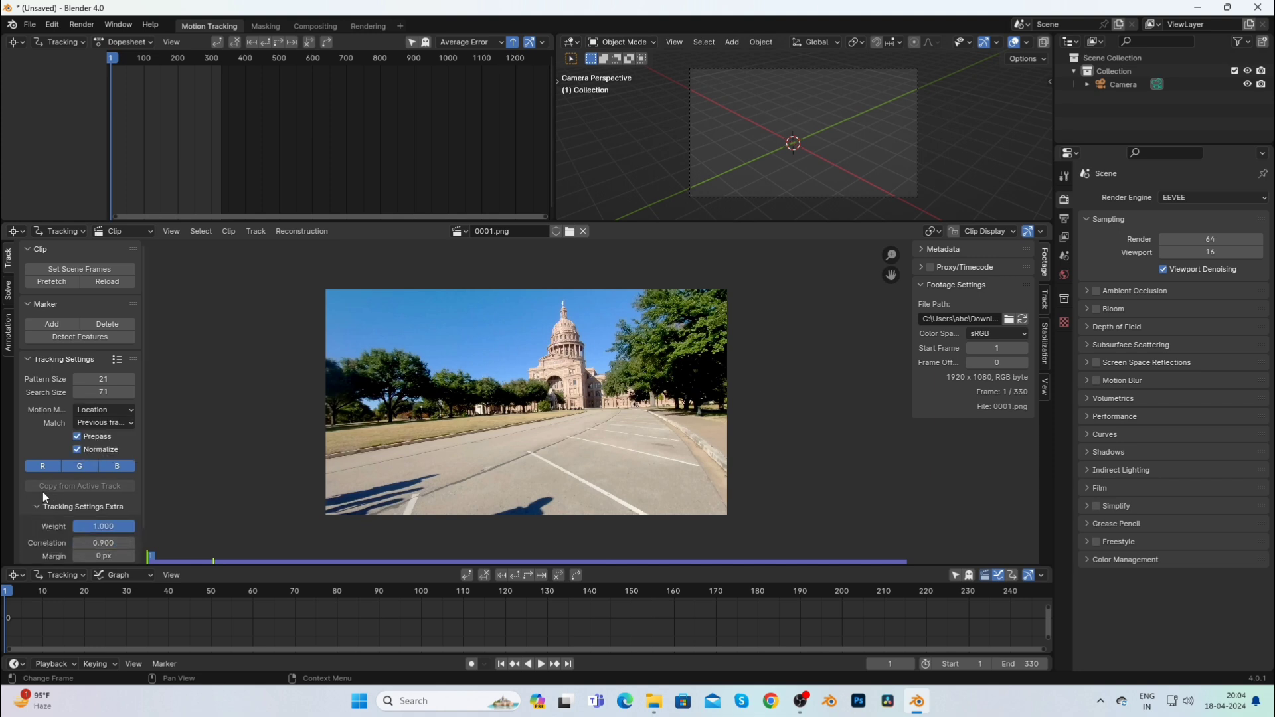
Detect features across the whole first frame with a distance of 80.
left_click(89, 338)
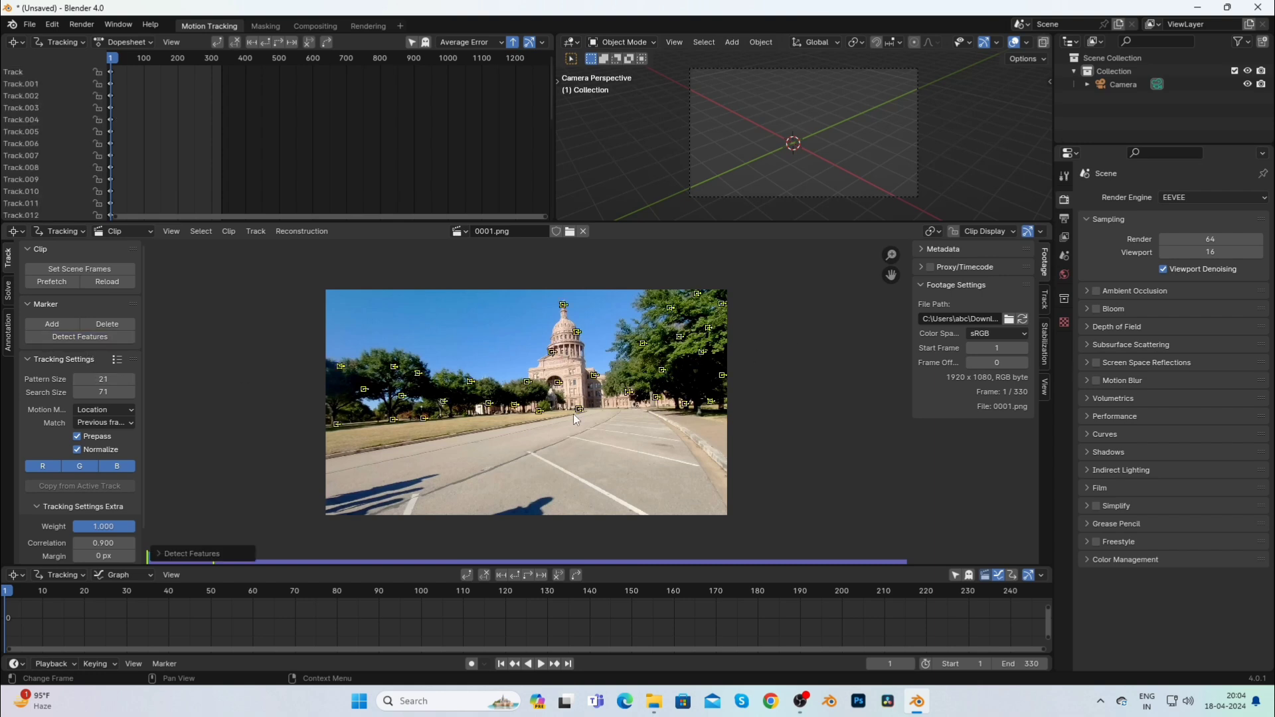
left_click(196, 553)
double_click(277, 548)
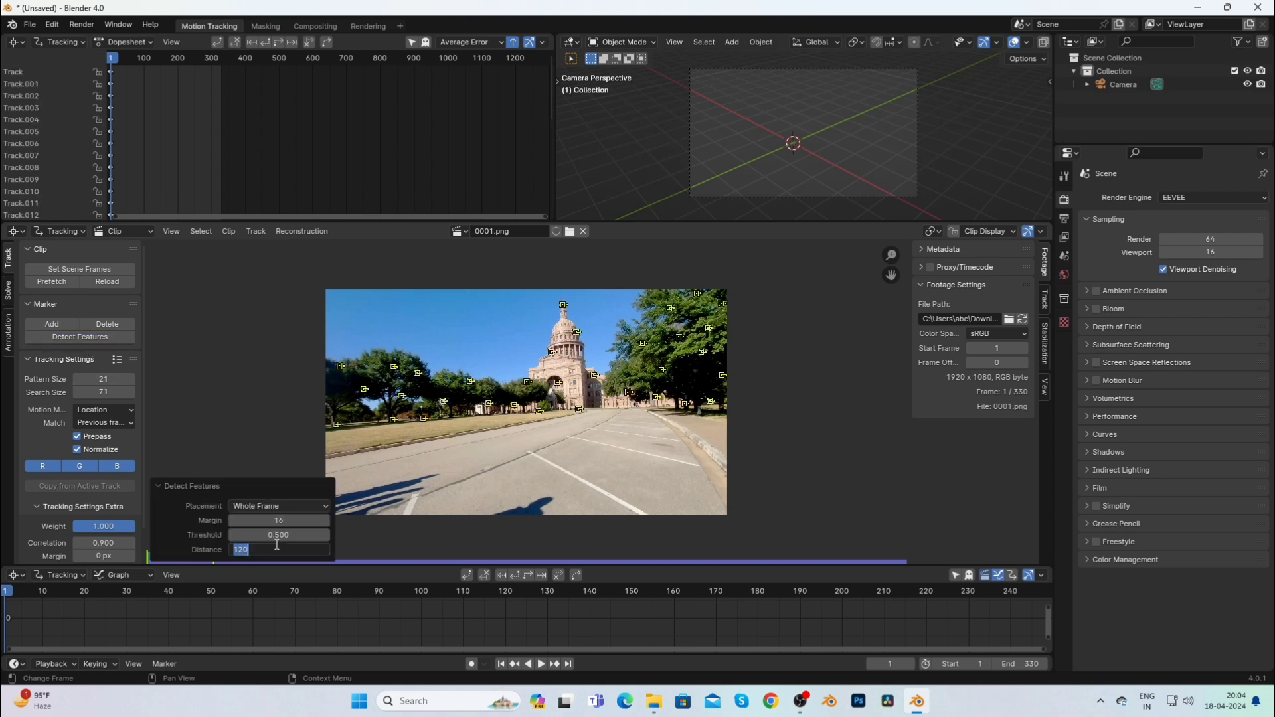
key("BackSpace")
type("80")
key("Return")
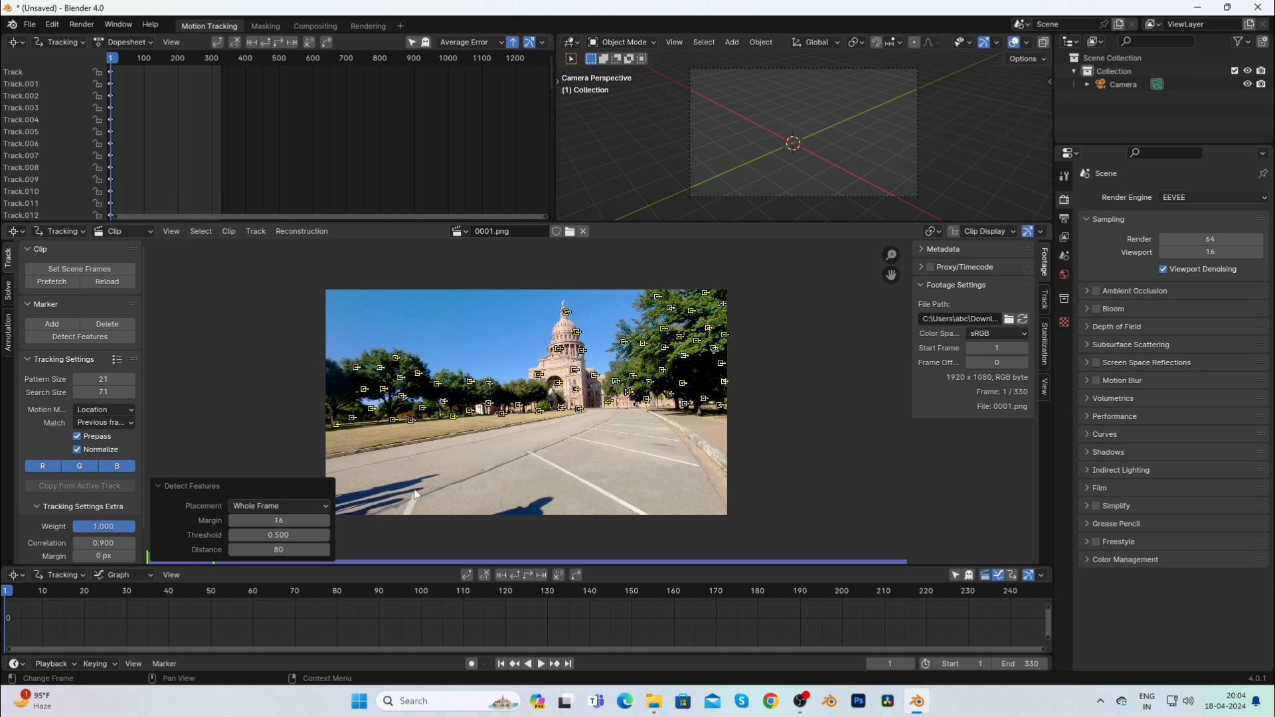
Set the feature detection threshold to 0.01 and track the markers forward through the whole clip.
double_click(259, 535)
key("BackSpace")
type("0.01")
key("Return")
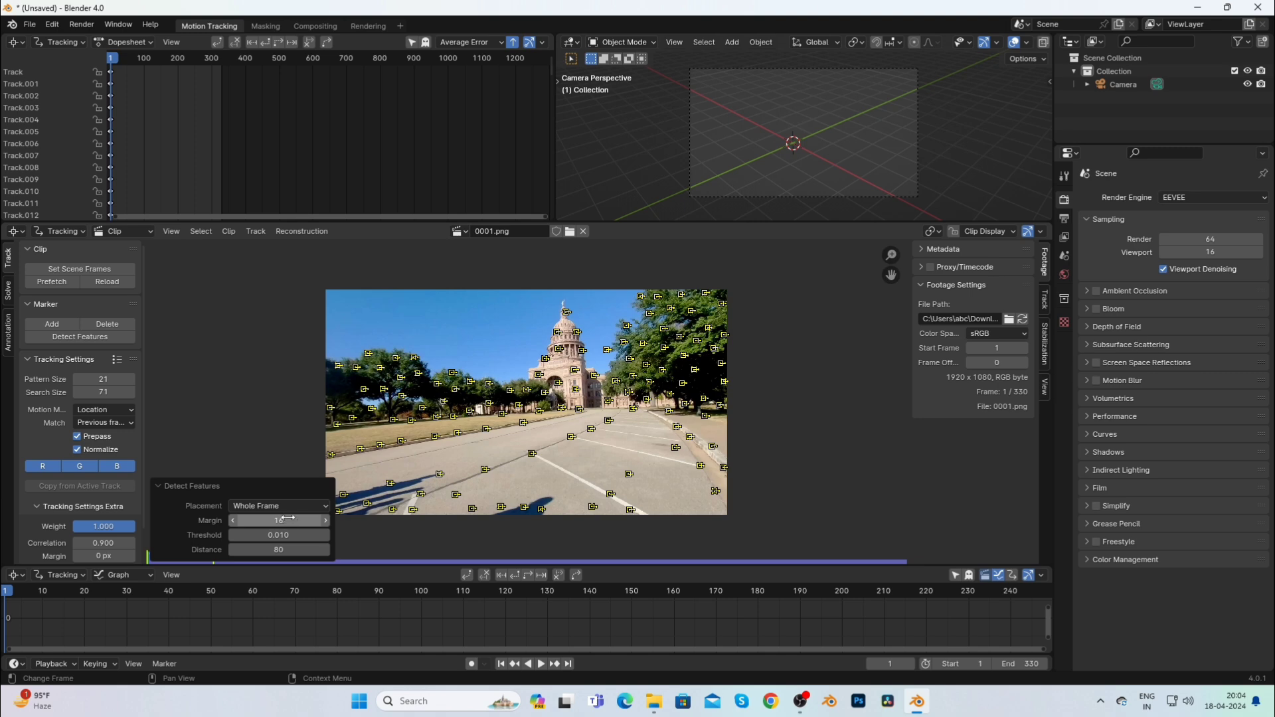
left_click(532, 573)
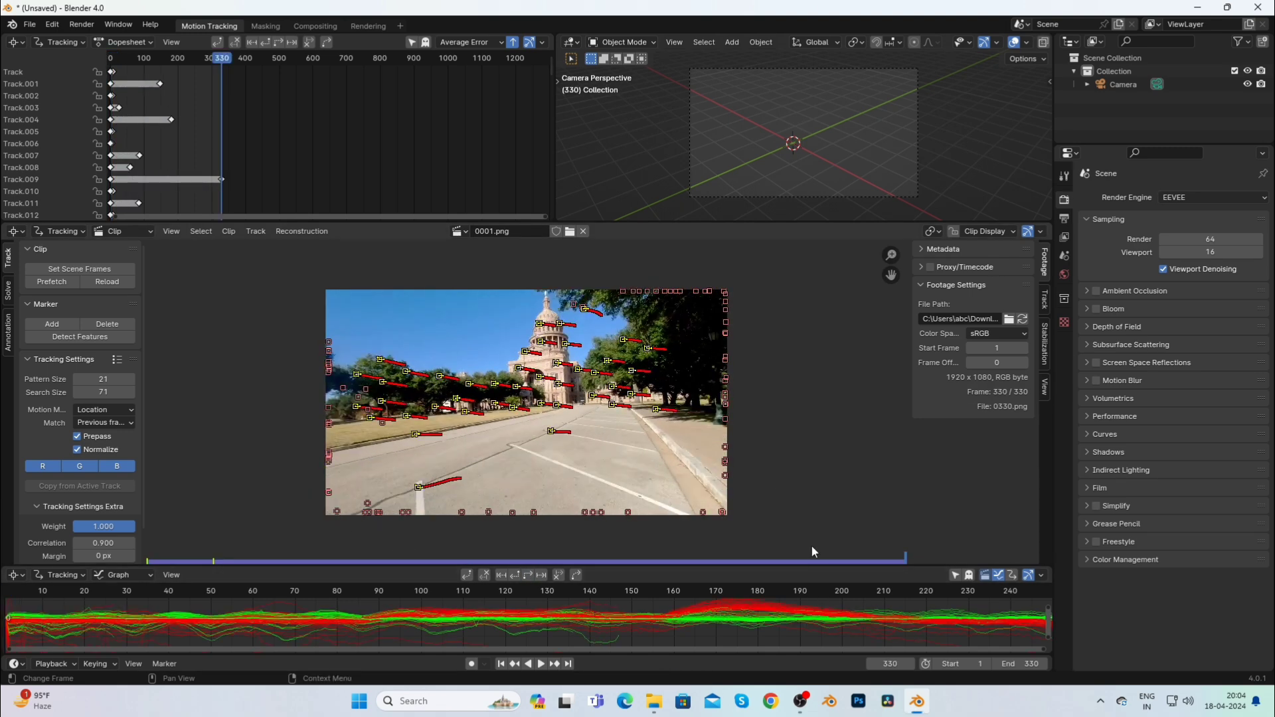
Detect features on frame 330 and track the new markers backward to frame 1.
left_click(73, 335)
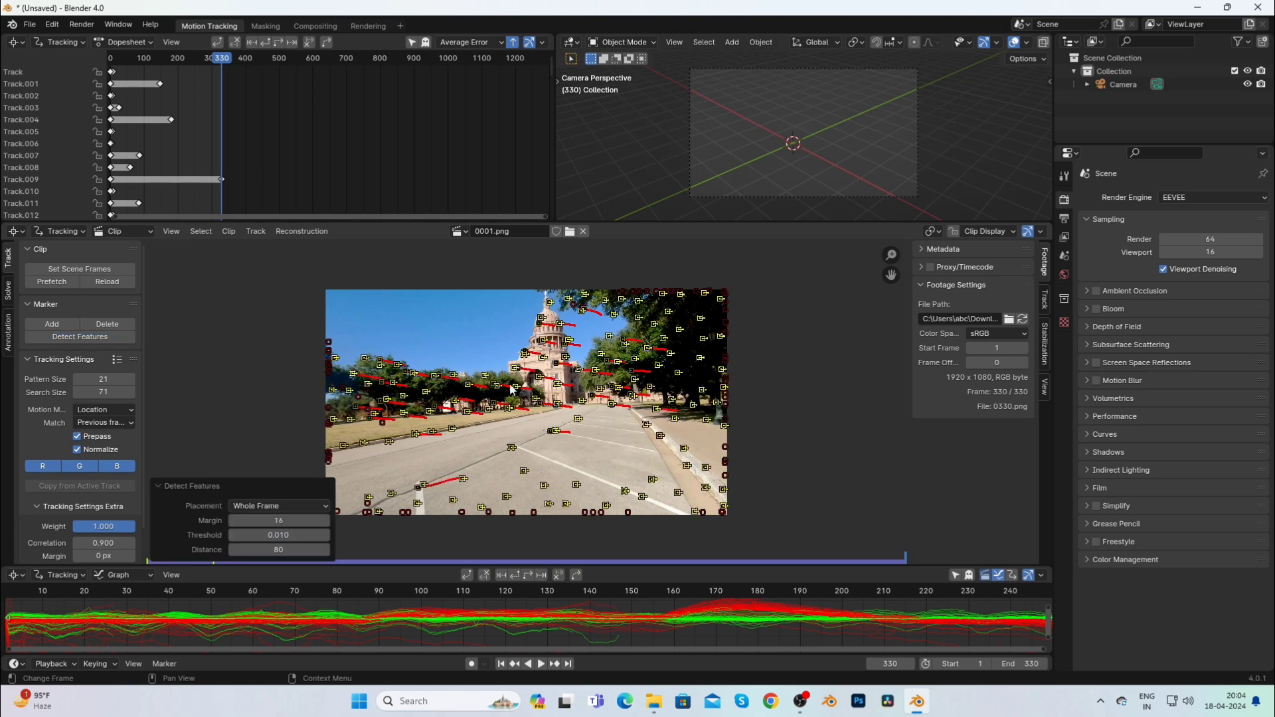
left_click(514, 575)
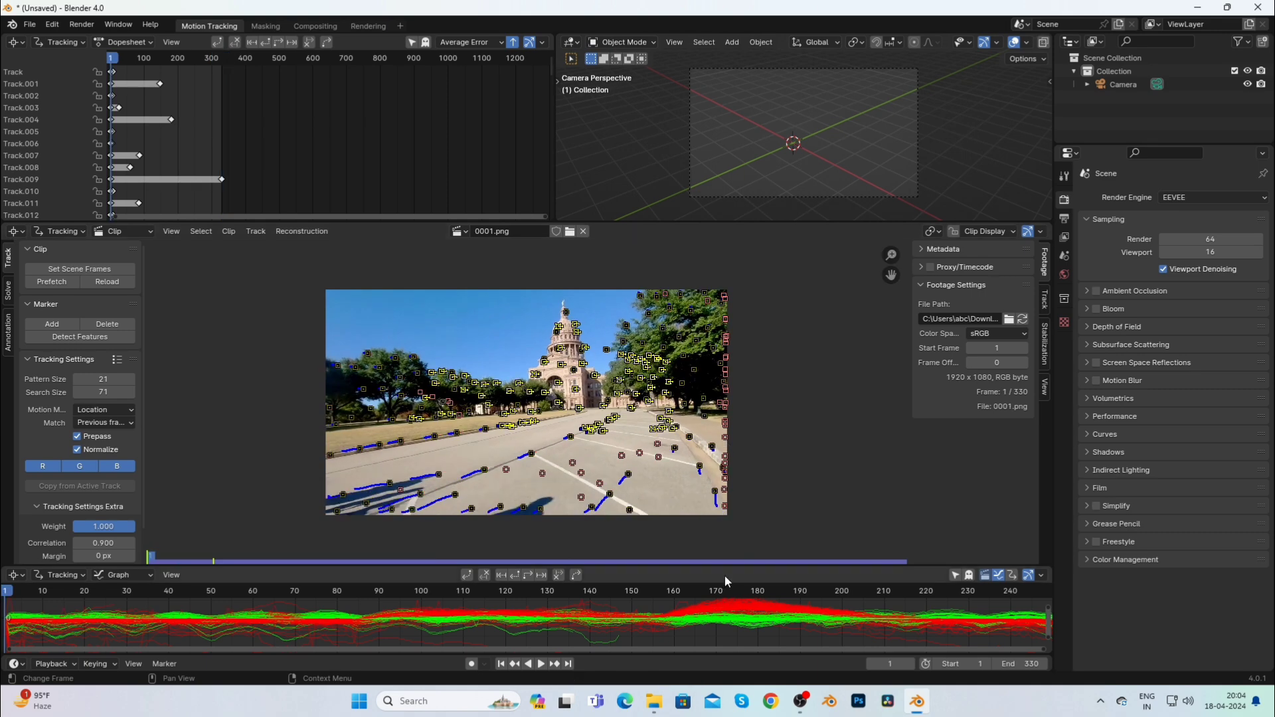
Enlarge the tracking graph area and bring the curves up to frame 330 into view.
left_click_drag(707, 568, 703, 502)
key("Home")
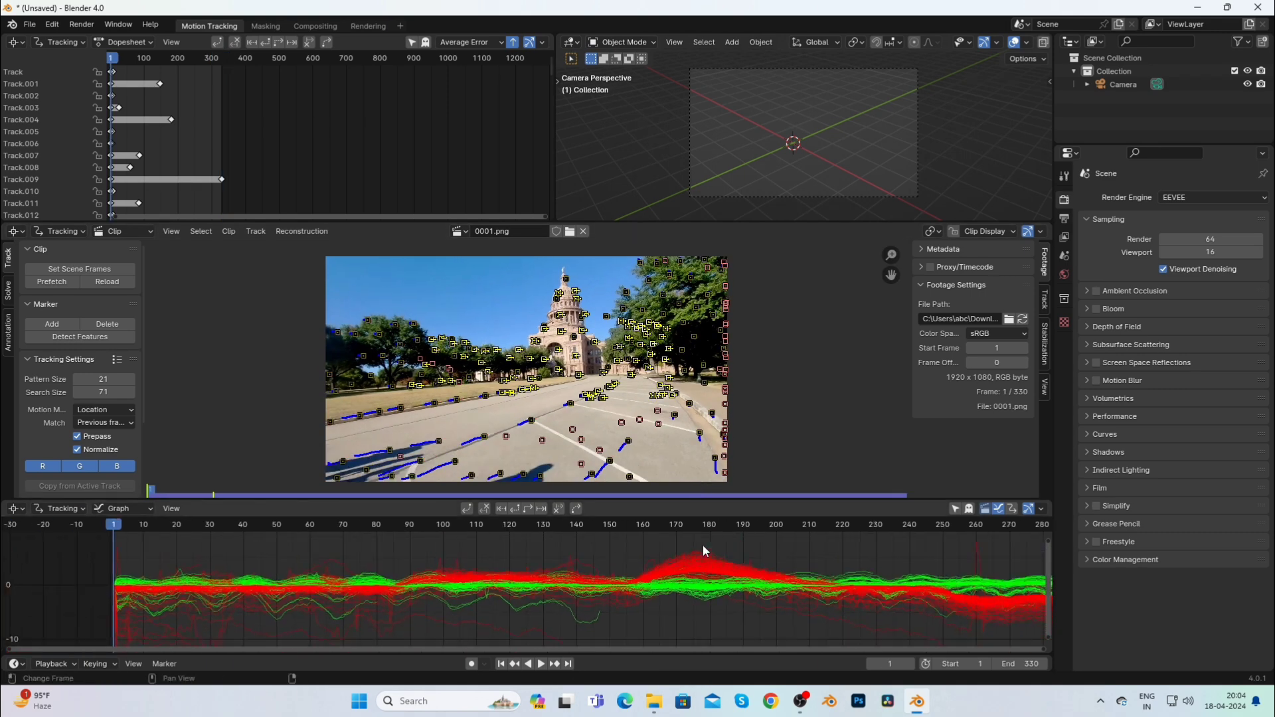
left_click_drag(639, 649, 866, 634)
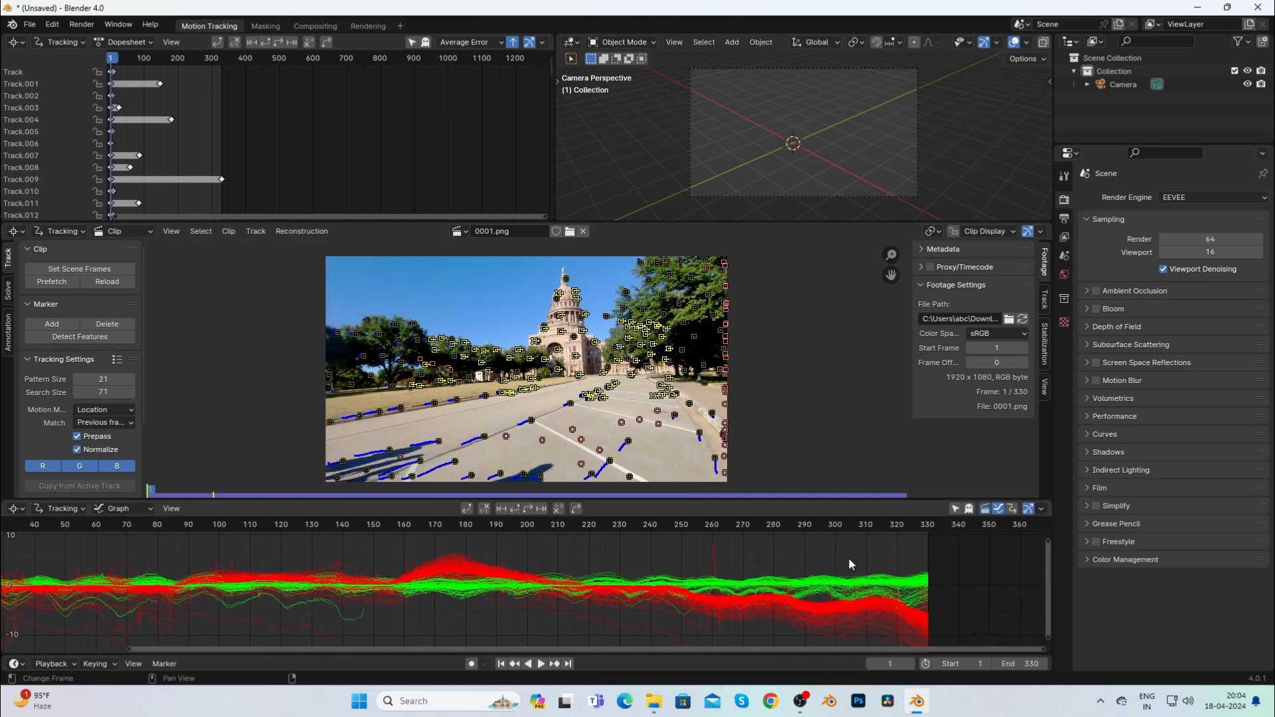
Detect additional features at frame 160 and track them forward to the end of the clip.
left_click(391, 526)
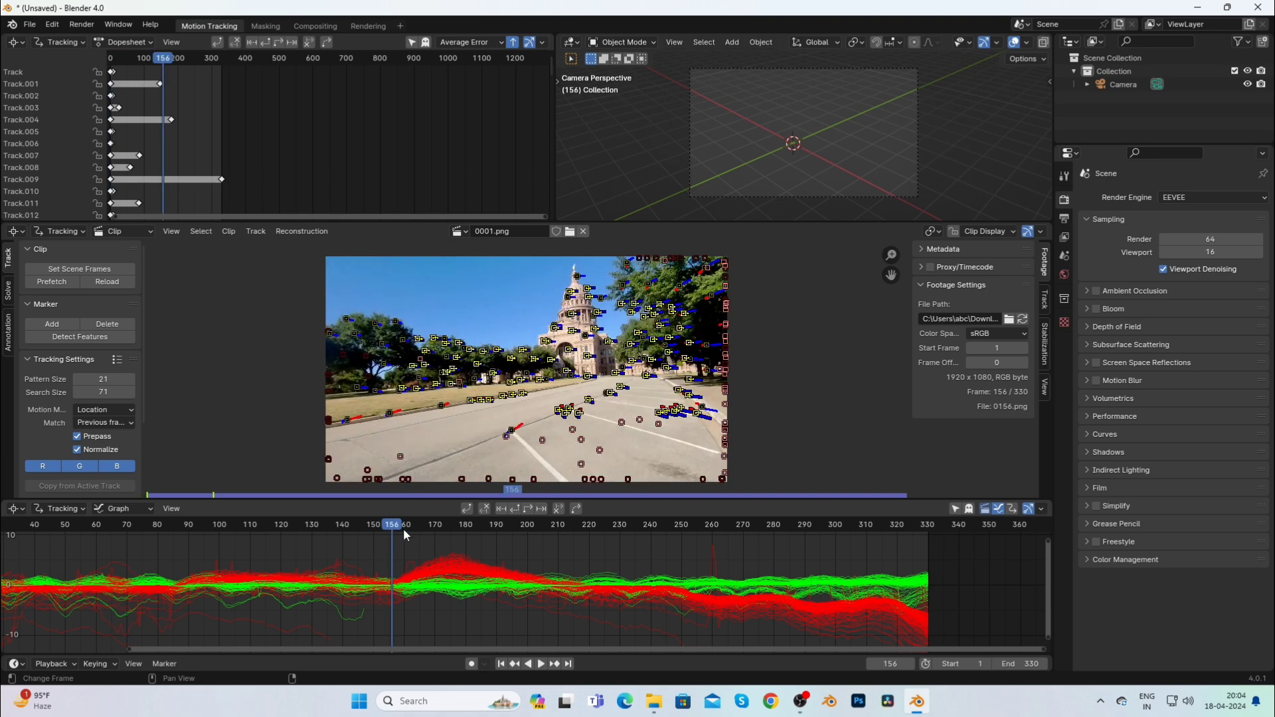
left_click(404, 528)
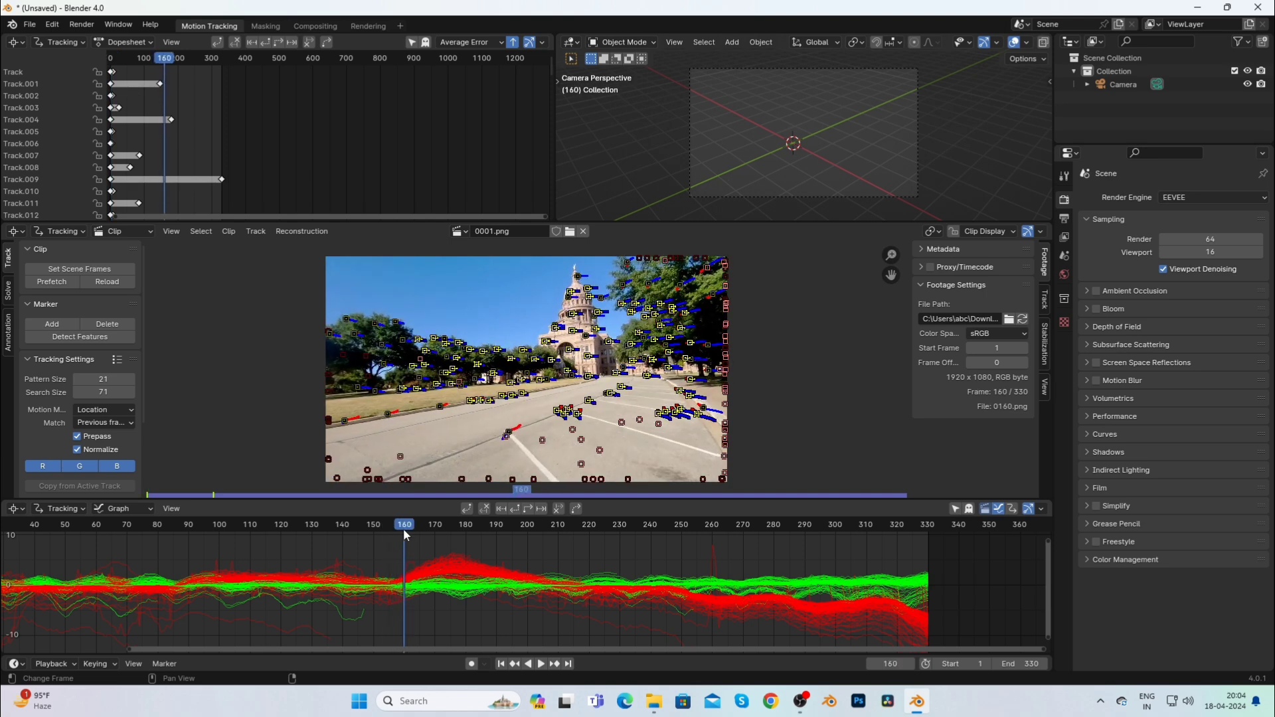
left_click(75, 338)
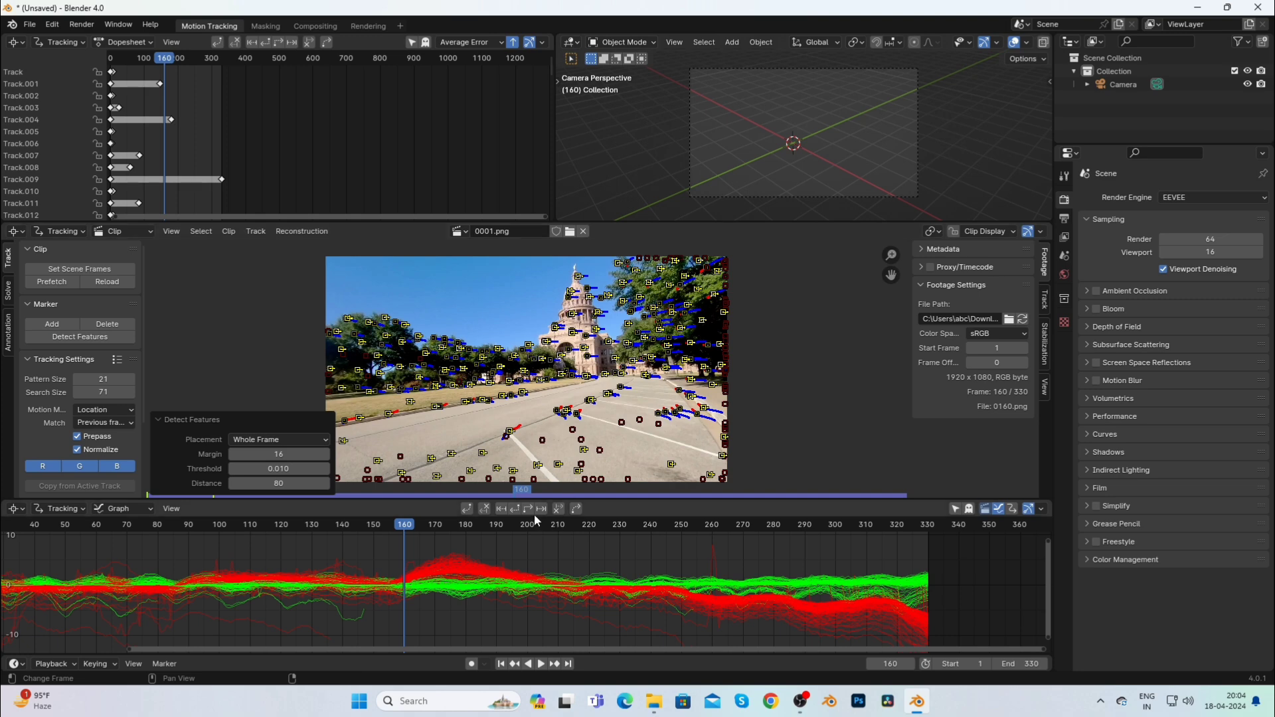
key("ctrl+t")
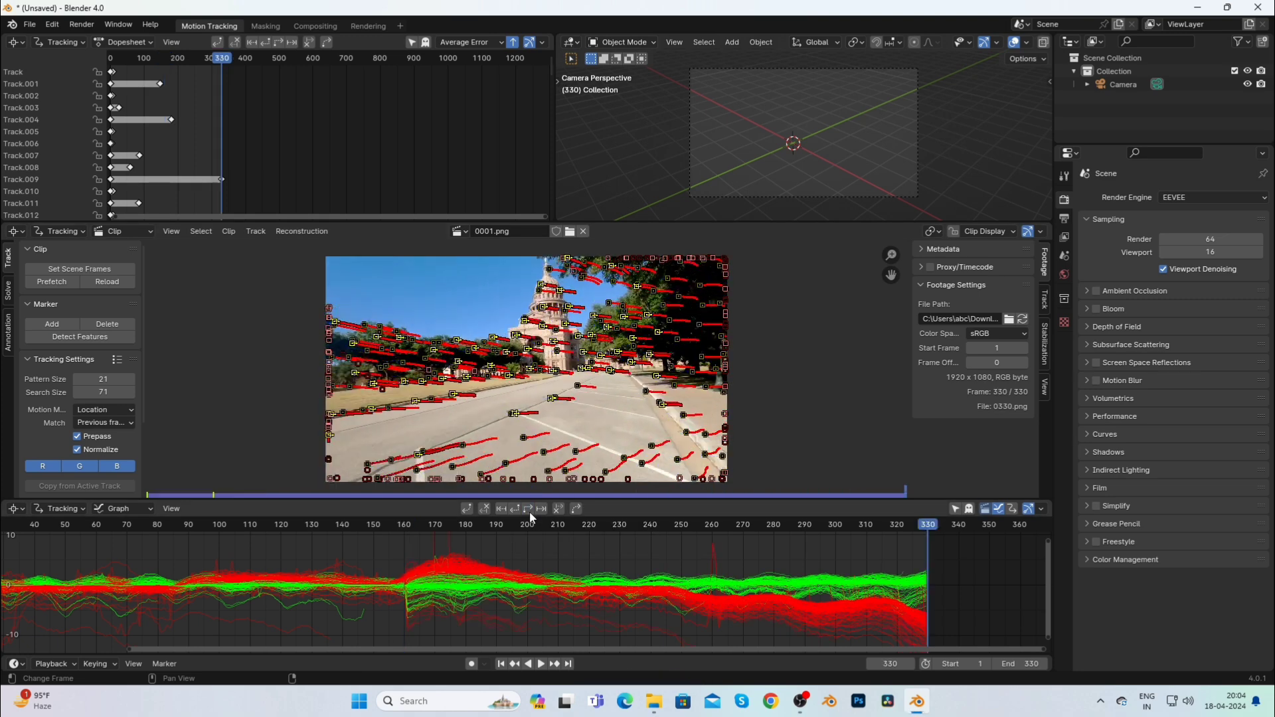
Track the markers backward from frame 160 to the start of the clip and enlarge the footage area.
left_click(404, 523)
left_click(512, 505)
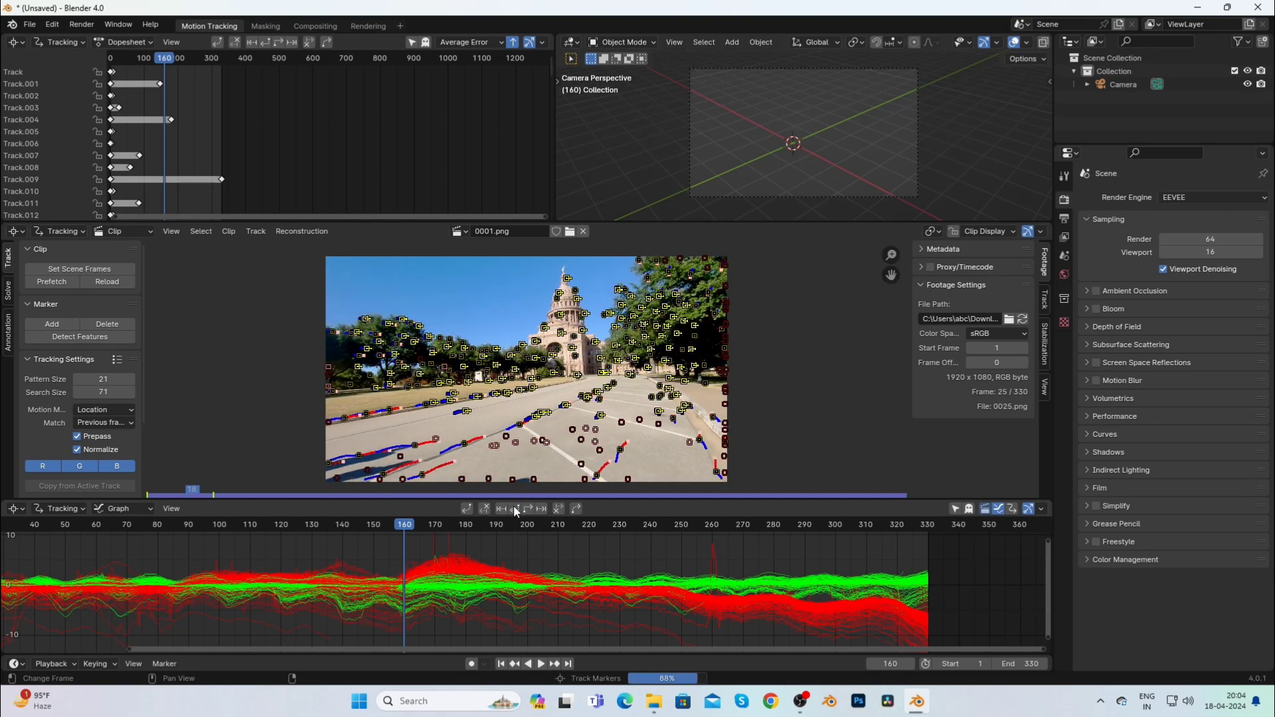
left_click_drag(638, 499, 660, 589)
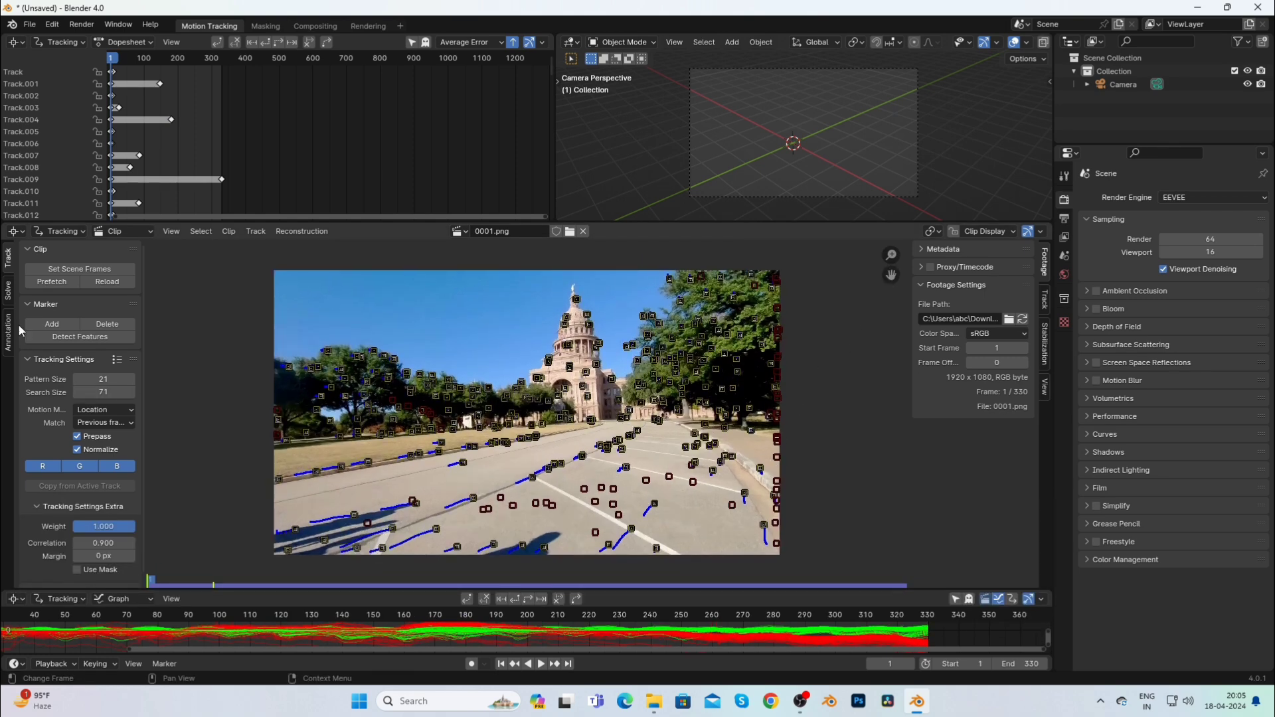
Solve the camera motion and filter the tracks for problematic ones with a track threshold of 5.
left_click(8, 290)
left_click(95, 416)
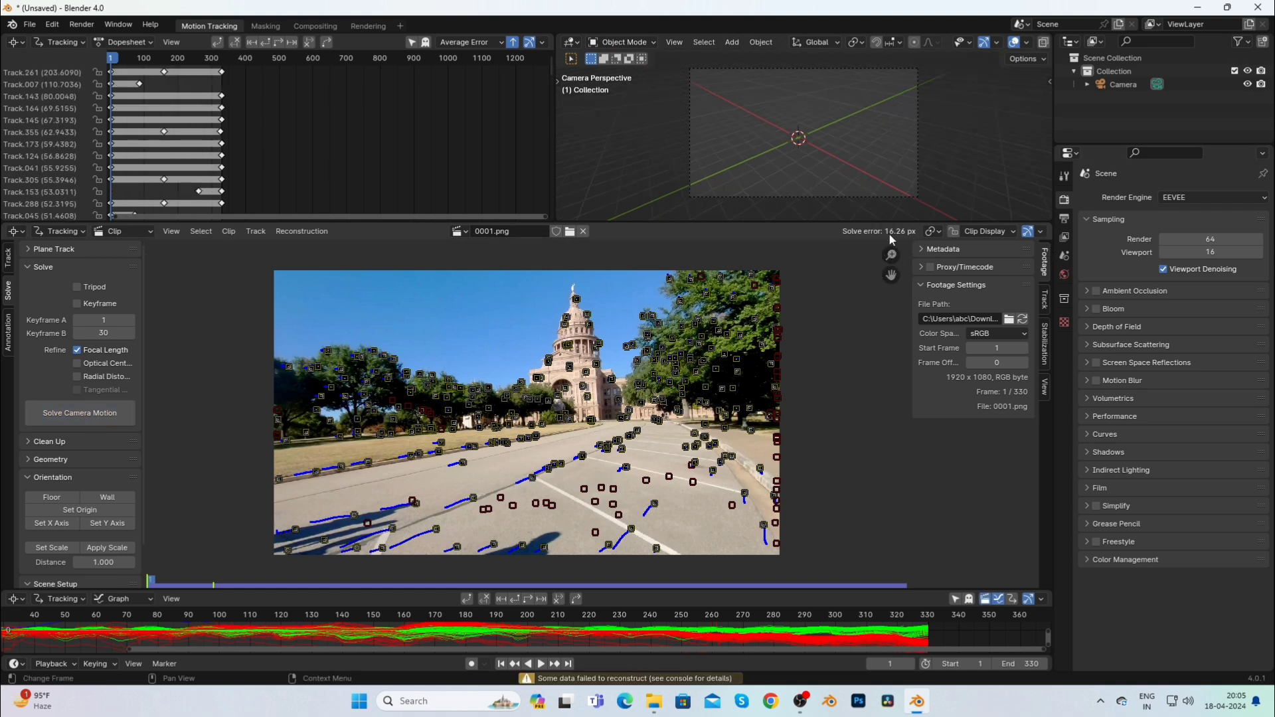
left_click(22, 443)
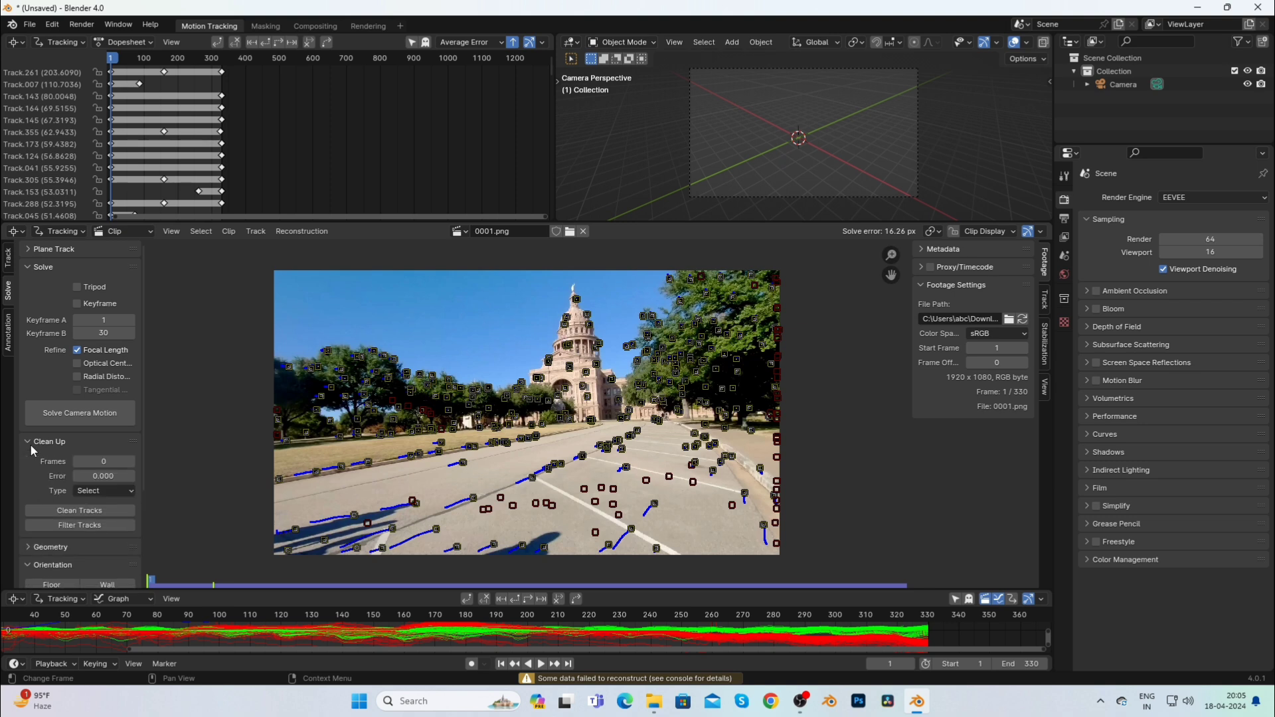
left_click(91, 526)
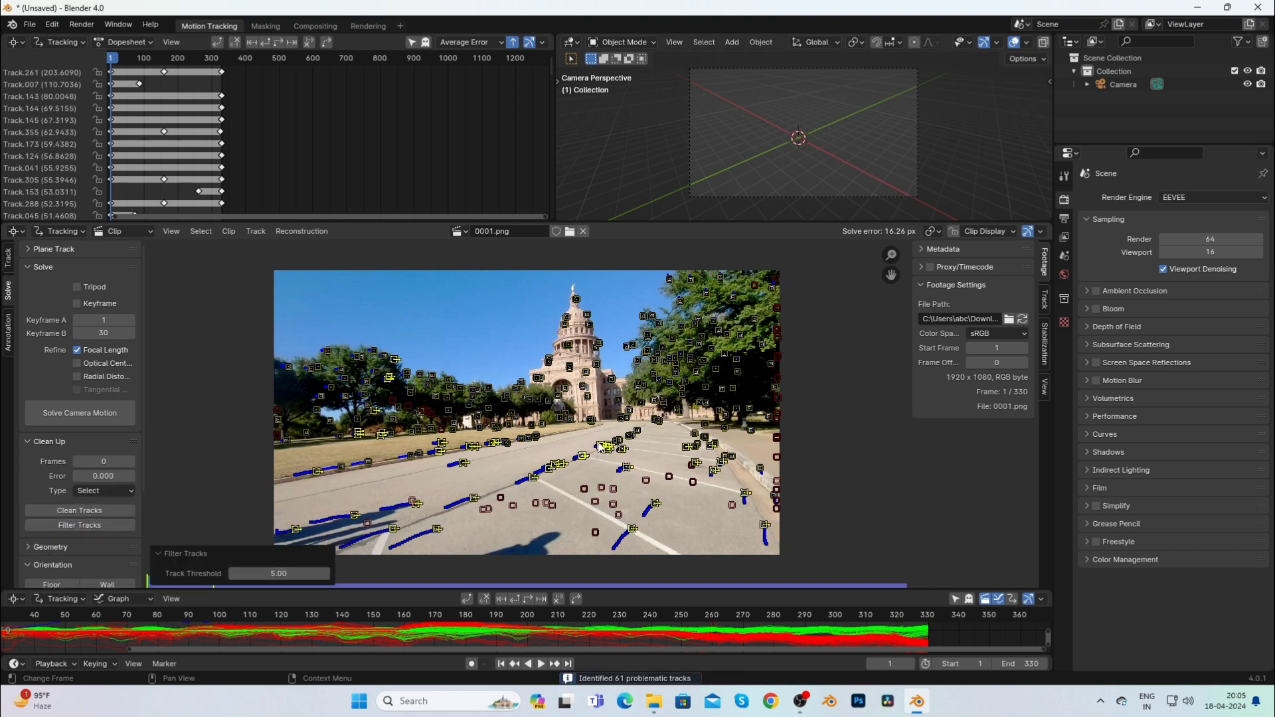
Select the tracks with a reprojection error above 20 using Clean Tracks and delete them.
left_click(109, 510)
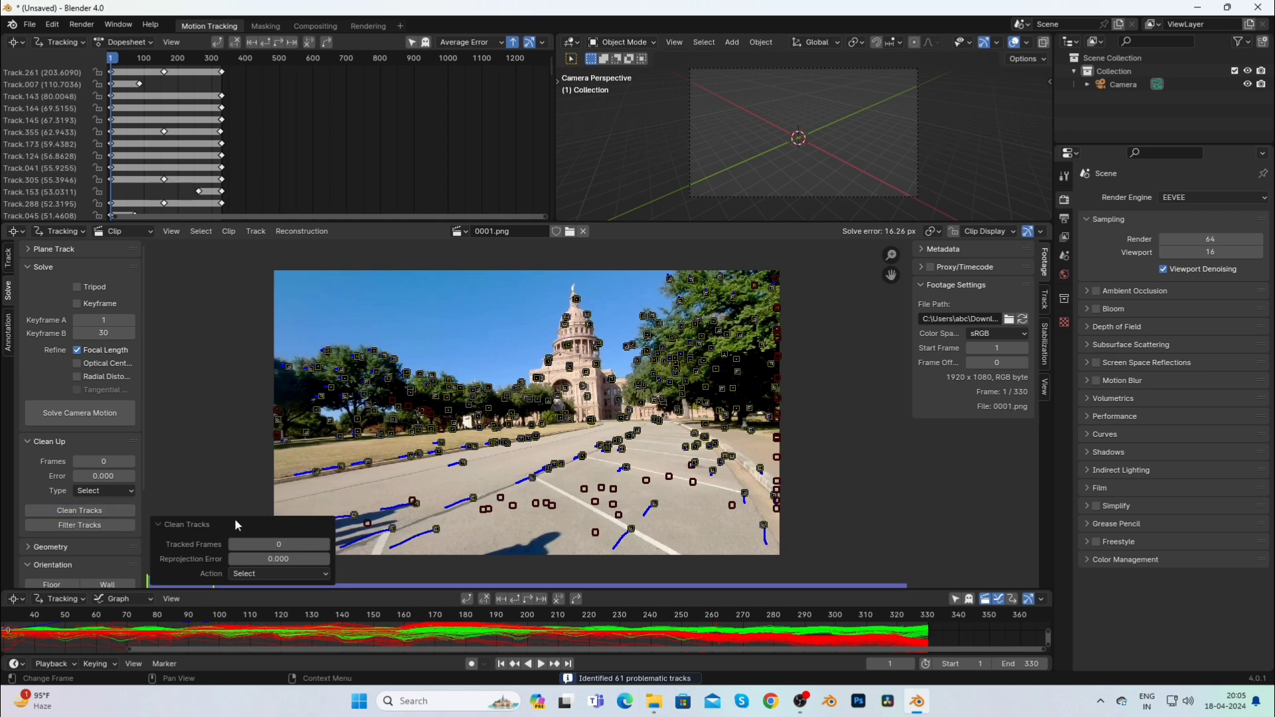
left_click_drag(276, 562, 306, 562)
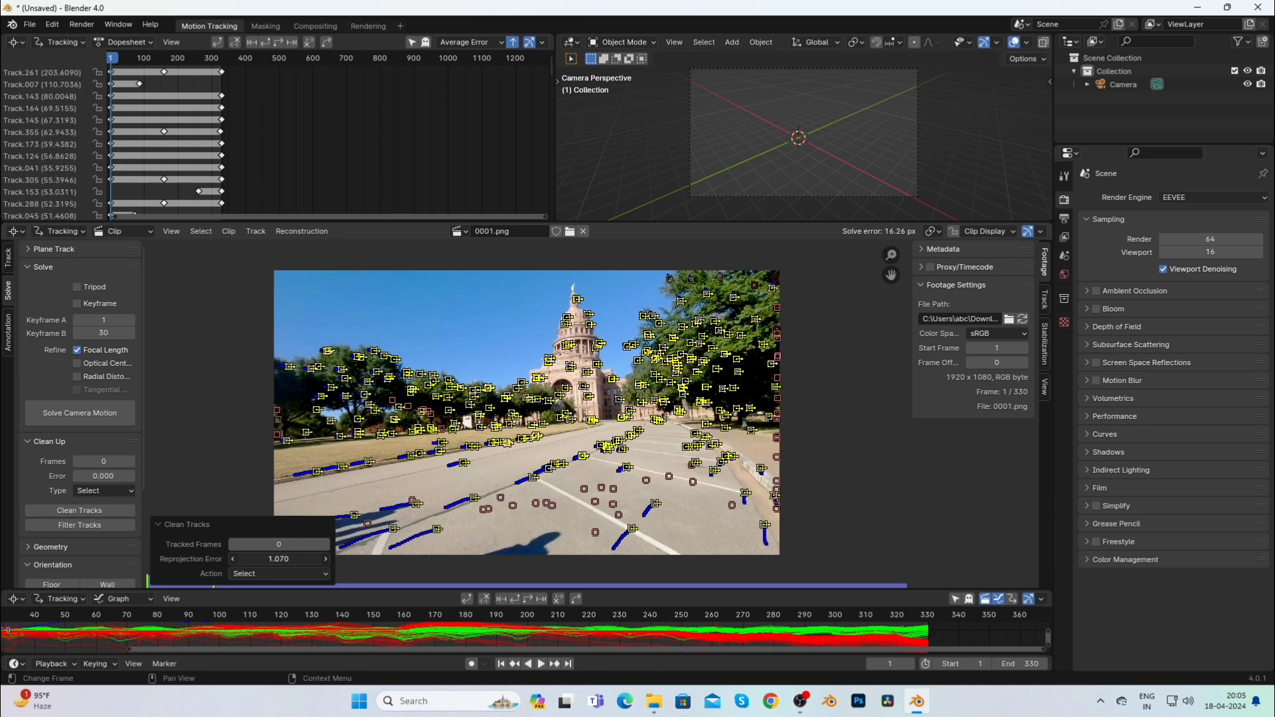
left_click(275, 562)
key("BackSpace")
type("8")
key("Return")
left_click(276, 559)
key("BackSpace")
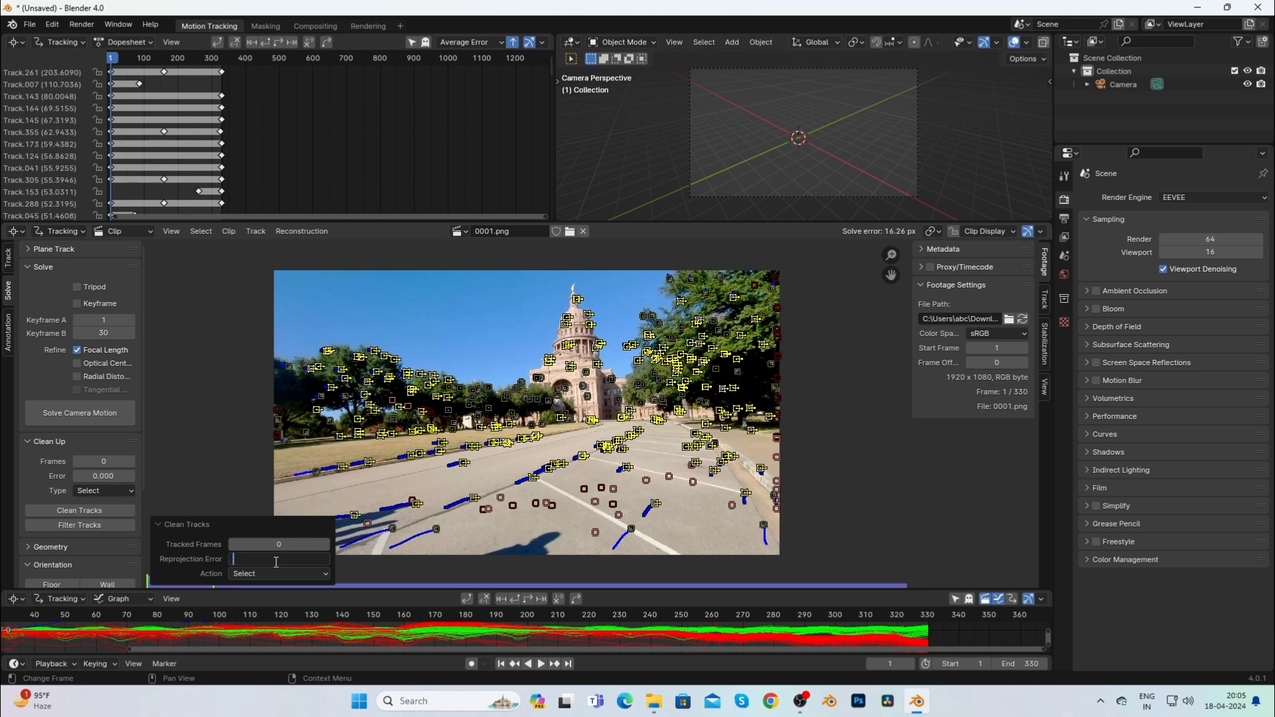
type("20")
key("Return")
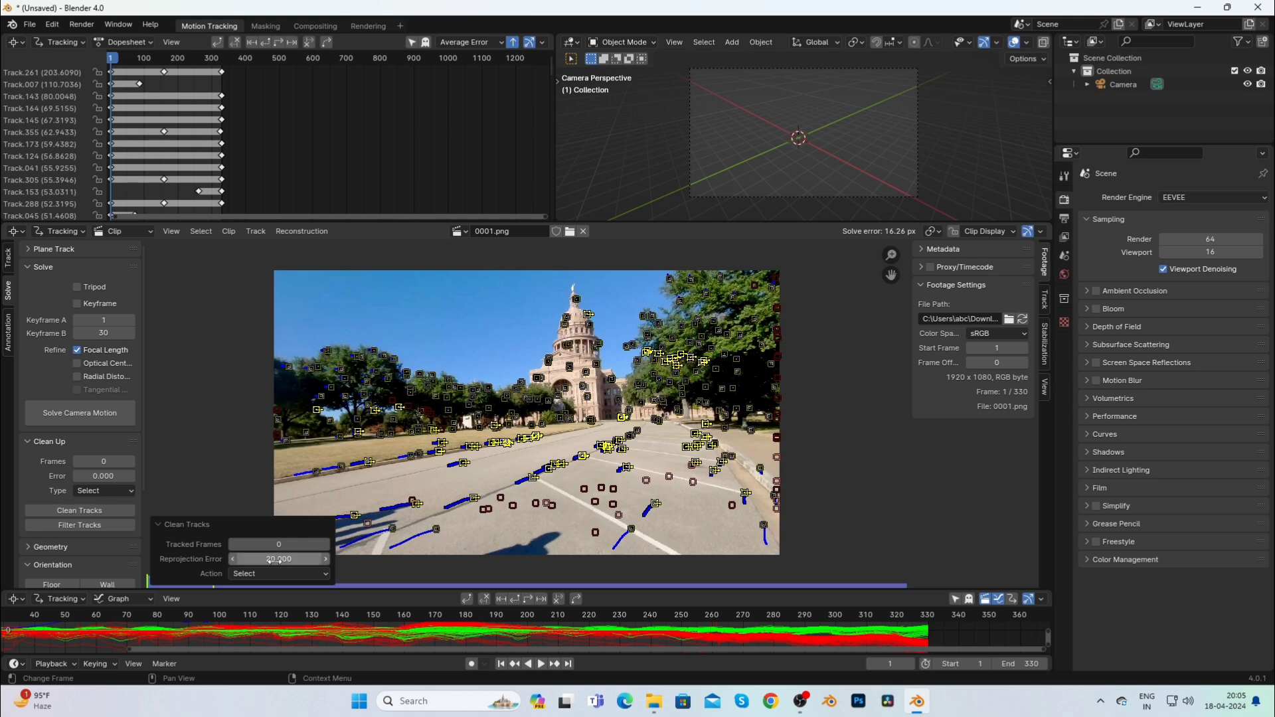
key("x")
left_click(448, 443)
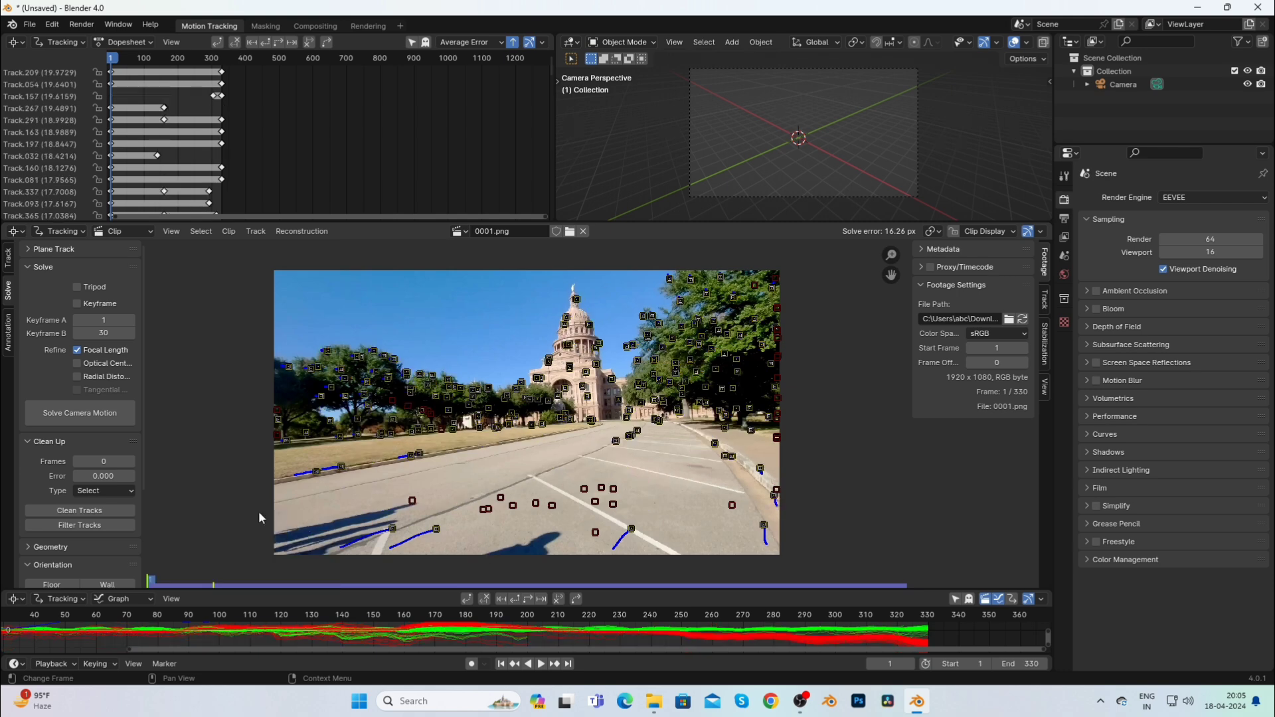
Solve the camera motion again, and clean out the tracks with a reprojection error above 5 by deleting them.
left_click(94, 416)
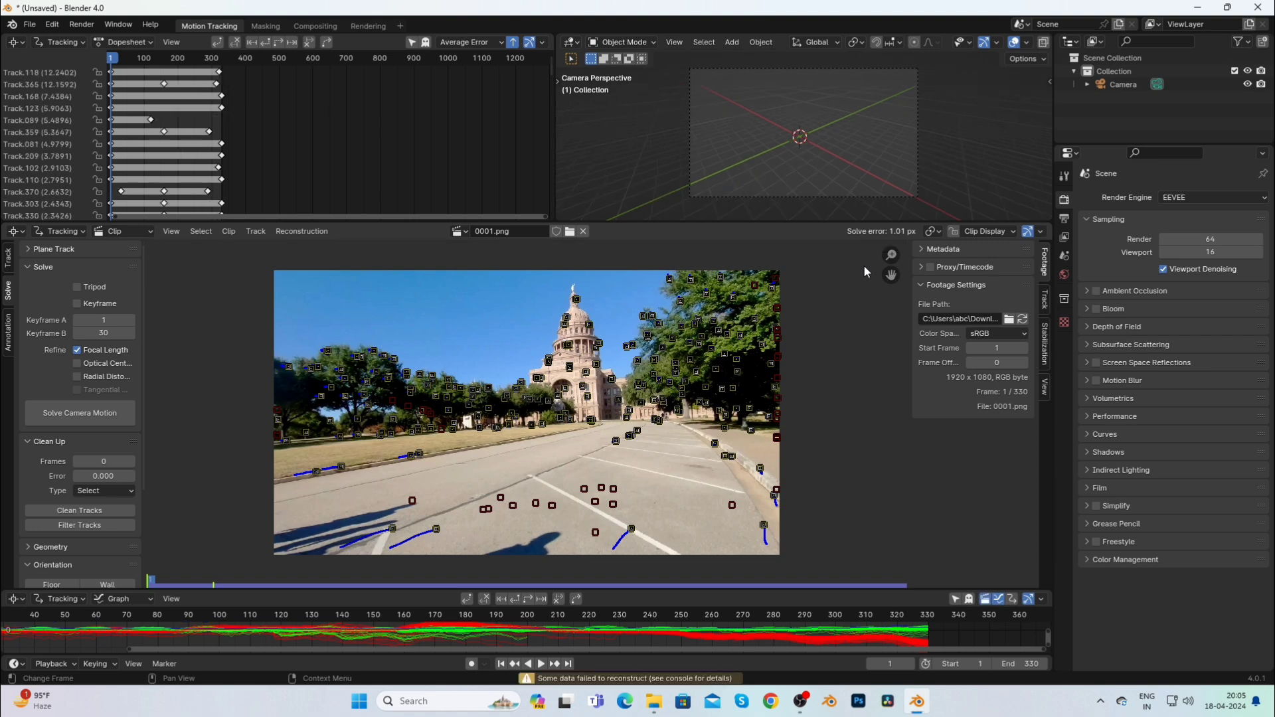
left_click(73, 511)
left_click(286, 558)
key("BackSpace")
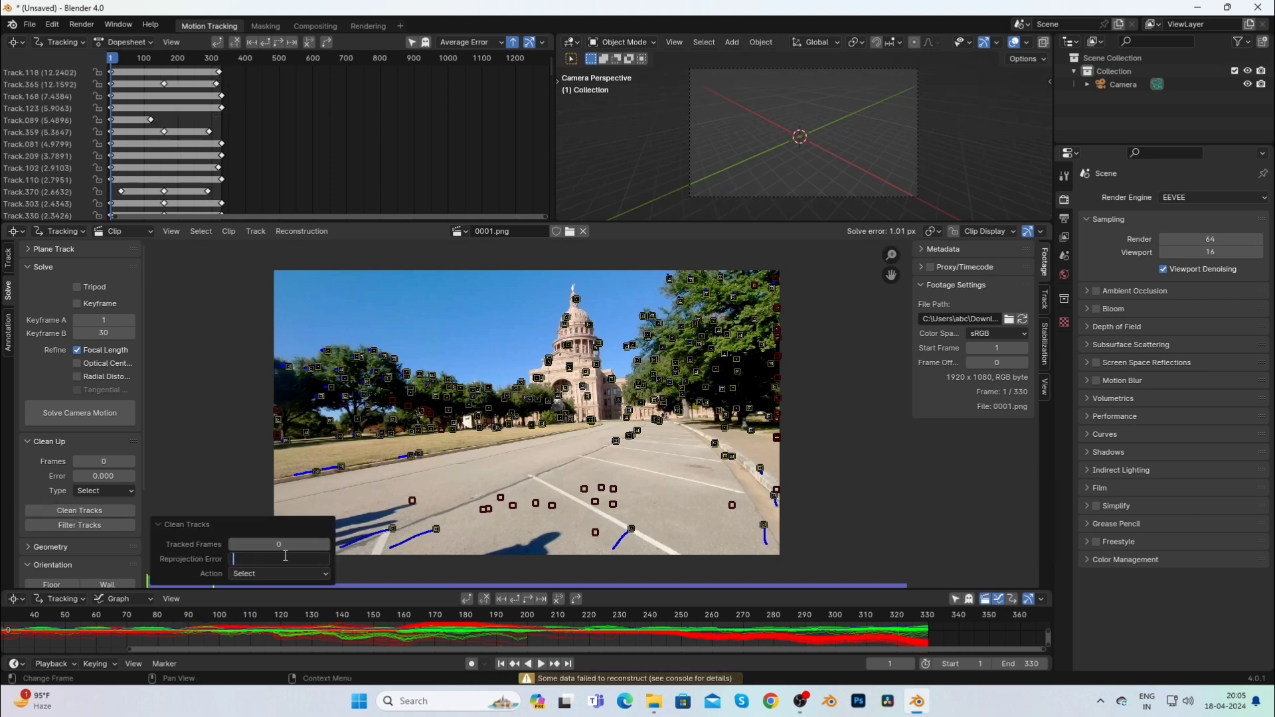
type("8")
key("Return")
left_click(285, 558)
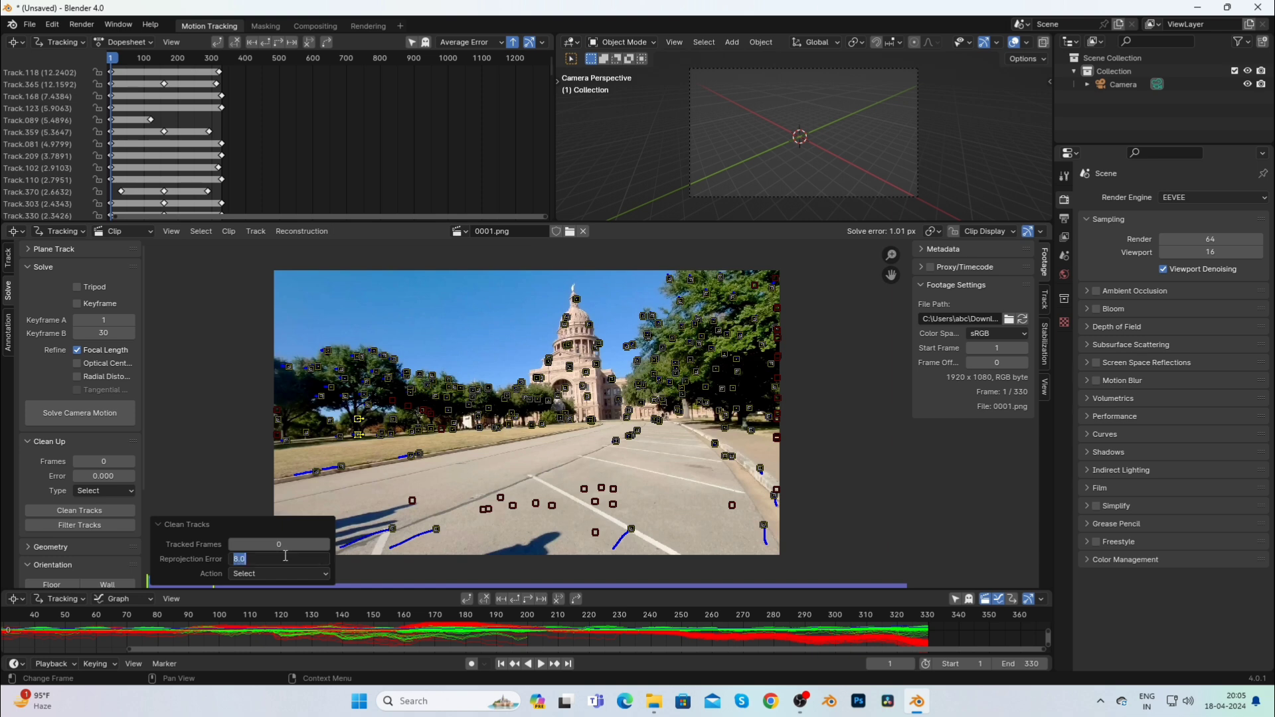
key("BackSpace")
type("5")
key("Return")
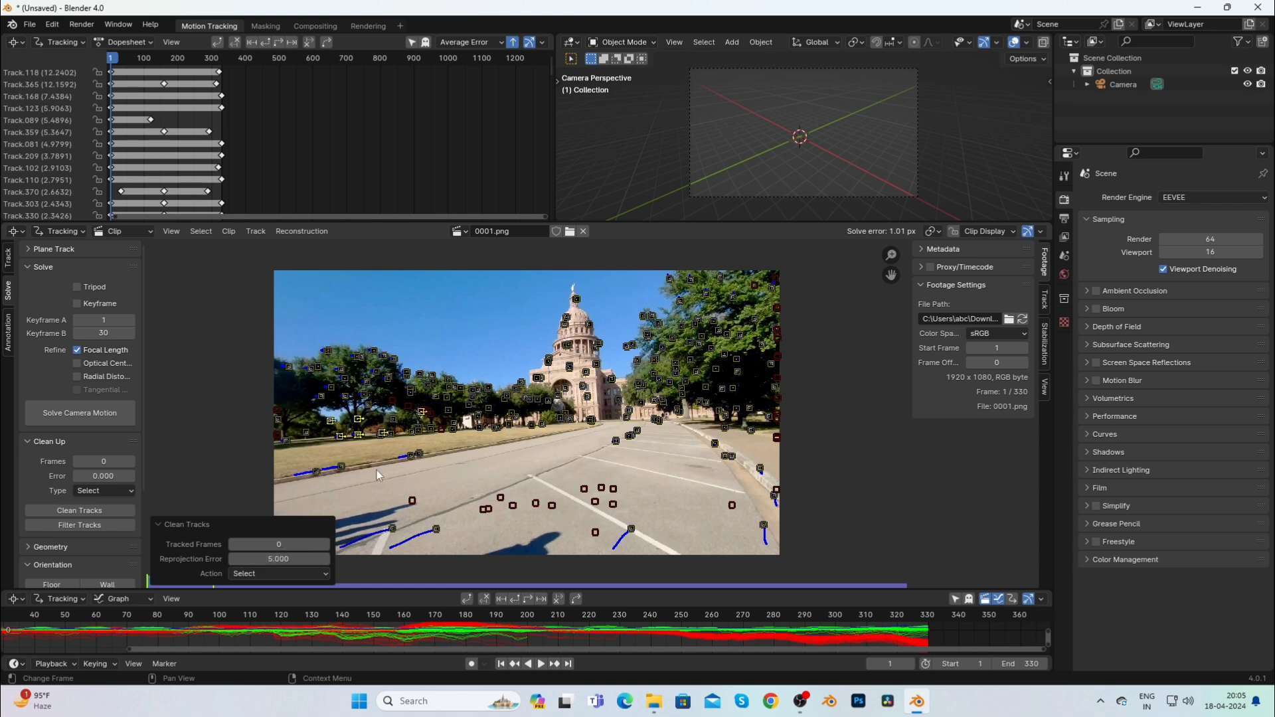
key("Delete")
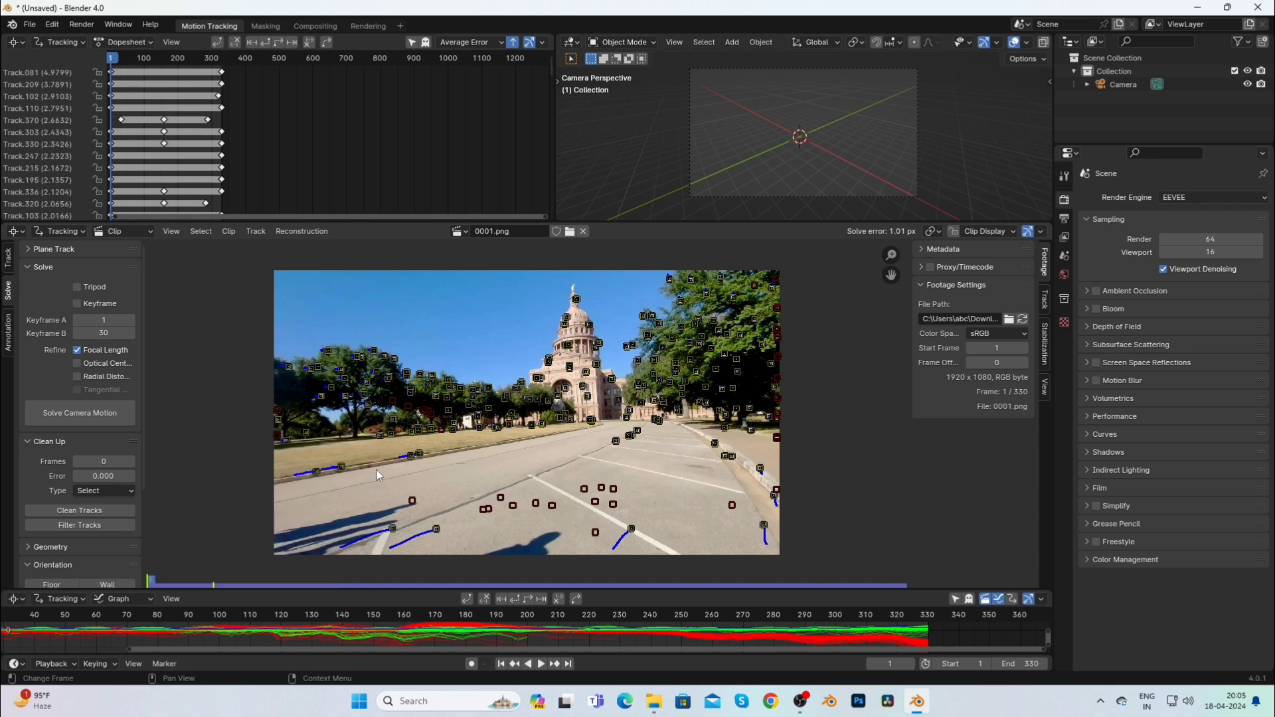
Re-solve the camera motion with the remaining tracks and set up the tracking scene with the footage as background.
left_click(97, 415)
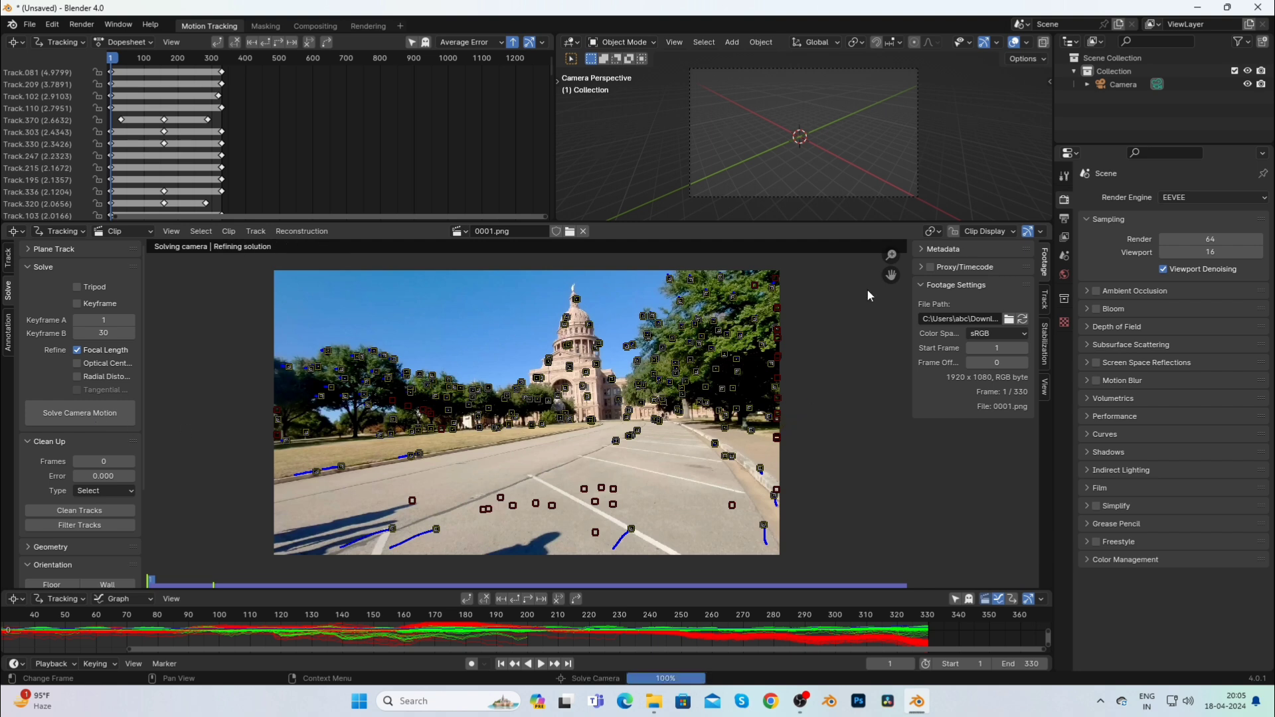
left_click_drag(891, 274, 892, 264)
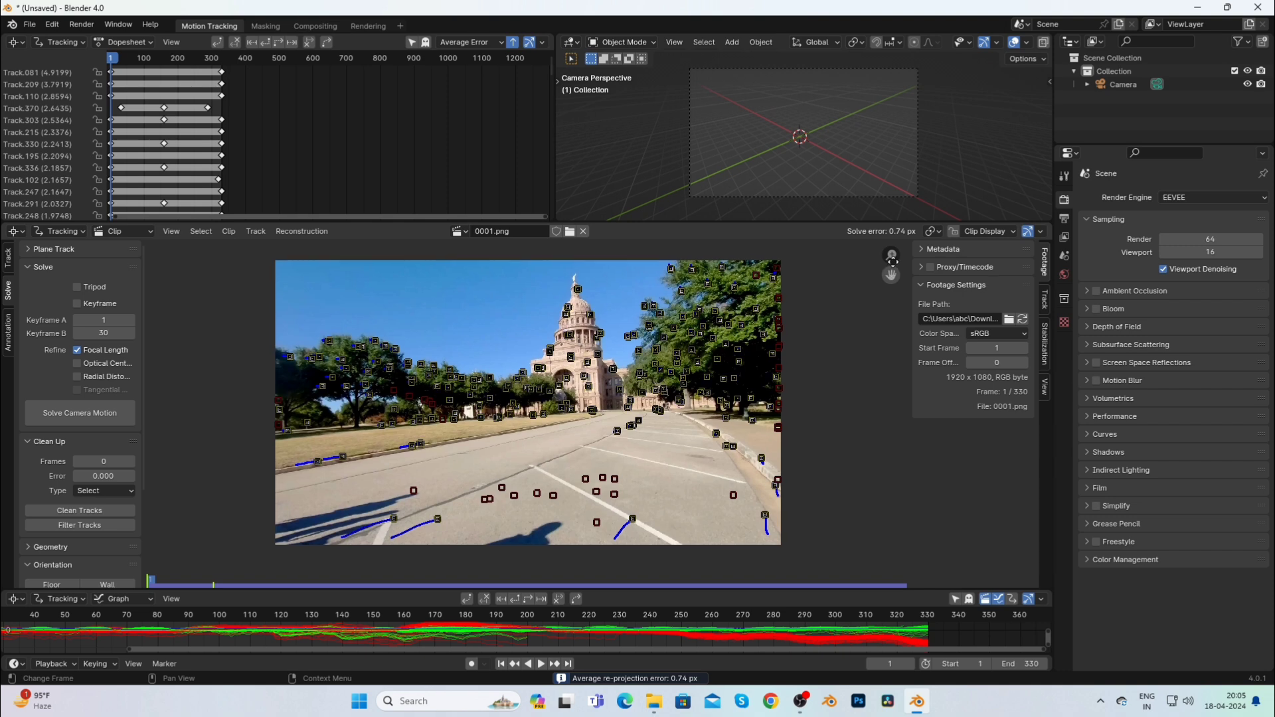
scroll(119, 405, "down", 5)
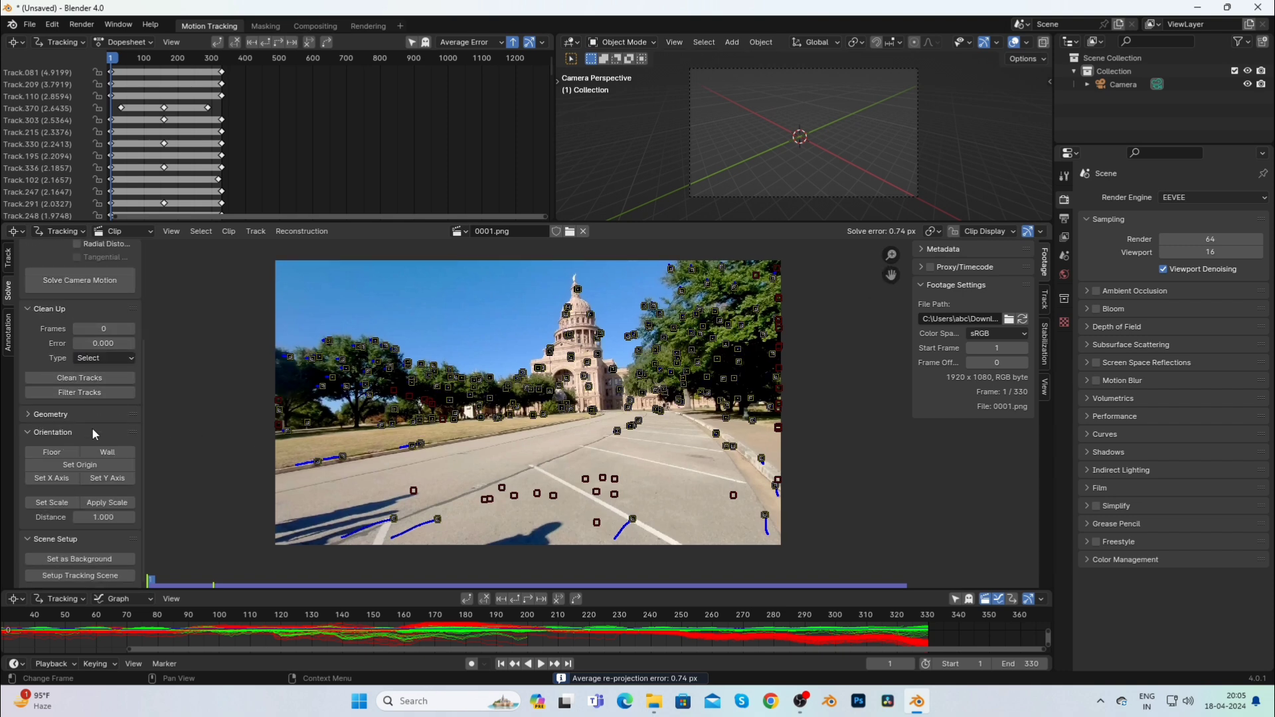
left_click(76, 559)
left_click(78, 575)
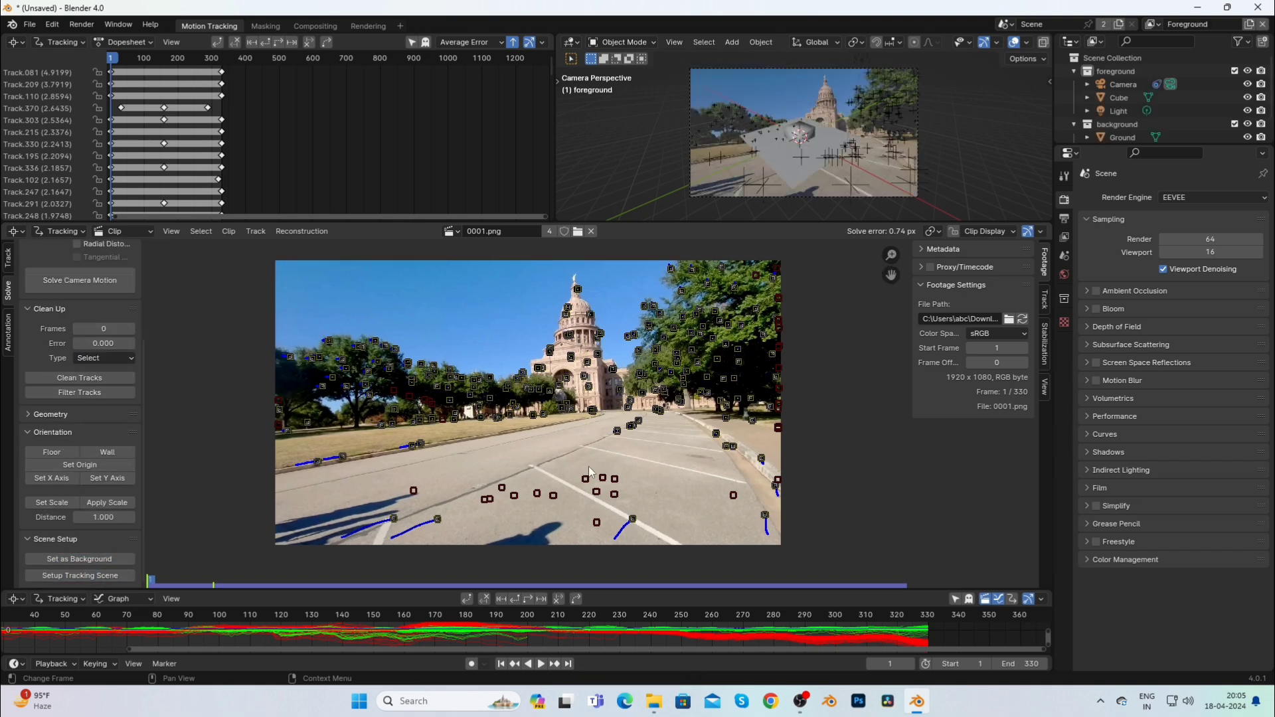
left_click(816, 132)
right_click(809, 136)
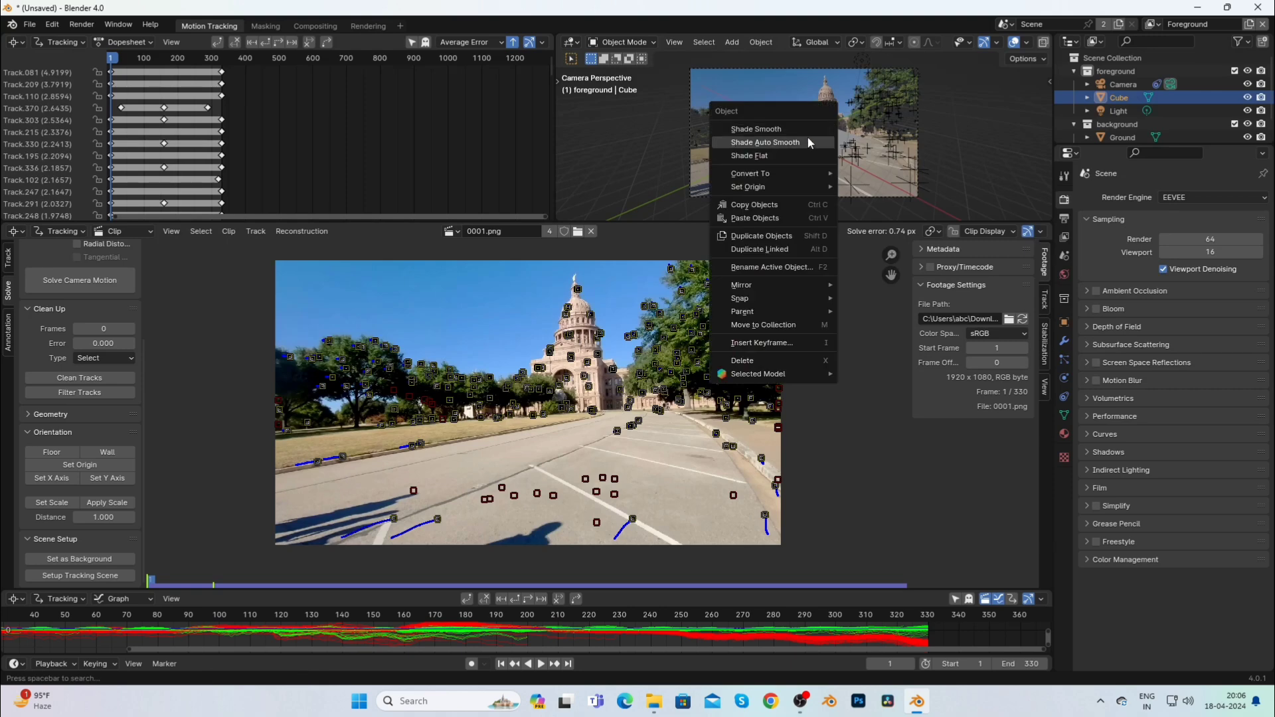
Set the scene origin at the road marker beside the shadows, just right of the parking line in the footage's foreground.
scroll(657, 431, "up", 3)
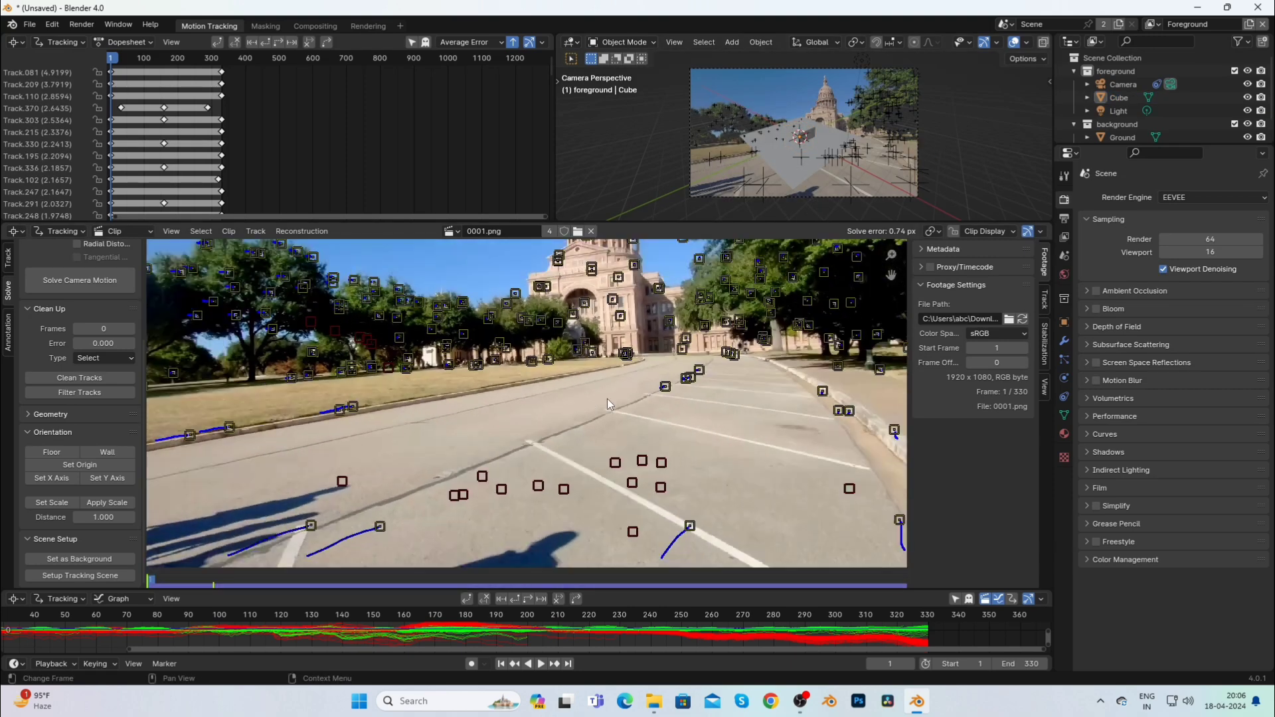
scroll(536, 414, "down", 1)
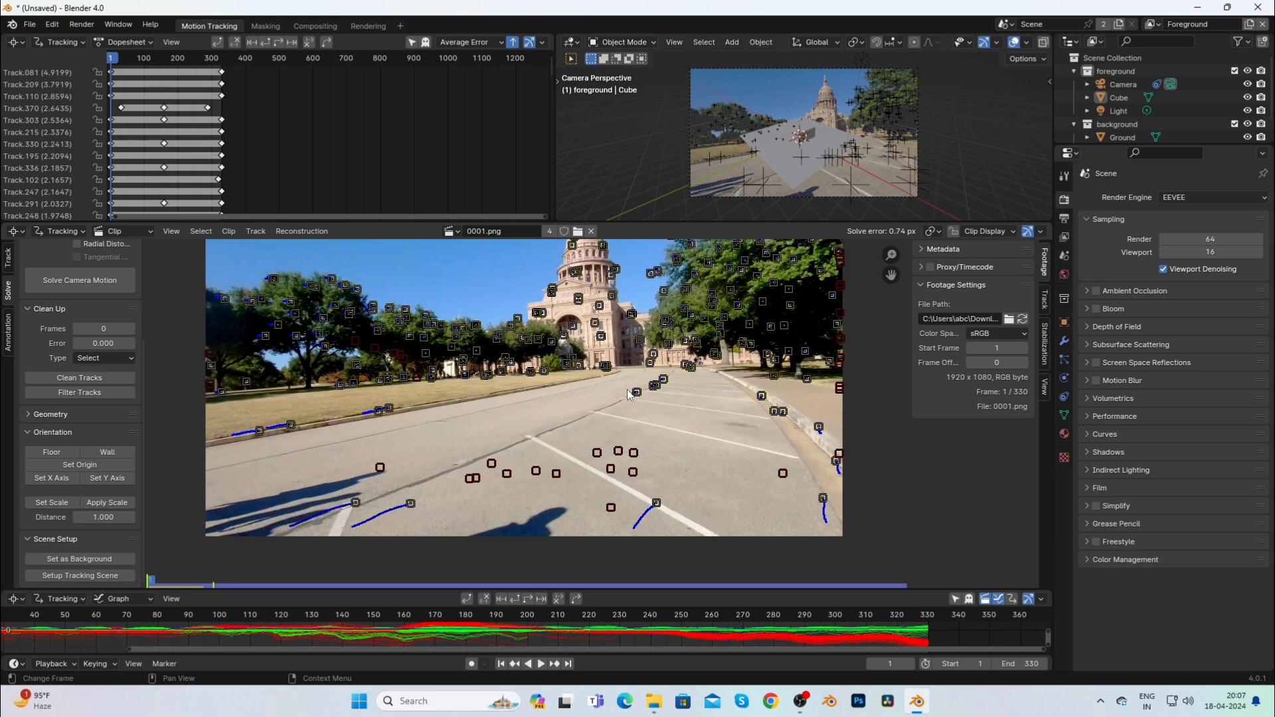
left_click(411, 505)
left_click(79, 465)
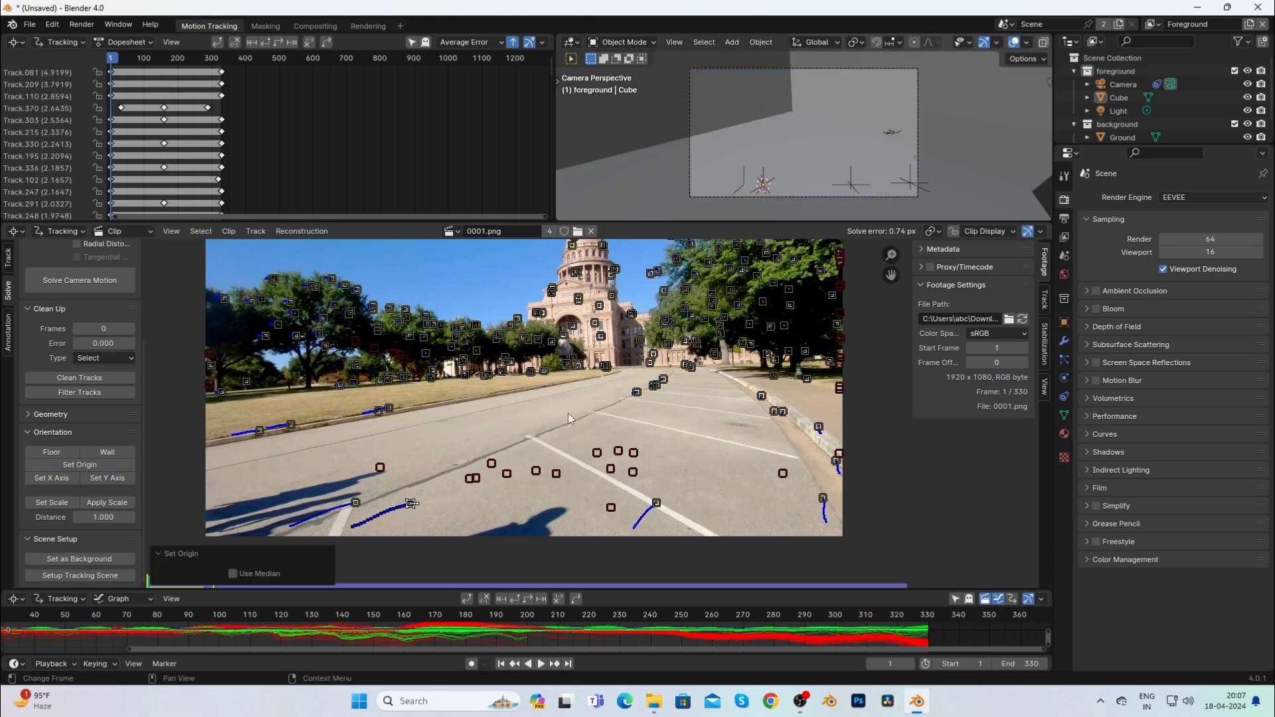
Add the neighbouring road marker at the parking line to the selection and set the scene scale between the two to a distance of 3.
left_click(355, 503, "shift")
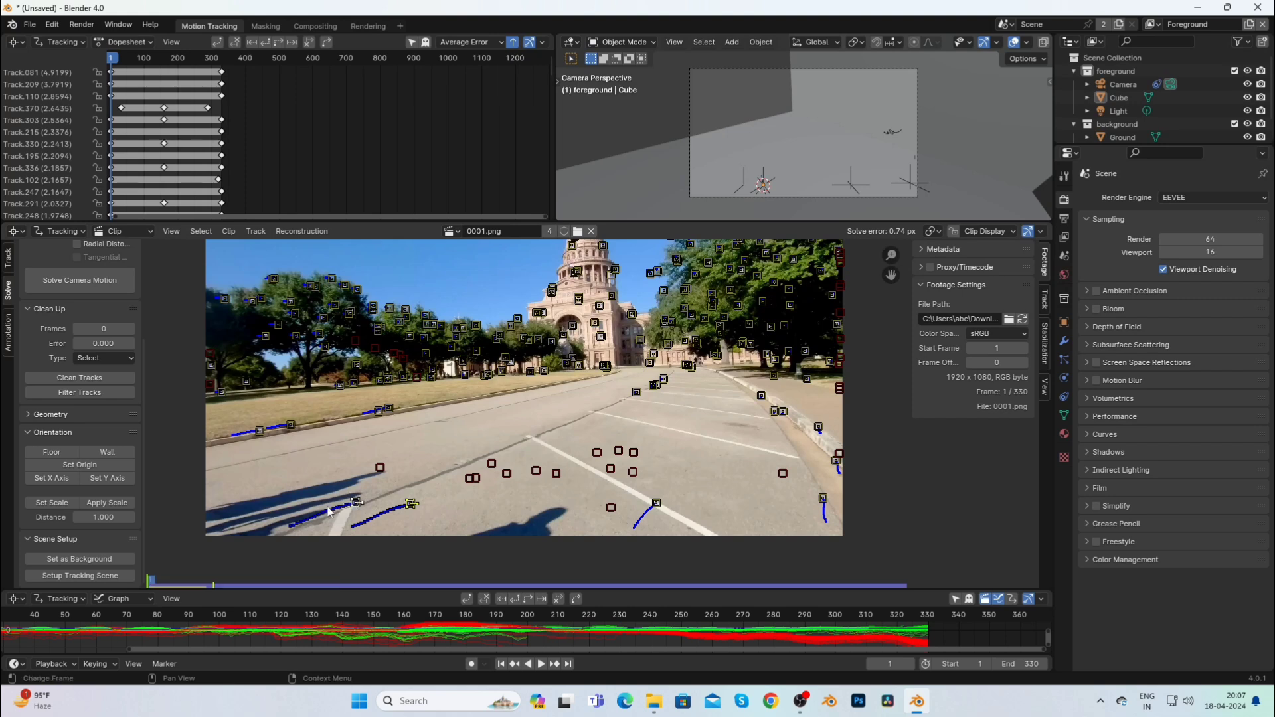
left_click(64, 505)
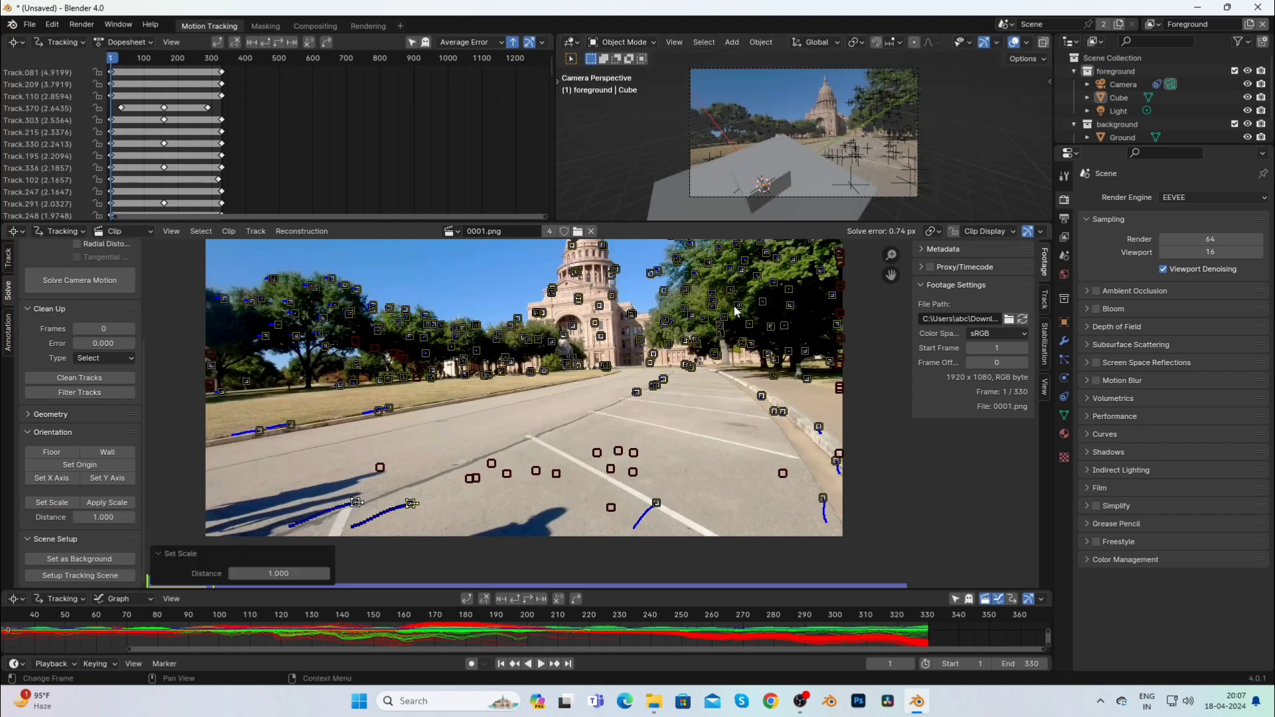
left_click(296, 575)
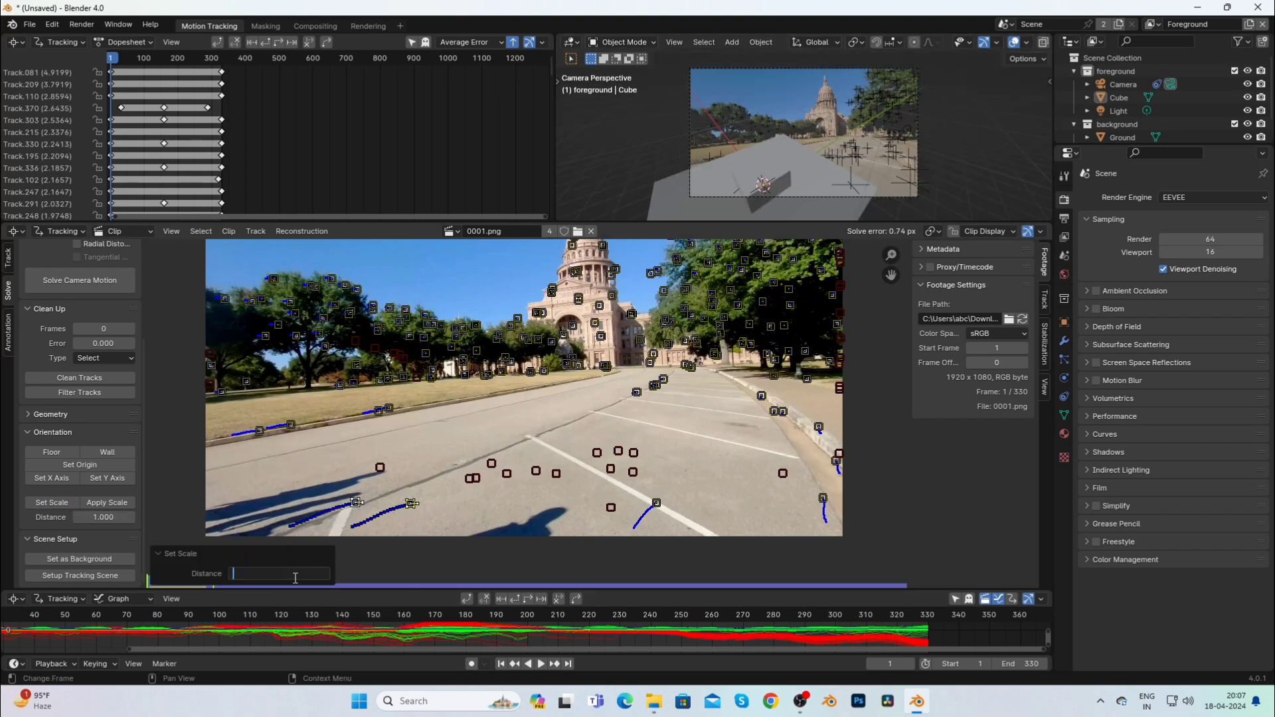
key("Return")
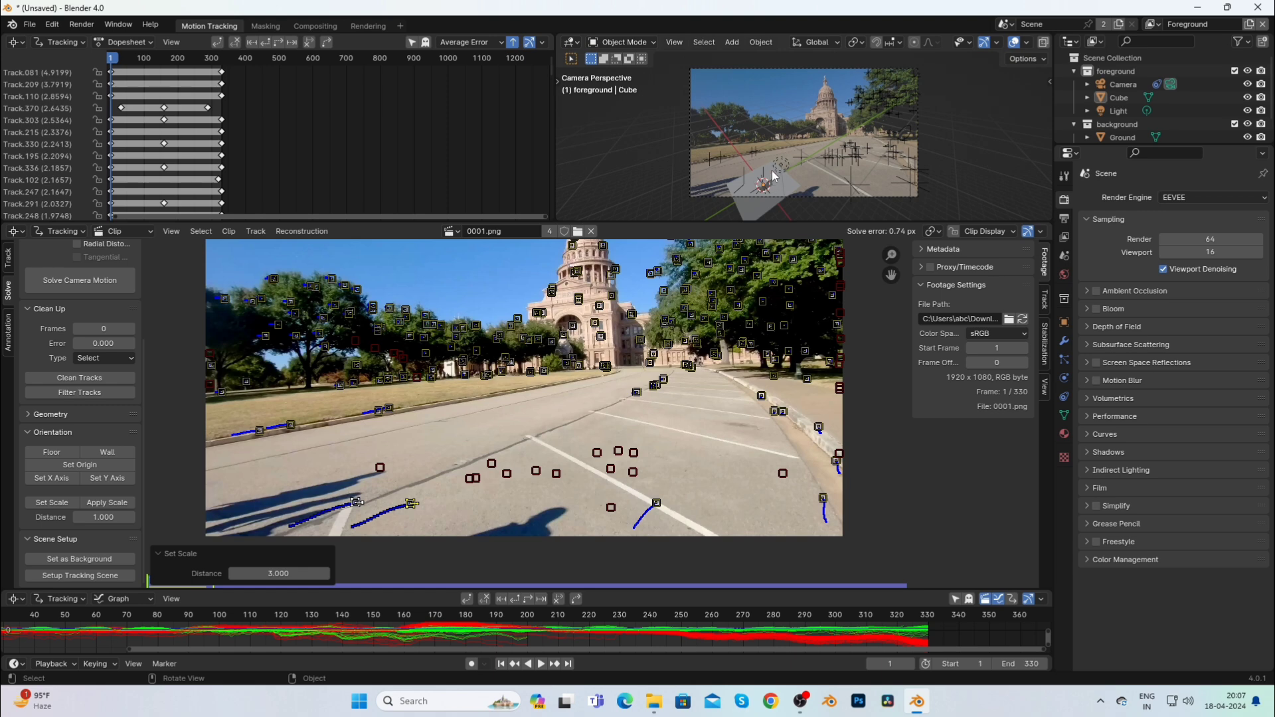
scroll(764, 165, "up", 2)
scroll(817, 180, "up", 2)
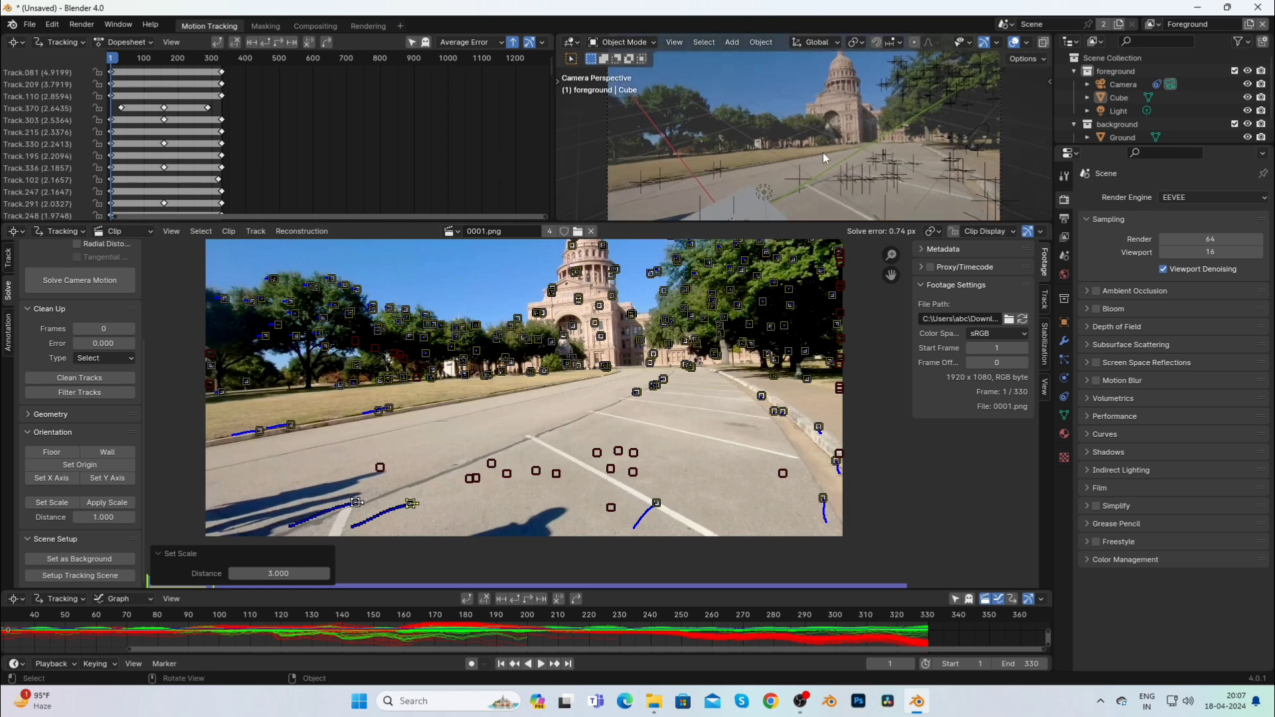
middle_click_drag(823, 152, 823, 131)
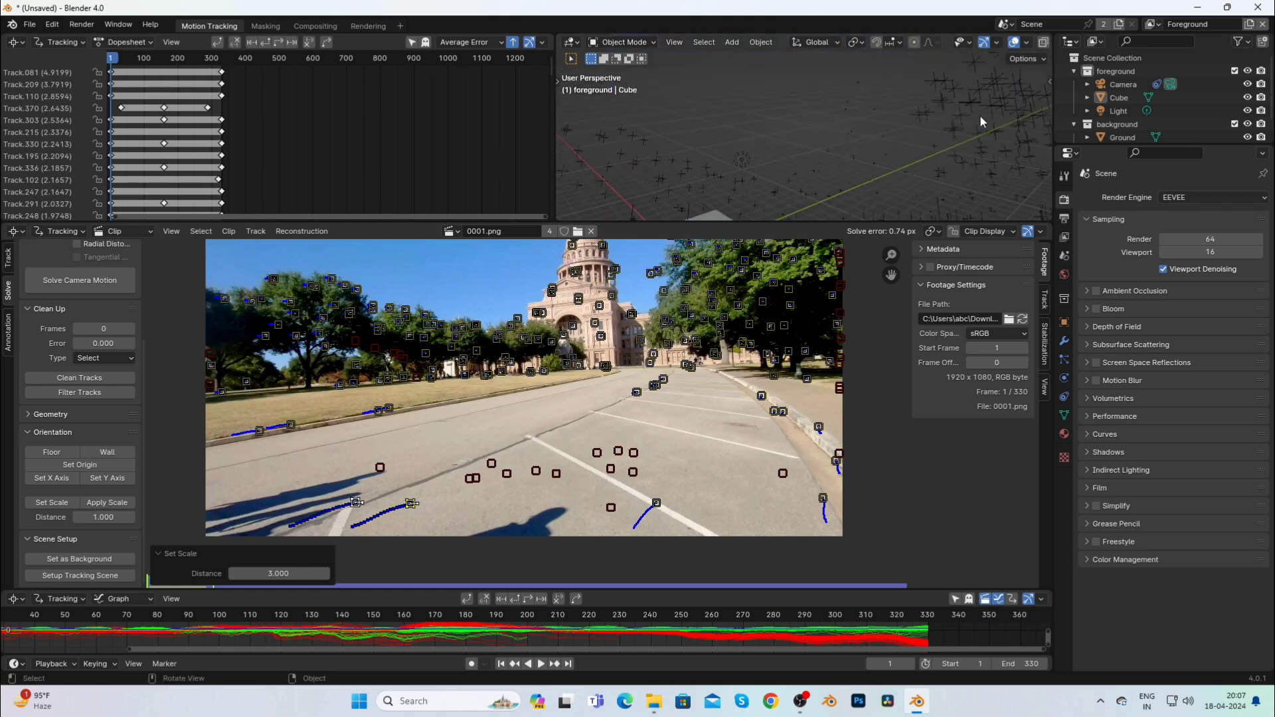
key("KP_0")
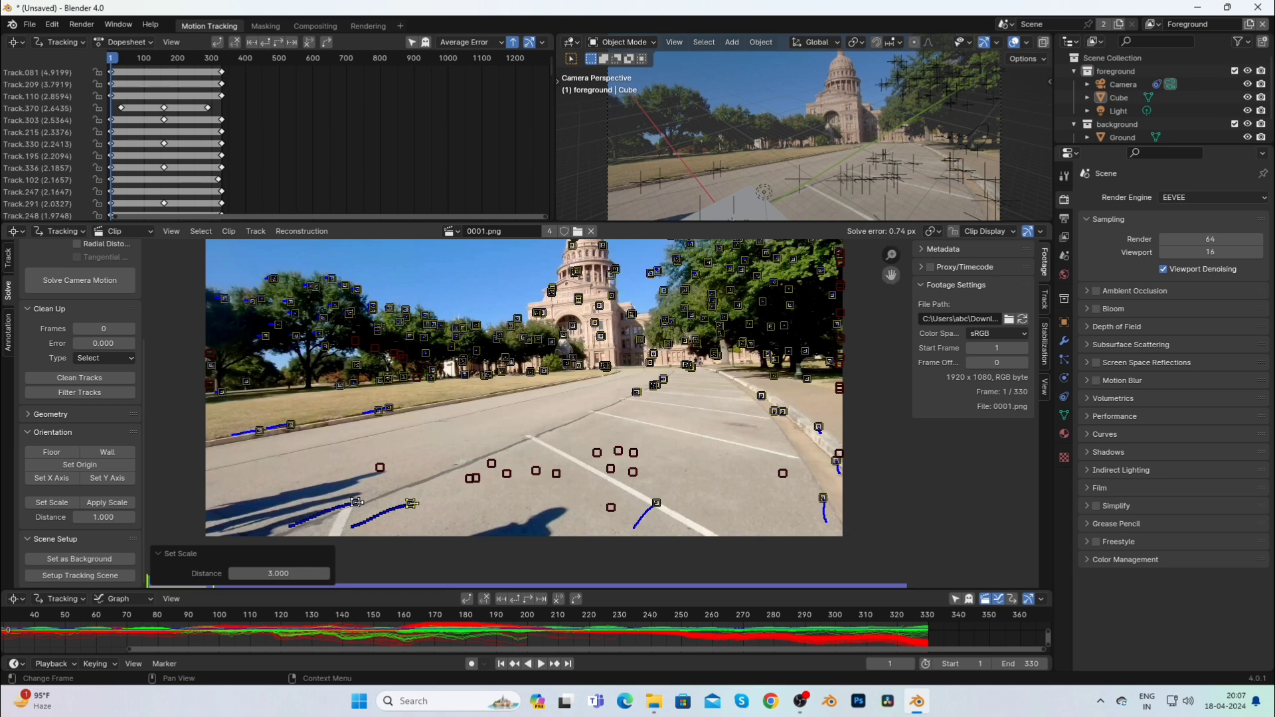
Define the floor plane from the origin marker on the road and two markers along the grass curb.
middle_click_drag(393, 514, 523, 417)
scroll(523, 416, "up", 2)
left_click(562, 357)
left_click(548, 402)
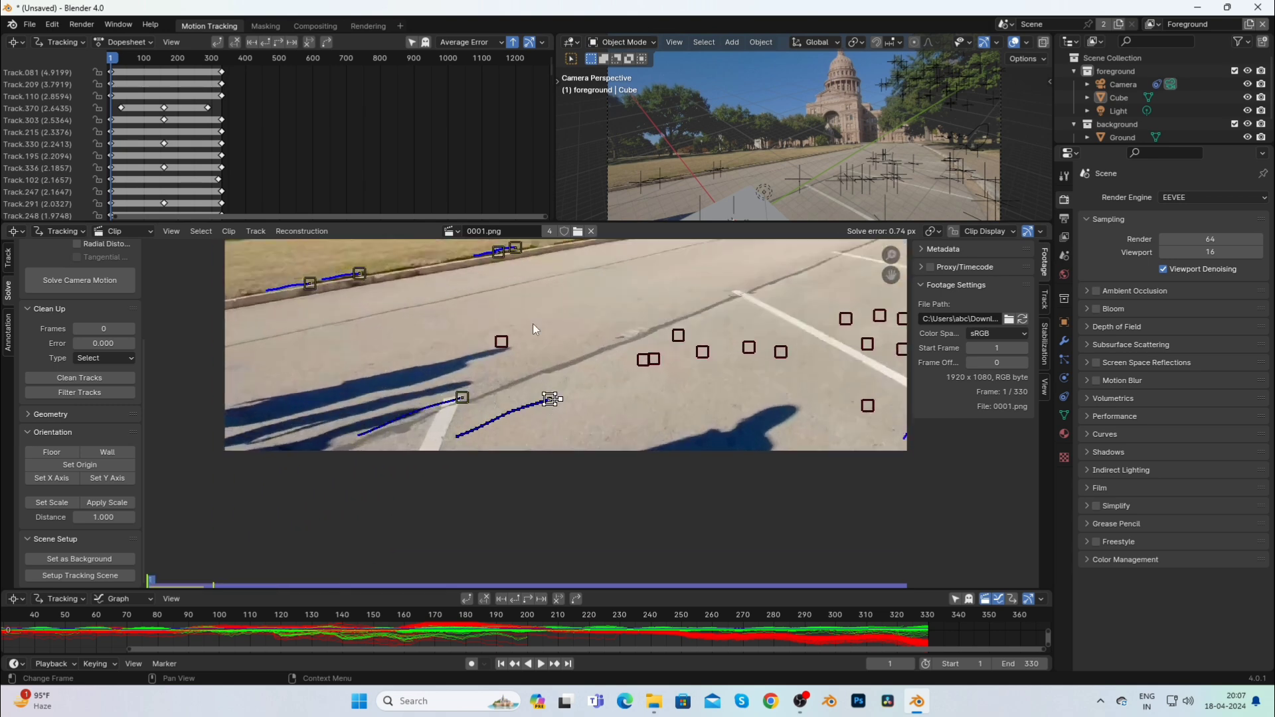
left_click(499, 252, "shift")
left_click(311, 285, "shift")
left_click(69, 449)
Enlarge the 3D viewport in width and height so the camera view of the tracked scene has more room.
scroll(615, 200, "up", 5)
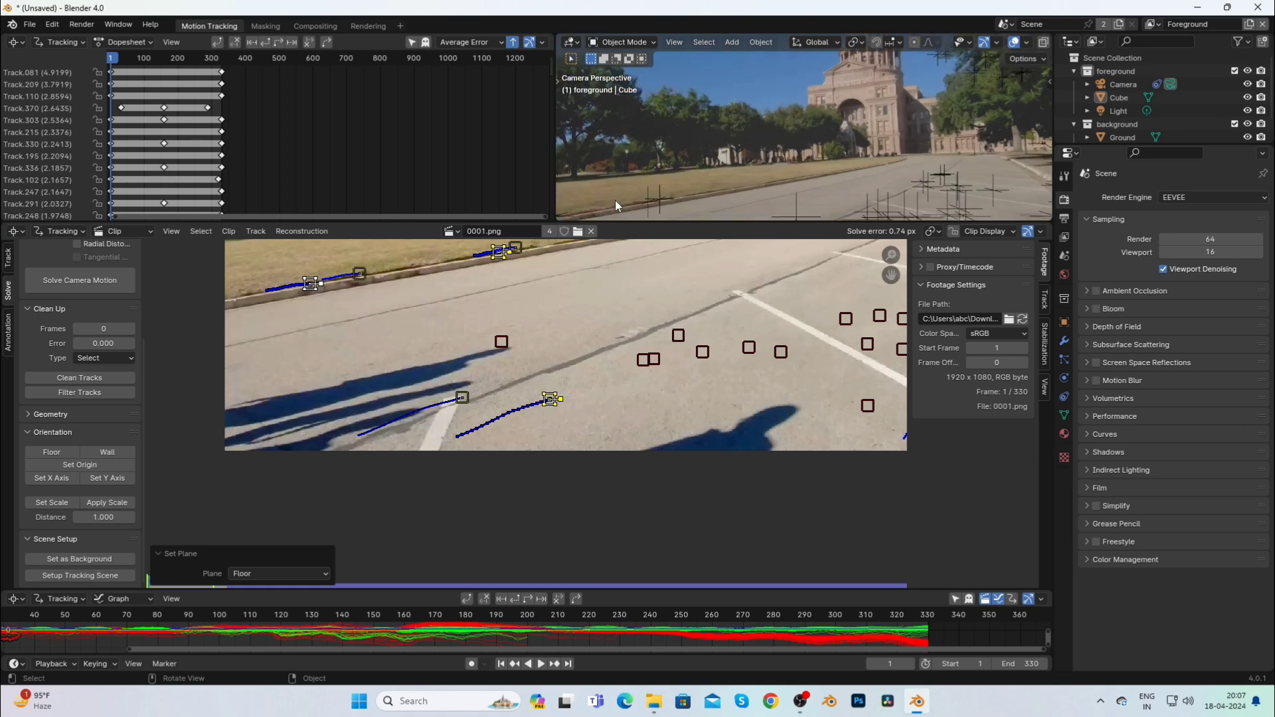
scroll(674, 165, "down", 3)
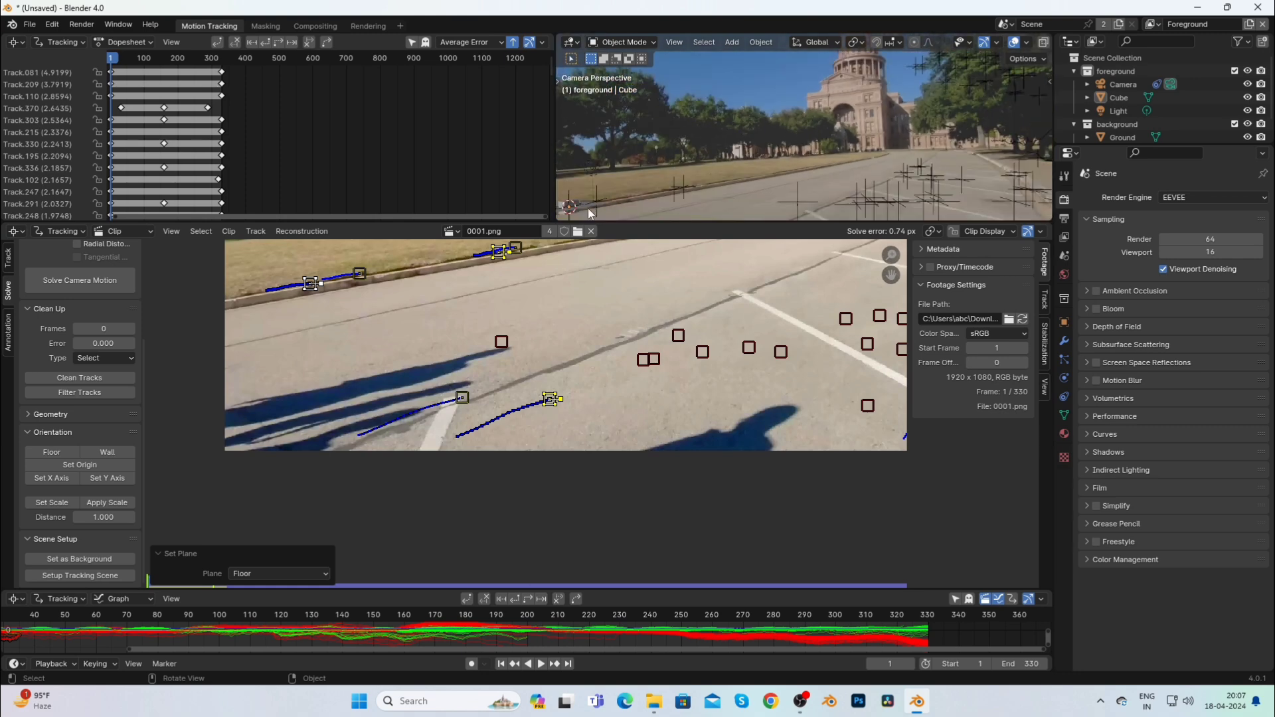
left_click_drag(556, 178, 382, 178)
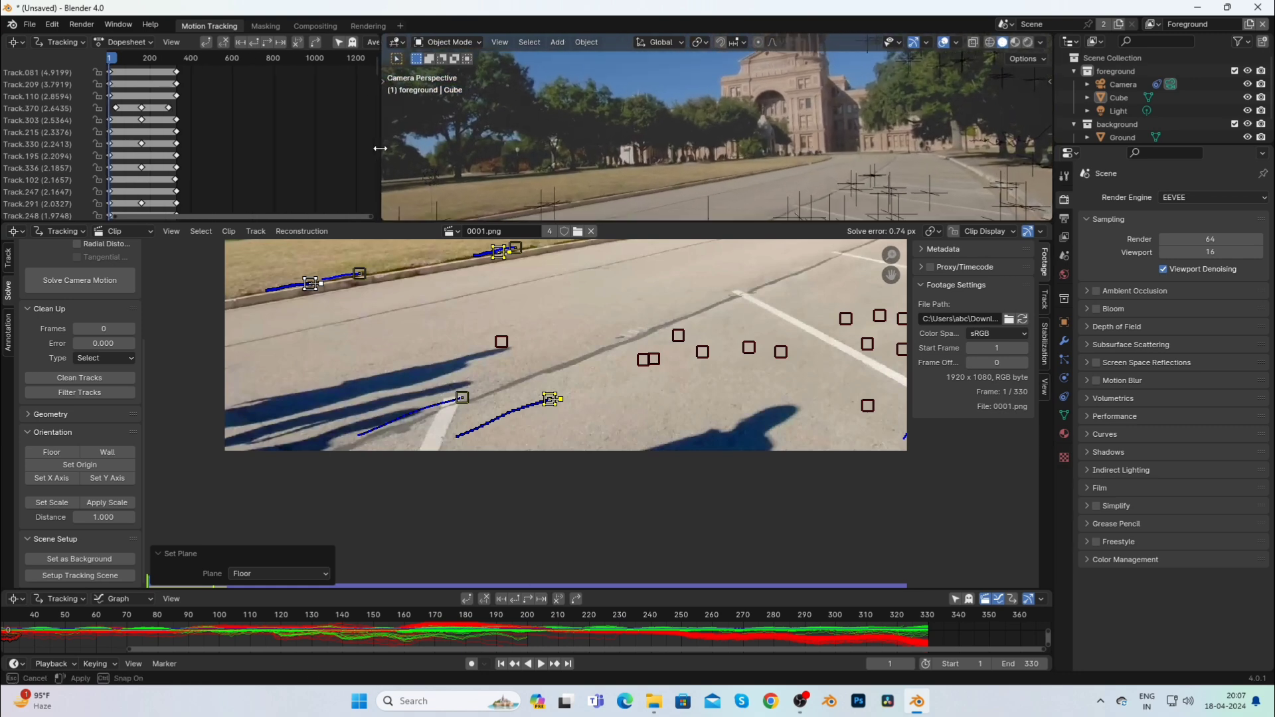
left_click_drag(637, 225, 638, 308)
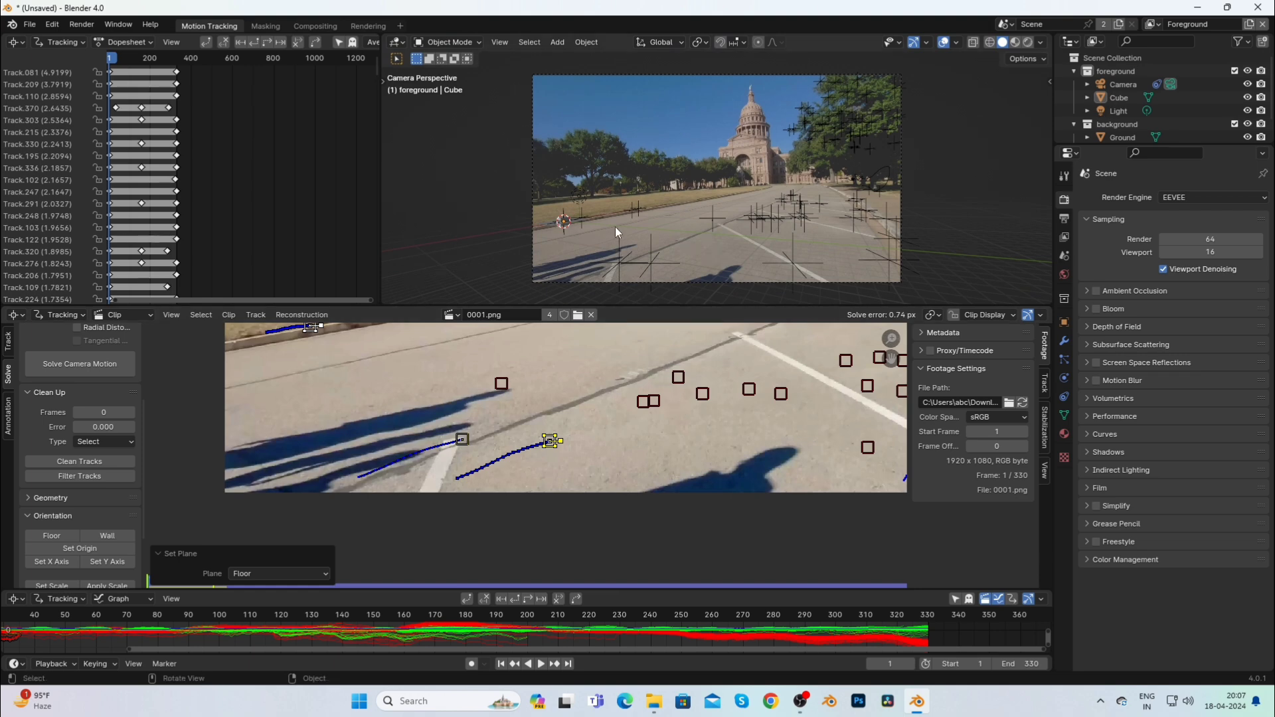
Add the general Layout workspace to the file and switch to it for building the tracked scene.
middle_click_drag(895, 361, 881, 450)
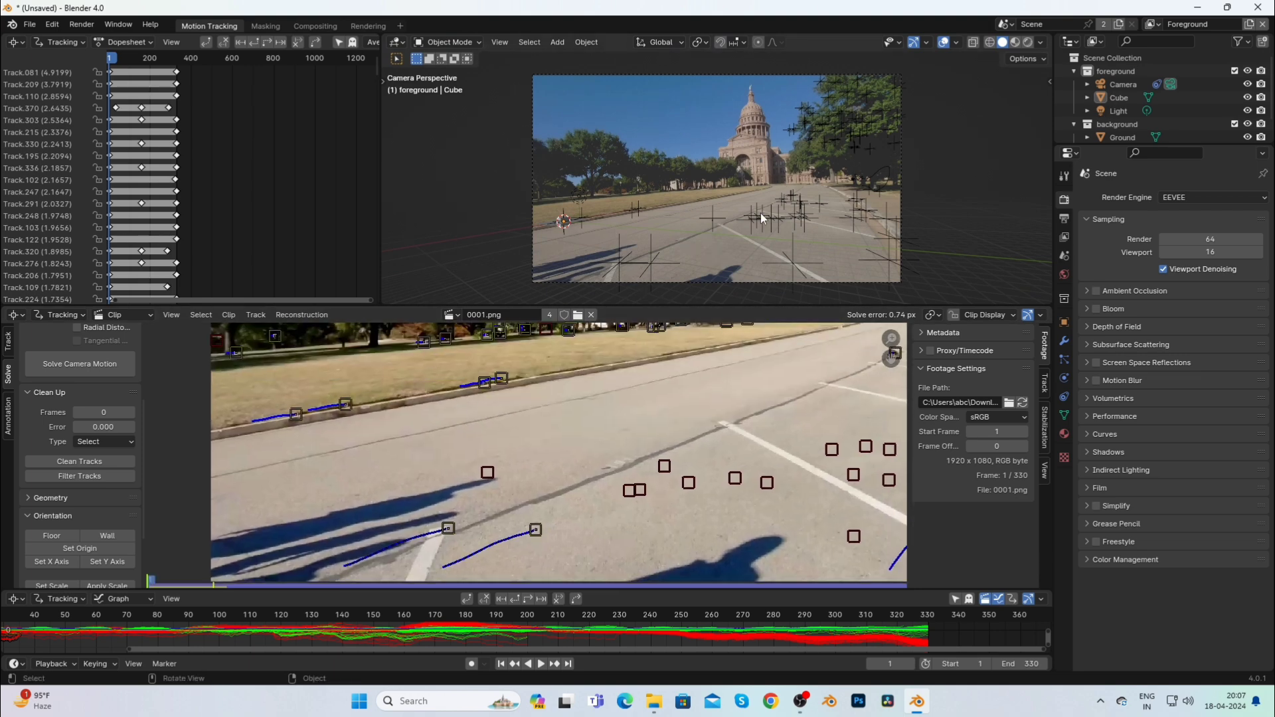
left_click(399, 25)
mouse_move(406, 50)
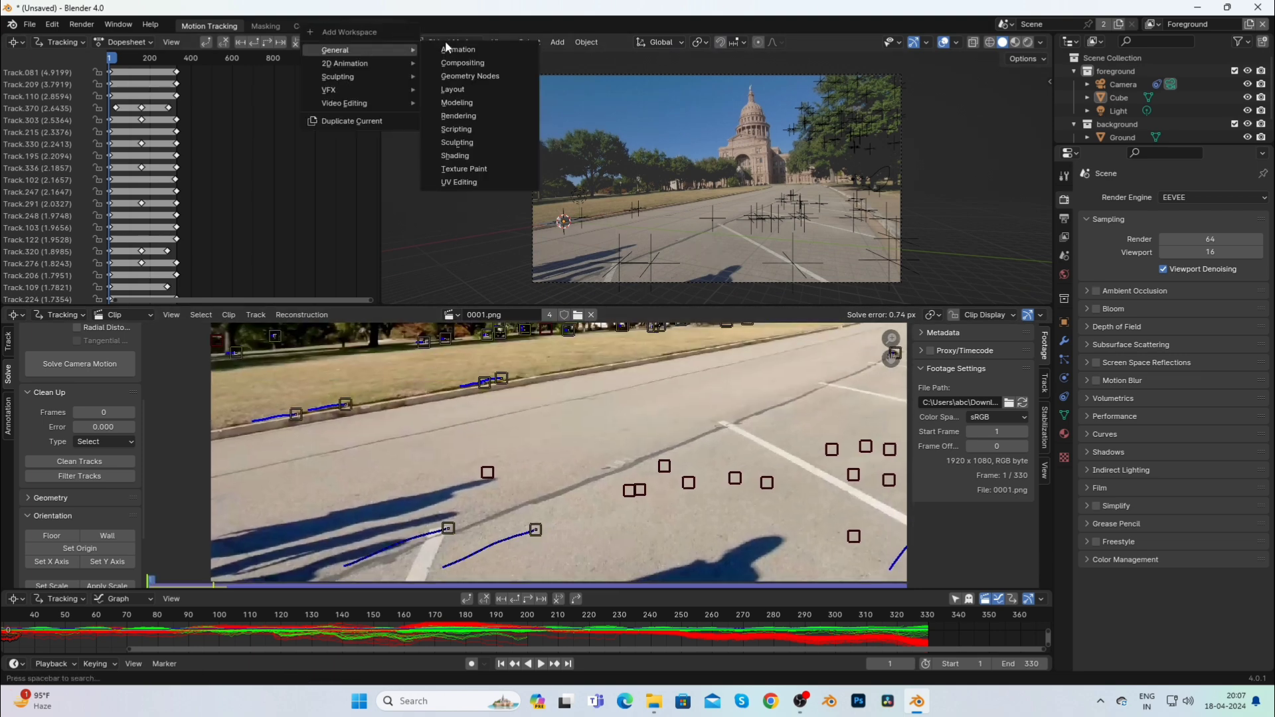
left_click(458, 90)
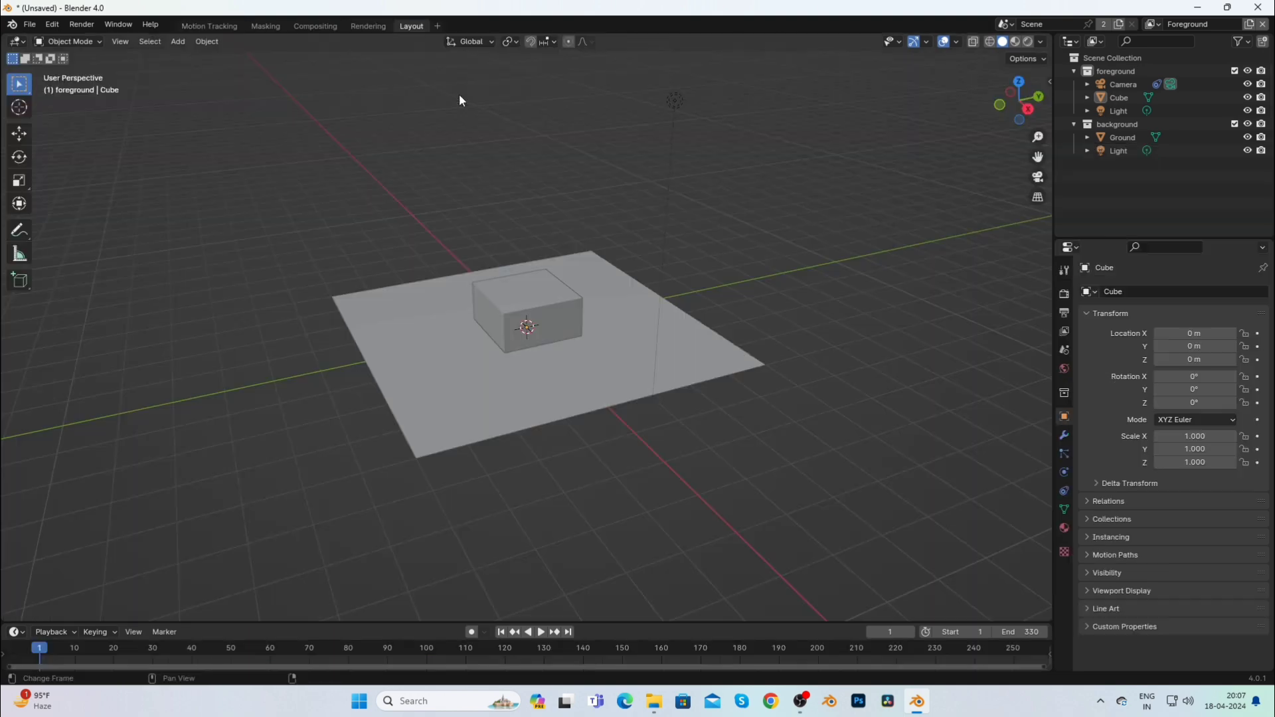
View the scene through the camera and set the opacity of the camera's 0001.png background clip to 1.000.
left_click(1038, 177)
left_click(794, 412)
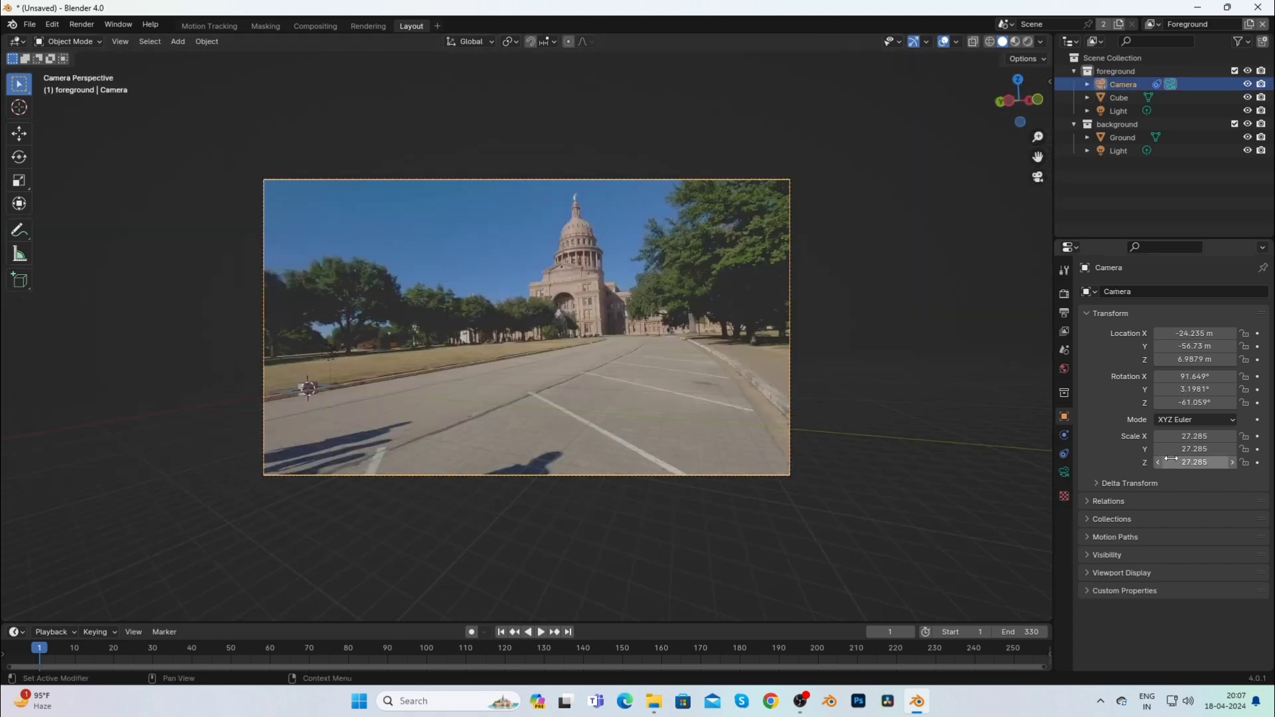
left_click(1063, 472)
left_click(1086, 514)
scroll(1199, 587, "down", 4)
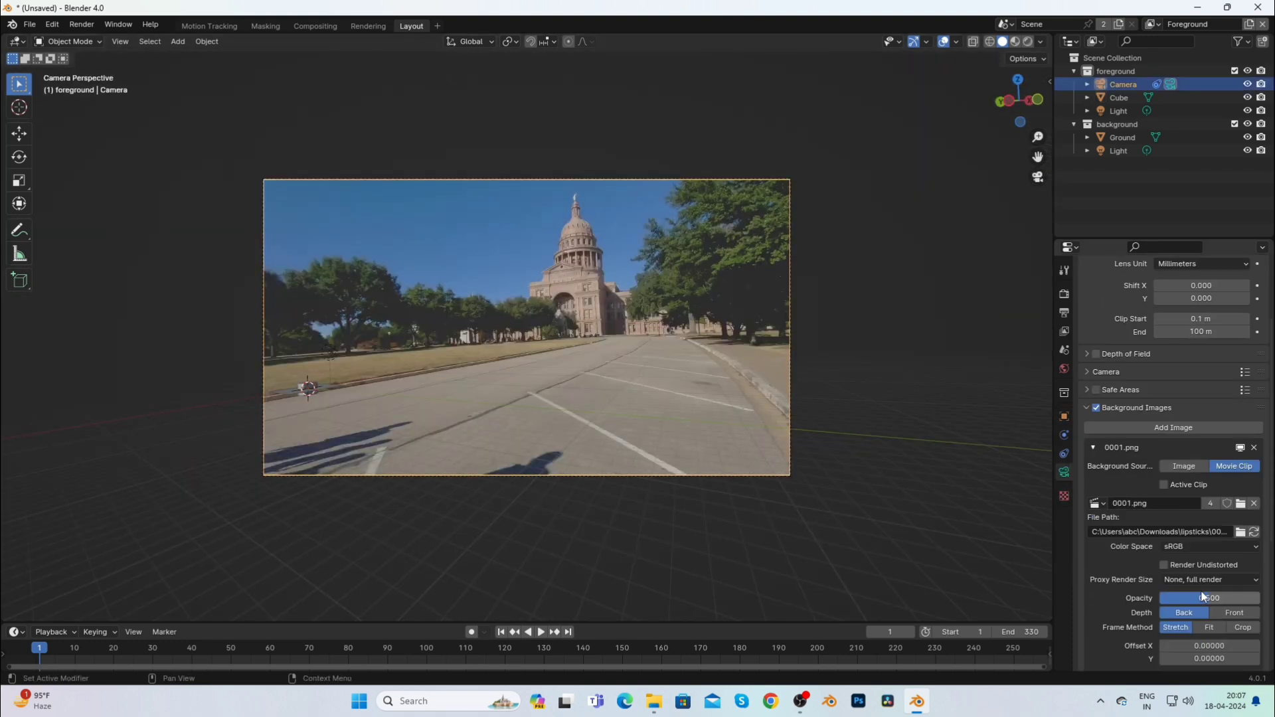
left_click_drag(1190, 598, 1255, 598)
scroll(523, 426, "up", 1)
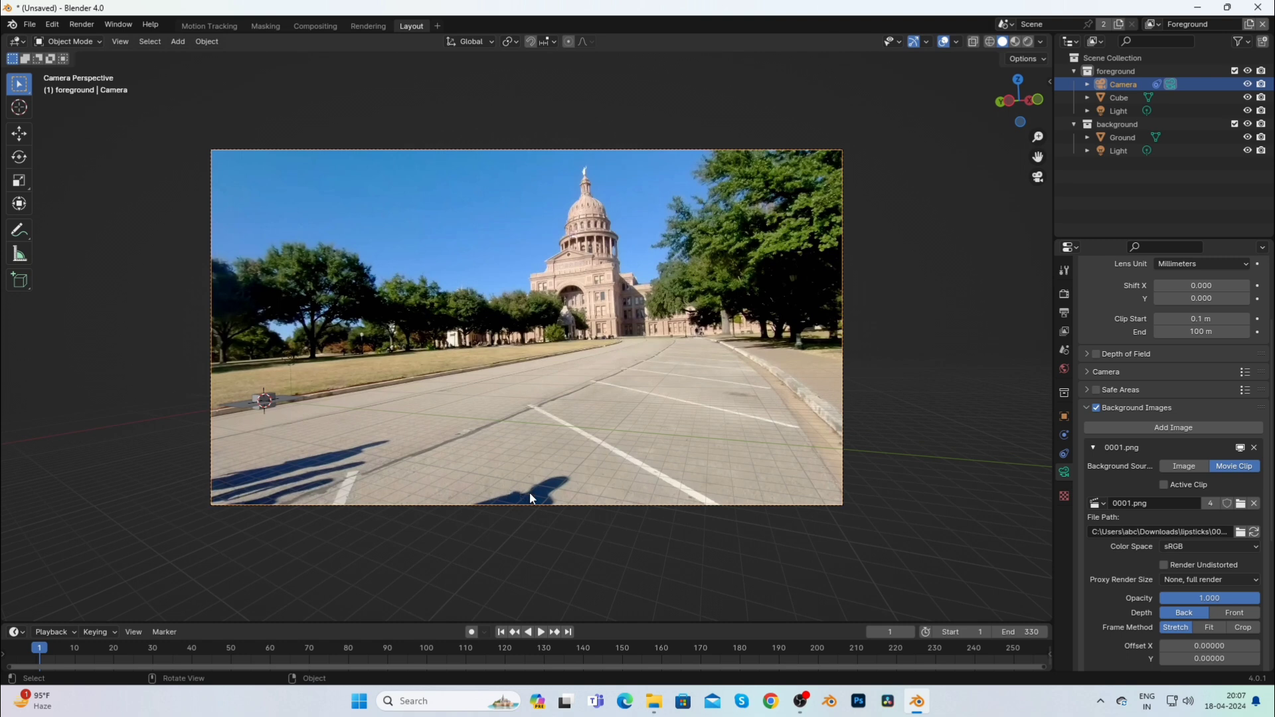
Change the transform pivot point and move the camera along global Y to place the cube and ground plane on the road.
left_click(508, 41)
left_click(531, 88)
key("g")
key("y")
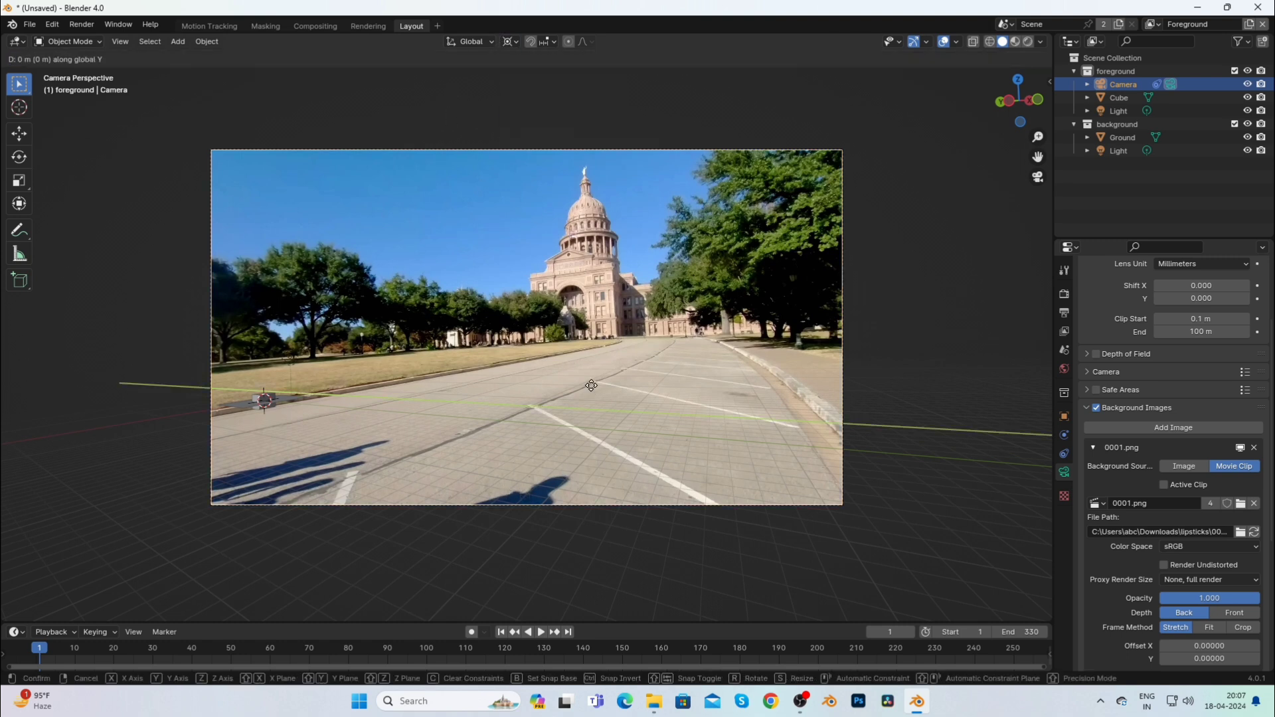
left_click(519, 348)
Play the animation through the camera to check how the cube and ground plane follow the footage, and return to frame 1.
key("Home")
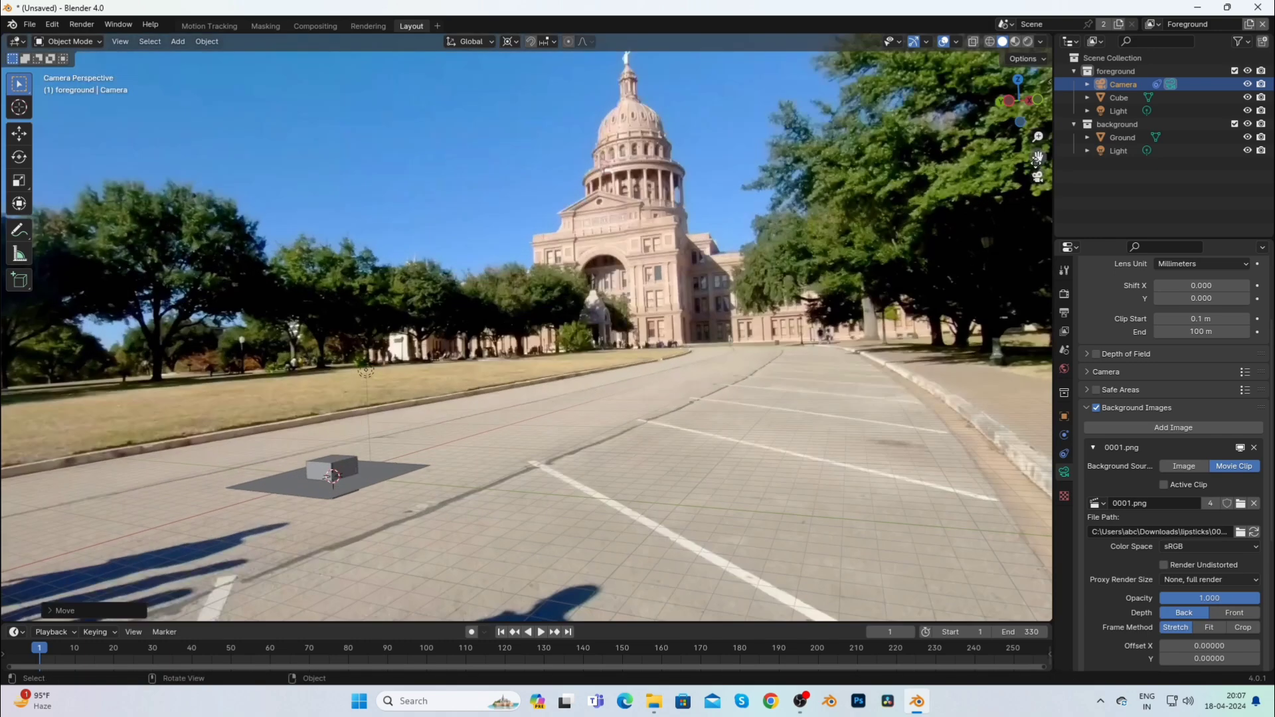
left_click_drag(1038, 157, 1274, 62)
scroll(647, 401, "up", 1)
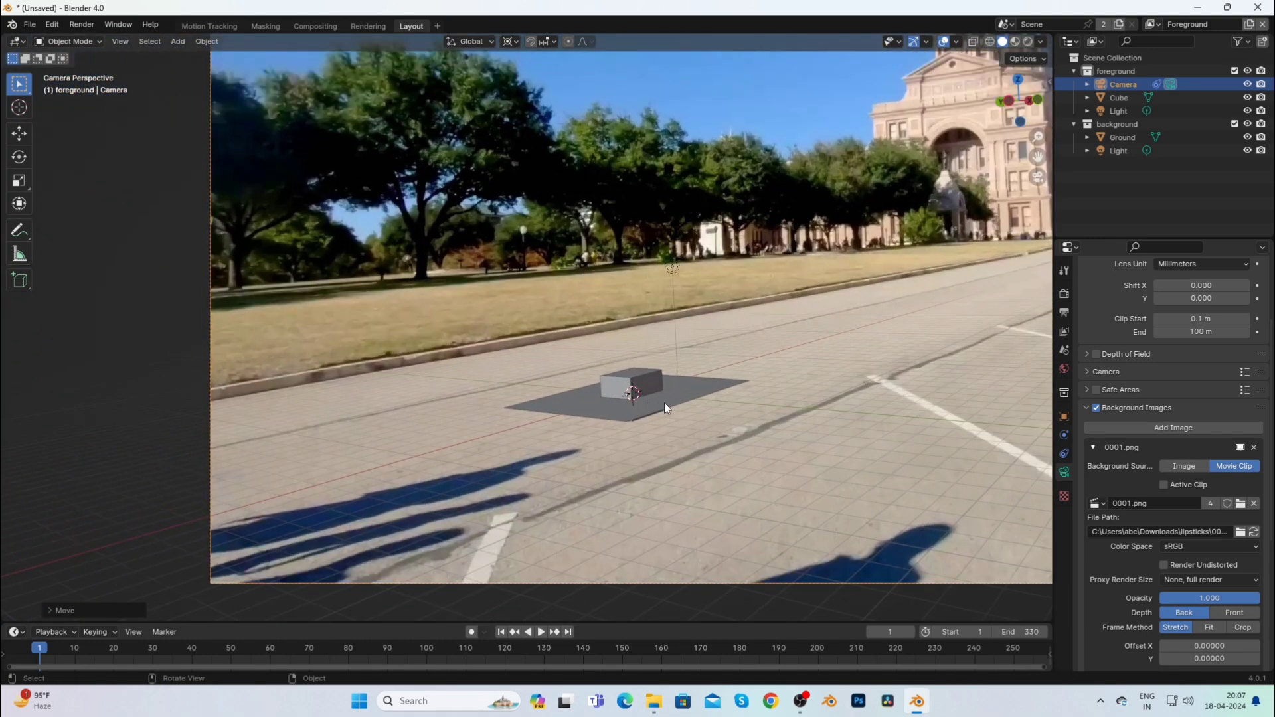
left_click(730, 415)
key("space")
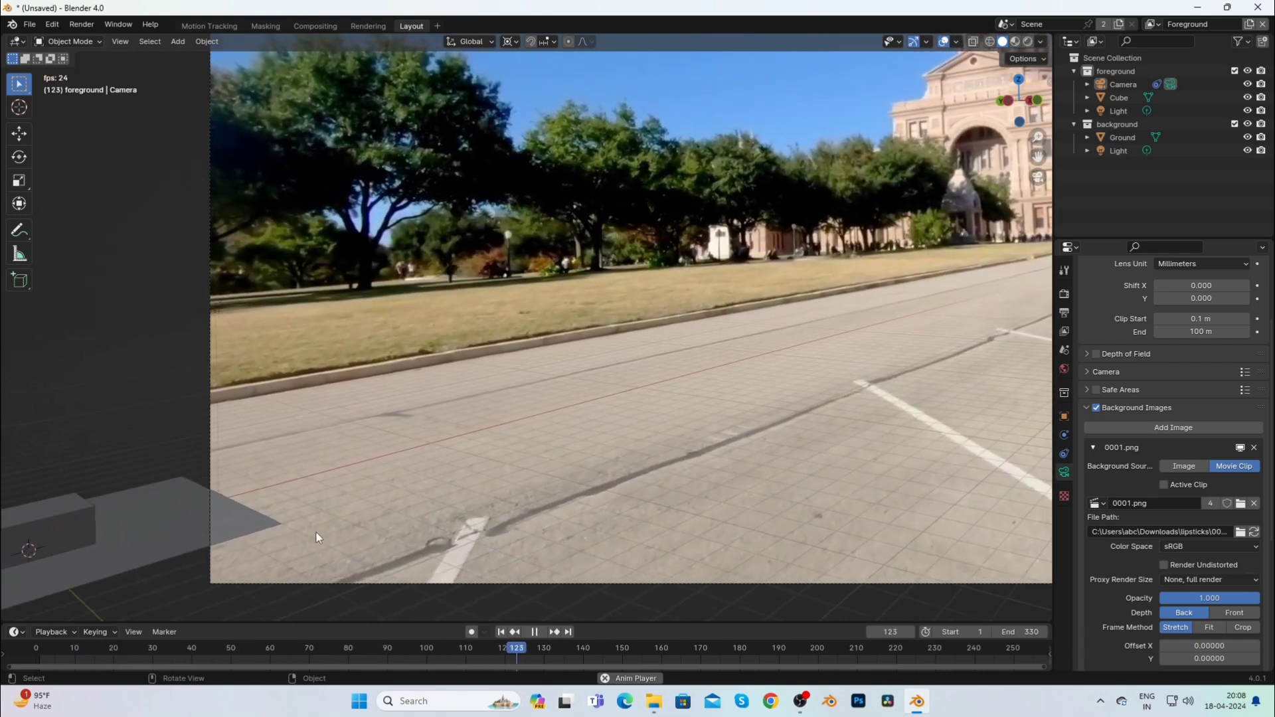
scroll(316, 537, "down", 3)
left_click(534, 632)
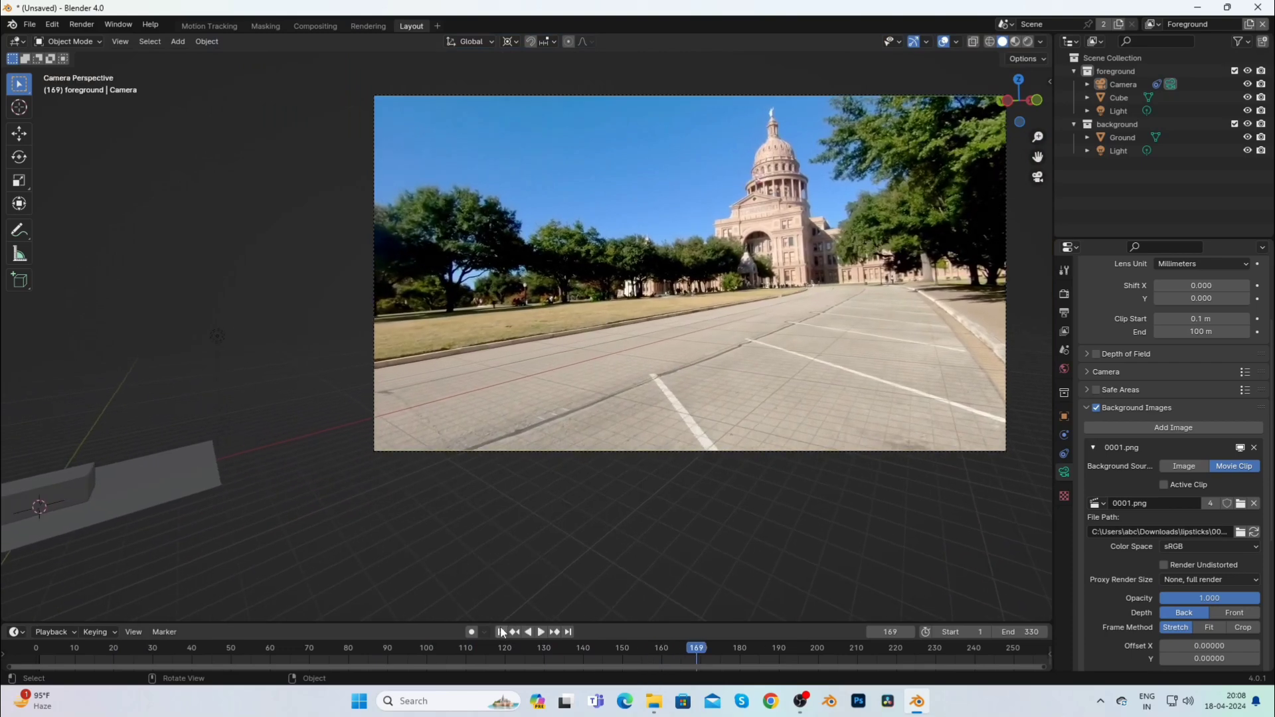
left_click(501, 632)
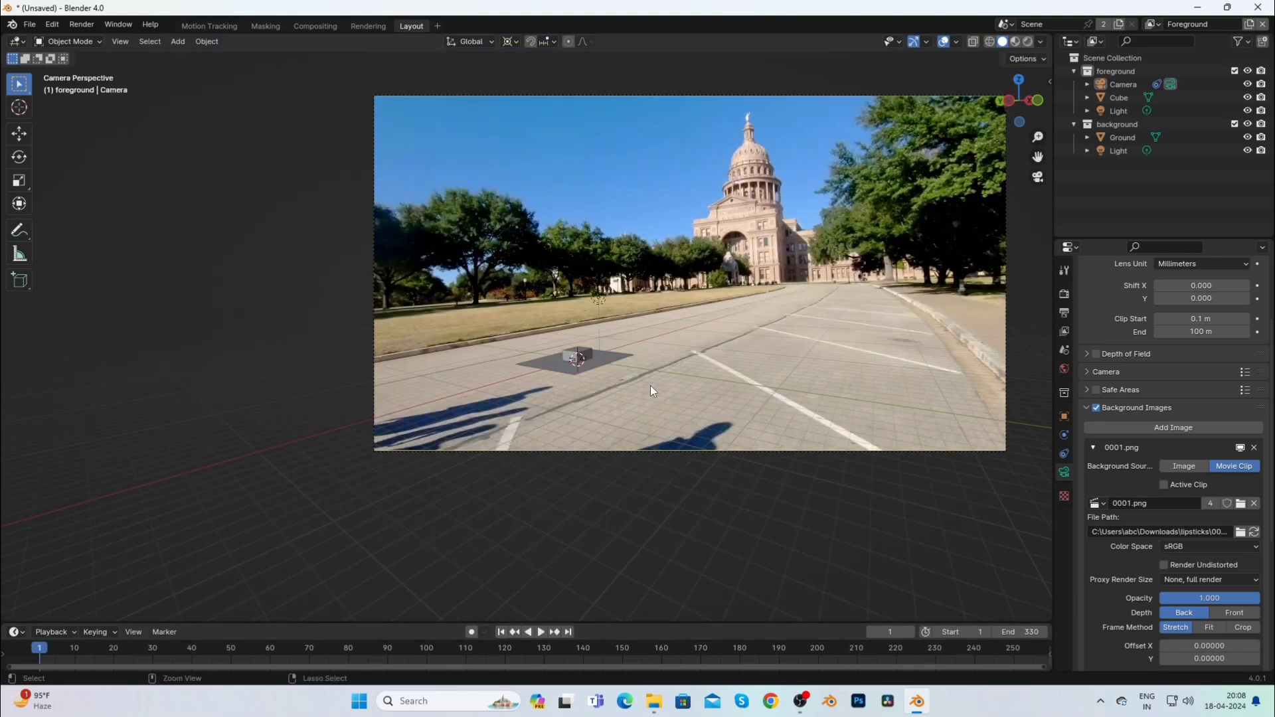
Save the project to the Desktop as "lipstick cgi tutorial.blend".
key("ctrl+o")
double_click(498, 228)
Delete the cube, both lights and the background collection, keeping only the camera and the Ground plane.
left_click(605, 371)
key("x")
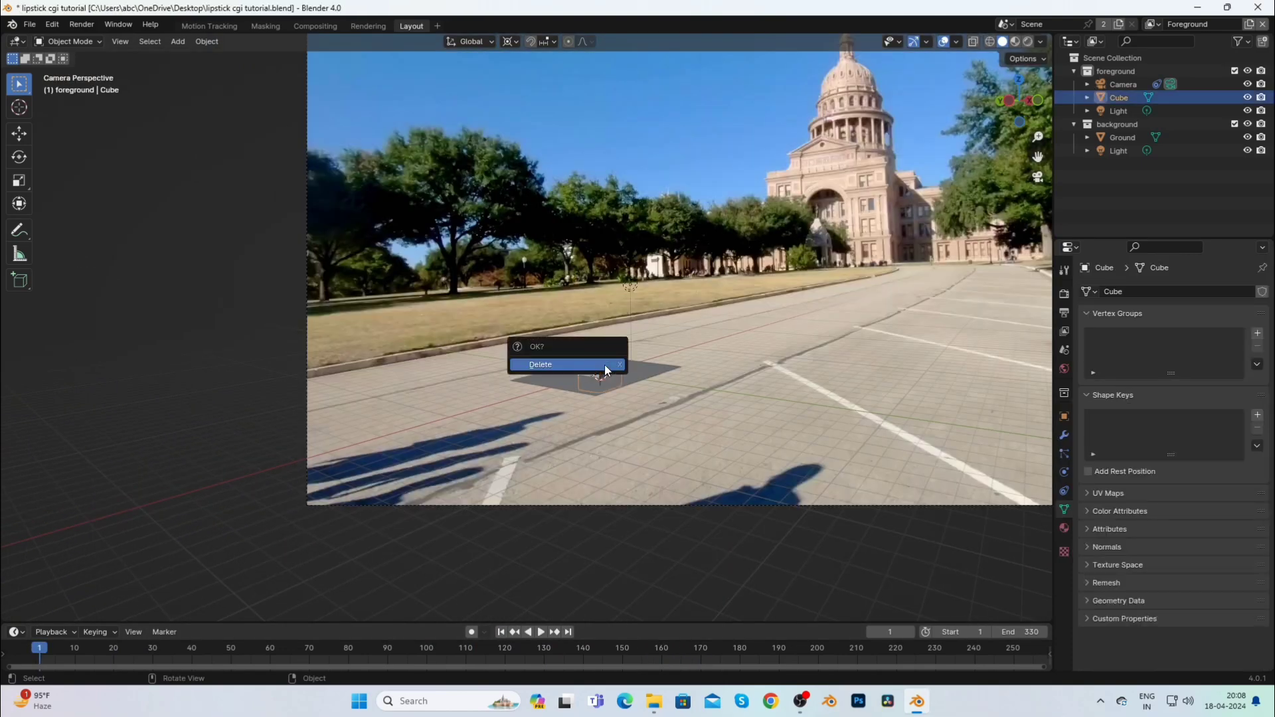
left_click(605, 364)
left_click(1114, 111)
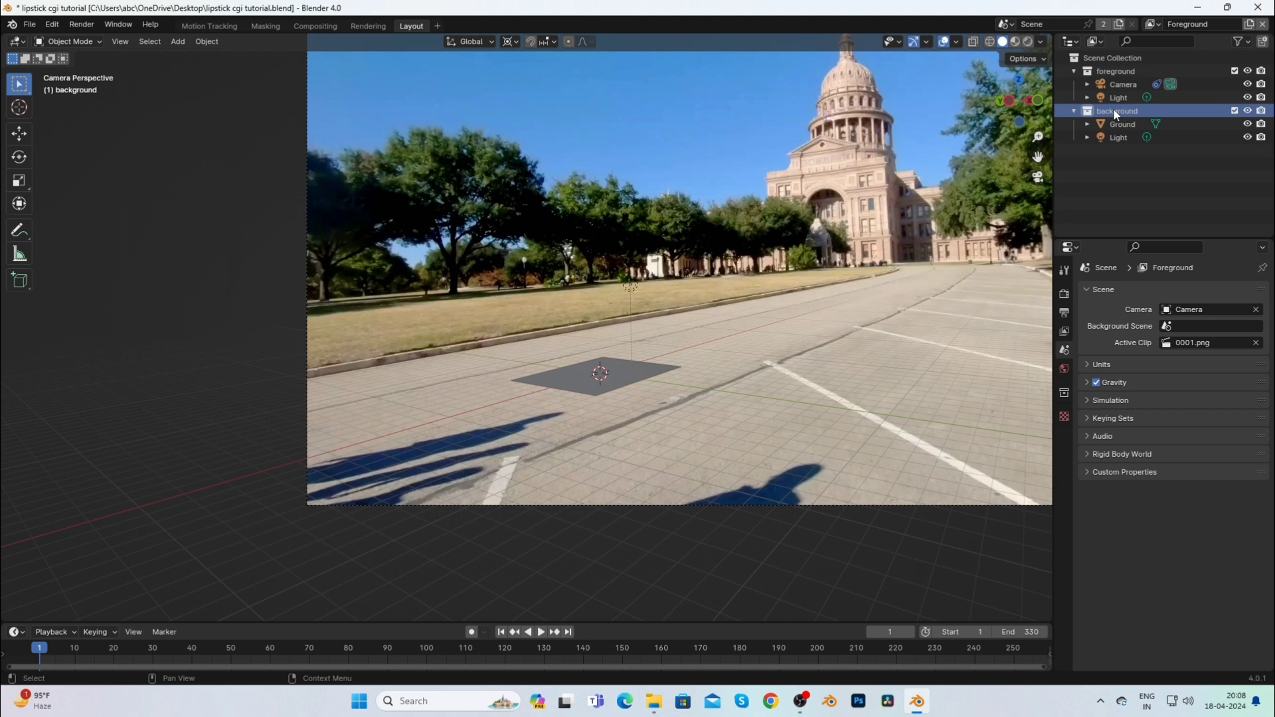
key("x")
left_click(1106, 118)
key("x")
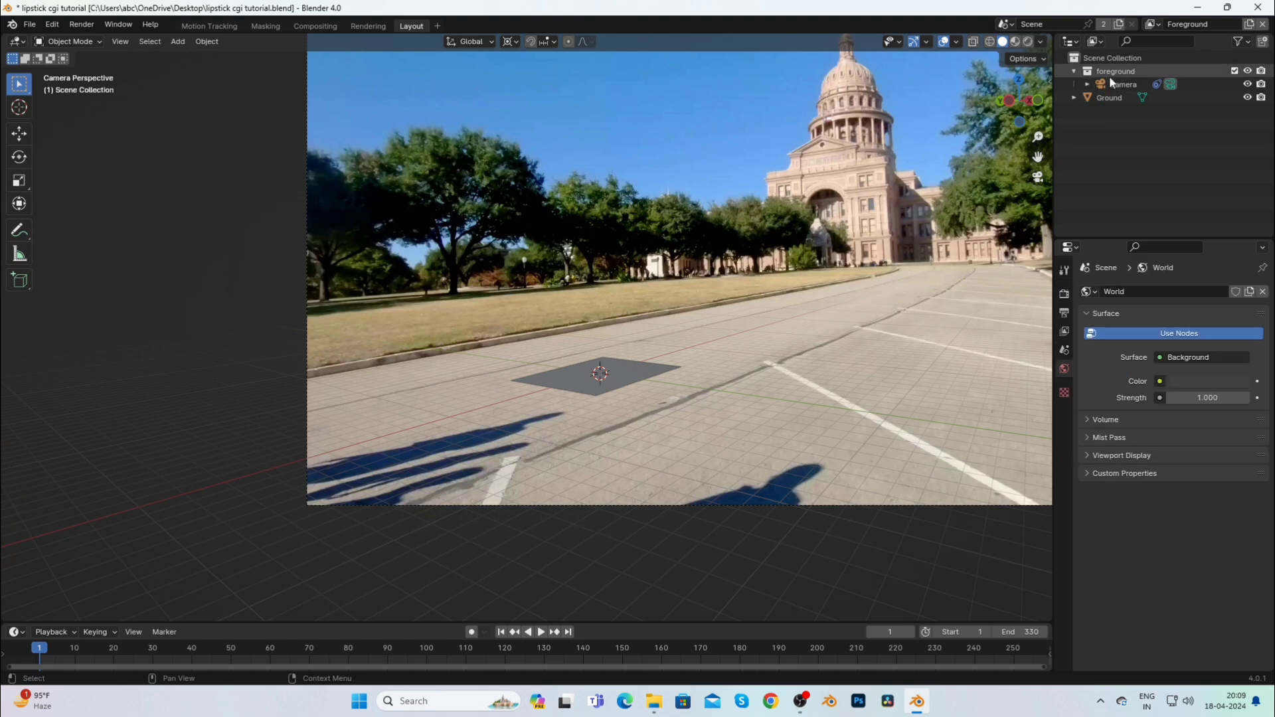
Rename the foreground collection to "ground".
double_click(1111, 73)
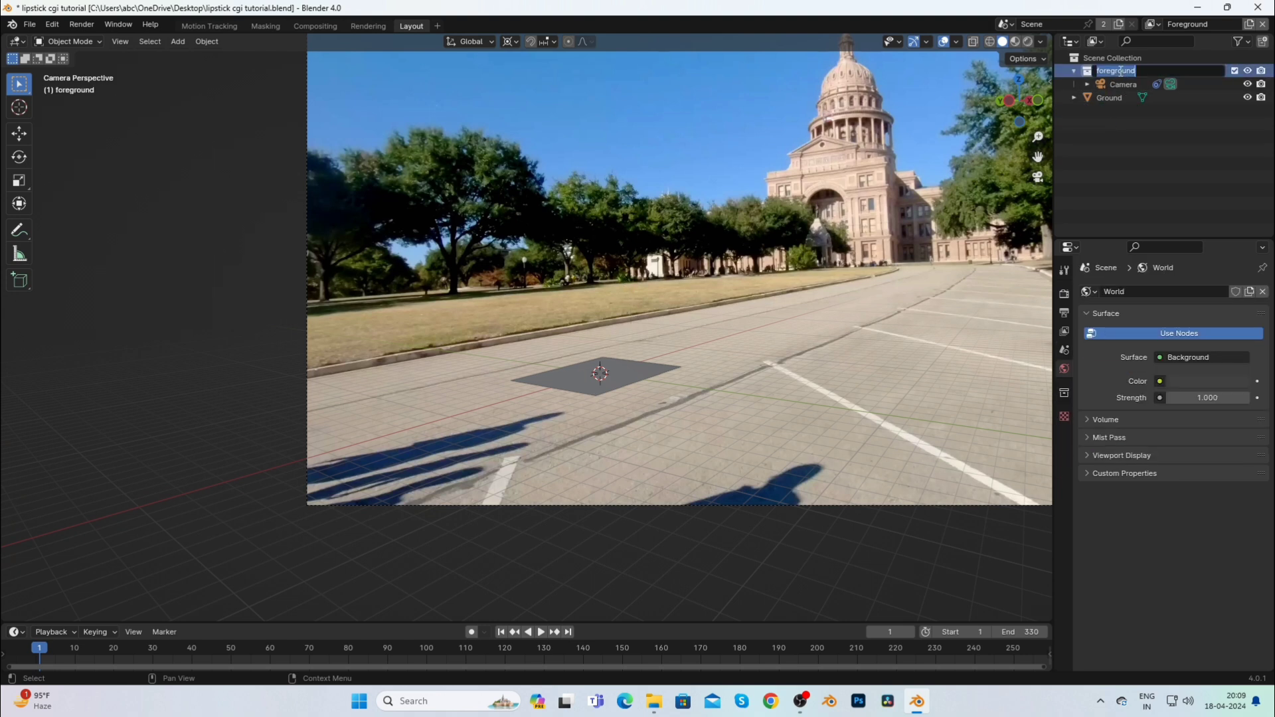
key("BackSpace")
type("ground")
key("Return")
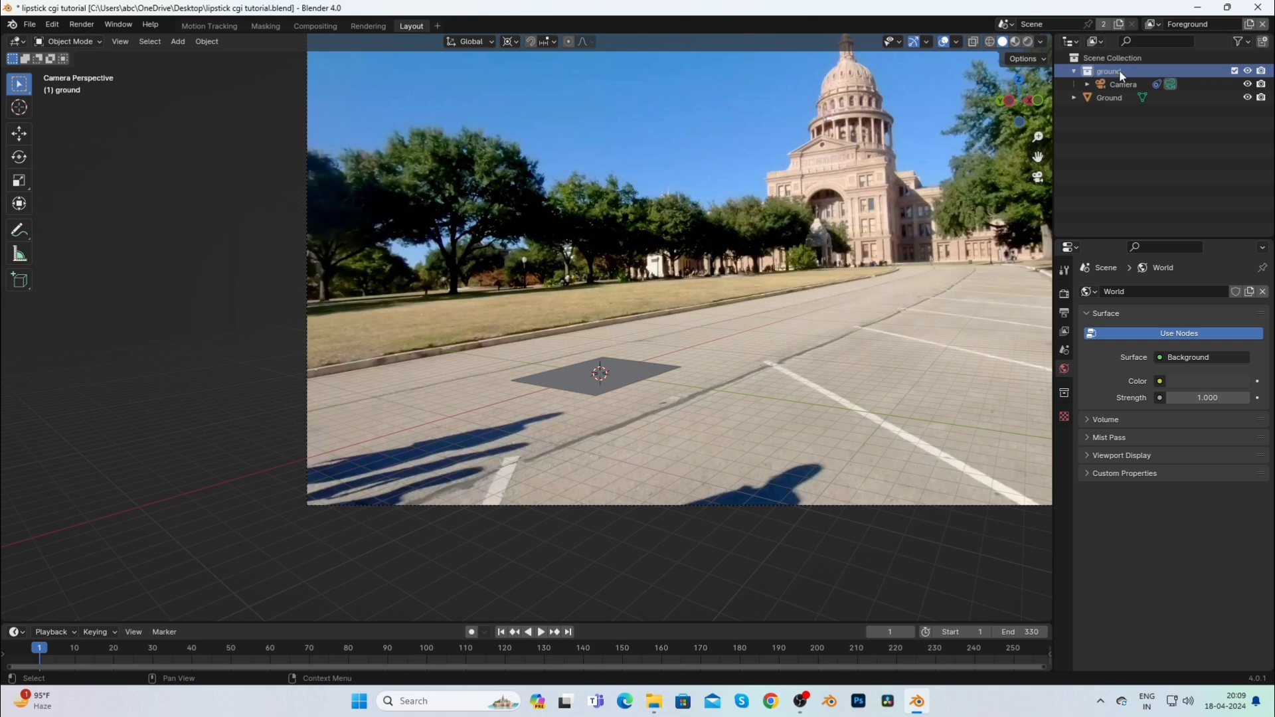
Remove the surplus Background view layer from the scene.
left_click(1153, 24)
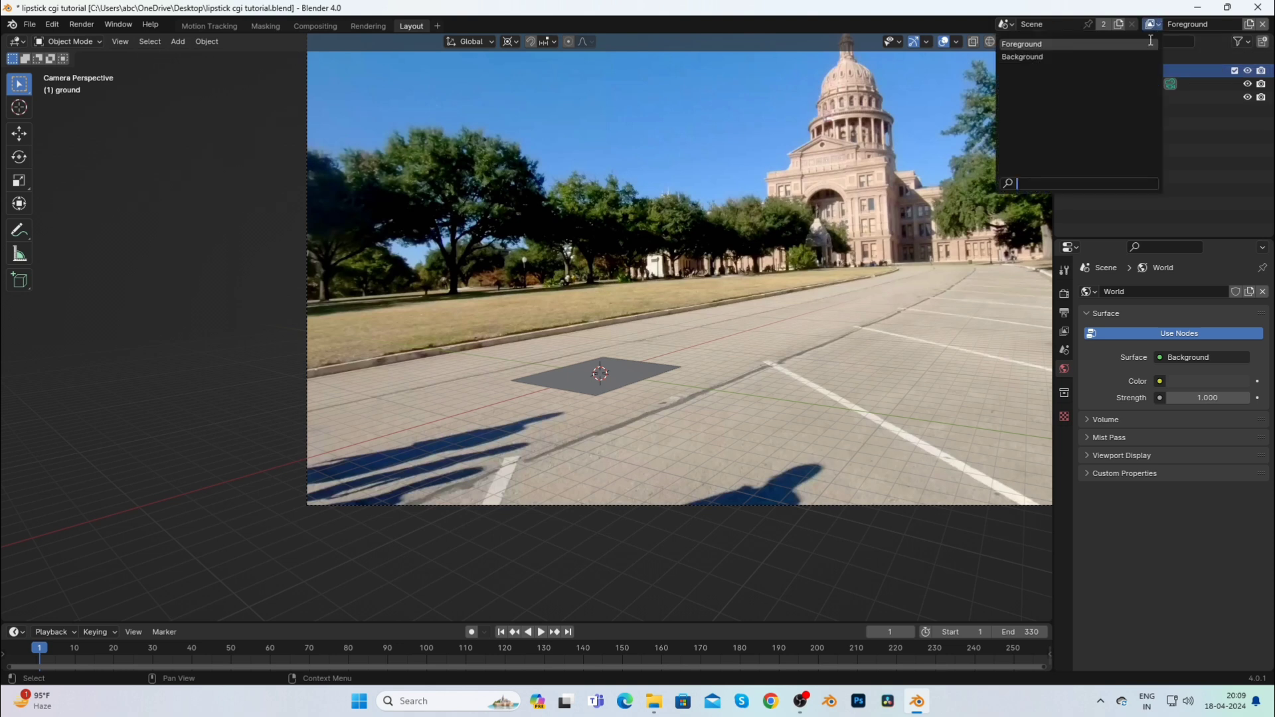
left_click(1208, 39)
left_click(1262, 24)
Move the Ground plane into the ground collection and take the camera out to the Scene Collection.
left_click_drag(1076, 99, 1110, 86)
left_click(1109, 84)
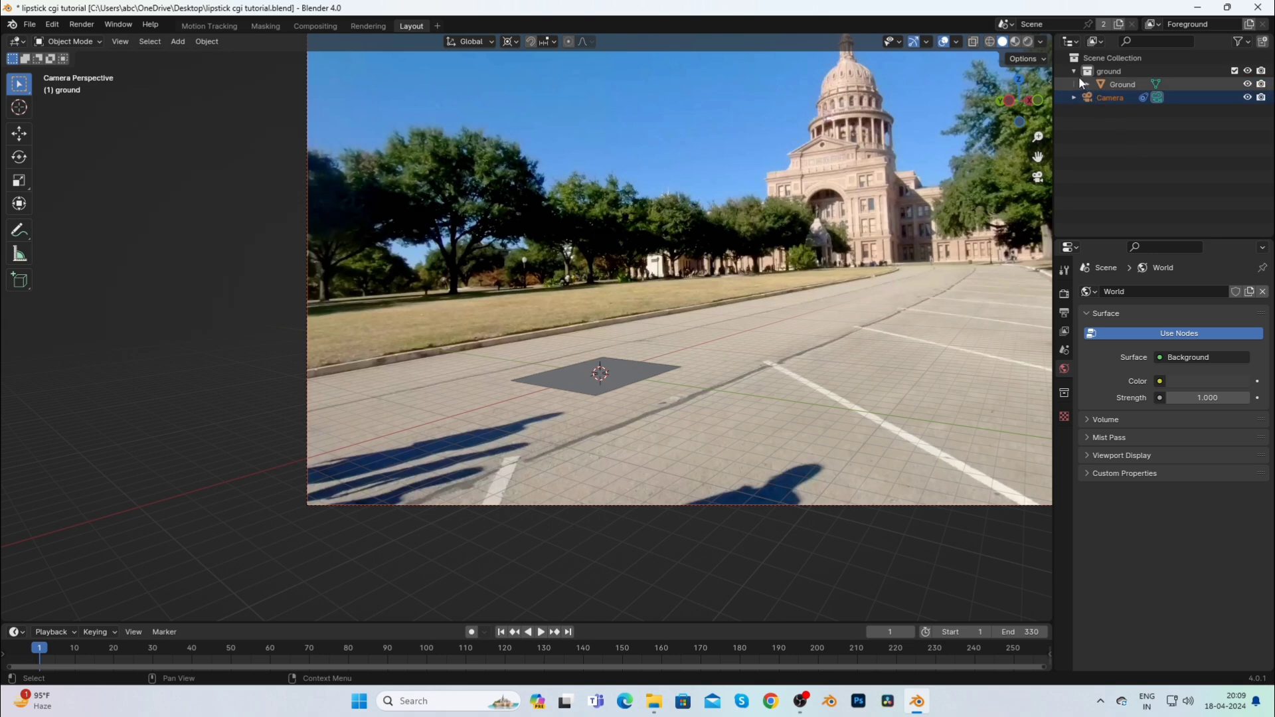
In Edit Mode, scale the Ground plane's mesh along X and along Y so it covers the road up to the grass curb.
left_click(634, 367)
scroll(668, 417, "down", 3)
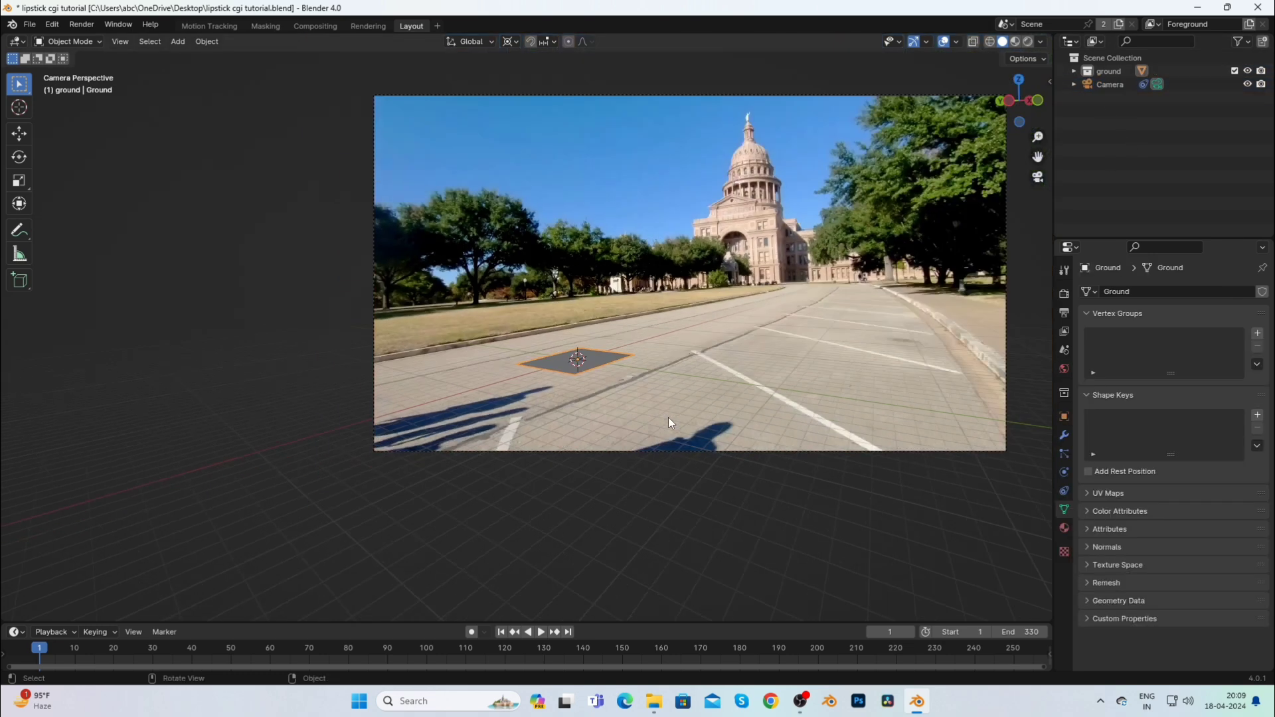
key("Tab")
scroll(668, 417, "up", 2)
key("s")
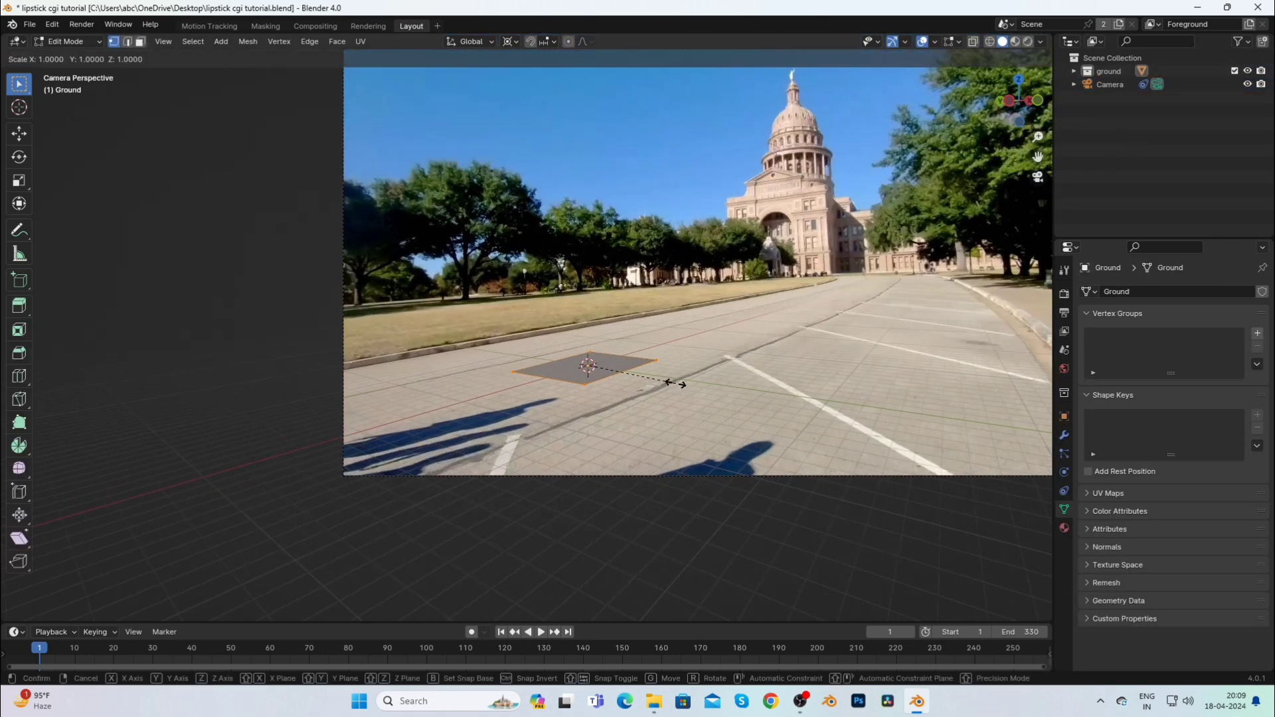
key("x")
left_click(827, 374)
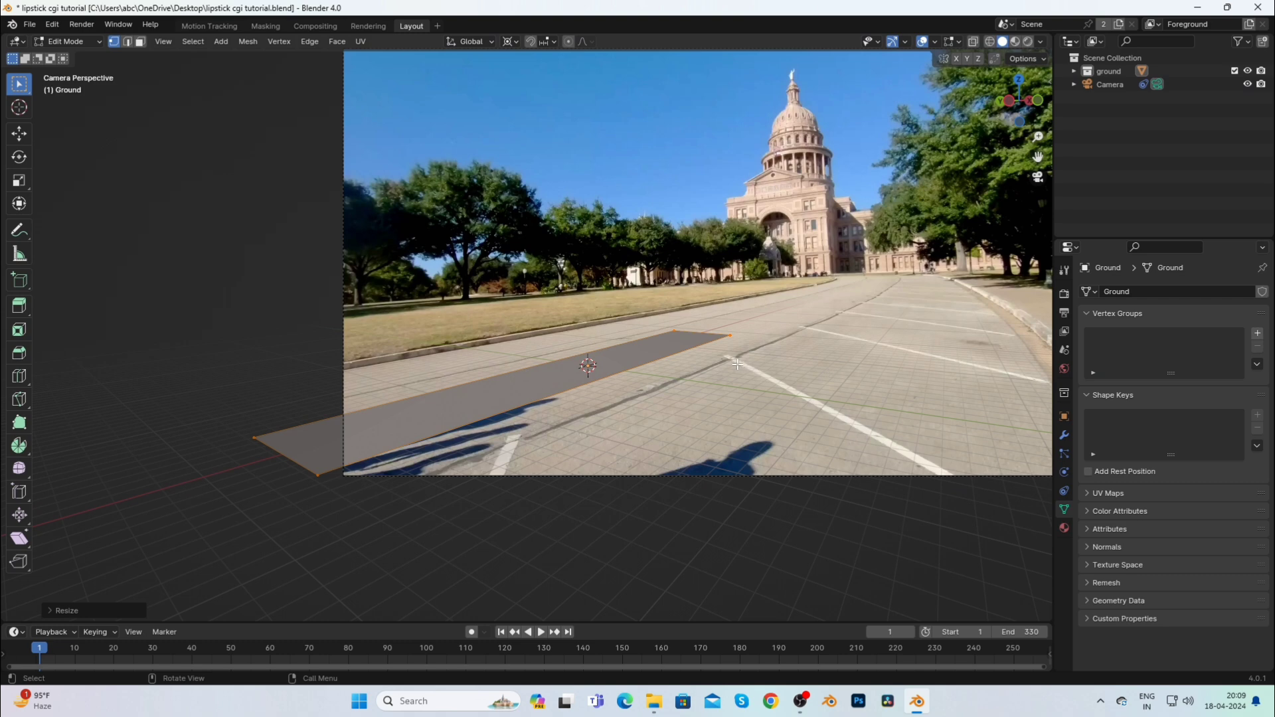
key("s")
key("y")
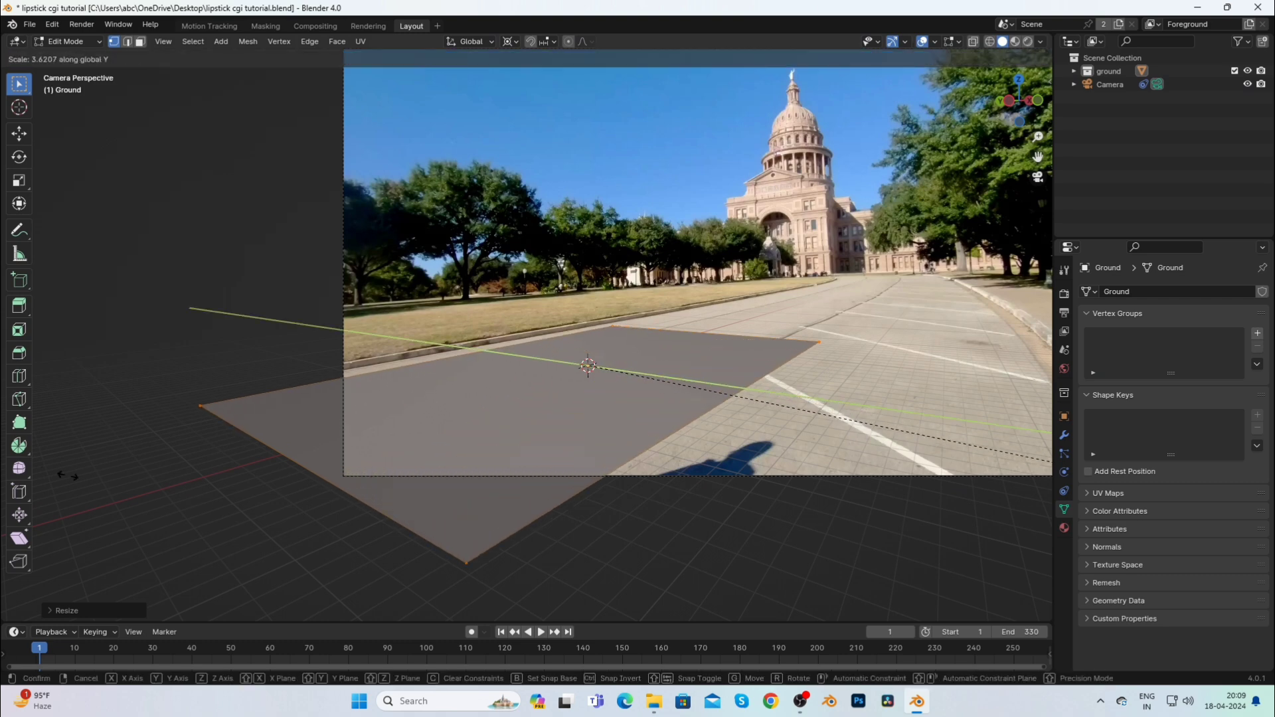
left_click(147, 484)
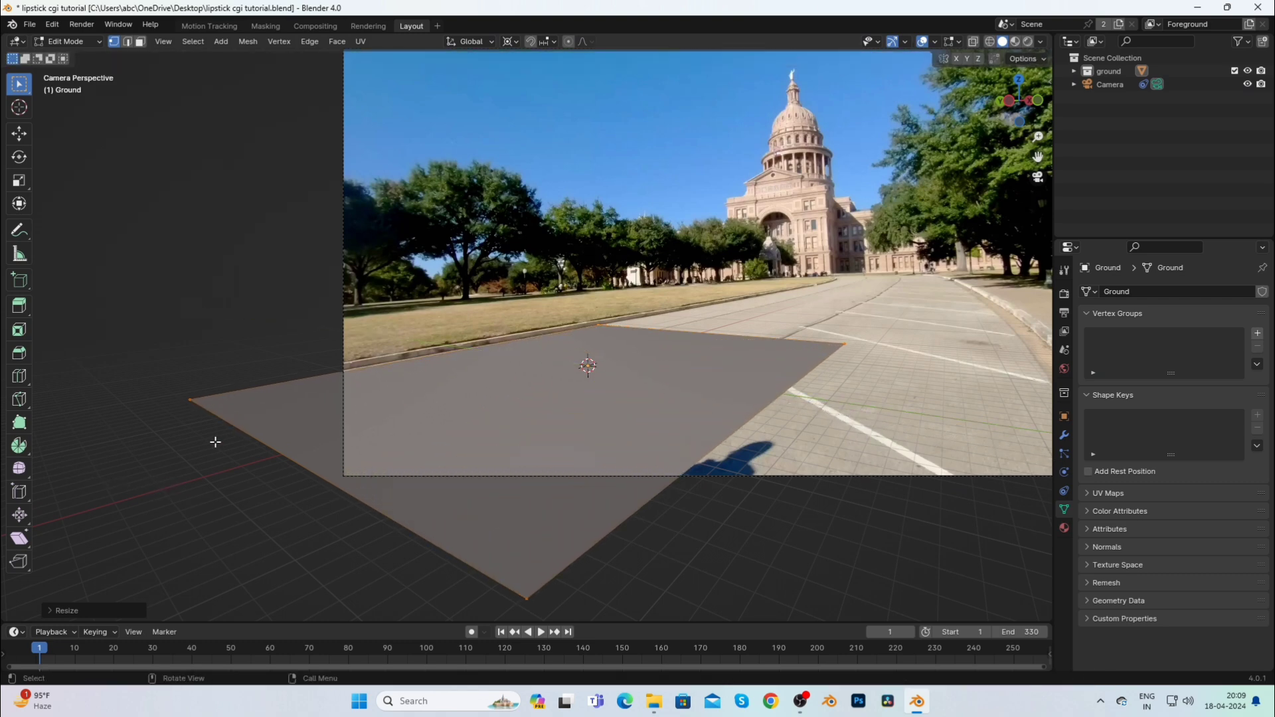
Move the Ground plane's far edge along the X axis down the road towards the building, and return to Object Mode.
scroll(215, 442, "down", 2)
left_click(665, 362)
key("g")
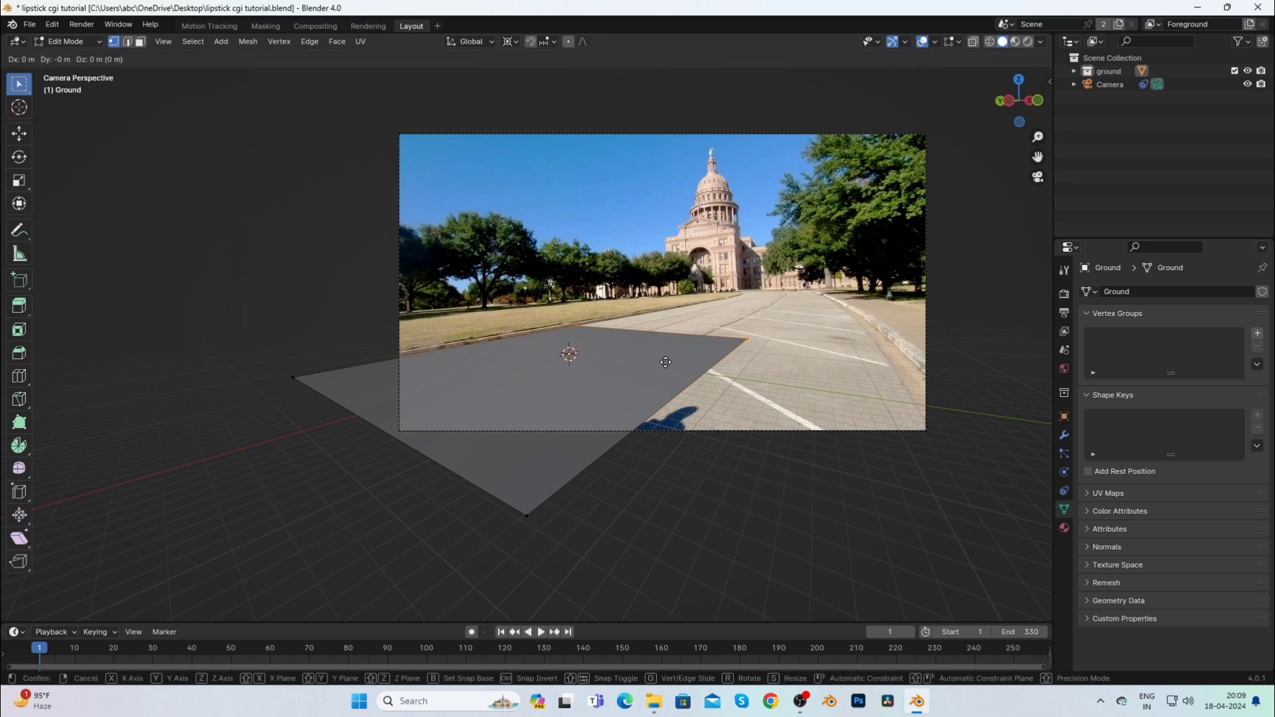
key("x")
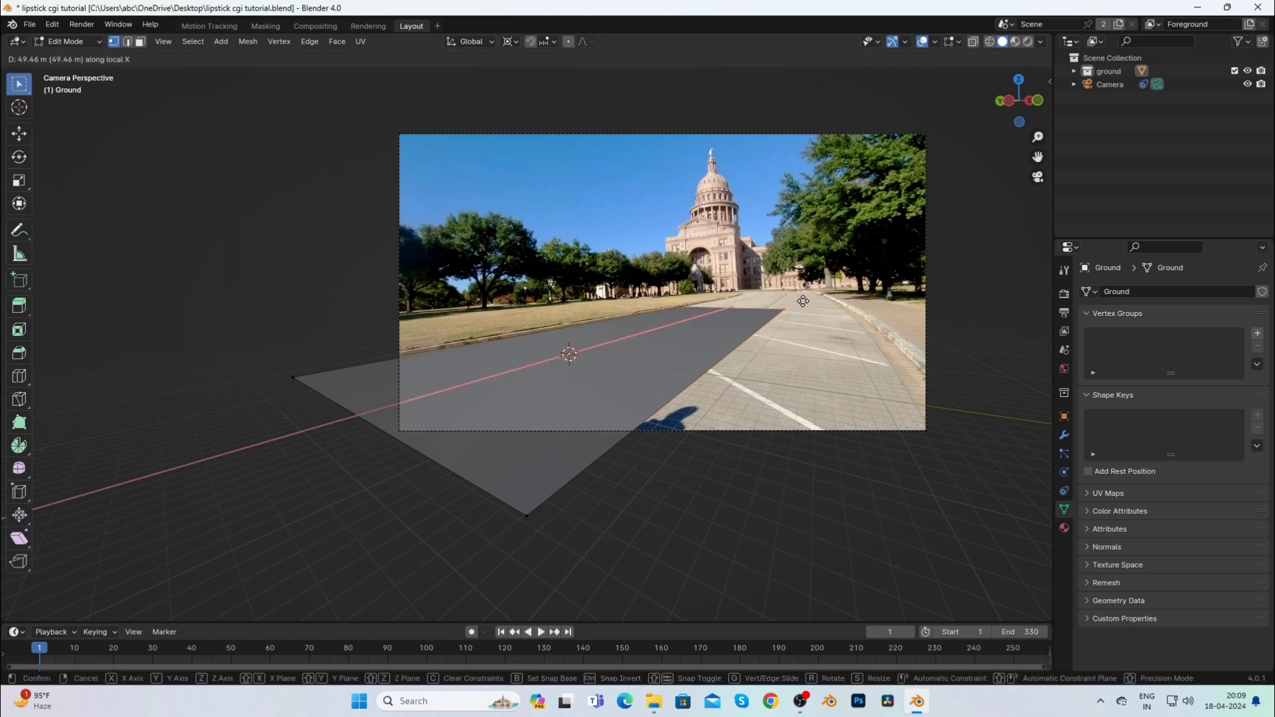
left_click(833, 282)
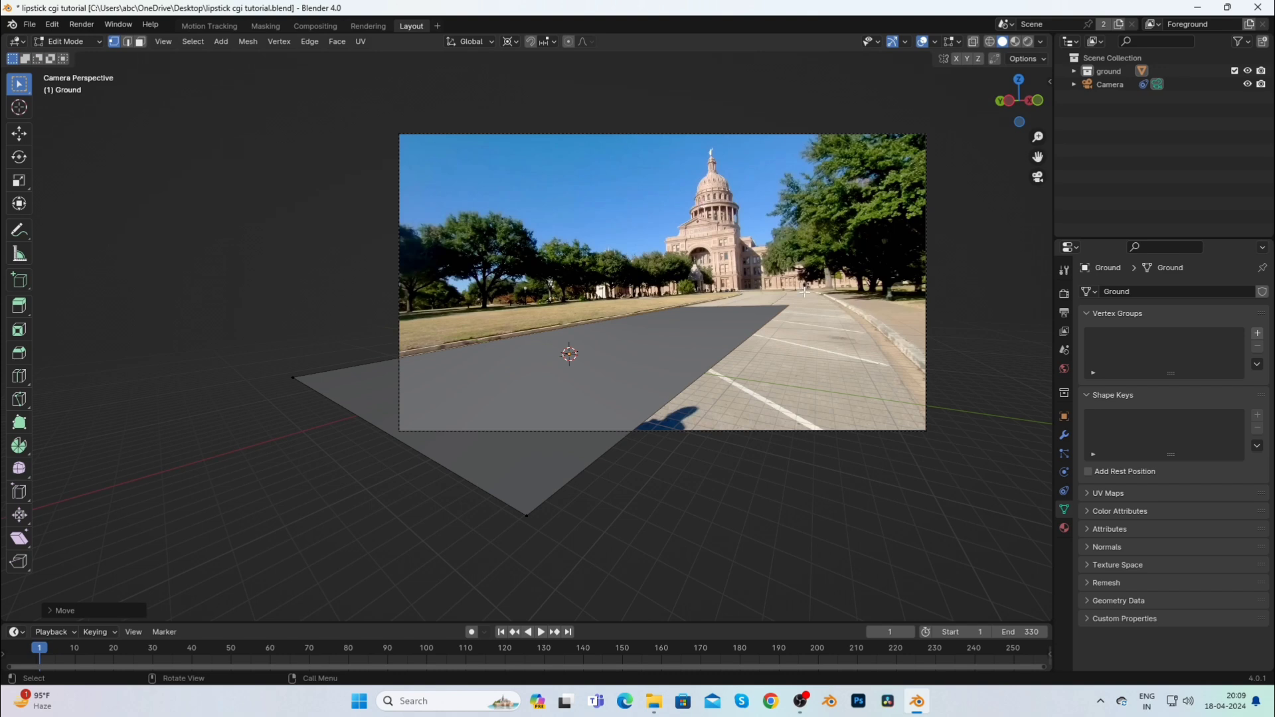
key("Tab")
Set the camera's clip end distance to 1000 m.
left_click(922, 429)
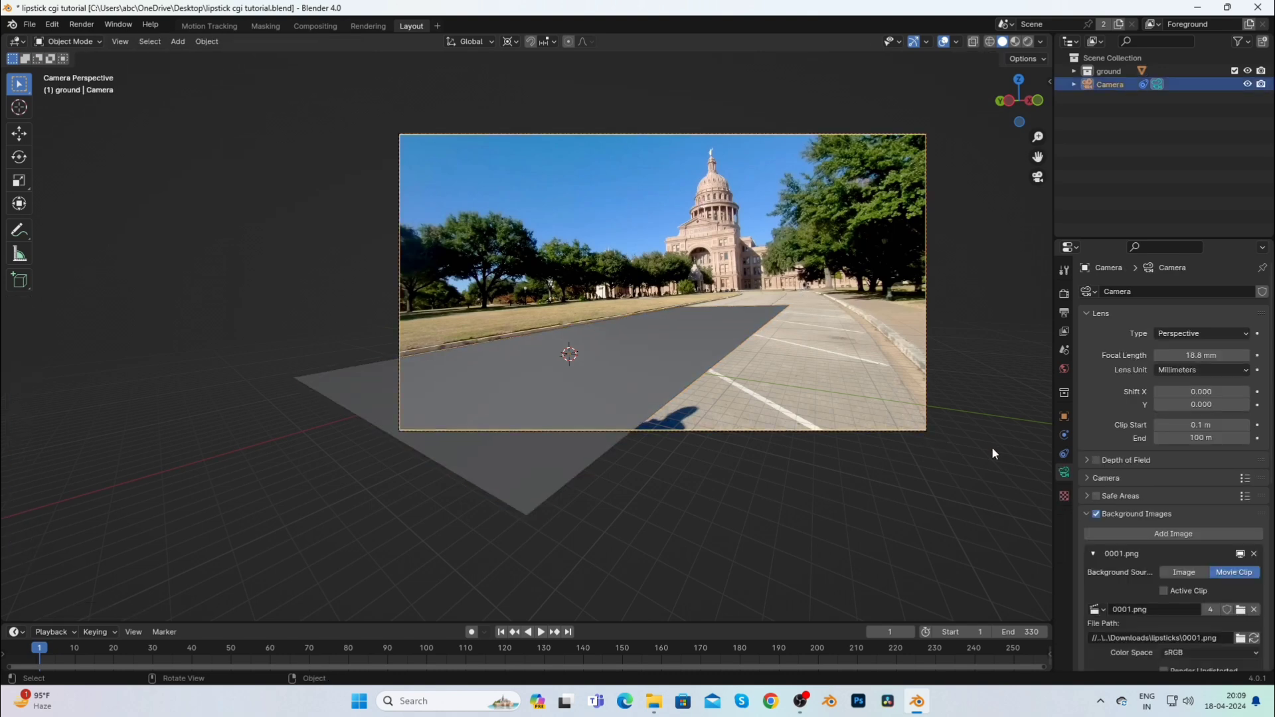
left_click(1204, 437)
key("BackSpace")
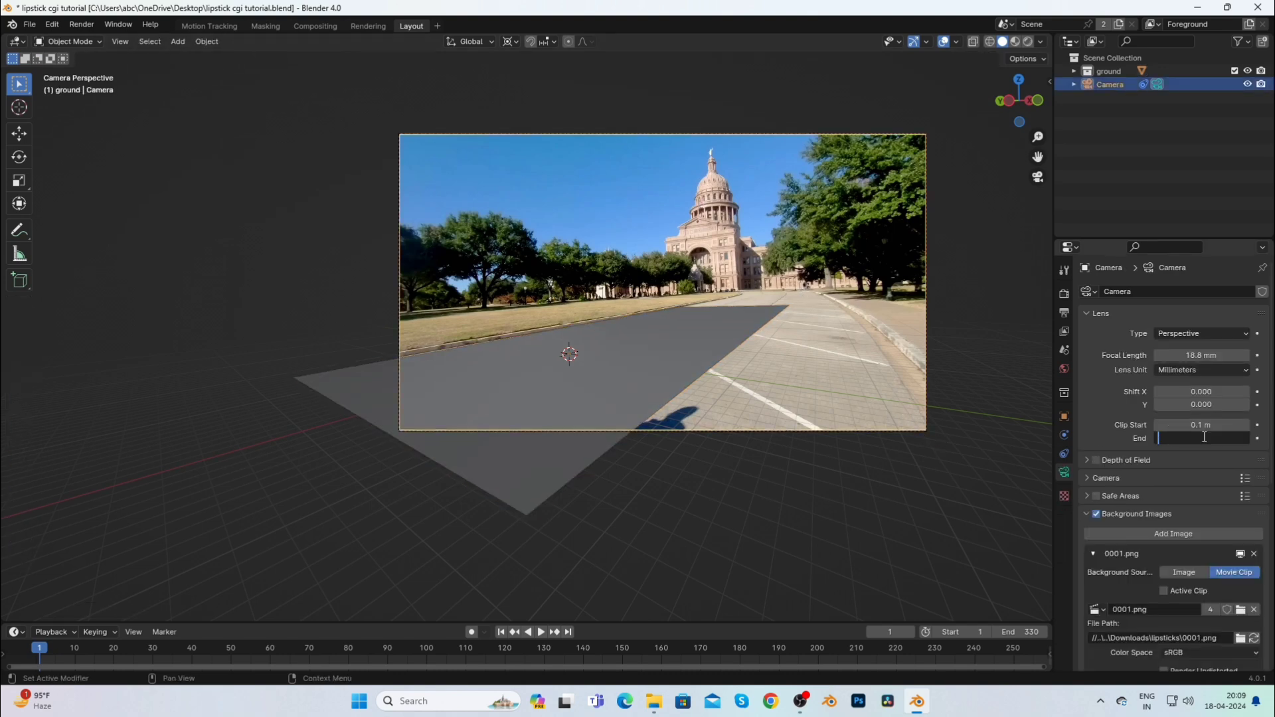
type("1000")
key("Return")
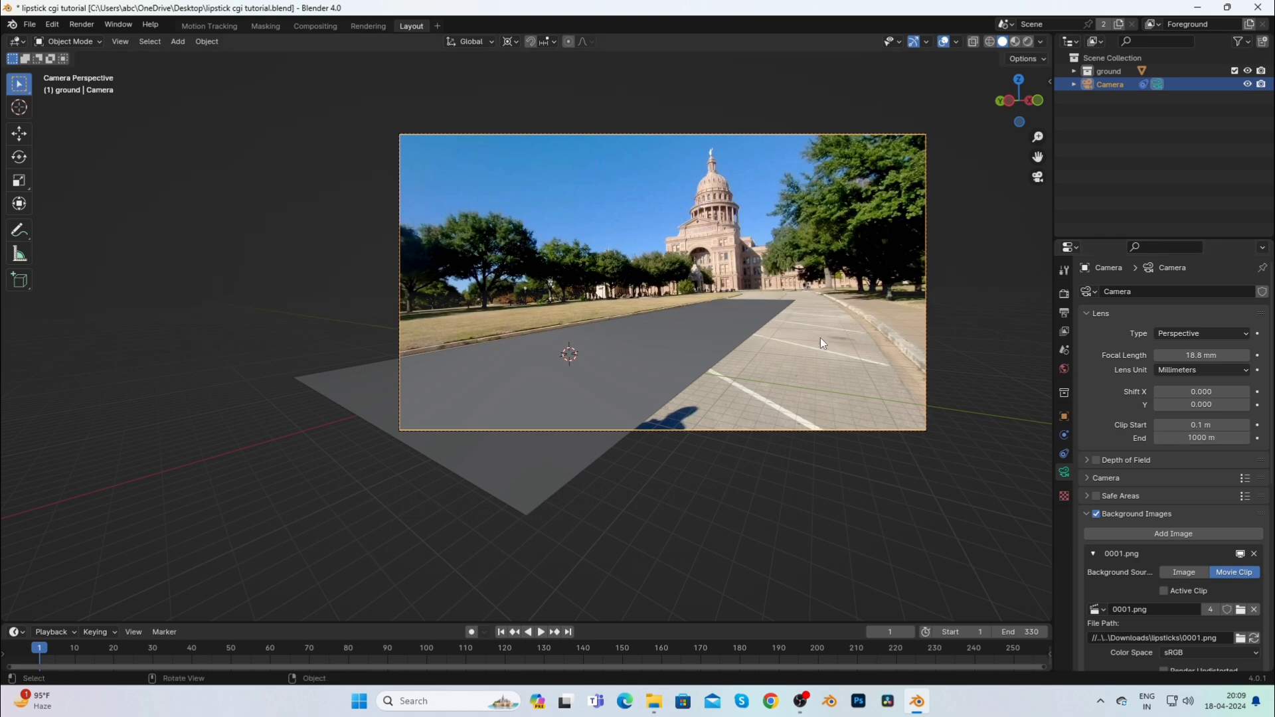
In Edit Mode, extend the Ground plane's far edge about 29 m further along X and widen its right side to the opposite curb.
left_click(728, 316)
scroll(826, 345, "up", 2)
key("Tab")
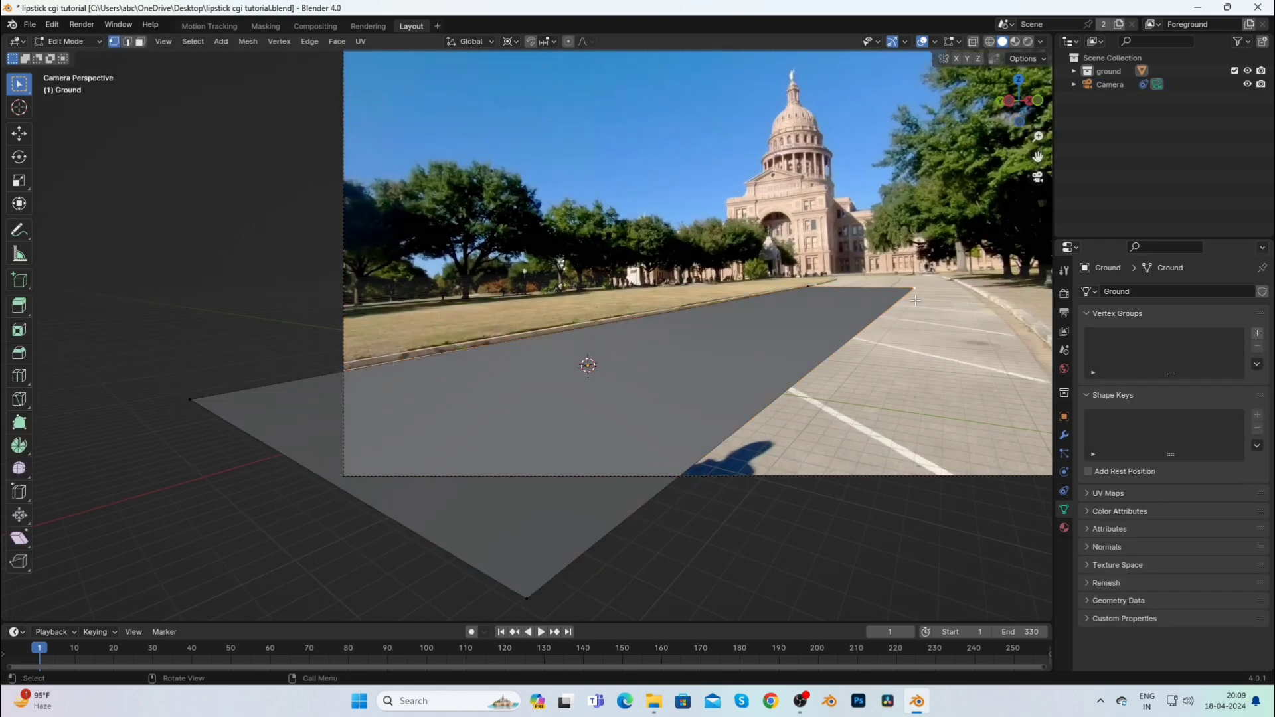
key("g")
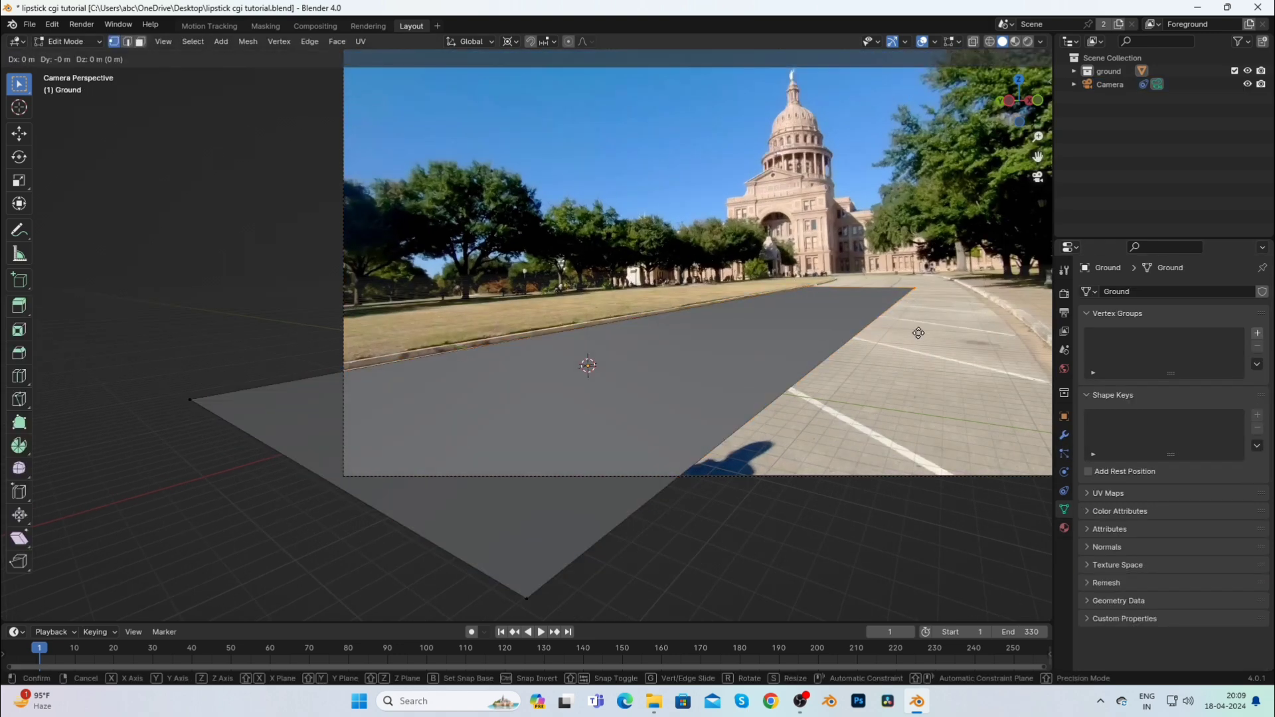
key("x")
key("x")
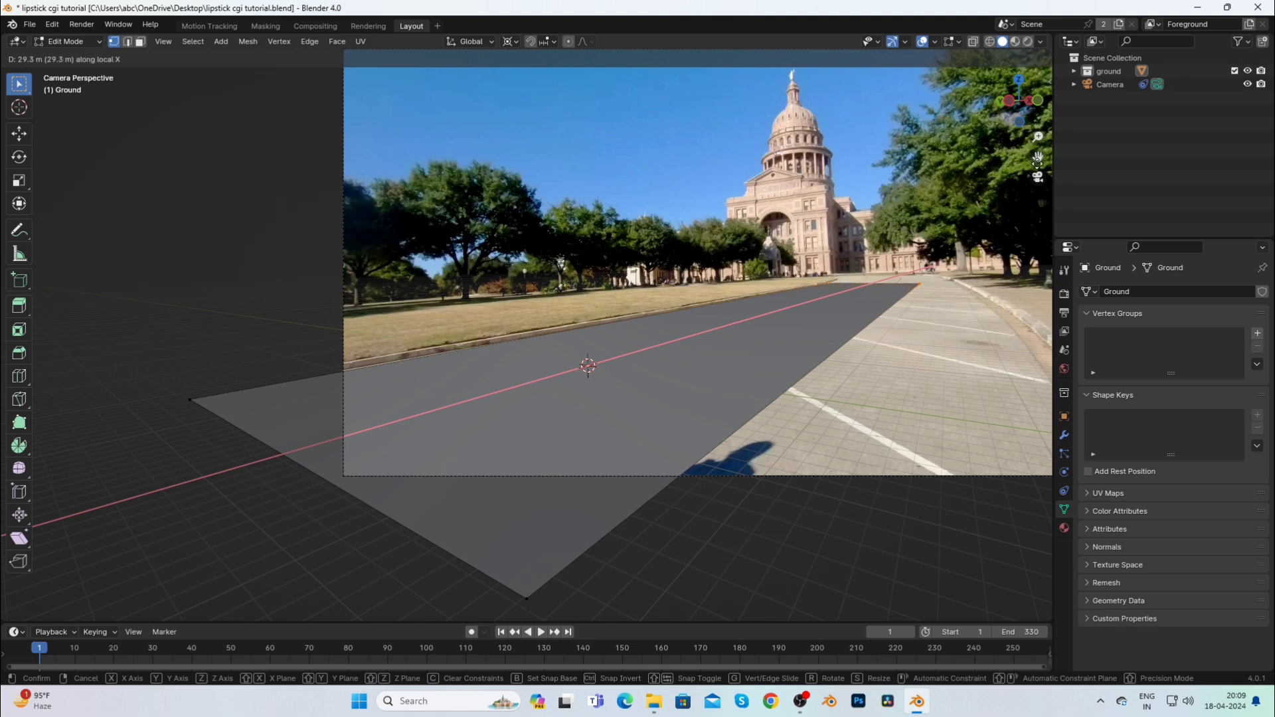
left_click(1010, 156)
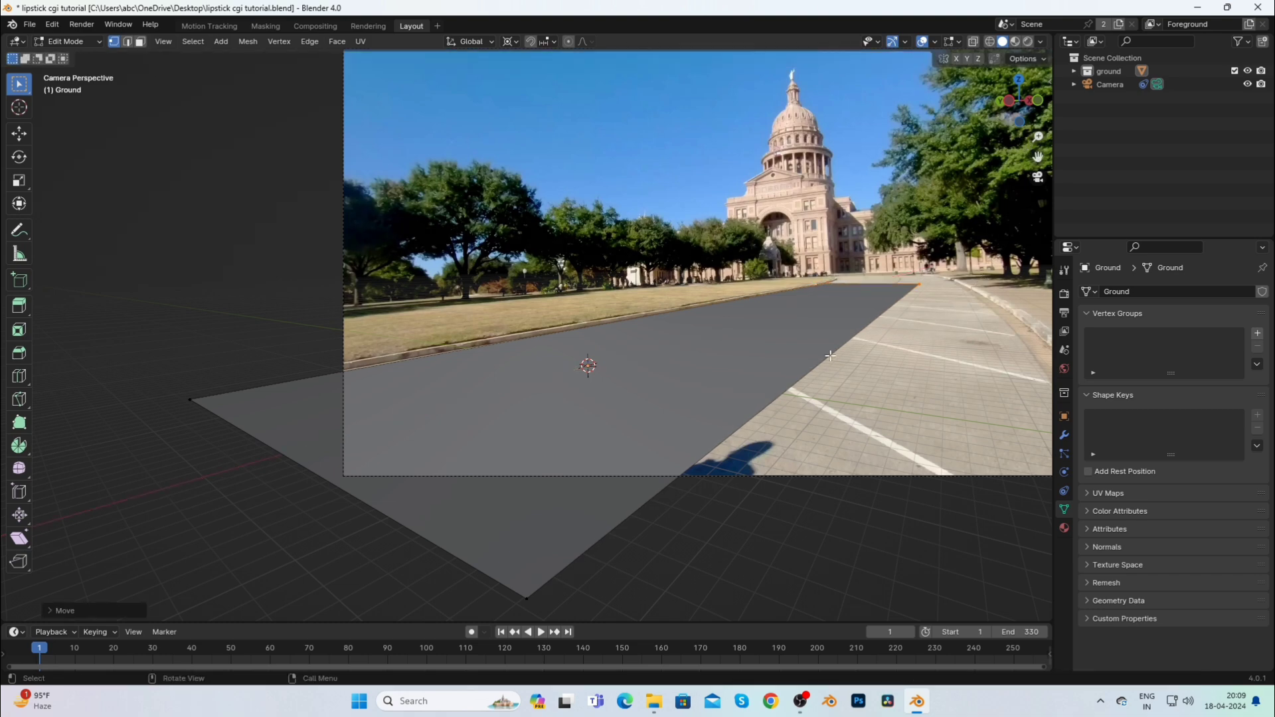
scroll(790, 459, "down", 2)
key("Tab")
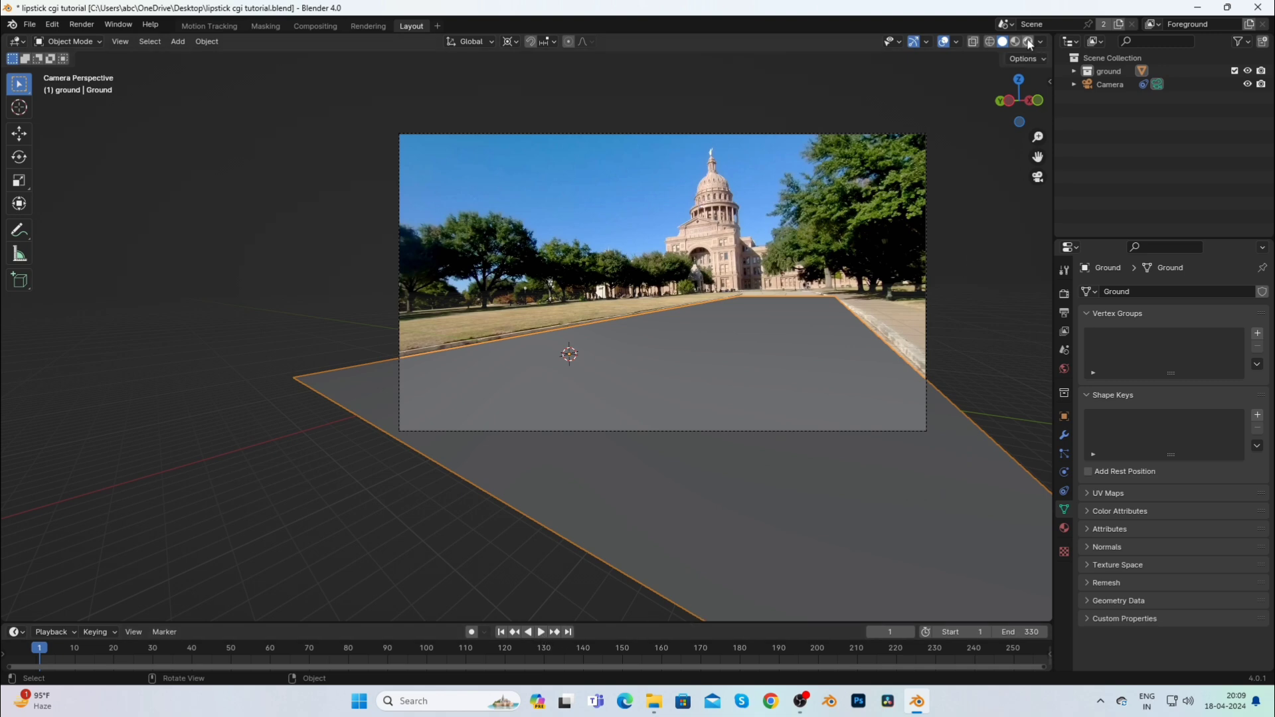
Switch the viewport to Rendered shading and set the render engine to Cycles with GPU Compute as the device.
key("z")
key("8")
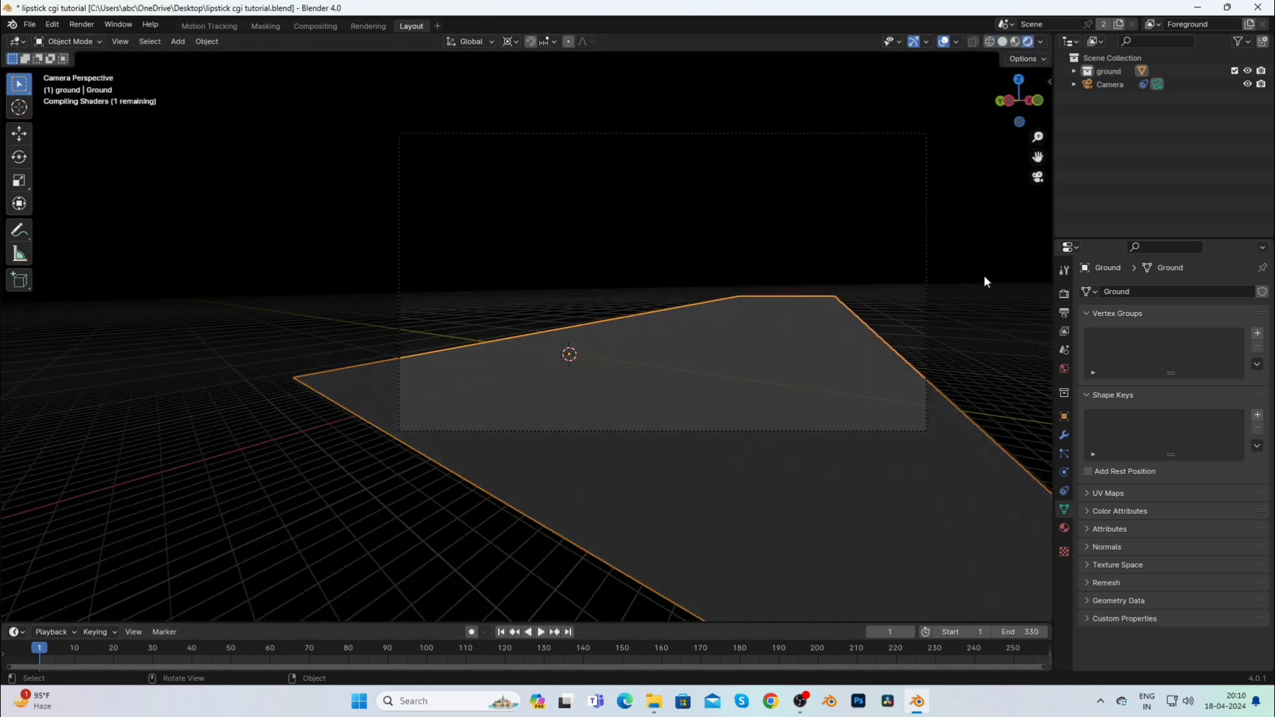
left_click(996, 370)
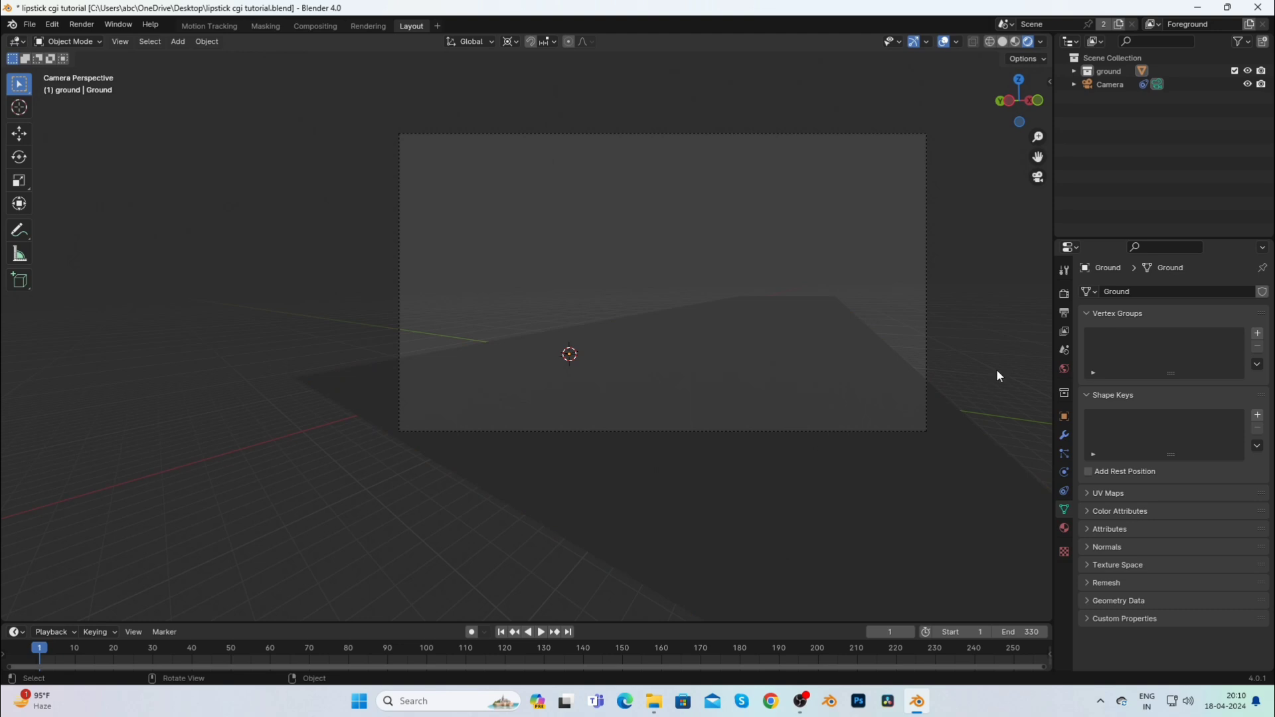
left_click(1064, 293)
left_click(1168, 299)
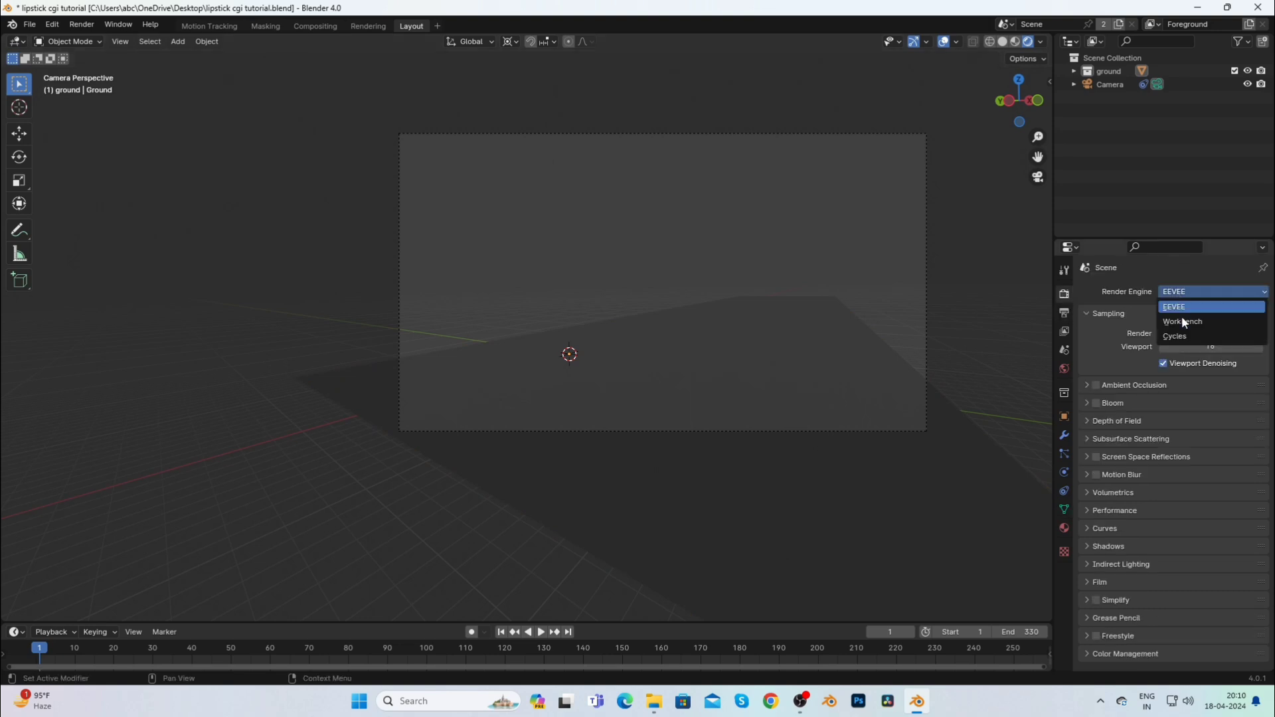
left_click(1185, 332)
left_click(1185, 328)
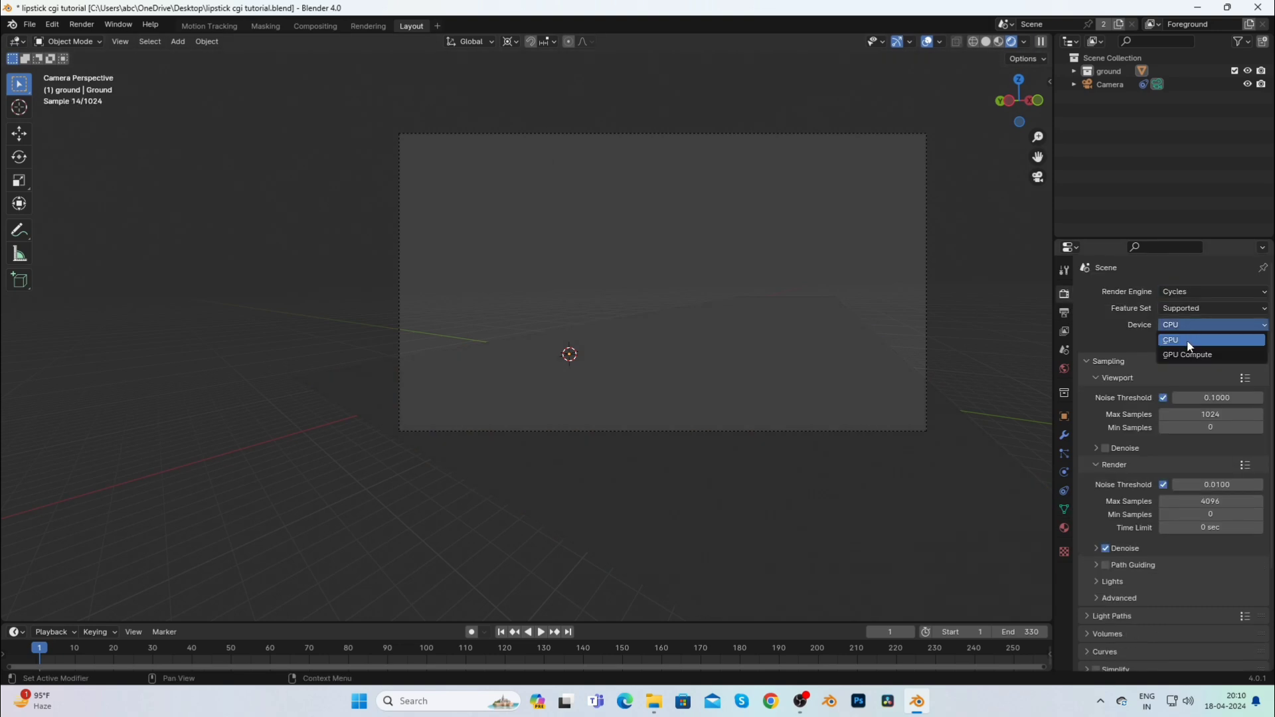
left_click(1185, 349)
Set the maximum samples to 64 for the viewport and 512 for the final render.
left_click(1207, 415)
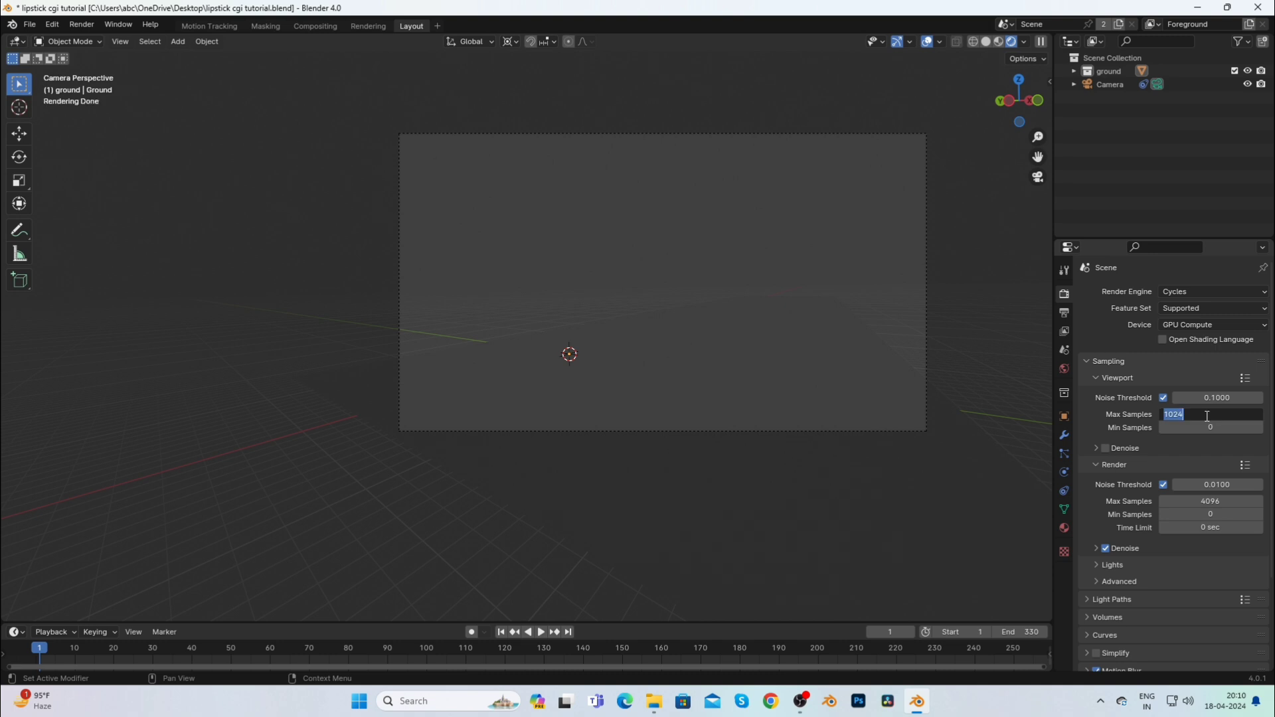
key("BackSpace")
type("64")
key("Return")
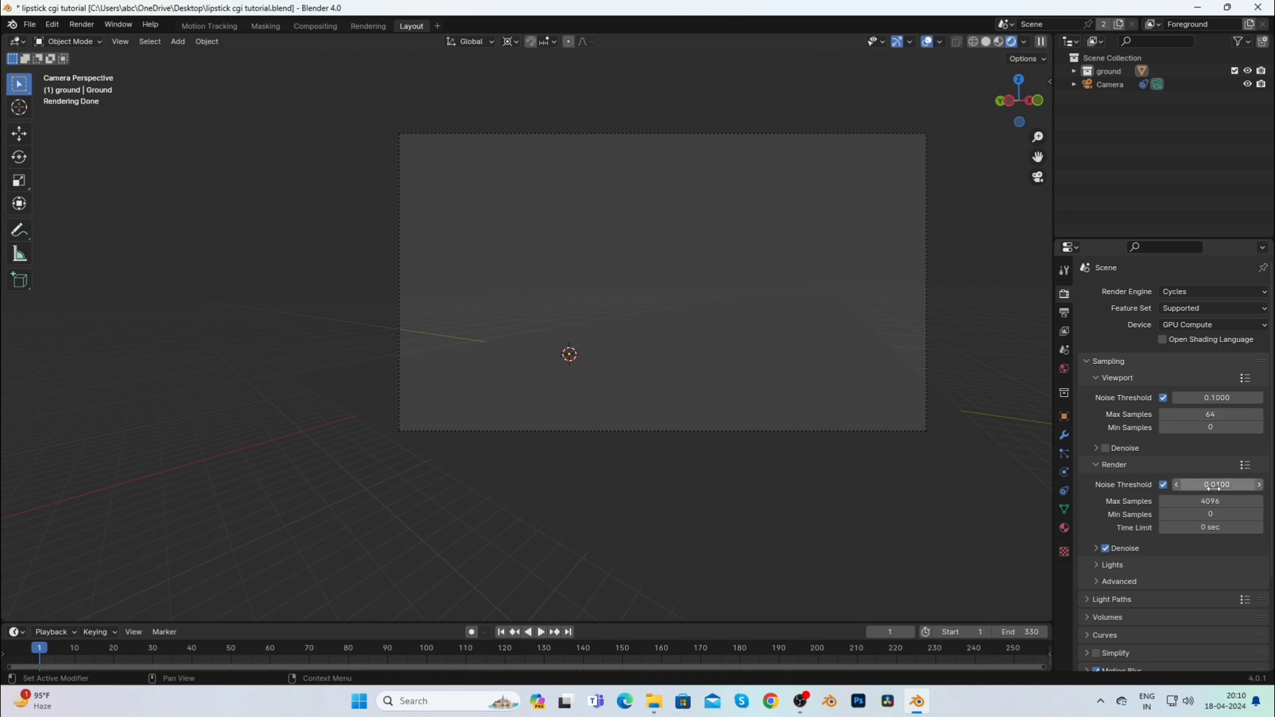
left_click(1213, 502)
key("BackSpace")
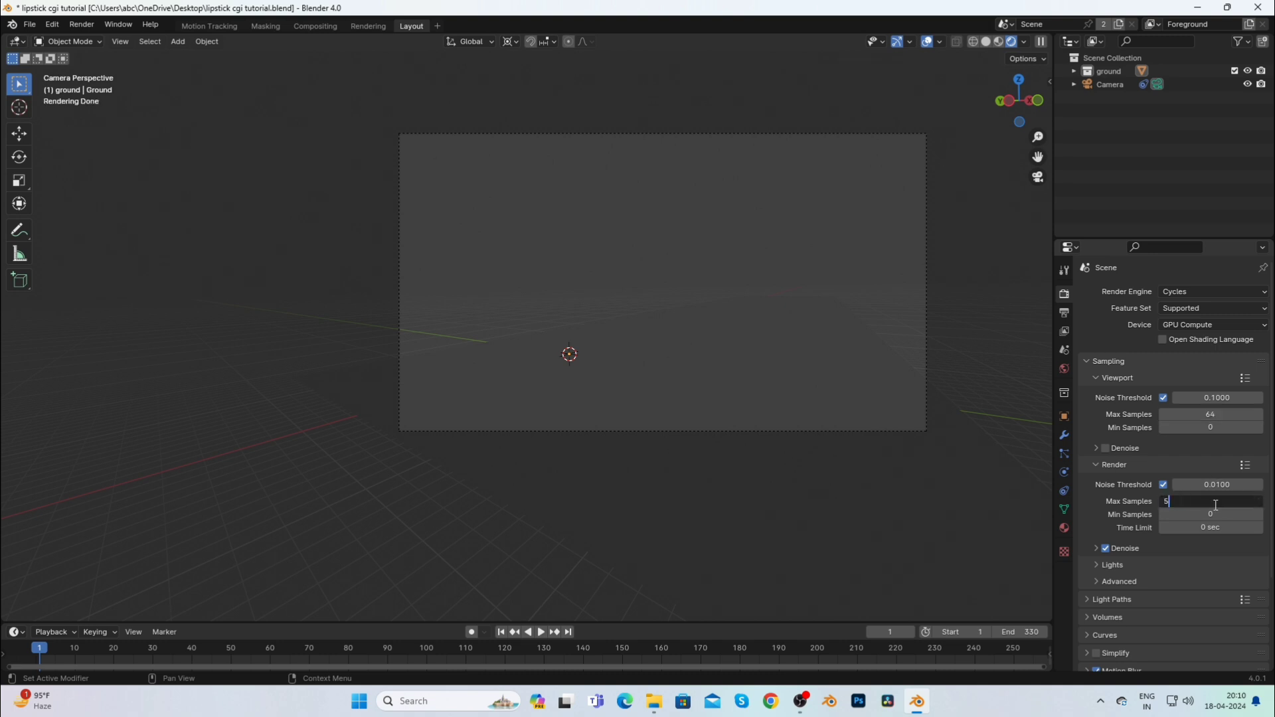
type("512")
key("Return")
Configure the final render's sampling with a noise threshold of 0.02, 64 minimum samples and the OptiX denoiser.
left_click(1220, 486)
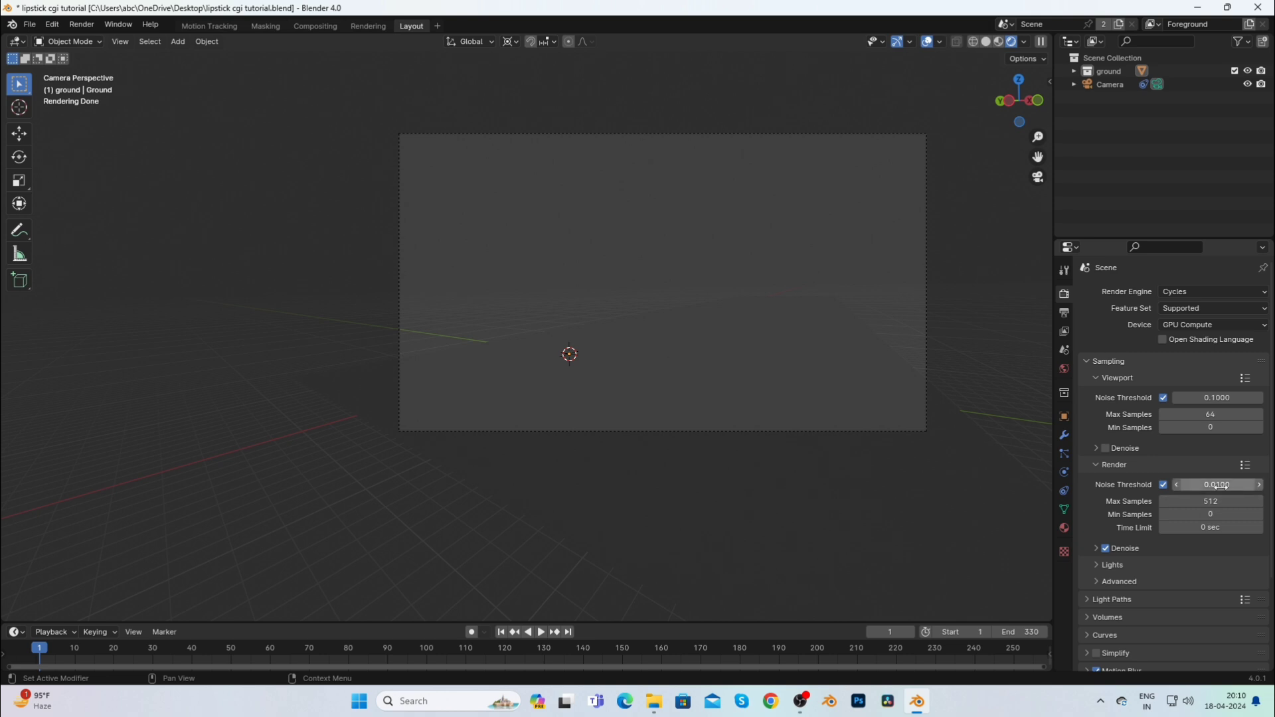
type("0.01")
key("Return")
left_click(1202, 516)
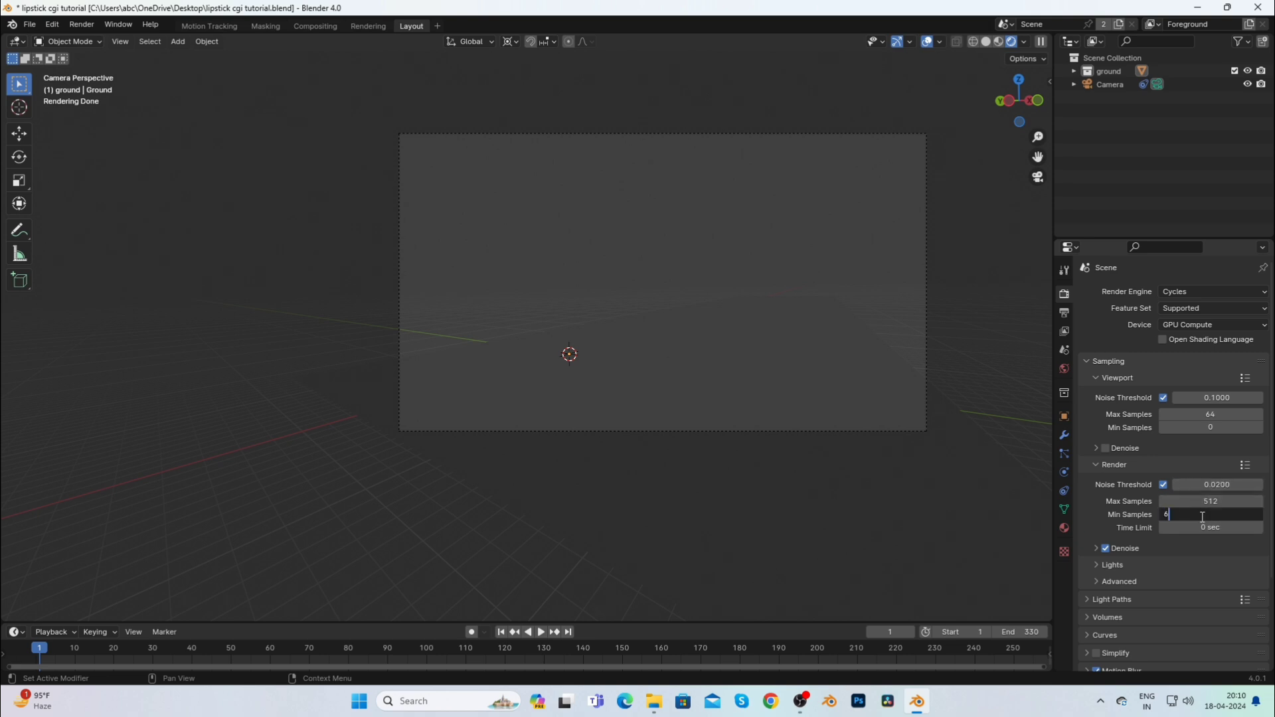
type("64")
key("Return")
left_click(1110, 550)
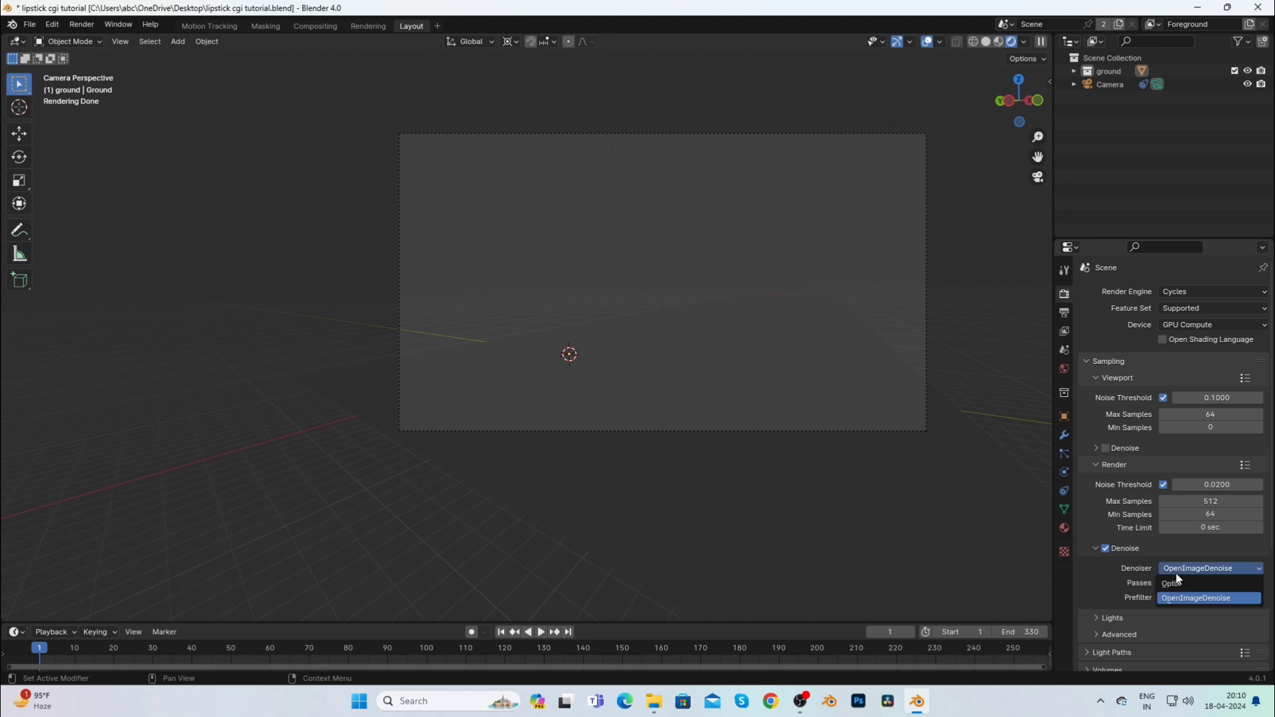
scroll(1099, 595, "down", 4)
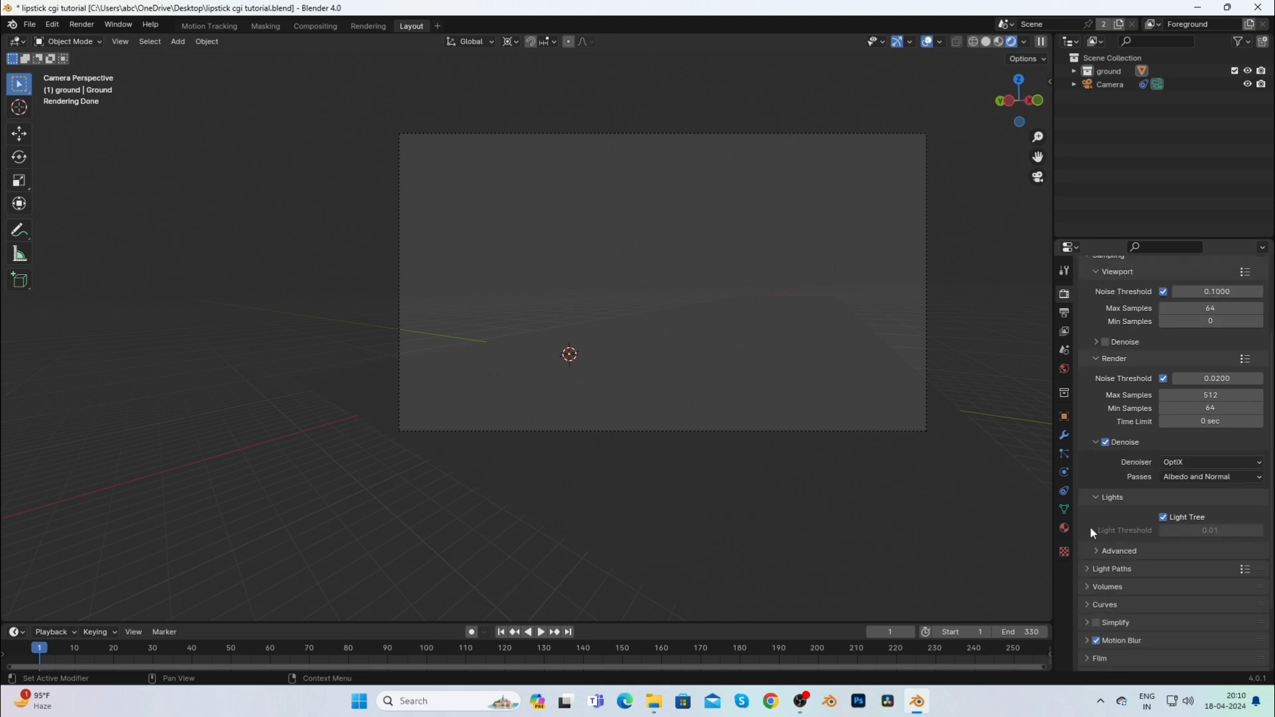
Limit the light paths' total and transmission bounces to 8 each.
left_click(1088, 532)
left_click(1219, 569)
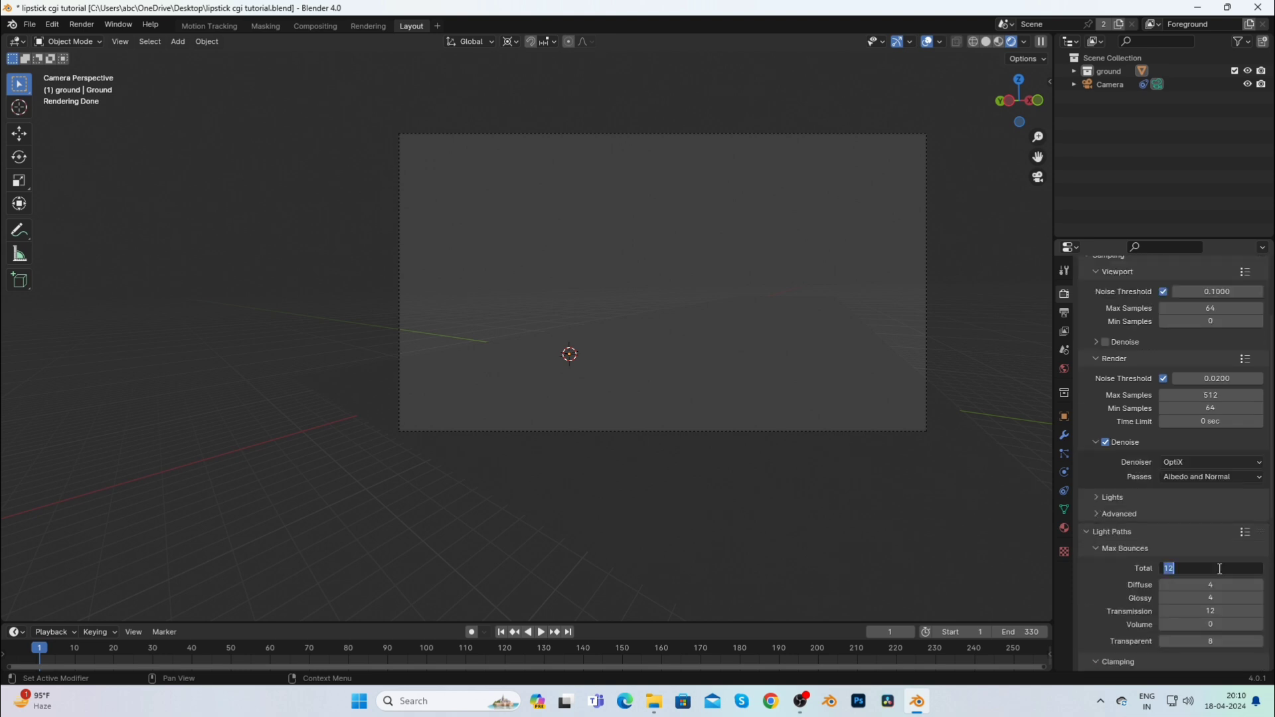
type("8")
left_click(1205, 610)
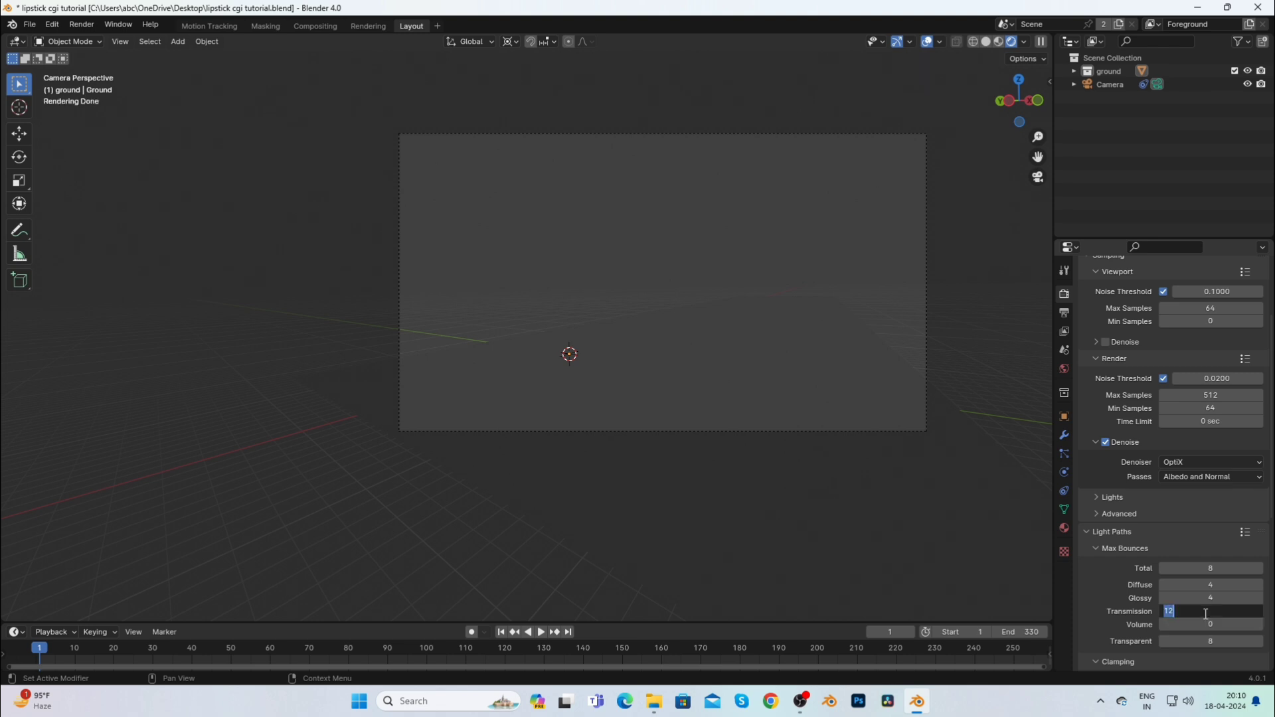
type("8")
key("Return")
left_click(1087, 532)
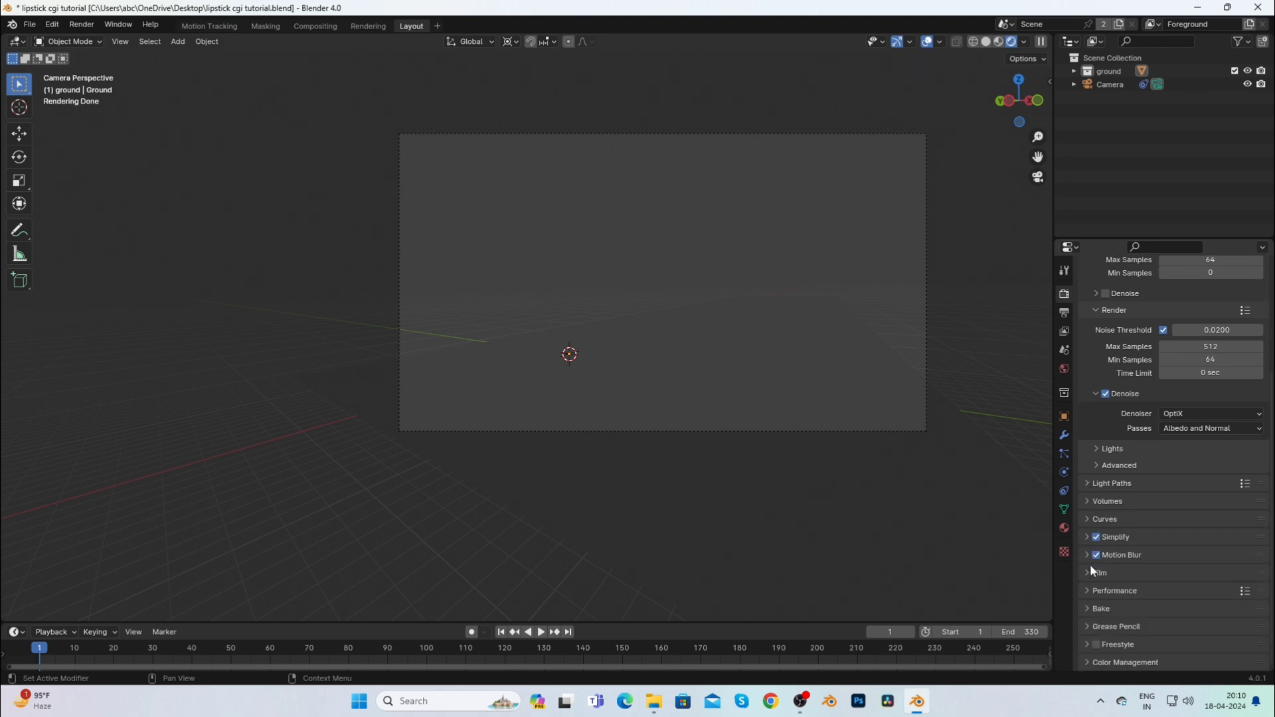
Enable Simplify and make the film background transparent in the render settings.
left_click(1089, 572)
scroll(1102, 576, "down", 3)
left_click(1105, 589)
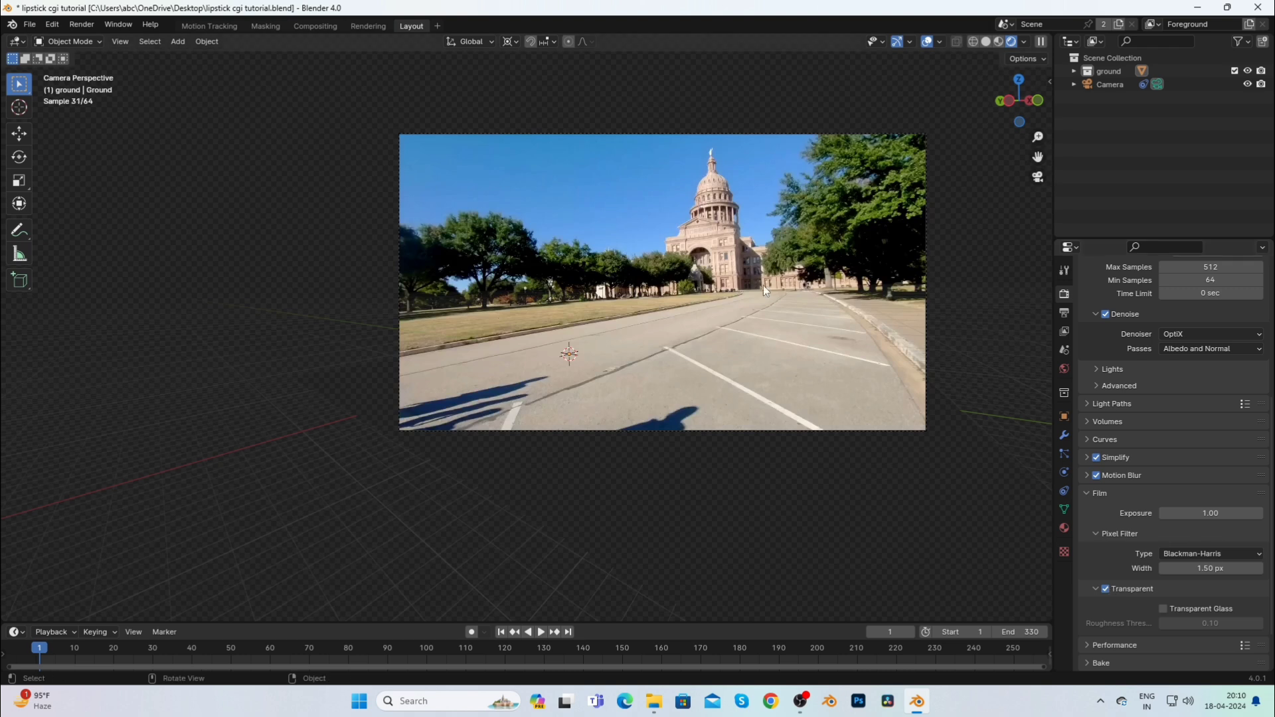
Make the Ground plane a shadow catcher in its object visibility settings.
left_click(762, 337)
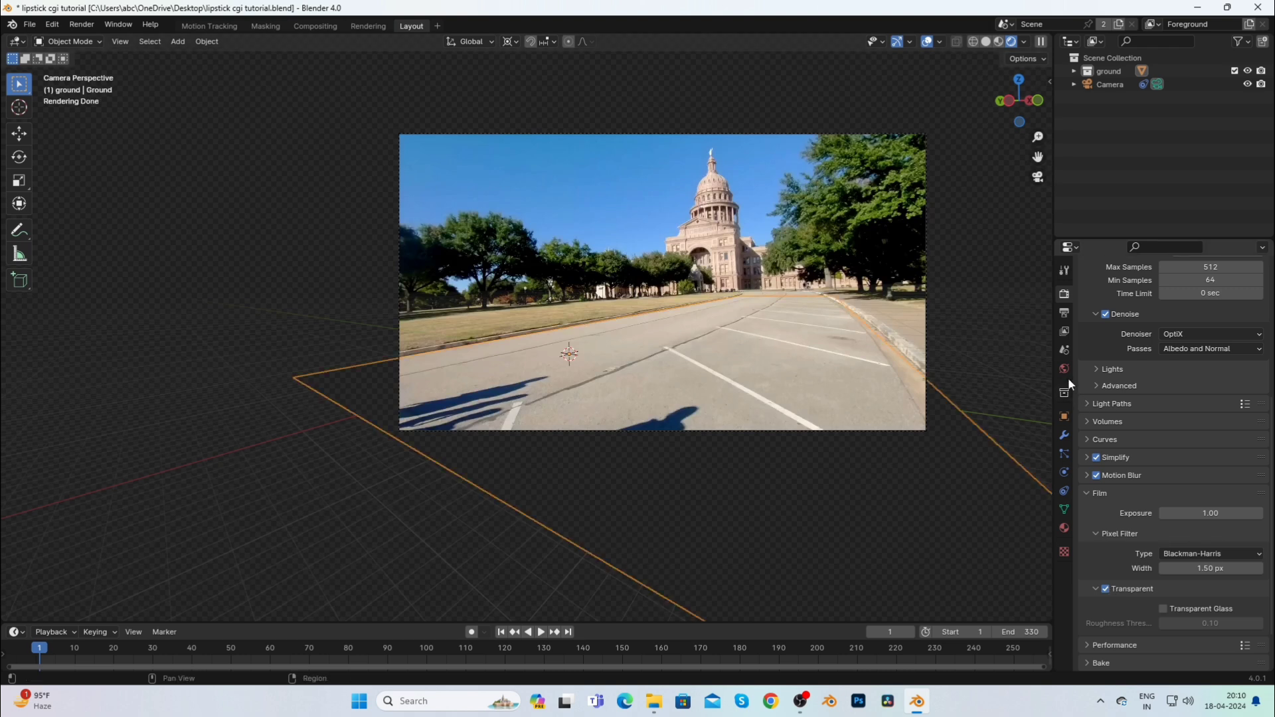
left_click(1064, 416)
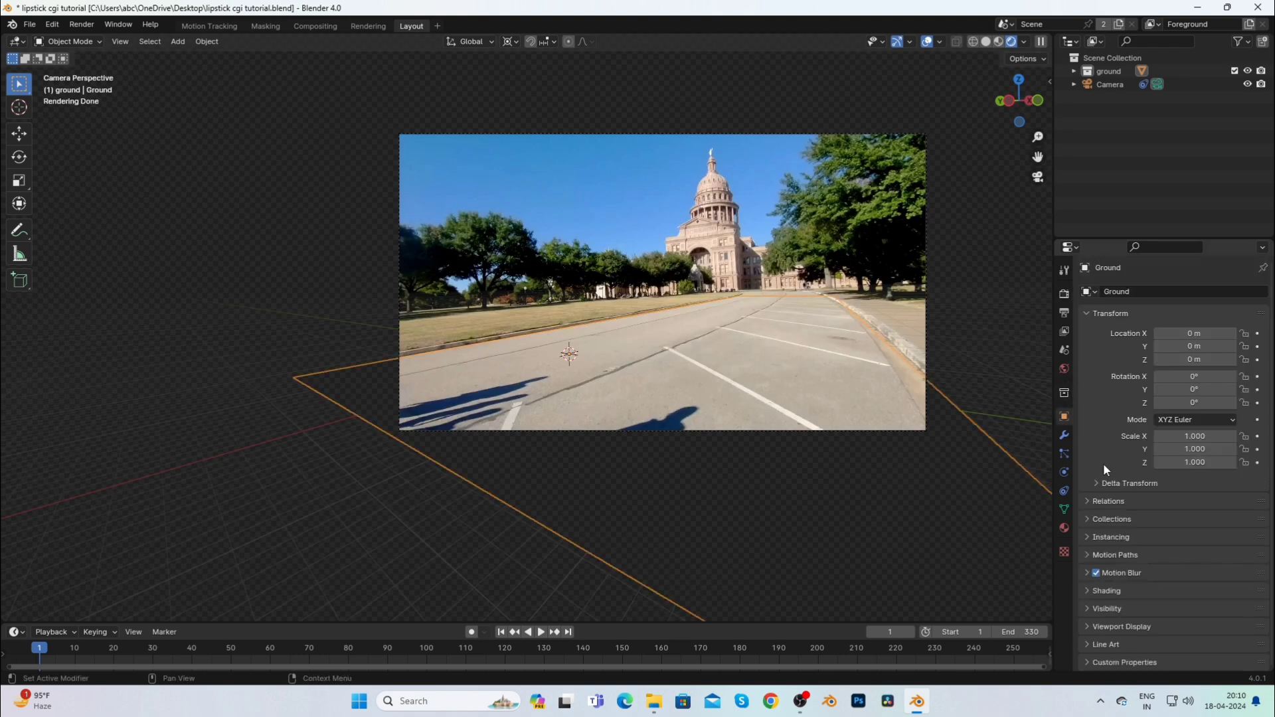
left_click(1089, 607)
scroll(1094, 603, "down", 5)
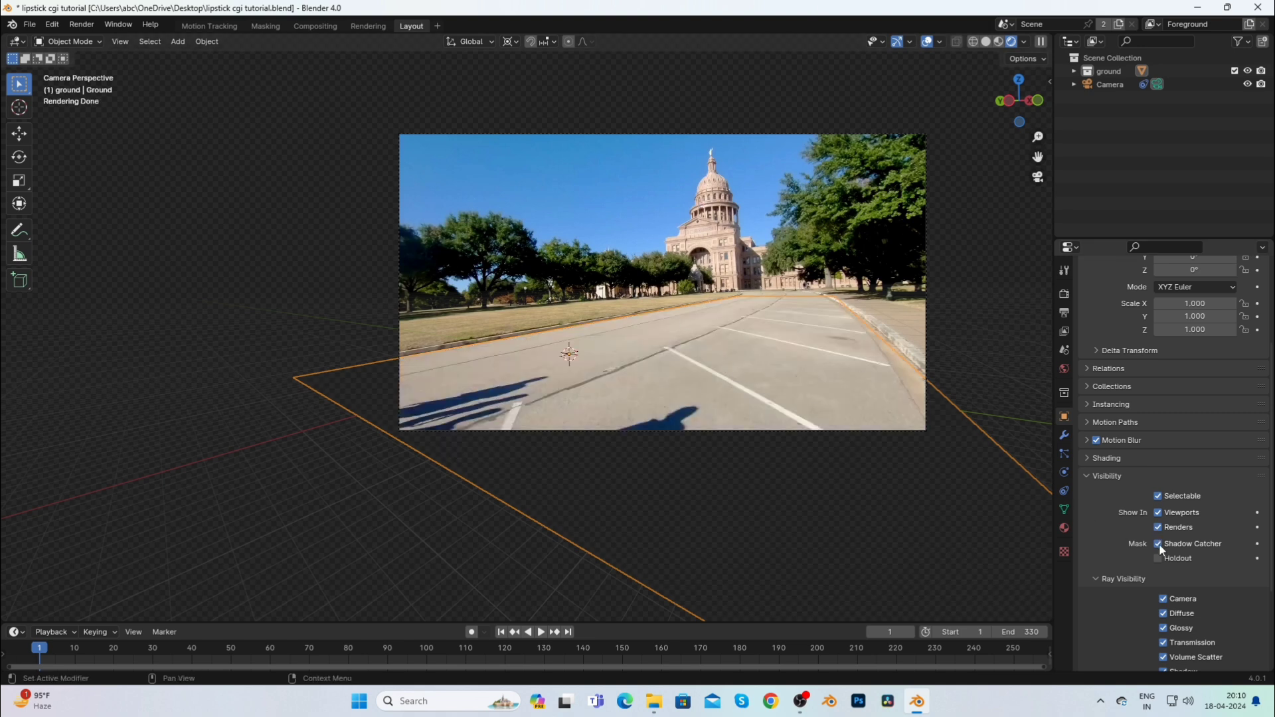
Set the color management view transform to AgX.
left_click(1064, 294)
scroll(1122, 562, "down", 6)
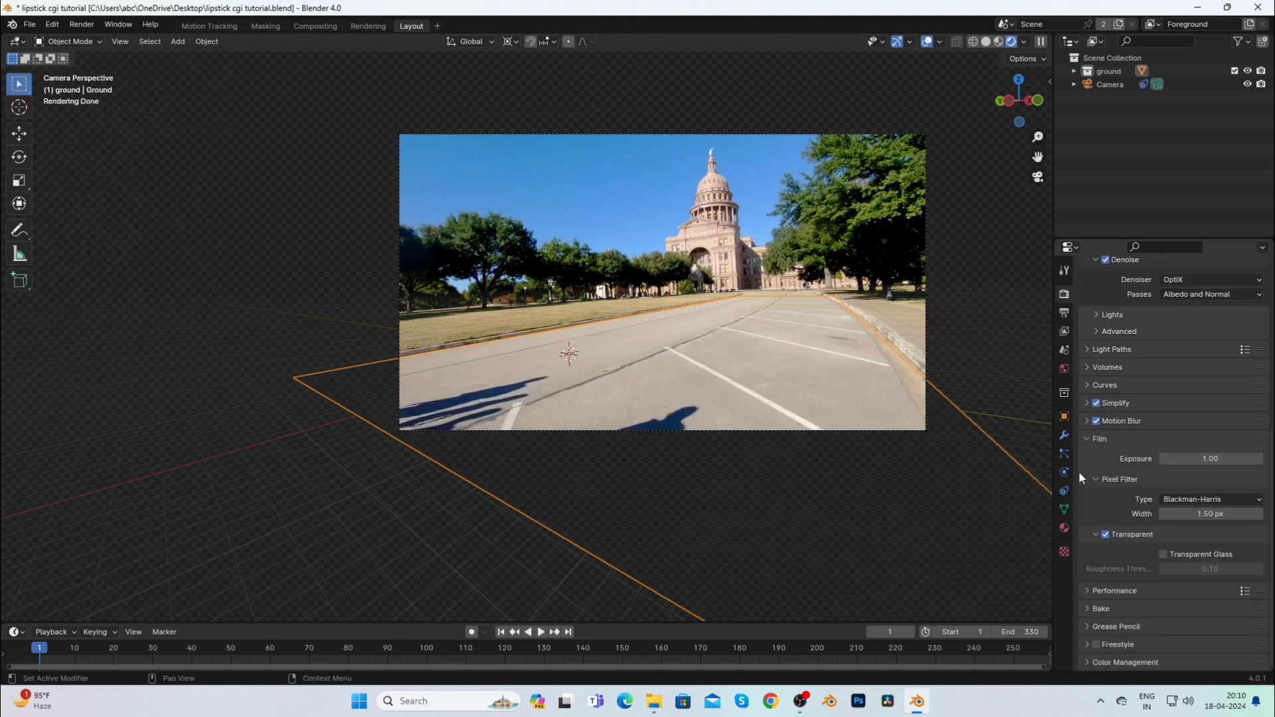
left_click(1092, 660, "ctrl")
left_click(1197, 596)
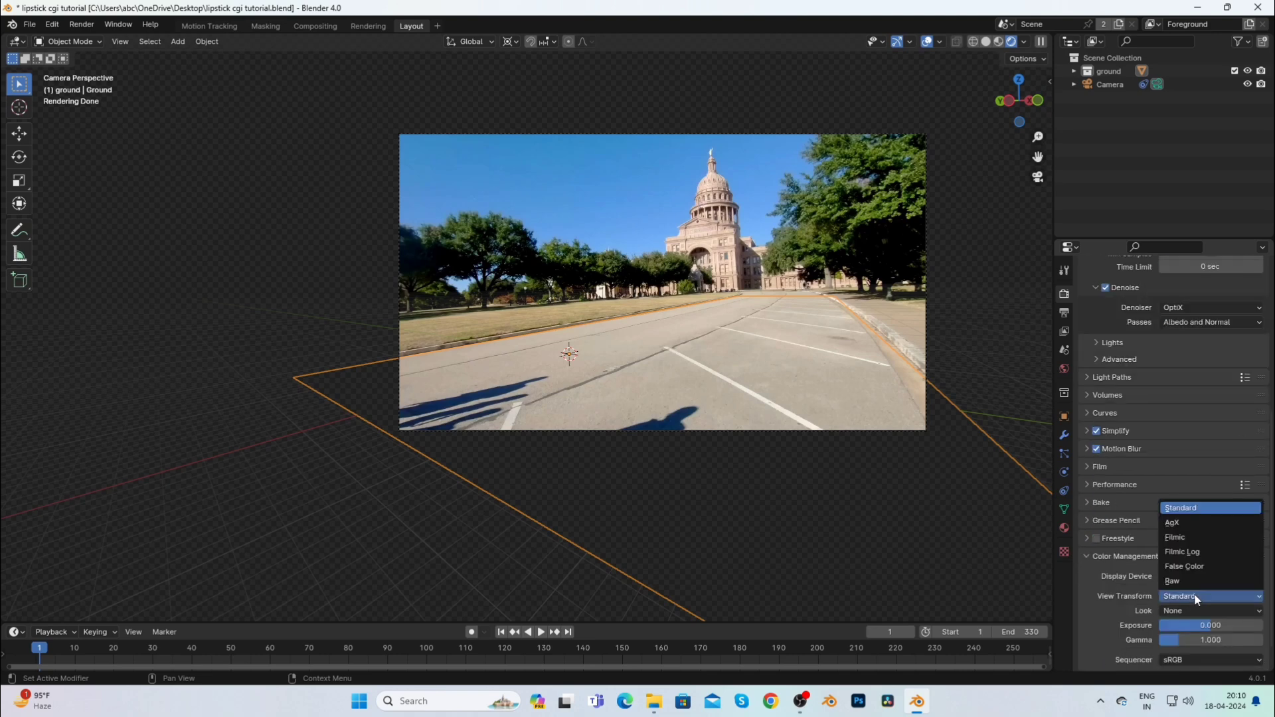
left_click(1189, 524)
scroll(940, 316, "up", 1)
scroll(940, 317, "down", 3)
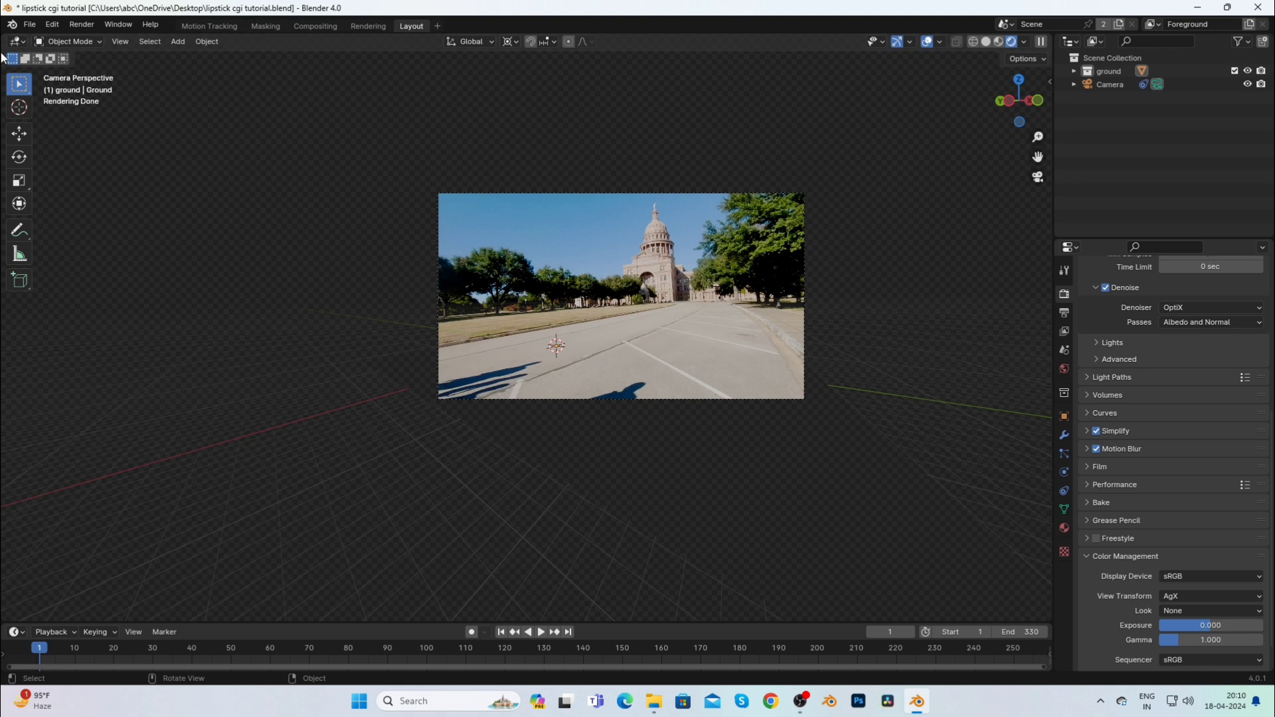
left_click(30, 24)
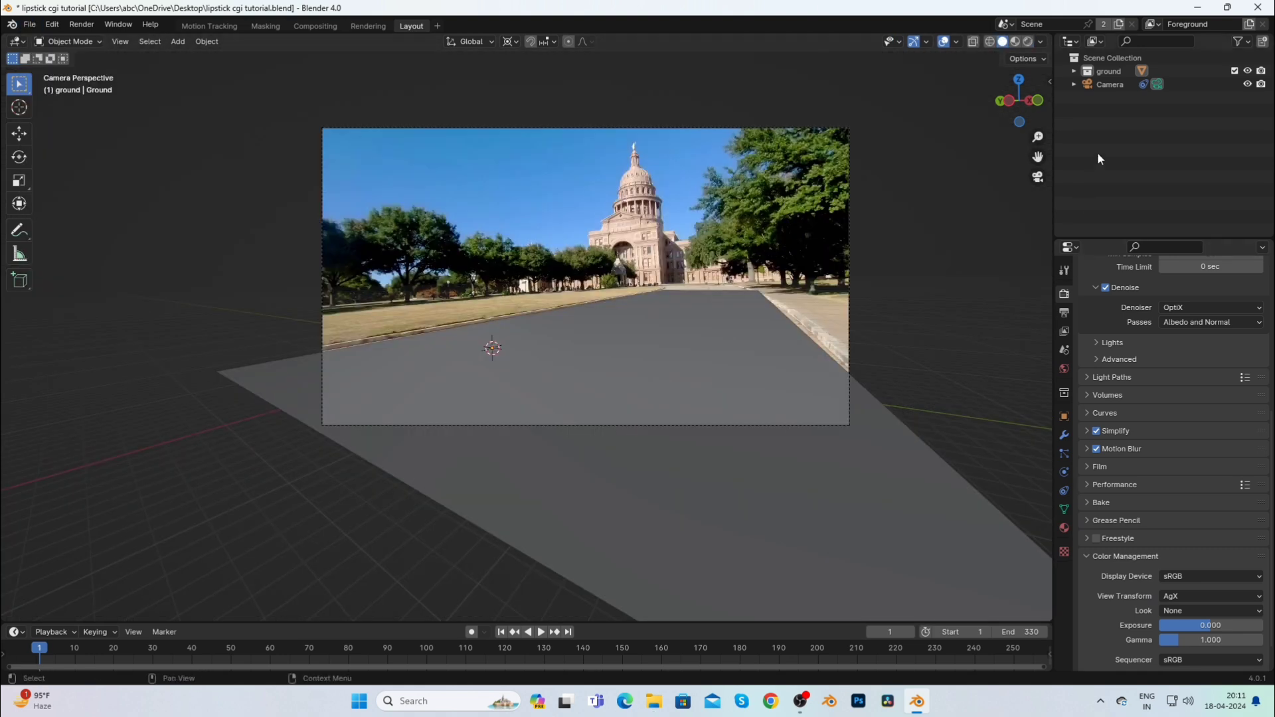
Create a new collection in the scene and name it extras.
right_click(1133, 126)
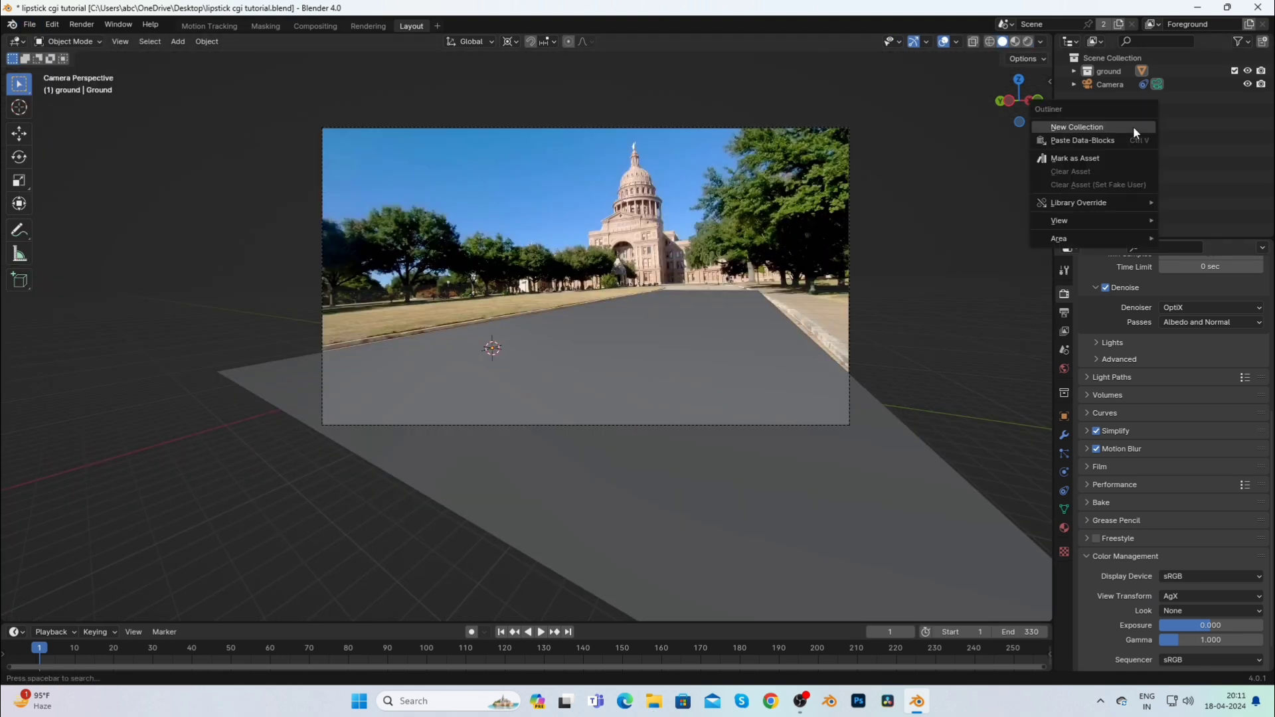
double_click(1125, 85)
key("BackSpace")
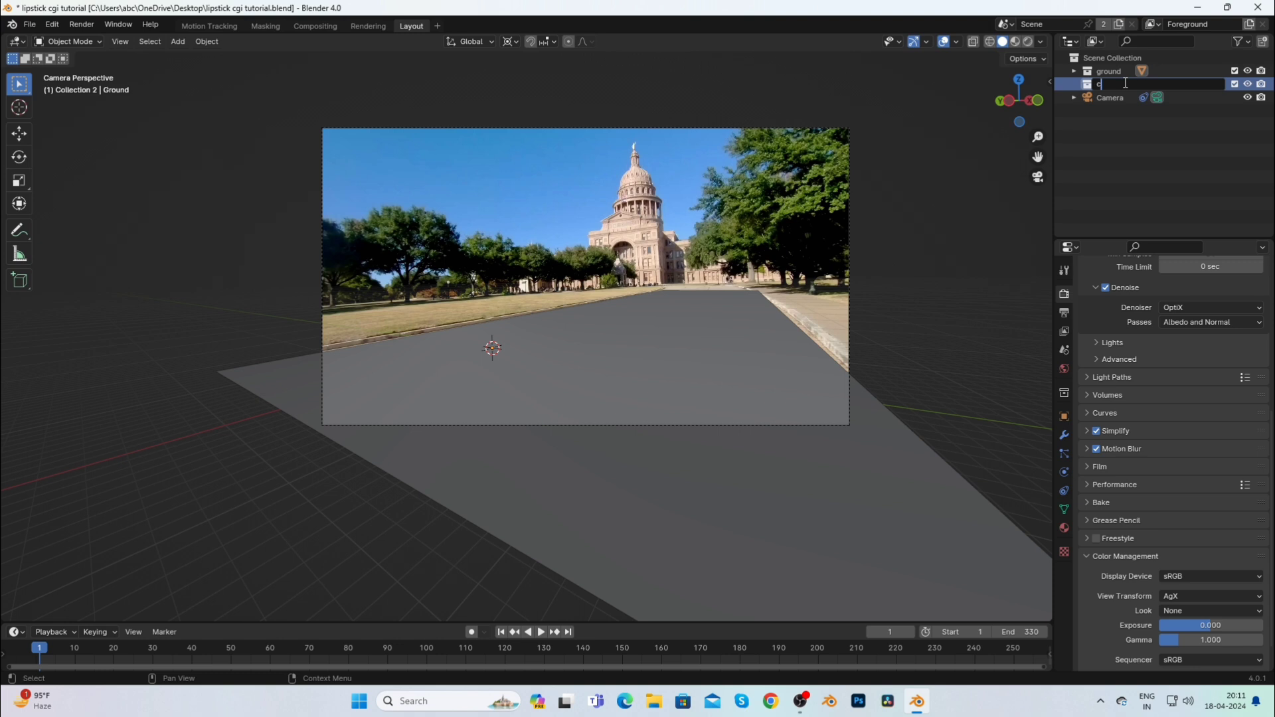
type("extras")
key("Return")
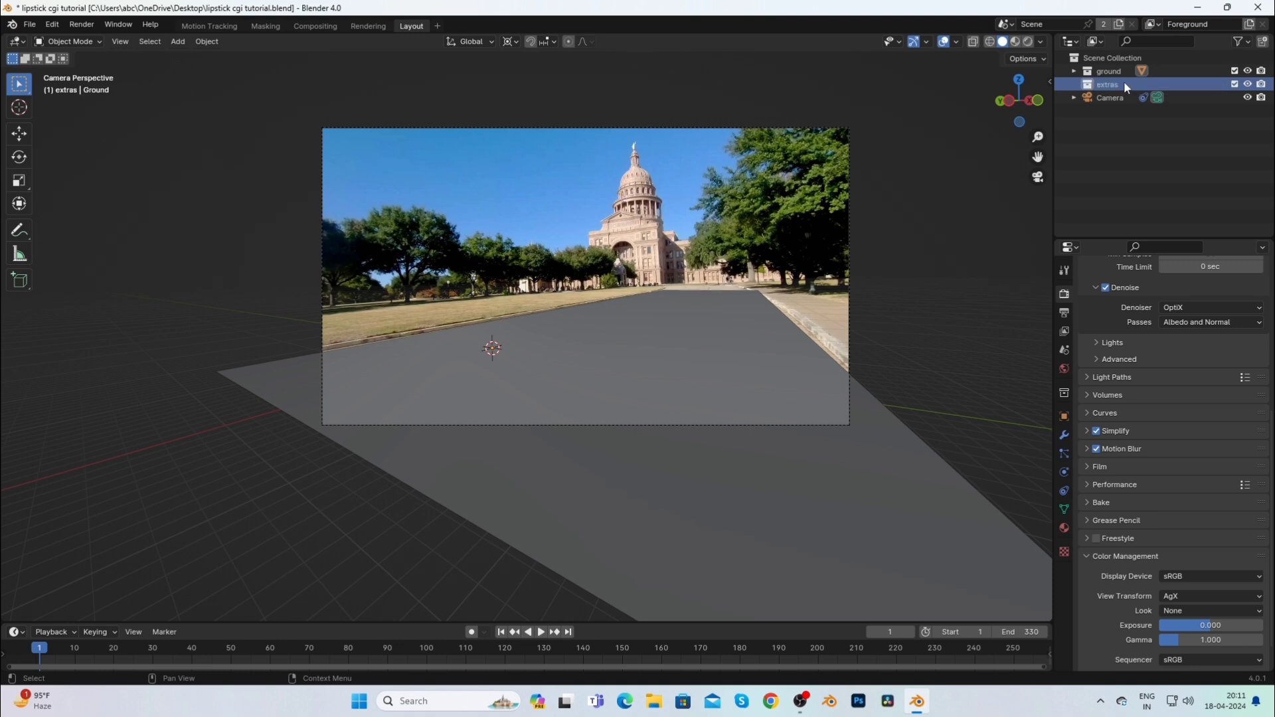
Add another new collection to the scene and name it lipsticks.
right_click(1107, 123)
left_click(1106, 123)
double_click(1114, 98)
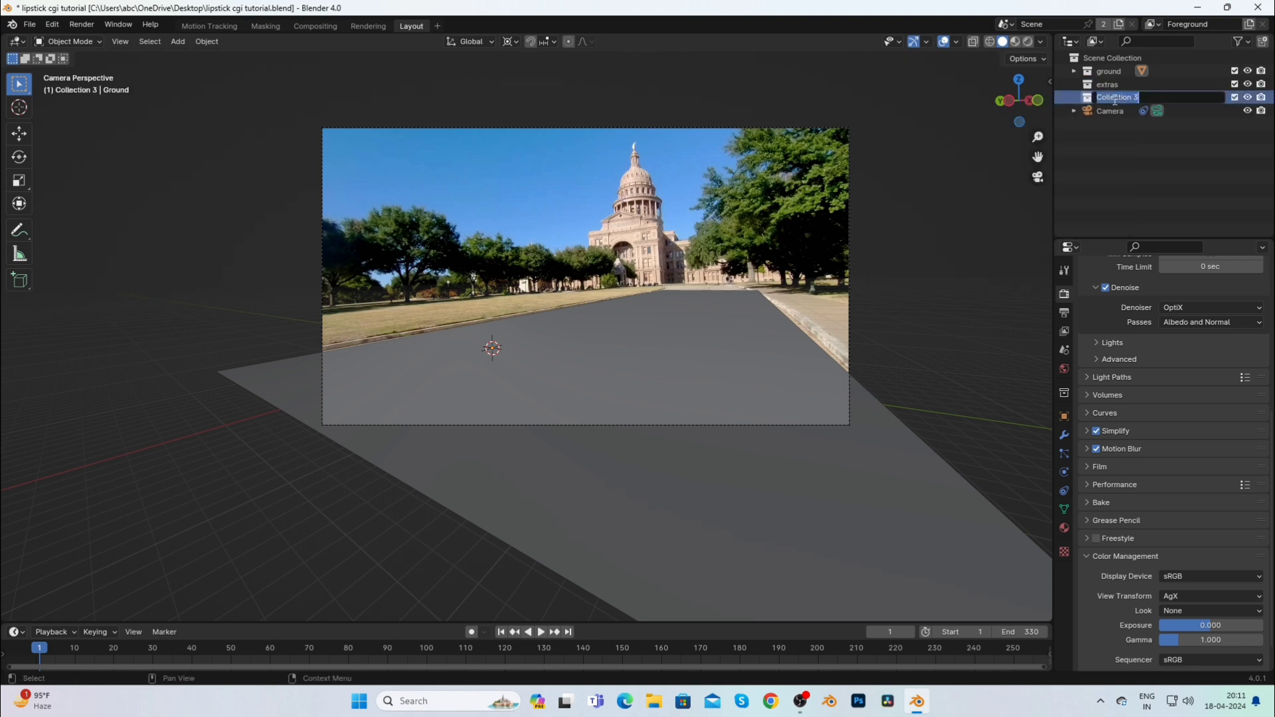
key("BackSpace")
type("lipsticks")
key("Return")
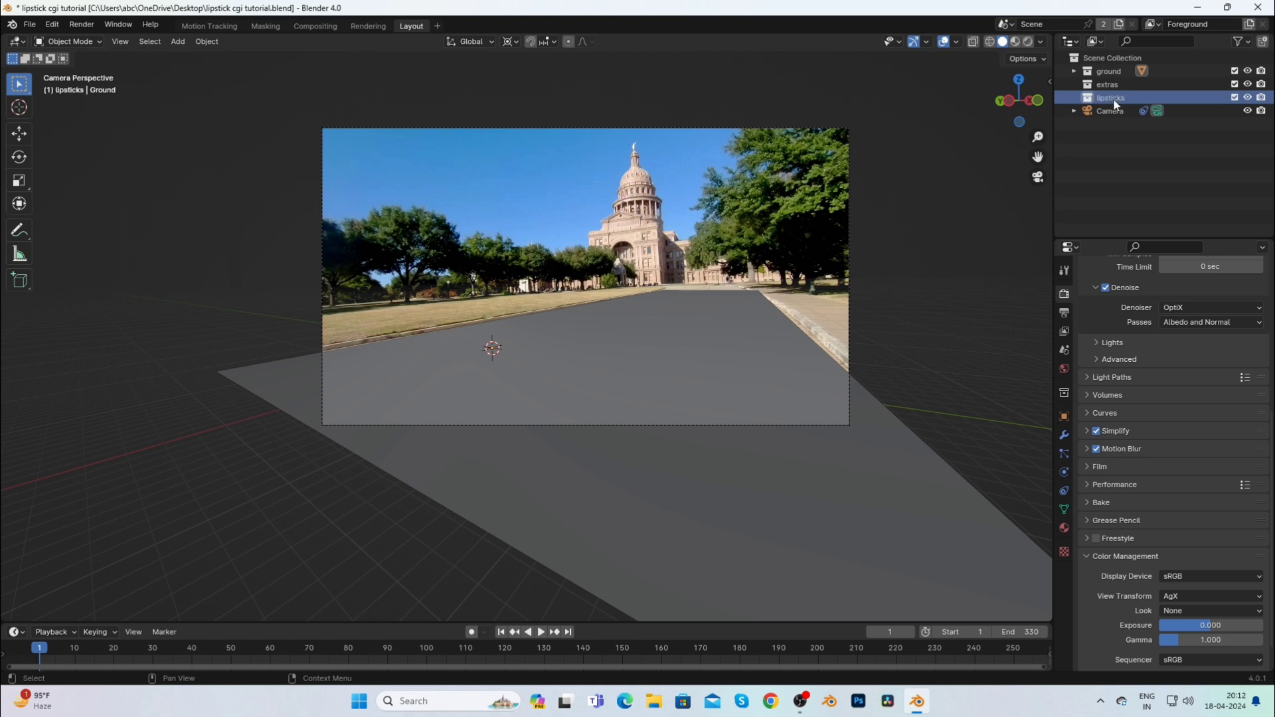
Move the Camera into the extras collection and collapse that collection.
left_click(1086, 153)
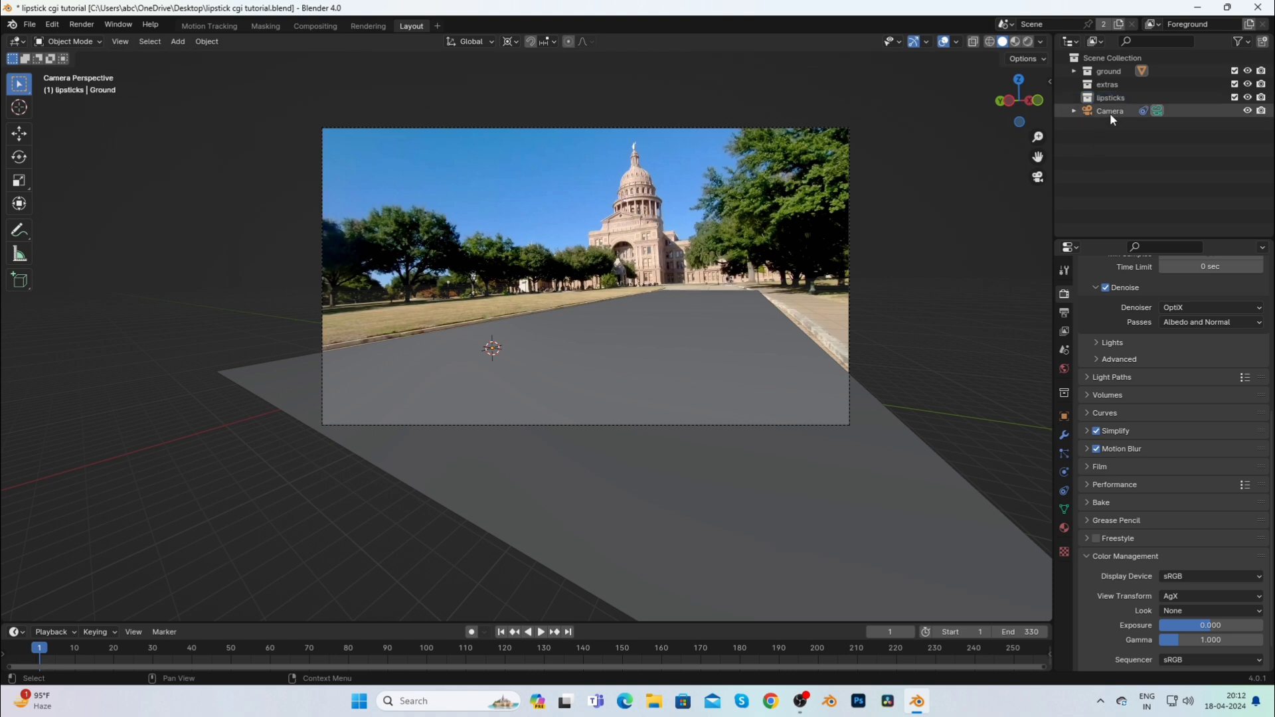
left_click_drag(1103, 113, 1107, 85)
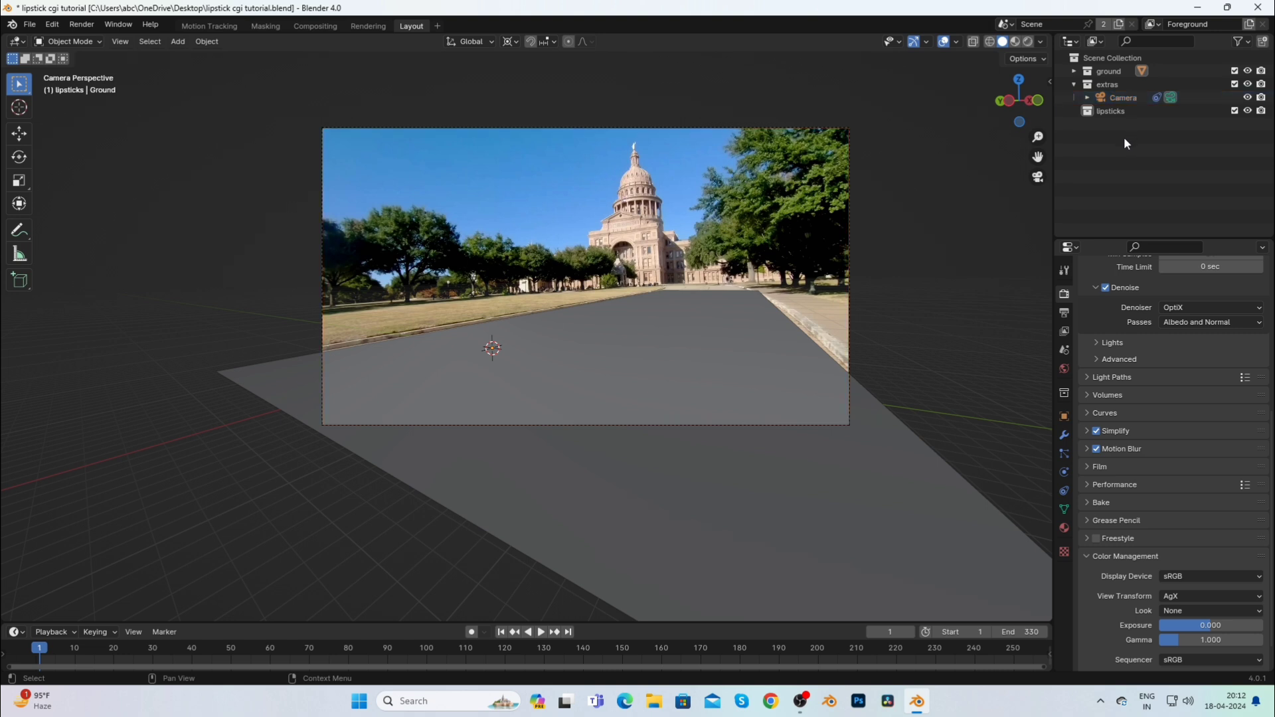
left_click(1073, 84)
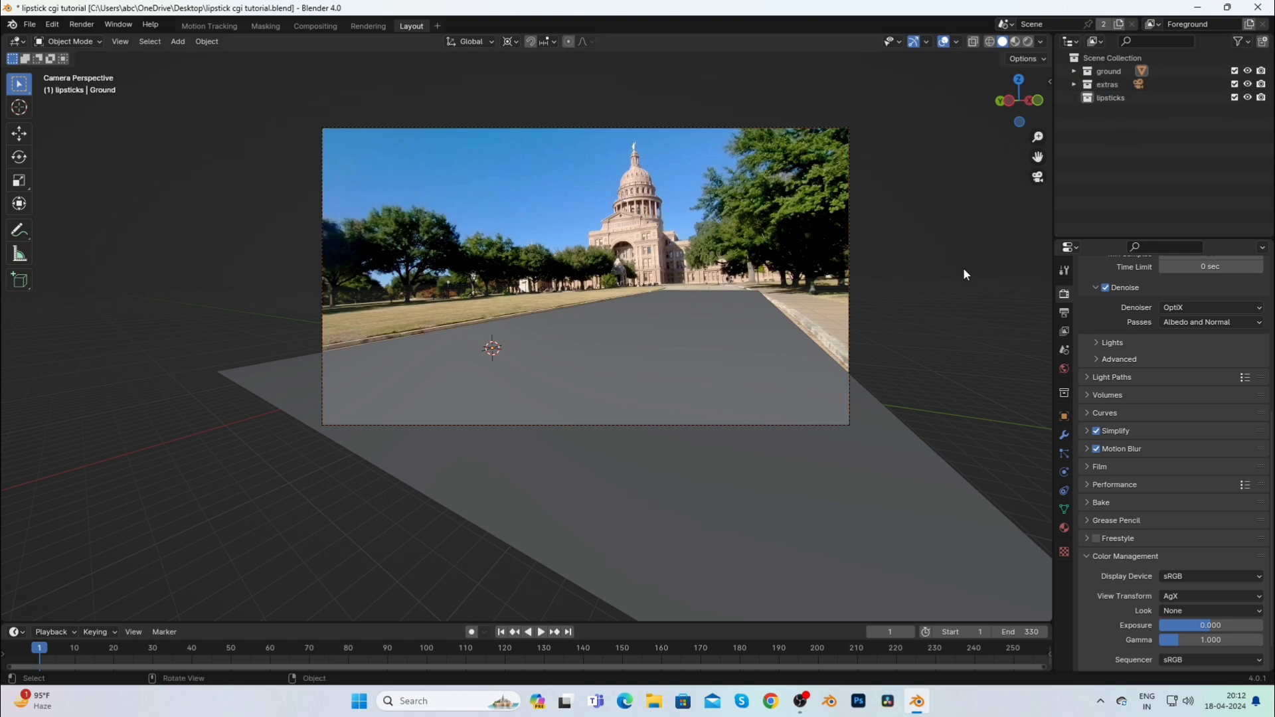
Search BlenderKit's models for "lipstick" with the Free first filter enabled.
key("n")
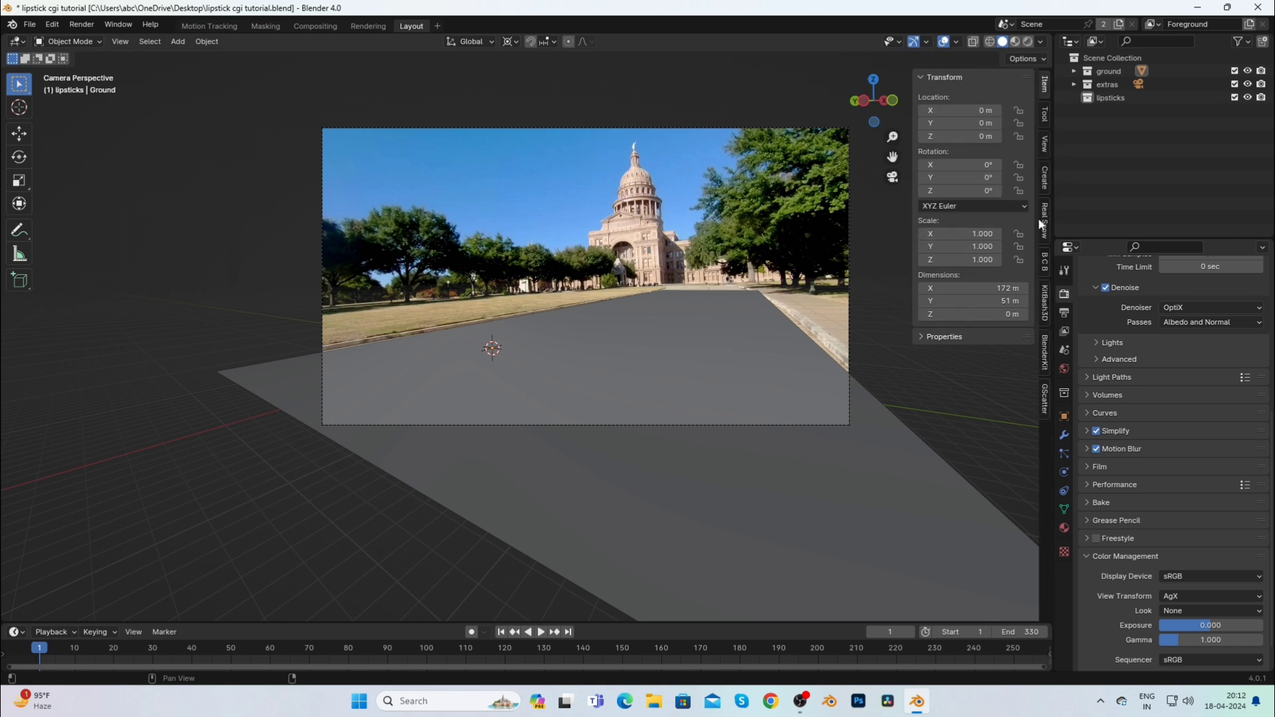
left_click(1045, 355)
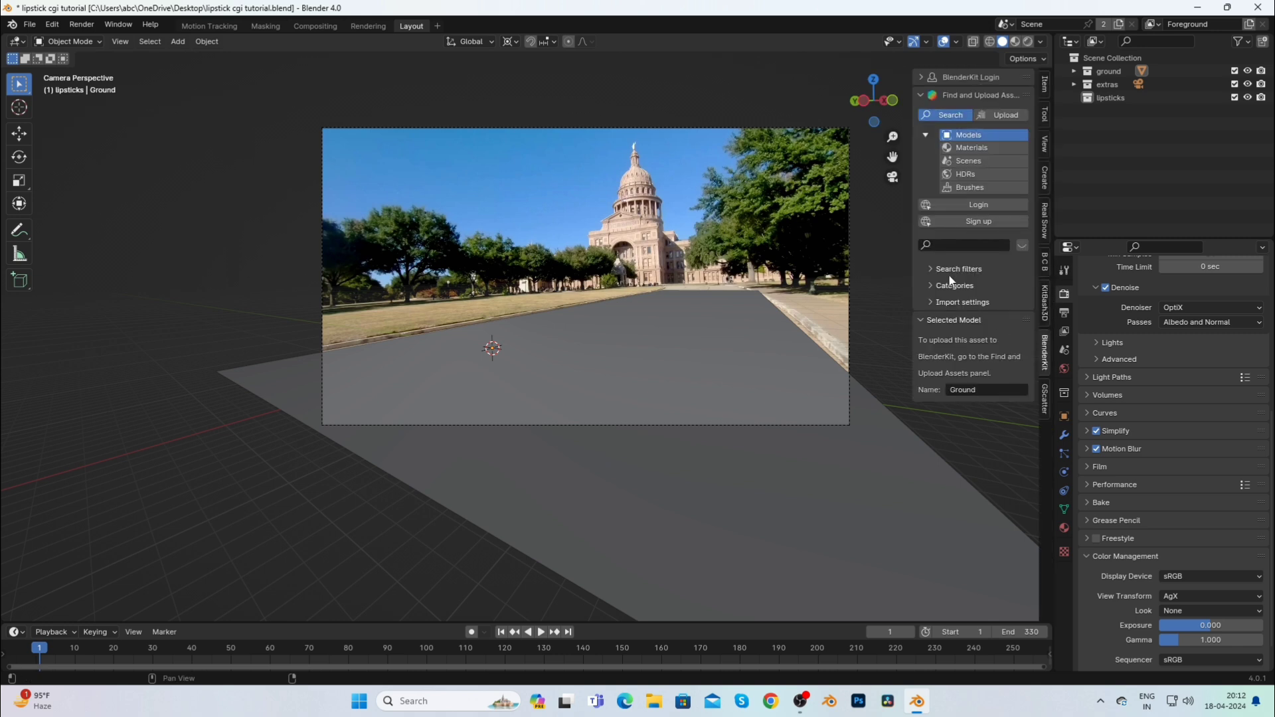
left_click(956, 269)
left_click(922, 317)
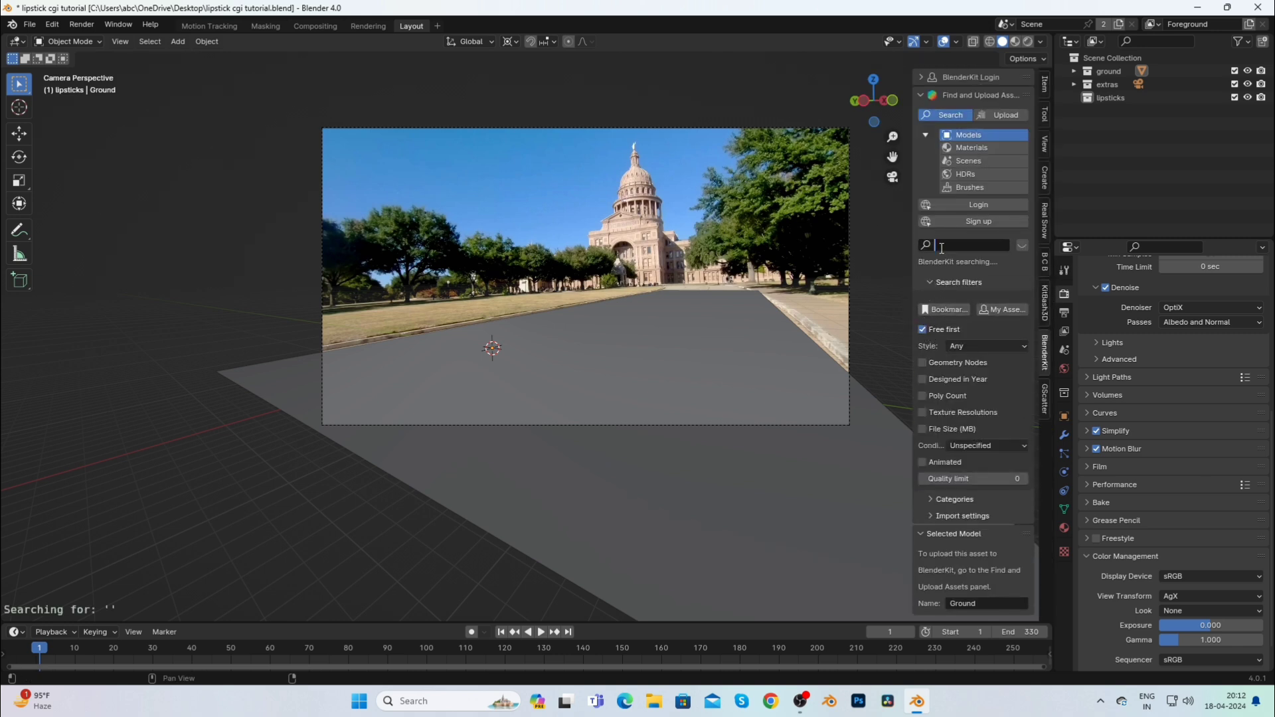
type("lipst")
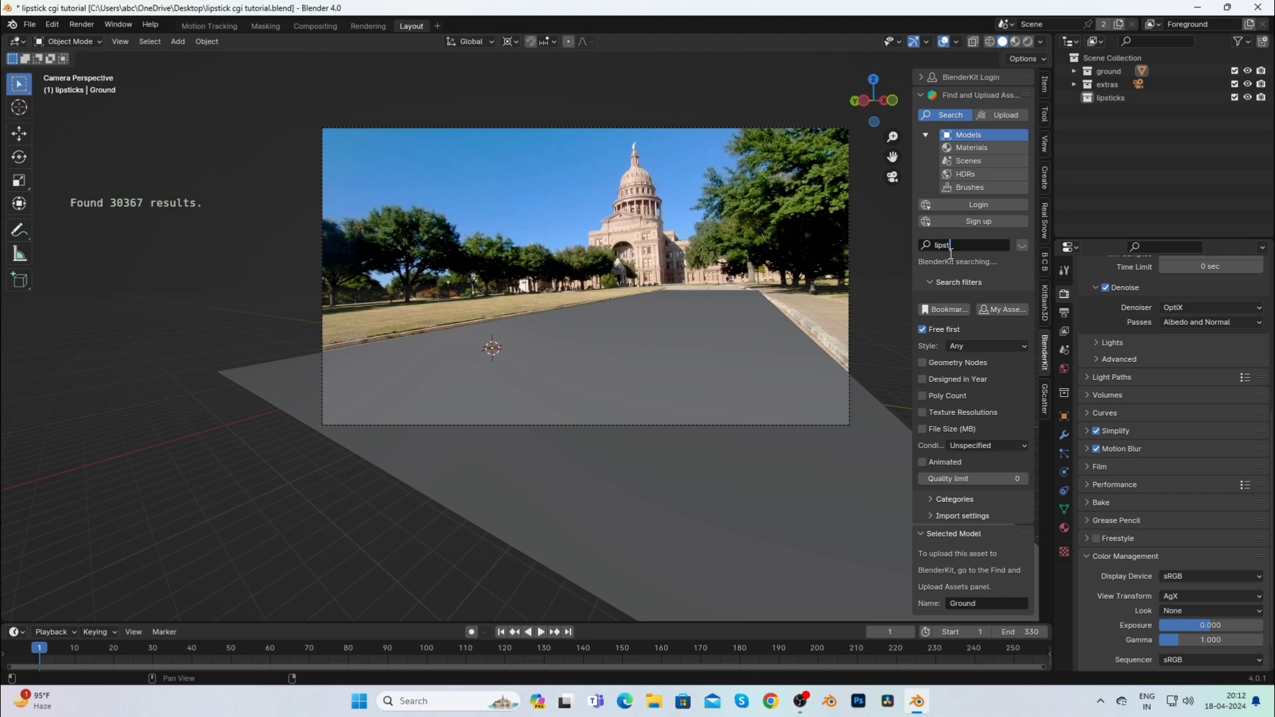
type("ick")
key("Return")
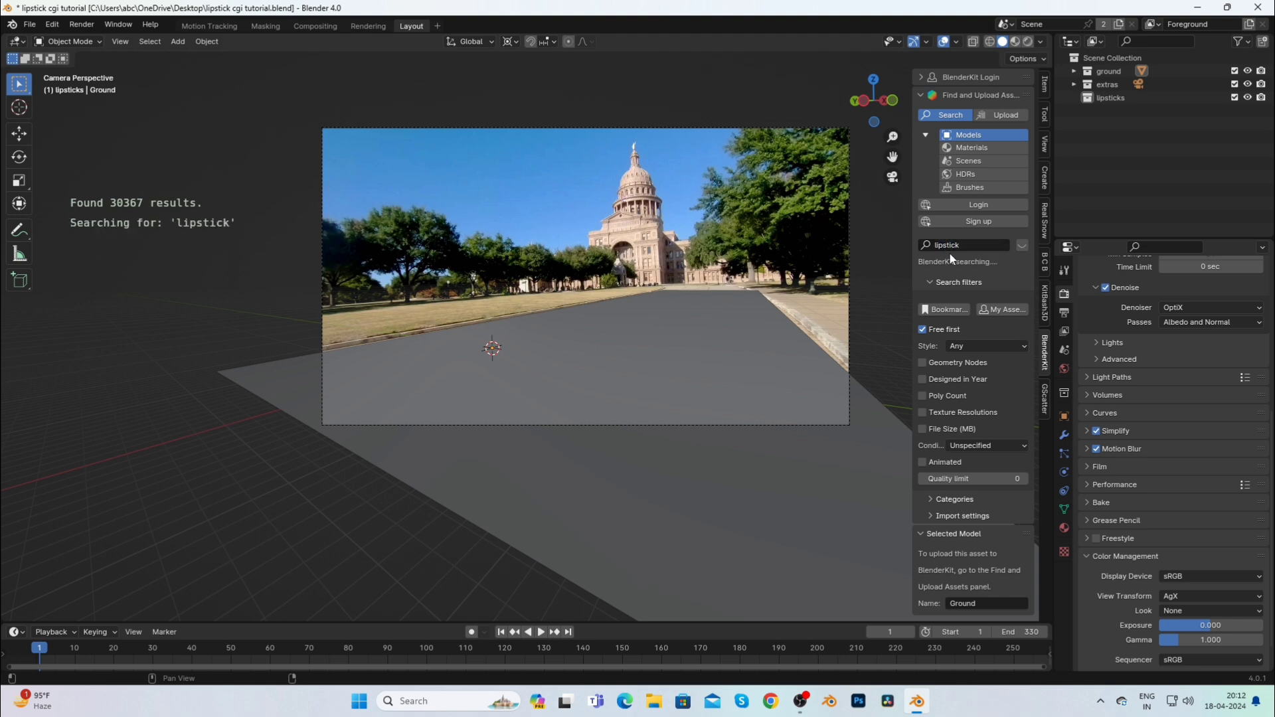
Import the free Lipstick Chanel model from the BlenderKit results into the lipsticks collection and isolate it in local view.
mouse_move(241, 146)
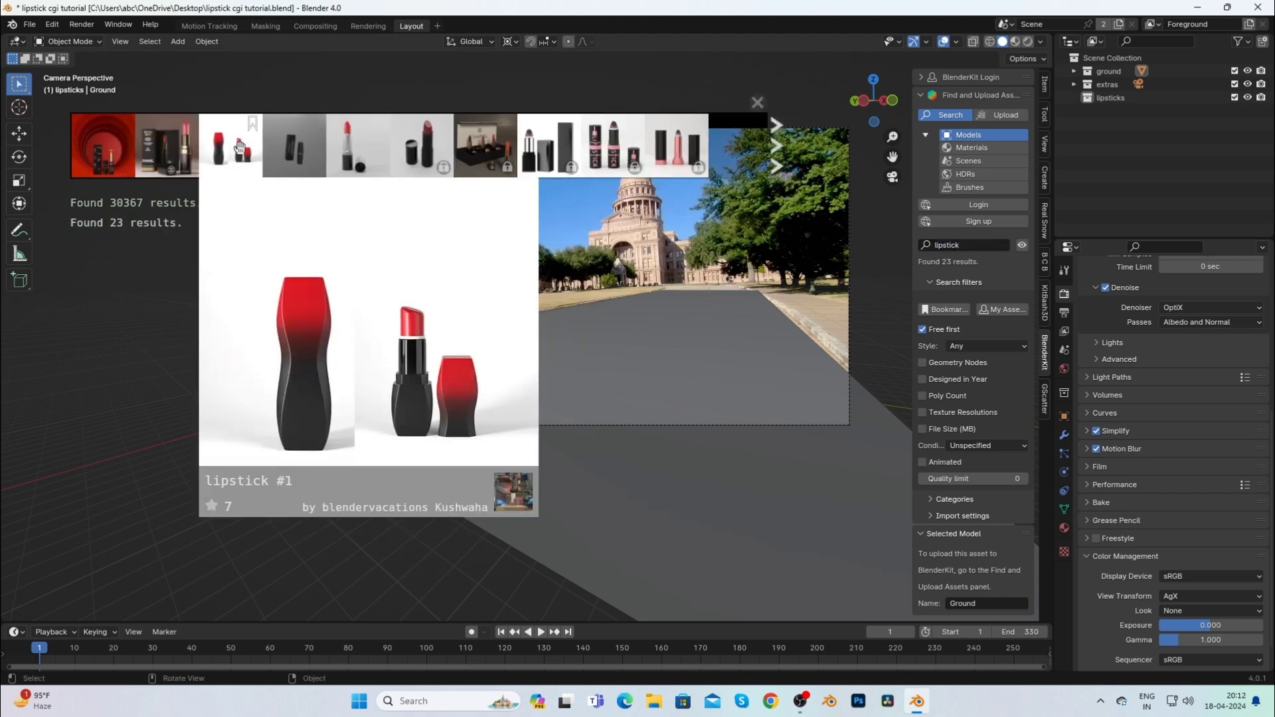
mouse_move(184, 146)
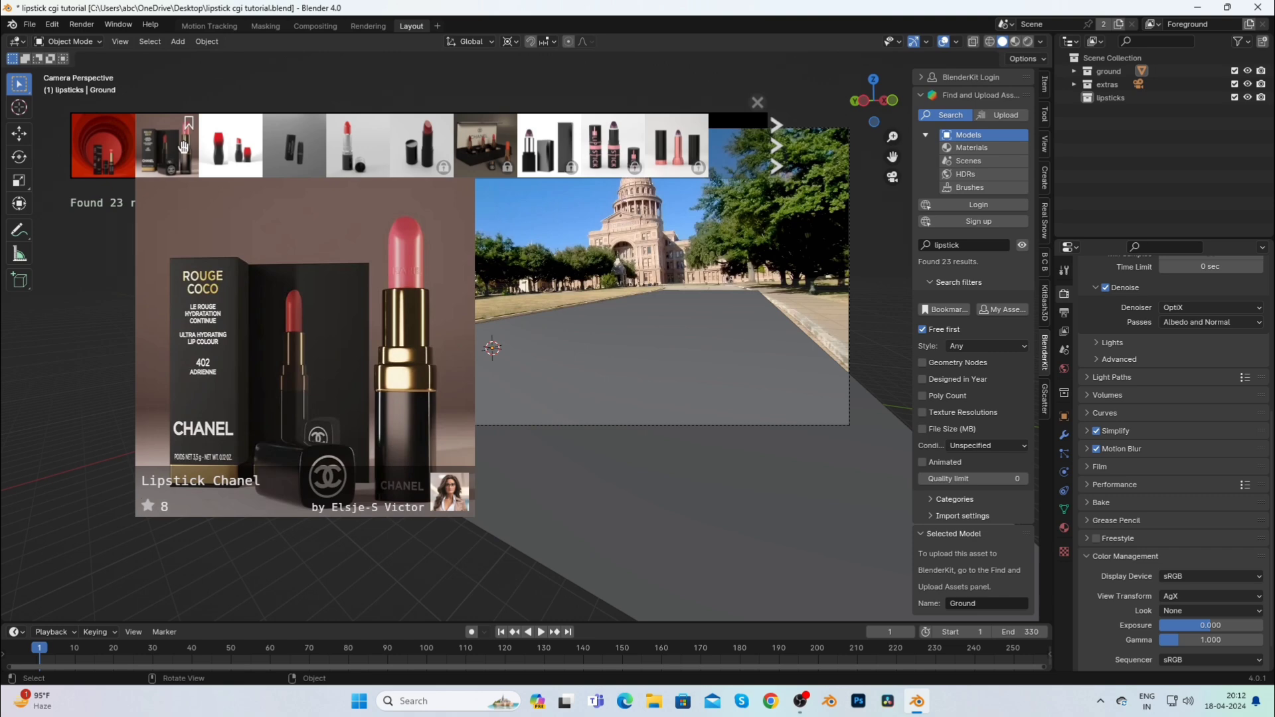
mouse_move(113, 147)
left_click(171, 151)
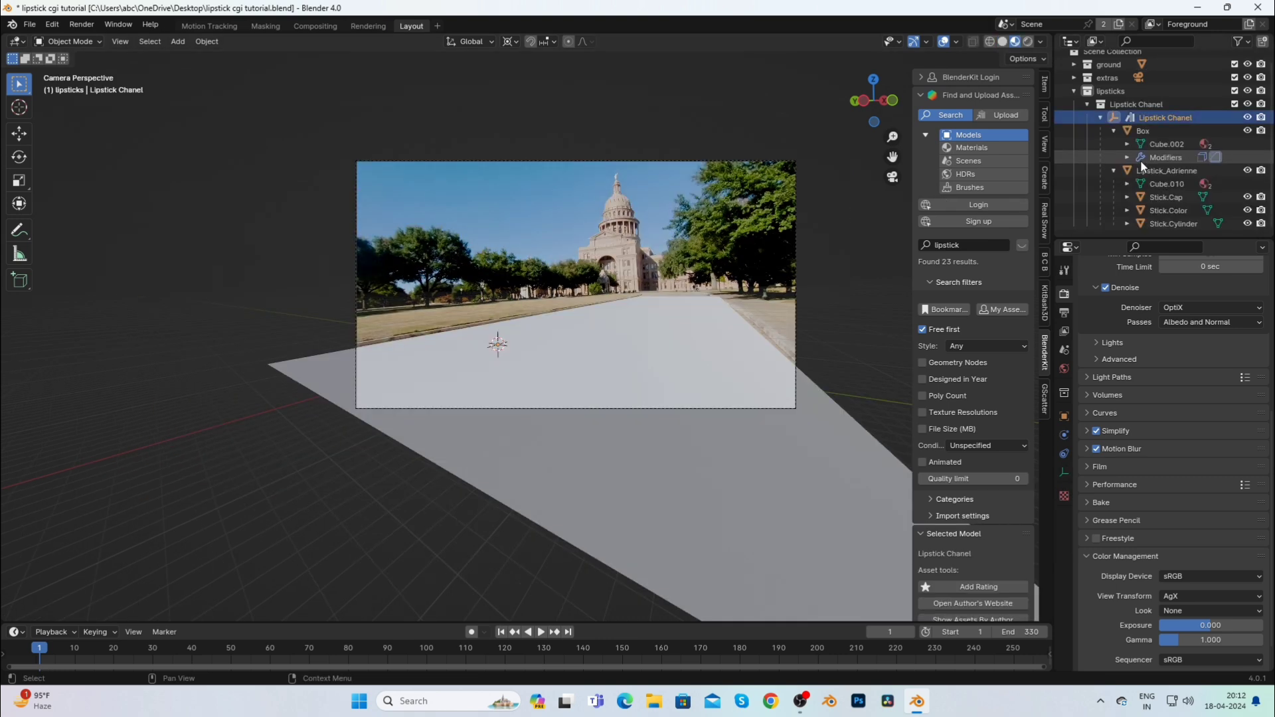
key("slash")
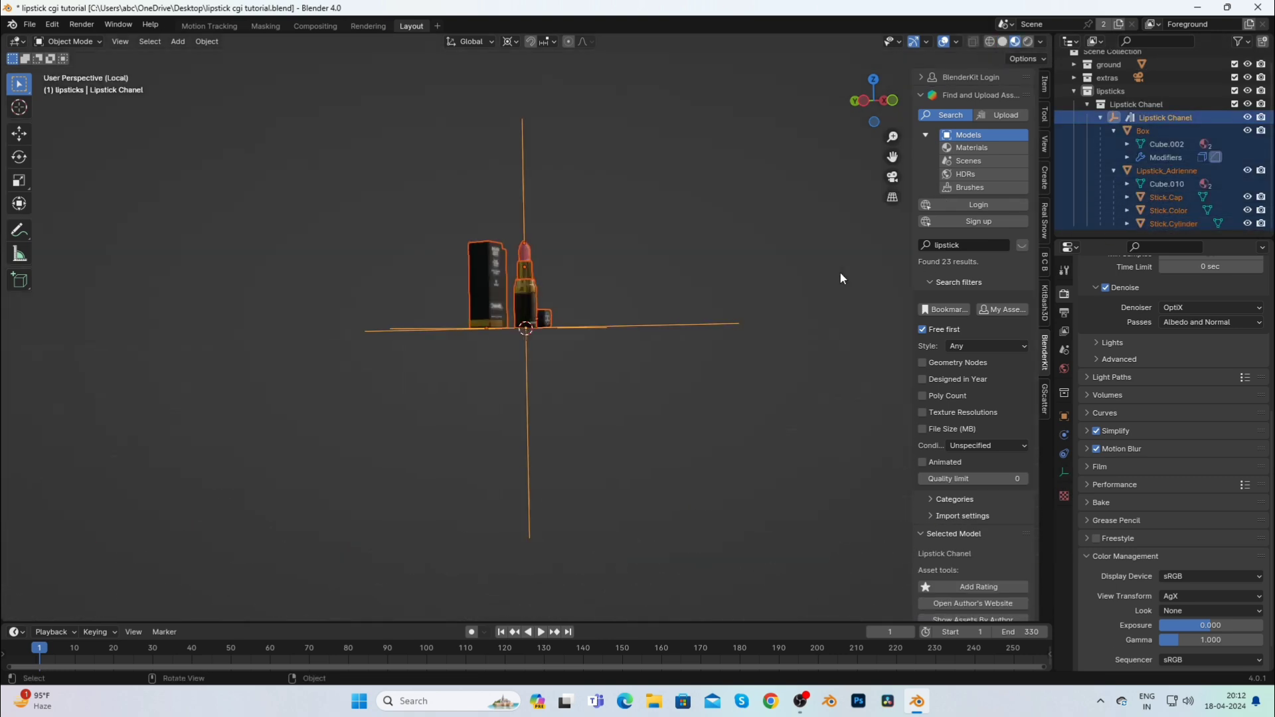
Delete the packaging box that came with the lipstick model.
scroll(839, 272, "up", 8)
left_click(723, 236)
left_click_drag(872, 122, 806, 148)
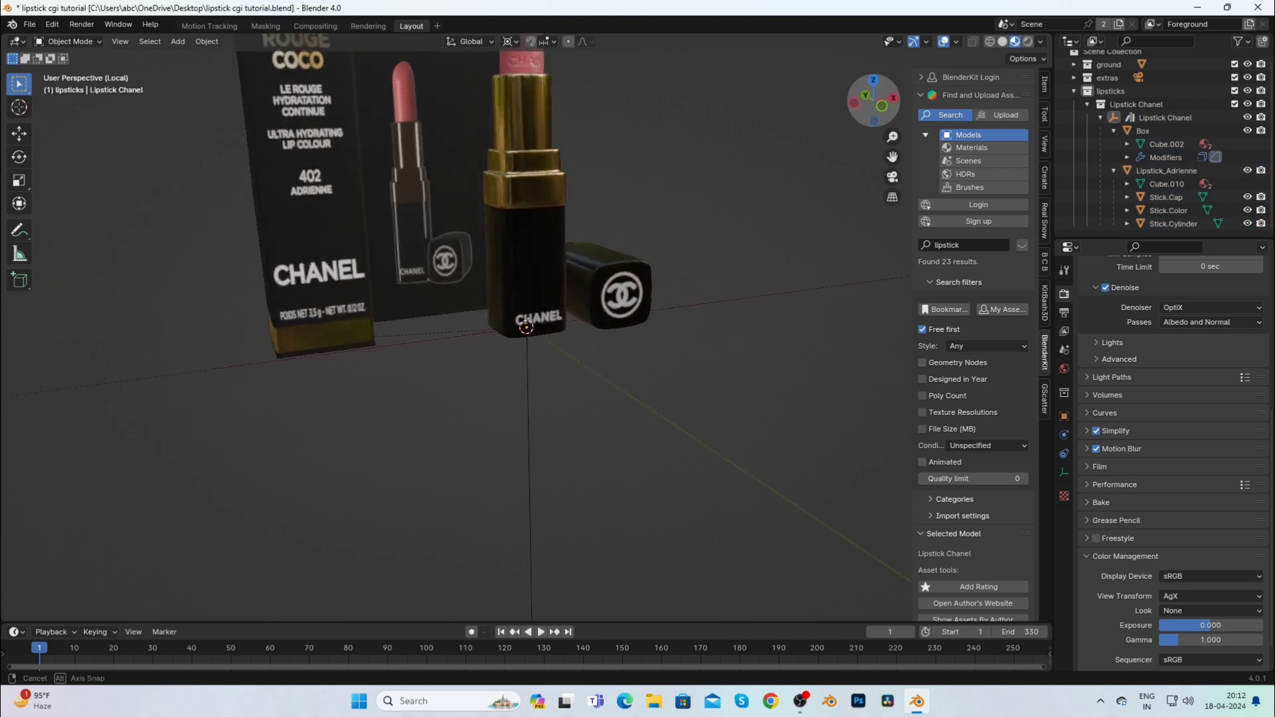
middle_click_drag(342, 76, 392, 282, "shift")
scroll(393, 279, "down", 1)
left_click(444, 321)
scroll(445, 324, "down", 2)
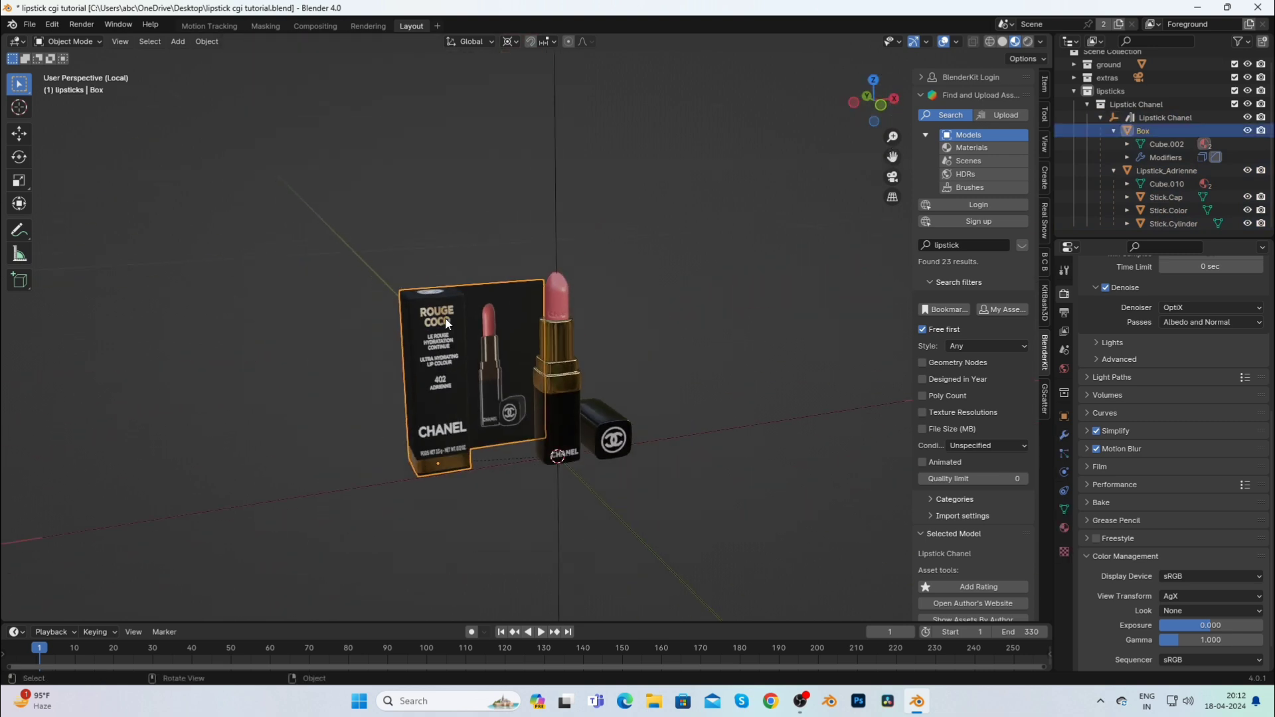
key("Delete")
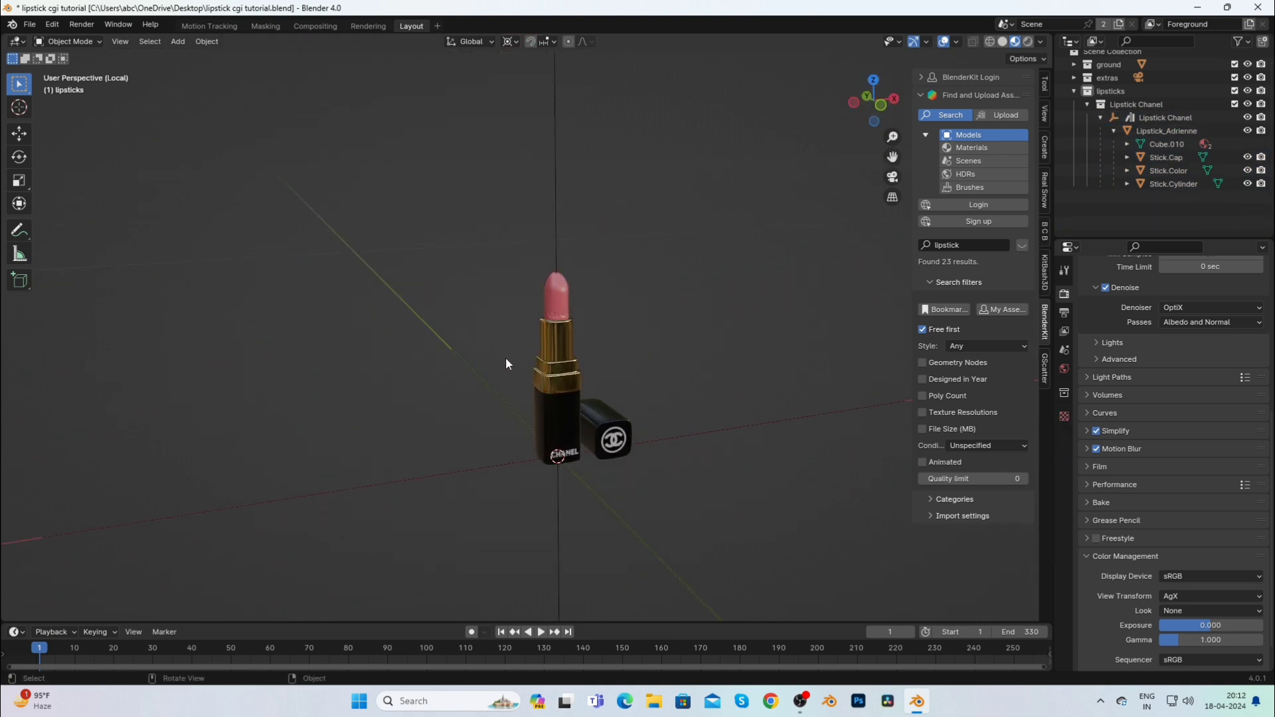
Clear the parent of the lipstick body, cylinder, color stick and cap while keeping their transformation.
left_click(558, 306)
left_click(559, 334, "shift")
left_click(563, 389, "shift")
left_click(608, 417, "shift")
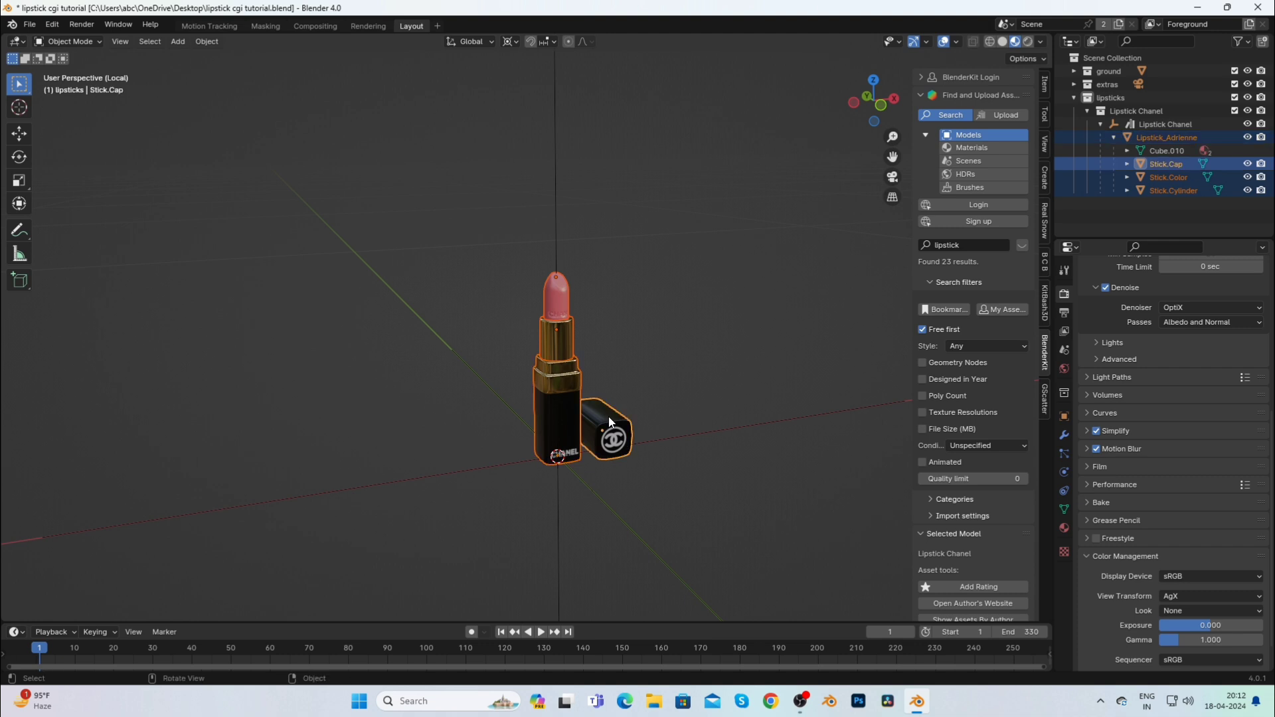
right_click(608, 416)
mouse_move(612, 595)
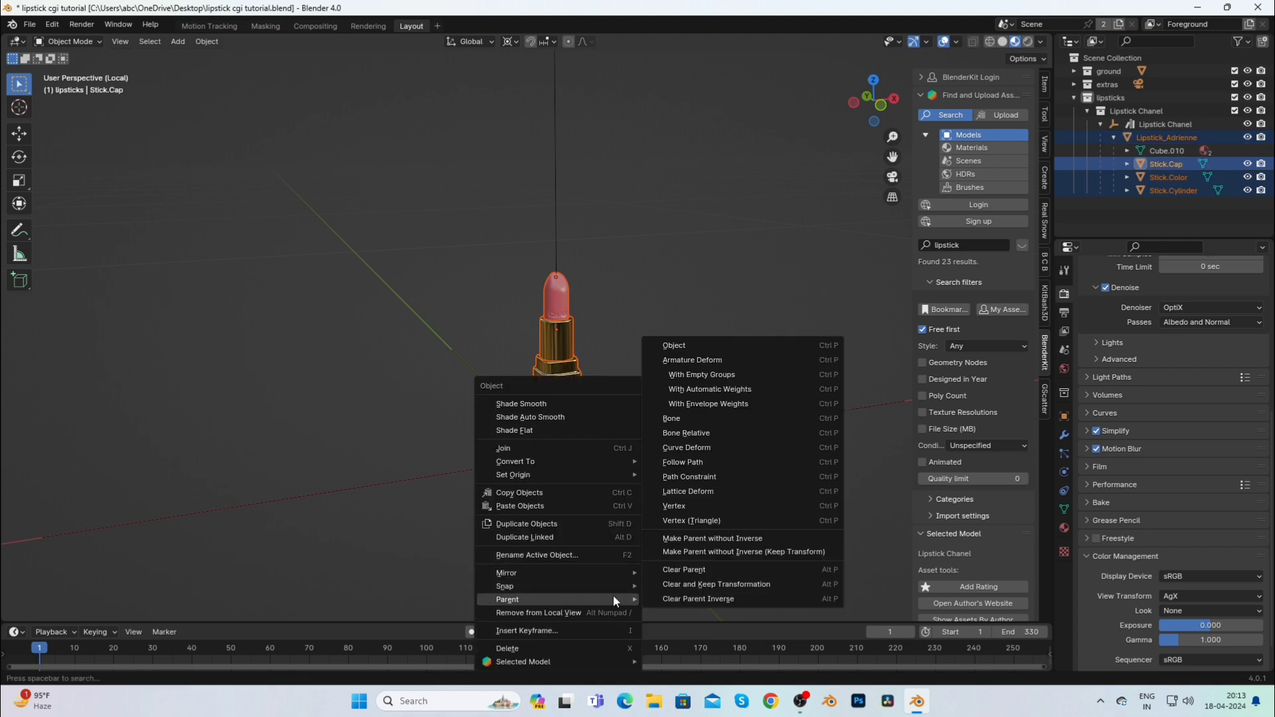
left_click(685, 584)
Delete the leftover Lipstick Chanel empty.
left_click(666, 440)
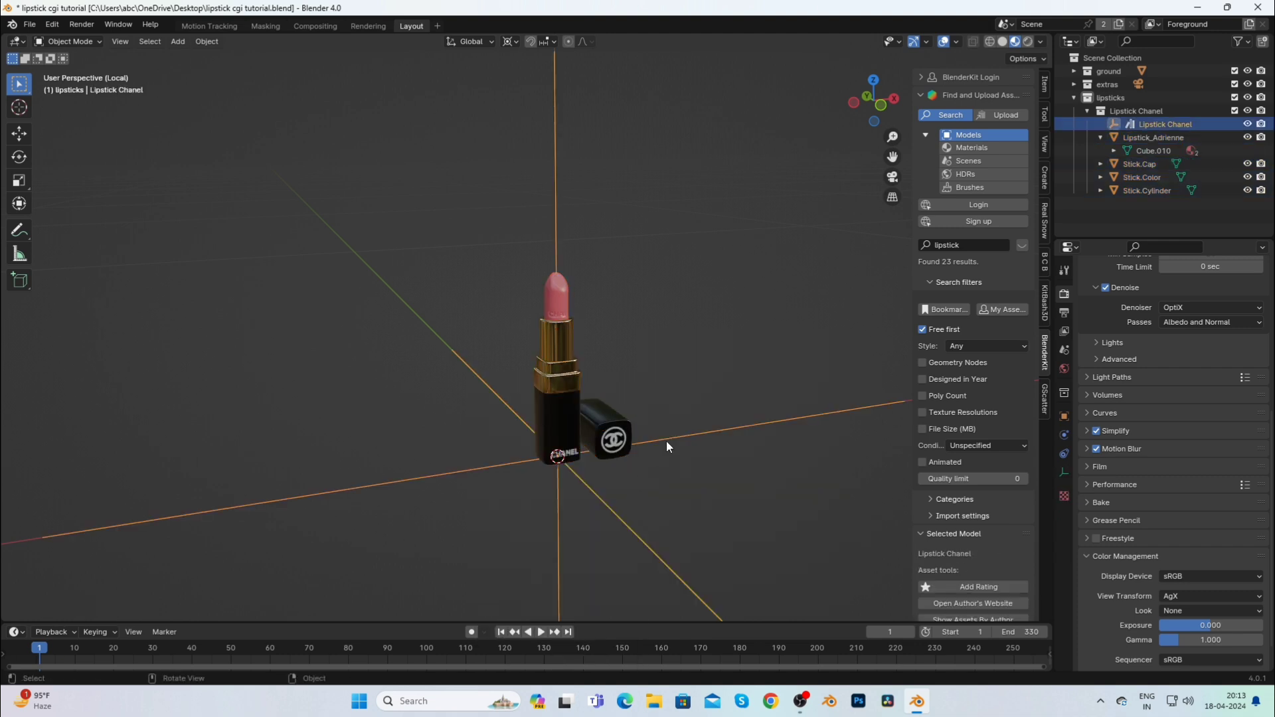
key("x")
left_click(667, 441)
Join the color stick and gold cylinder into the Lipstick_Adrienne body, leaving the cap separate.
left_click_drag(892, 156, 838, 97)
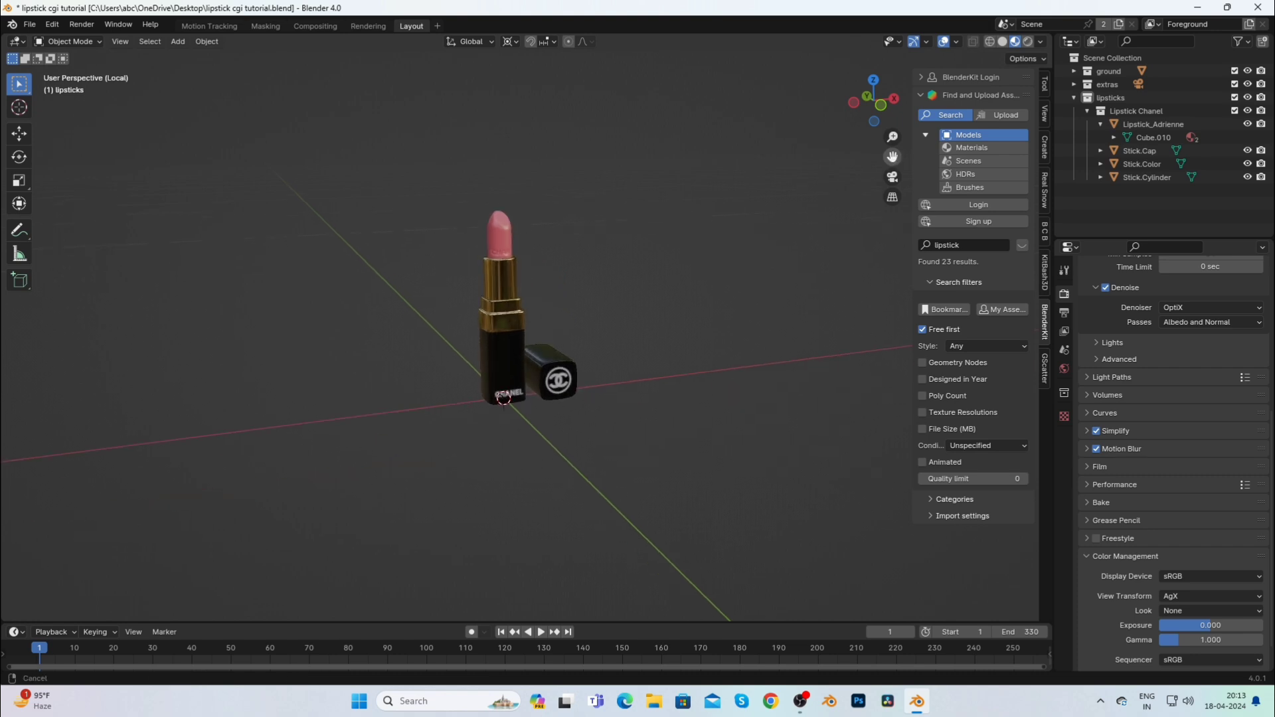
scroll(666, 240, "up", 2)
left_click(500, 204)
scroll(505, 204, "up", 3)
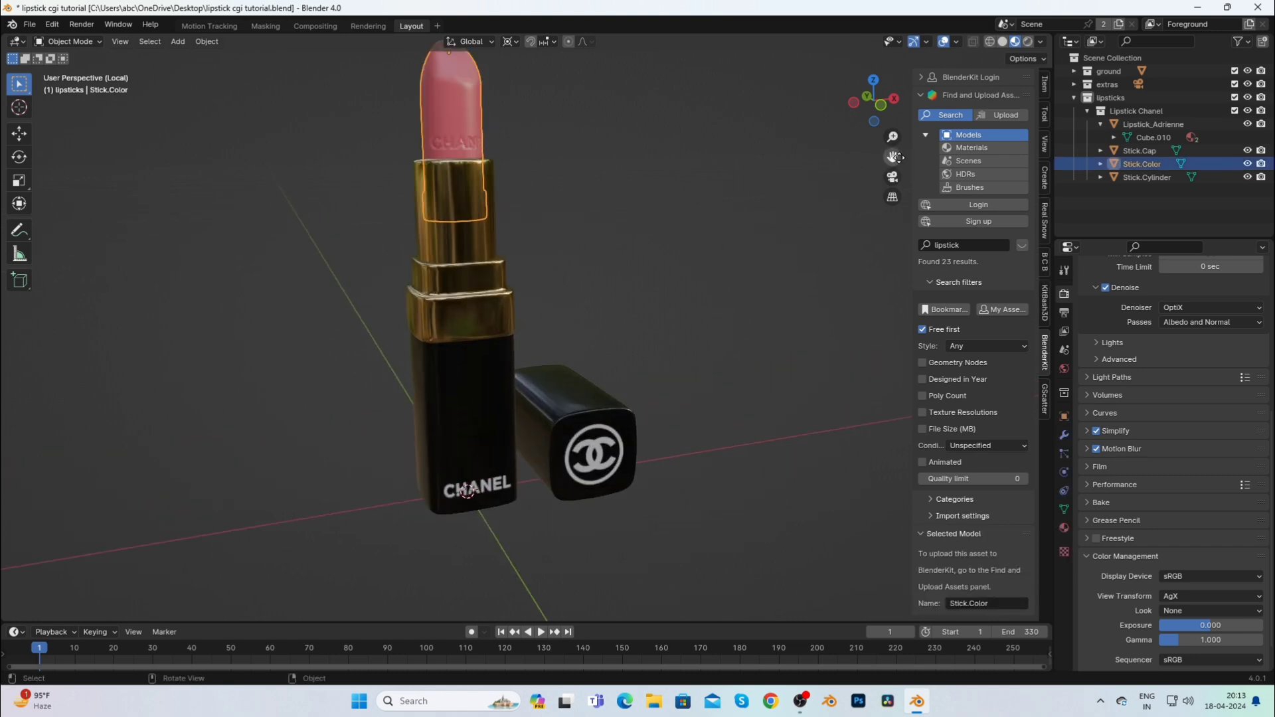
left_click_drag(893, 158, 1019, 234)
left_click(600, 280, "shift")
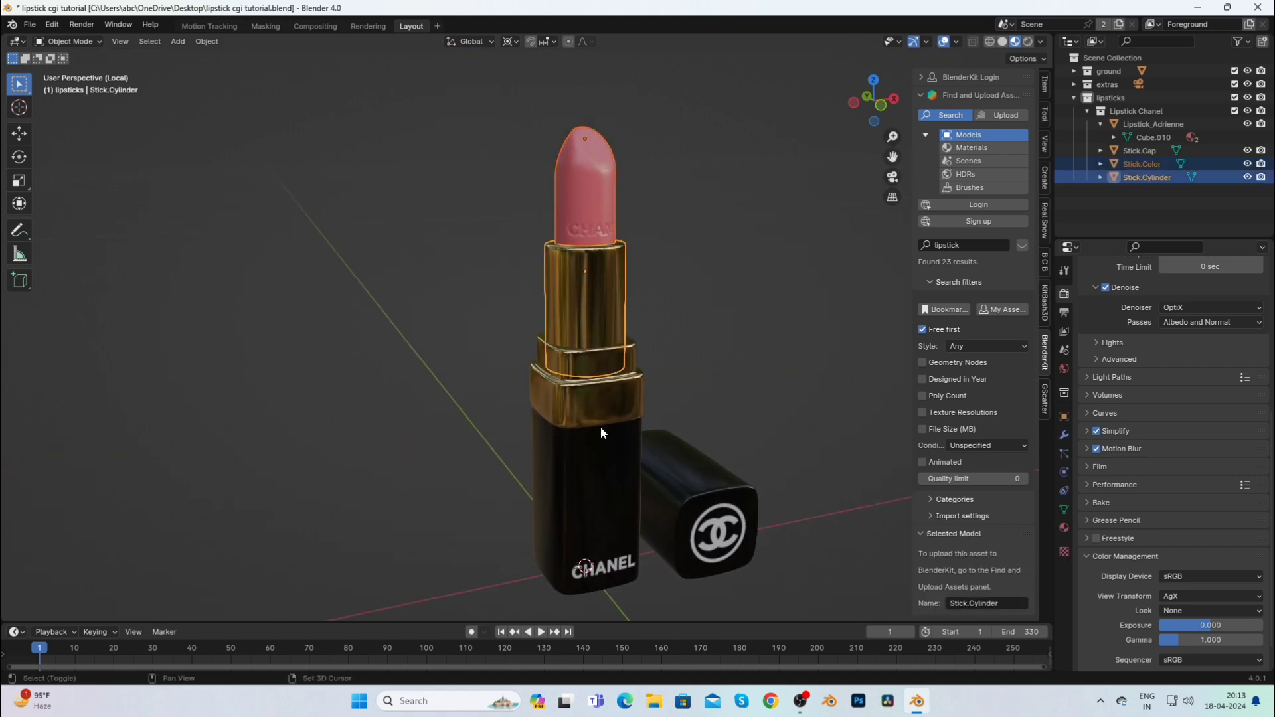
left_click(600, 426, "shift")
key("ctrl+j")
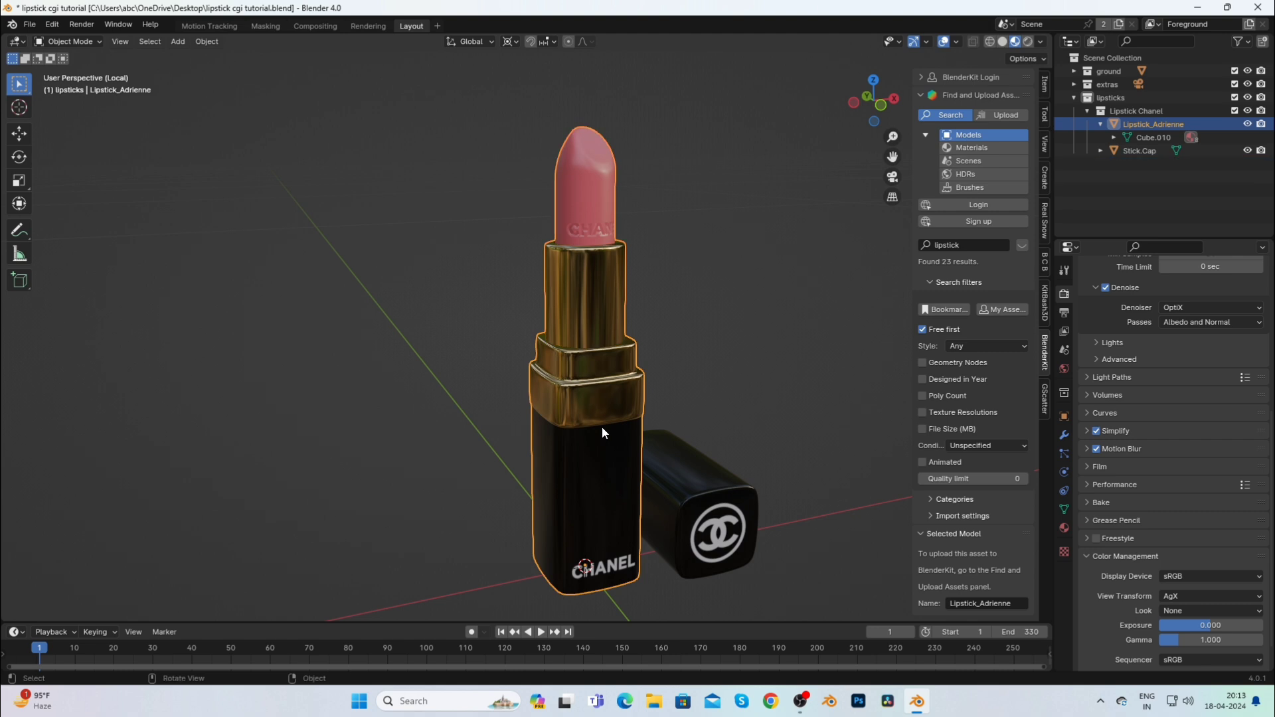
Snap the 3D cursor to the joined lipstick's origin and snap the cap to the cursor.
left_click(754, 346)
left_click(695, 480)
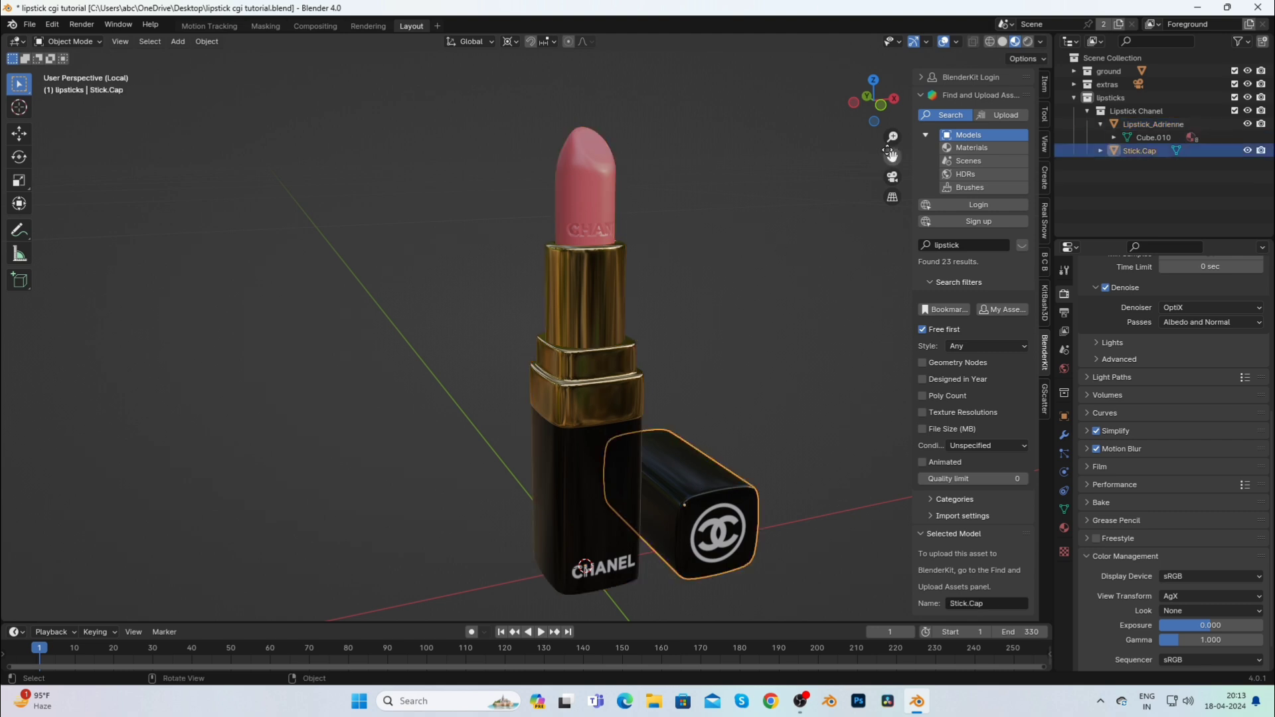
middle_click_drag(887, 151, 777, 167)
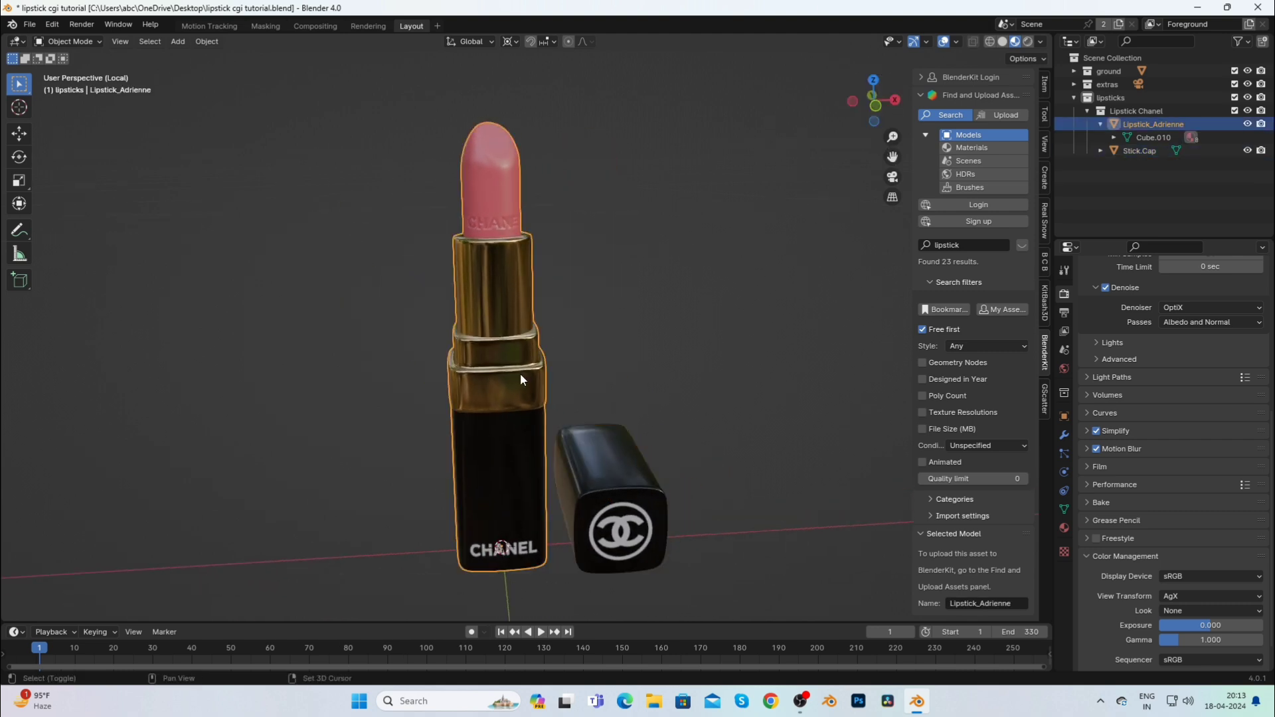
key("shift+s")
left_click(527, 418)
left_click(630, 465)
key("shift+s")
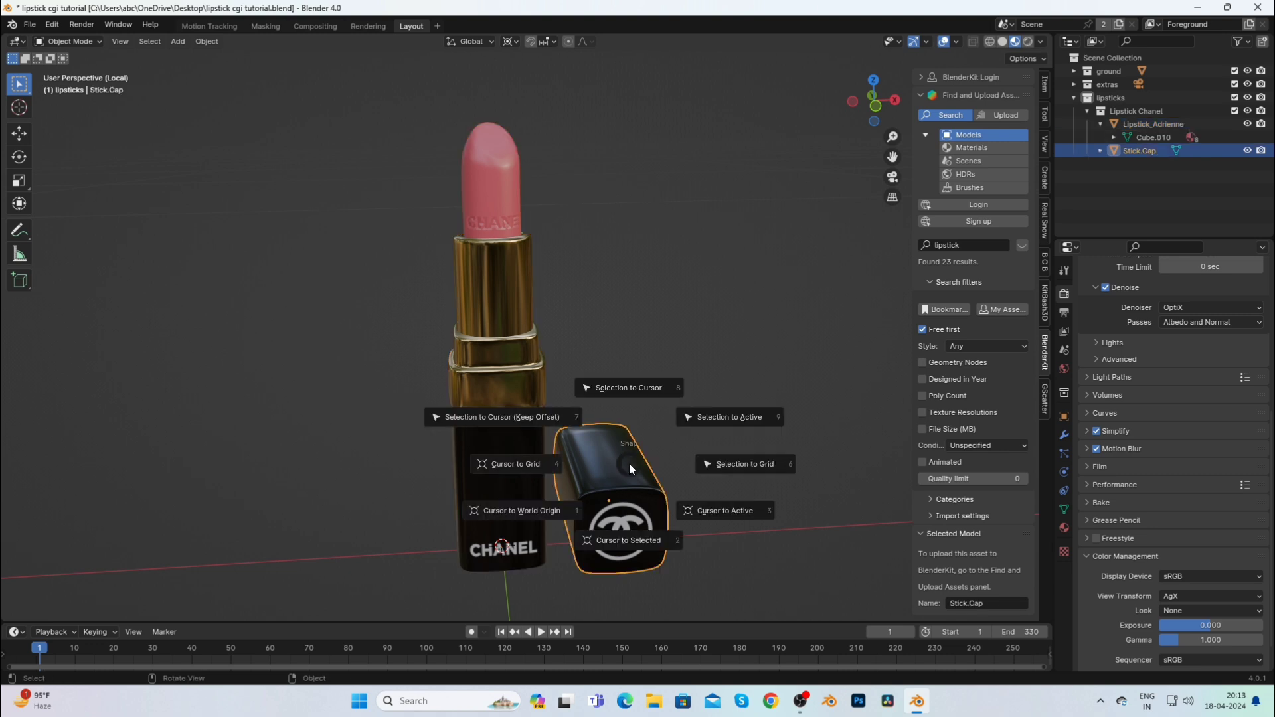
left_click(629, 391)
Rotate the cap 90 degrees about the X axis in the right orthographic view so it stands upright.
scroll(608, 430, "down", 3)
key("grave")
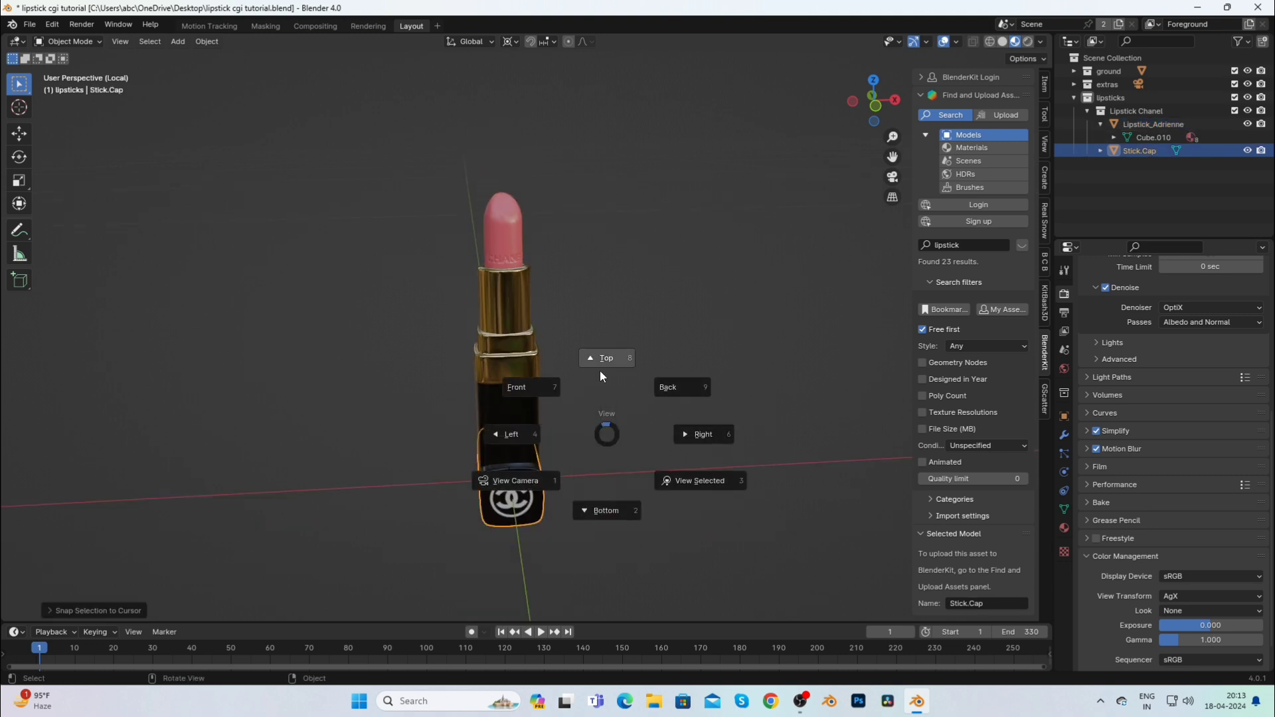
left_click(664, 430)
key("r")
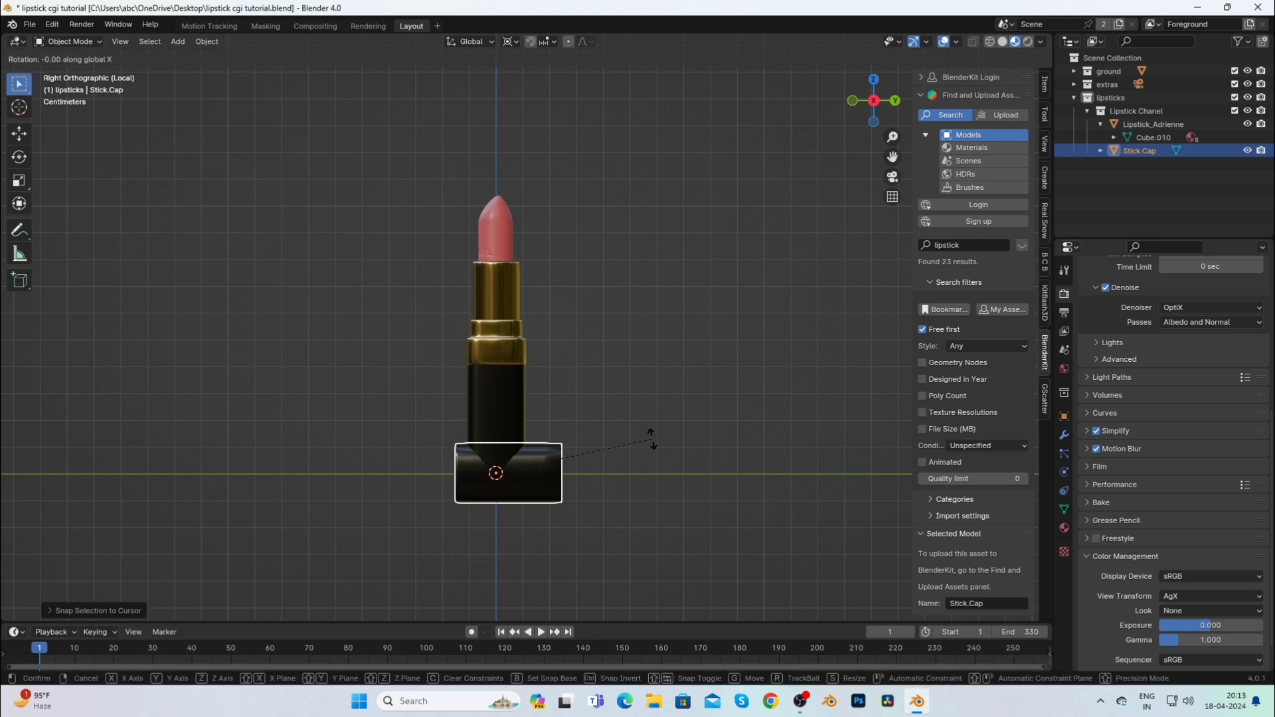
key("9")
key("0")
key("Return")
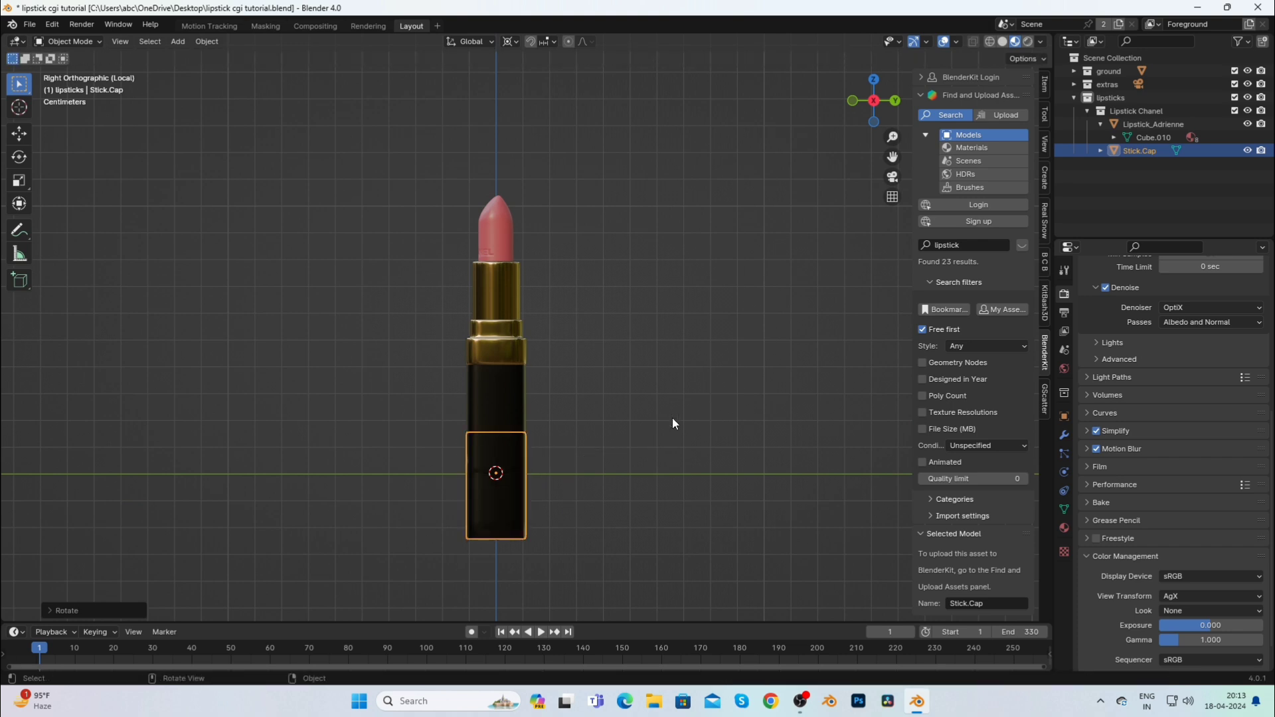
Move the cap up along the Z axis in front view so it sits over the gold cylinder.
left_click_drag(858, 102, 703, 269)
key("grave")
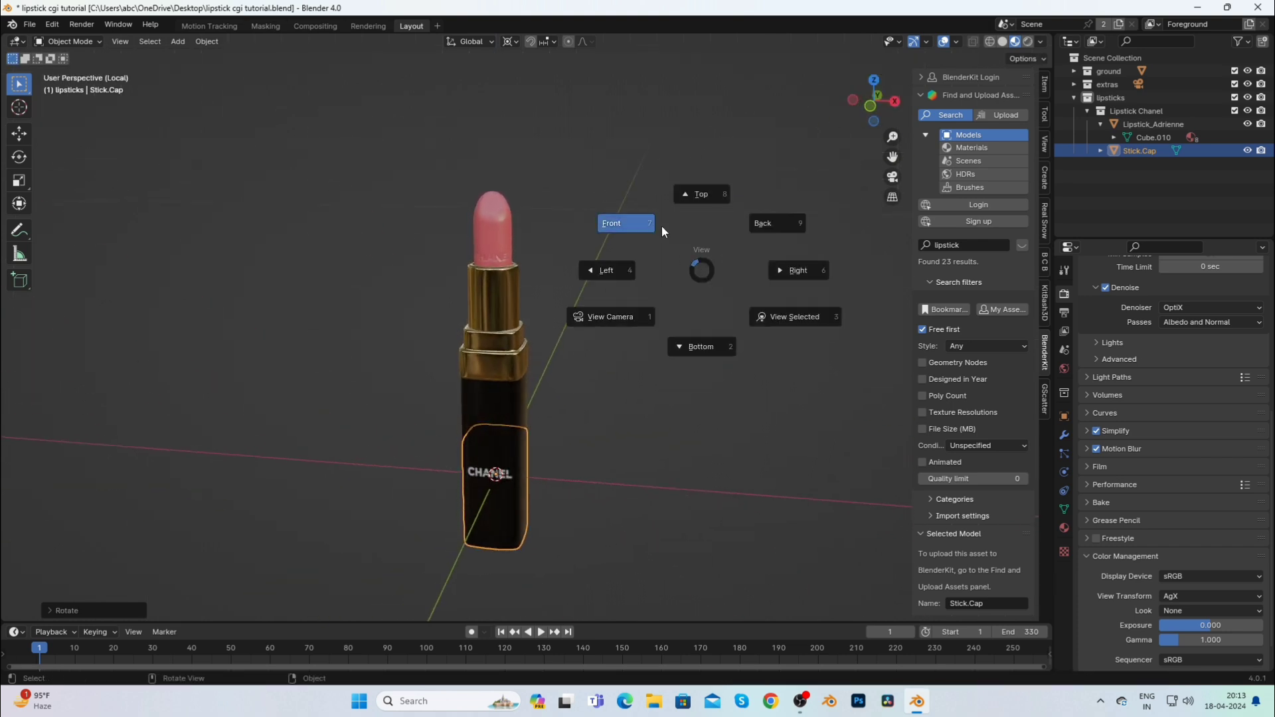
left_click(662, 226)
key("g")
key("z")
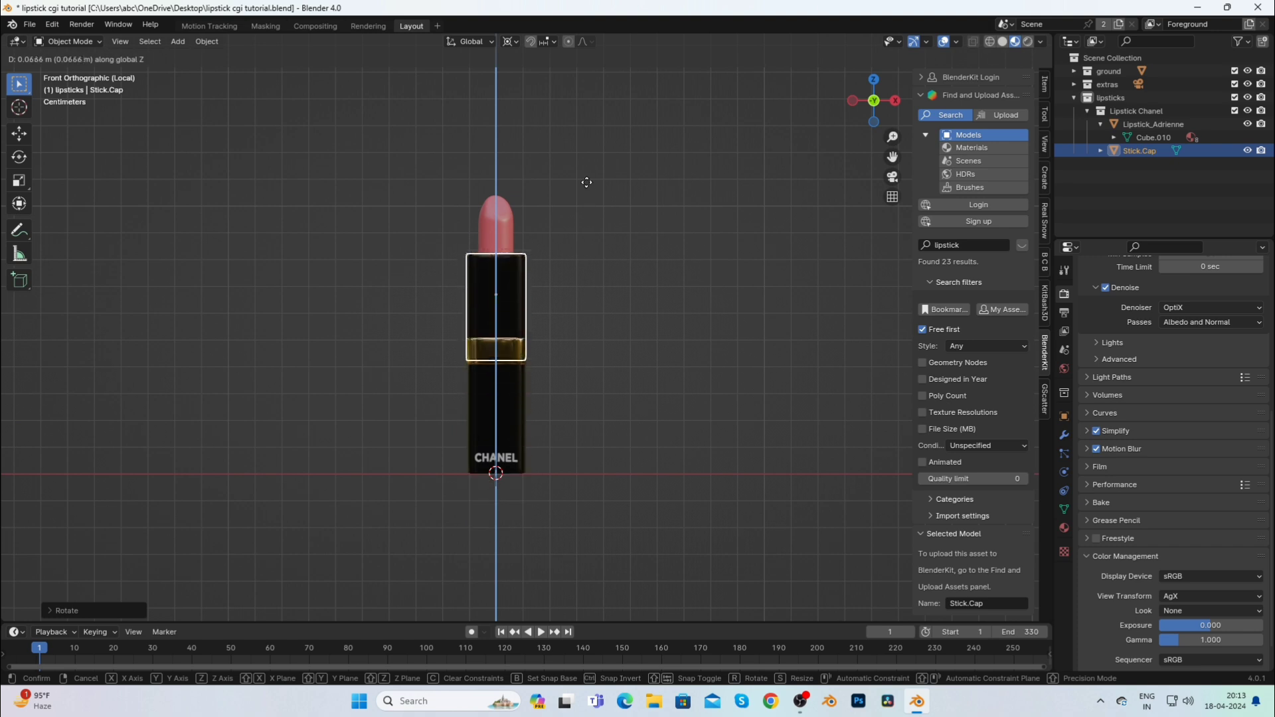
left_click(583, 145)
Change the viewport to solid shading and hide the cap to expose the lipstick stick.
scroll(676, 170, "up", 4)
left_click_drag(892, 157, 923, 273)
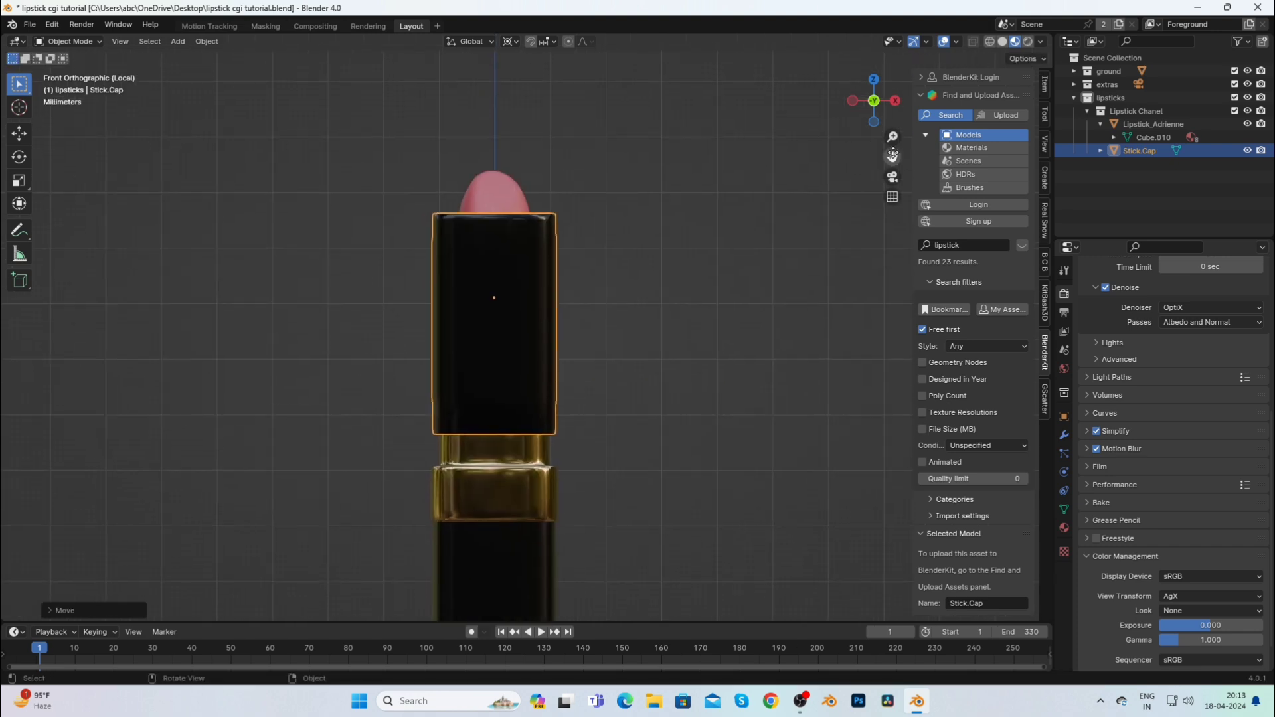
left_click(1002, 41)
left_click(504, 181)
scroll(543, 209, "up", 2)
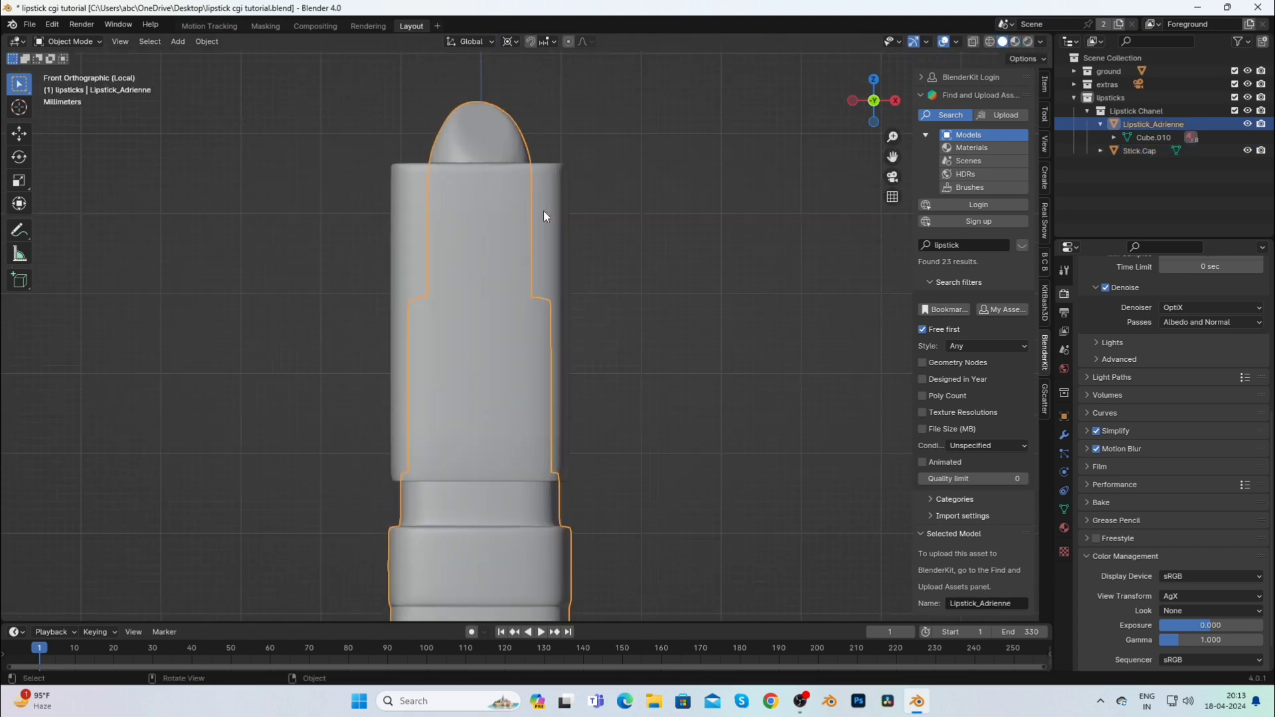
left_click(543, 213)
key("h")
In Edit Mode with X-ray on, lower the linked color stick mesh along Z until only its tip protrudes from the cylinder.
left_click(515, 199)
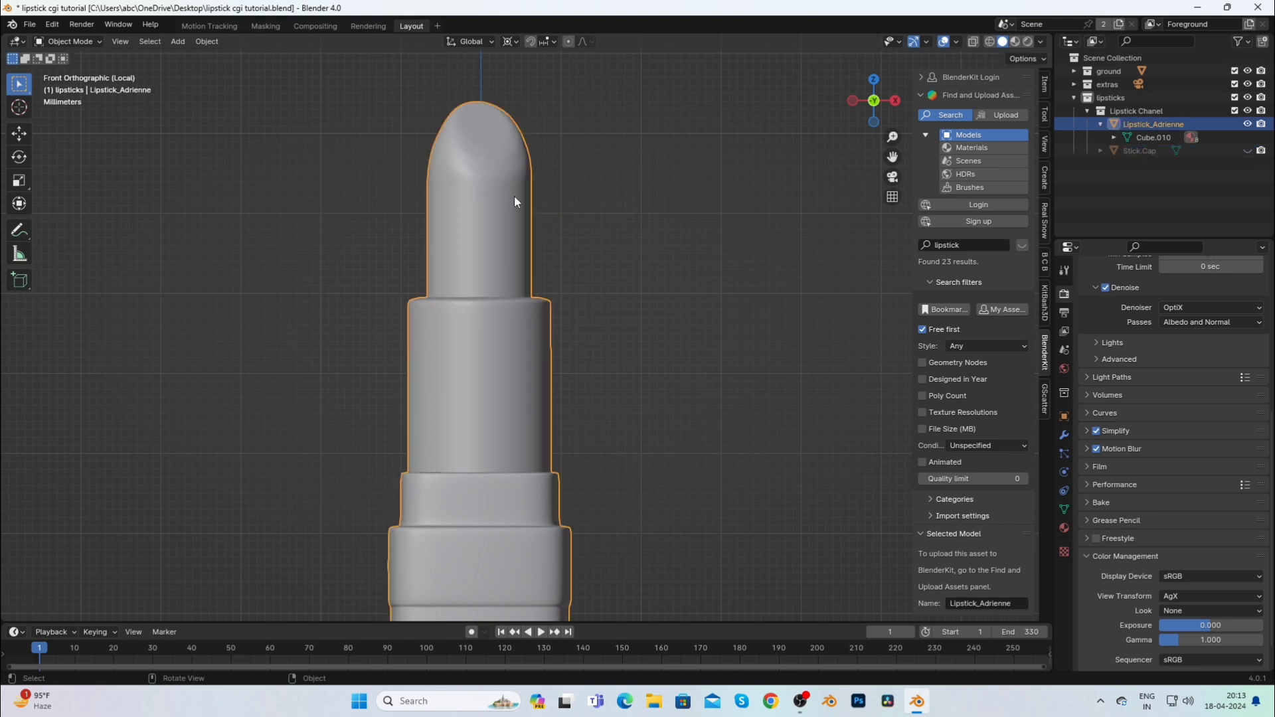
key("Tab")
left_click(972, 42)
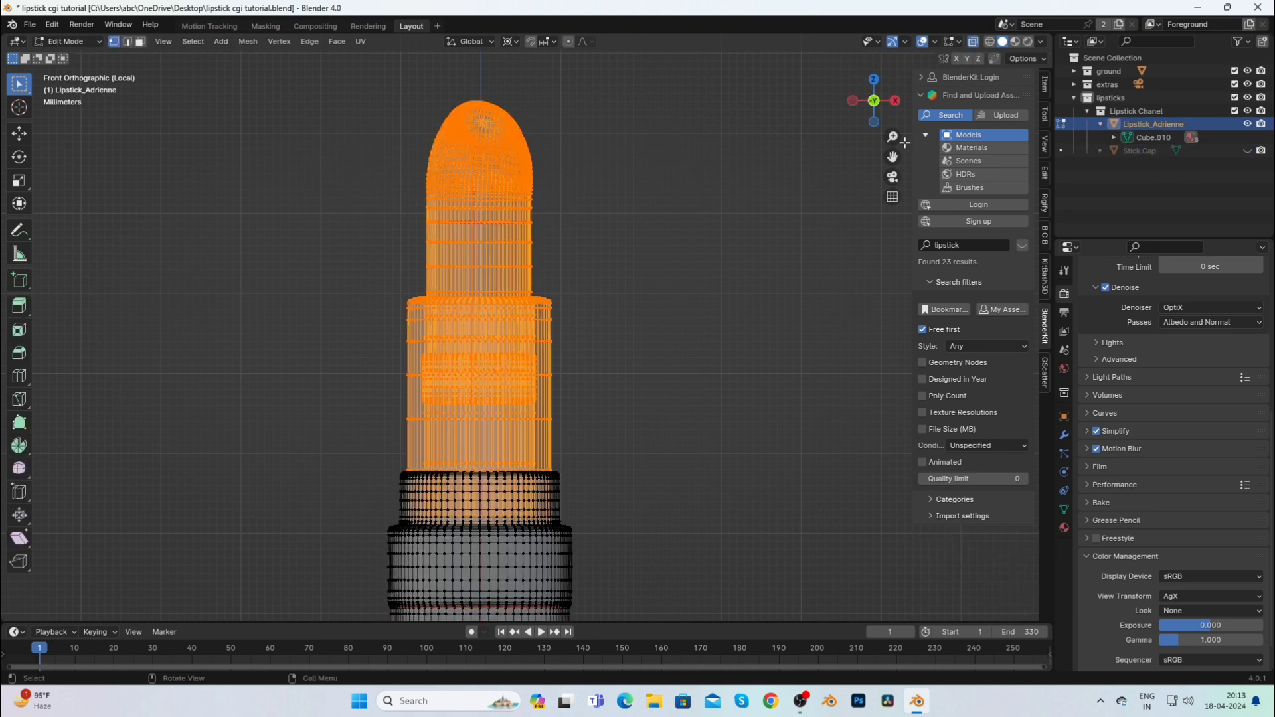
left_click_drag(892, 157, 903, 165)
key("alt+a")
key("ctrl+l")
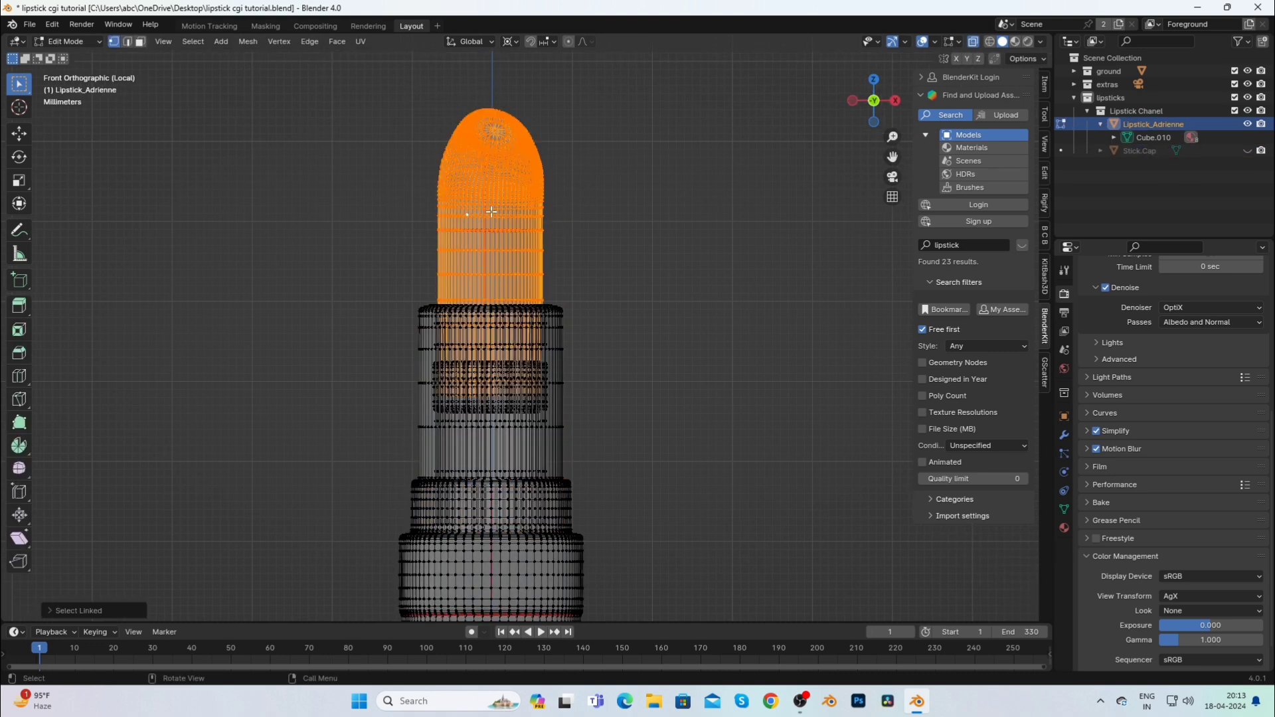
key("g")
key("z")
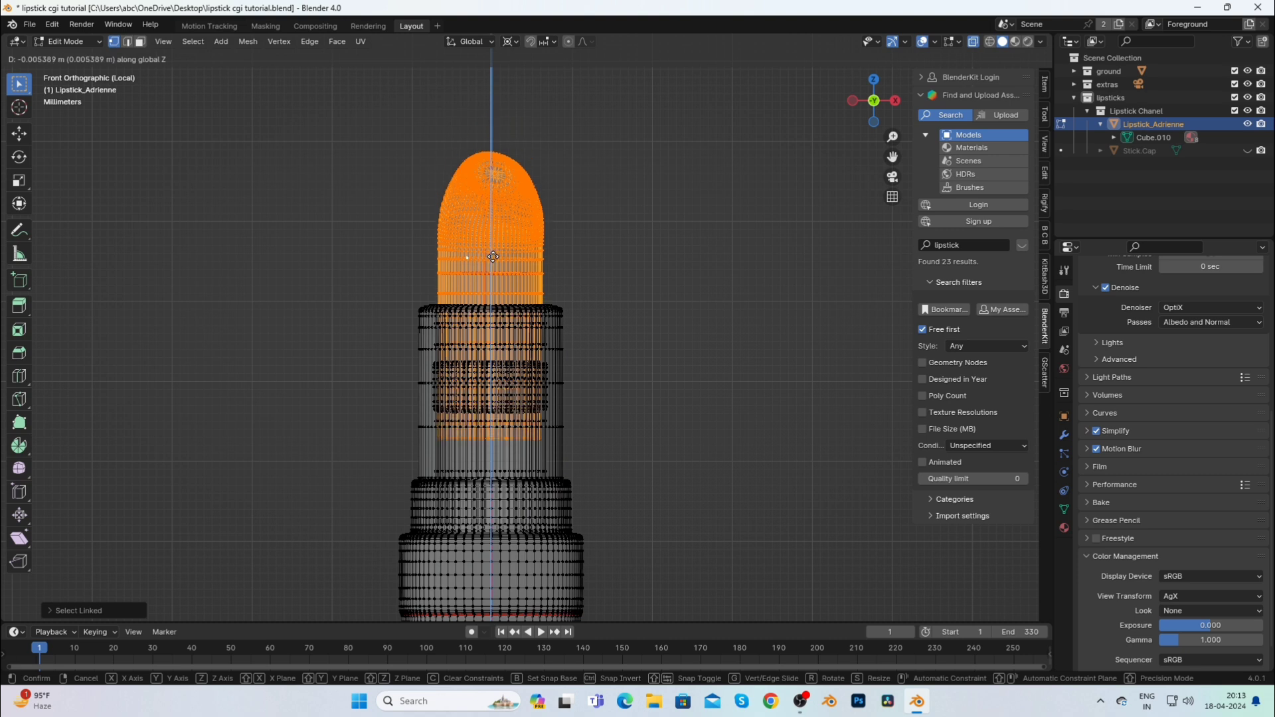
left_click(495, 346)
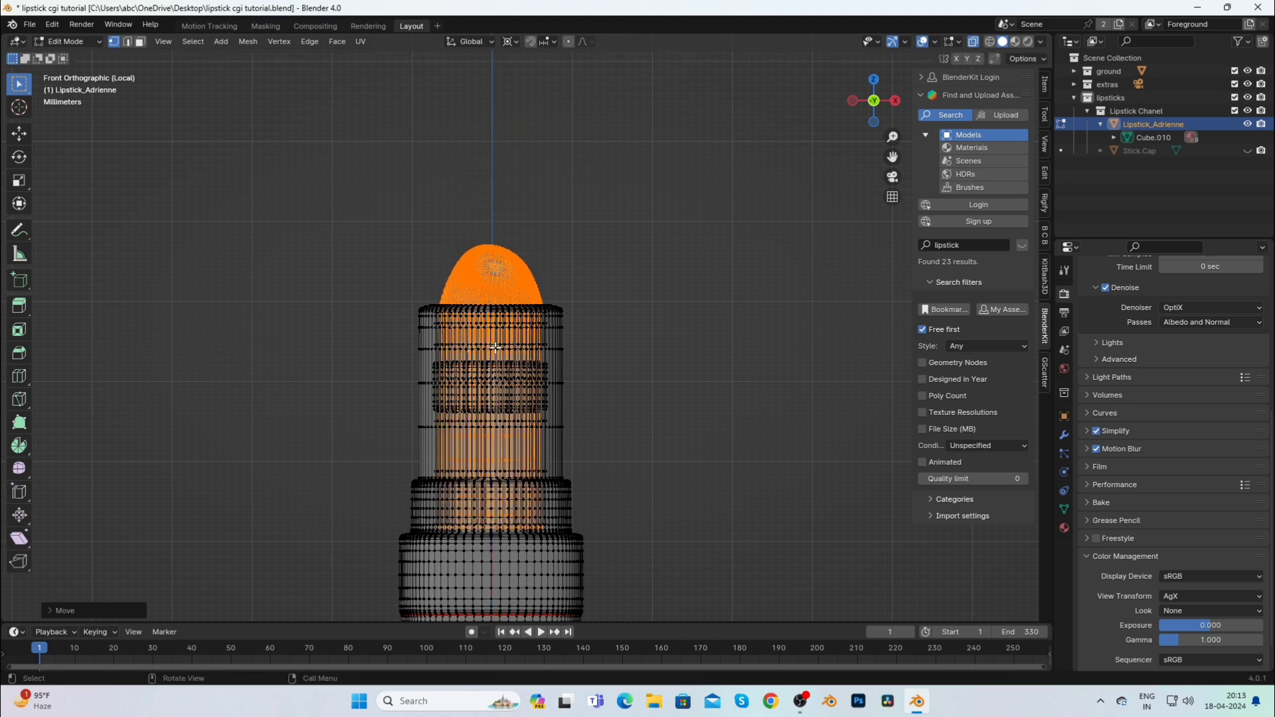
Unhide the cap in Object Mode and check with X-ray how it fits over the lowered stick.
left_click(973, 40)
left_click(93, 42)
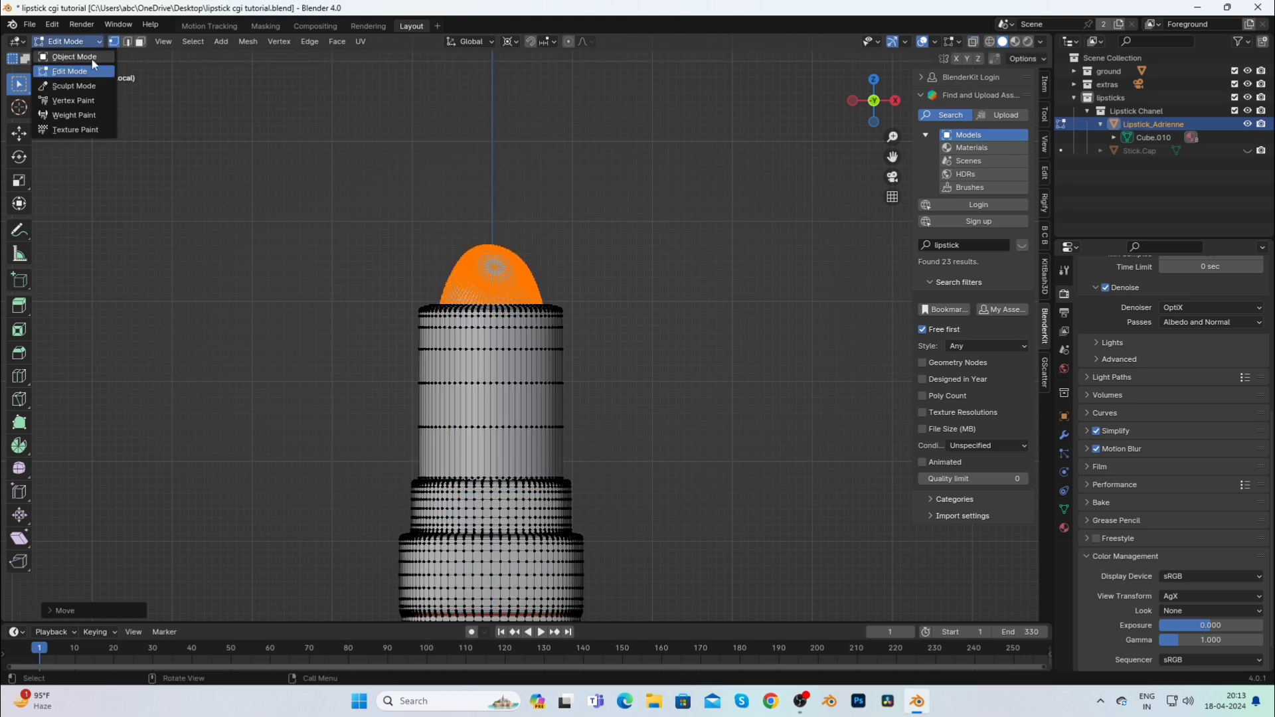
left_click(93, 54)
key("alt+h")
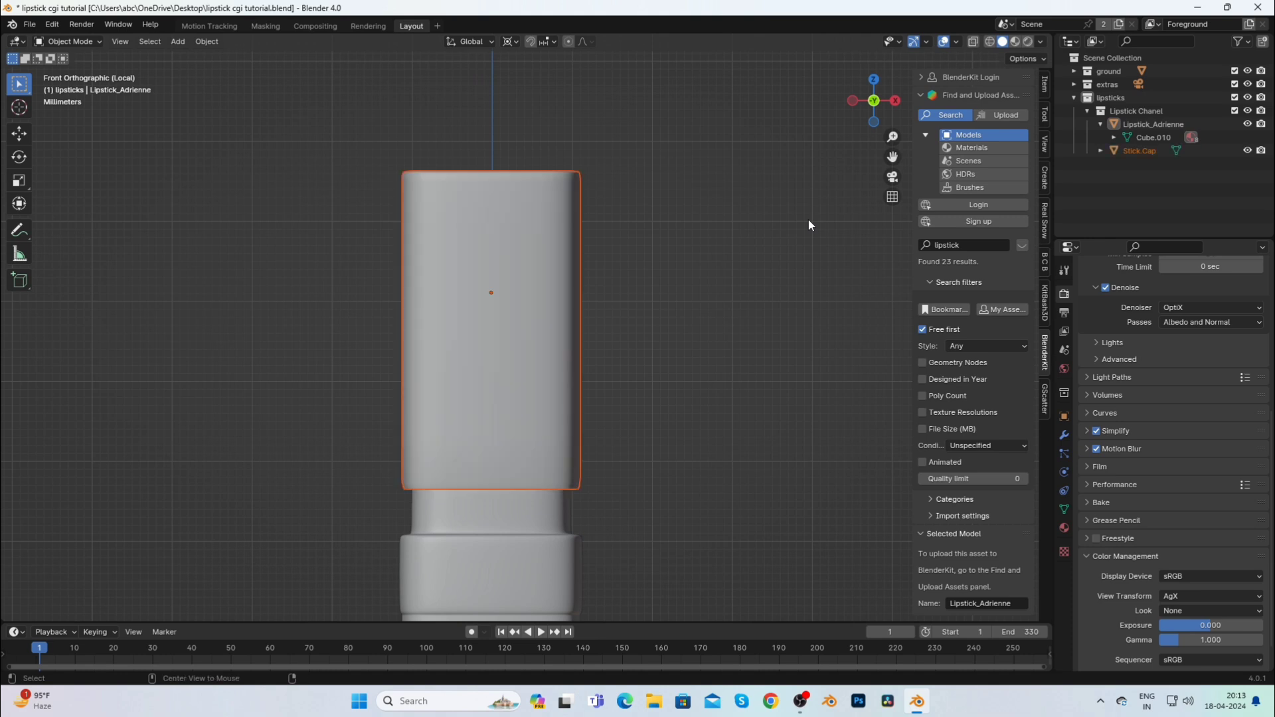
left_click(586, 294)
key("alt+z")
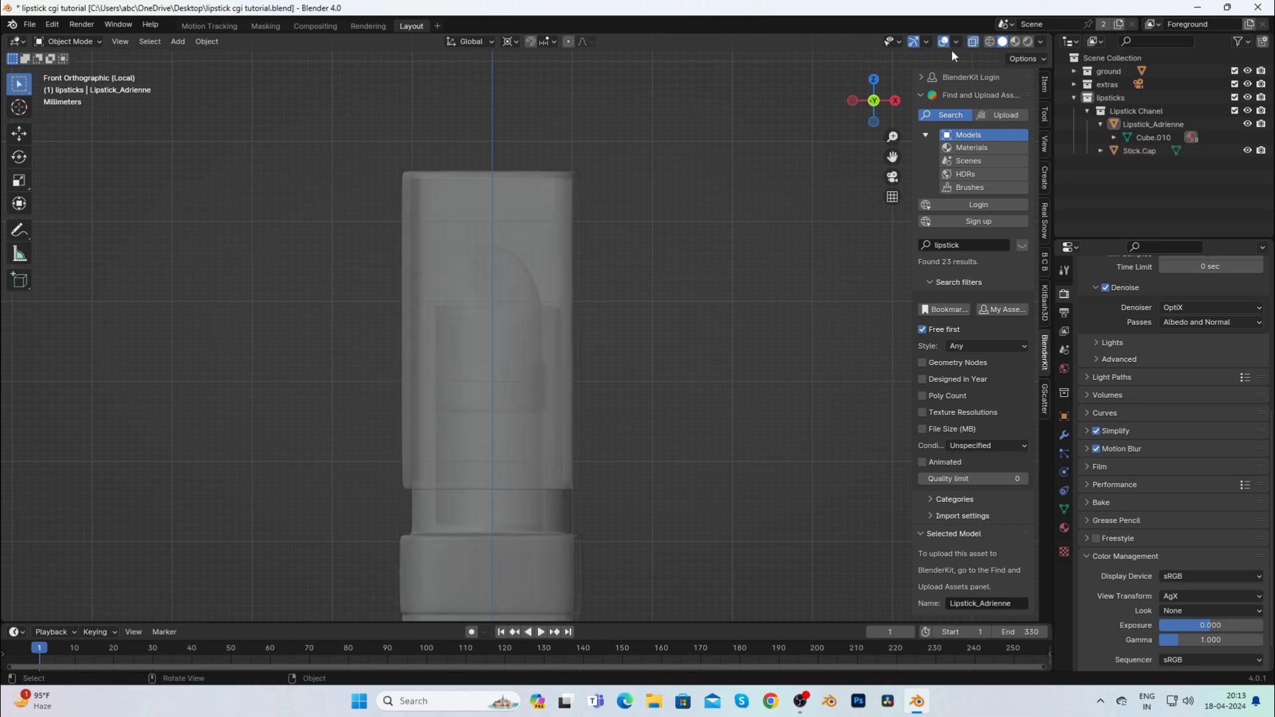
left_click(512, 332)
Scale the capped lipstick up by a factor of 10 in the camera view.
scroll(574, 383, "up", 1)
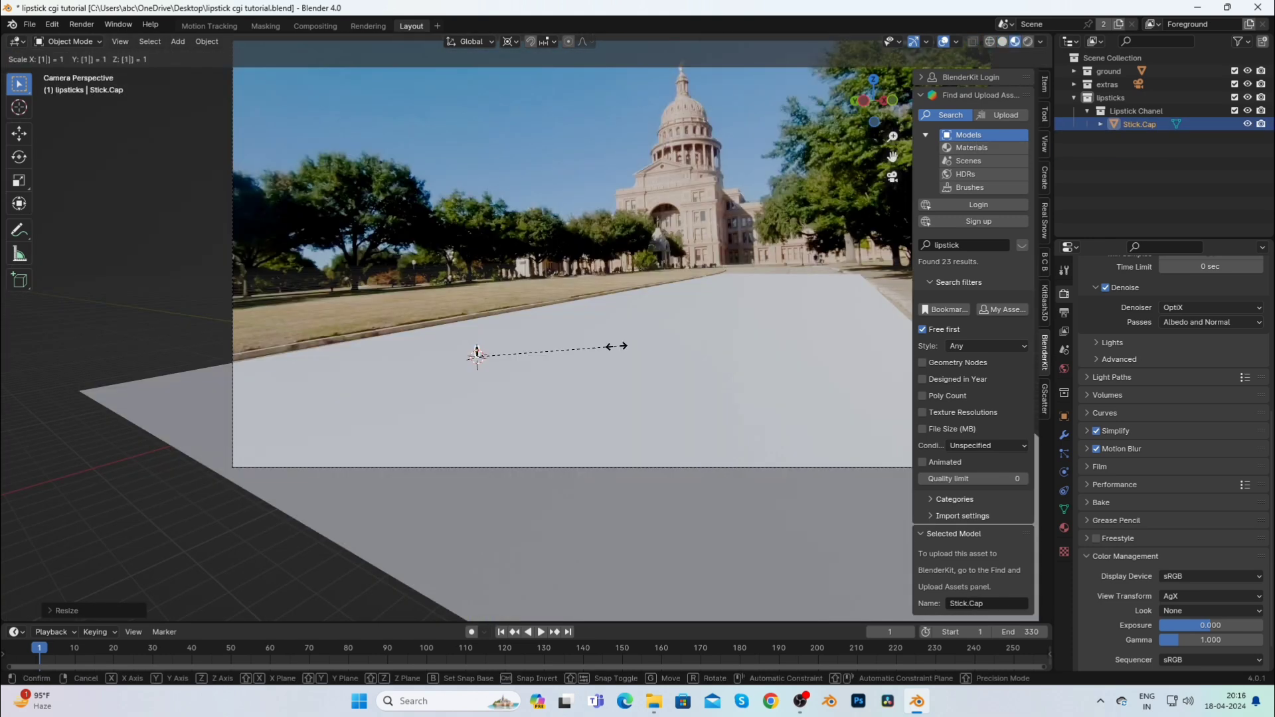
type("10")
key("Return")
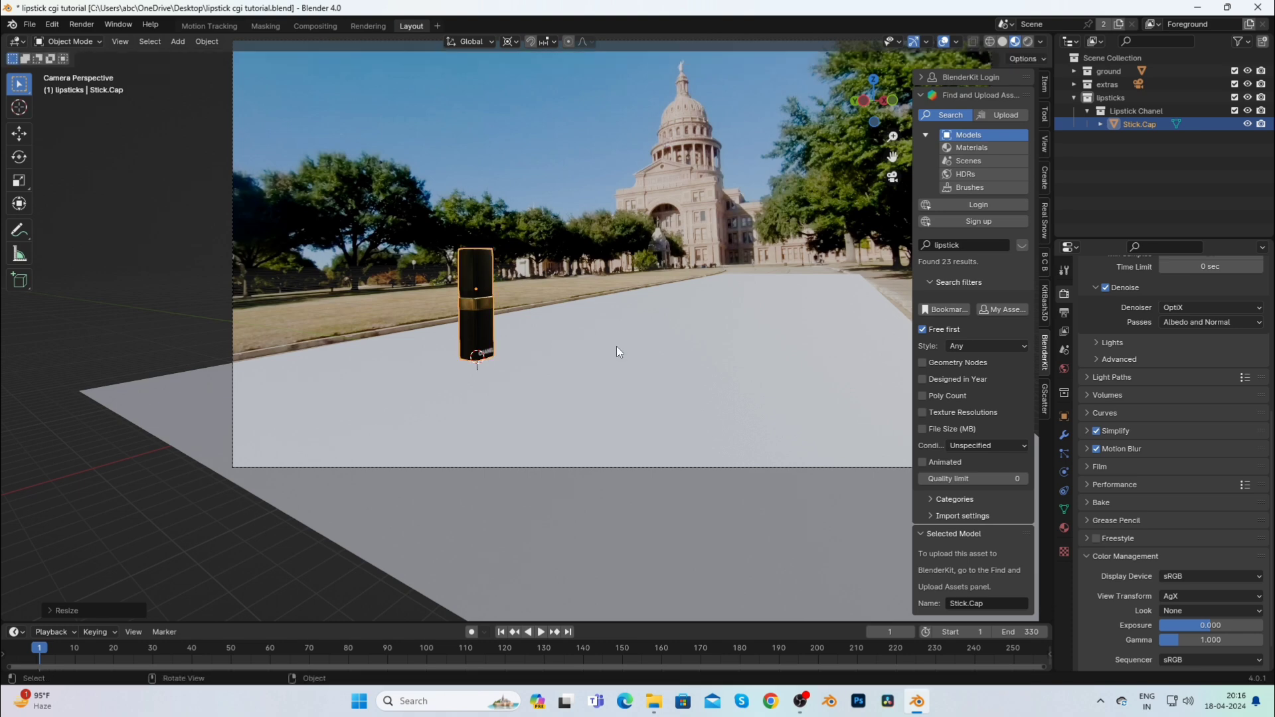
Scale the capped lipstick up by a further factor of about 2.6 in the camera view.
scroll(616, 345, "down", 4)
scroll(616, 345, "up", 3)
key("s")
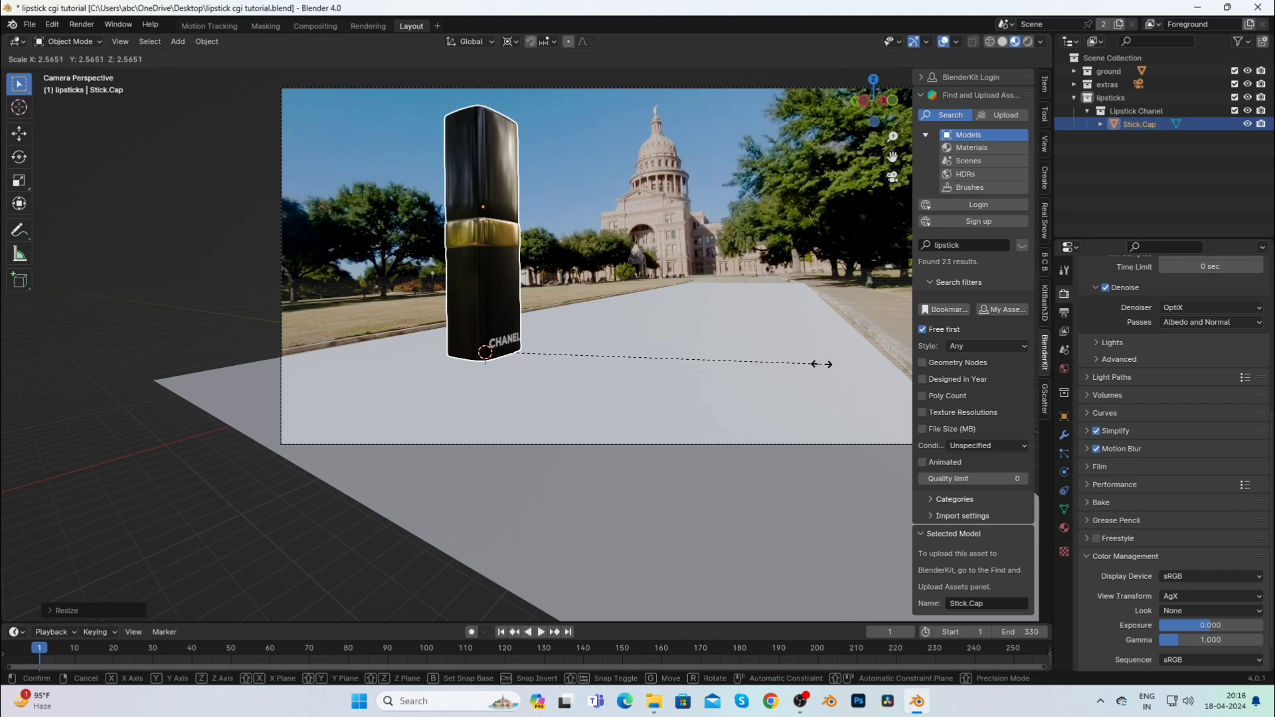
left_click(820, 365)
Preview the enlarged lipstick in rendered shading, inspect its base on the road, and hide the viewport sidebar.
left_click(1029, 41)
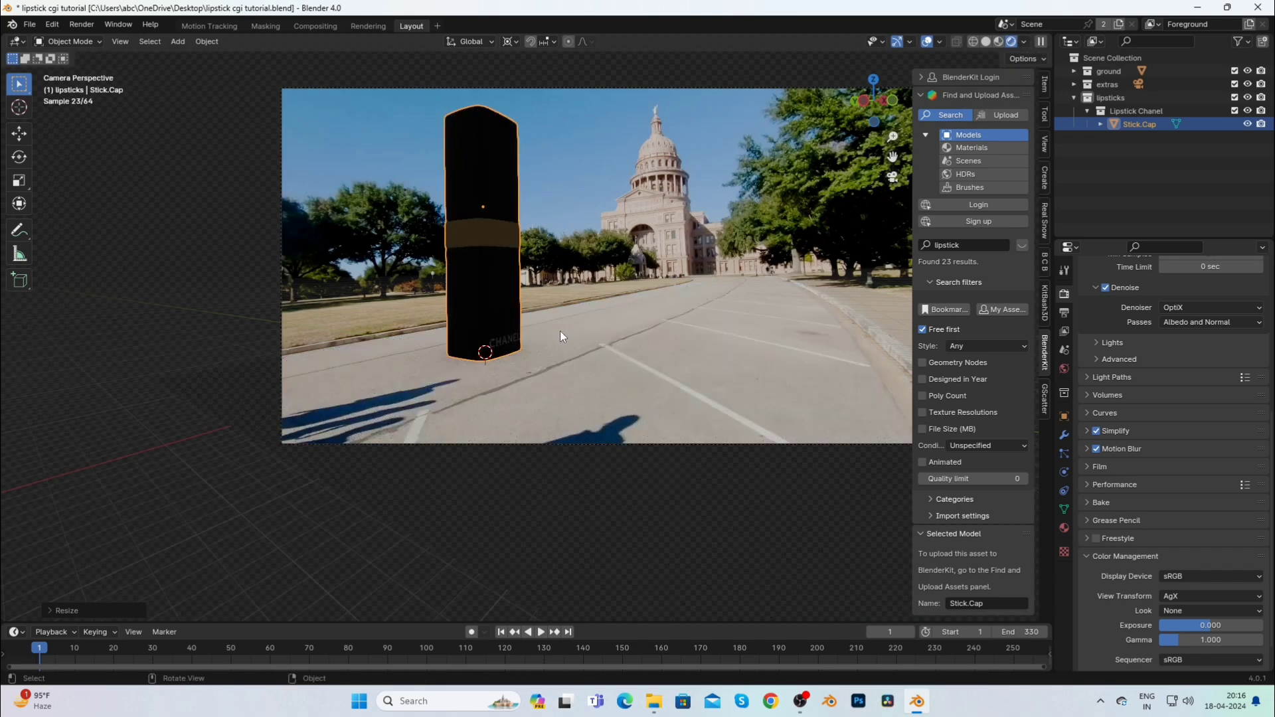
left_click(603, 277)
scroll(521, 250, "up", 2)
scroll(522, 250, "up", 2)
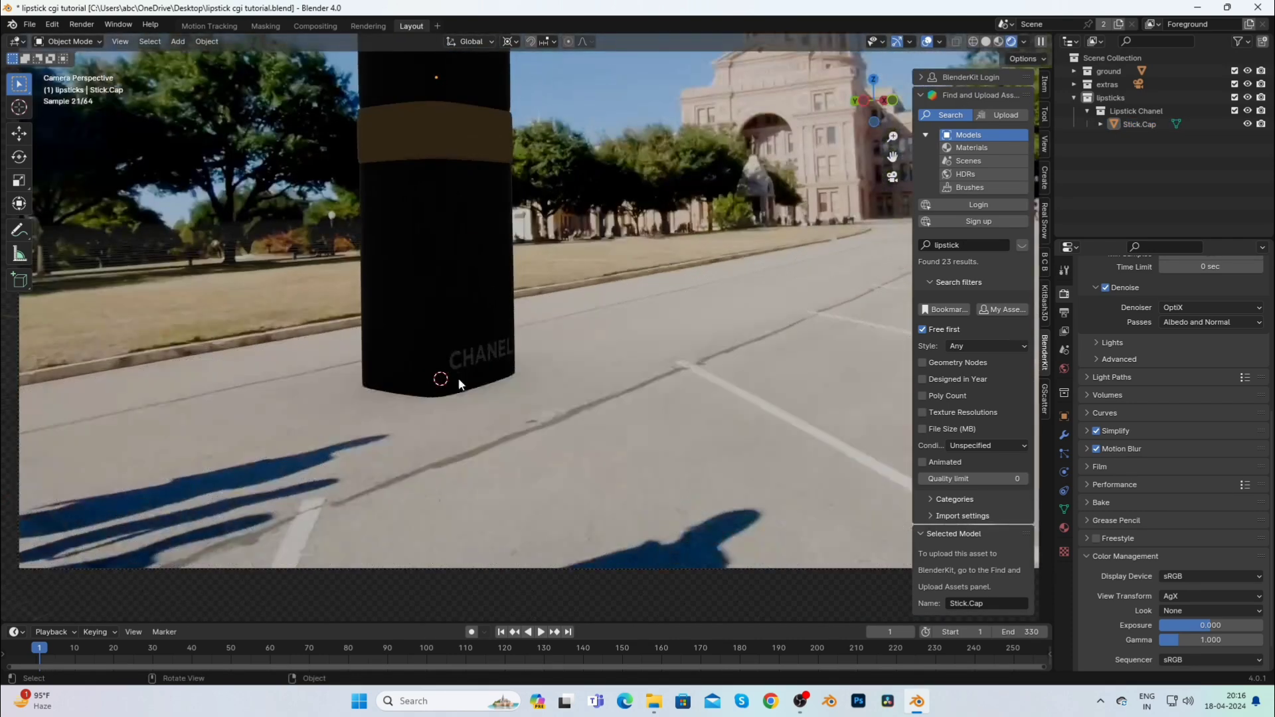
scroll(490, 333, "down", 3)
left_click(606, 364)
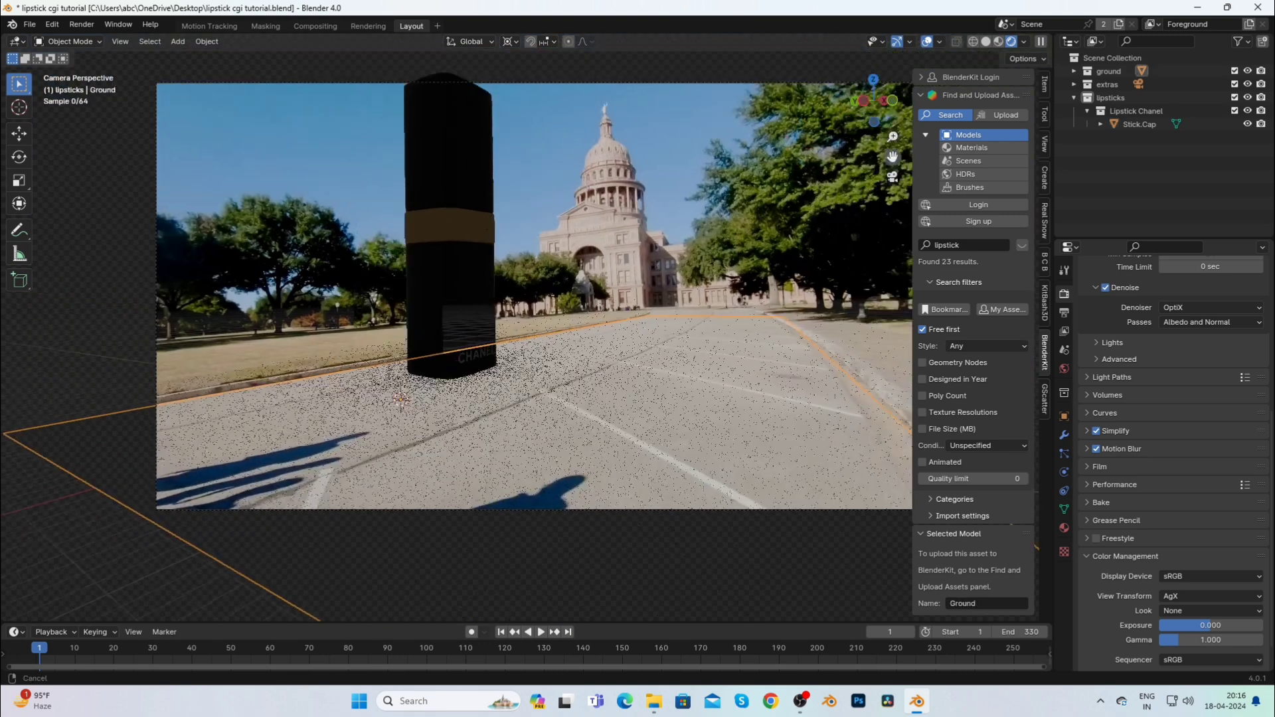
left_click_drag(892, 156, 861, 169)
key("n")
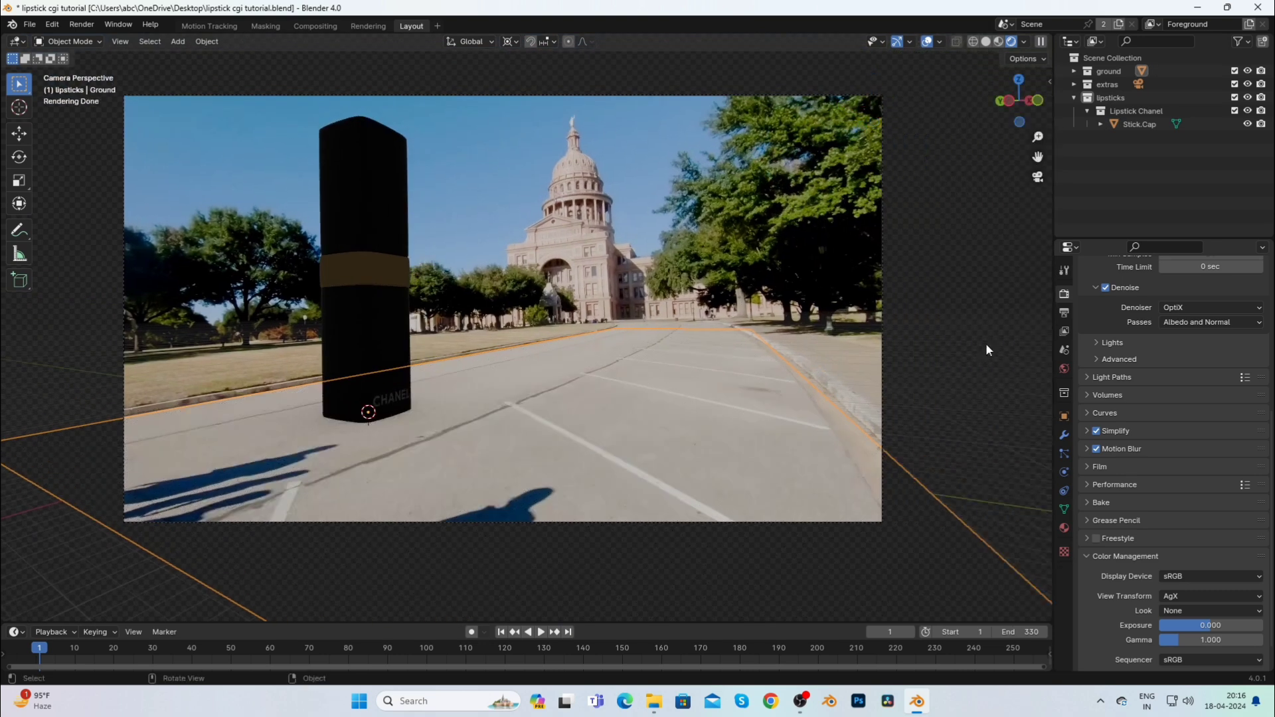
Light the world with an Environment Texture using alps_field_4k.hdr from the Free HDRI folder, at strength 0.9.
left_click(1063, 369)
left_click(1159, 375)
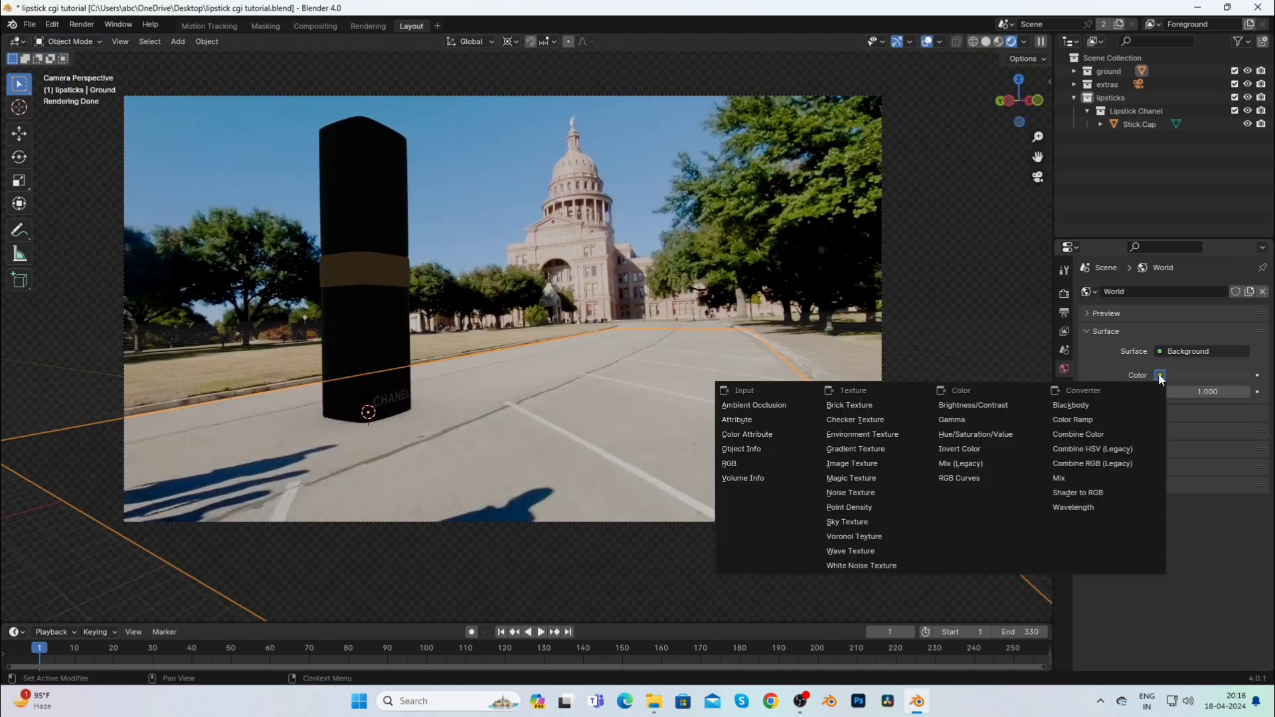
left_click(907, 434)
left_click(1209, 392)
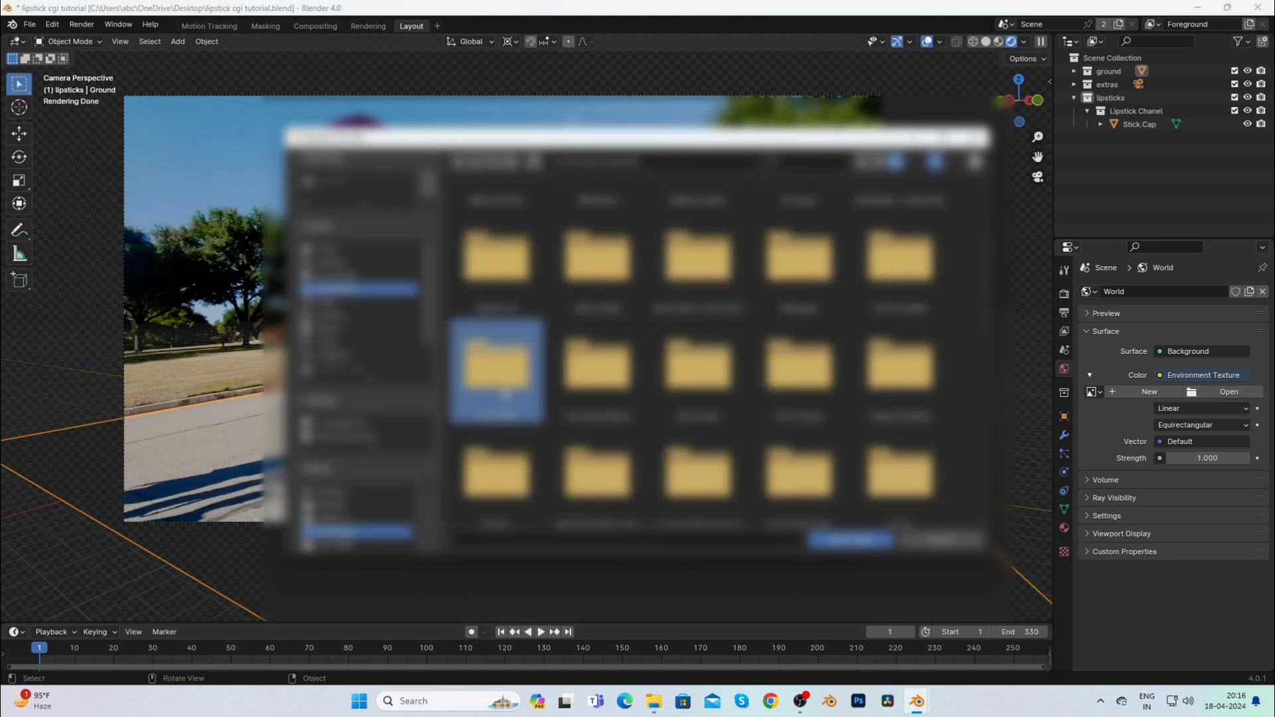
double_click(497, 362)
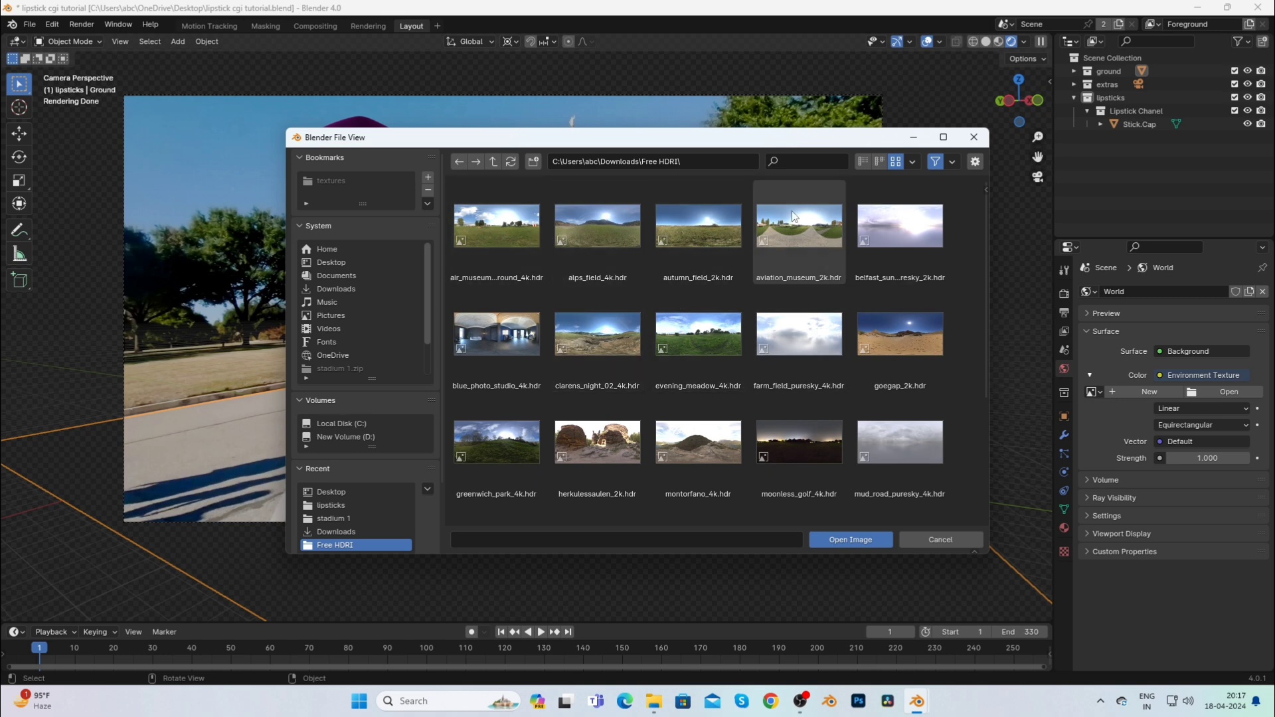
left_click(591, 254)
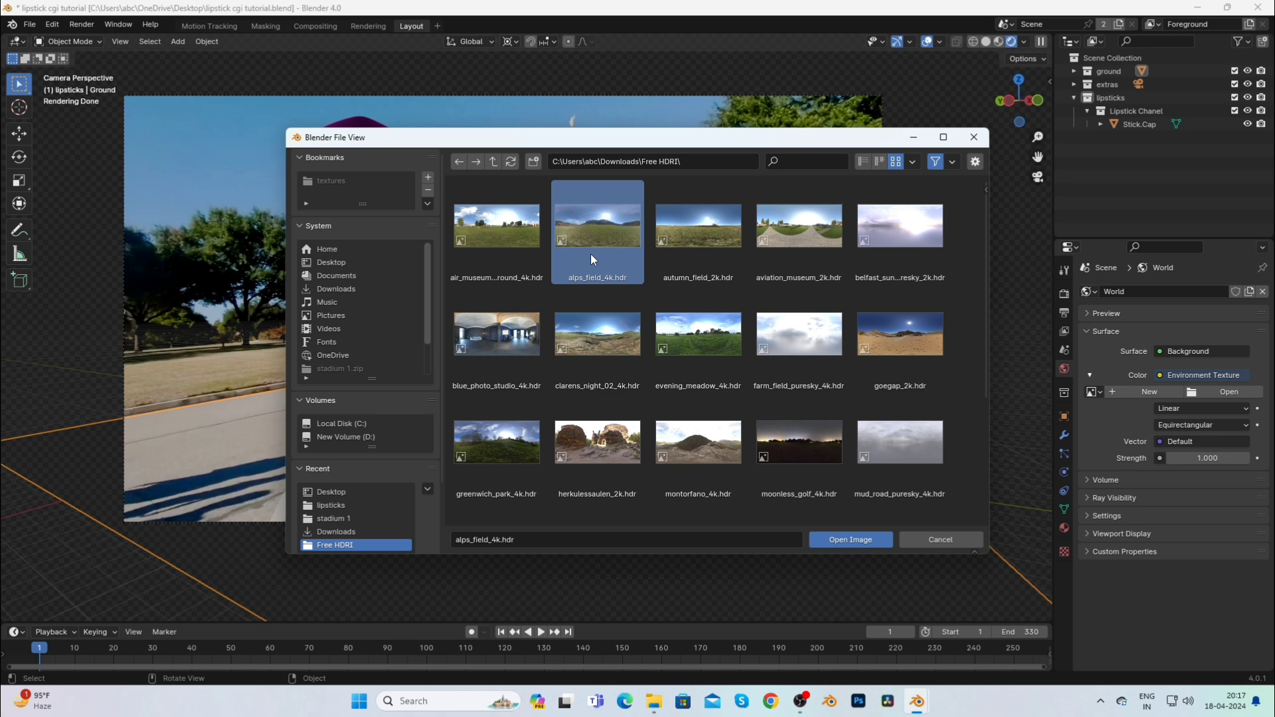
left_click(842, 540)
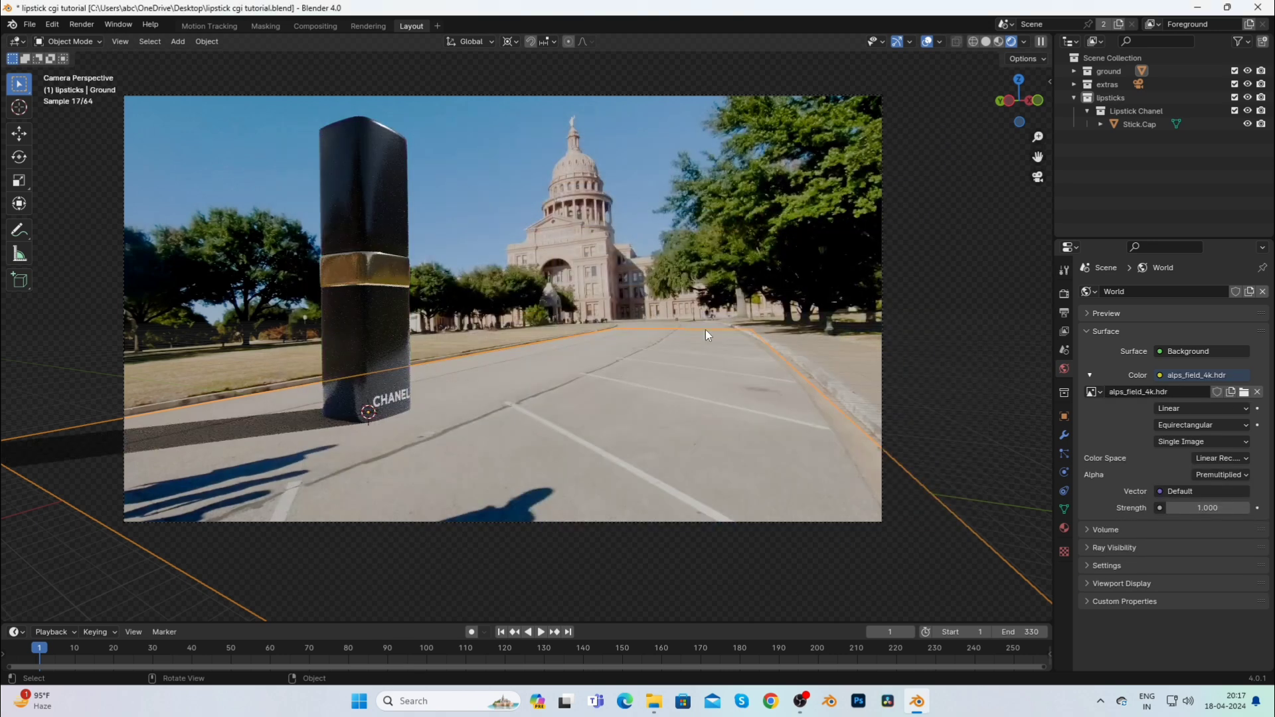
middle_click_drag(456, 281, 466, 295, "shift")
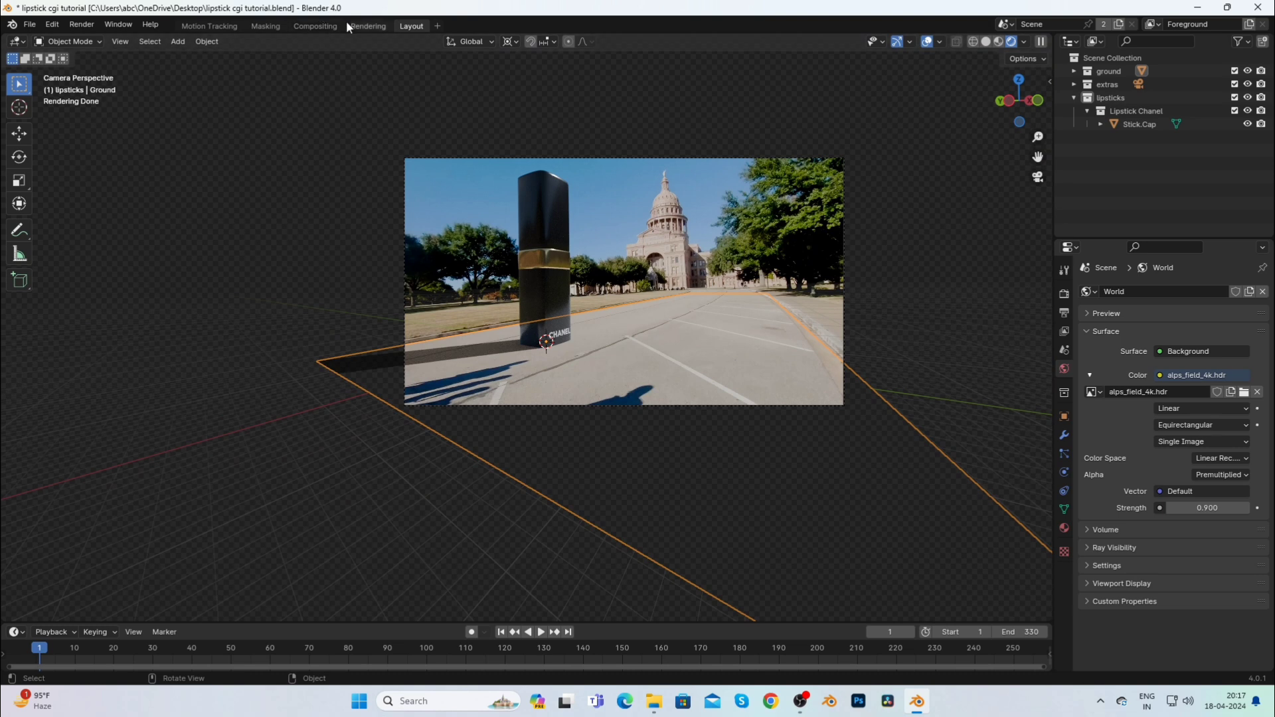
Add a Shading workspace and show its camera viewport in rendered shading.
left_click(440, 26)
mouse_move(452, 50)
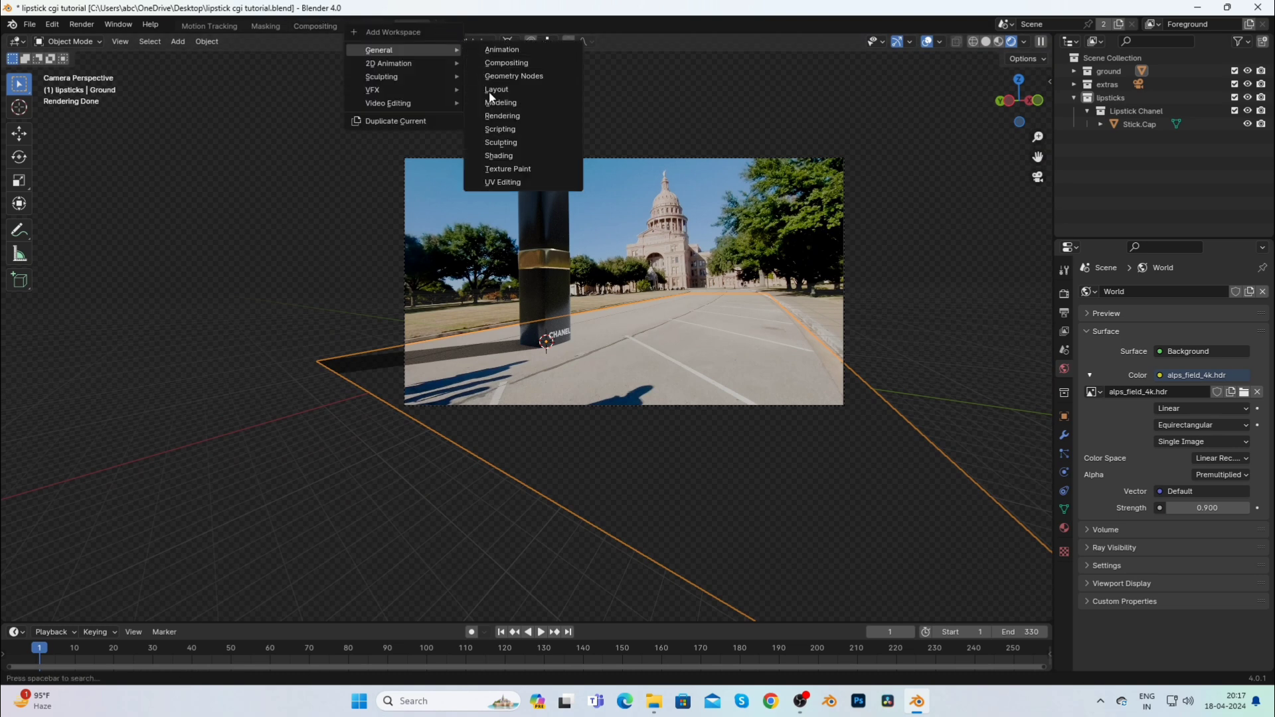
left_click(508, 155)
left_click(1038, 177)
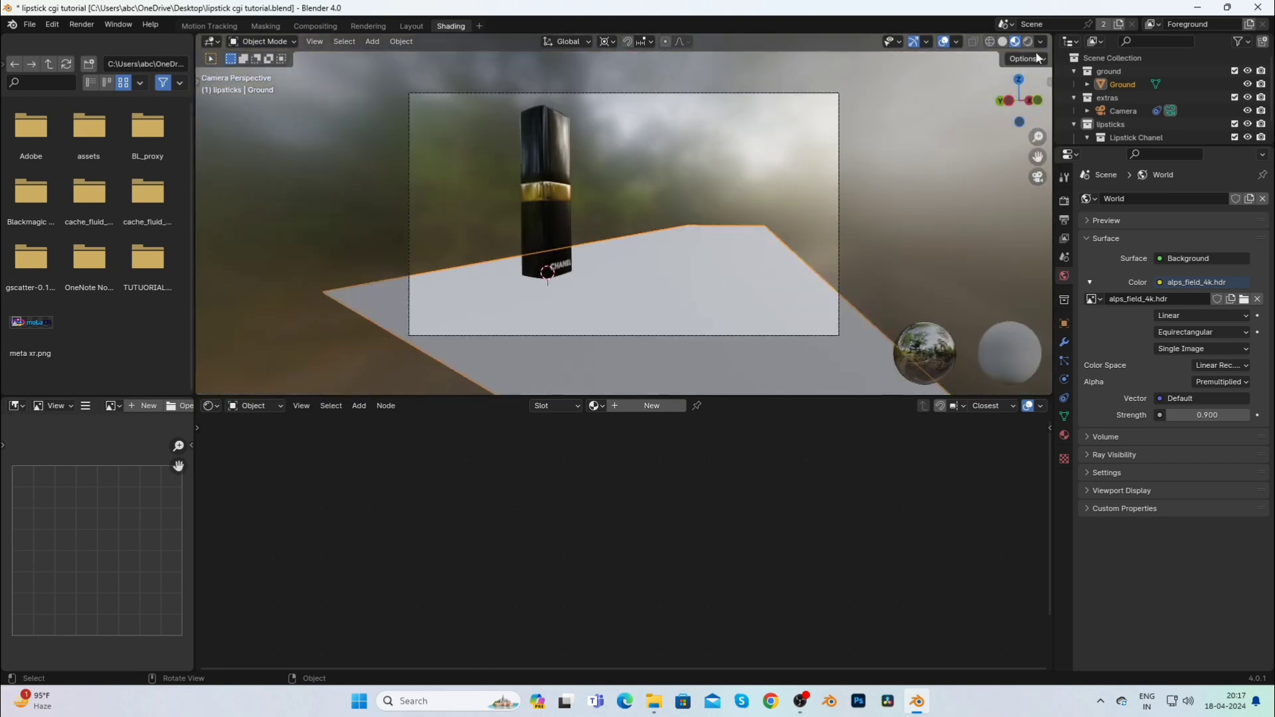
left_click(1027, 41)
scroll(592, 256, "up", 2)
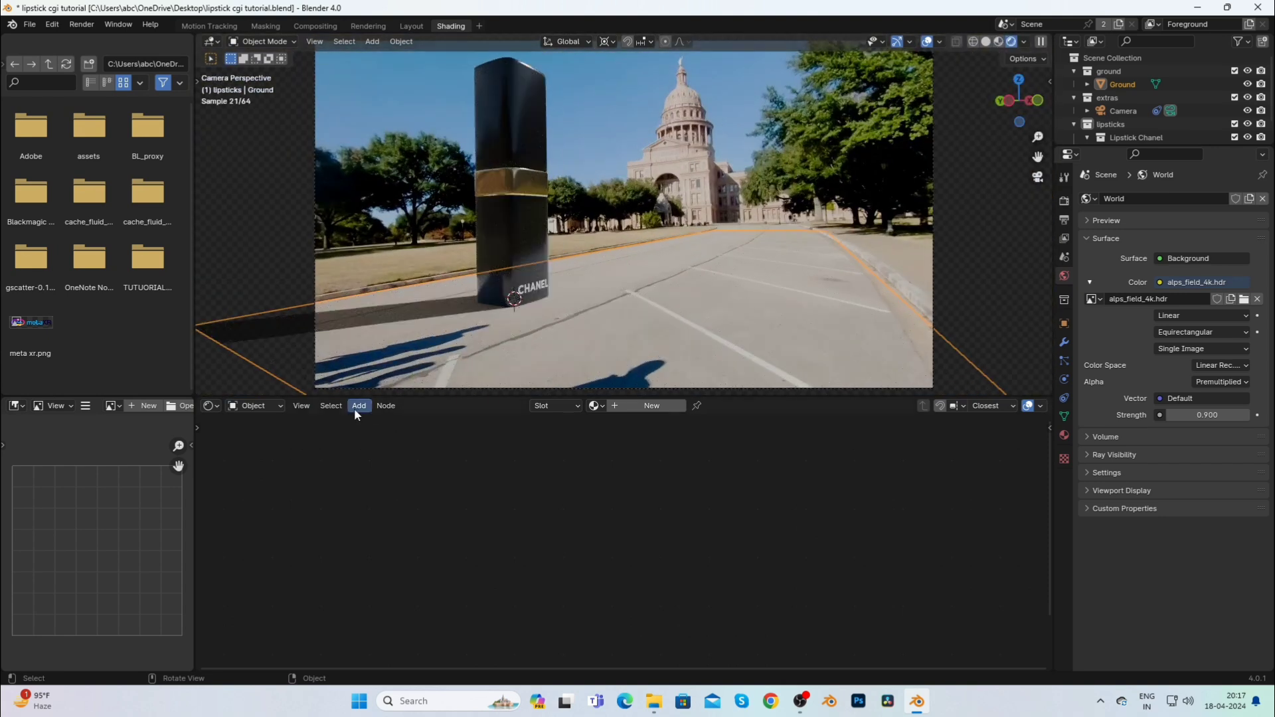
Show the World node tree in the shader editor and add Texture Coordinate and Mapping nodes to the environment texture.
left_click(255, 412)
left_click(256, 452)
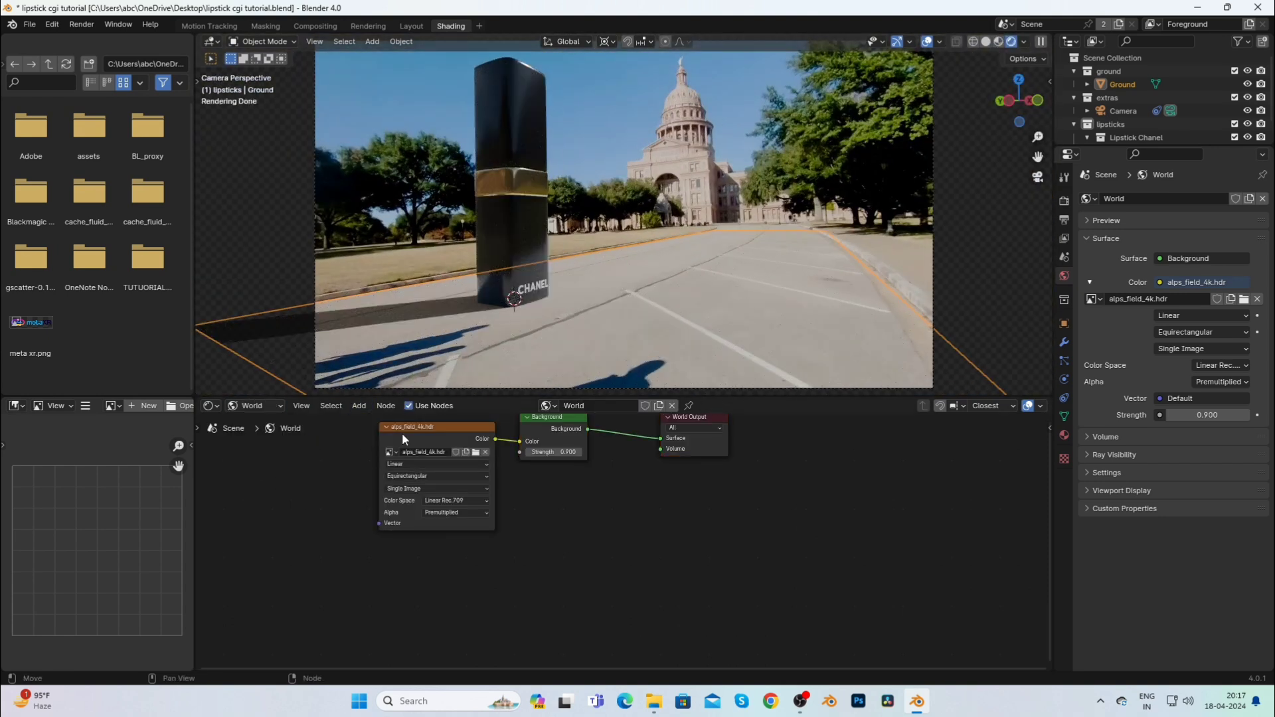
key("ctrl+t")
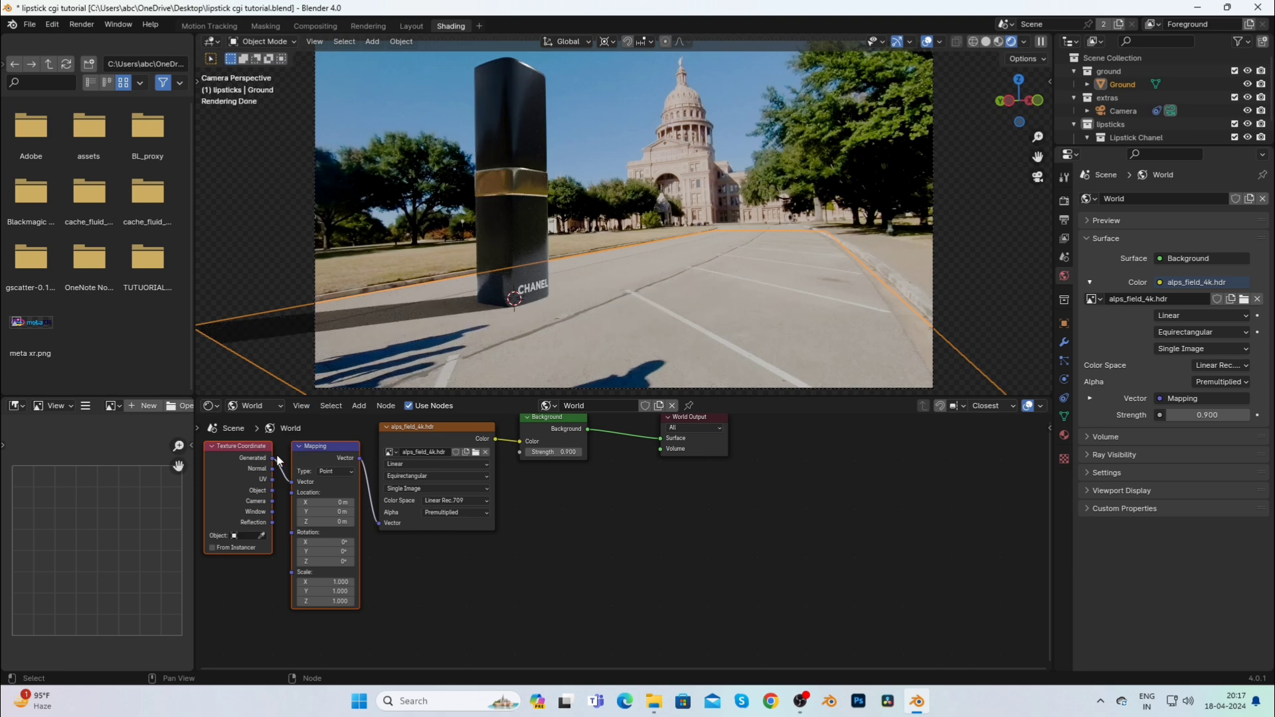
Check in the add-on preferences, filtered by "node", whether Node Wrangler is enabled.
left_click(51, 24)
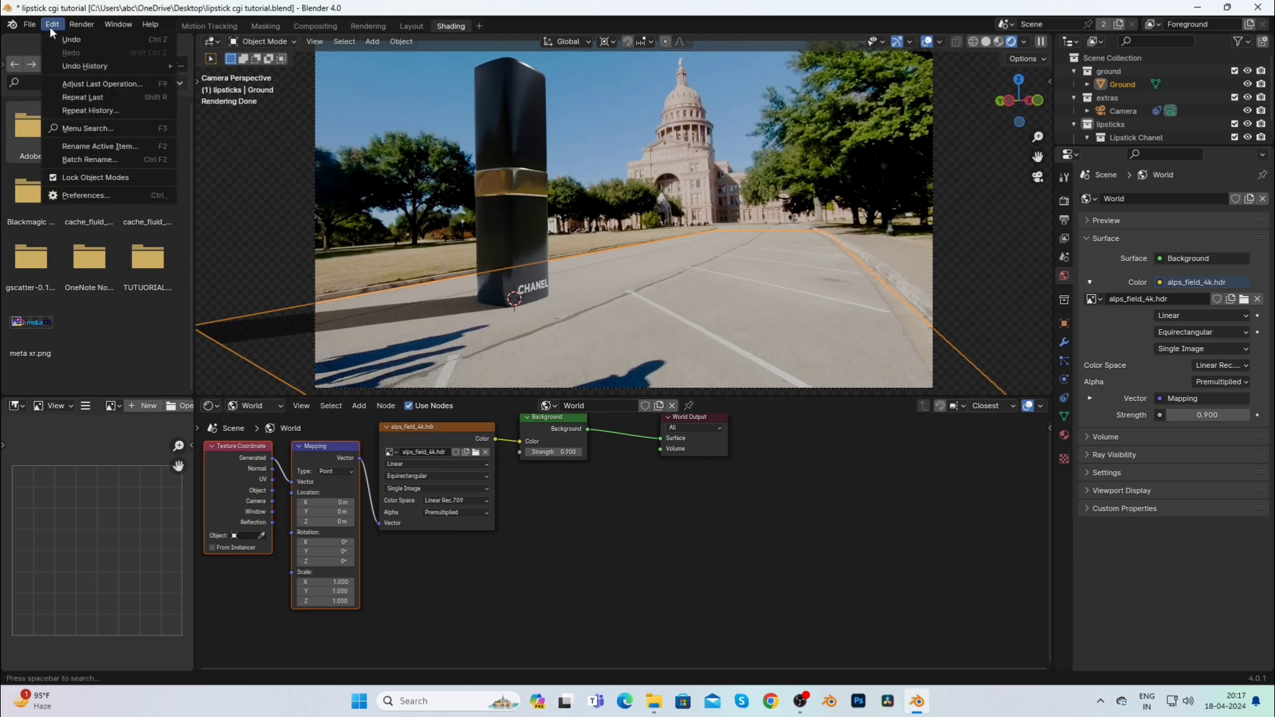
left_click(67, 195)
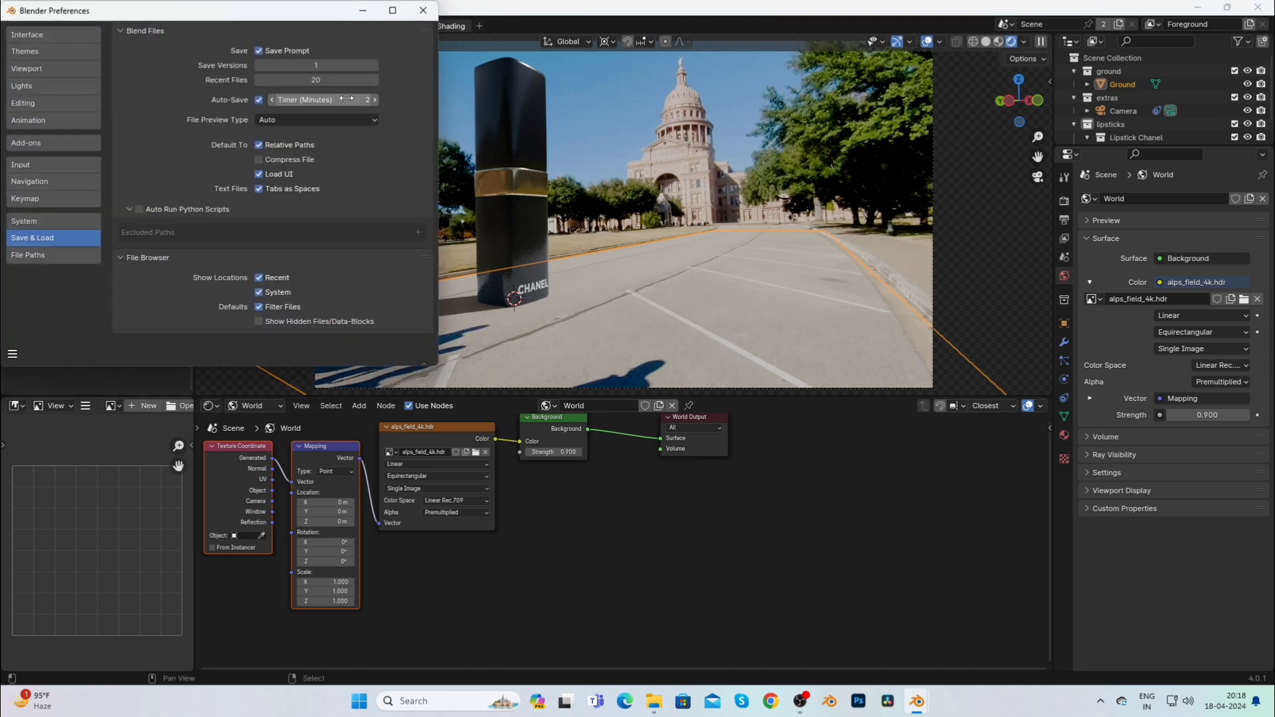
left_click(33, 142)
type("node")
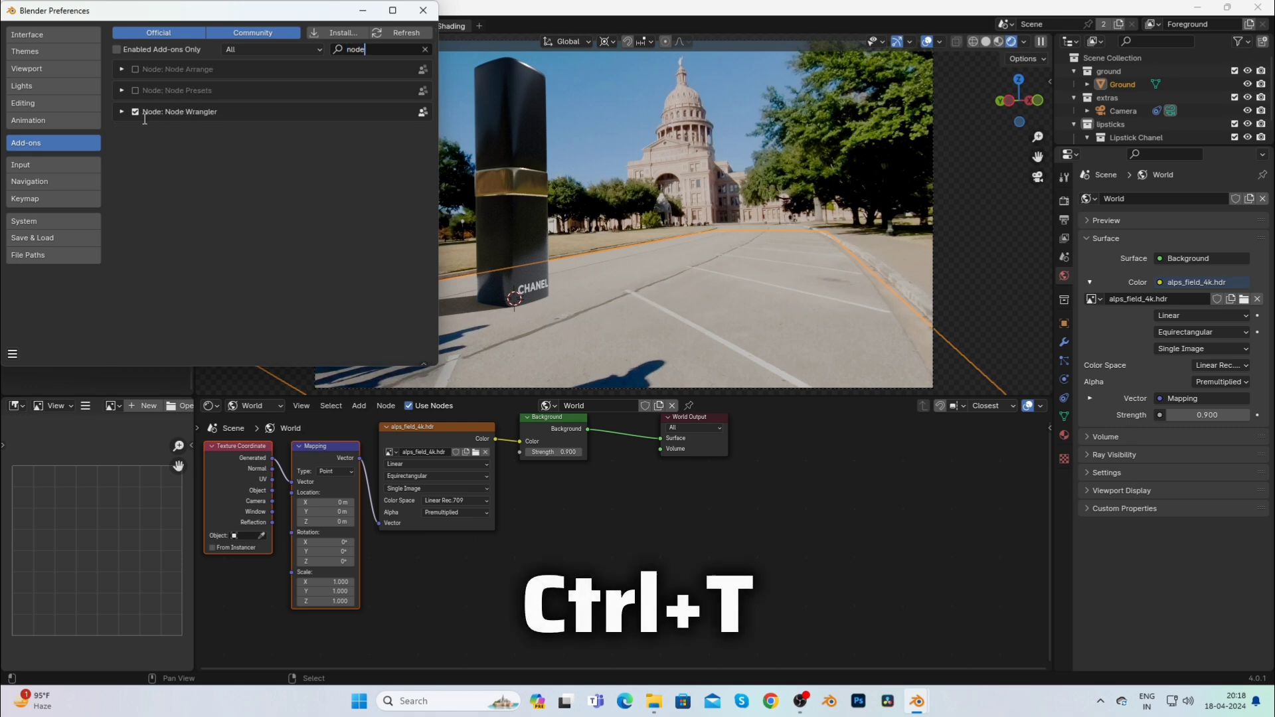
left_click(432, 19)
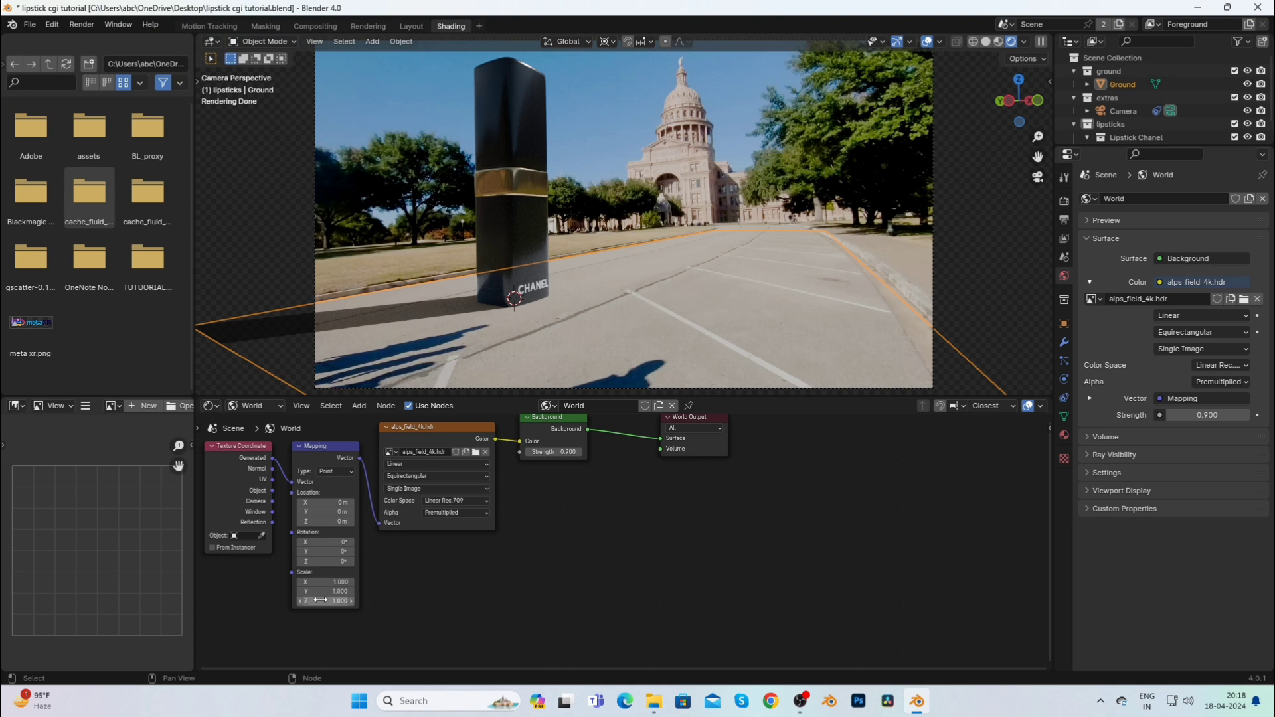
Try a Z rotation on the HDRI's Mapping node, and preview the scene world behind the model in Material Preview shading.
left_click_drag(325, 561, 381, 561)
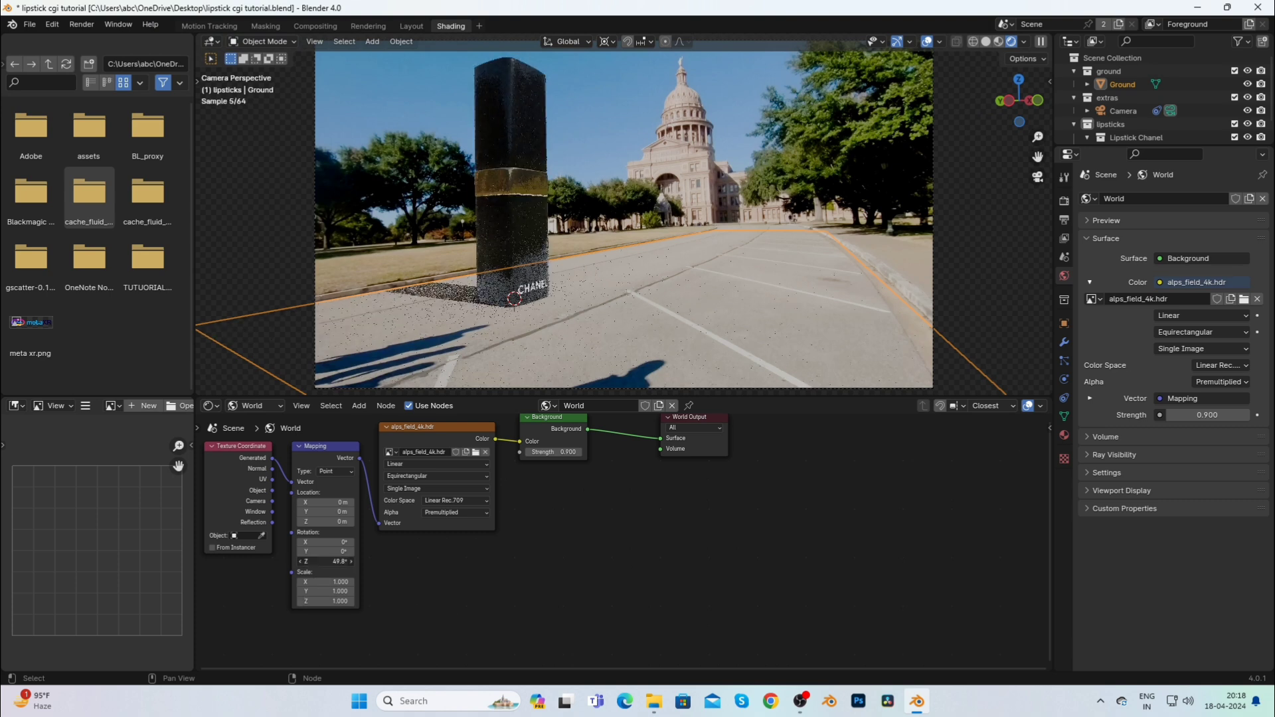
right_click(342, 561)
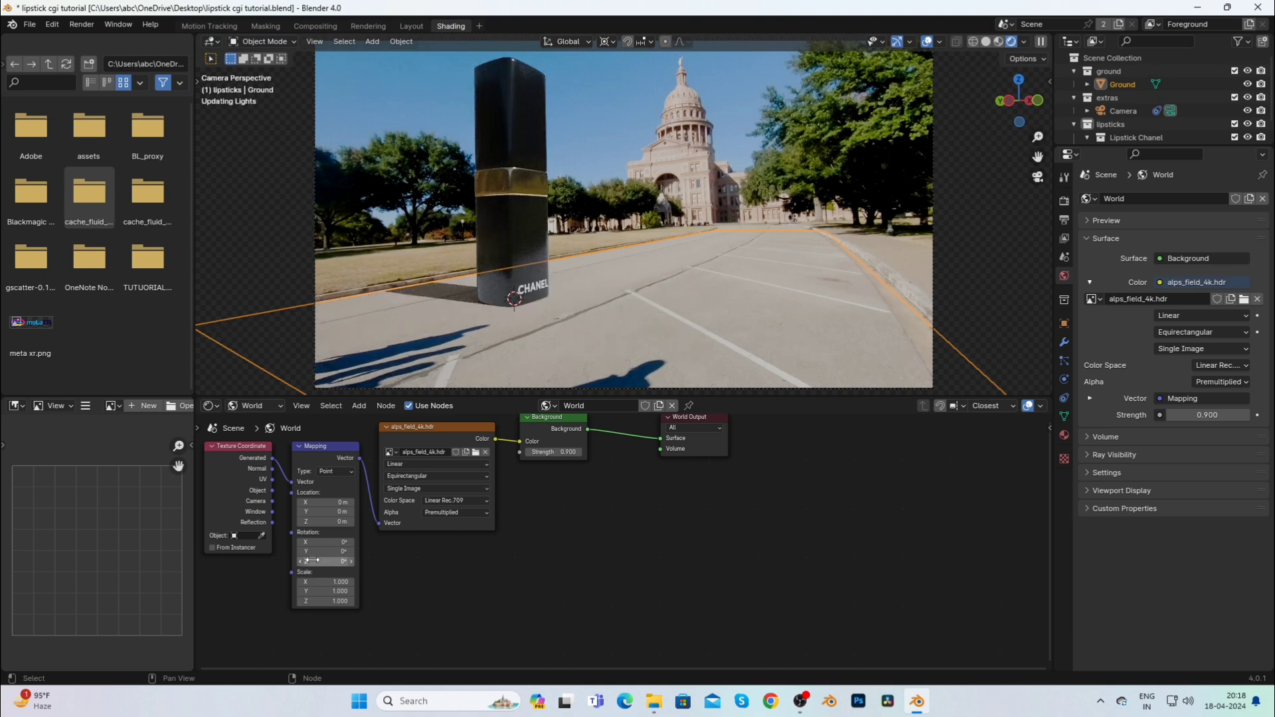
left_click(999, 42)
left_click(1039, 43)
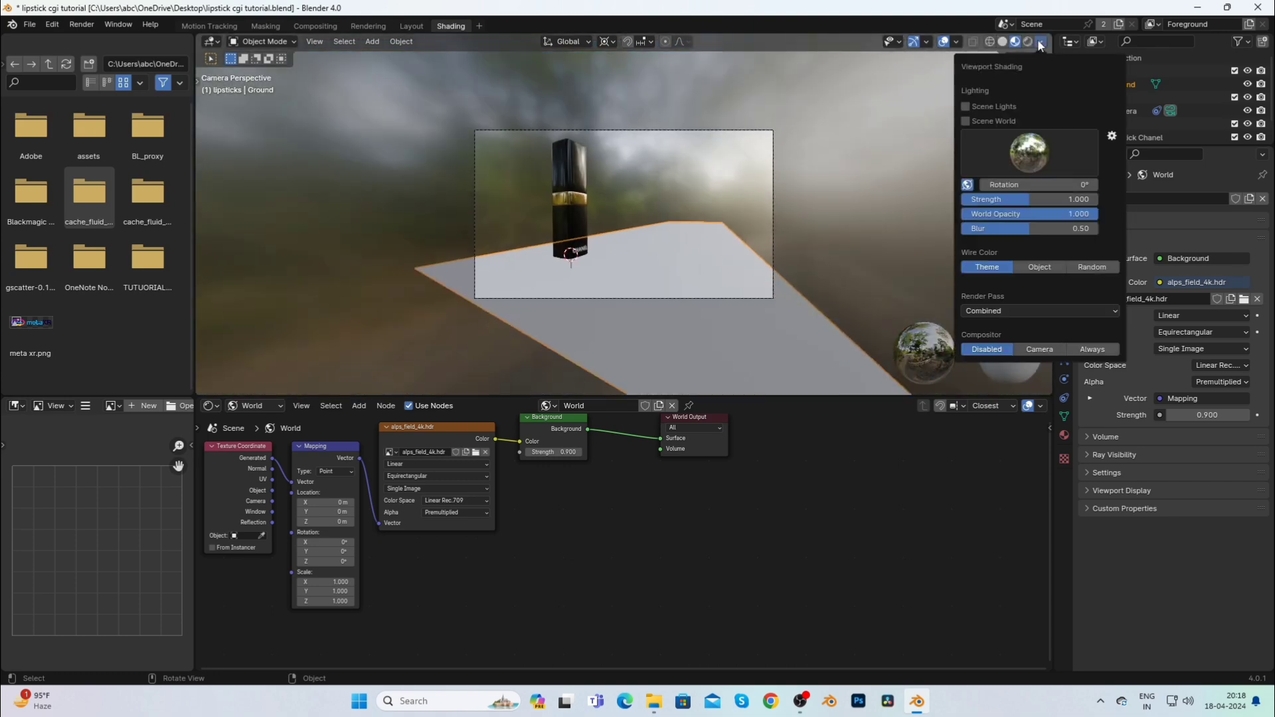
left_click(965, 122)
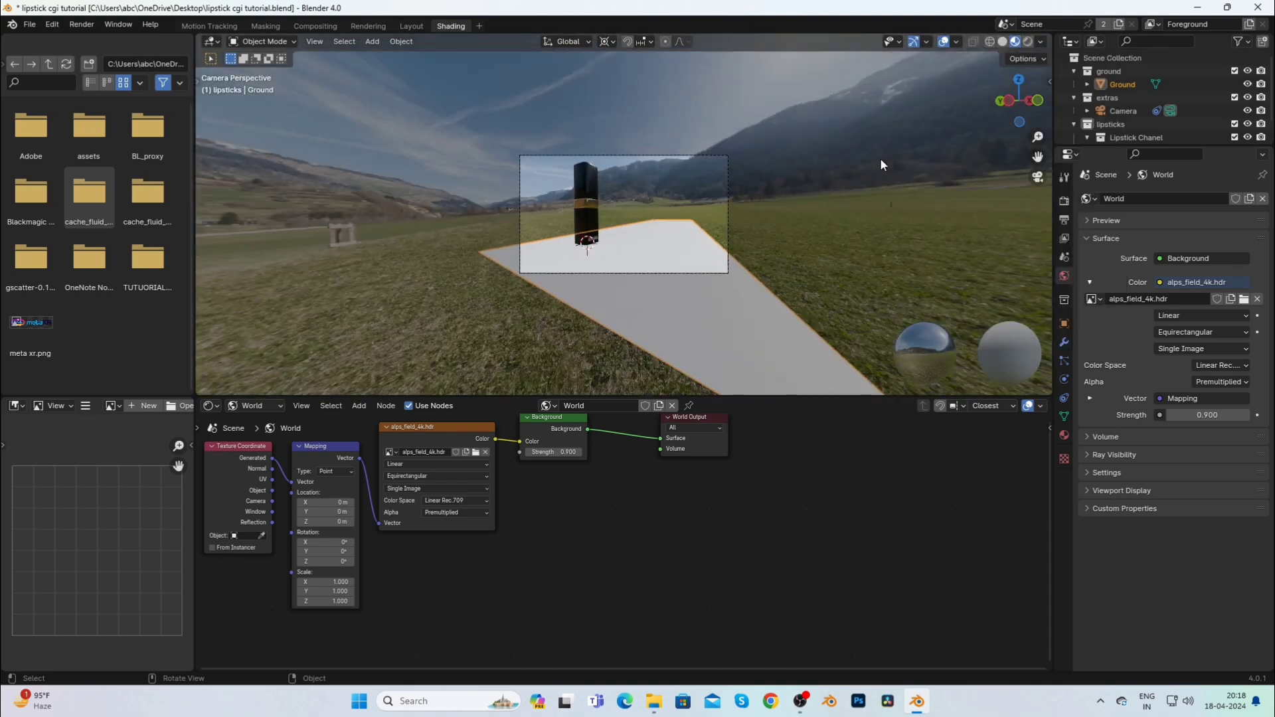
middle_click_drag(785, 65, 743, 137, "shift")
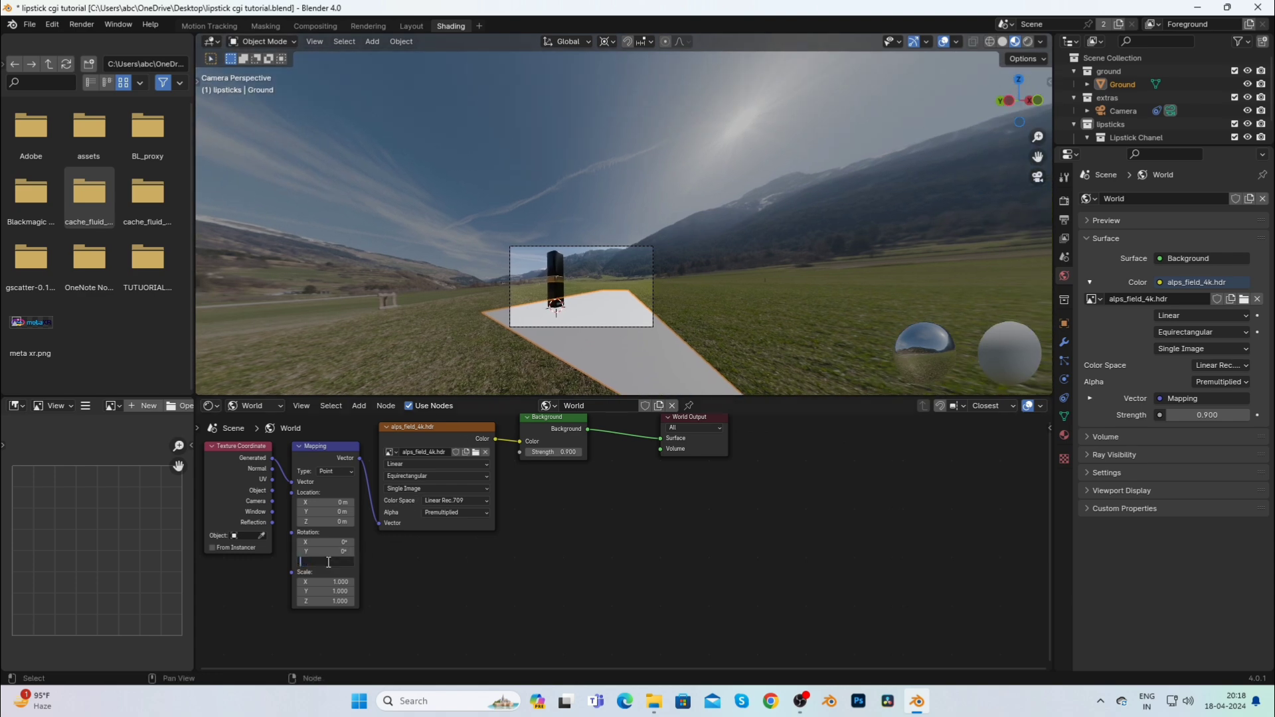
Set the HDRI mapping's Z rotation to about 140° in rendered shading and return to the Layout workspace.
key("Return")
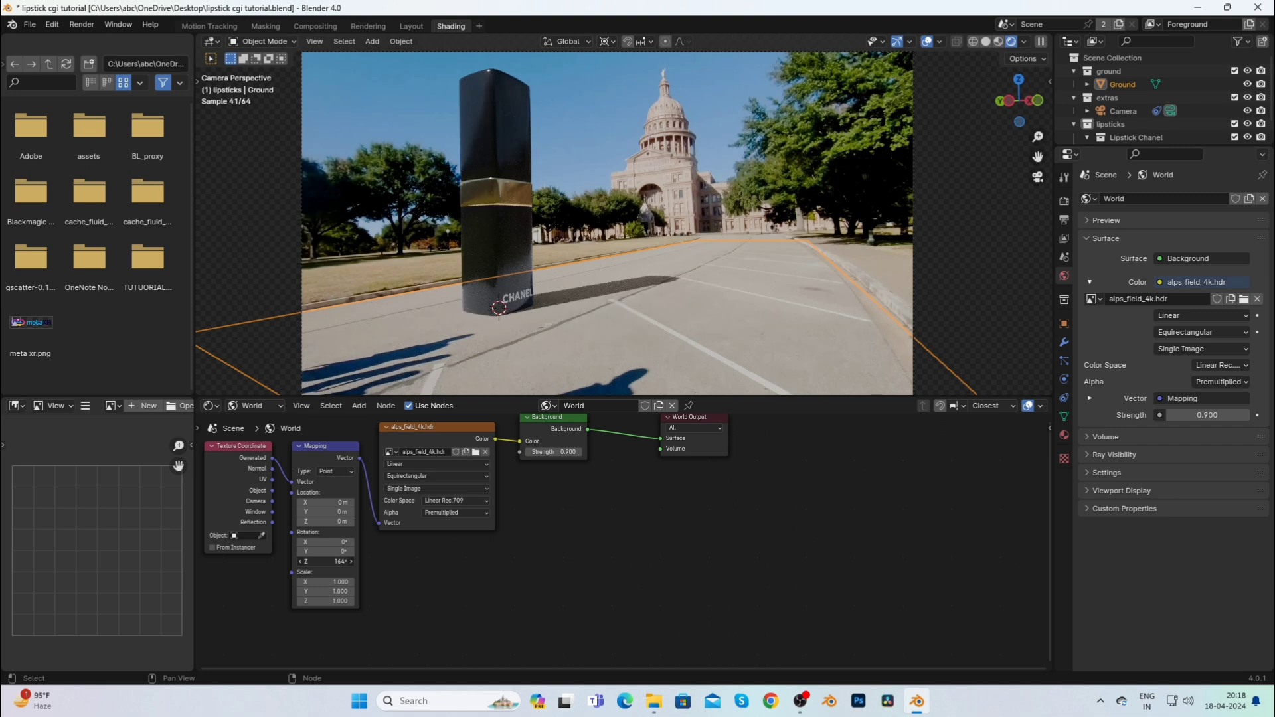
left_click_drag(325, 561, 321, 562)
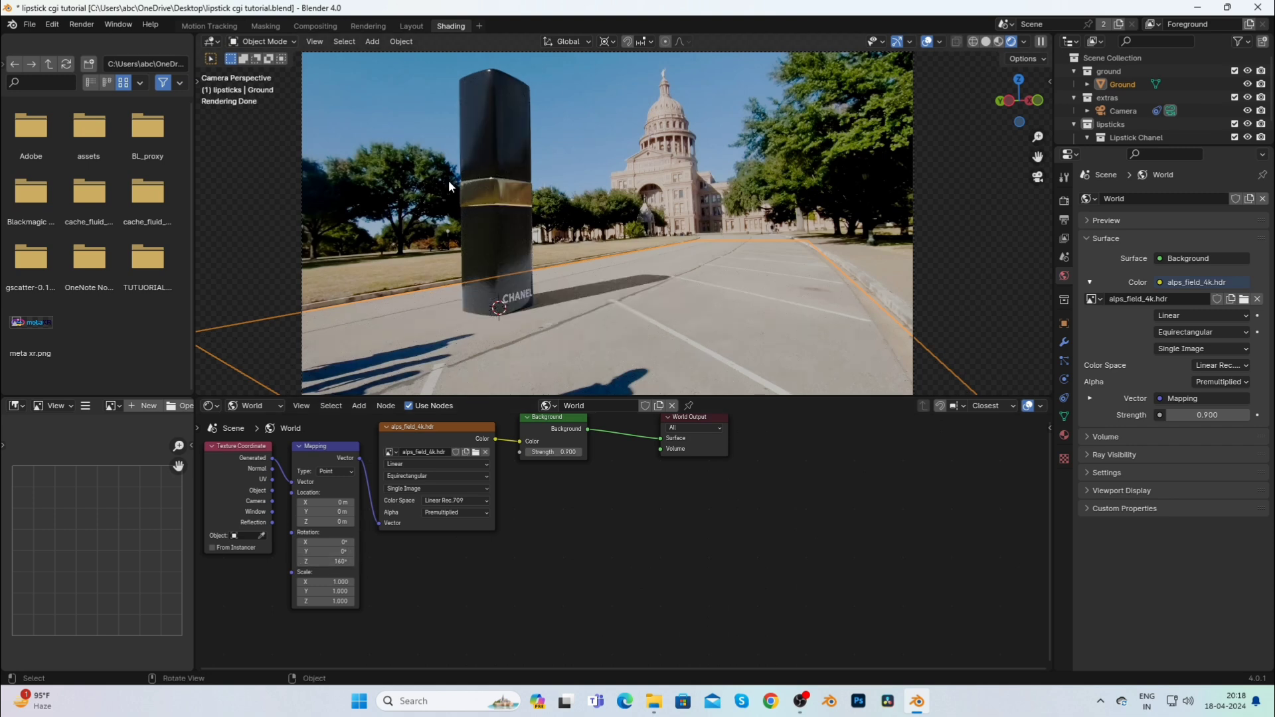
left_click(411, 26)
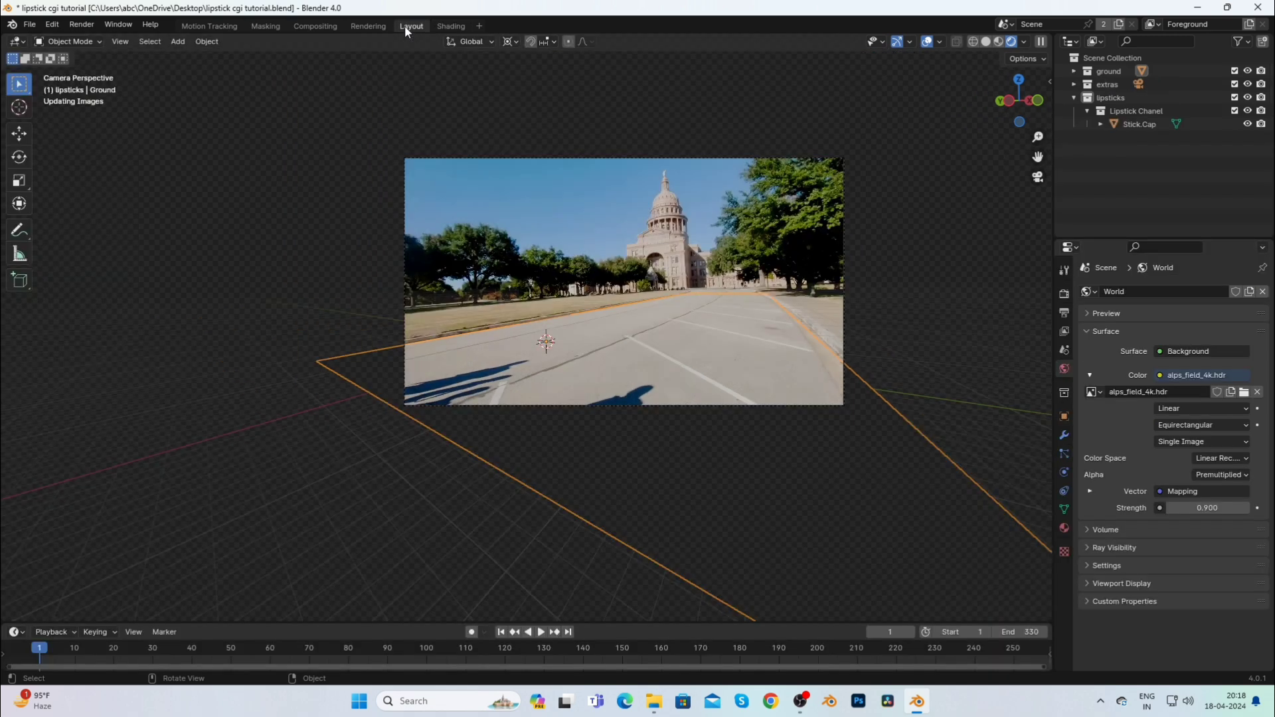
scroll(970, 268, "up", 4)
scroll(1002, 214, "up", 2)
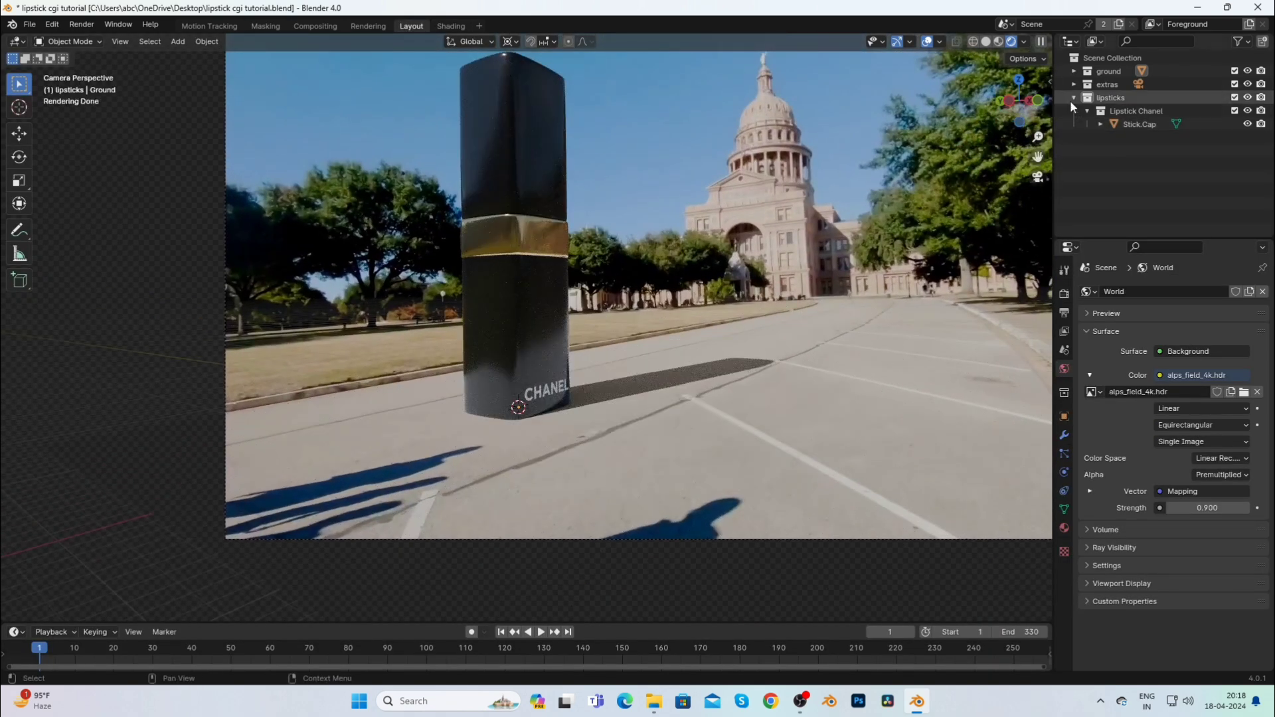
Delete the Lipstick Chanel sub-collection while keeping its objects in the lipsticks collection, and collapse that collection.
left_click(1107, 111)
key("Delete")
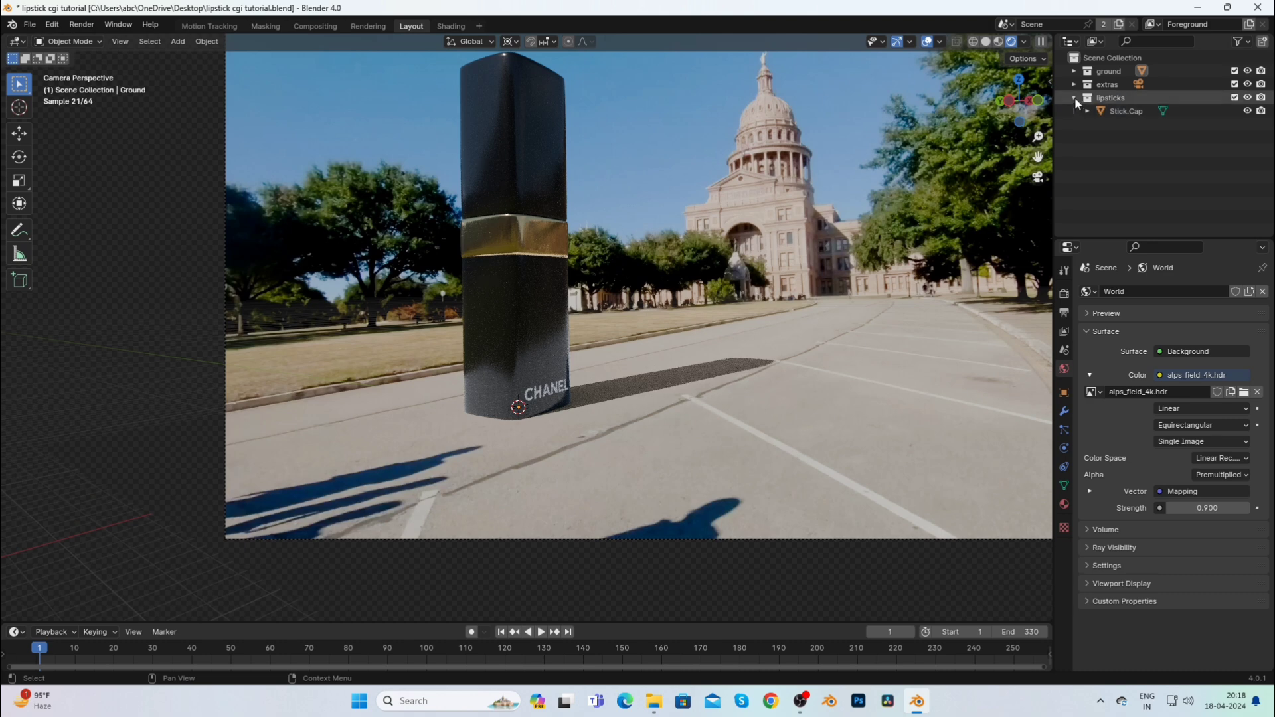
left_click(1074, 98)
scroll(929, 183, "down", 3)
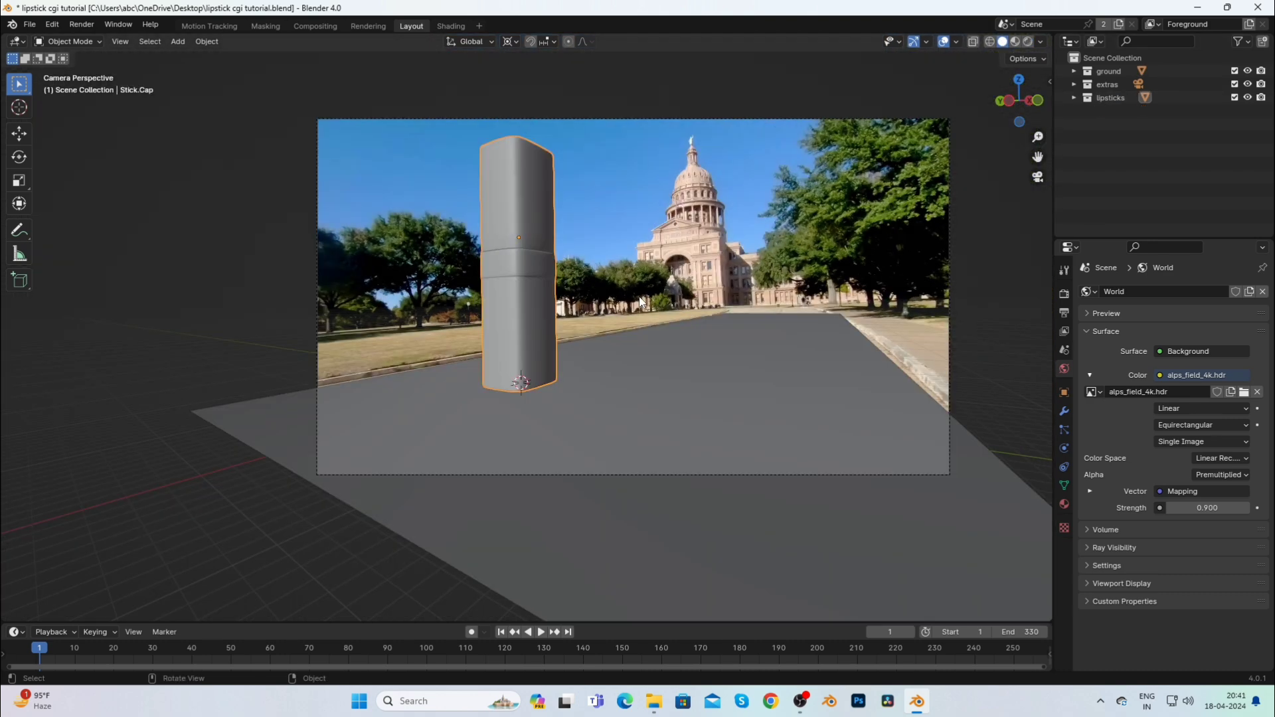
Isolate the capped lipstick in local view and show it in right orthographic view.
key("KP_Divide")
left_click(780, 314)
left_click_drag(1019, 101, 1009, 104)
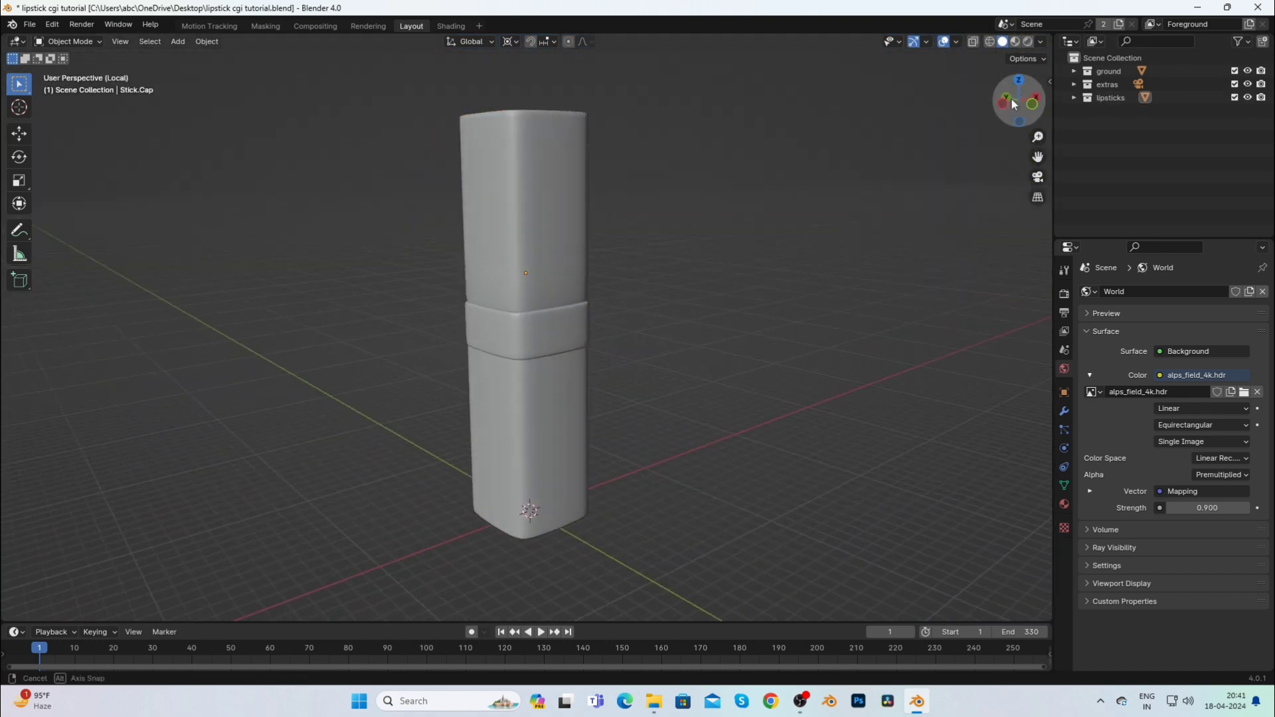
left_click(585, 328)
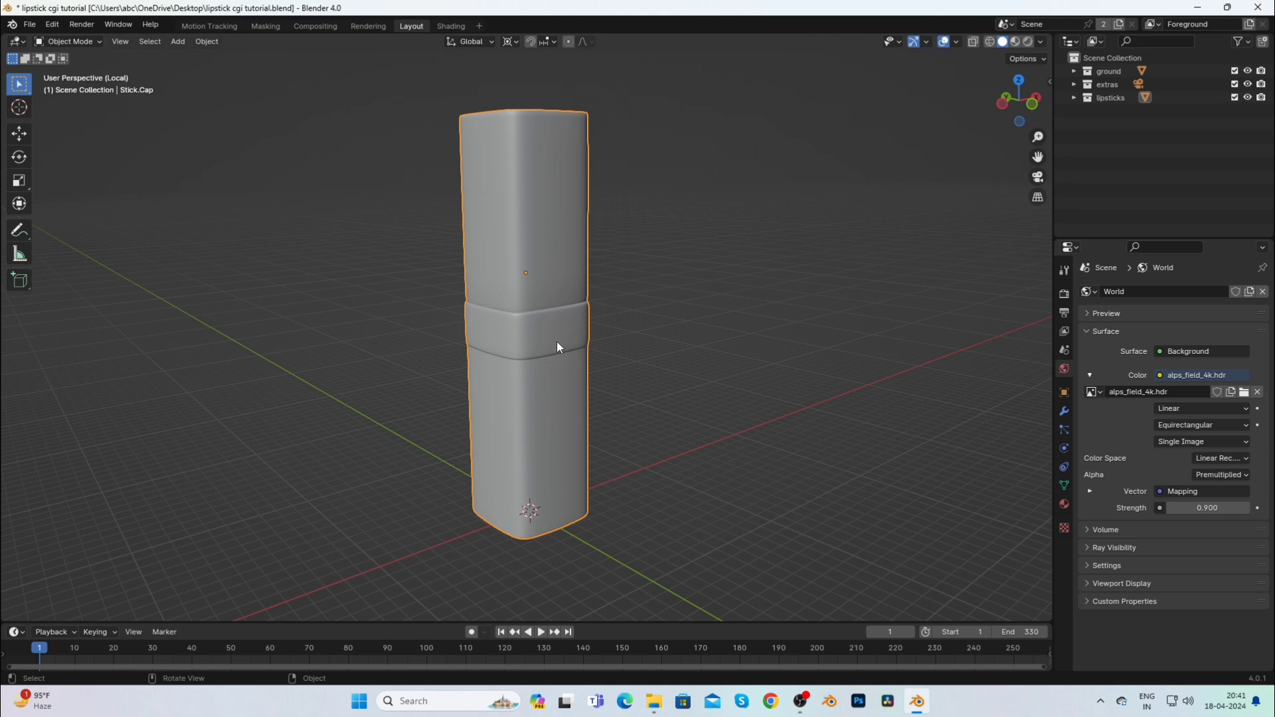
key("grave")
left_click(599, 341)
Add a cube at the lipstick's base and, with X-ray on, scale it up until slightly wider than the lipstick.
key("shift+a")
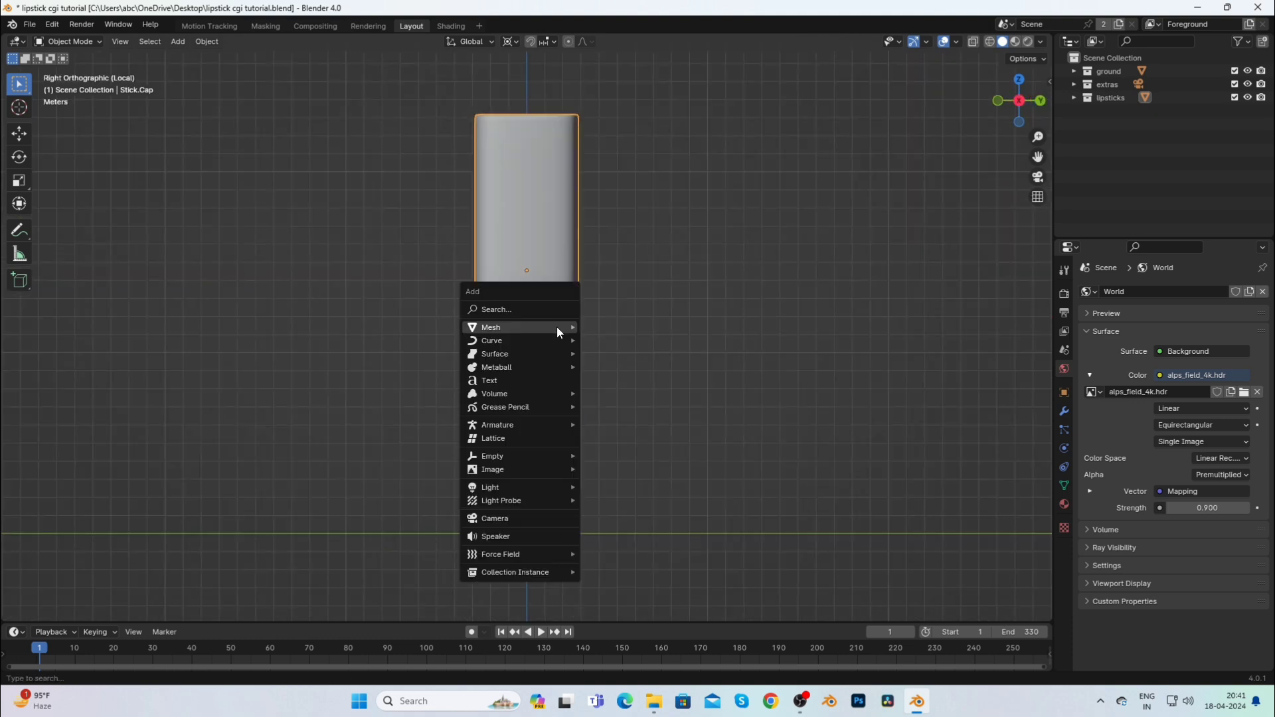
mouse_move(556, 328)
left_click(608, 344)
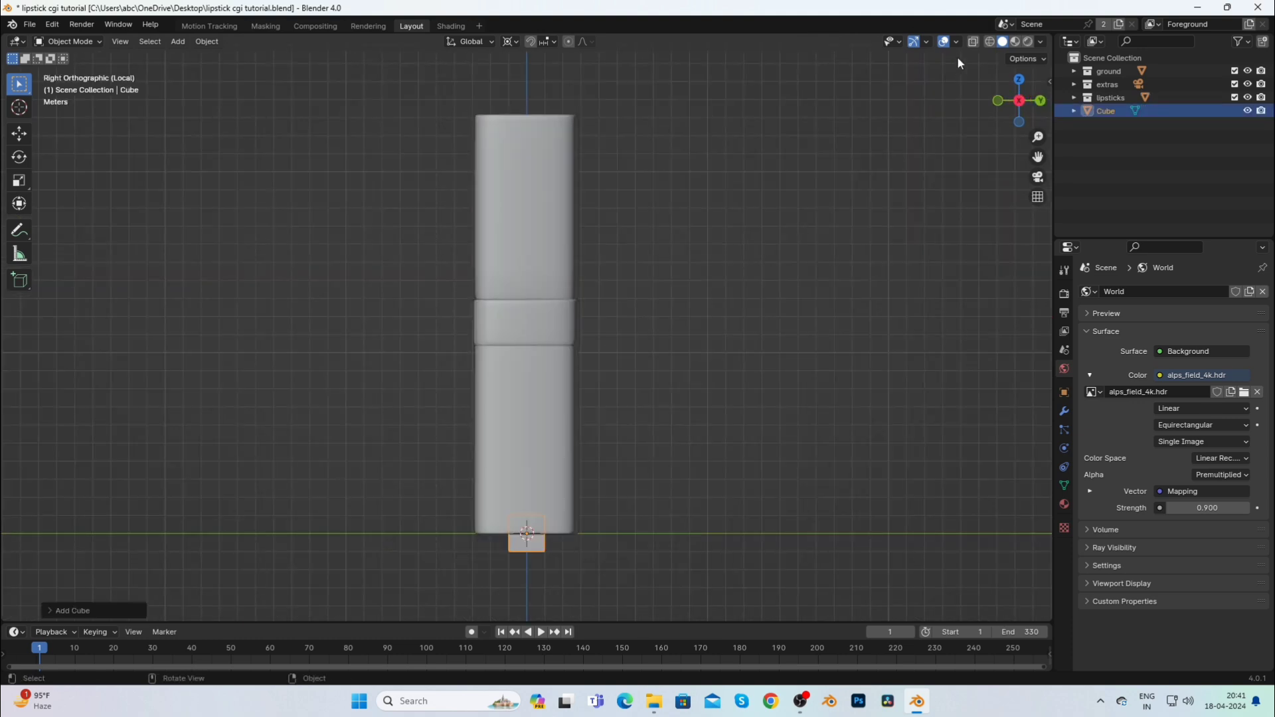
key("alt+z")
scroll(667, 413, "down", 4)
key("s")
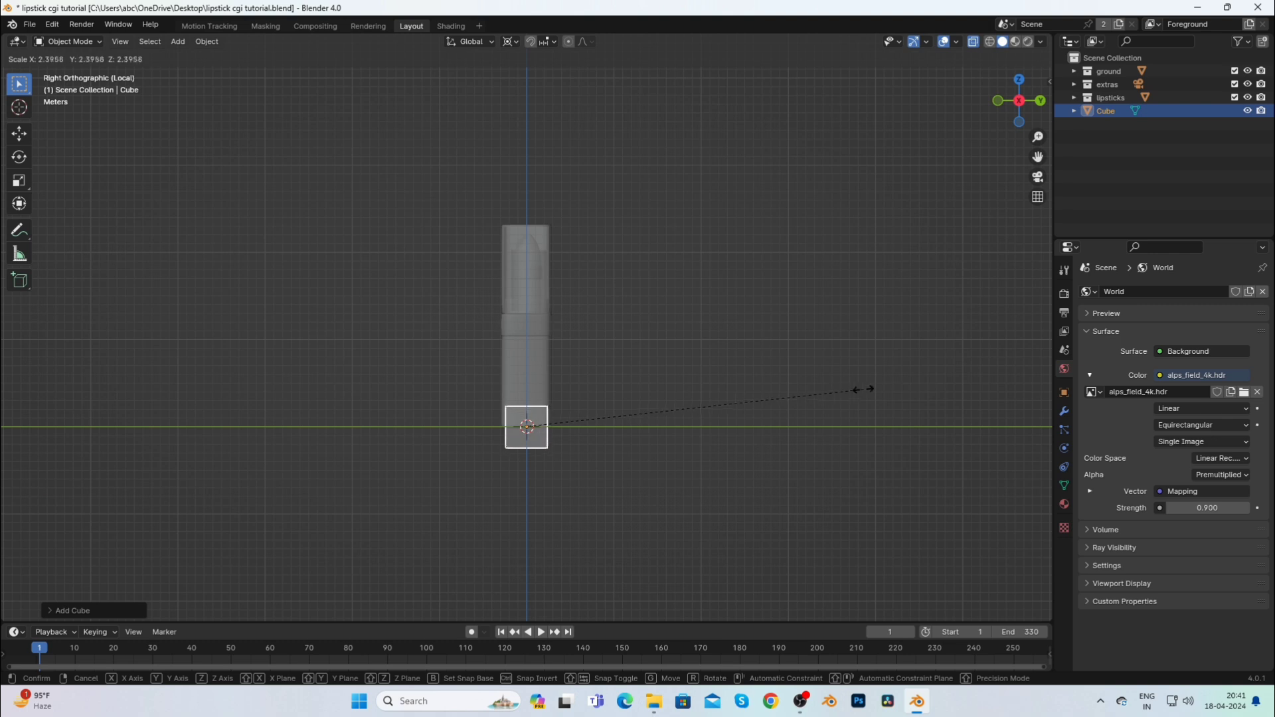
left_click(916, 376)
key("g")
right_click(706, 389)
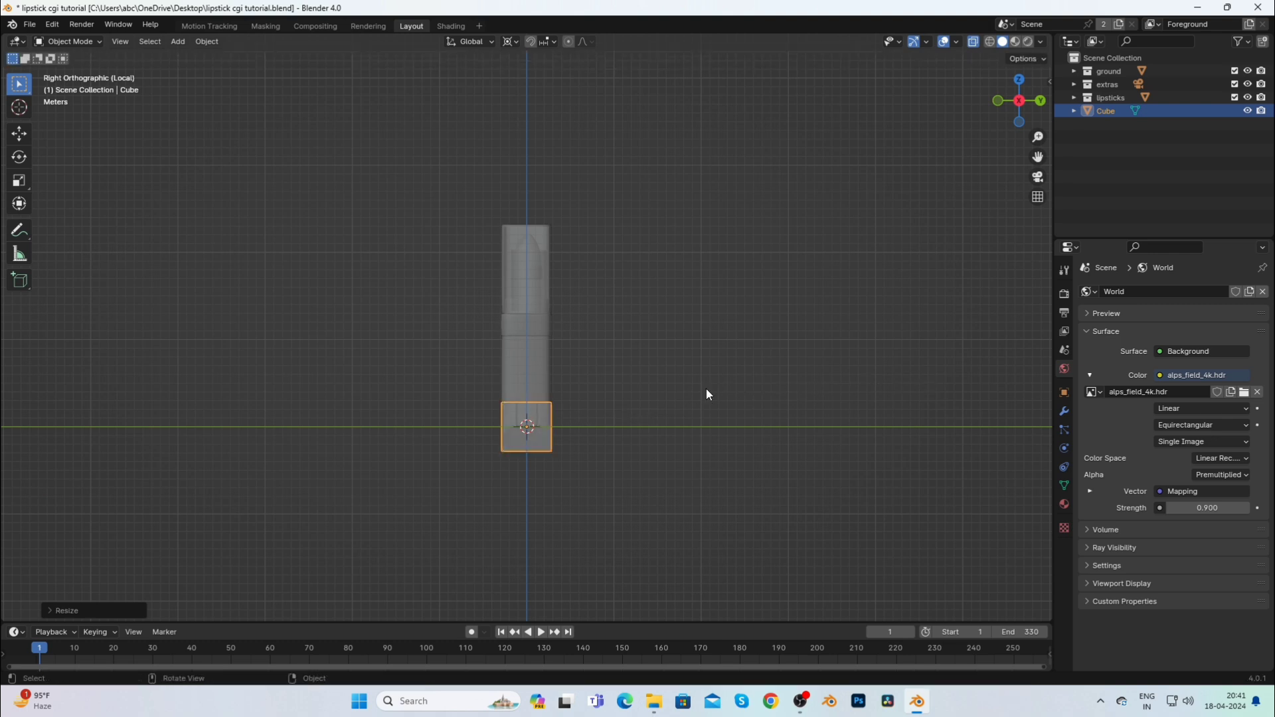
Move the 3D cursor to the lipstick cap object and snap the cube to that cursor position.
key("shift+s")
left_click(506, 337)
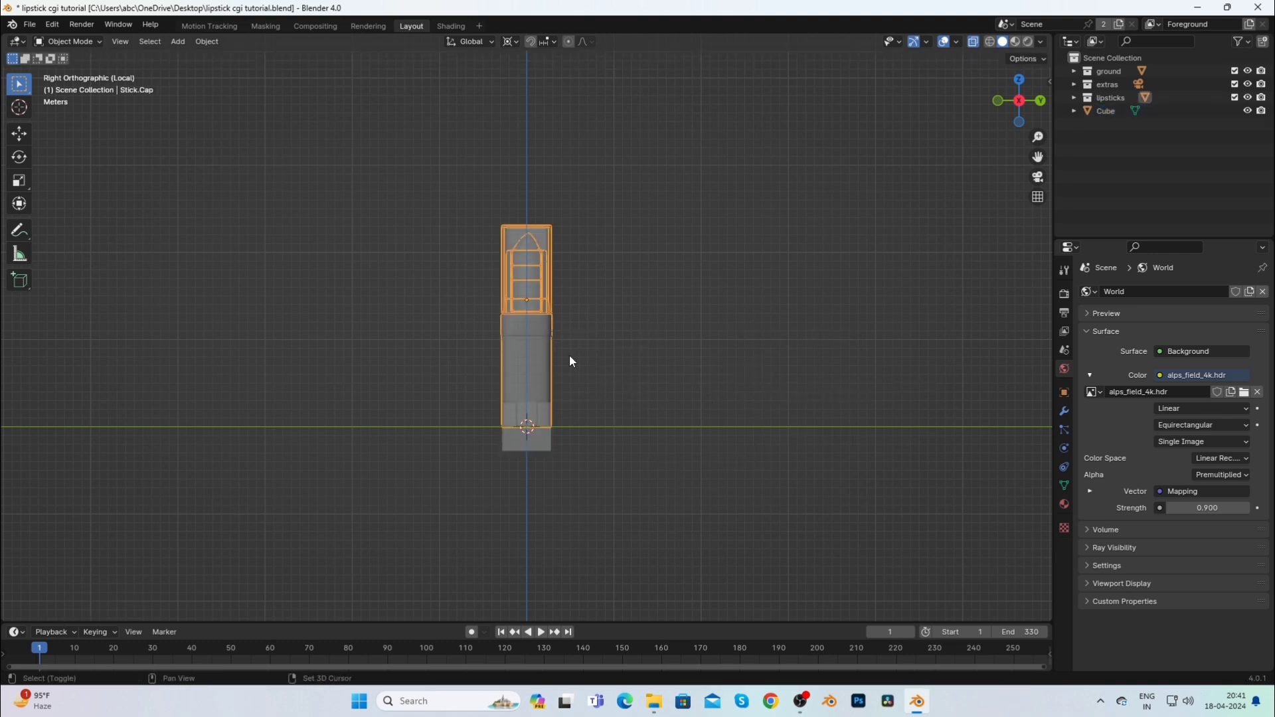
key("shift+s")
left_click(576, 404)
left_click(528, 445)
key("shift+s")
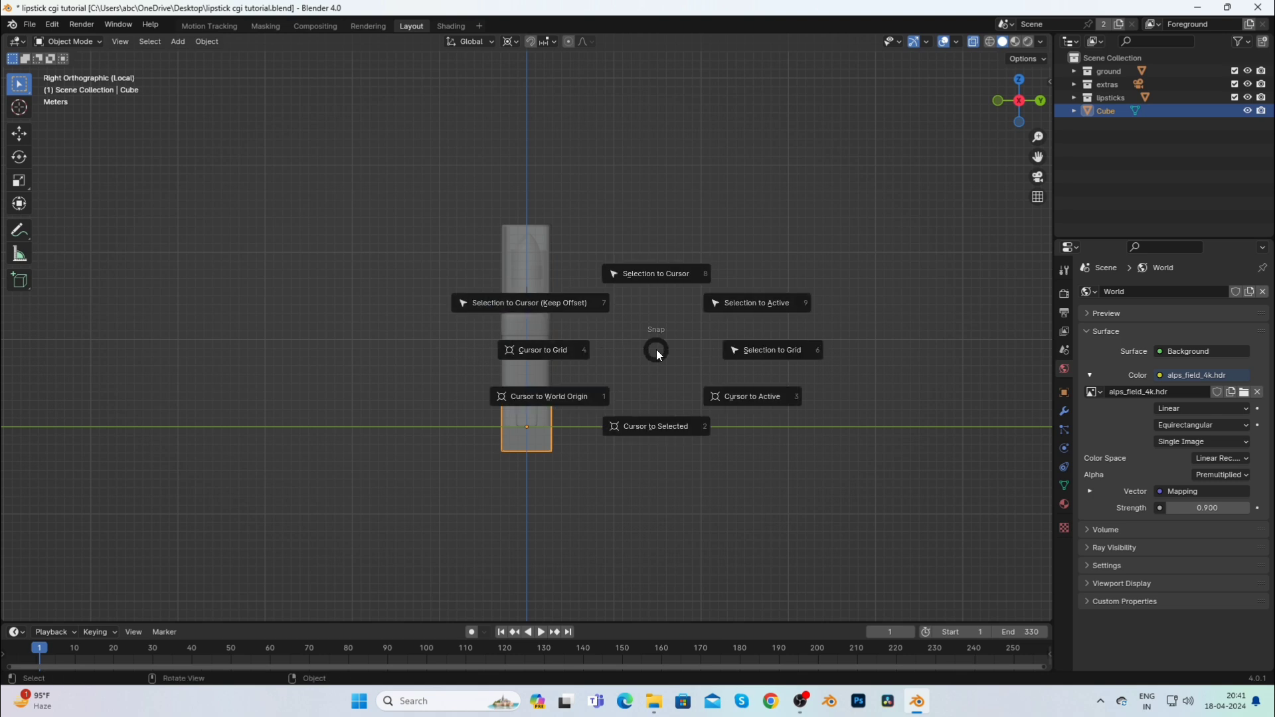
left_click(647, 294)
Scale the cube uniformly by about 1.04 so it is slightly wider than the lipstick.
scroll(624, 307, "up", 8)
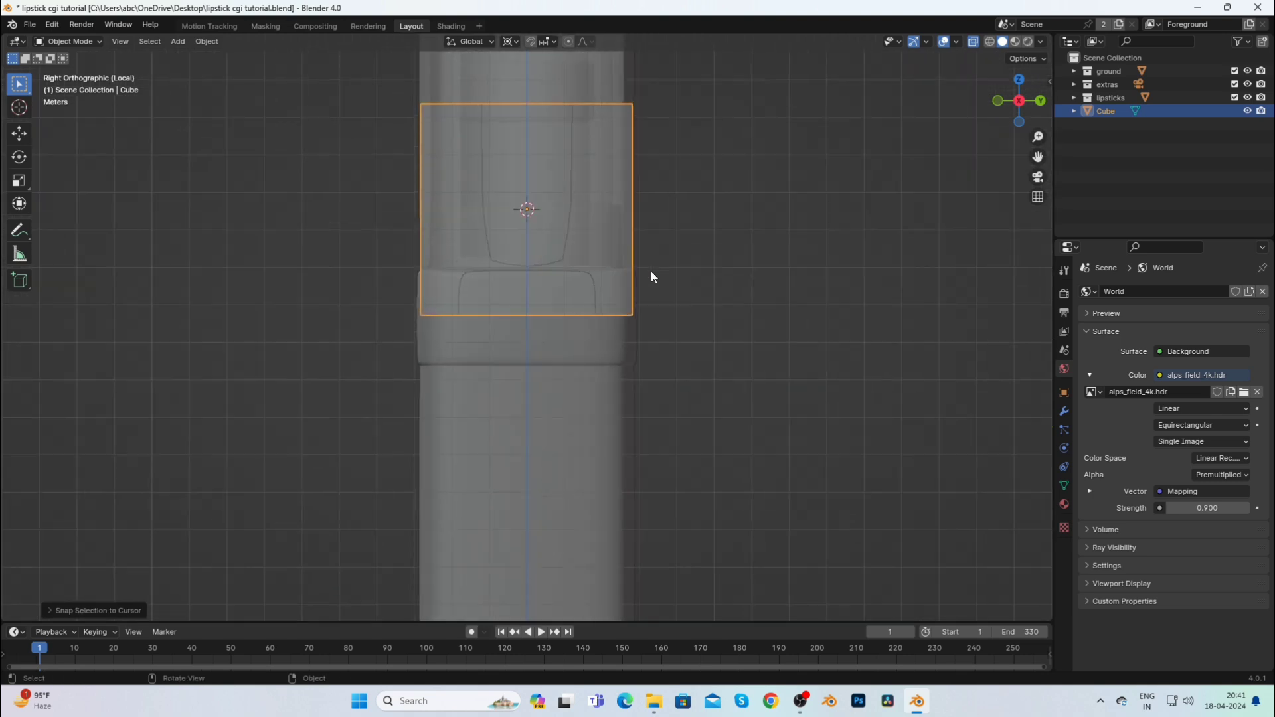
scroll(651, 276, "up", 3)
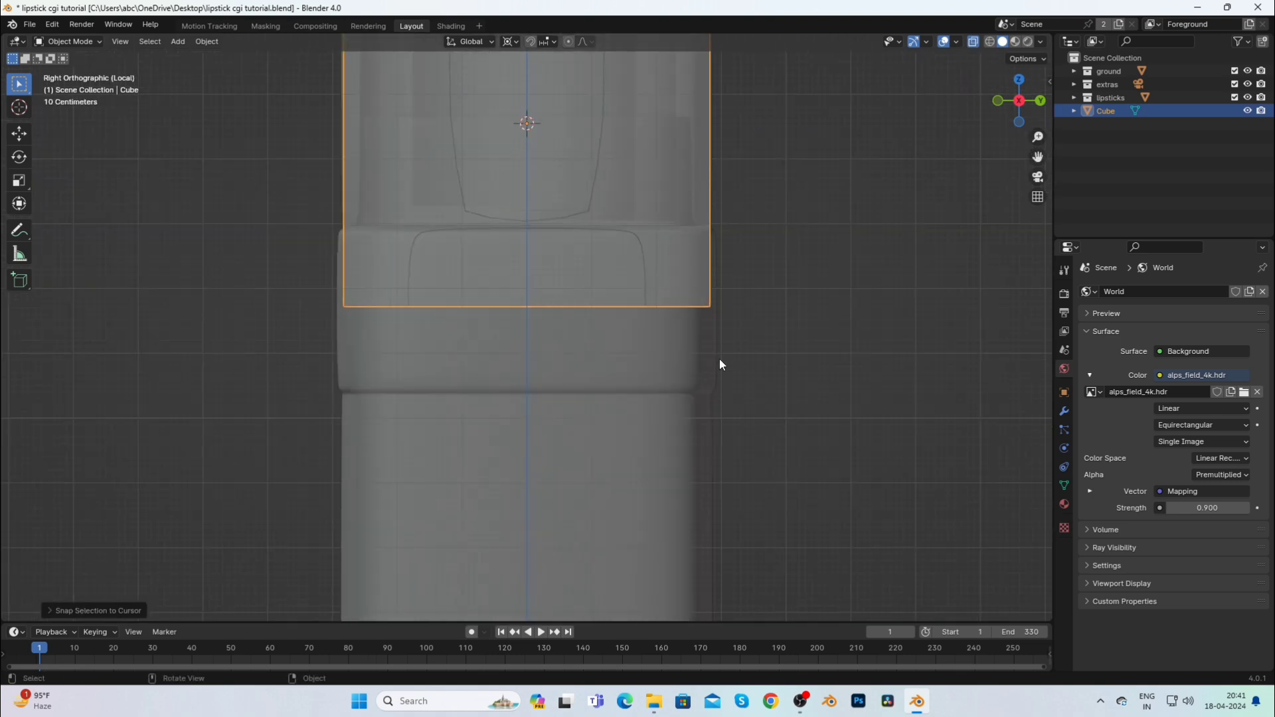
key("s")
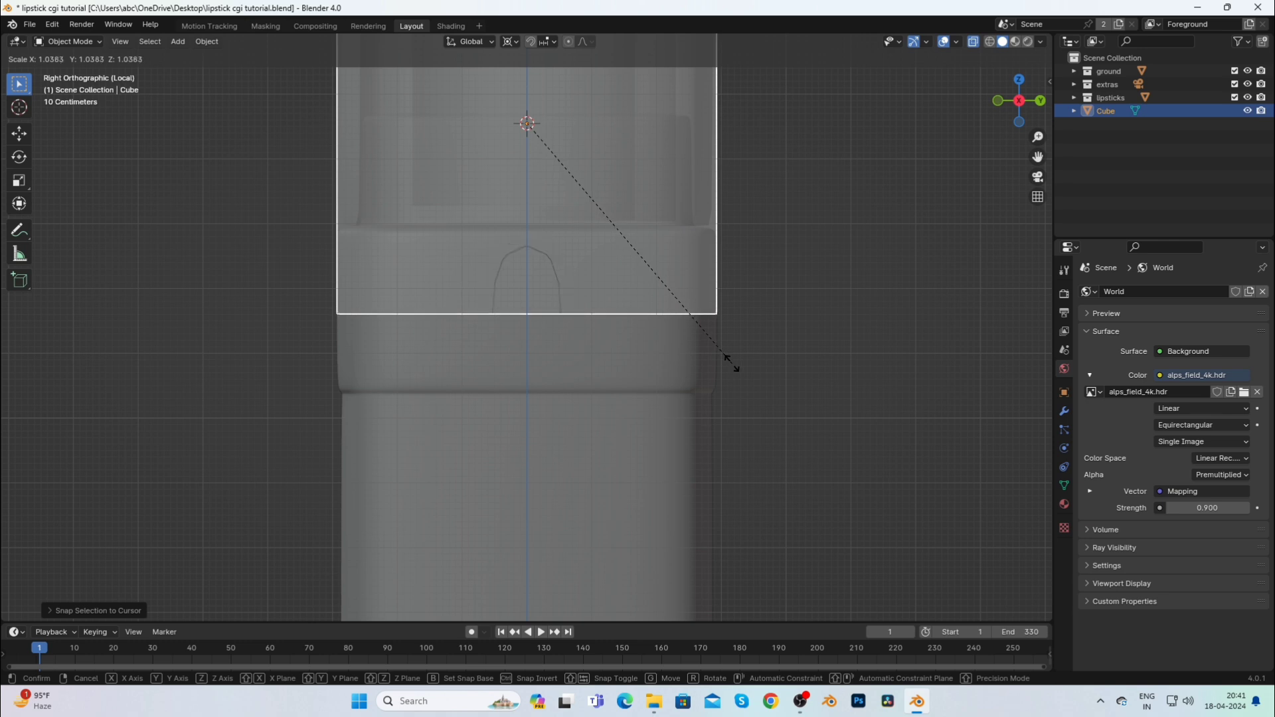
left_click(732, 363)
scroll(722, 349, "down", 8)
Stretch the cube along the Z axis into a tall box extending just above the lipstick cap.
key("s")
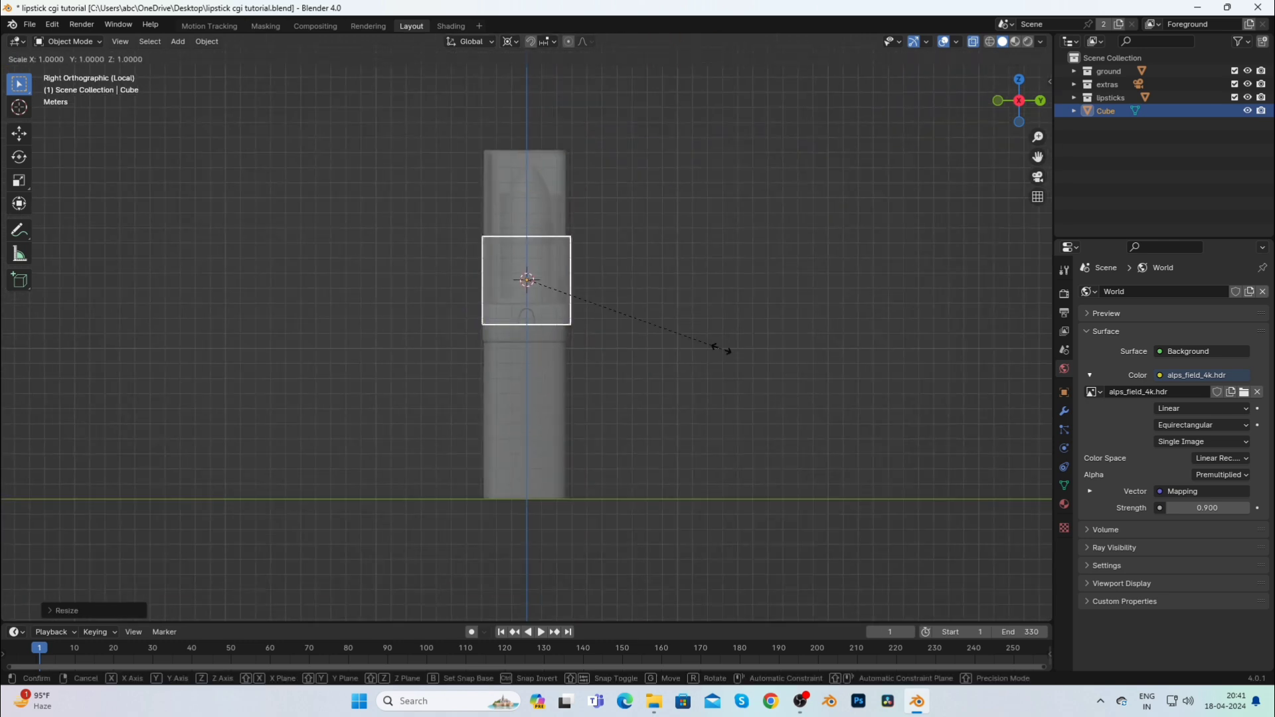
key("y")
left_click(747, 362)
key("s")
key("z")
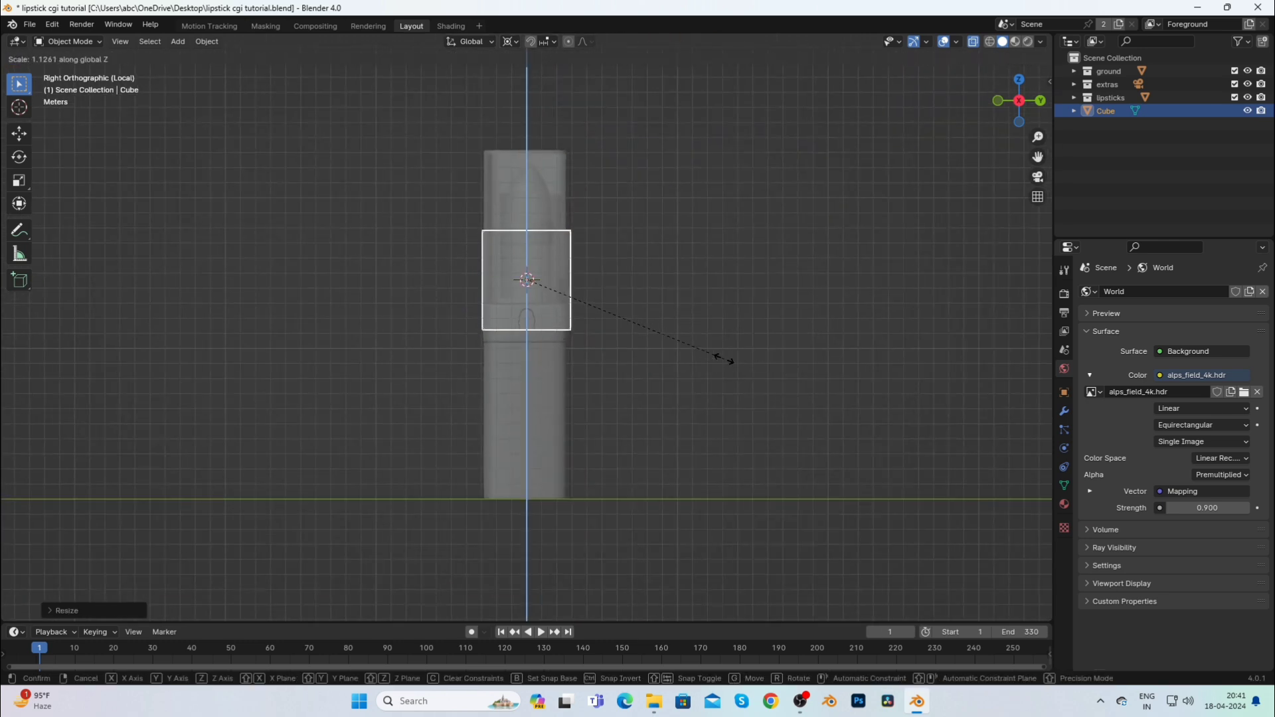
left_click(37, 501)
In Edit Mode with wireframe shading, lower the cube's top vertices along Z to just above the lipstick cap.
key("Tab")
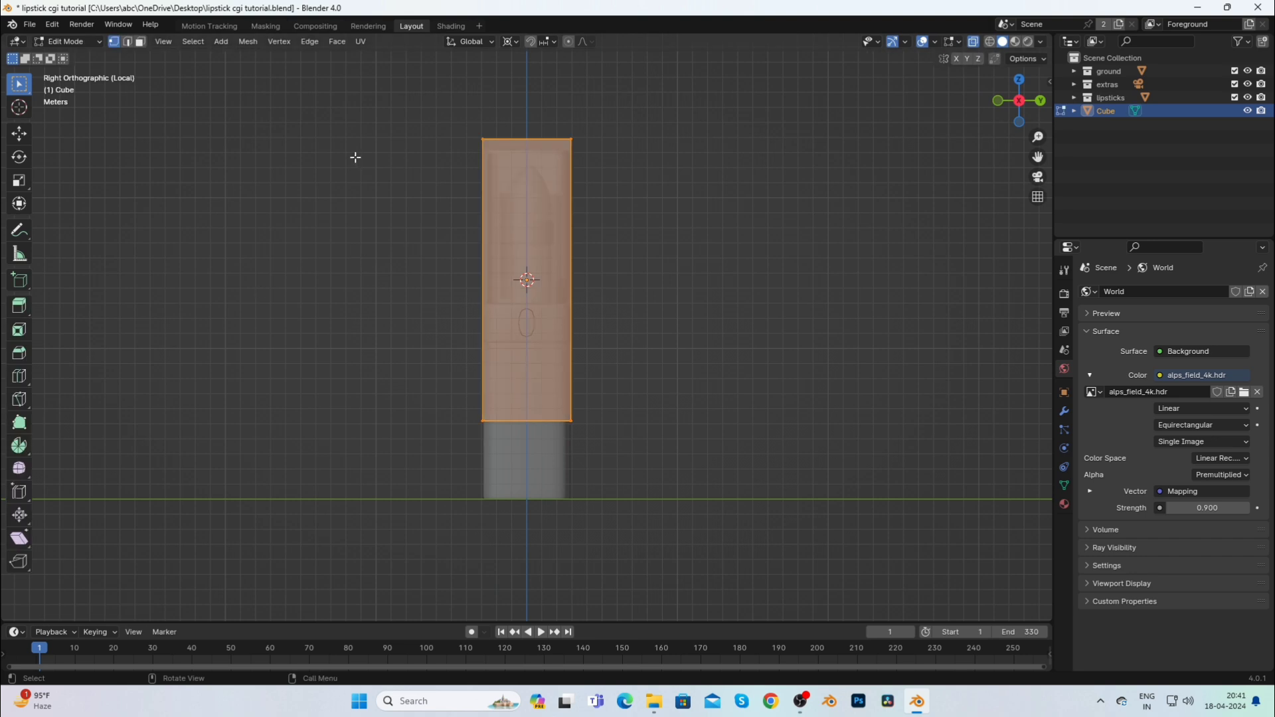
left_click_drag(399, 117, 594, 158)
scroll(646, 169, "up", 4)
left_click_drag(1037, 157, 1052, 492)
scroll(768, 321, "up", 7)
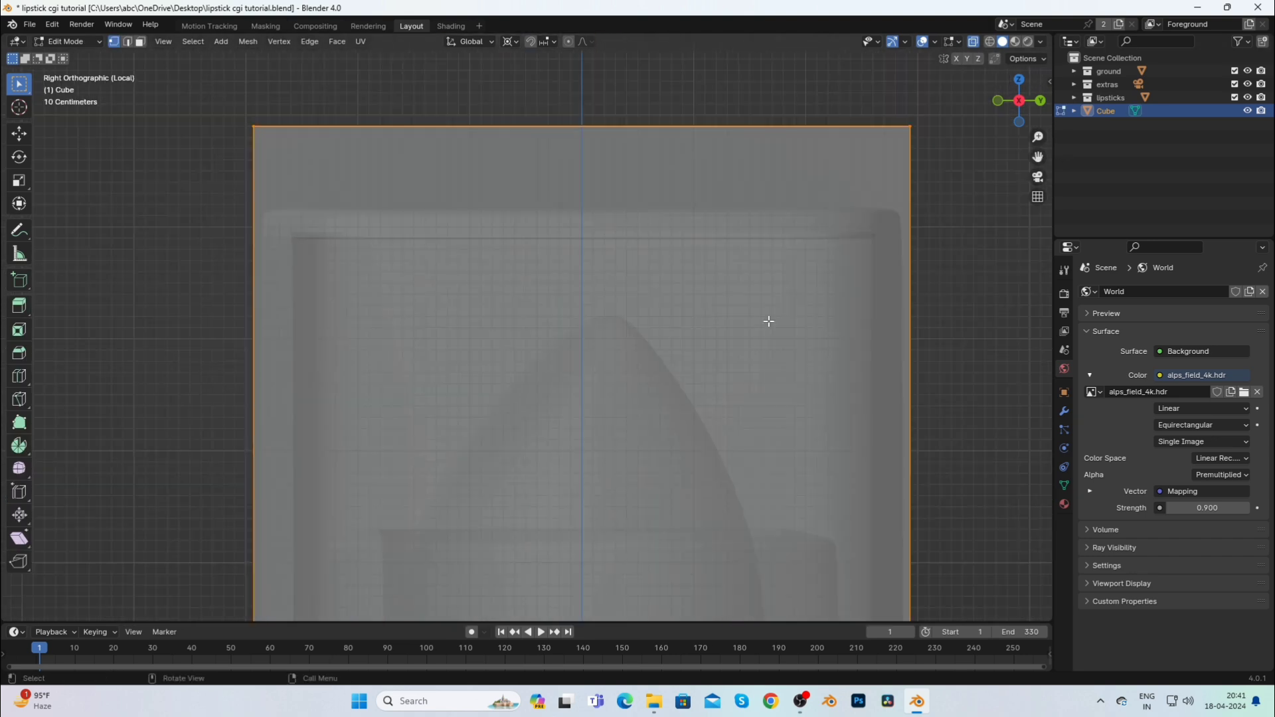
left_click(989, 41)
key("g")
key("z")
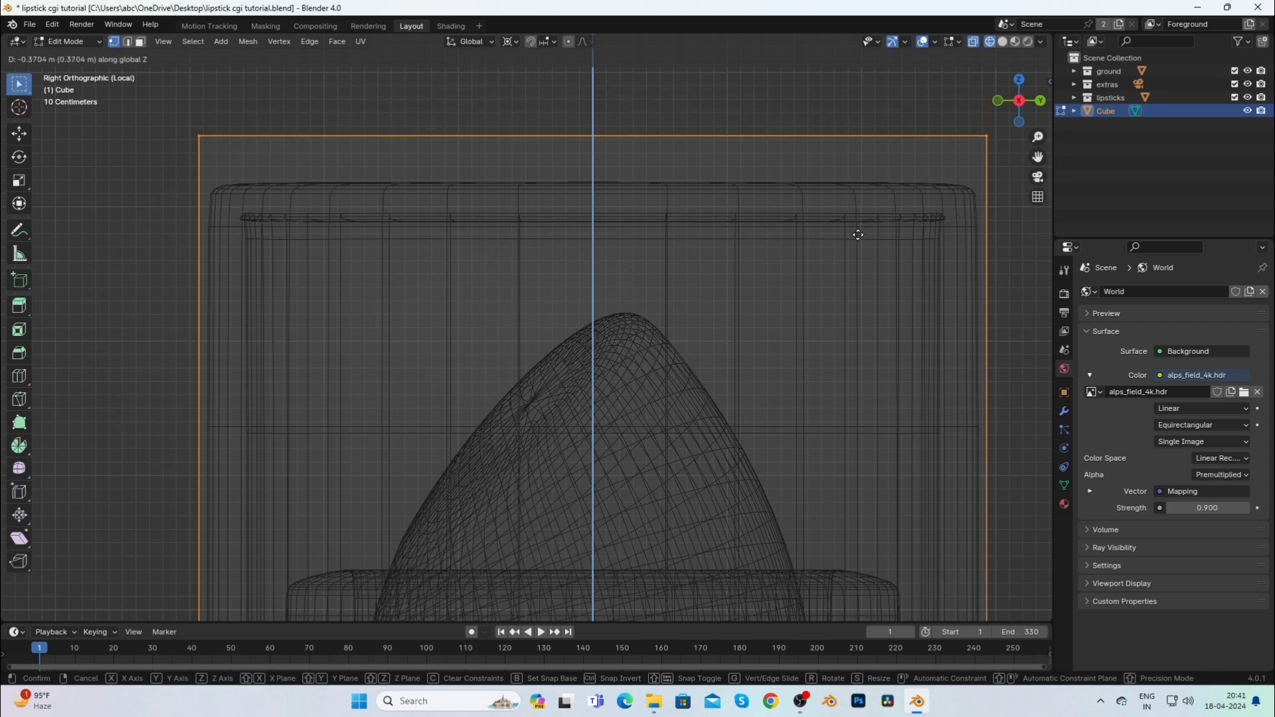
left_click(857, 271)
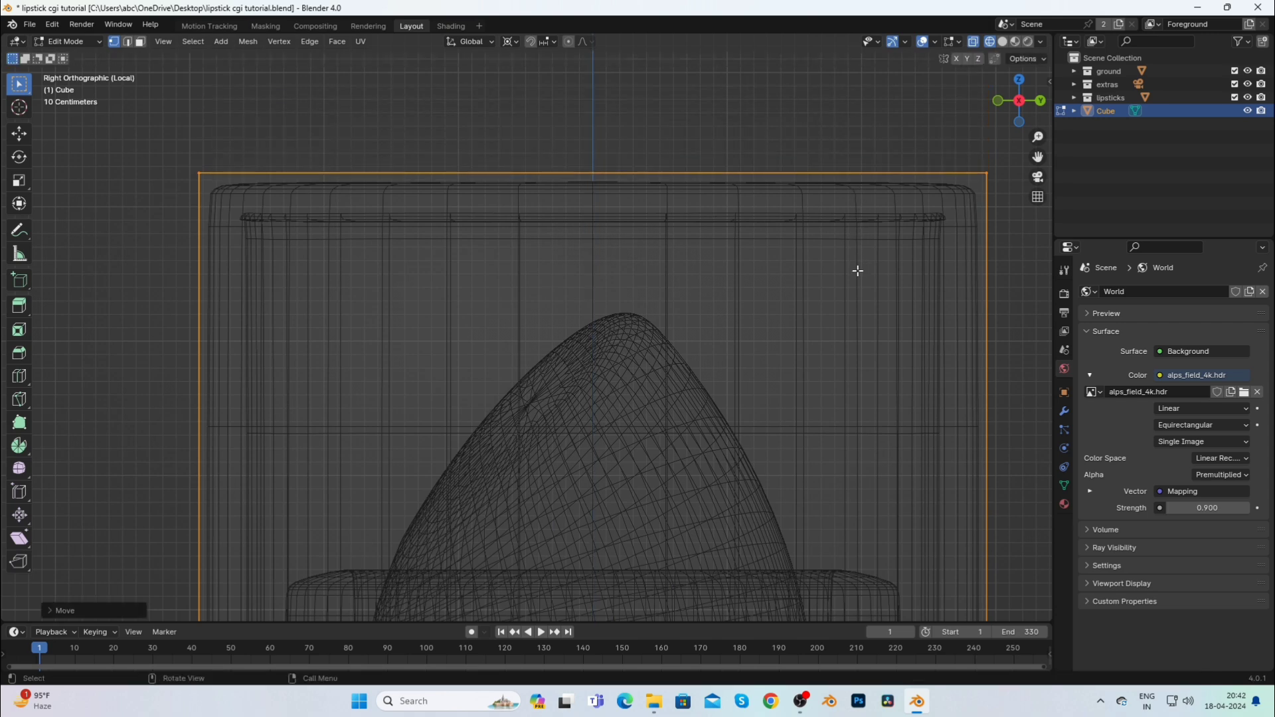
Fine-tune the cube's top by moving it down about 0.05 m along Z to meet the cap.
scroll(857, 271, "down", 4)
scroll(868, 242, "up", 5)
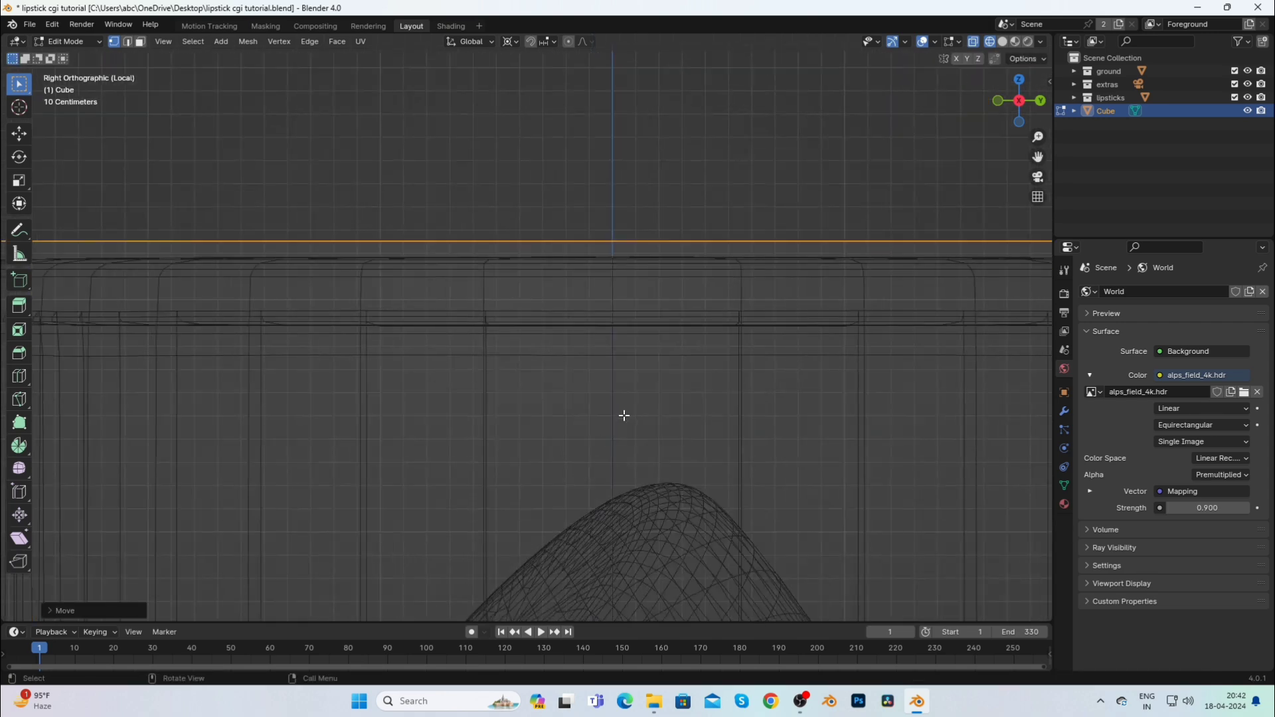
key("g")
key("z")
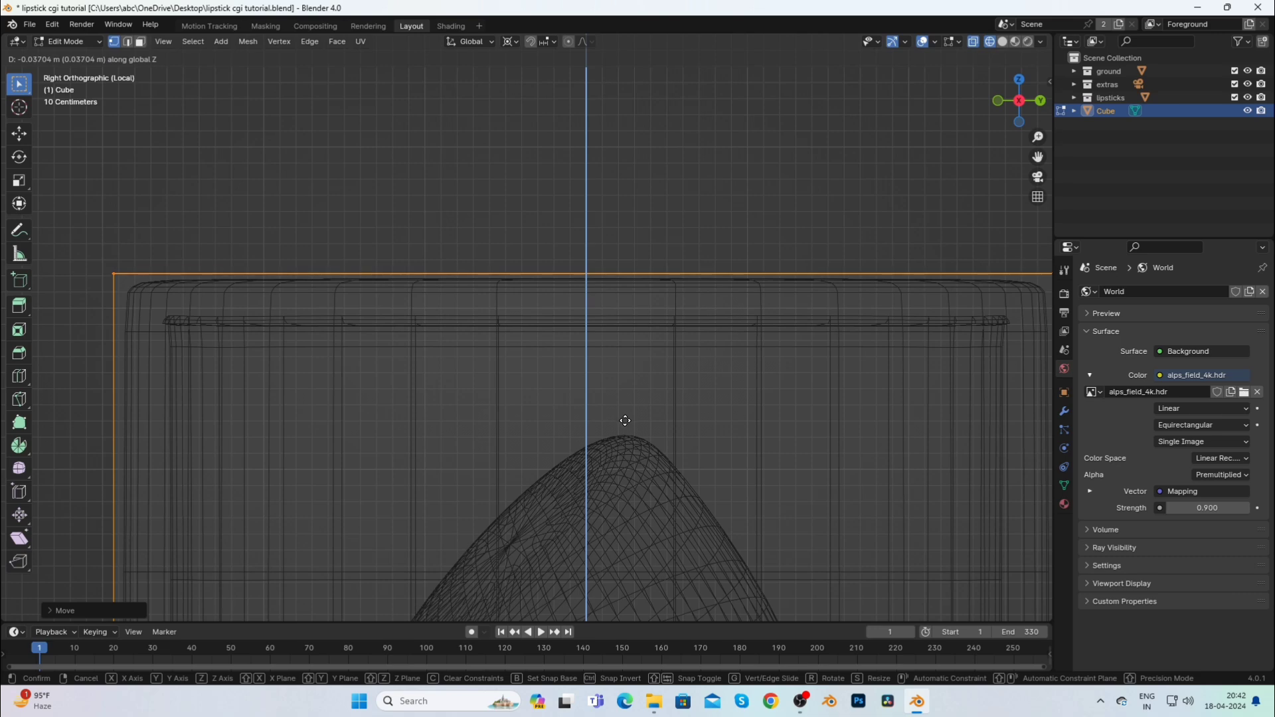
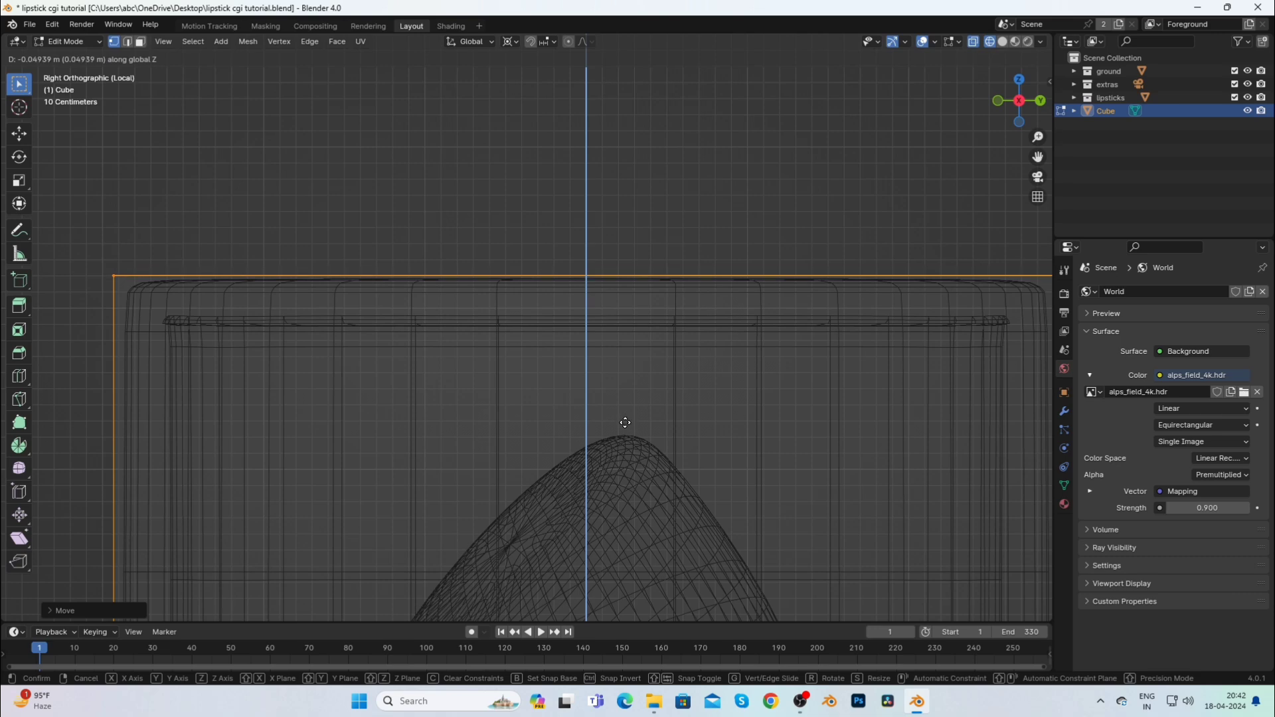
left_click(624, 421)
Select the cube's bottom vertices and move them down along Z to just below the lipstick's base.
scroll(622, 421, "down", 5)
left_click(1002, 154)
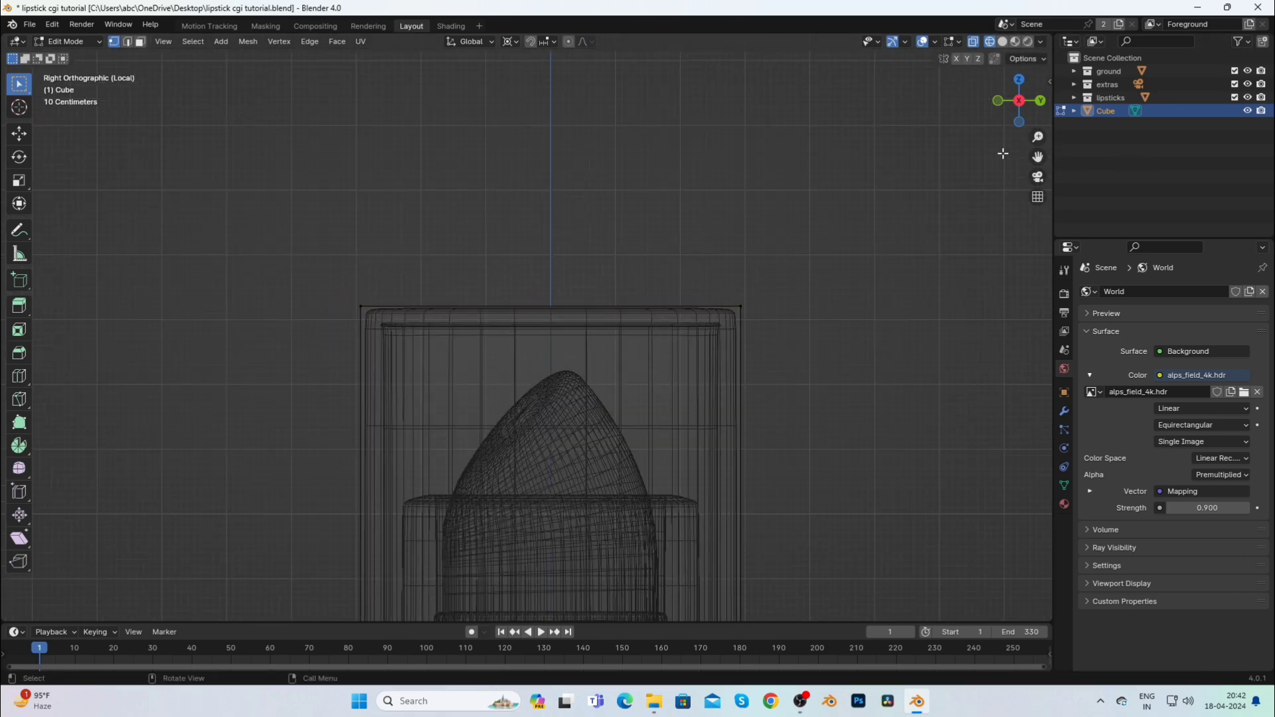
left_click_drag(1036, 158, 988, 46)
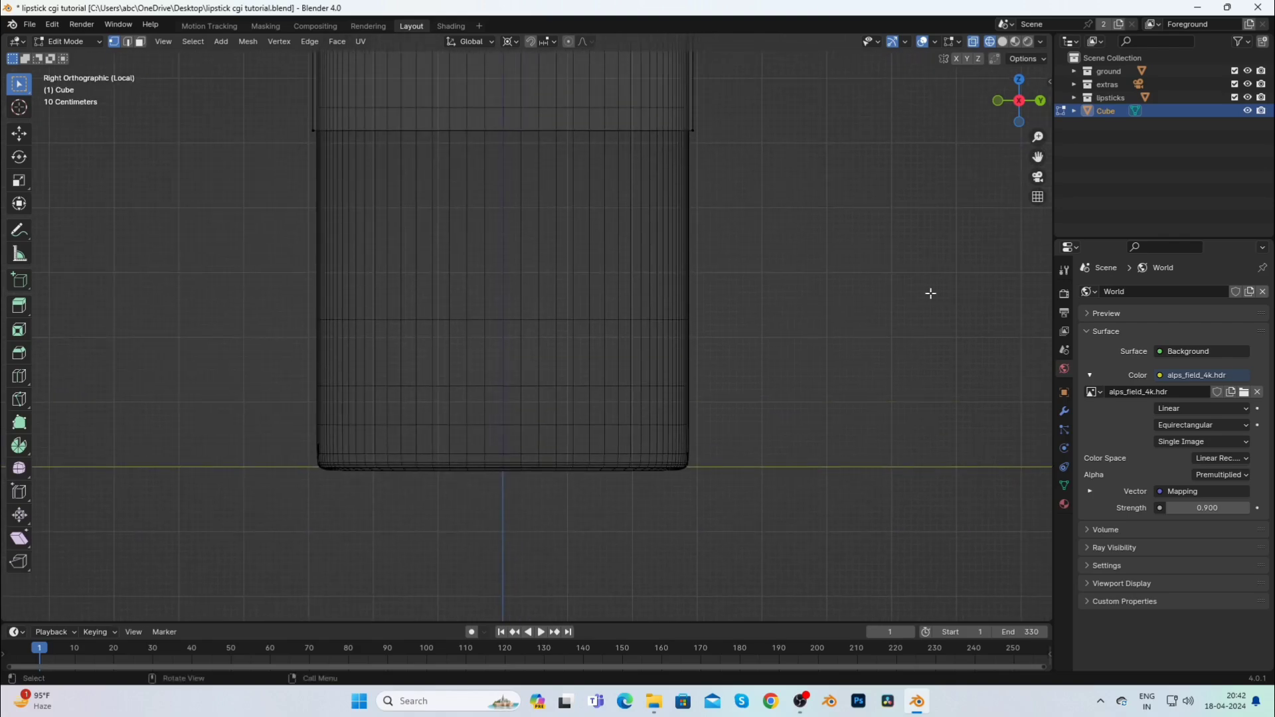
scroll(663, 246, "down", 4)
left_click_drag(360, 192, 902, 237)
scroll(734, 307, "up", 3)
left_click_drag(211, 119, 771, 233)
key("g")
key("z")
left_click(771, 537)
middle_click_drag(801, 497, 833, 341, "shift")
scroll(823, 335, "up", 6)
middle_click_drag(791, 302, 780, 390, "shift")
scroll(779, 389, "down", 2)
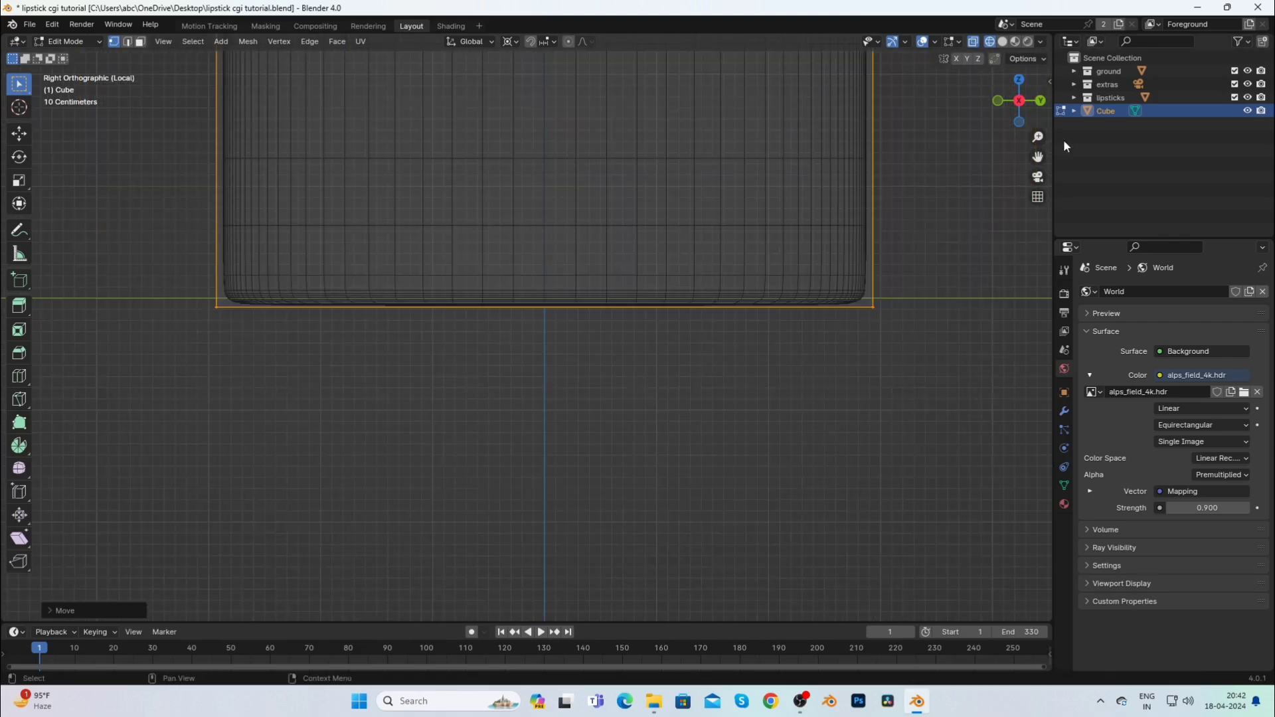
Return to Object Mode and solid shading, and view the stretched box in perspective.
scroll(1038, 156, "down", 5)
left_click_drag(1037, 157, 1021, 597)
key("Tab")
left_click(1002, 41)
scroll(874, 225, "down", 7)
middle_click_drag(874, 224, 936, 245)
scroll(784, 246, "up", 4)
Select the whole mesh of the tall box in Edit Mode and bevel all of its edges.
left_click(602, 246)
key("Tab")
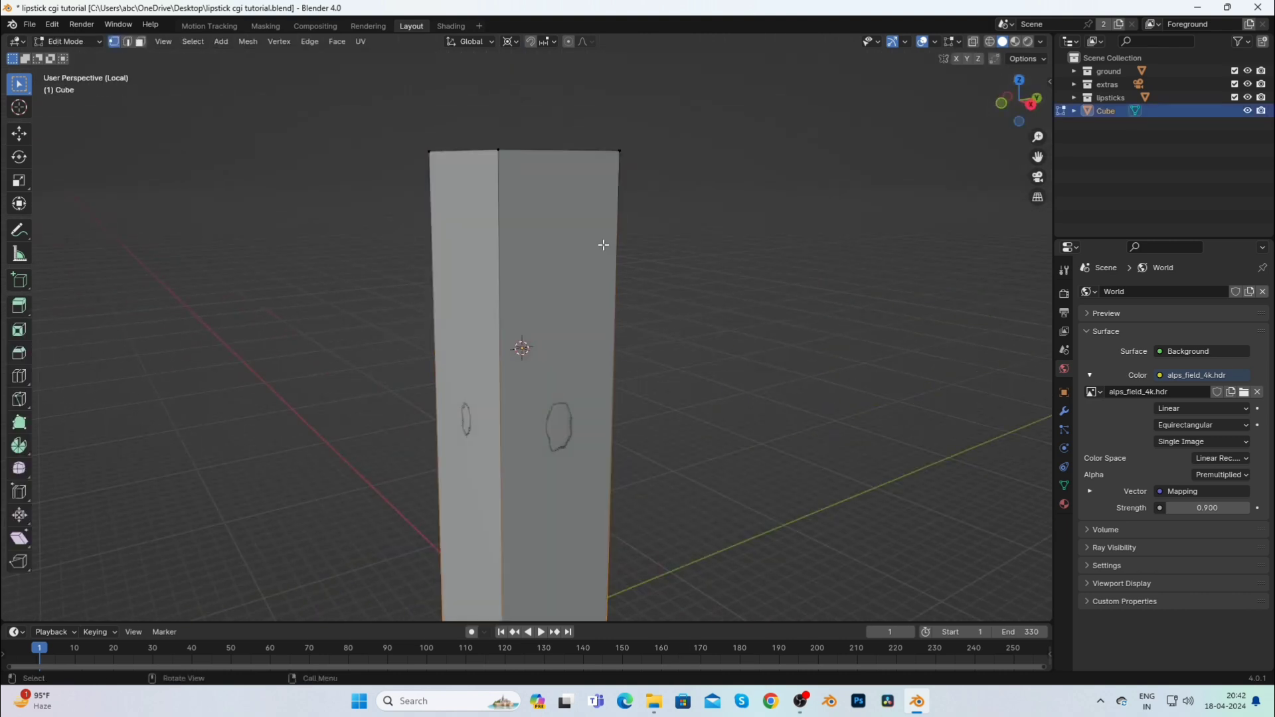
key("a")
key("ctrl+b")
left_click(626, 268)
Set the bevel to 5 segments with a width of about 0.03 m.
key("KP_1")
key("alt+z")
scroll(626, 268, "up", 4)
left_click(61, 610)
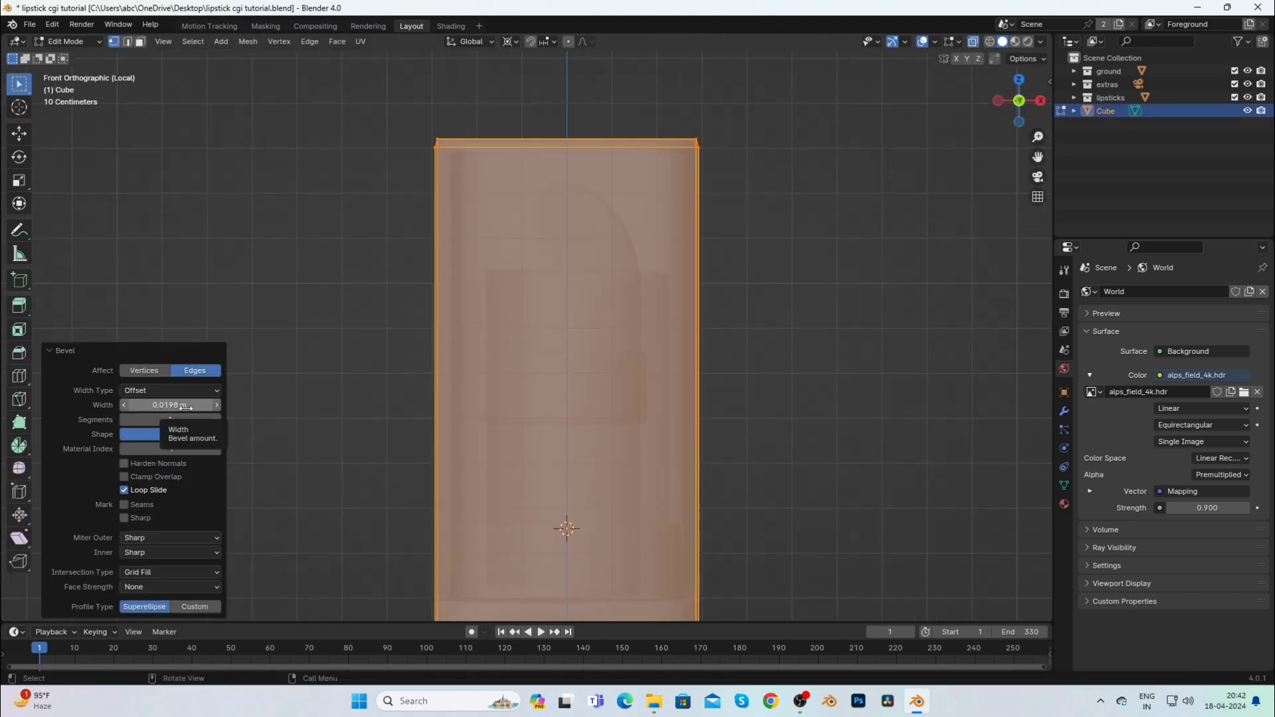
scroll(638, 158, "up", 3)
scroll(637, 158, "down", 3)
key("alt+z")
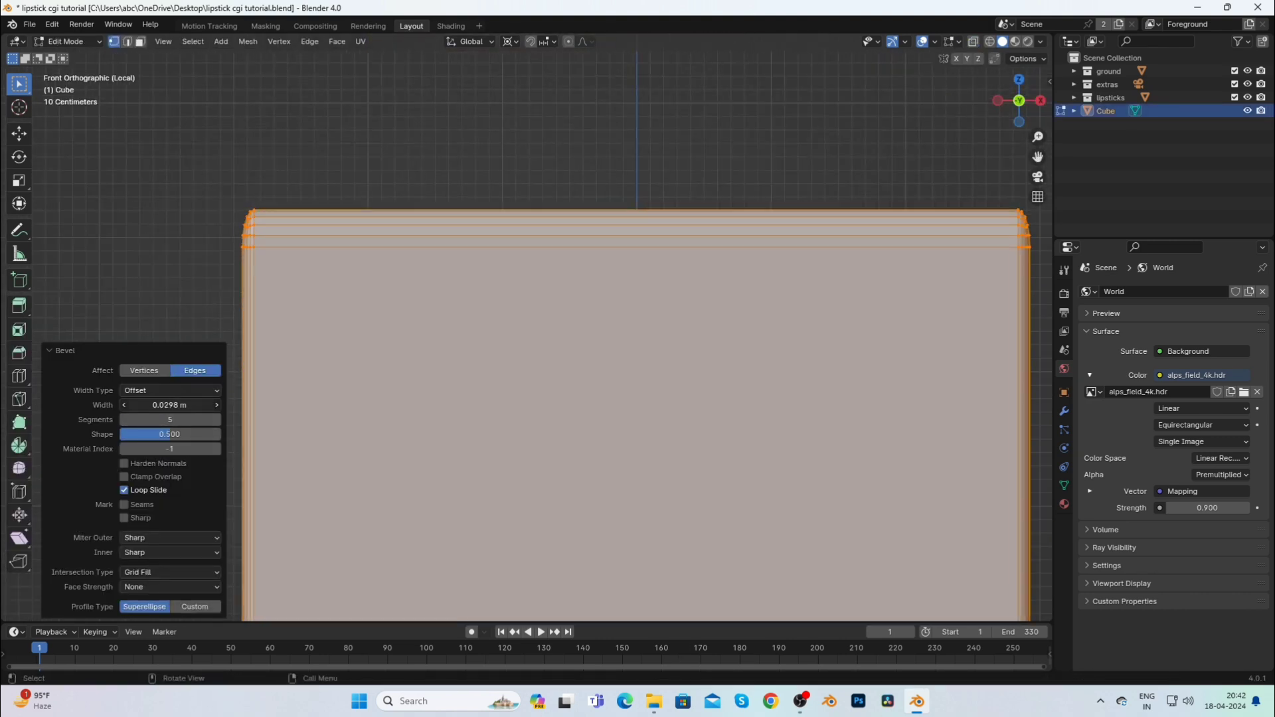
scroll(547, 217, "down", 1)
Apply Shade Auto Smooth to the beveled box in Object Mode.
right_click(597, 352)
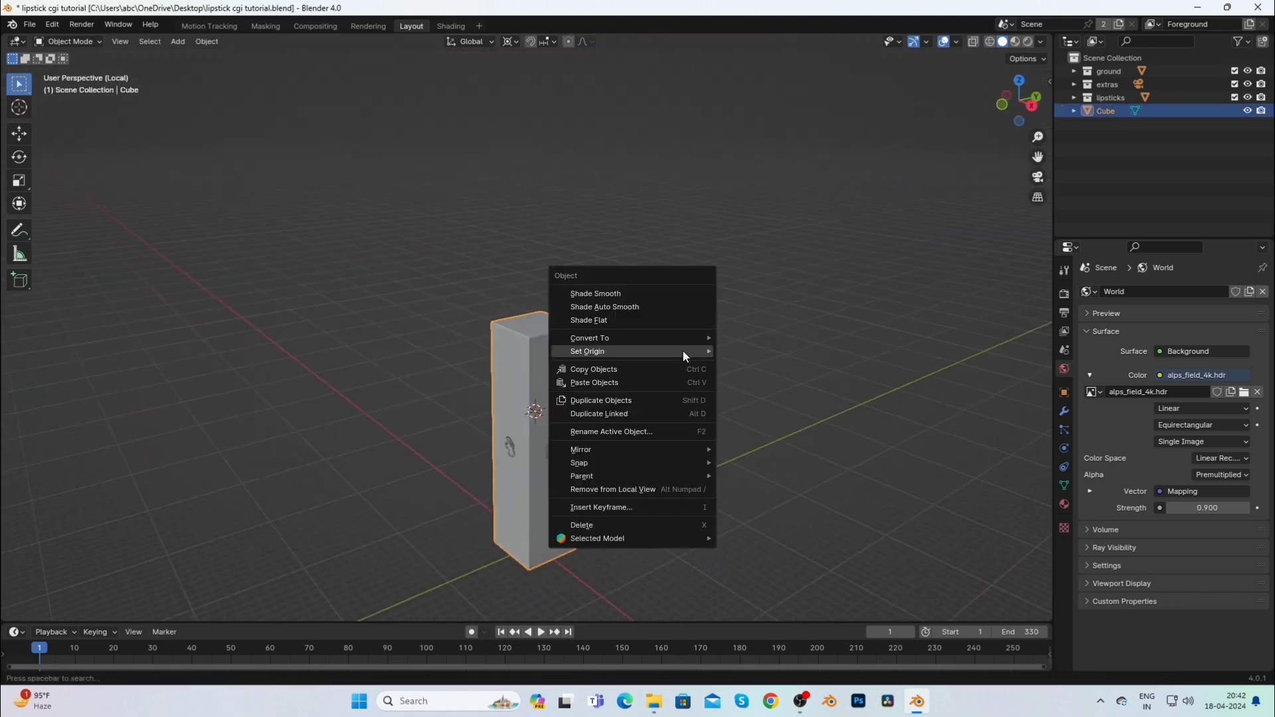
left_click(614, 367)
right_click(583, 361)
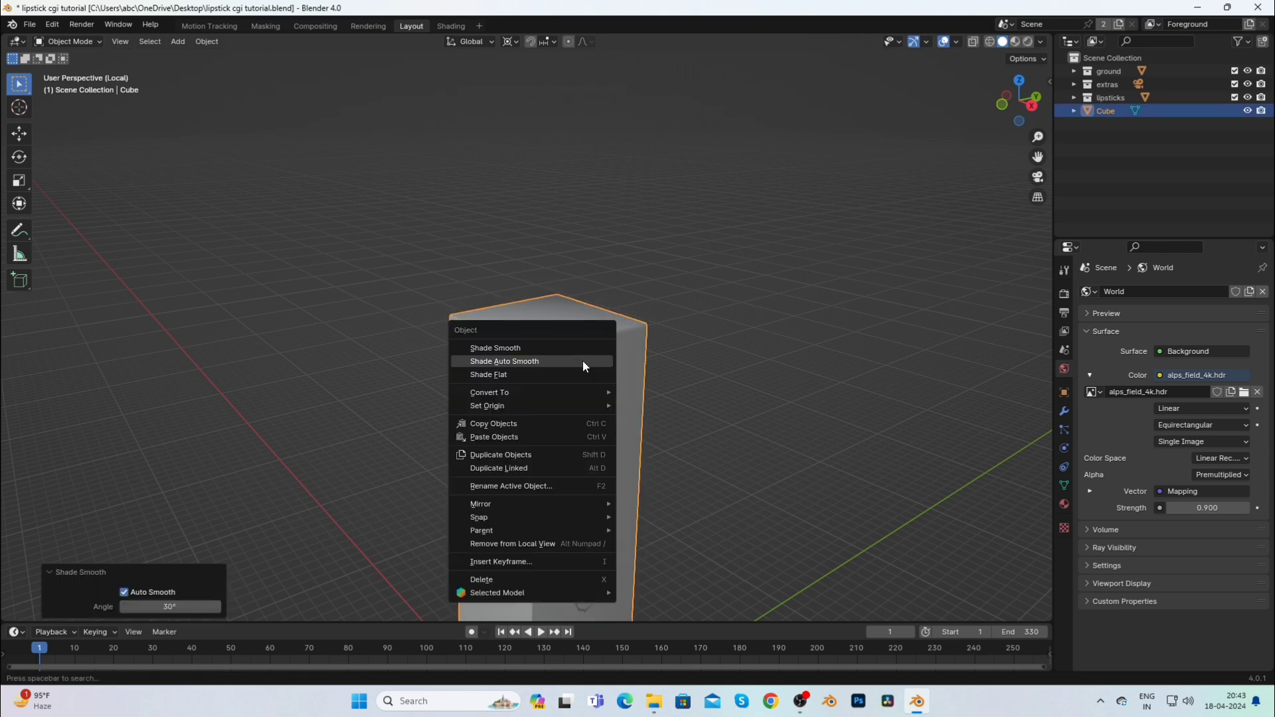
left_click(584, 361)
Rename the Cube object as "cover cube".
double_click(1102, 111)
type("cover cu")
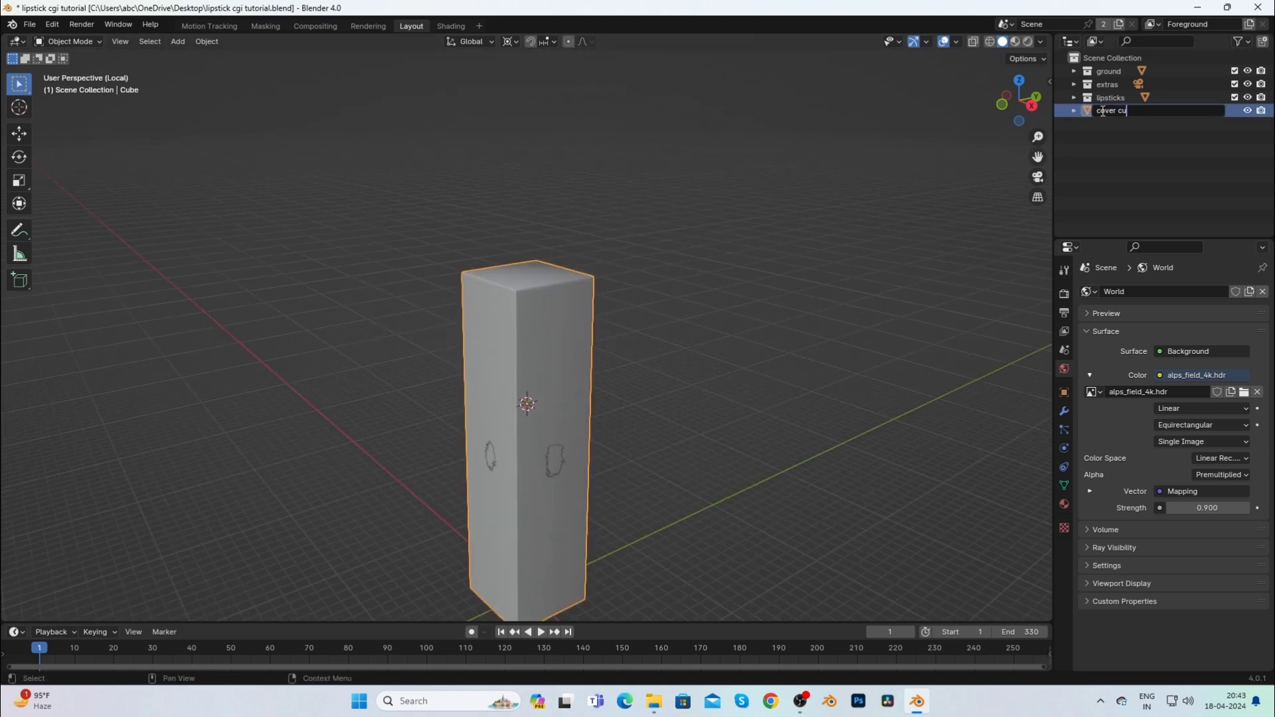
type("be")
key("Return")
Parent the lipstick cap to the cover cube with Object (Keep Transform) and leave Local View.
left_click(565, 459)
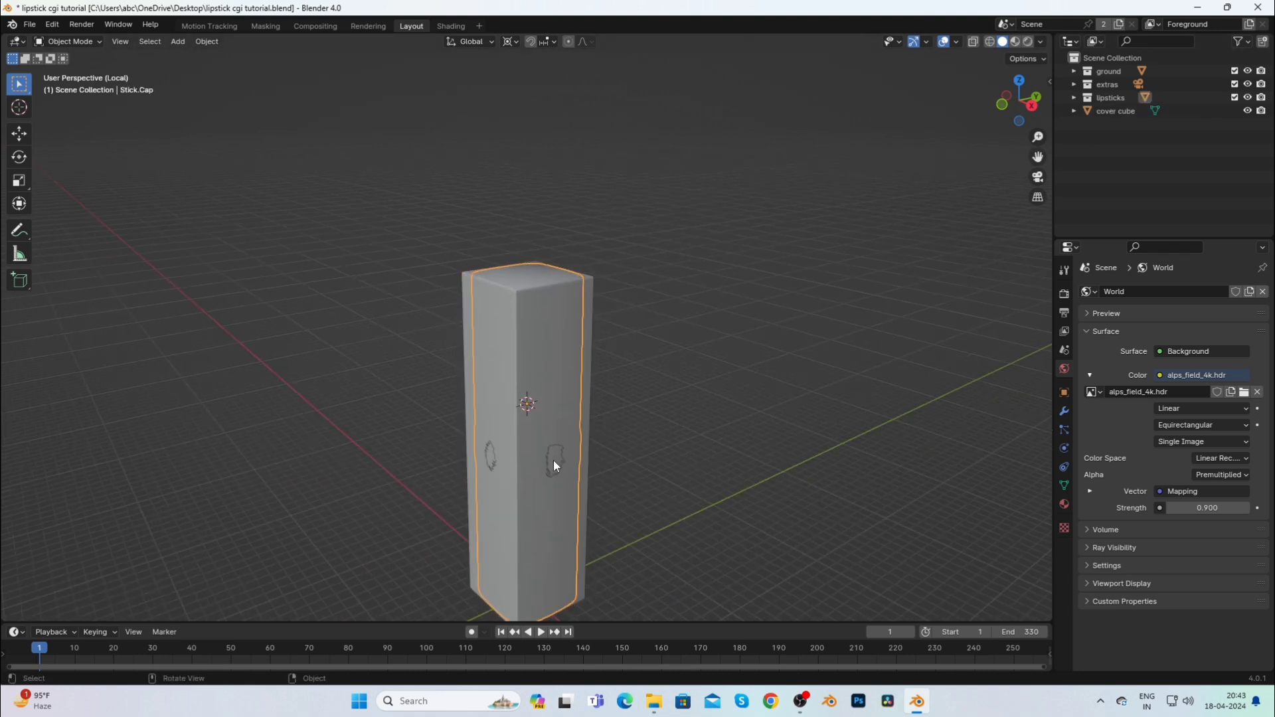
left_click(588, 417)
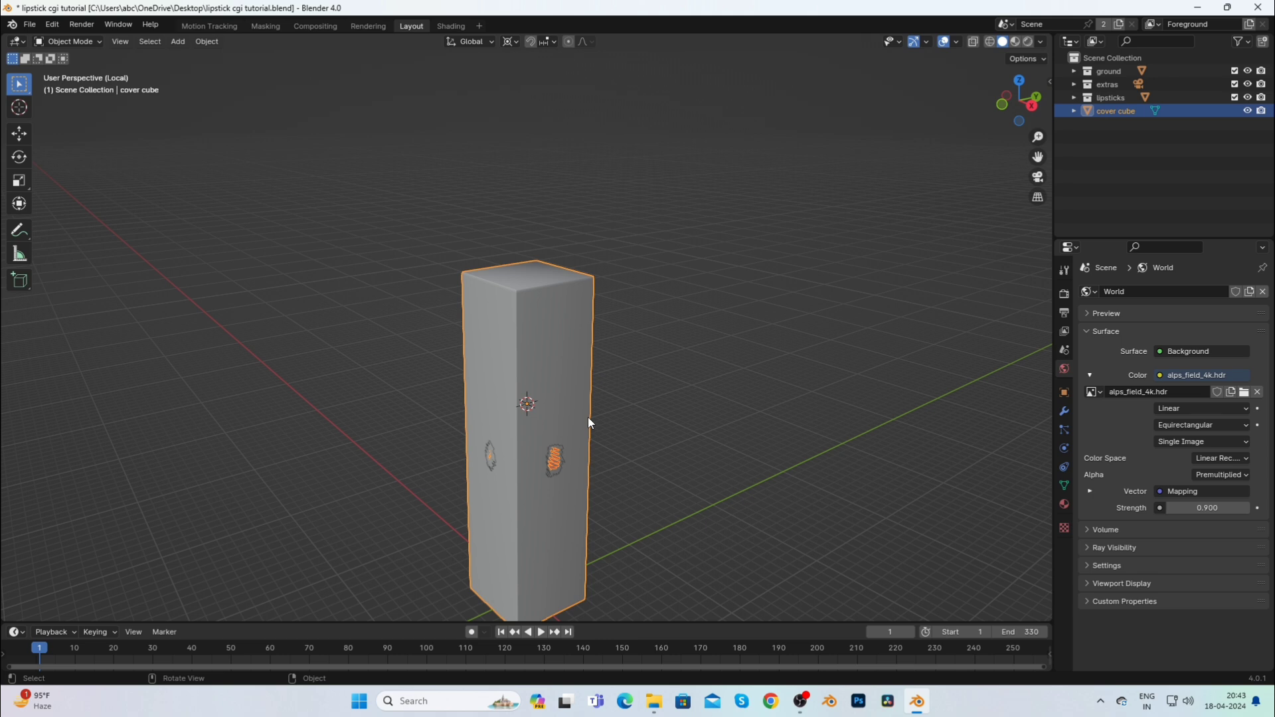
key("ctrl+p")
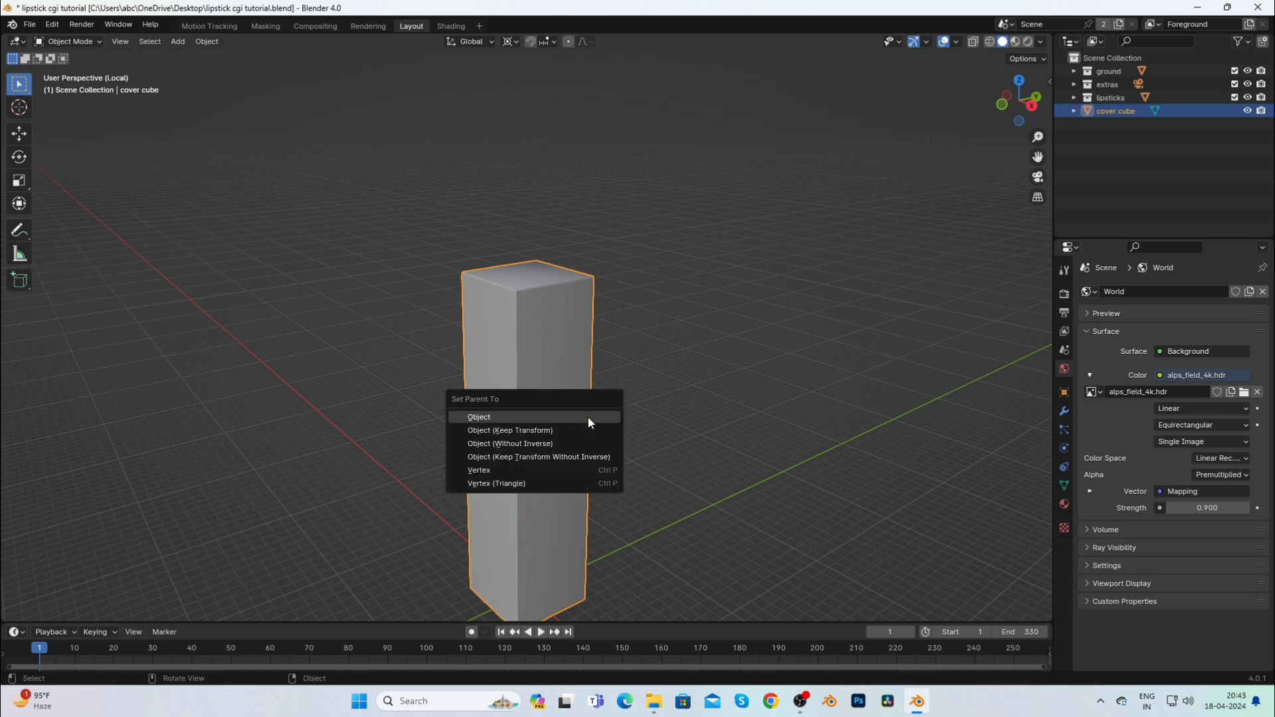
left_click(572, 429)
middle_click_drag(617, 412, 702, 368)
key("KP_Divide")
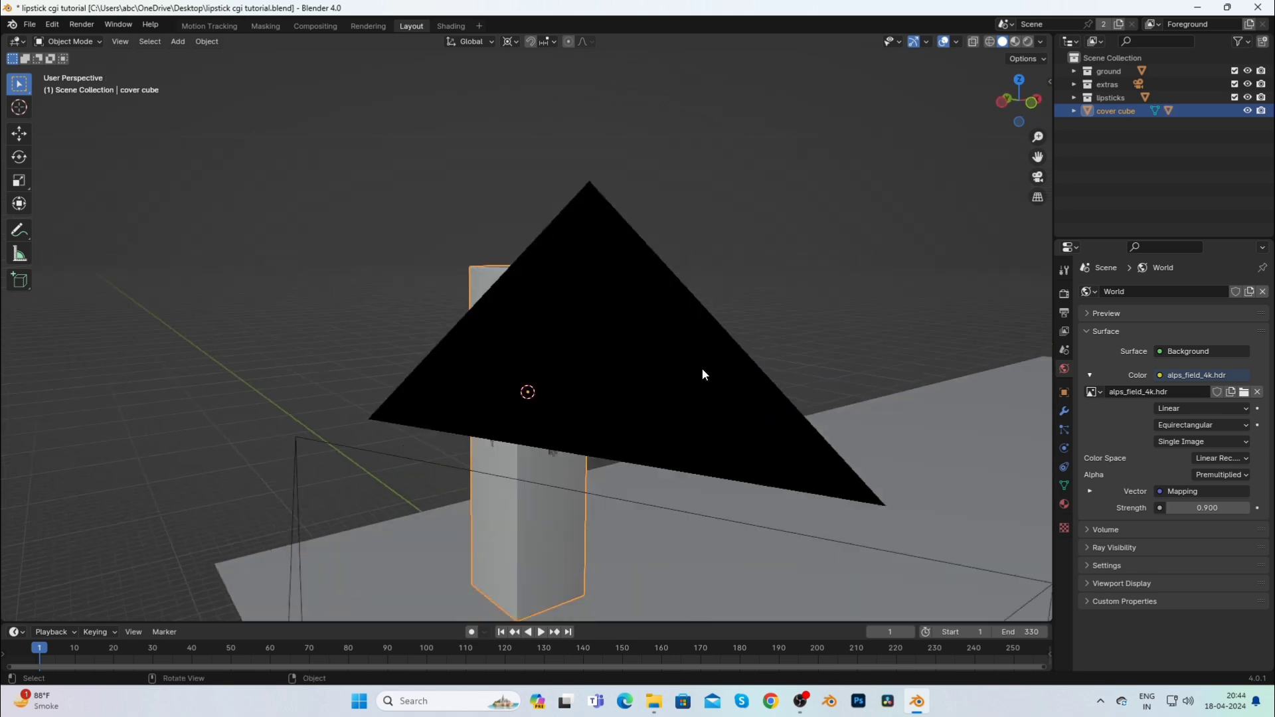
Add Rigid Body physics to the ground plane and play the animation briefly to test it.
left_click(698, 407)
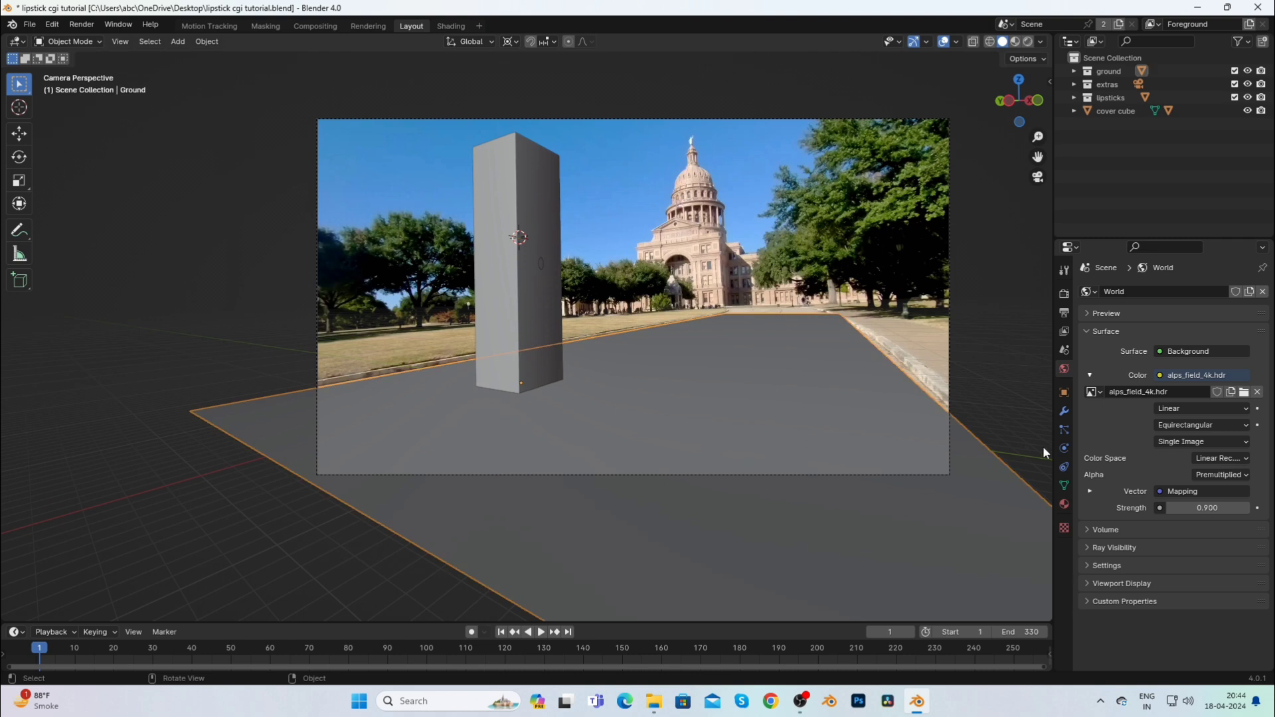
left_click(1064, 446)
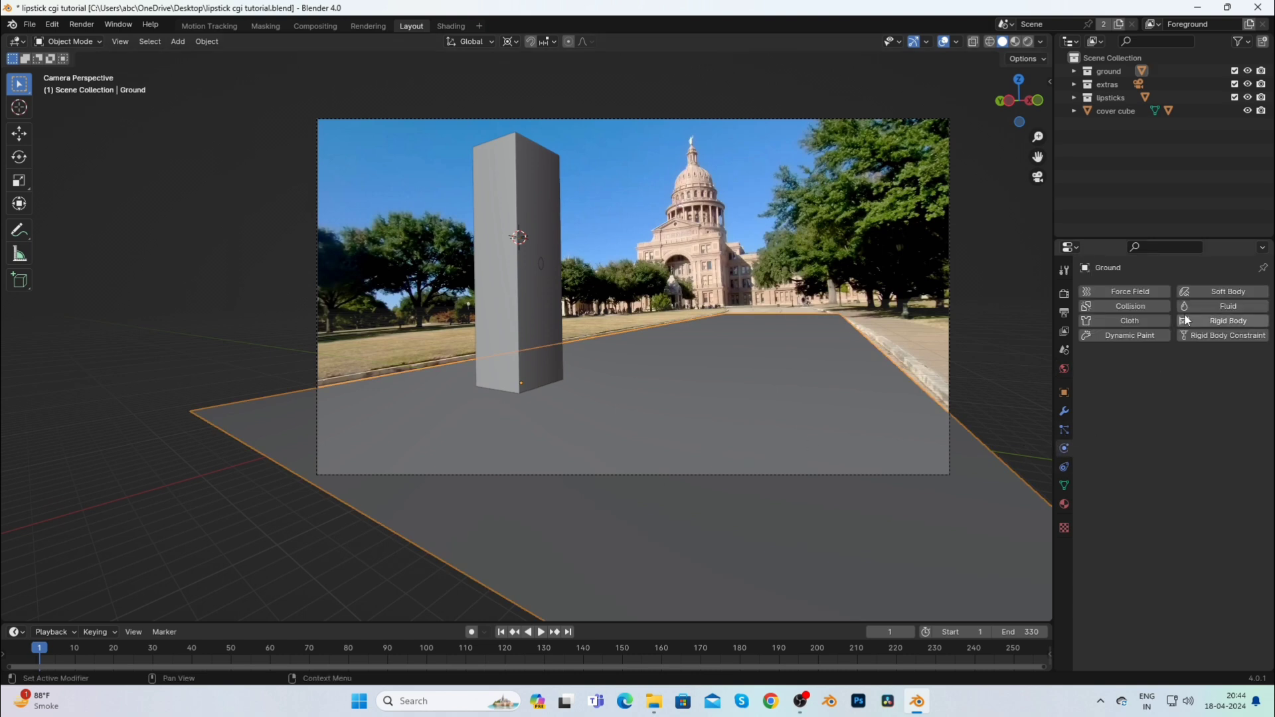
left_click(1186, 321)
key("space")
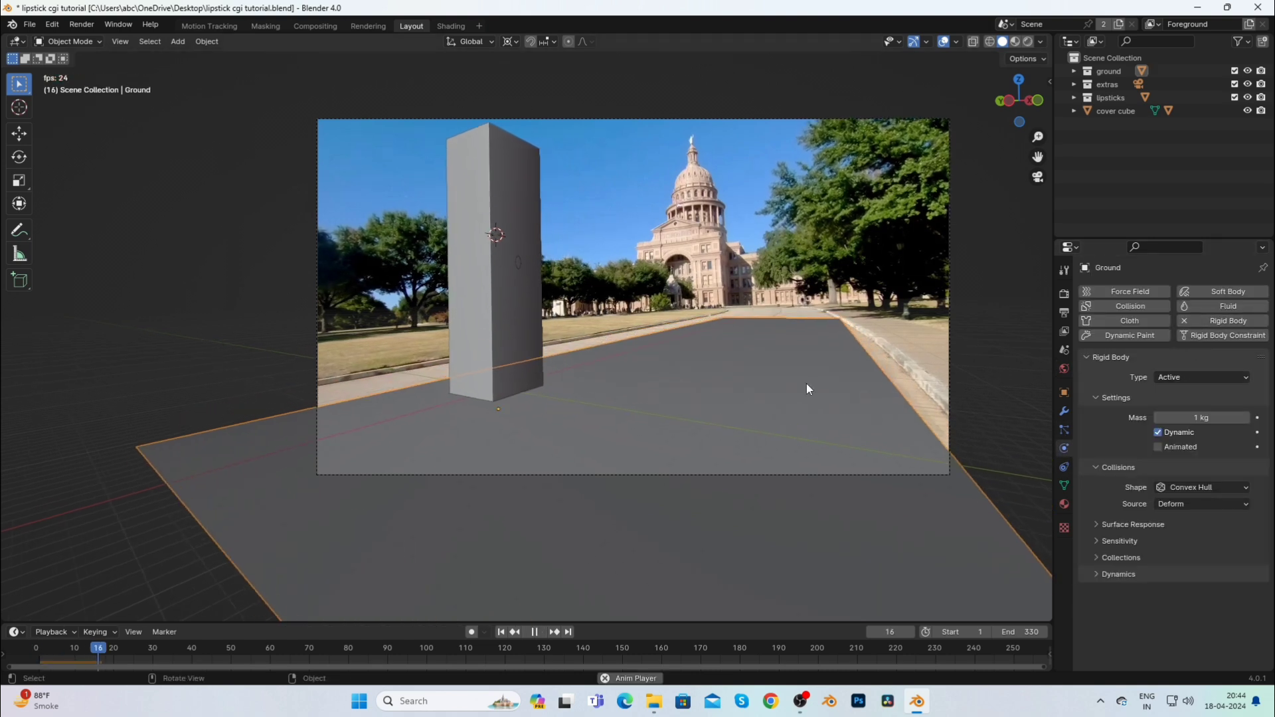
key("Escape")
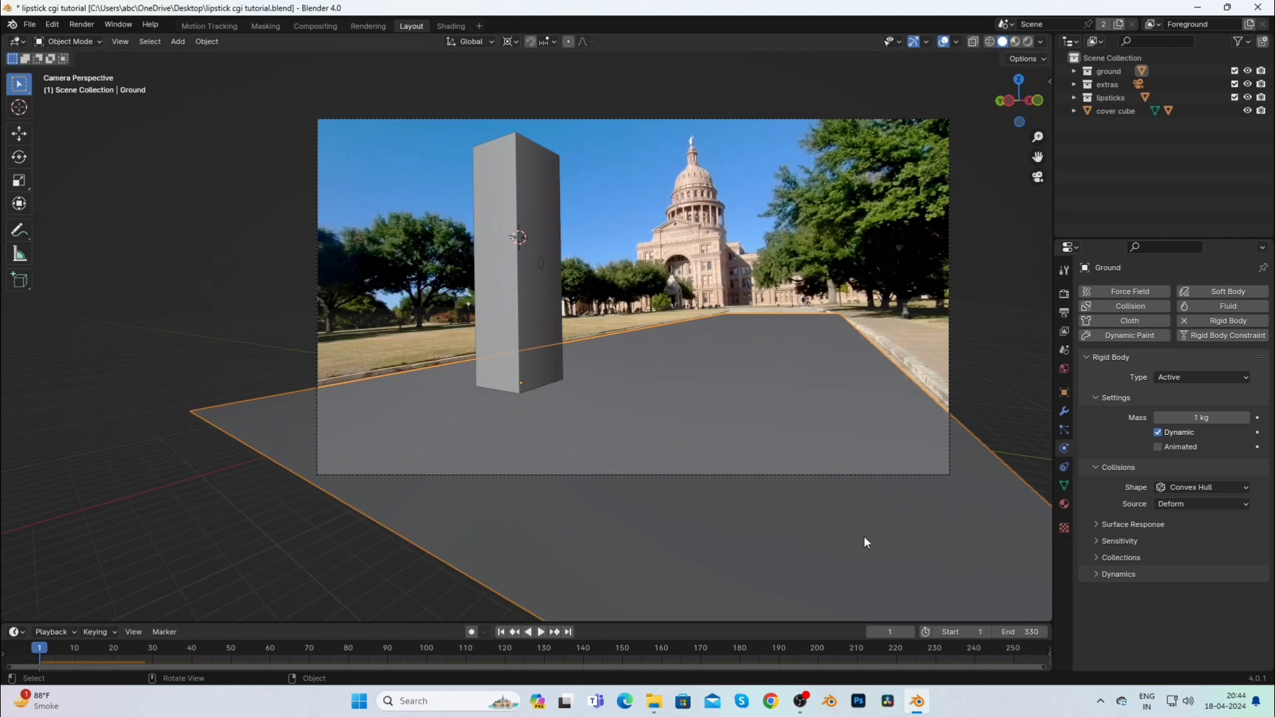
Set the ground's rigid body type to Passive and its collision shape to Box.
left_click(1190, 380)
left_click(1186, 406)
left_click(1171, 457)
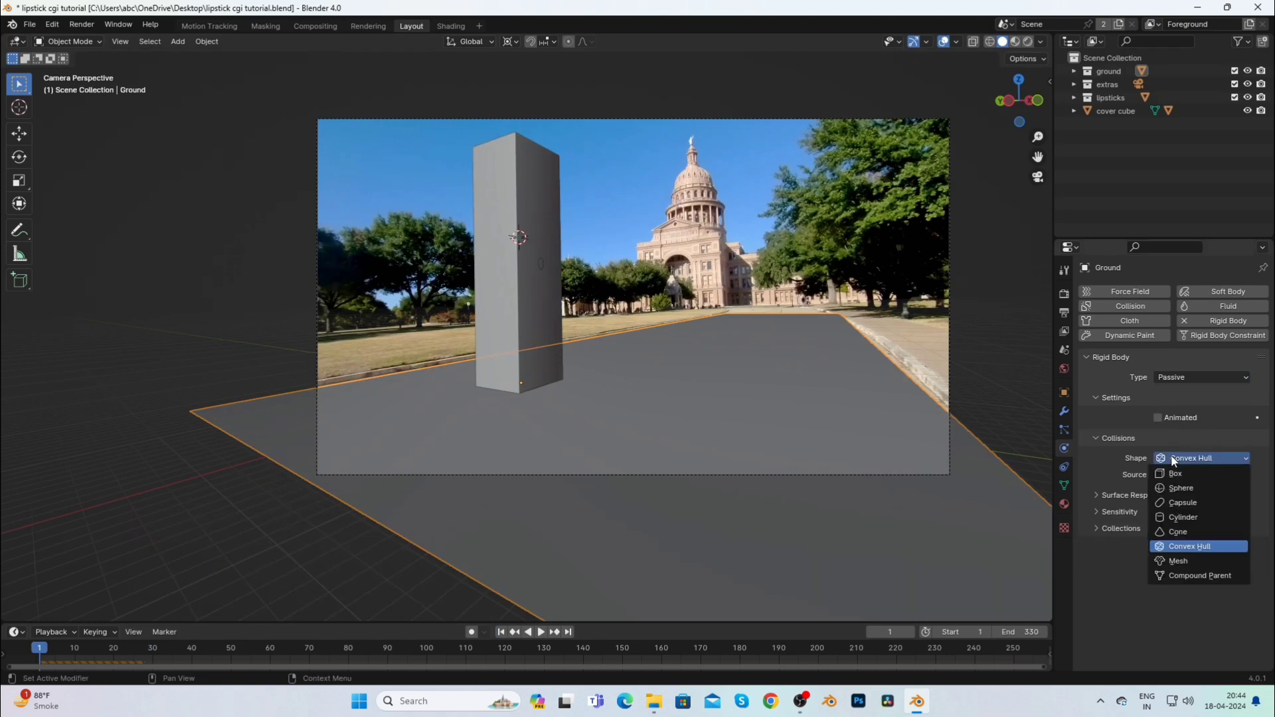
left_click(1171, 473)
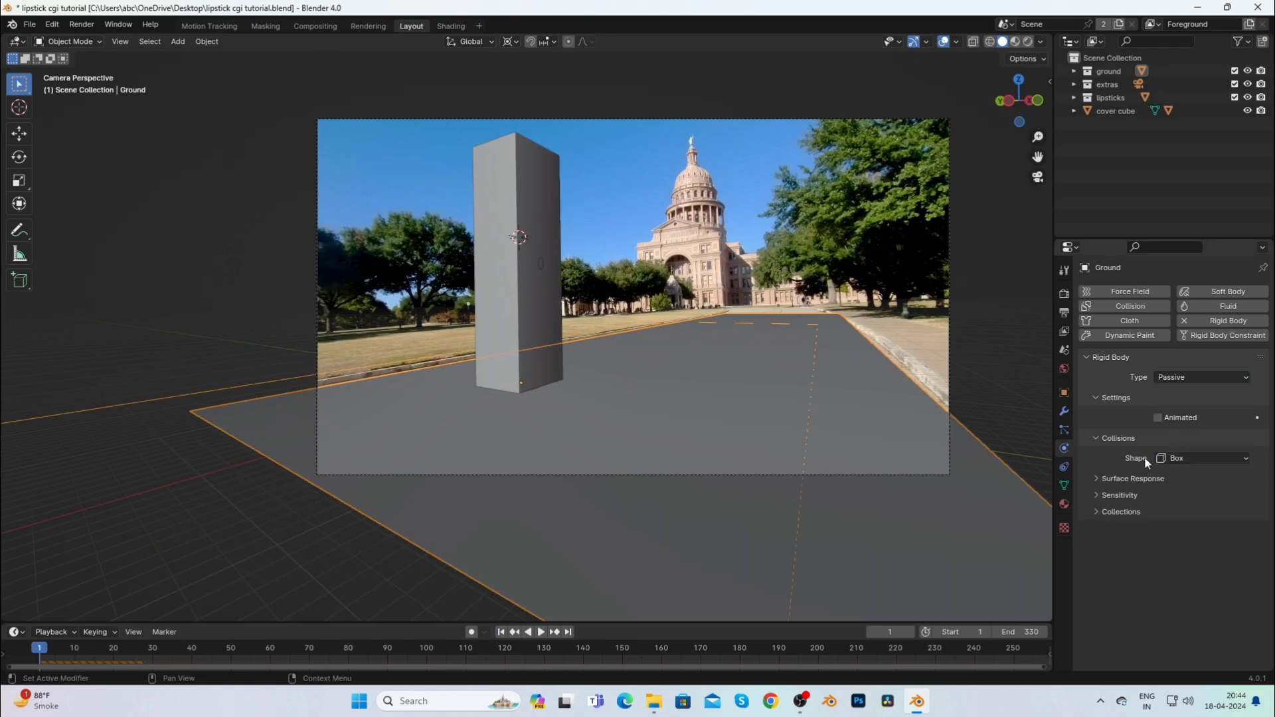
Set the ground's origin to its Center of Mass (Surface).
scroll(735, 410, "down", 3)
right_click(700, 386)
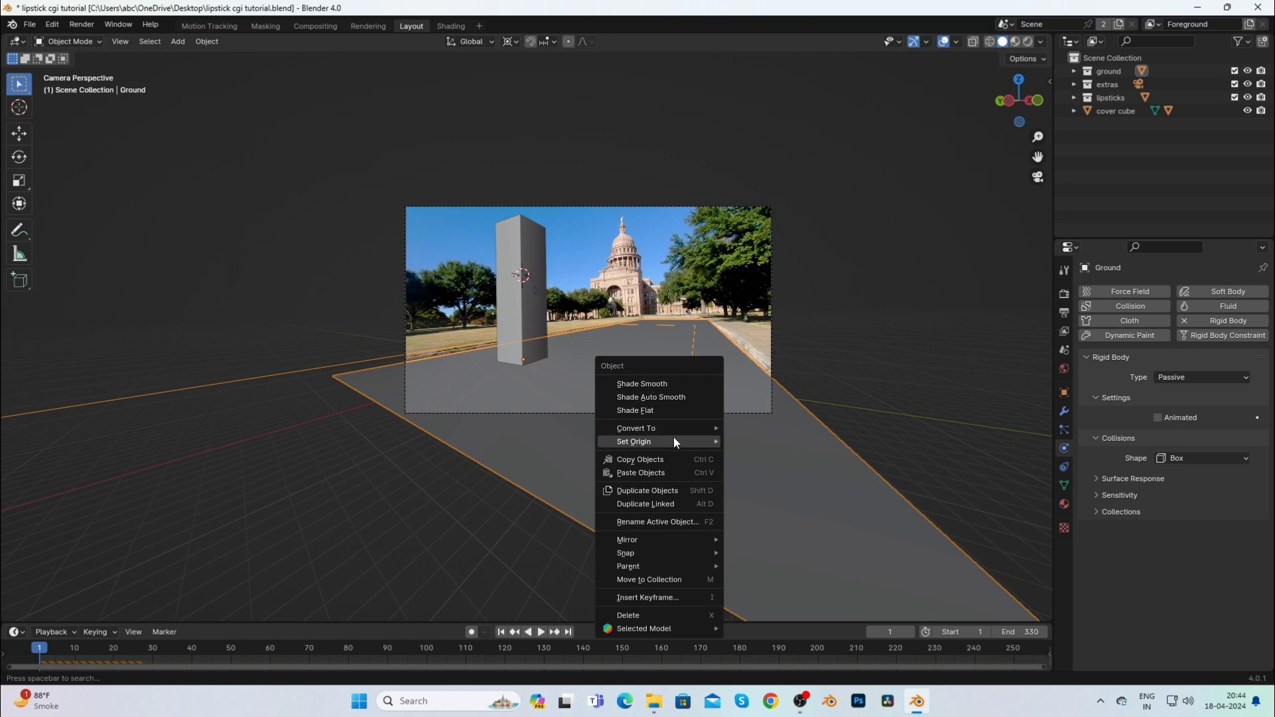
mouse_move(673, 440)
left_click(800, 485)
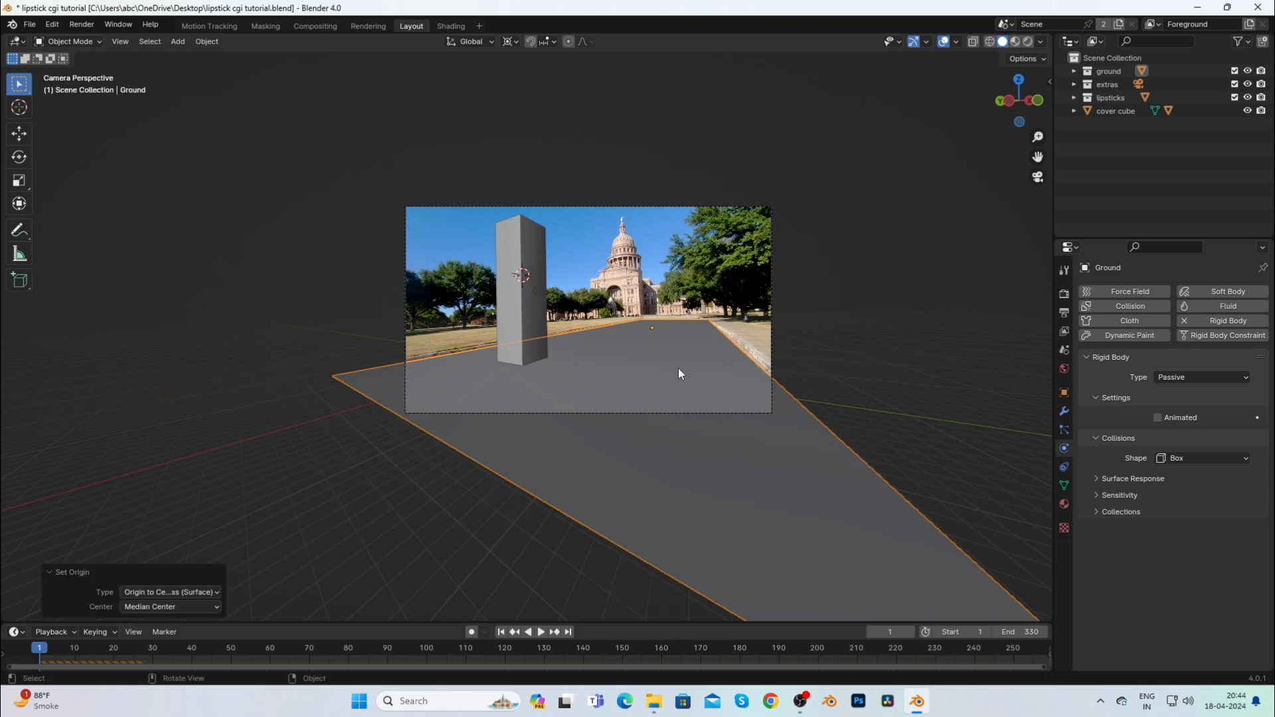
Enable the ground's rigid body collision margin and set it to 0.001 m.
left_click(1093, 497)
left_click_drag(1177, 524, 1165, 525)
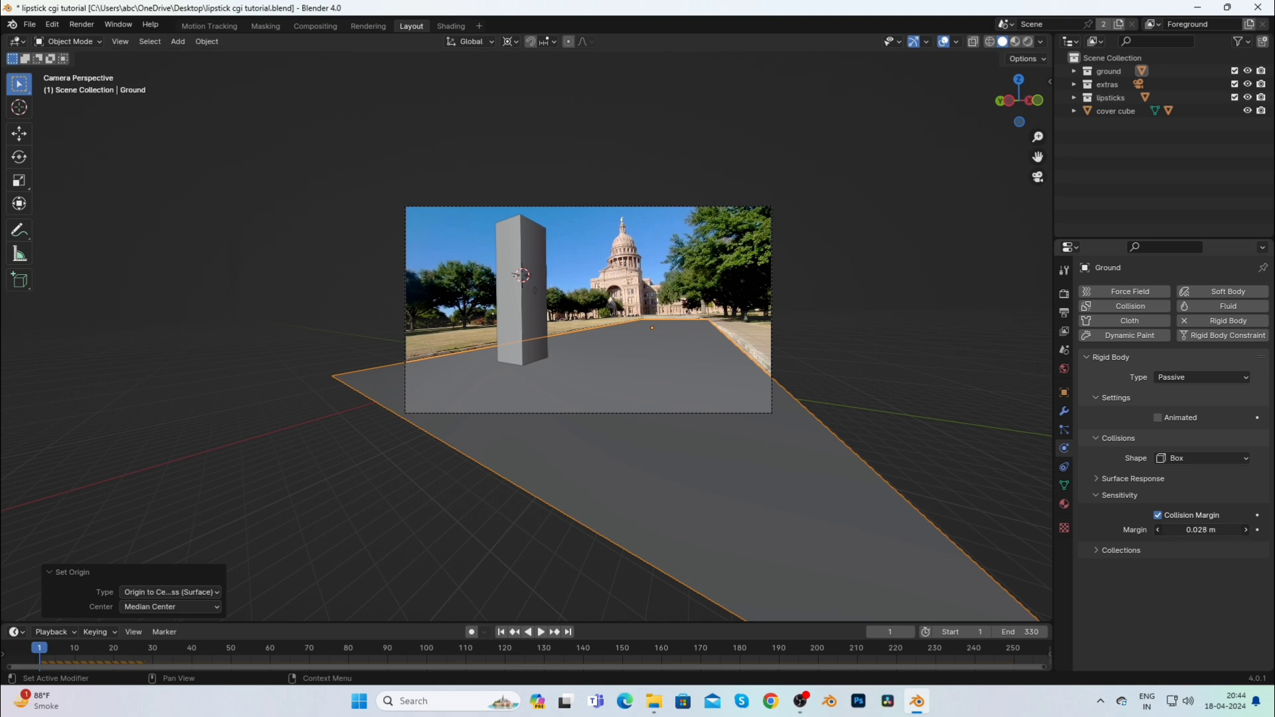
left_click(1197, 529)
key("Return")
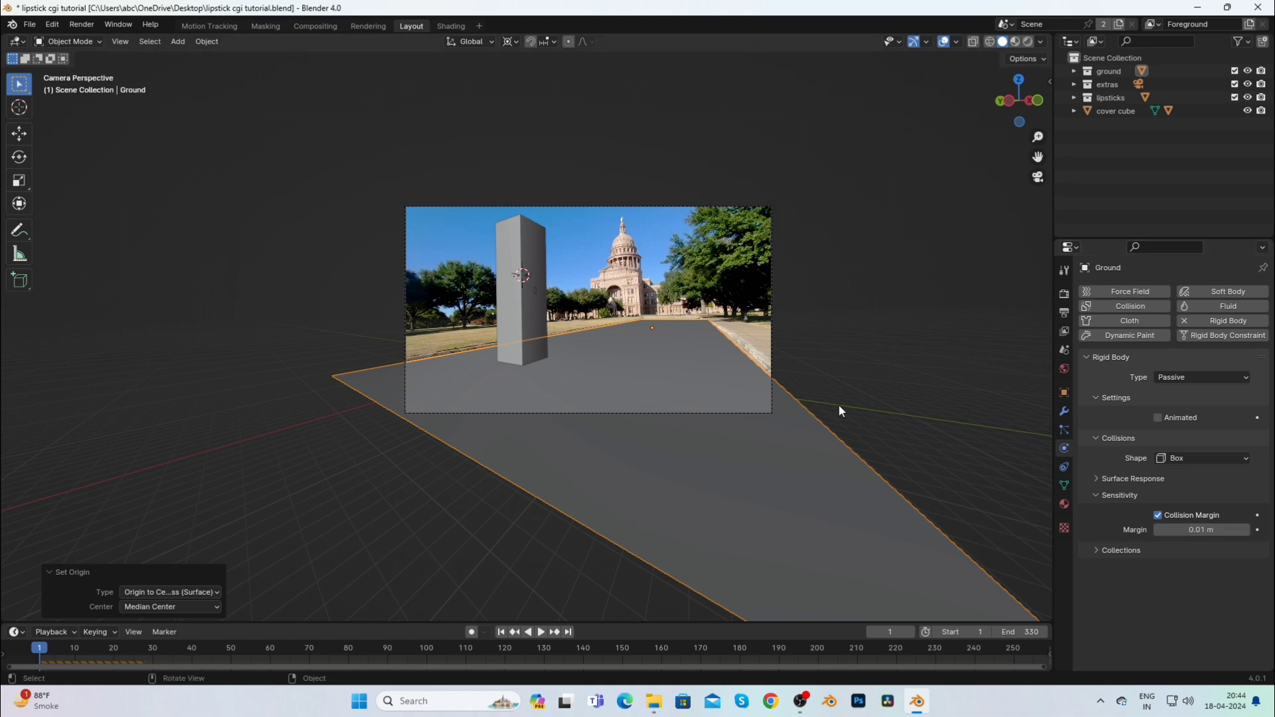
key("ctrl+z")
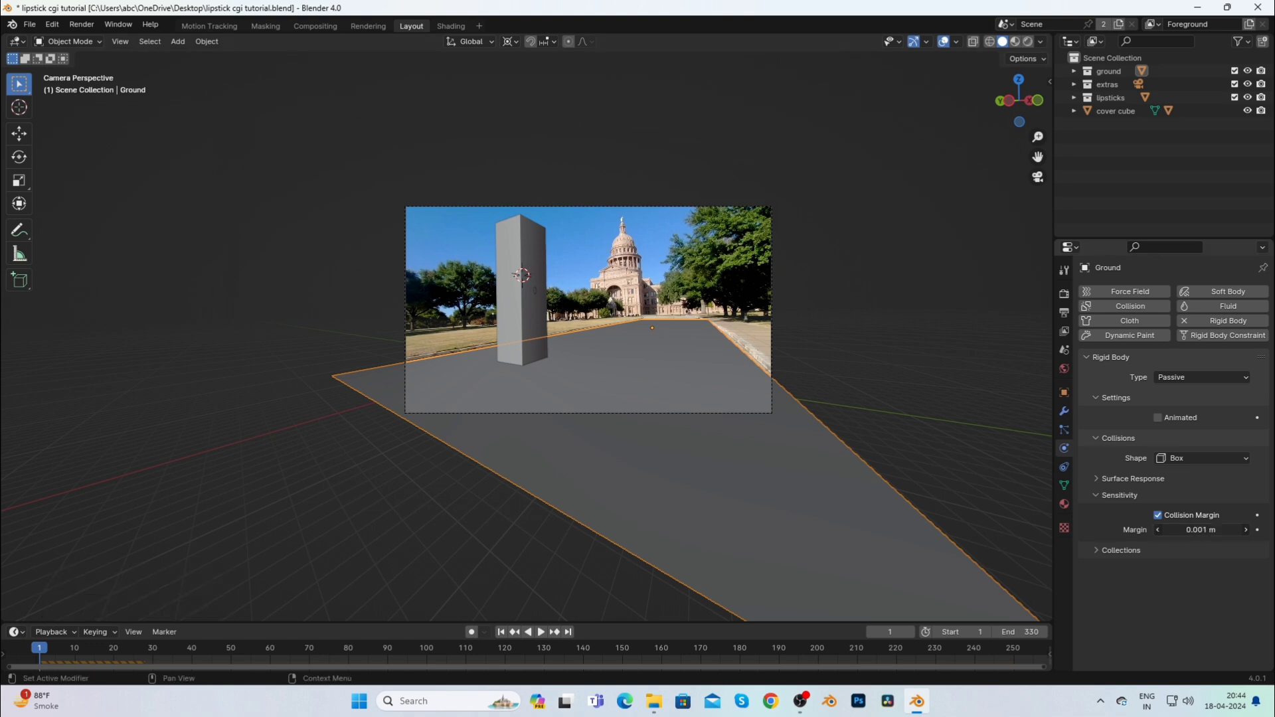
Add an Active rigid body to the cover cube and set its collision shape to Box.
scroll(533, 319, "up", 2)
left_click(529, 320)
scroll(528, 320, "up", 2)
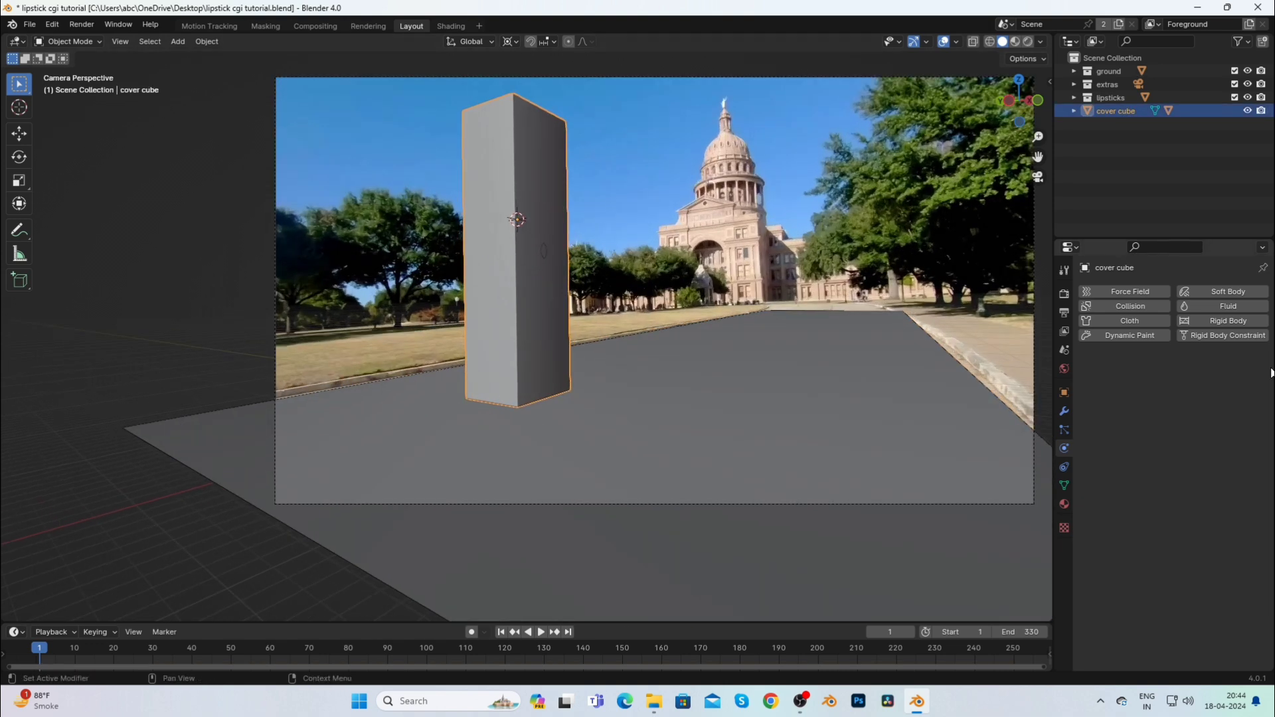
left_click(1226, 321)
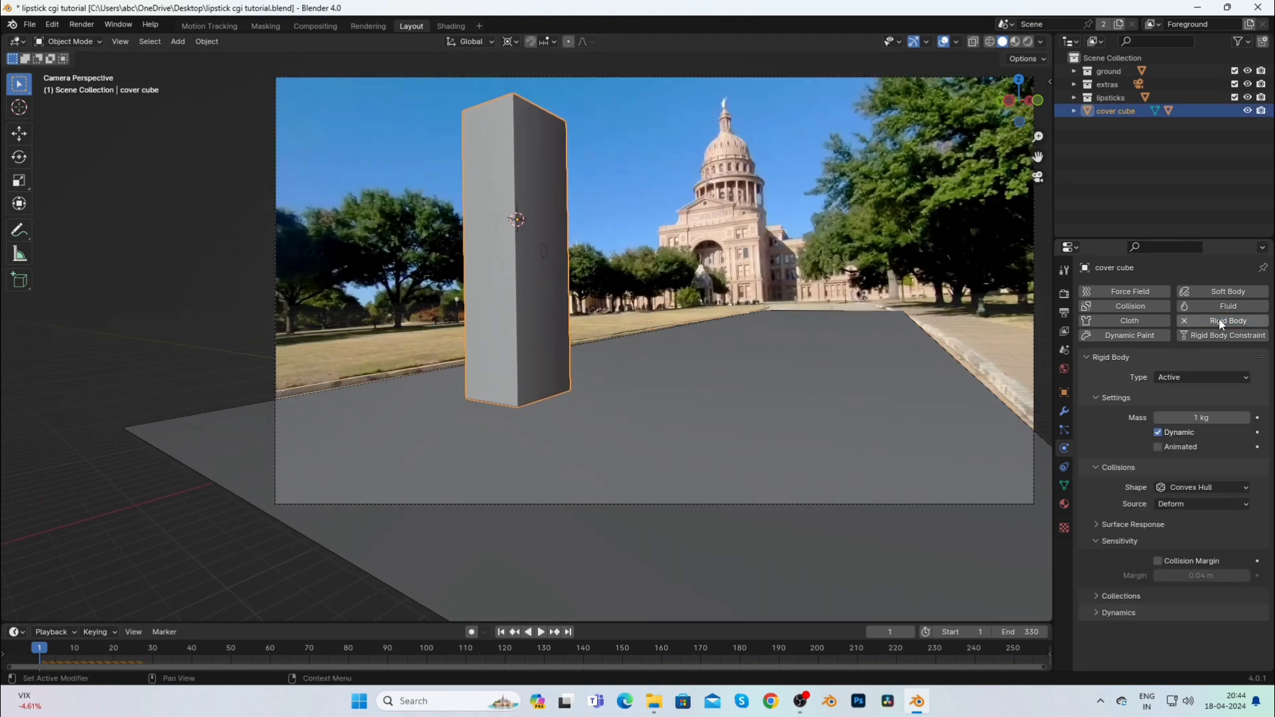
left_click(1194, 376)
left_click(1188, 379)
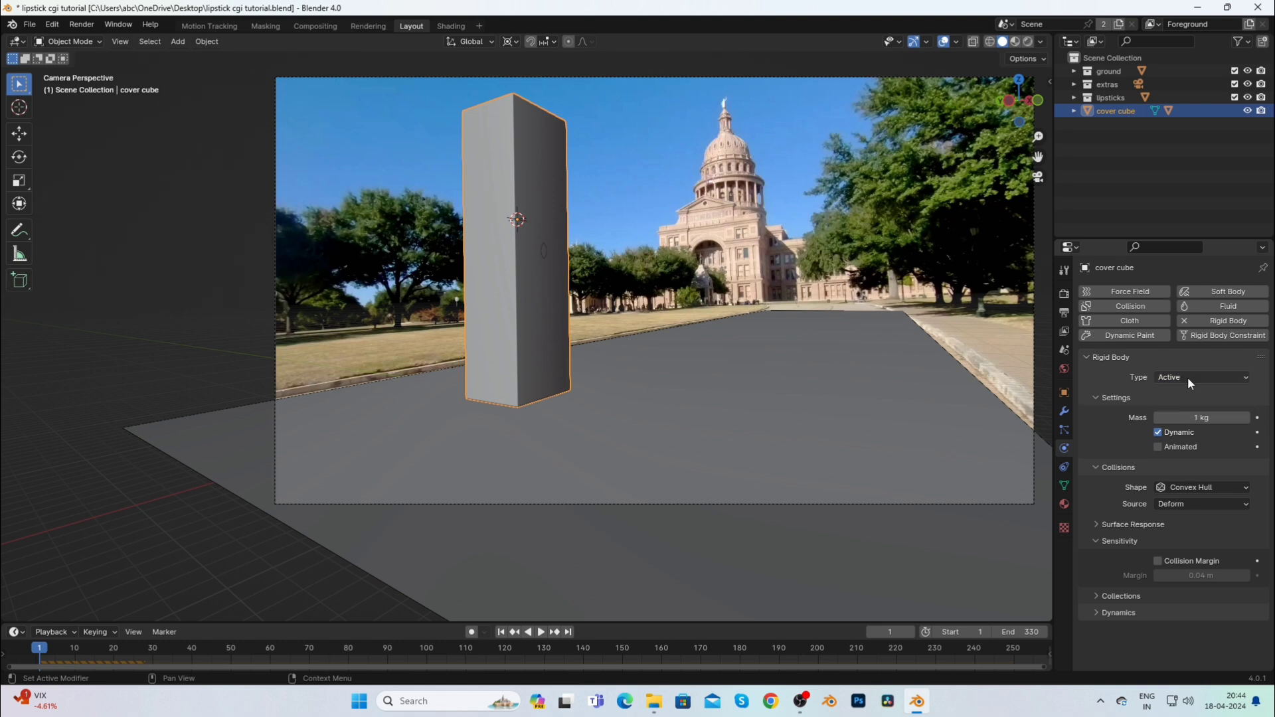
left_click(1185, 488)
left_click(1172, 498)
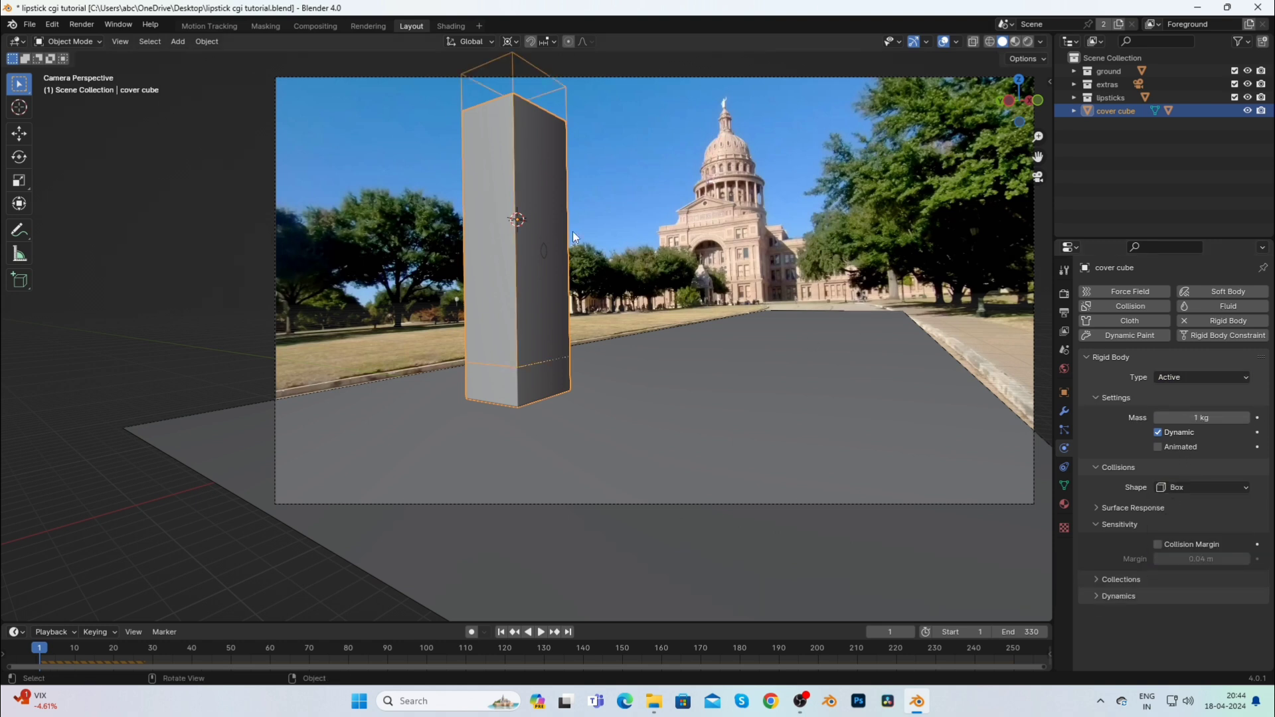
Set the cover cube's origin to its Center of Mass (Surface) and enable a collision margin of 0.001 m.
right_click(548, 226)
left_click(646, 273)
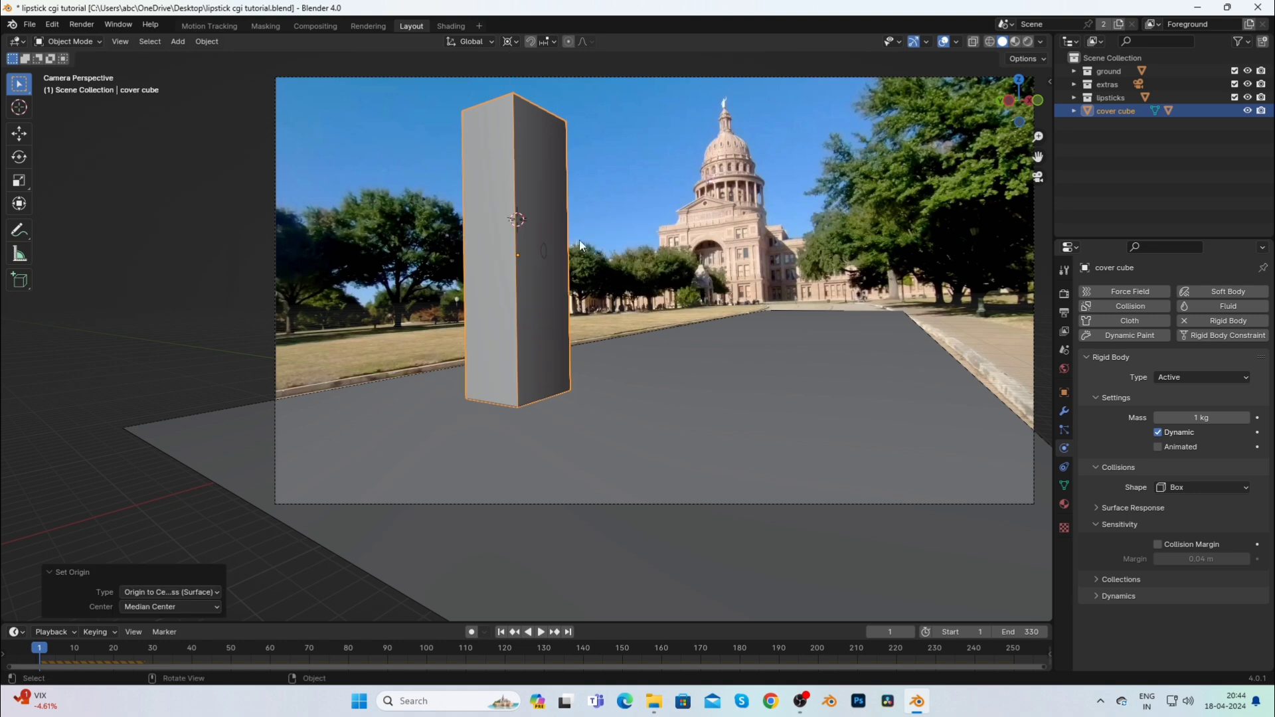
left_click(1161, 543)
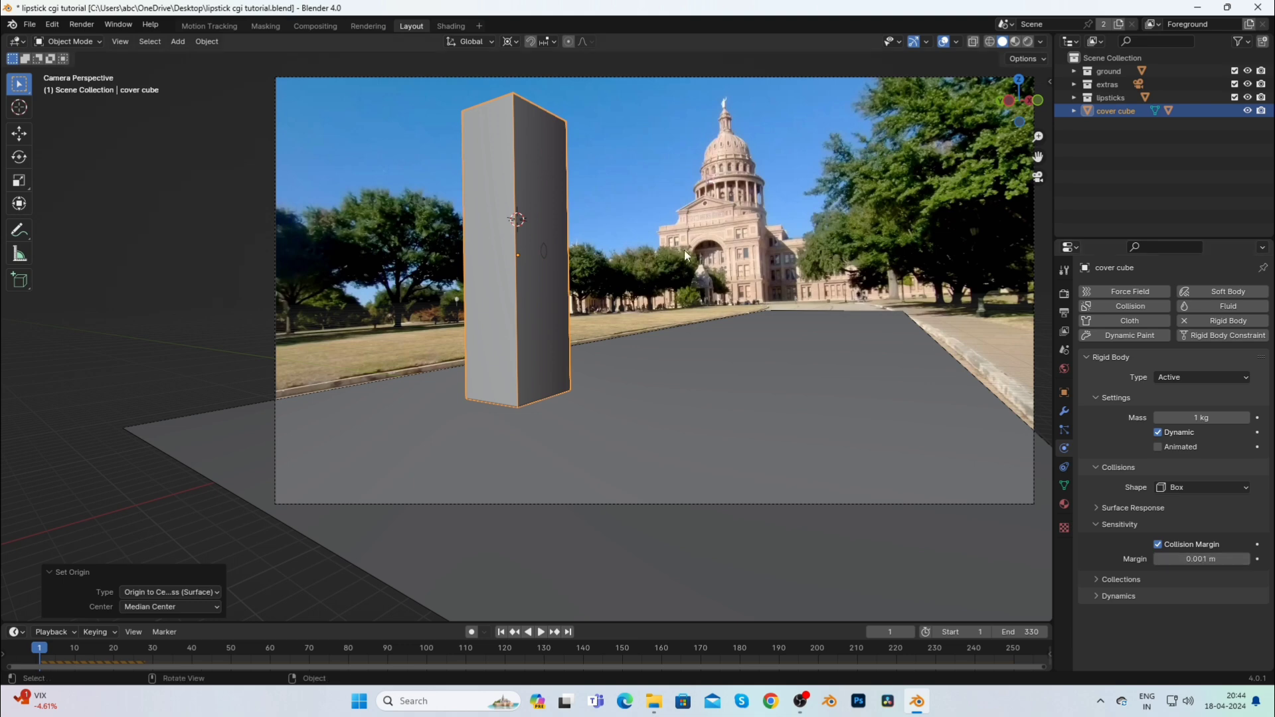
Play the rigid body simulation briefly and return to the first frame.
left_click(853, 263)
scroll(881, 284, "down", 3)
scroll(881, 284, "up", 3)
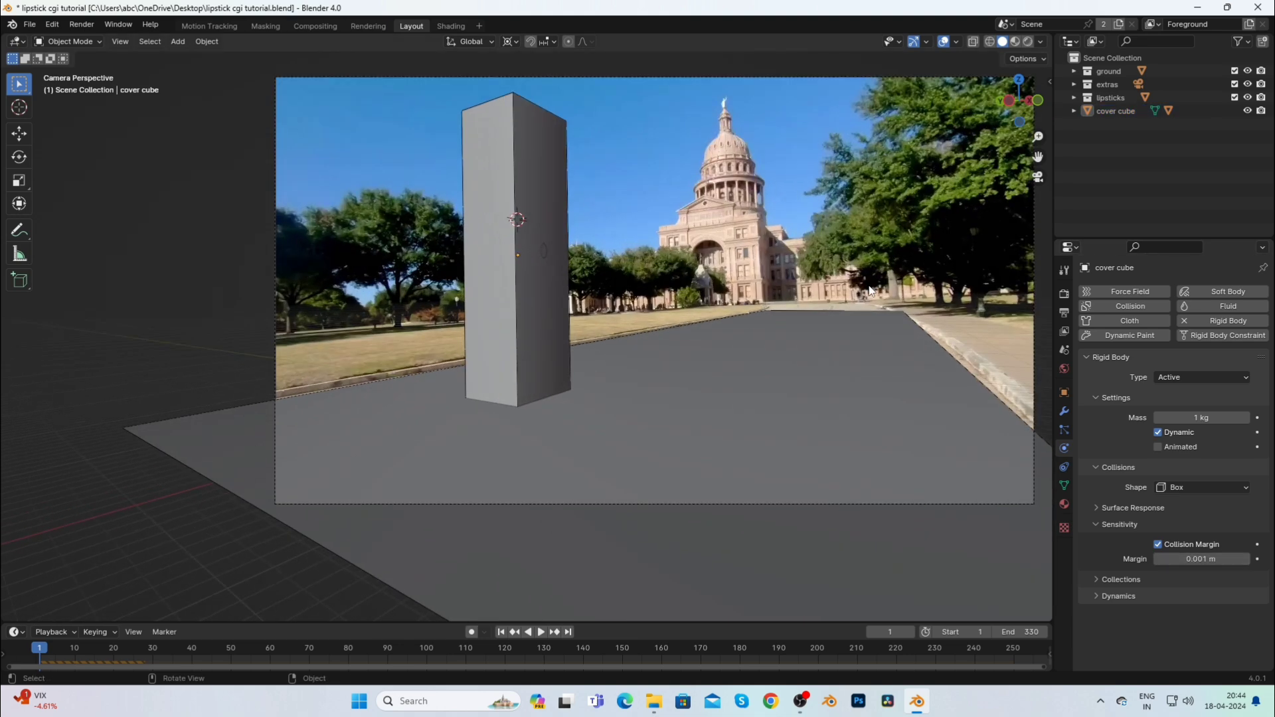
key("space")
left_click(535, 631)
left_click(501, 632)
Fine-tune the cover cube's height above the ground along the global Z axis.
left_click(511, 369)
key("g")
key("z")
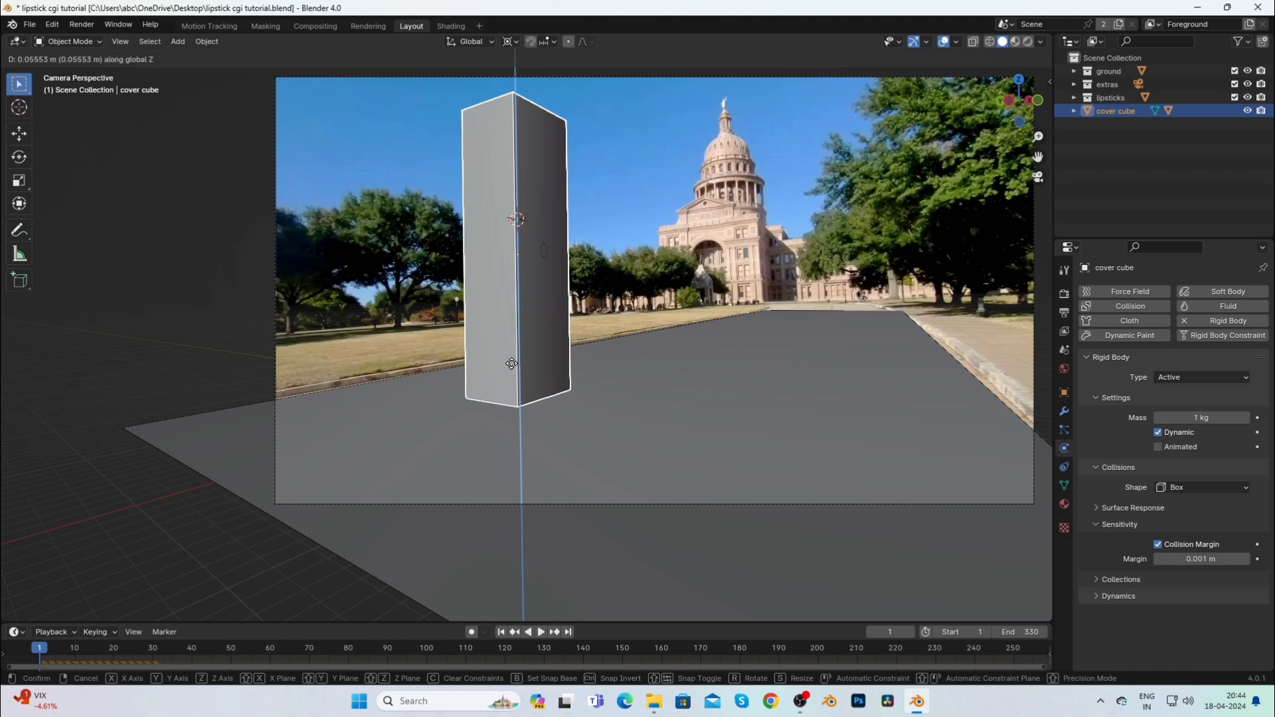
left_click(512, 369)
Play the animation again to check the cube on the ground, and save the file.
scroll(324, 320, "down", 3)
left_click(324, 320)
key("space")
scroll(324, 320, "up", 3)
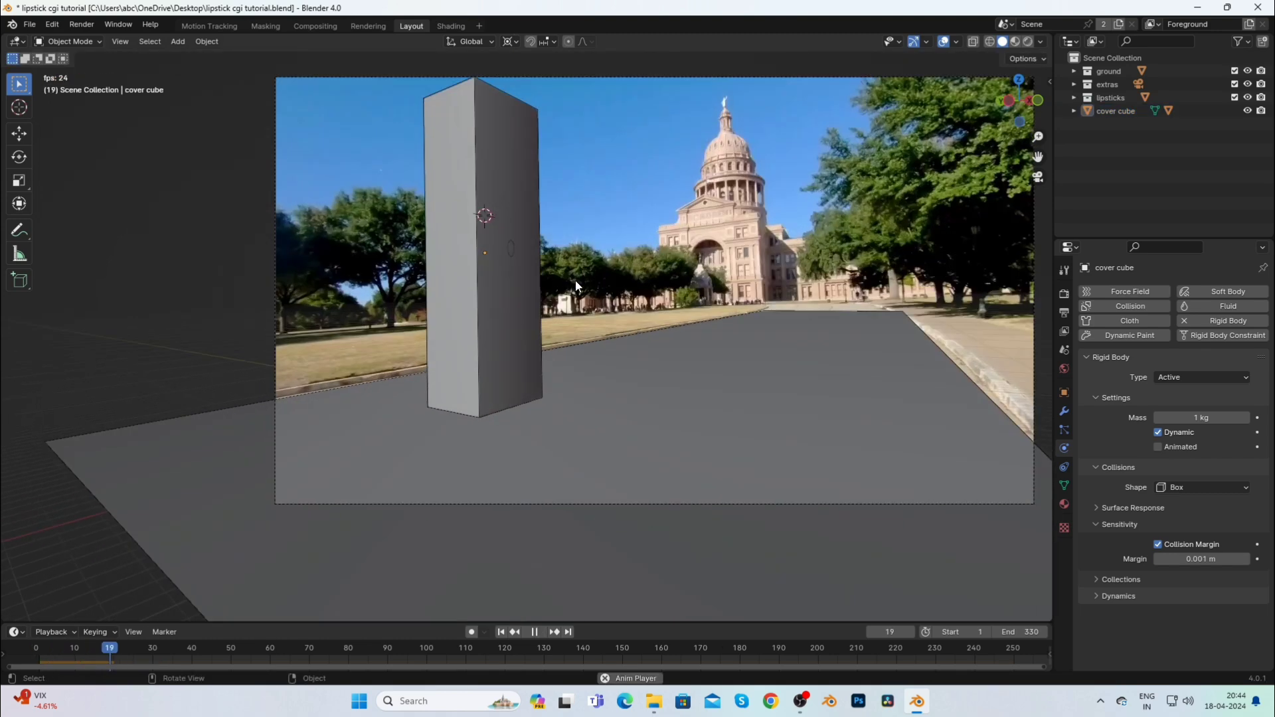
key("ctrl+s")
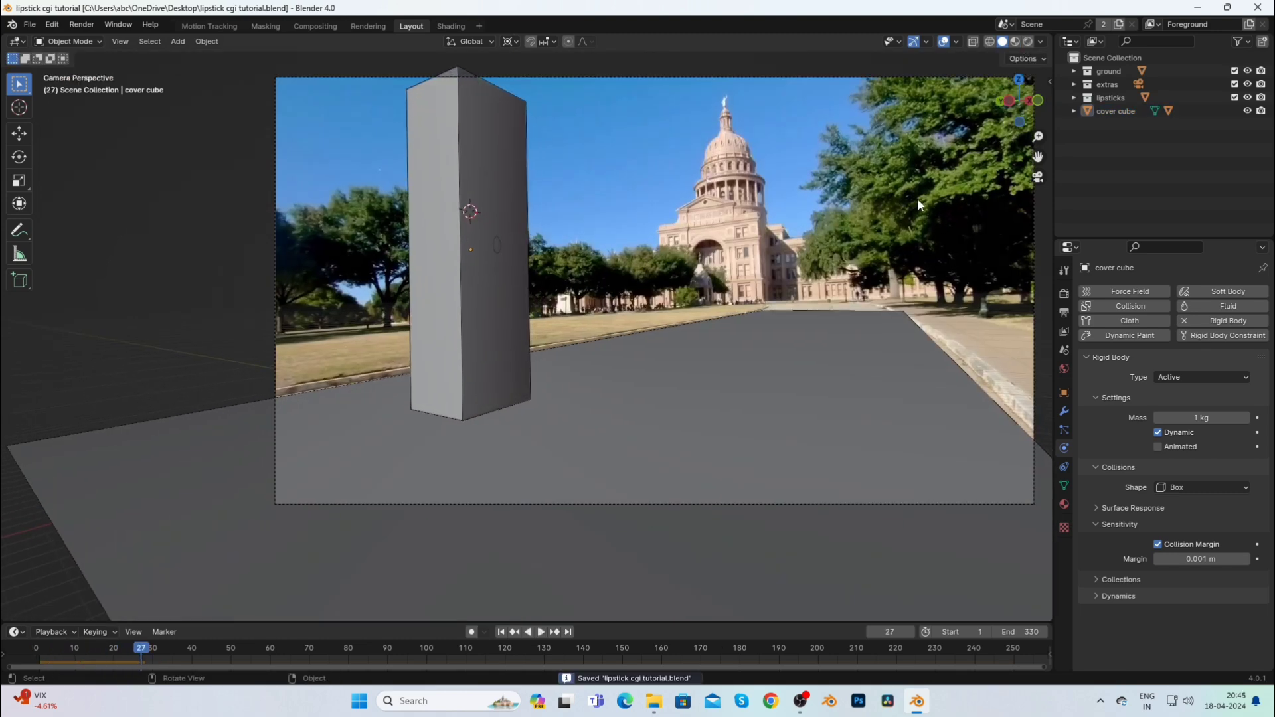
Switch the viewport to rendered shading and hide the cover cube from both renders and the viewport.
left_click(1027, 41)
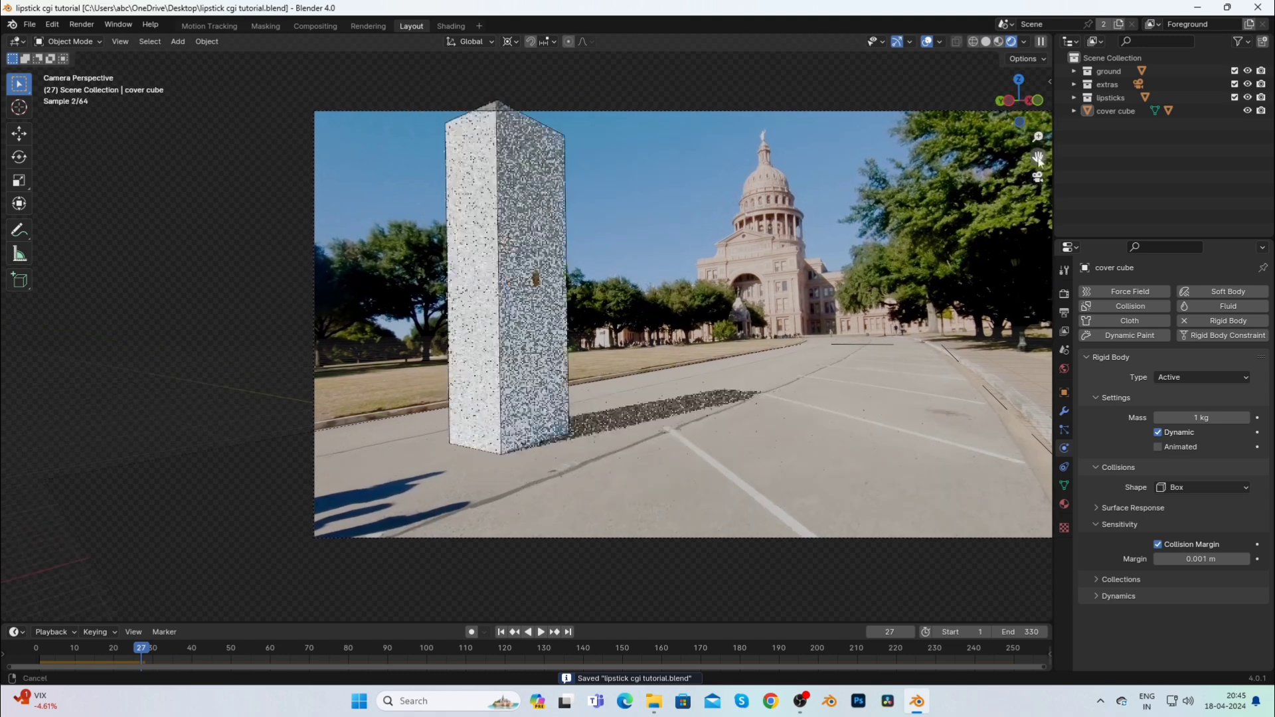
left_click(543, 281)
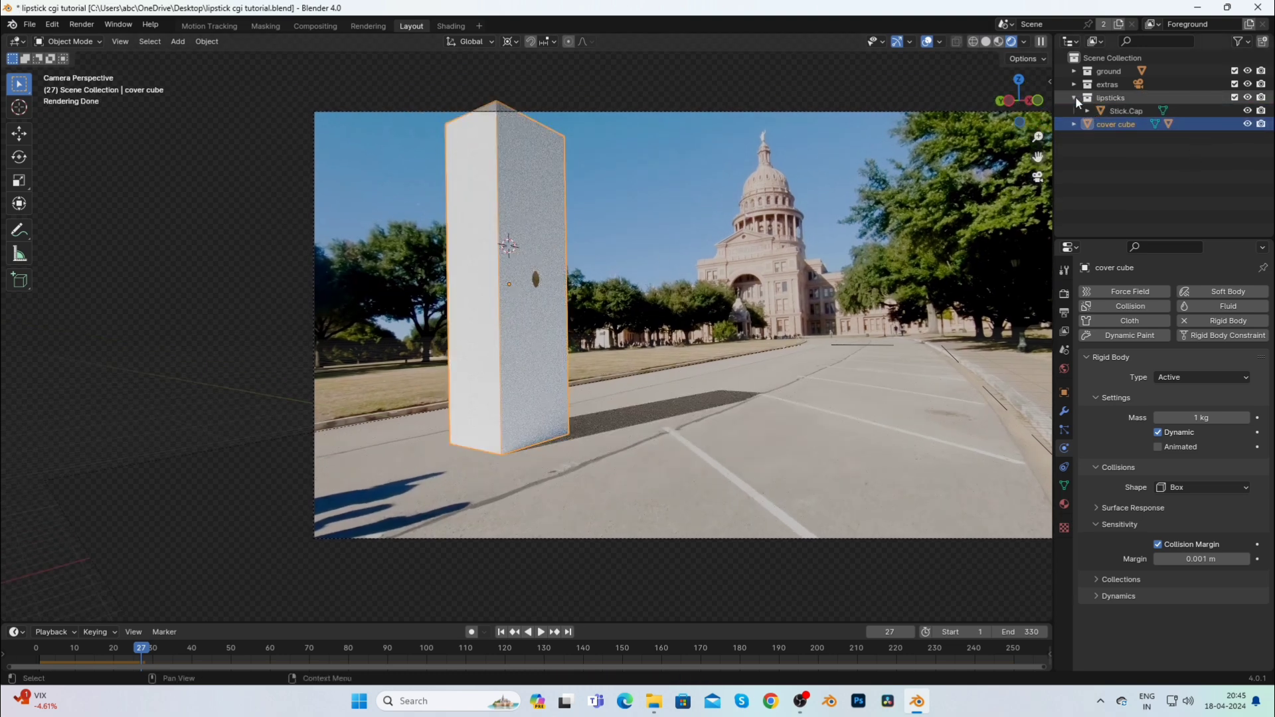
left_click(1261, 111)
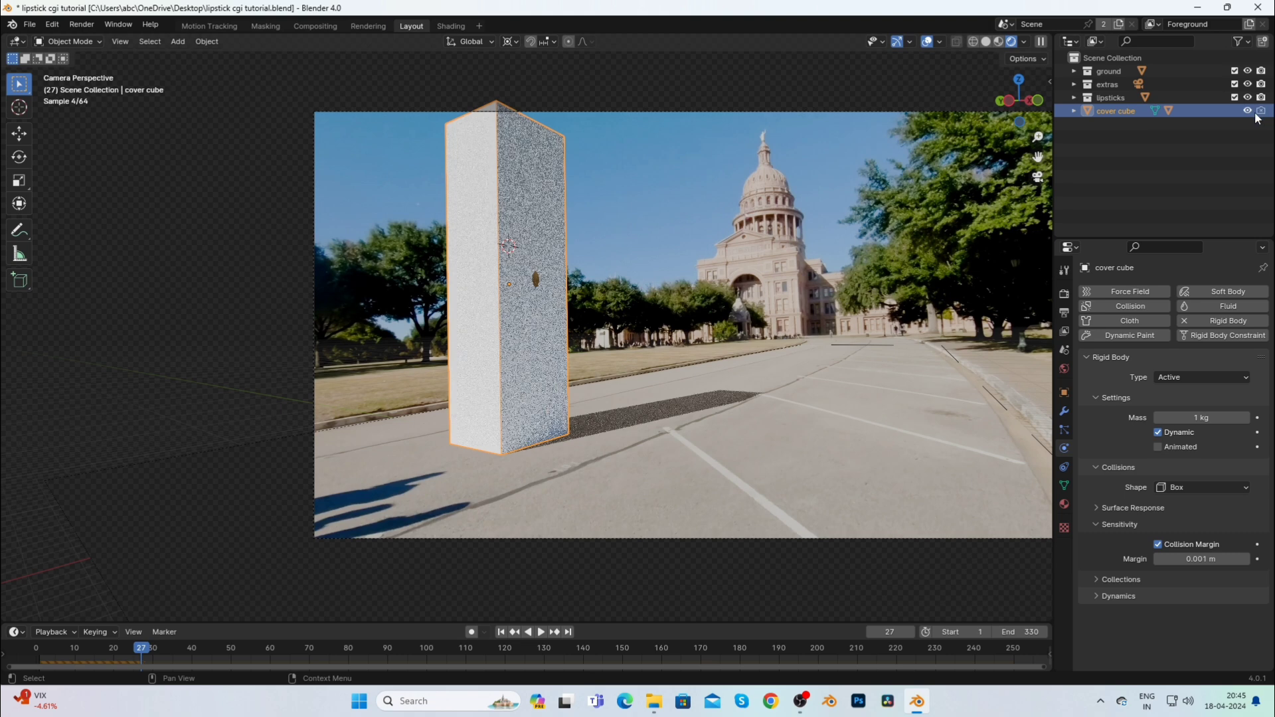
left_click(1248, 111)
scroll(619, 378, "up", 4)
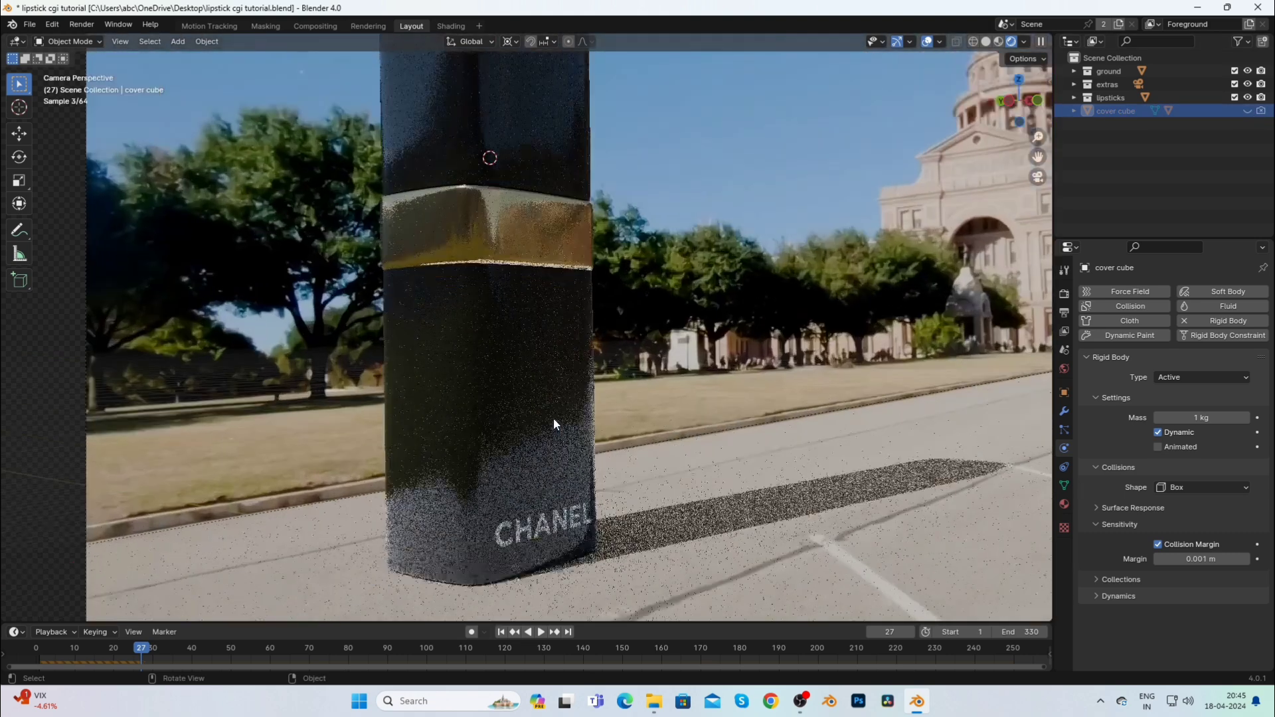
scroll(571, 499, "down", 4)
key("space")
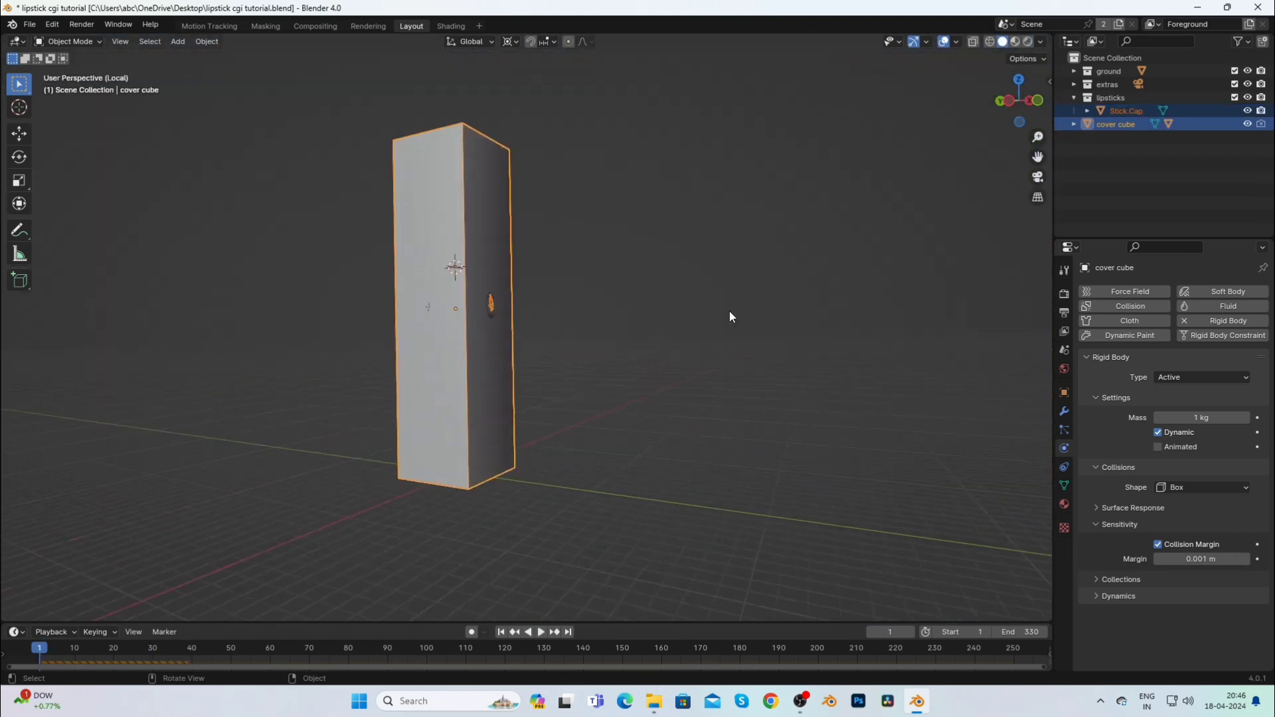
Duplicate the cover cube together with its lipstick cap, leaving the copy in place.
left_click(729, 313)
scroll(863, 200, "down", 4)
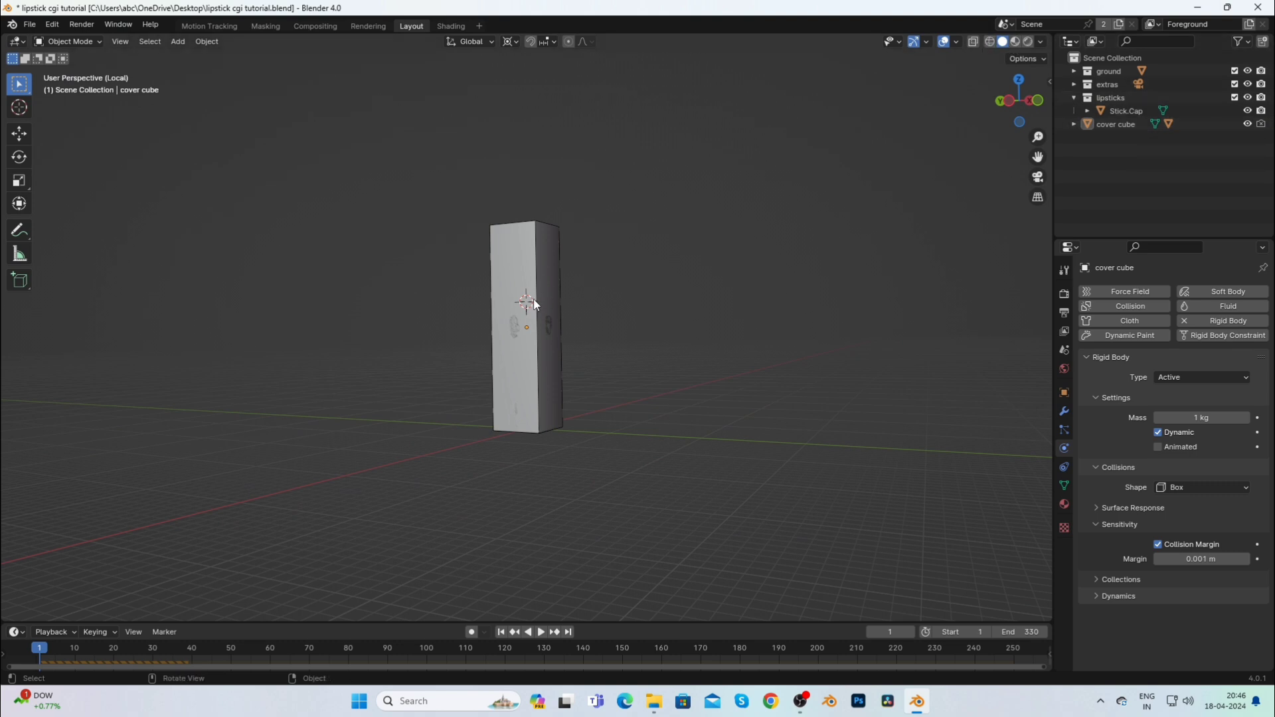
left_click(560, 333)
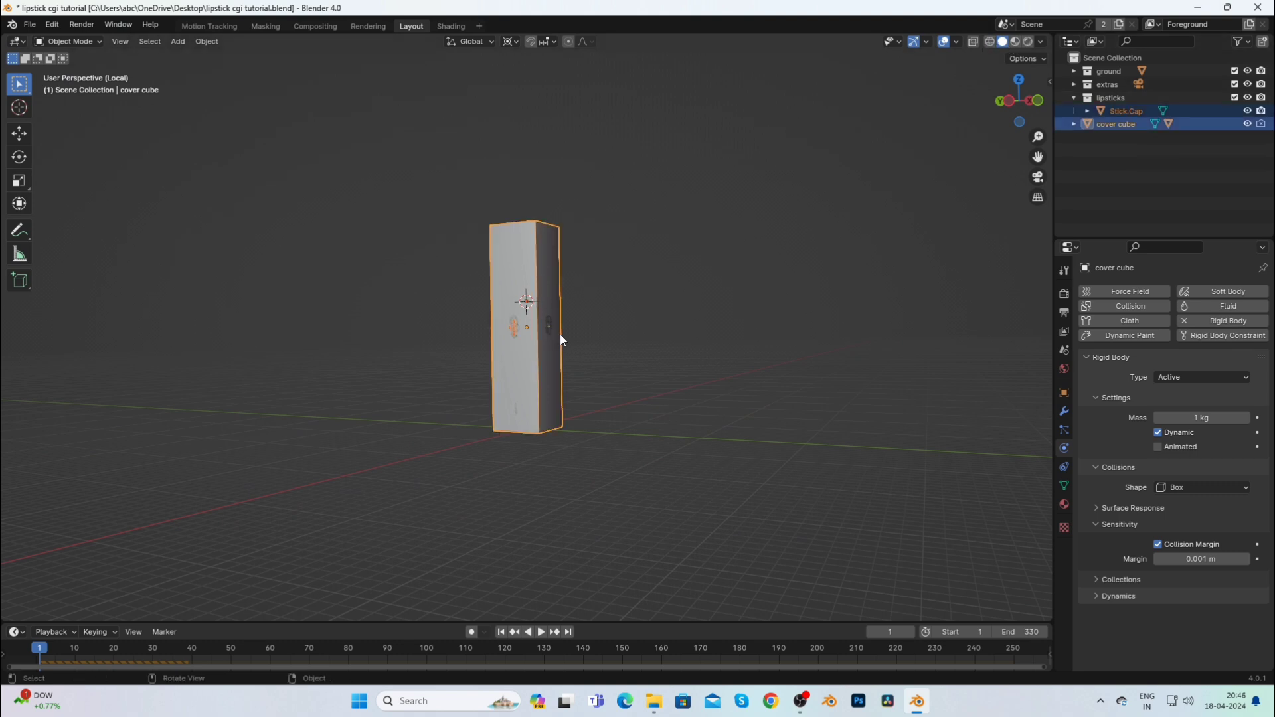
key("shift+d")
right_click(628, 324)
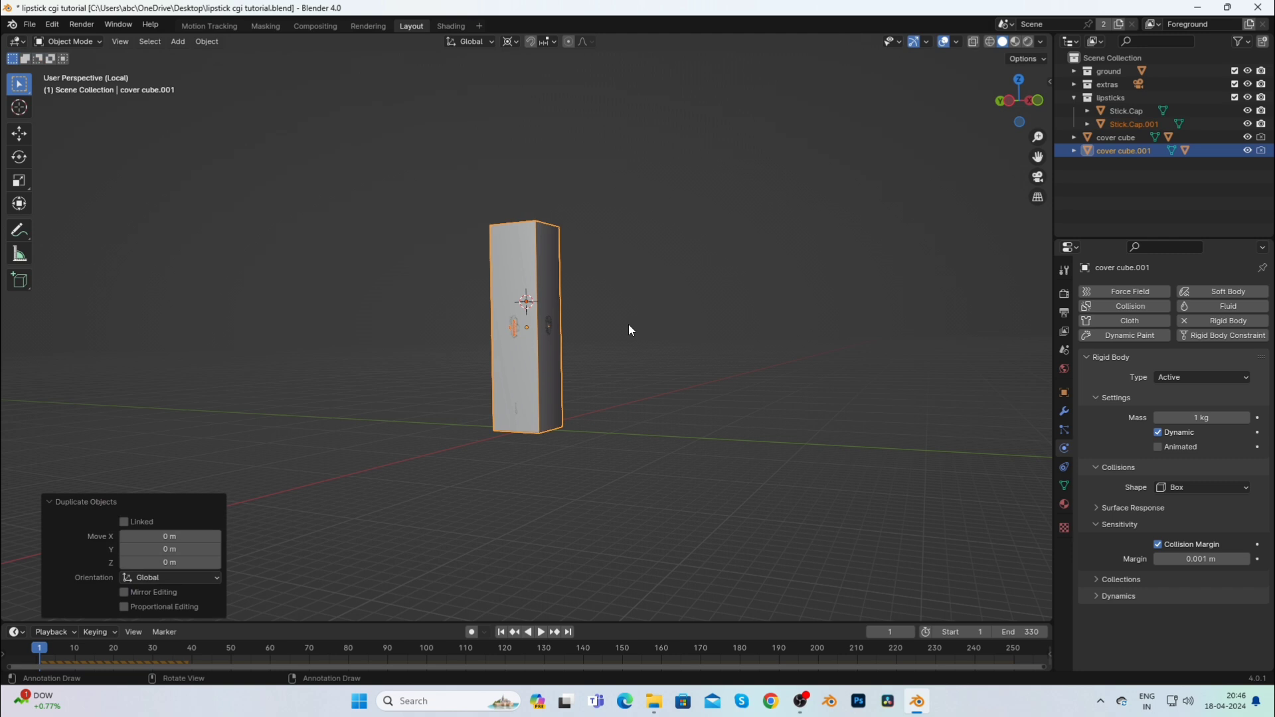
Move the duplicated cover cube about 23 m along the X axis in top view.
key("grave")
left_click(628, 262)
key("g")
key("y")
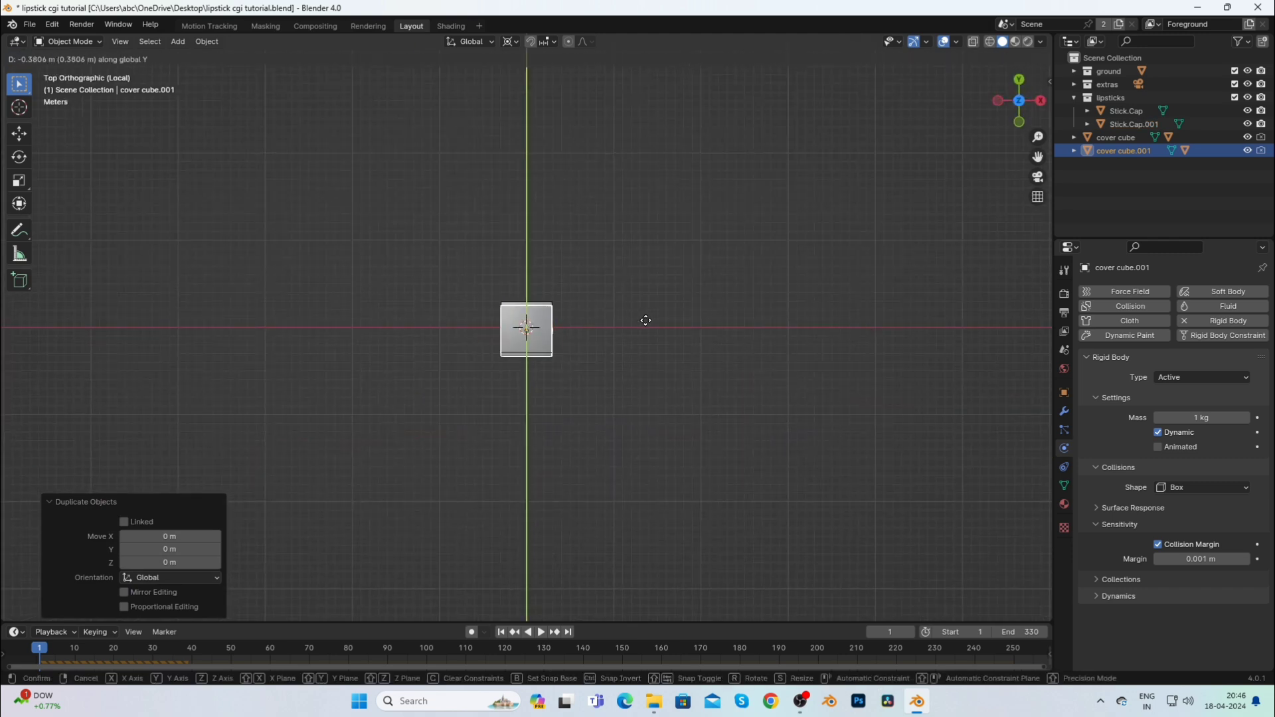
key("x")
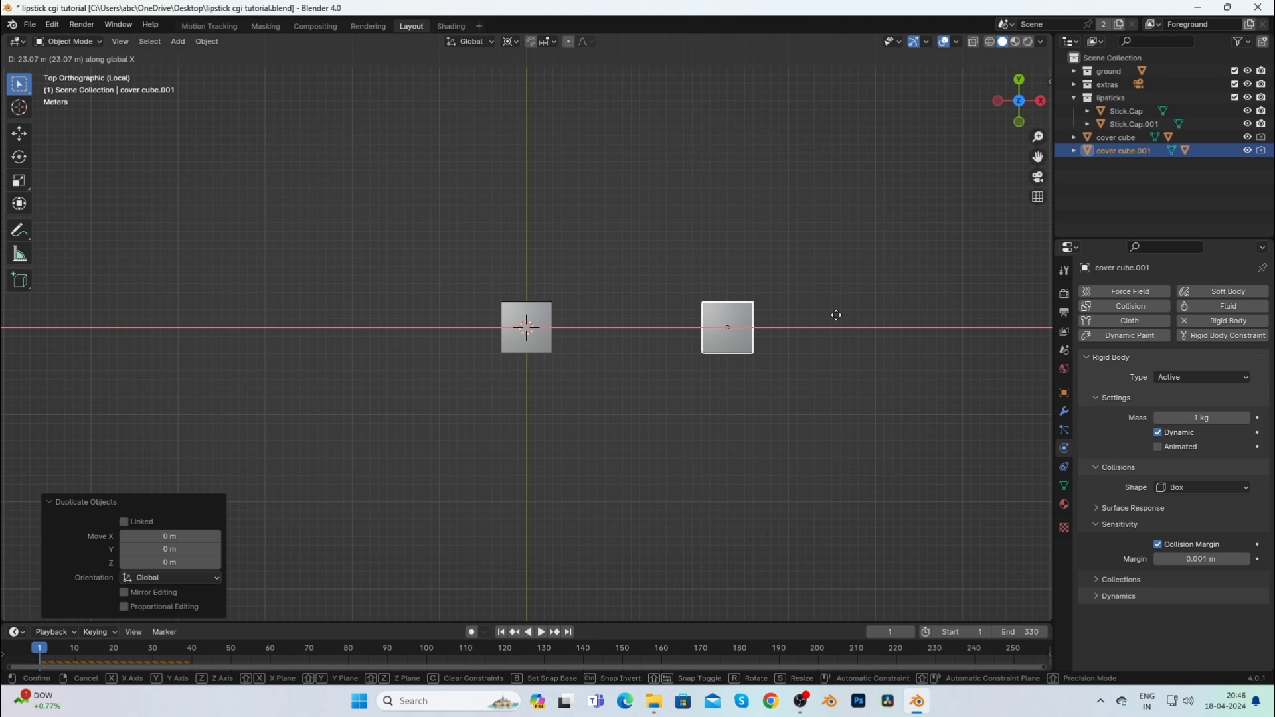
left_click(835, 315)
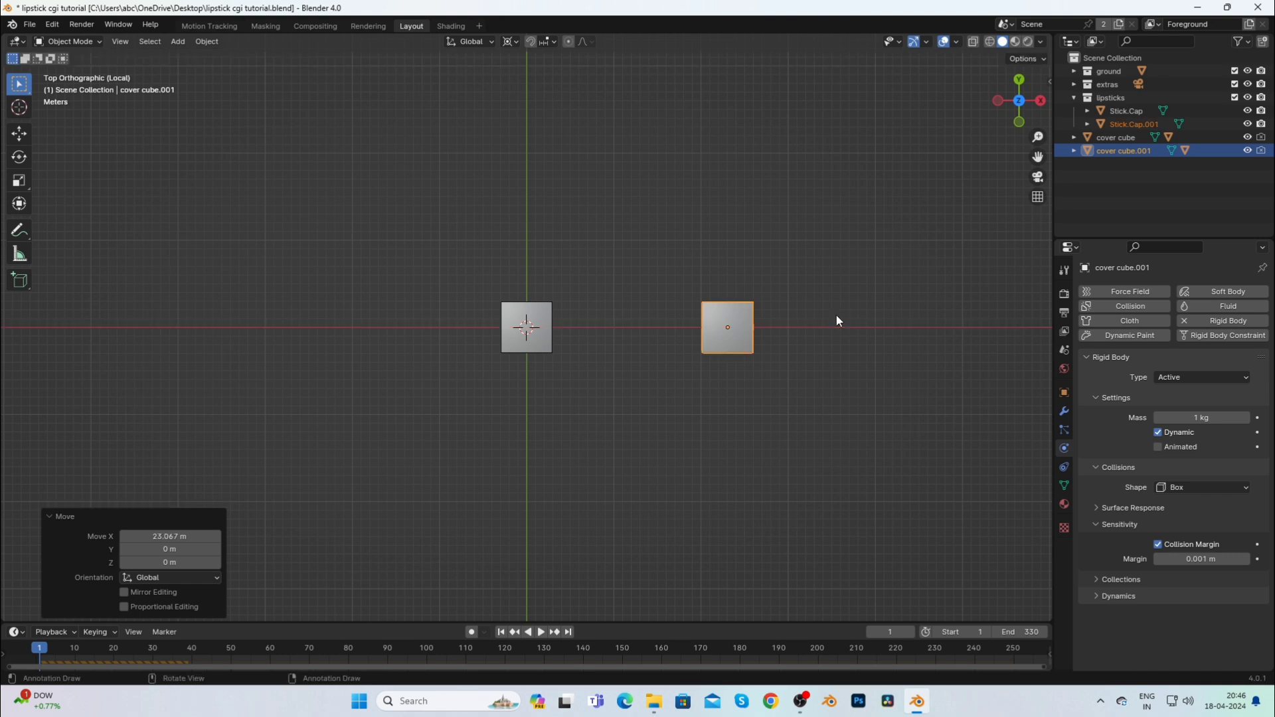
left_click(178, 535)
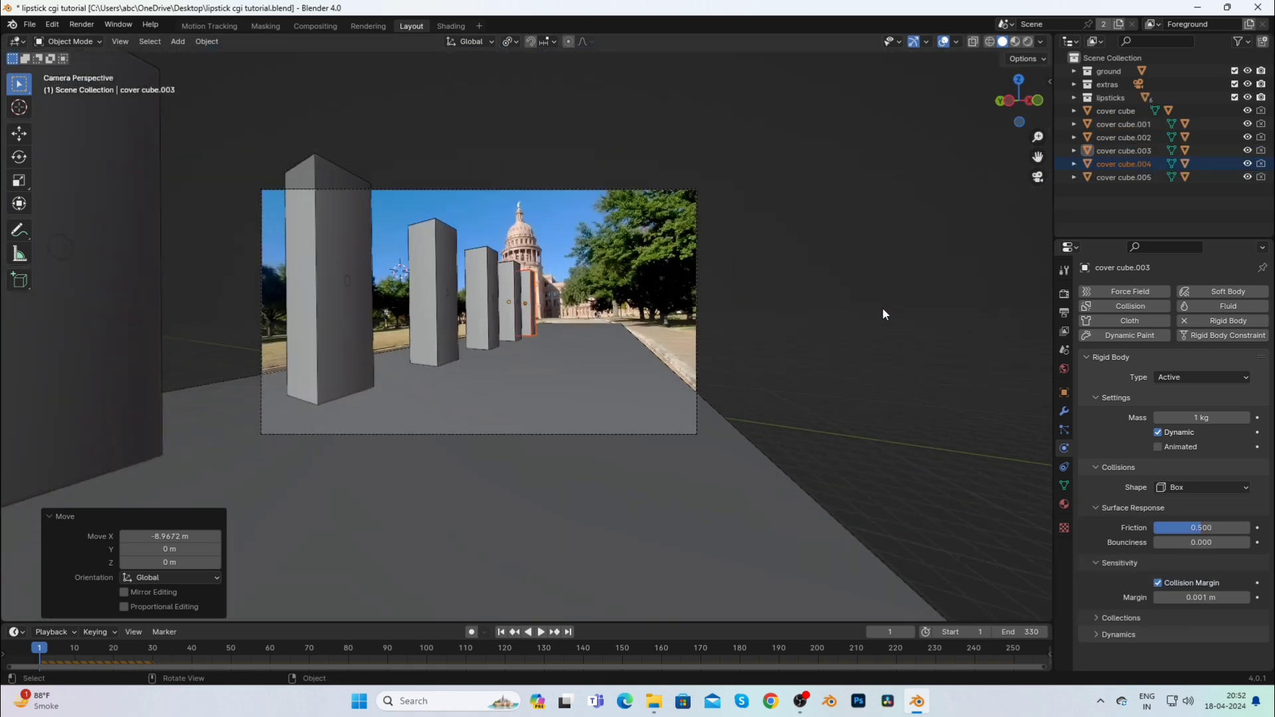
Tilt cover cube.005 at the near end of the row 30.2° about the global Y axis and reposition it along Z.
left_click(1036, 182)
left_click_drag(1023, 104, 1056, 8)
left_click(425, 304)
scroll(796, 199, "up", 4)
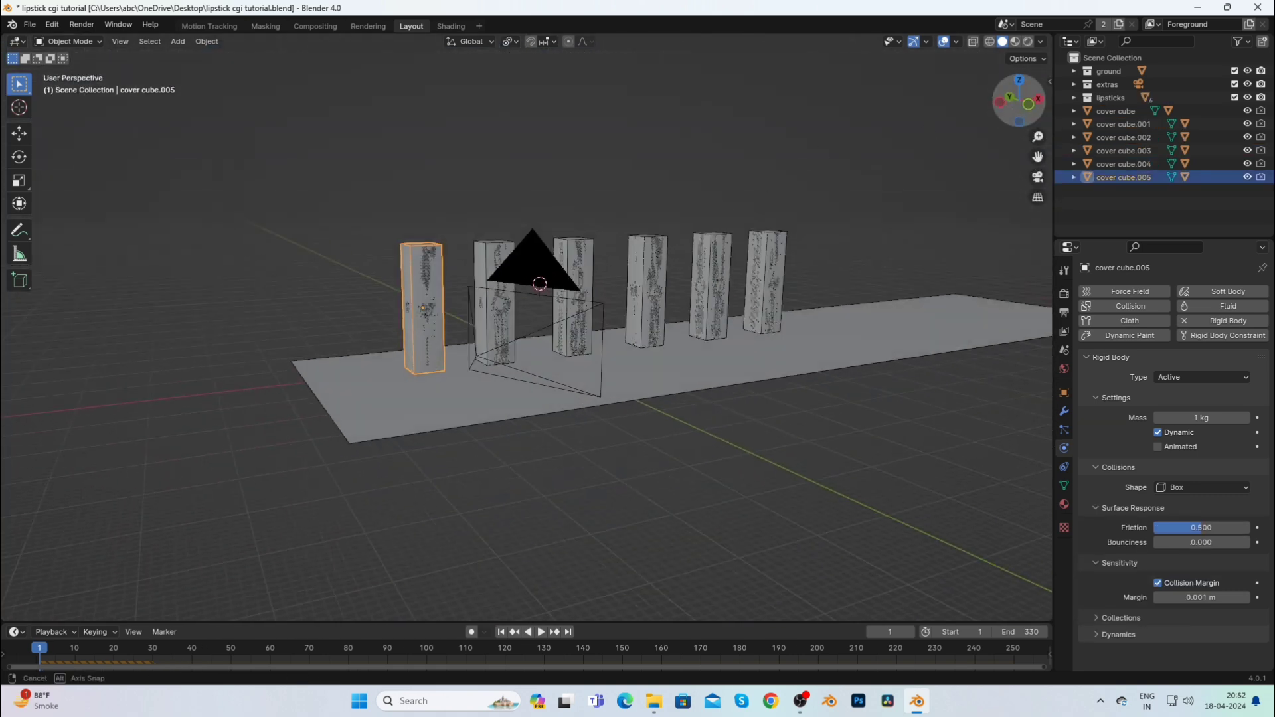
key("r")
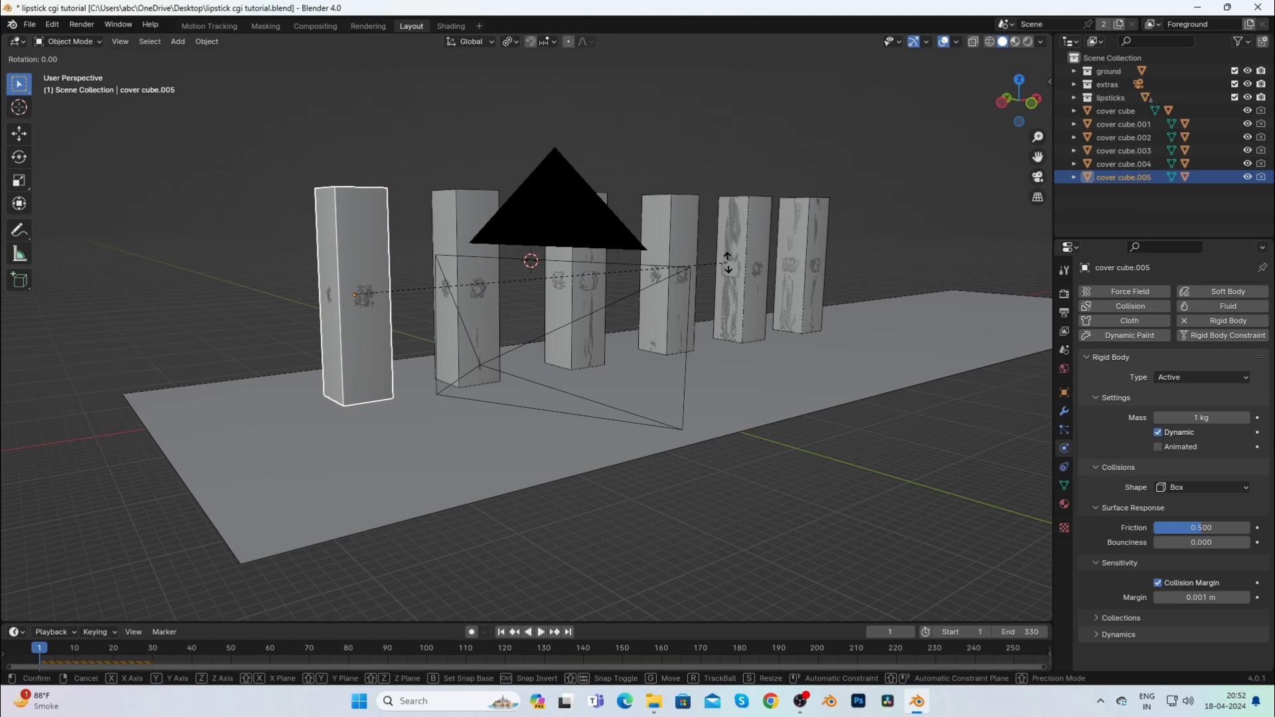
key("y")
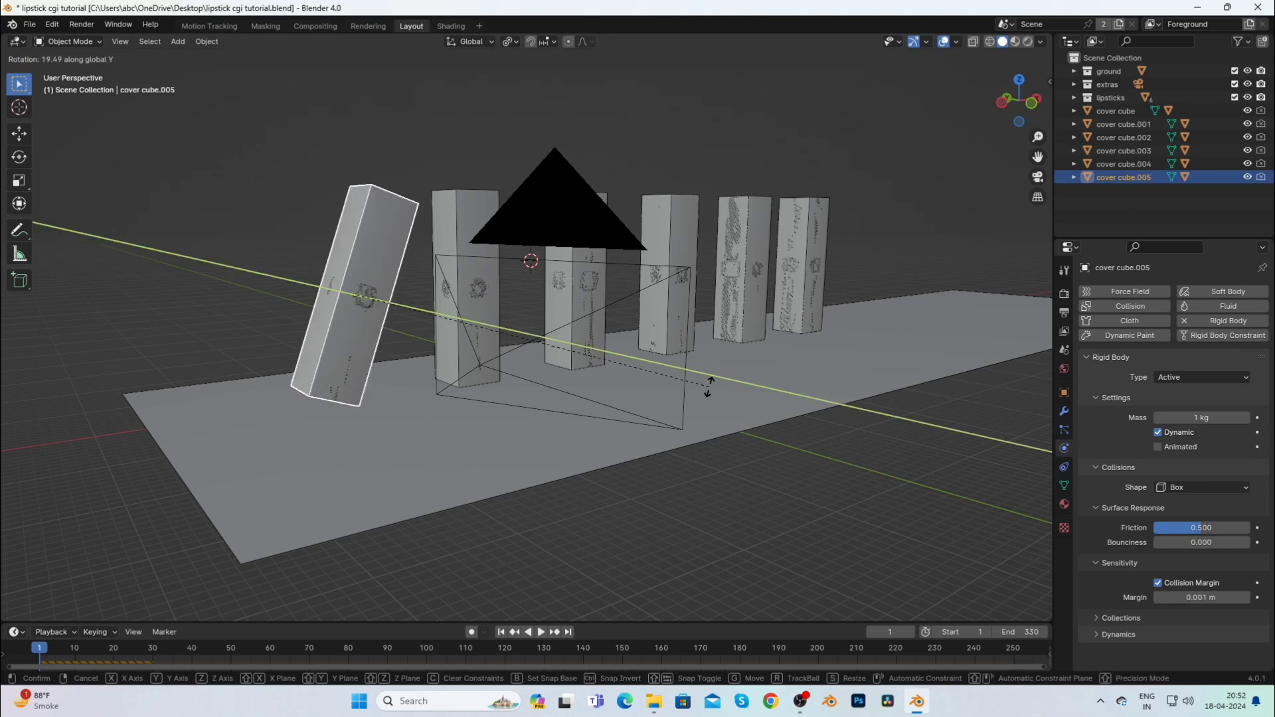
left_click(644, 433)
key("g")
key("z")
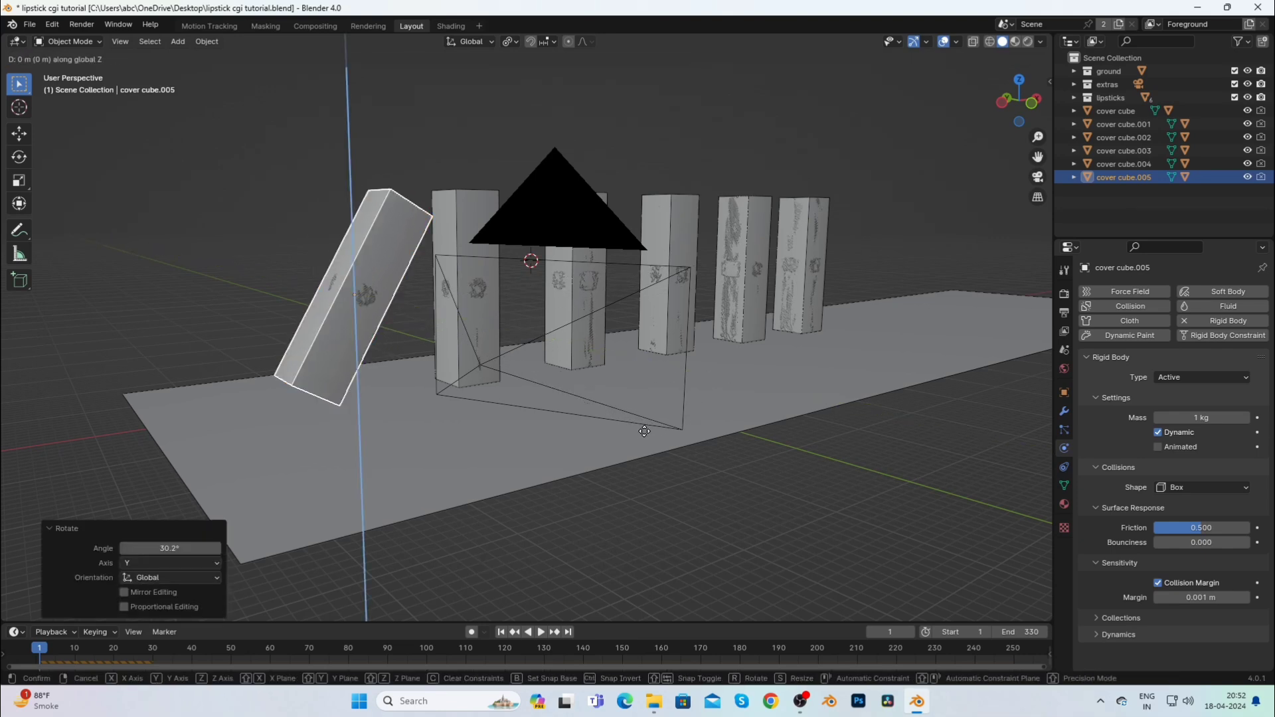
left_click(620, 311)
Play the simulation to check how the tilted cube falls towards the row, and return to the first frame.
left_click_drag(998, 122, 895, 101)
left_click(895, 102)
key("space")
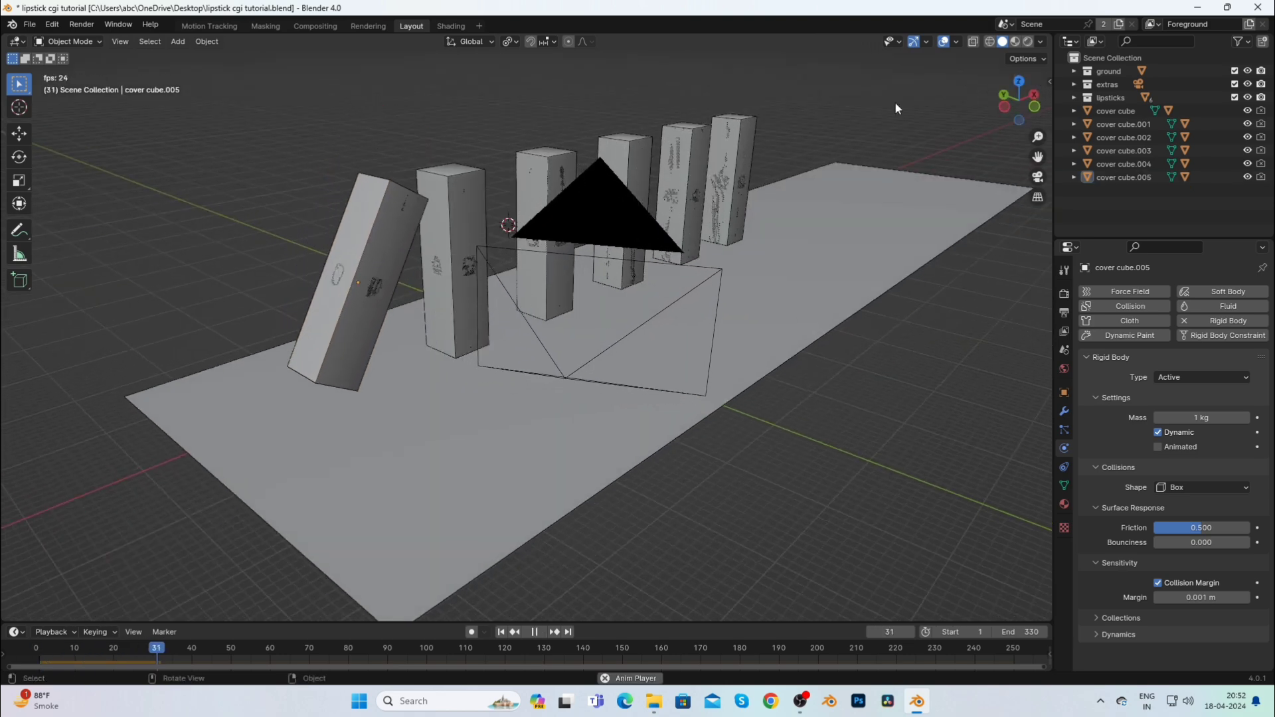
key("space")
left_click_drag(1039, 161, 1053, 216)
key("space")
key("space")
left_click(500, 632)
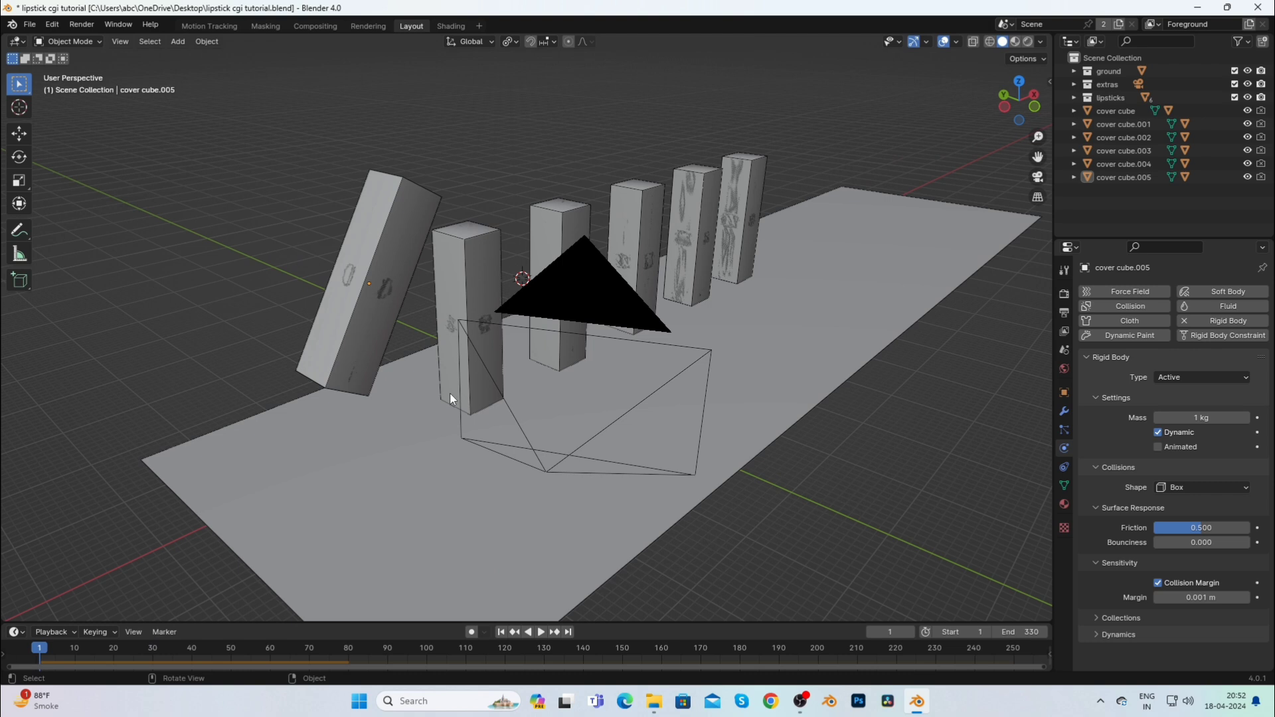
Set the ground's rigid body friction to 0.8.
left_click(488, 523)
left_click(1195, 498)
key("BackSpace")
type(".8")
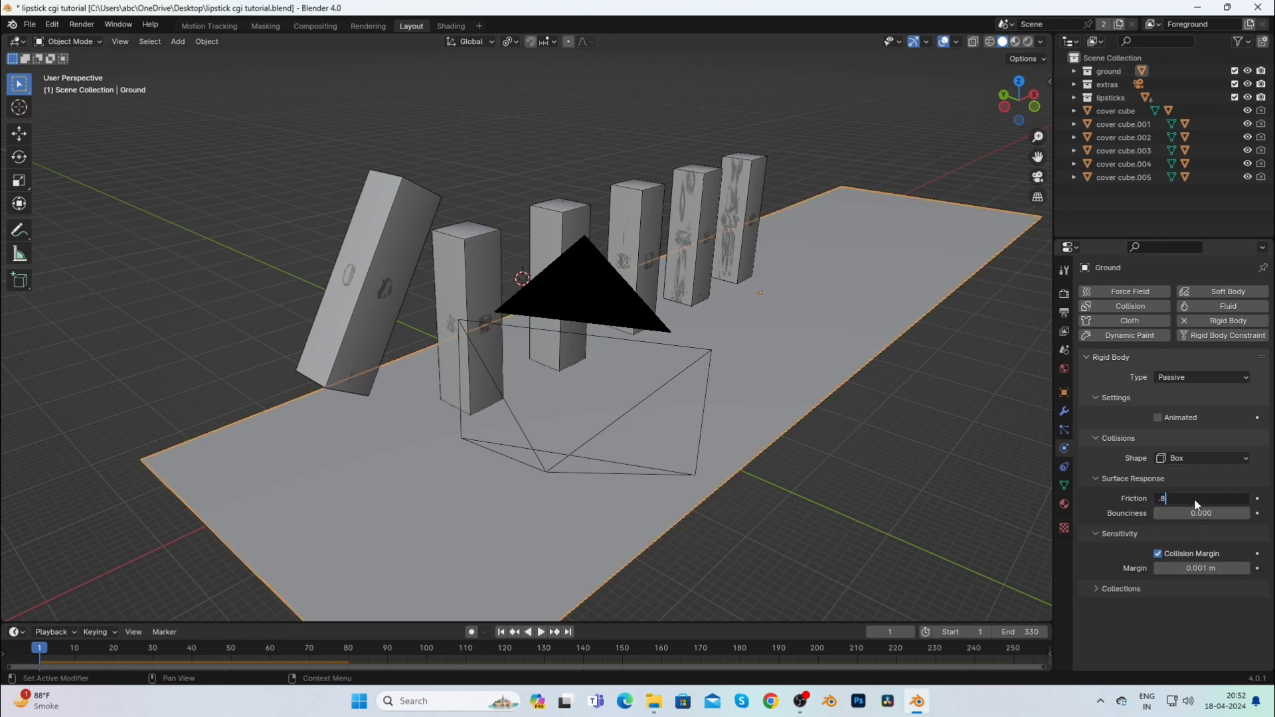
key("Return")
Rotate the tilted cover cube a further 6.38° about the global Y axis.
left_click(383, 247)
key("r")
key("y")
left_click(522, 376)
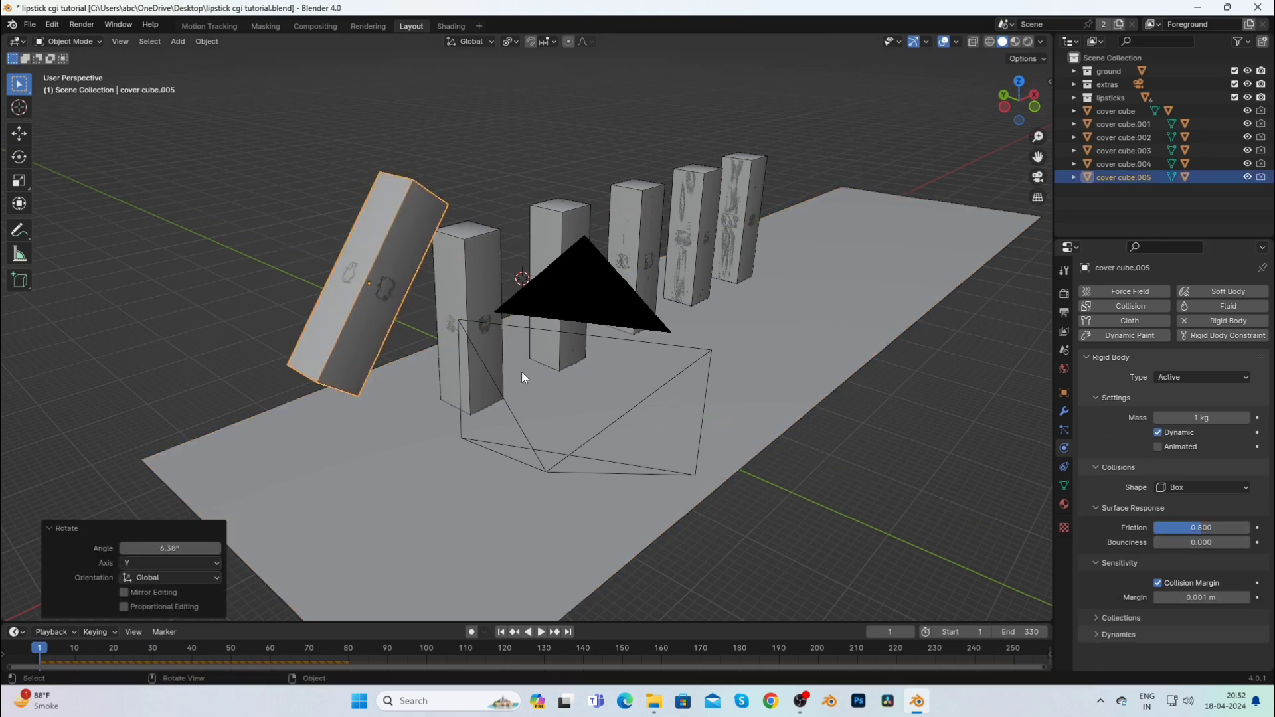
Play the simulation of the row of cubes and watch it through the camera.
left_click(830, 151)
key("space")
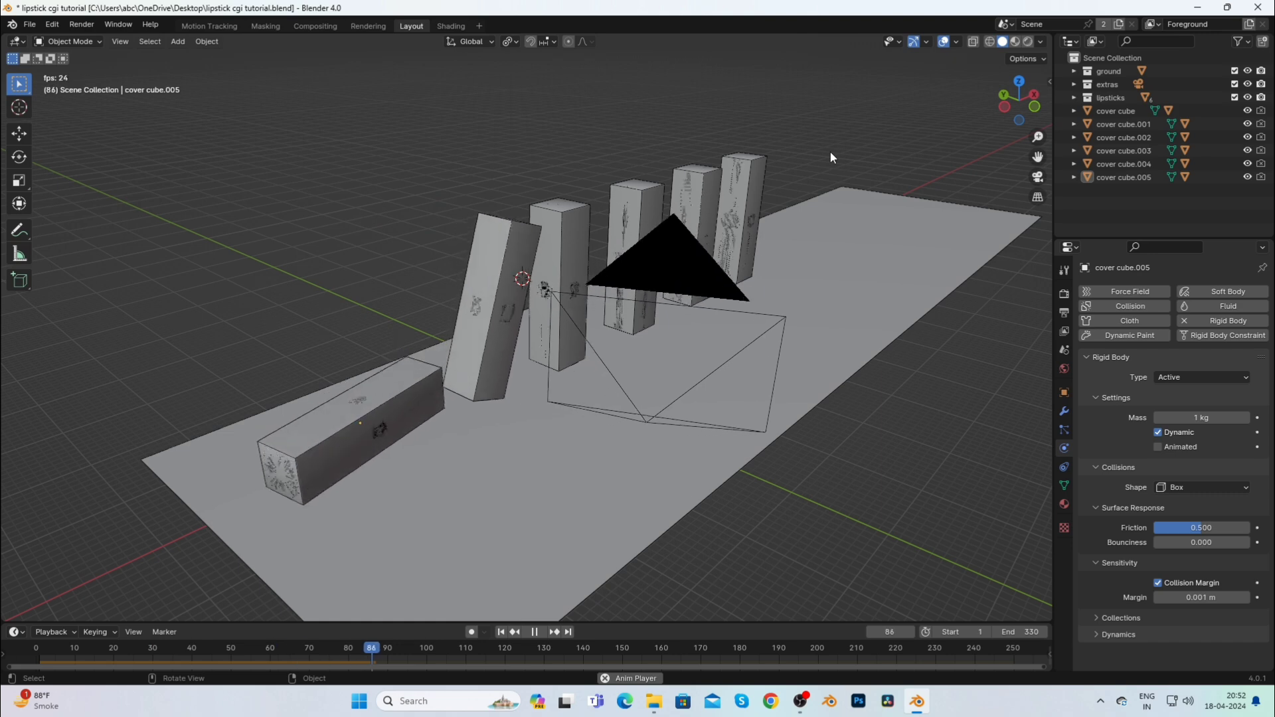
key("KP_0")
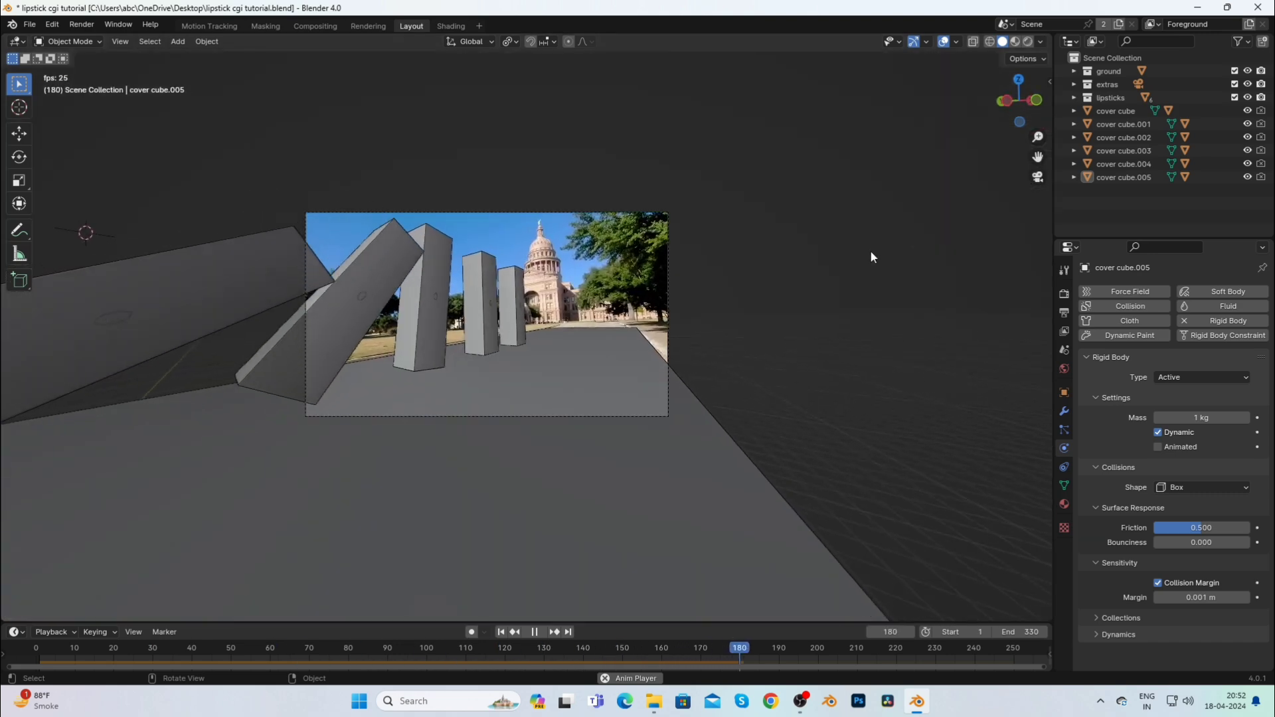
Watch the far cubes of the row fall up close through the camera, and stop the playback.
scroll(575, 285, "up", 4)
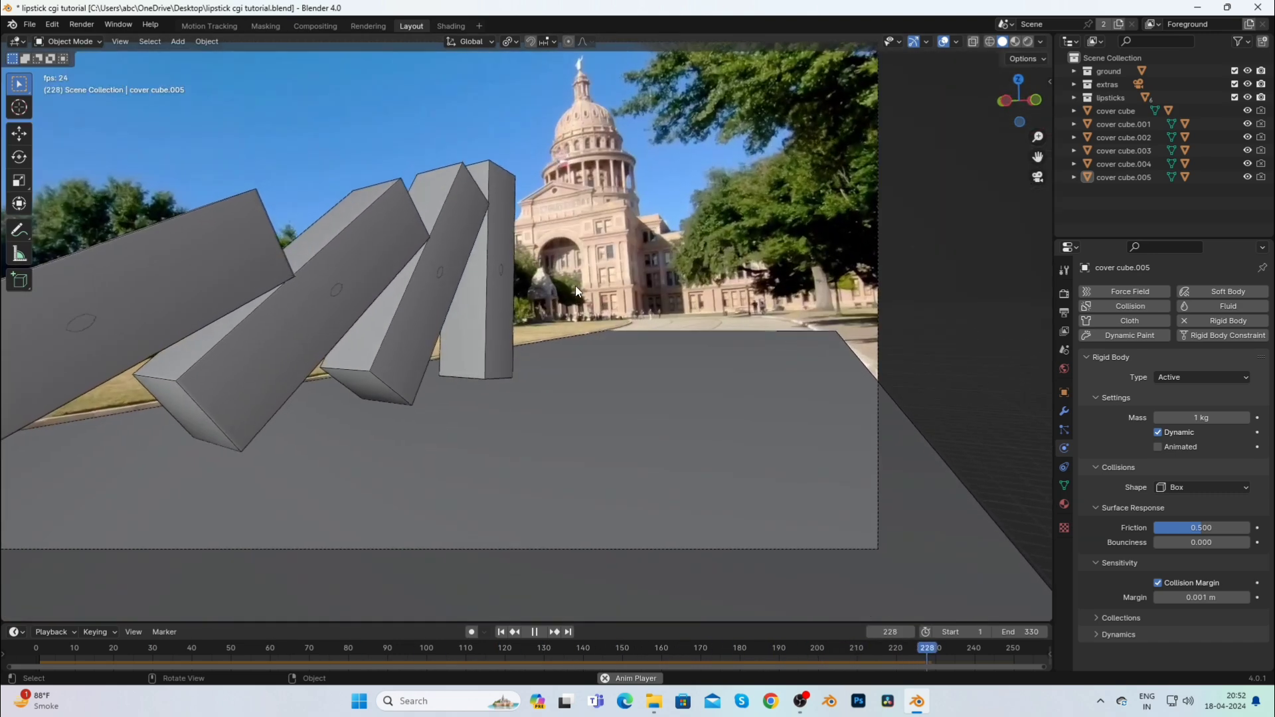
key("space")
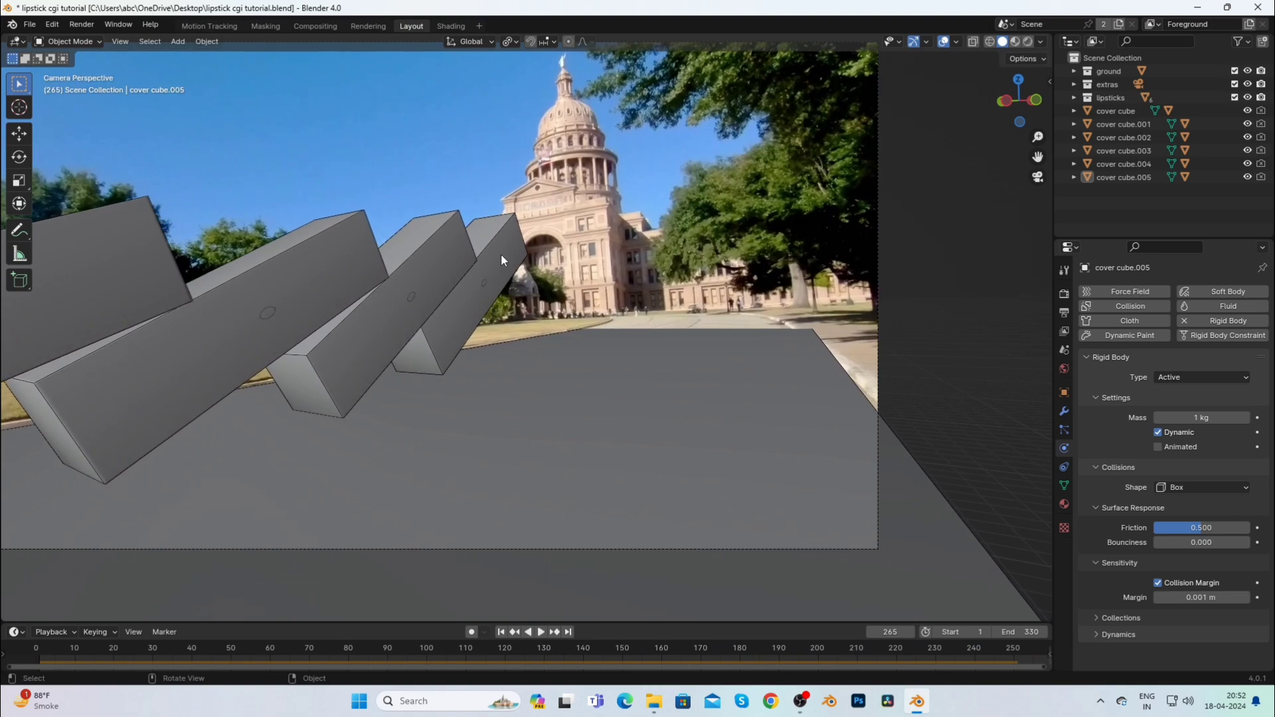
key("space")
key("space")
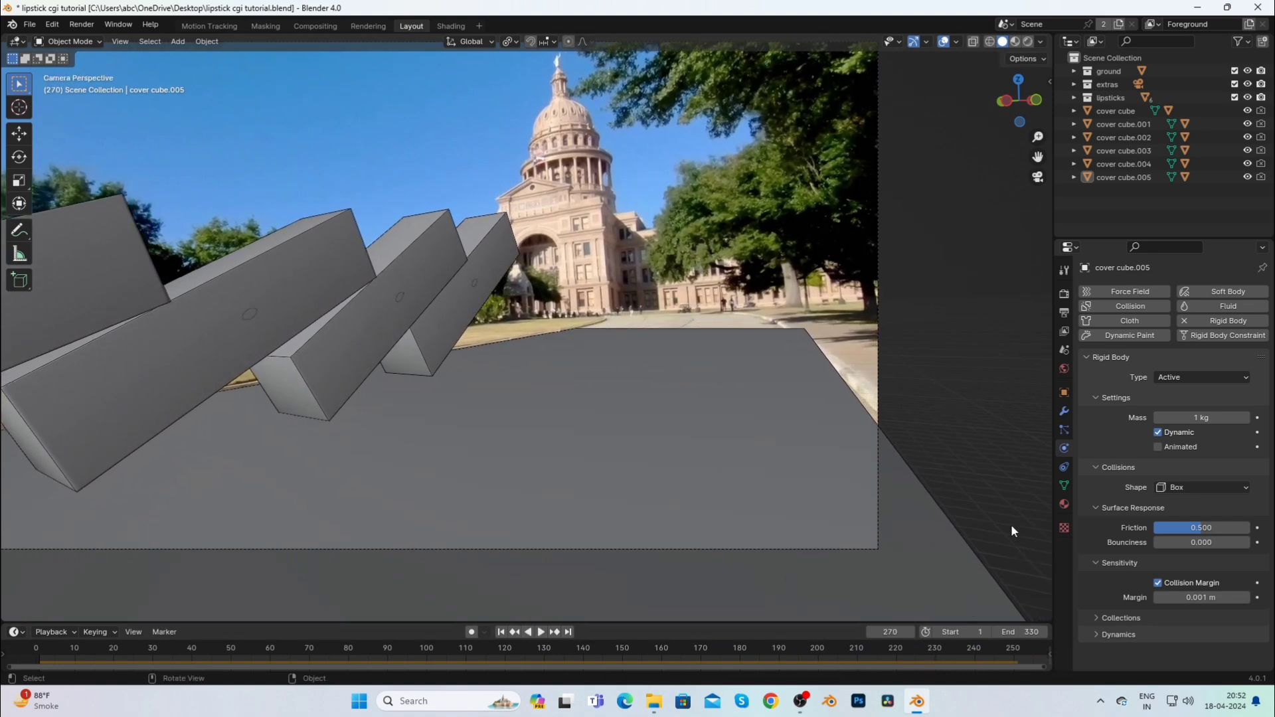
Set the simulation end of the Rigid Body World cache to frame 330.
left_click(1064, 350)
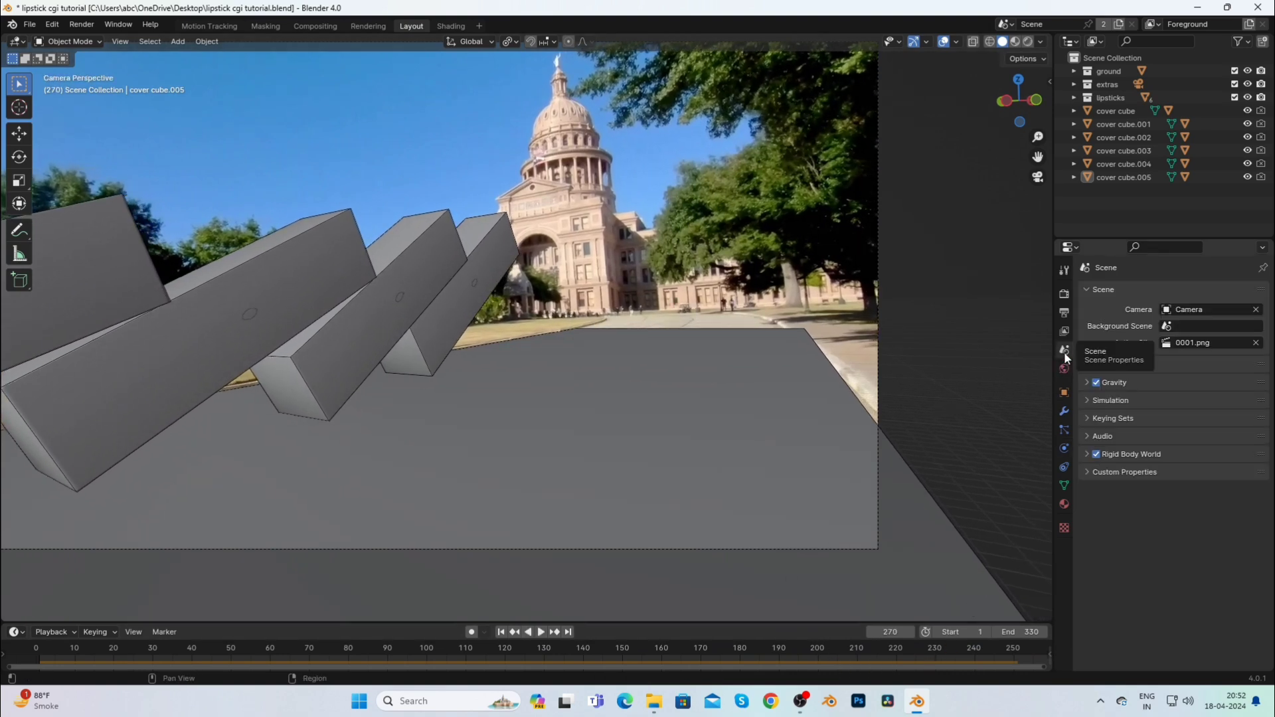
left_click(1085, 383)
left_click(1085, 383)
left_click(1087, 398)
left_click(1086, 400)
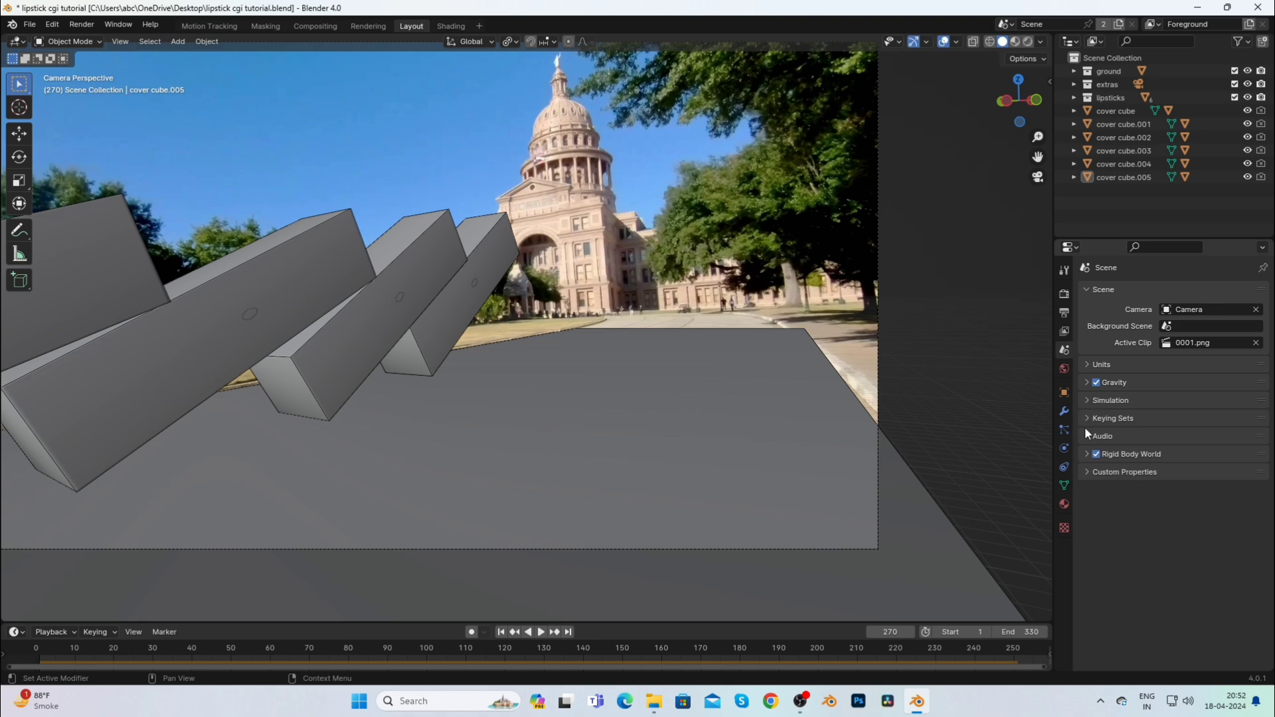
left_click(1089, 452)
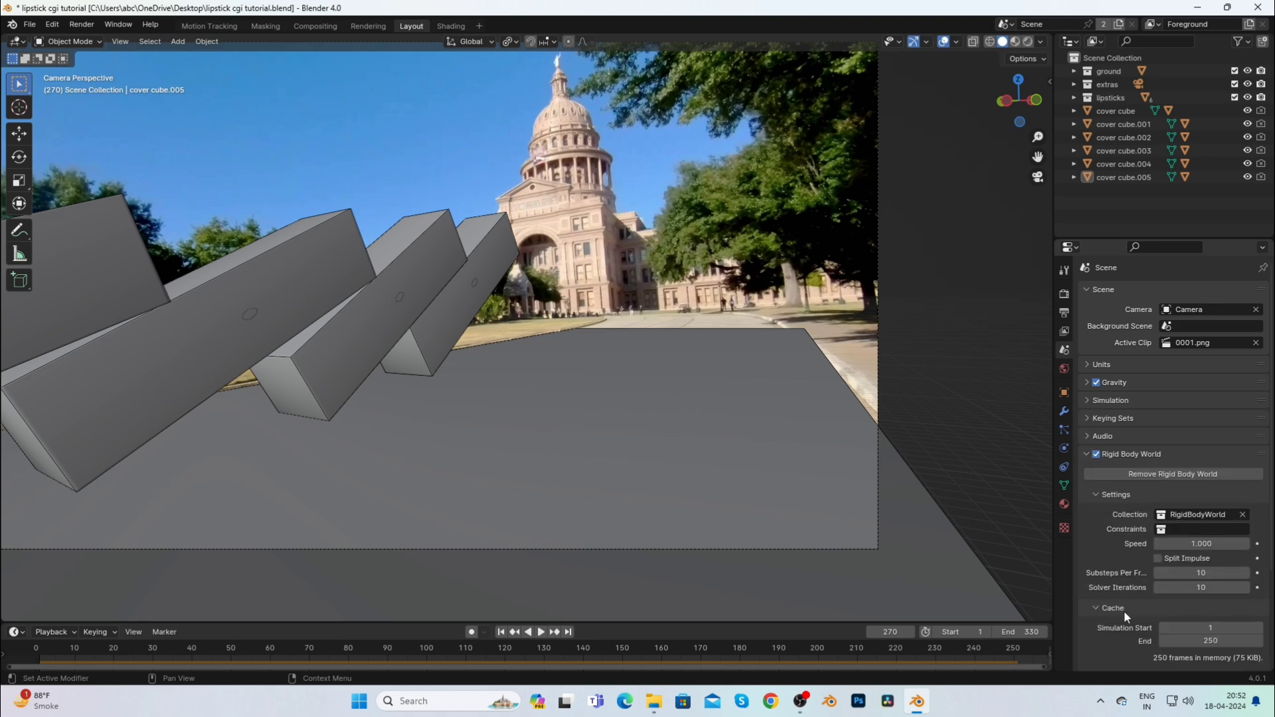
scroll(1129, 606, "down", 4)
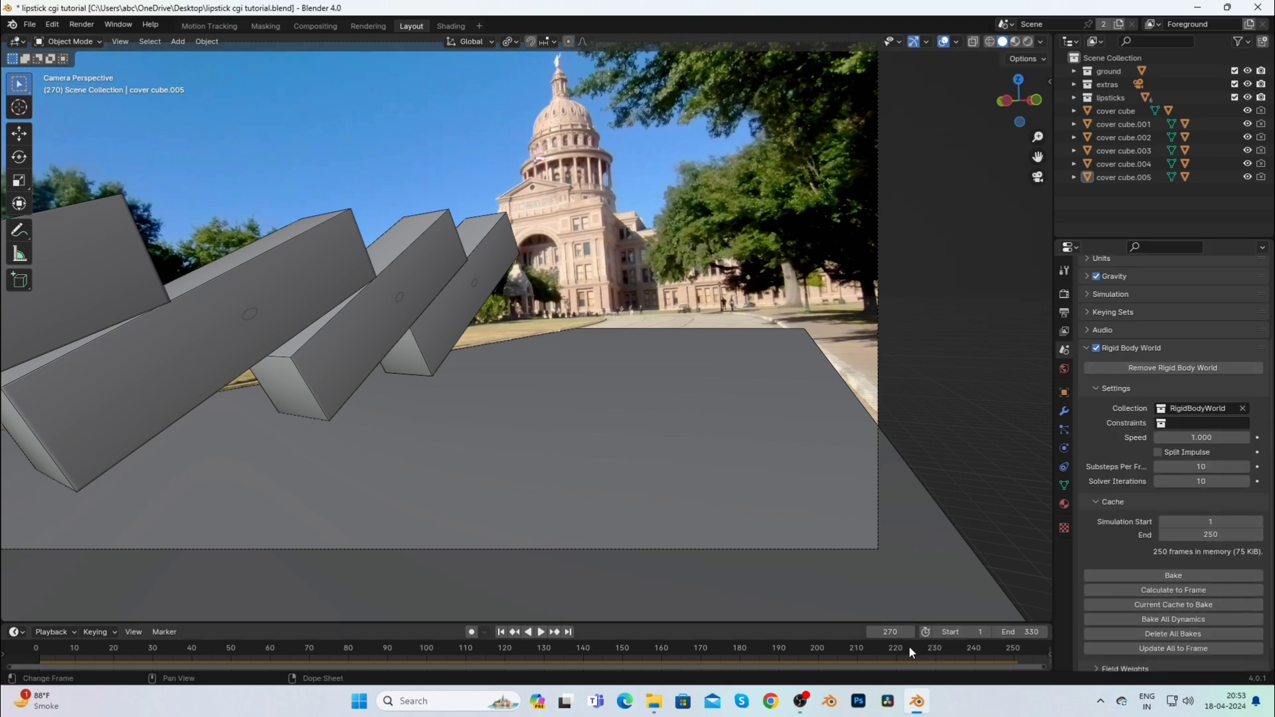
left_click_drag(910, 647, 1017, 648)
double_click(1211, 534)
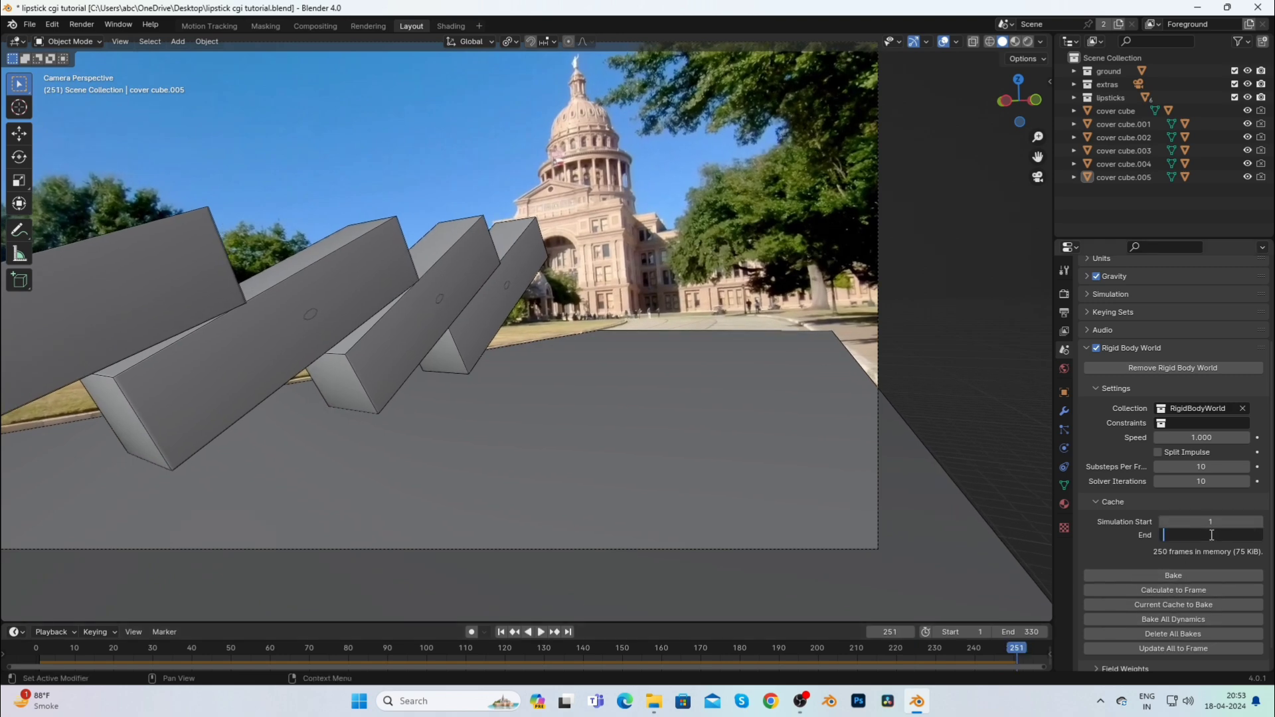
type("330")
key("Return")
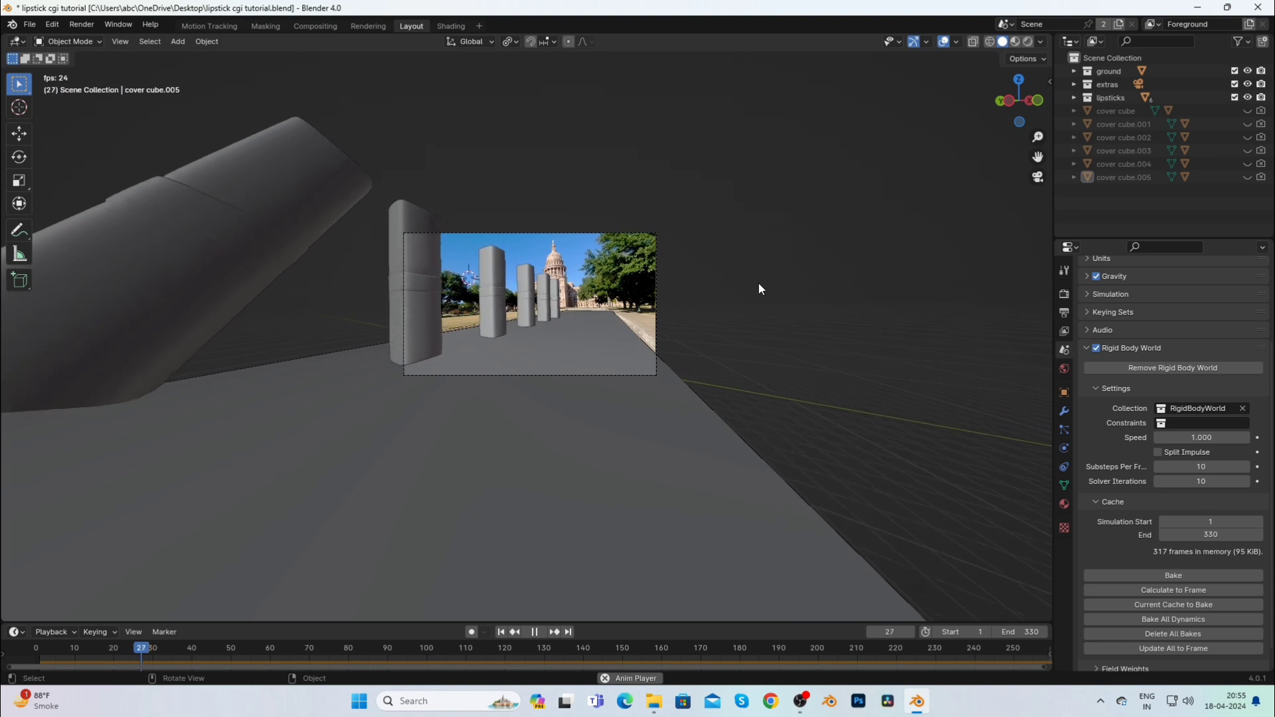
Watch the lipsticks topple through the camera with the cover cubes hidden, and stop the playback near the end.
scroll(643, 261, "up", 1)
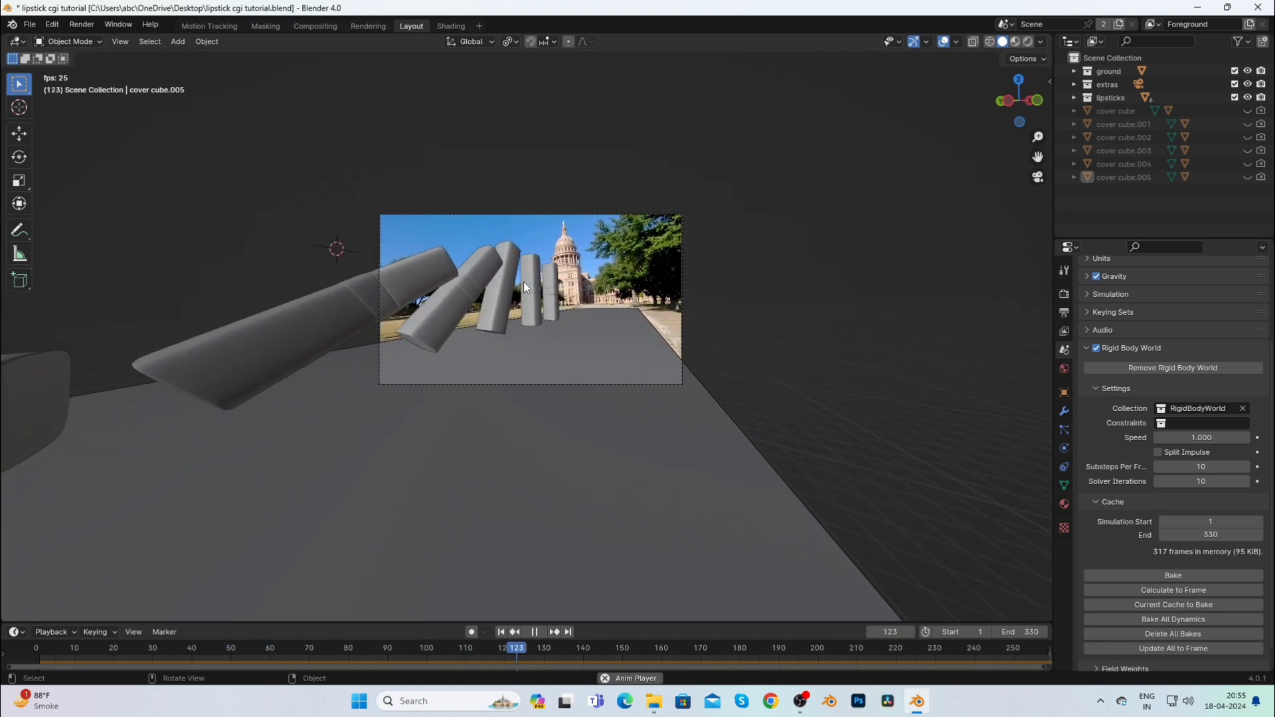
scroll(531, 259, "up", 3)
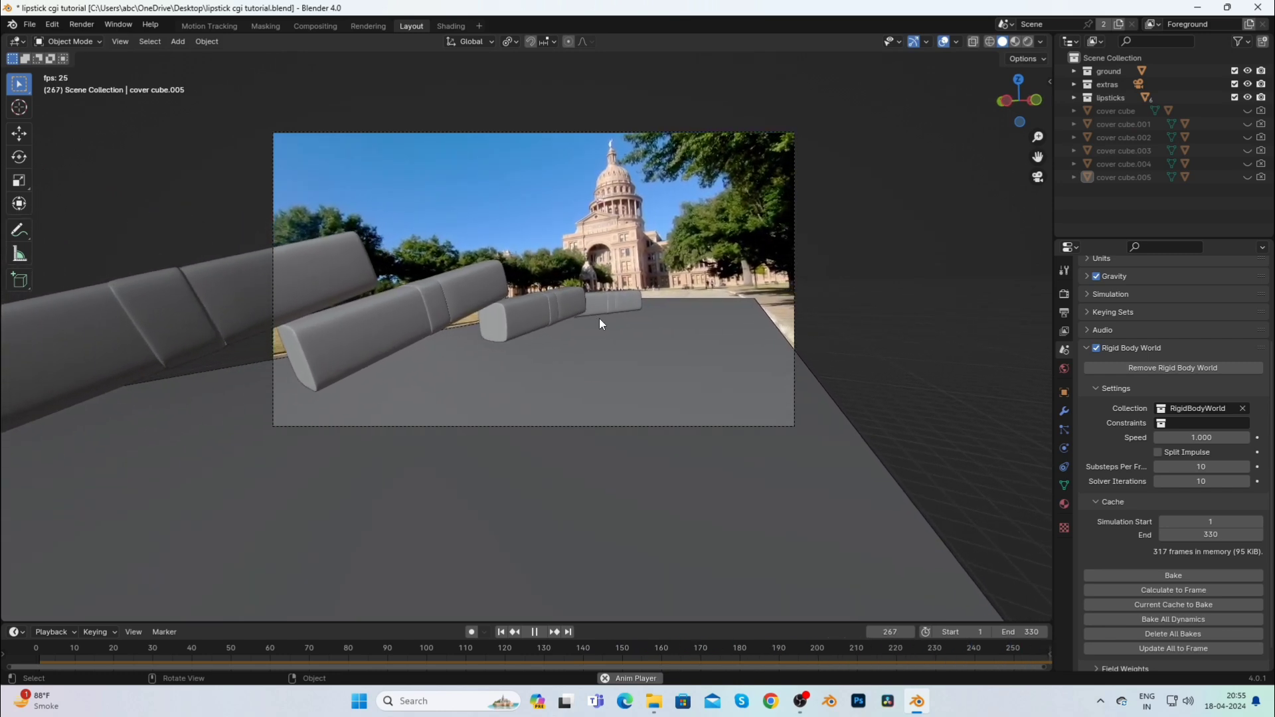
key("space")
Display the scene in rendered shading and examine the lipsticks and their shadows on the ground up close.
left_click(1027, 41)
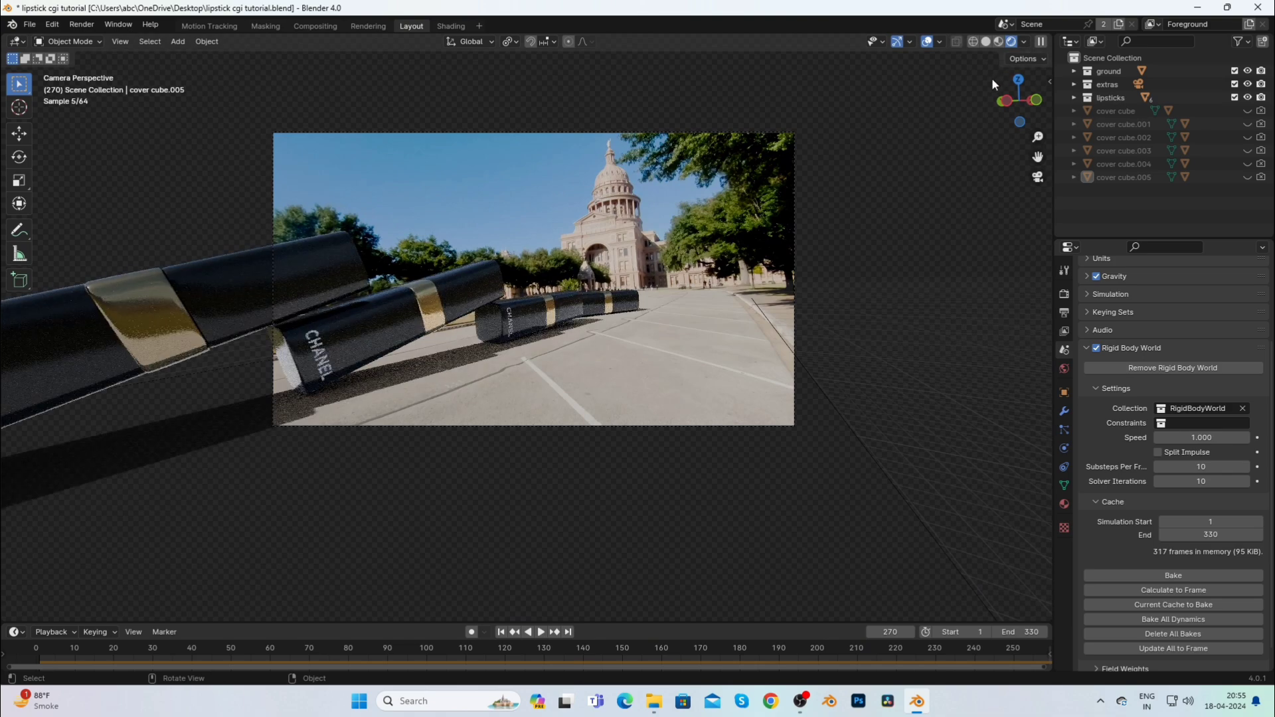
scroll(610, 376, "up", 5)
scroll(608, 372, "up", 3)
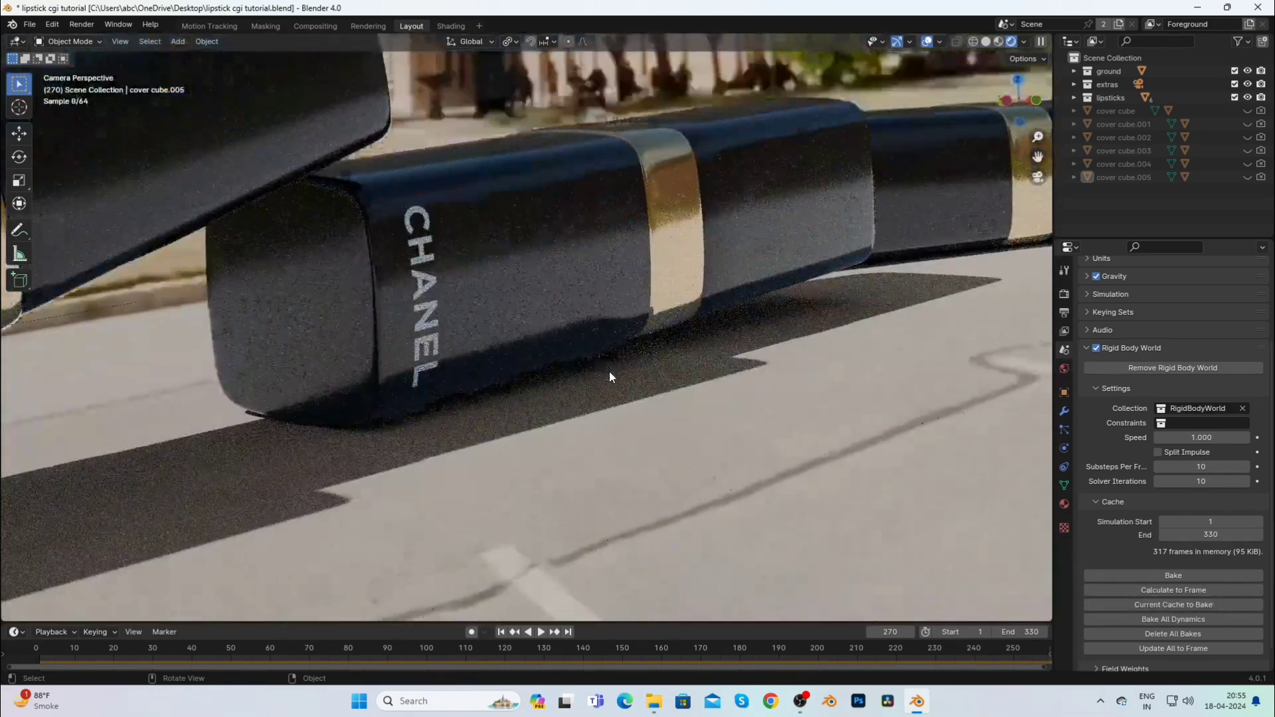
scroll(608, 372, "up", 3)
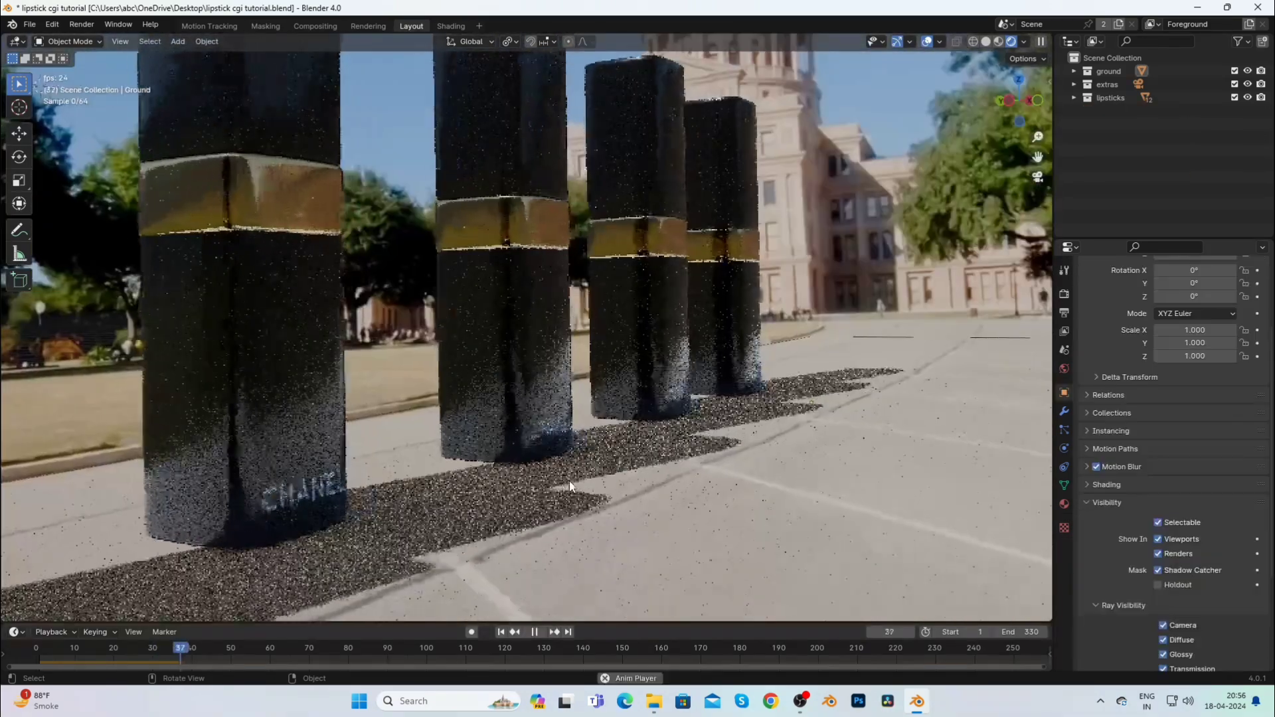
scroll(603, 523, "up", 6)
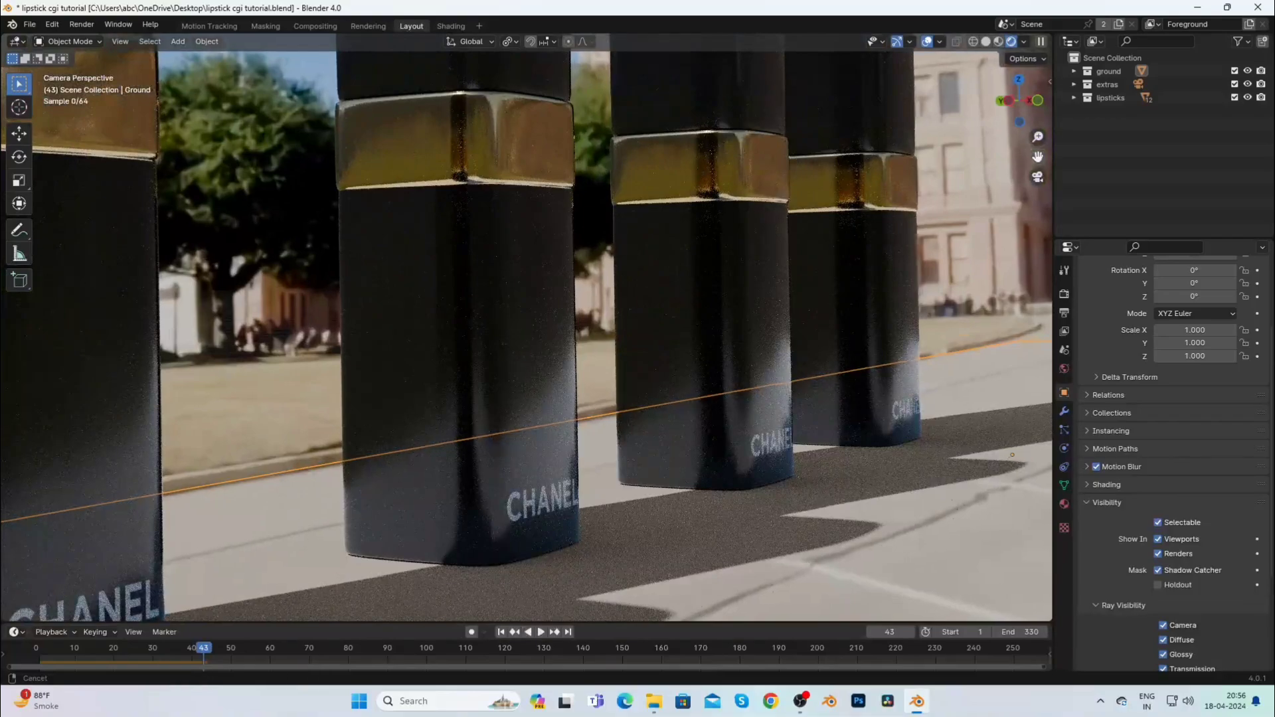
scroll(600, 443, "up", 4)
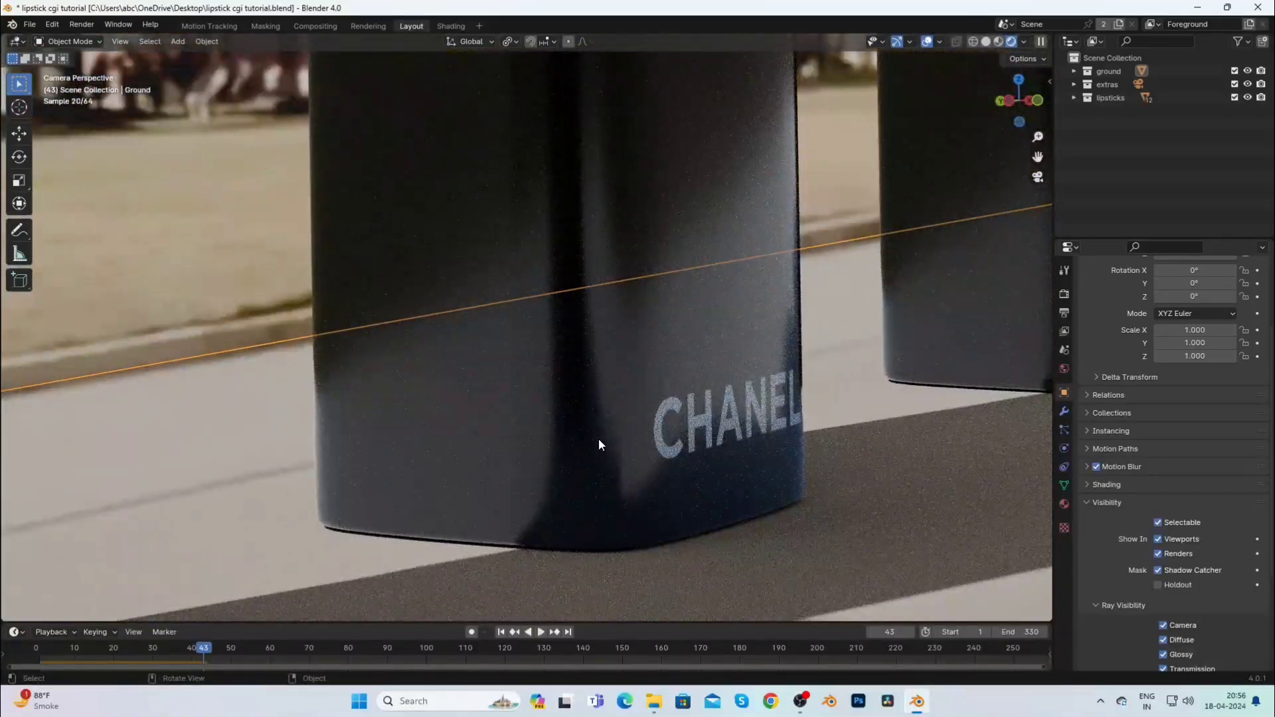
scroll(599, 444, "down", 8)
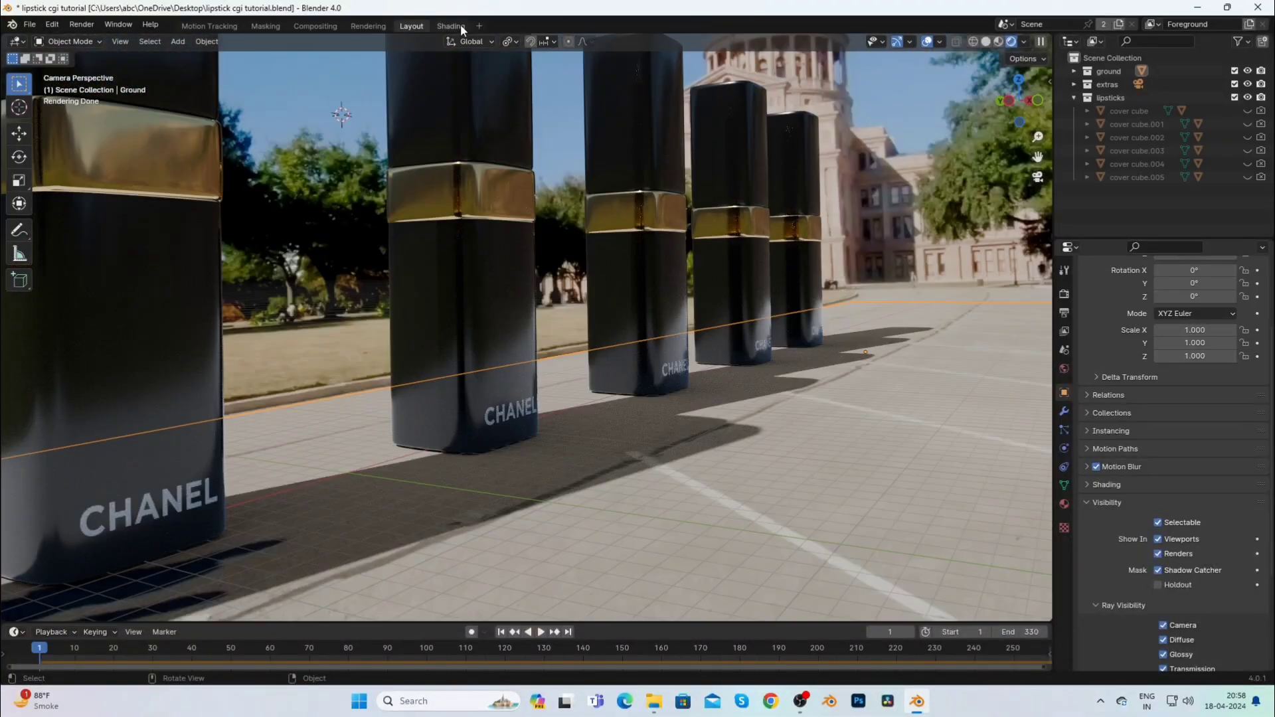
Switch to the Shading workspace, set the node editor to object shaders, and create a new material on the Ground plane.
left_click(459, 26)
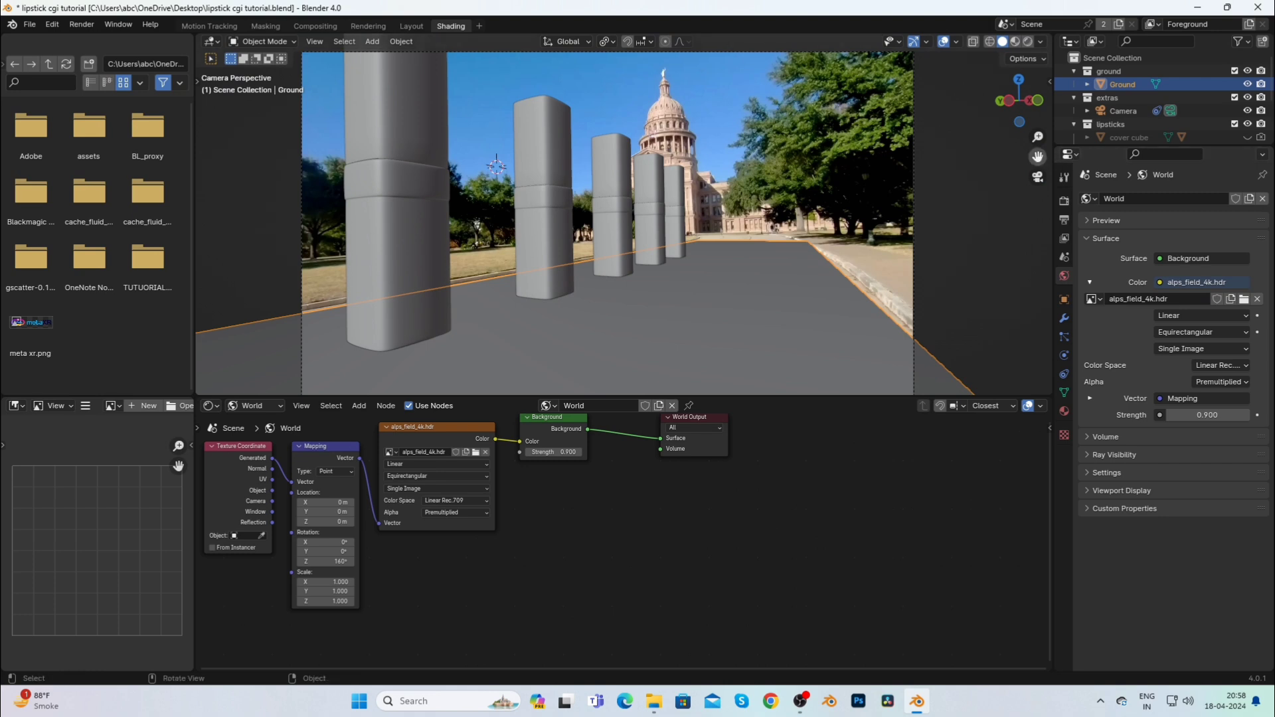
left_click_drag(1037, 157, 1047, 152)
left_click(246, 405)
left_click(247, 440)
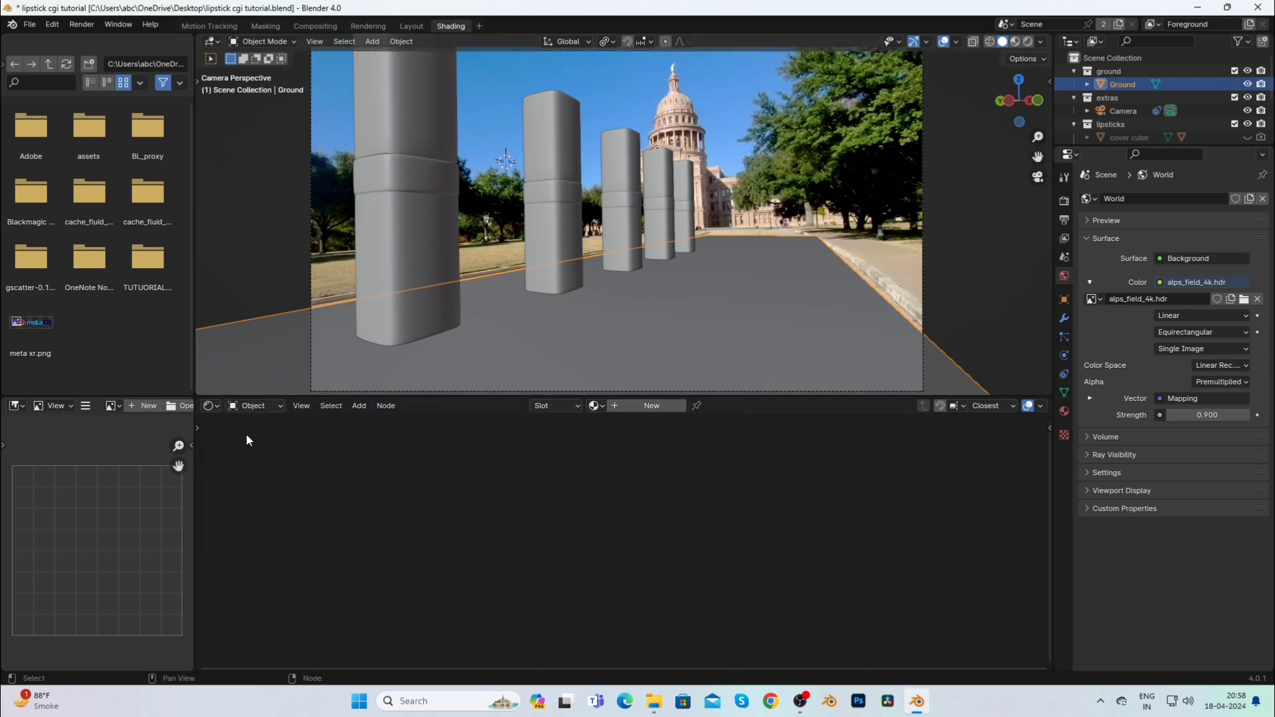
left_click(644, 412)
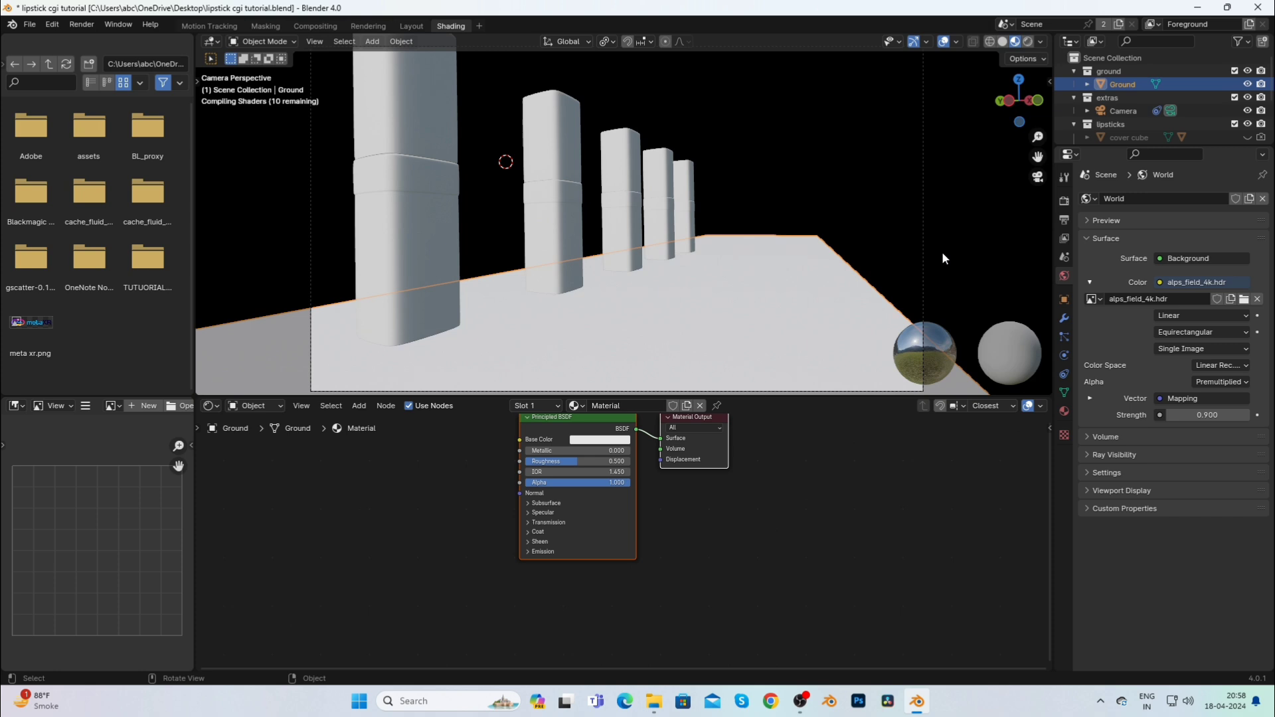
left_click(942, 252)
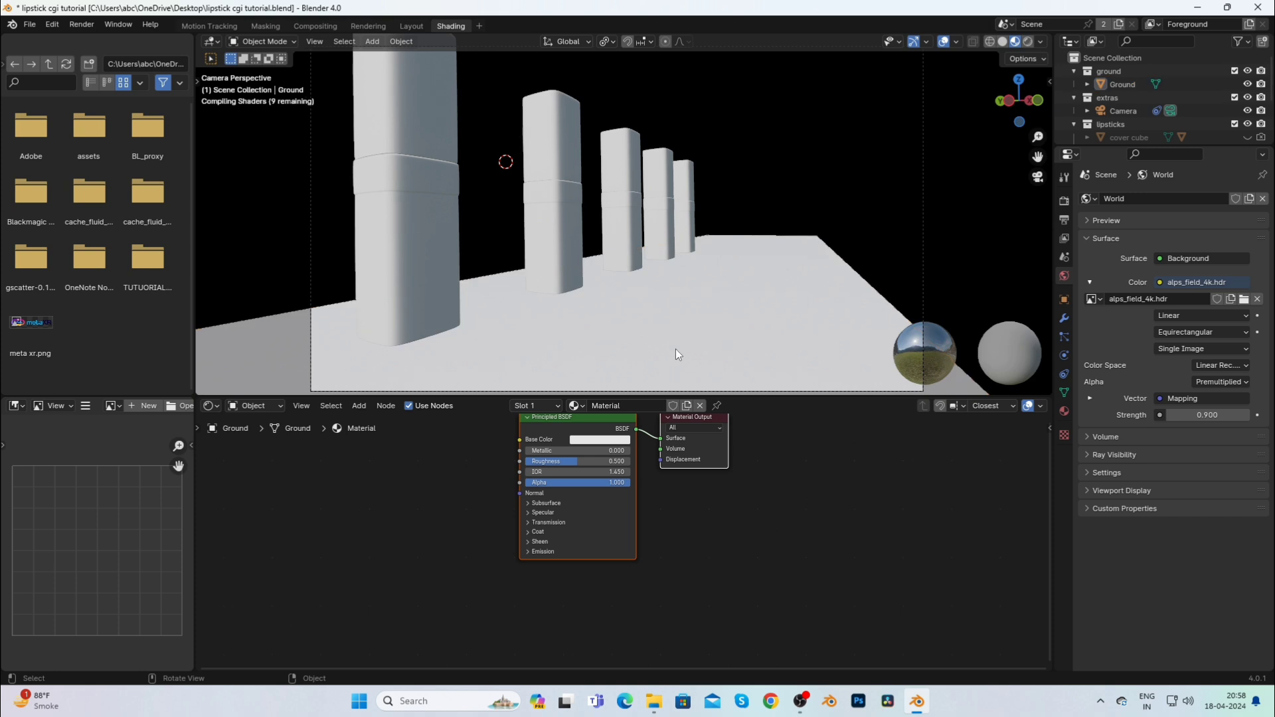
left_click(711, 308)
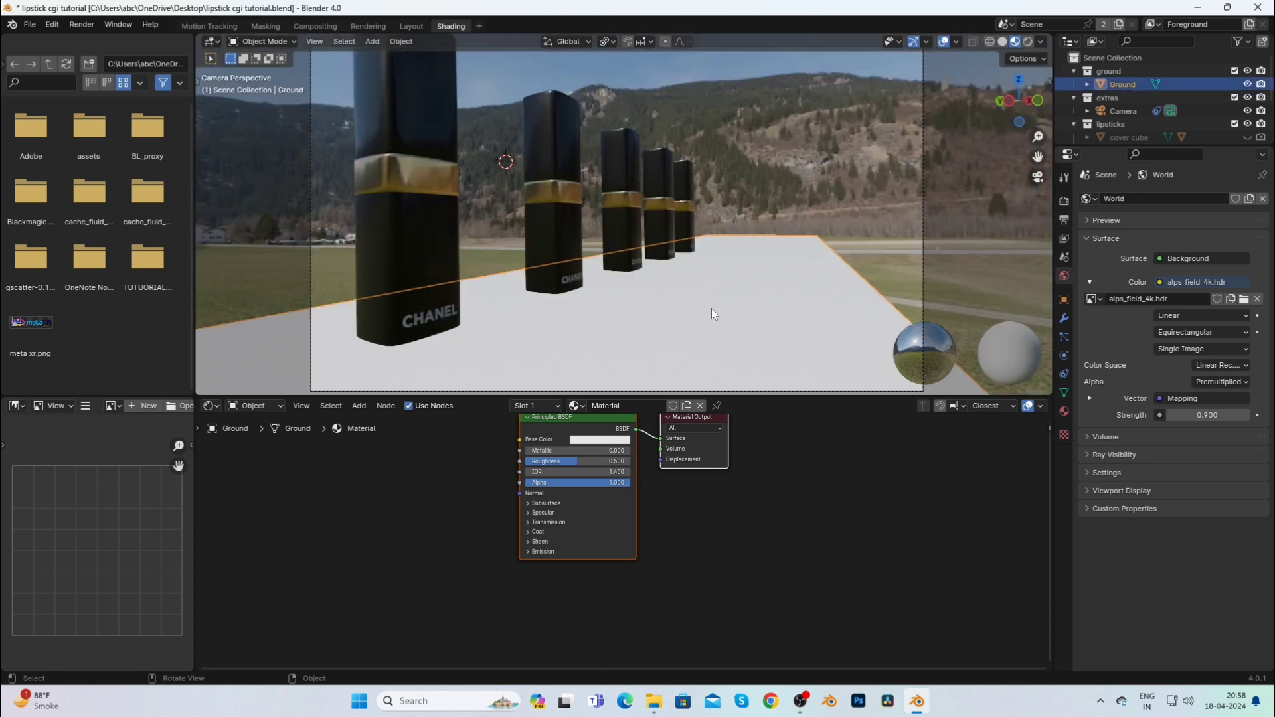
Add an Image Texture node to the Ground material and load all frames from the Downloads\lipsticks folder as an image sequence.
key("shift+a")
left_click(458, 471)
type("image")
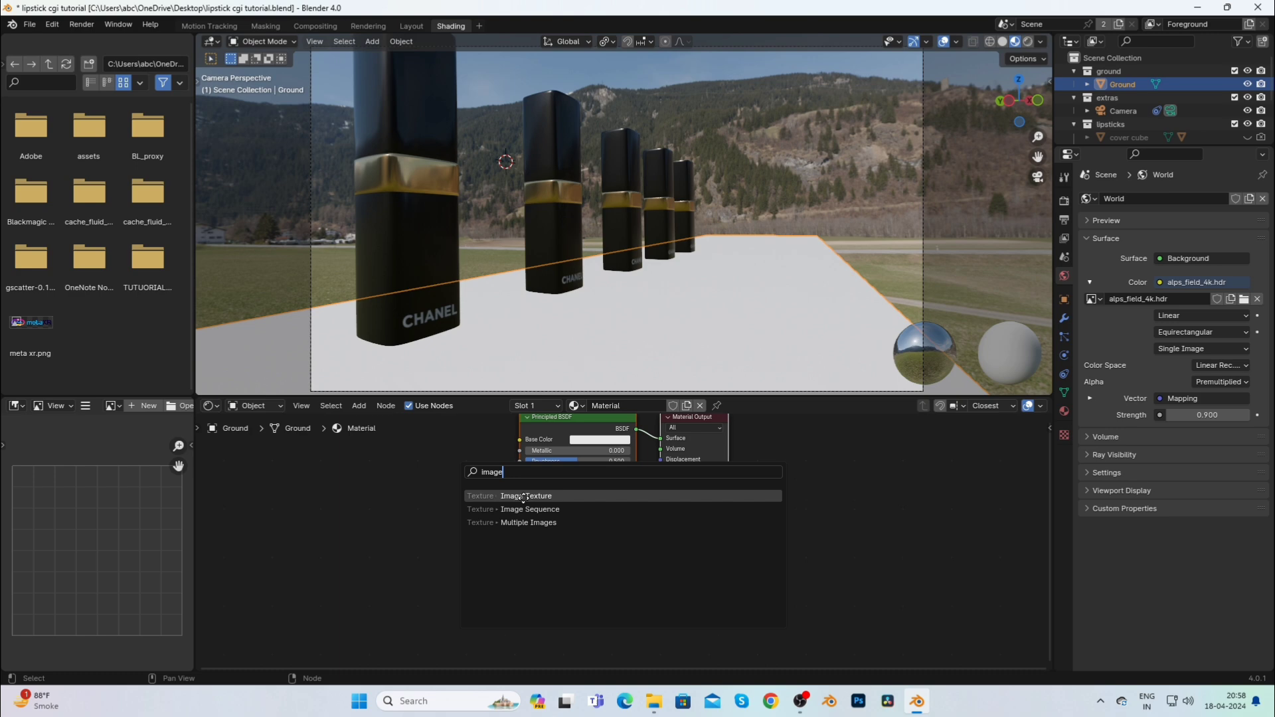
left_click(523, 498)
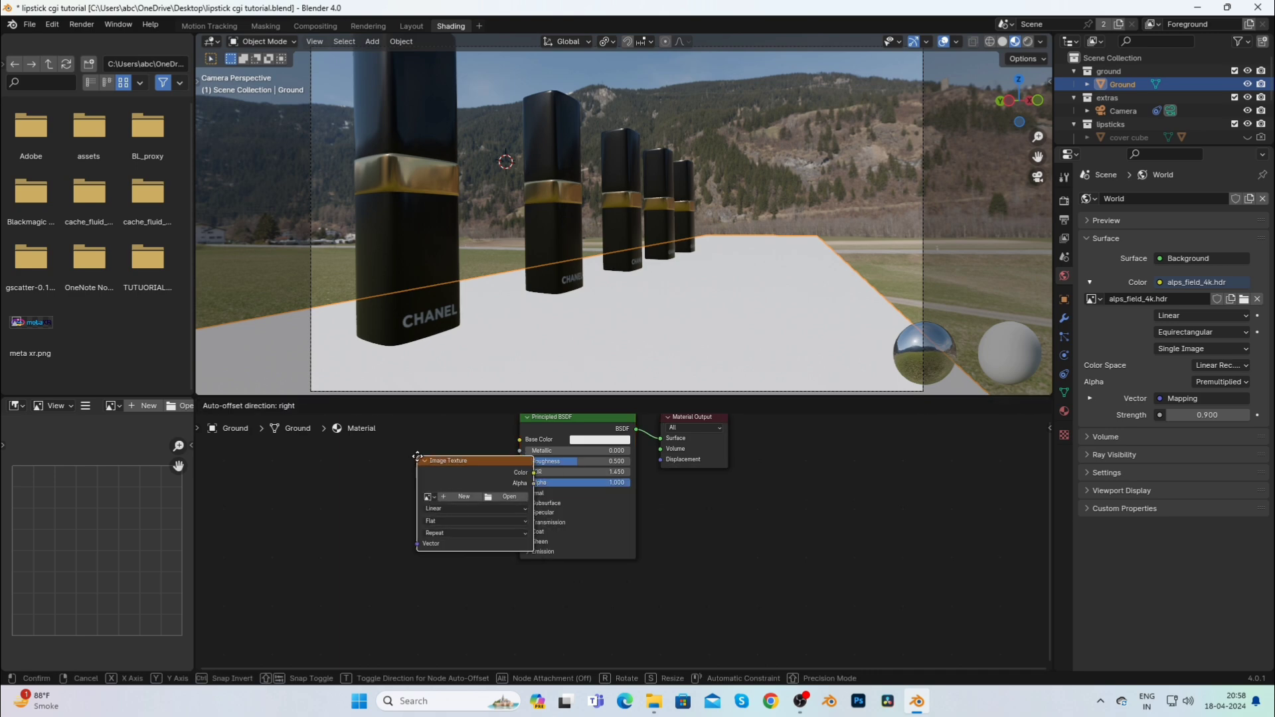
left_click(431, 475)
left_click(438, 469)
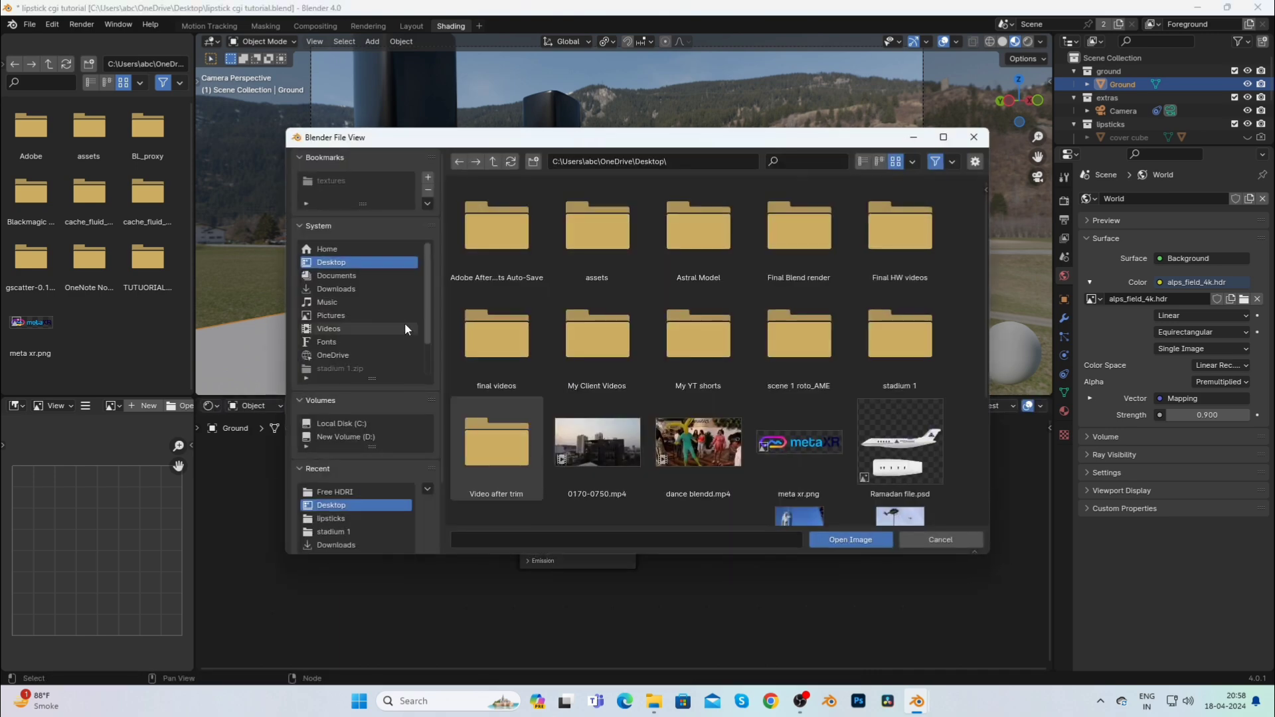
left_click(372, 288)
scroll(524, 345, "down", 4)
double_click(504, 408)
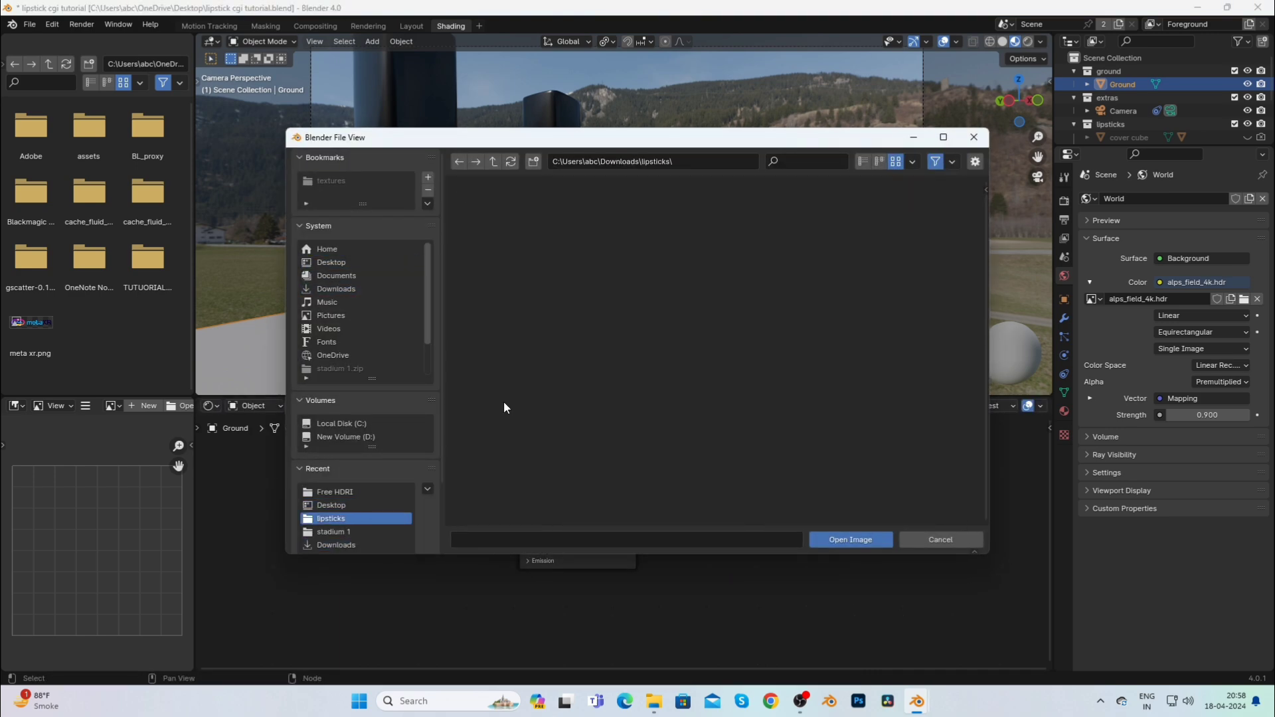
key("a")
left_click(835, 540)
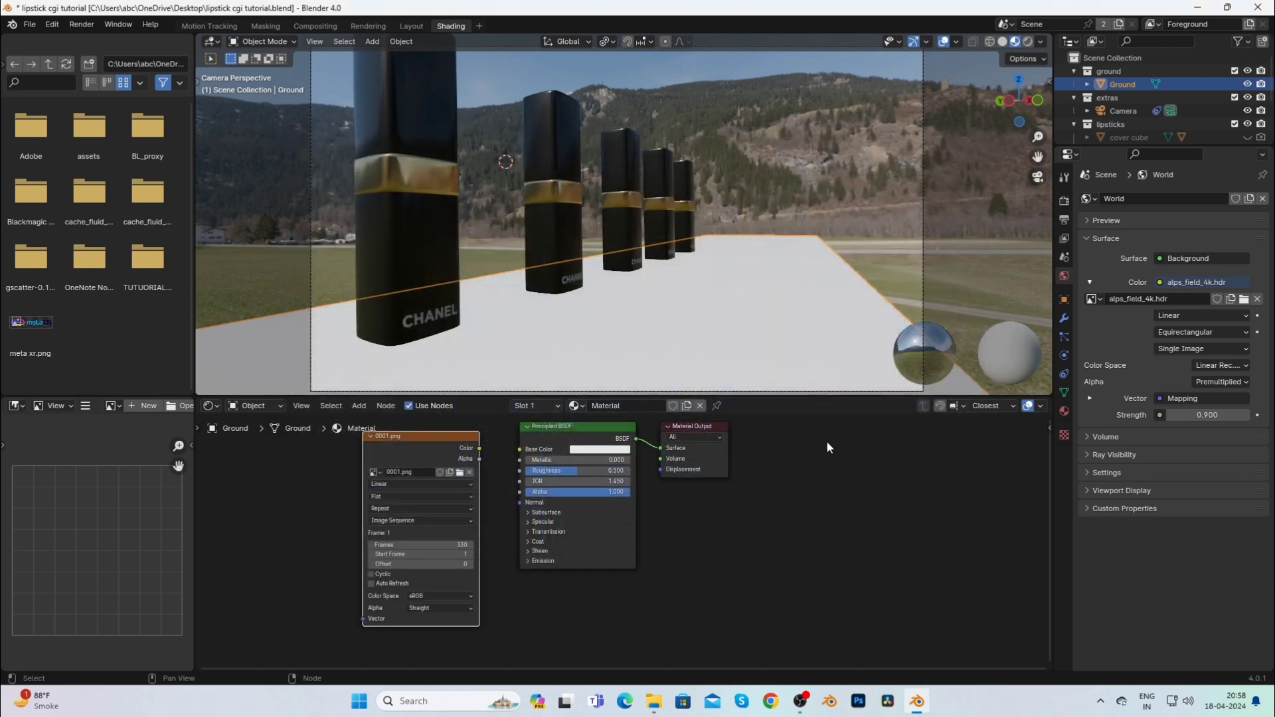
Feed the image sequence into the Base Color with Auto Refresh enabled, and map it by Window coordinates through a Mapping node.
left_click_drag(482, 448, 519, 450)
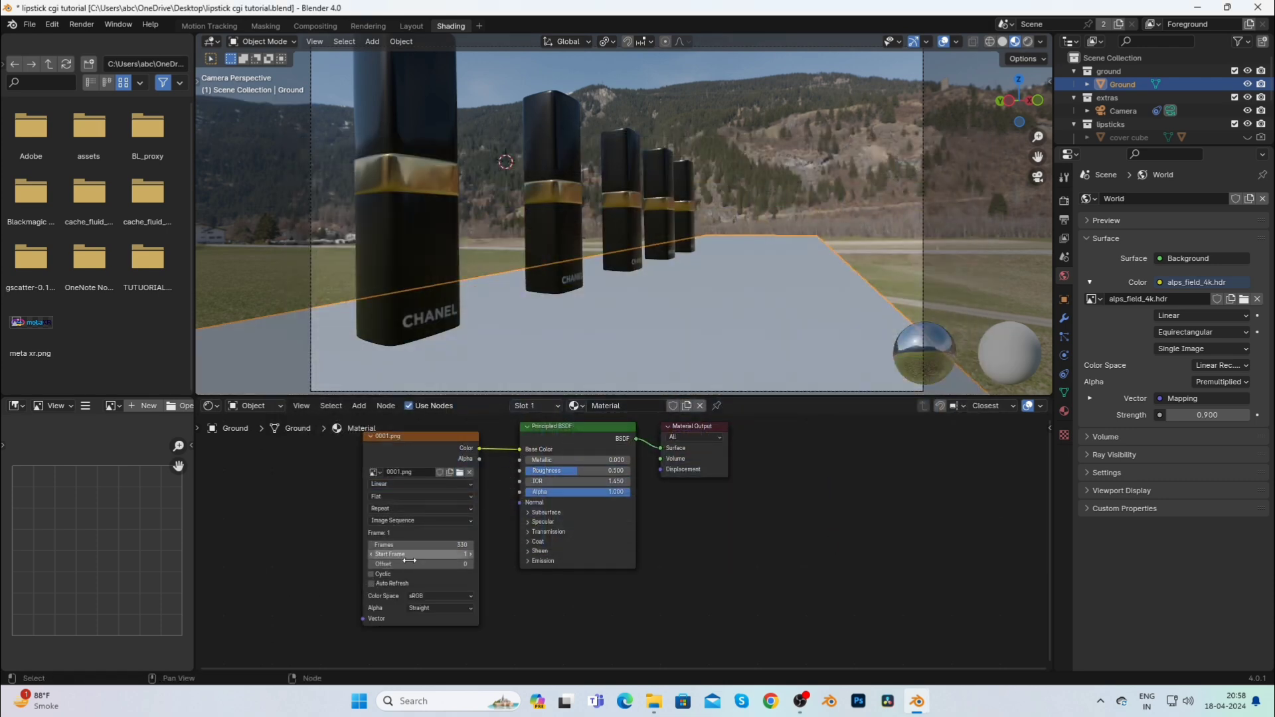
left_click(412, 439)
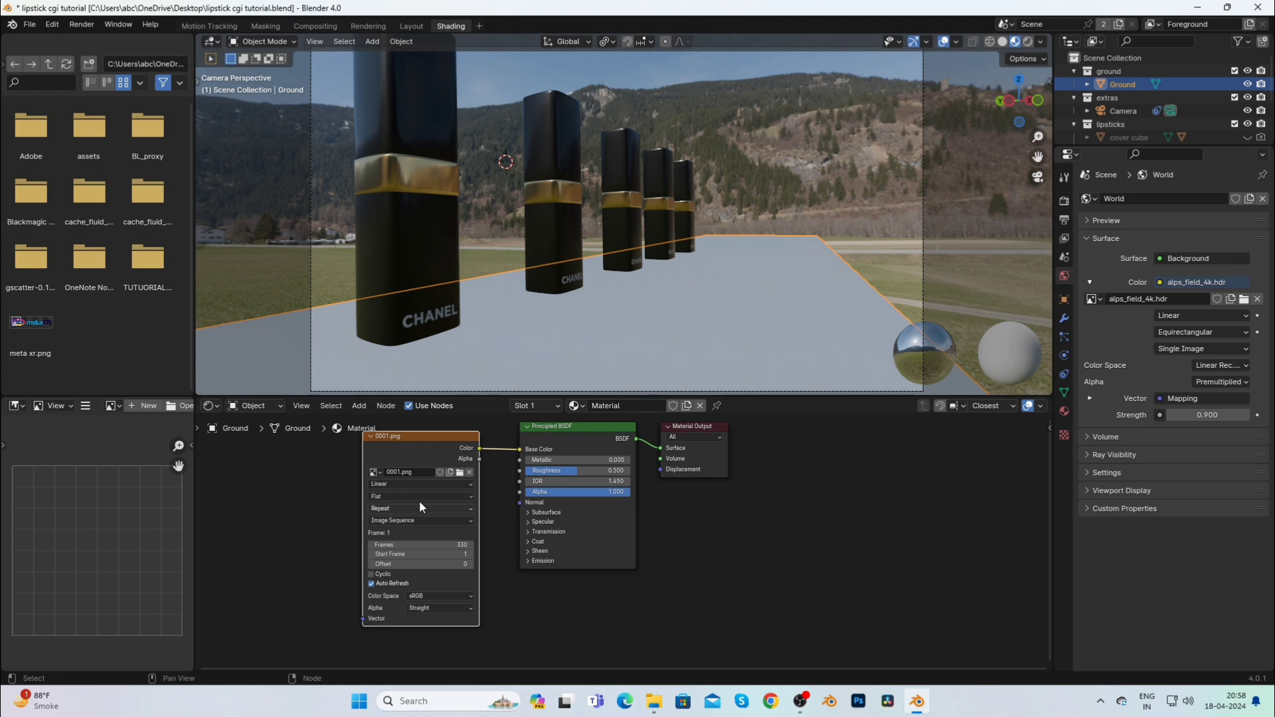
key("ctrl+t")
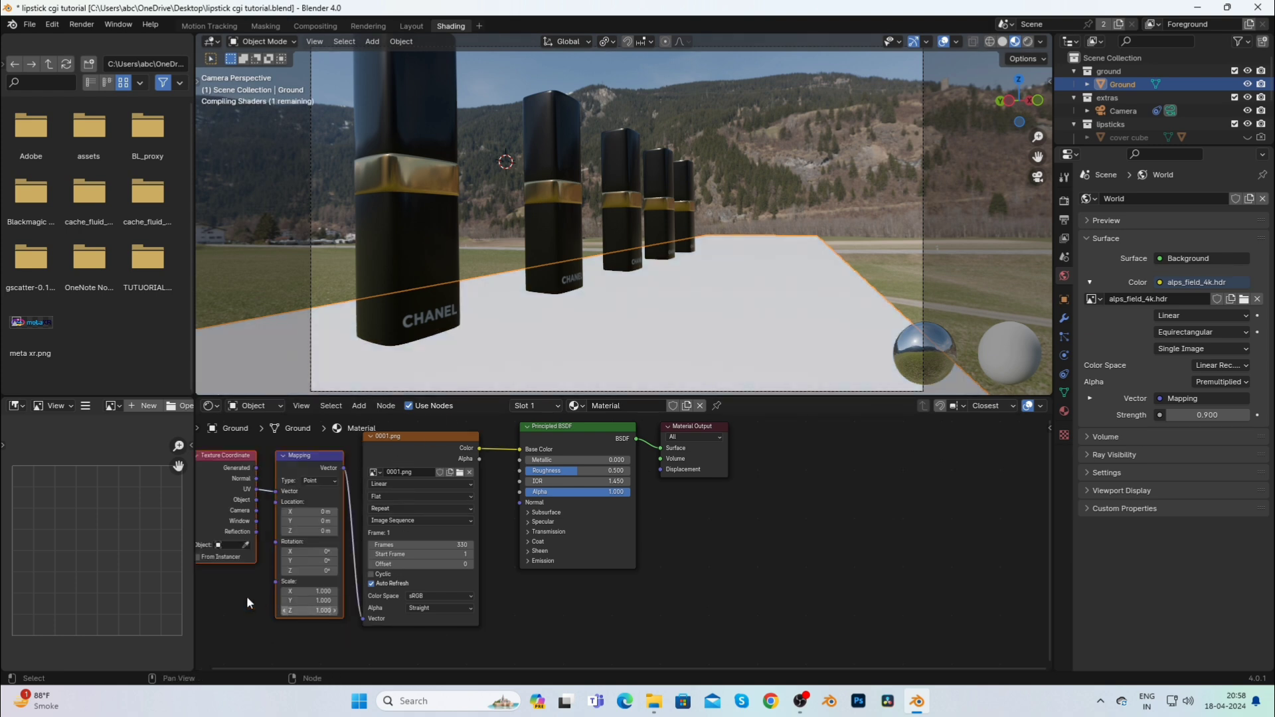
left_click_drag(256, 521, 274, 491)
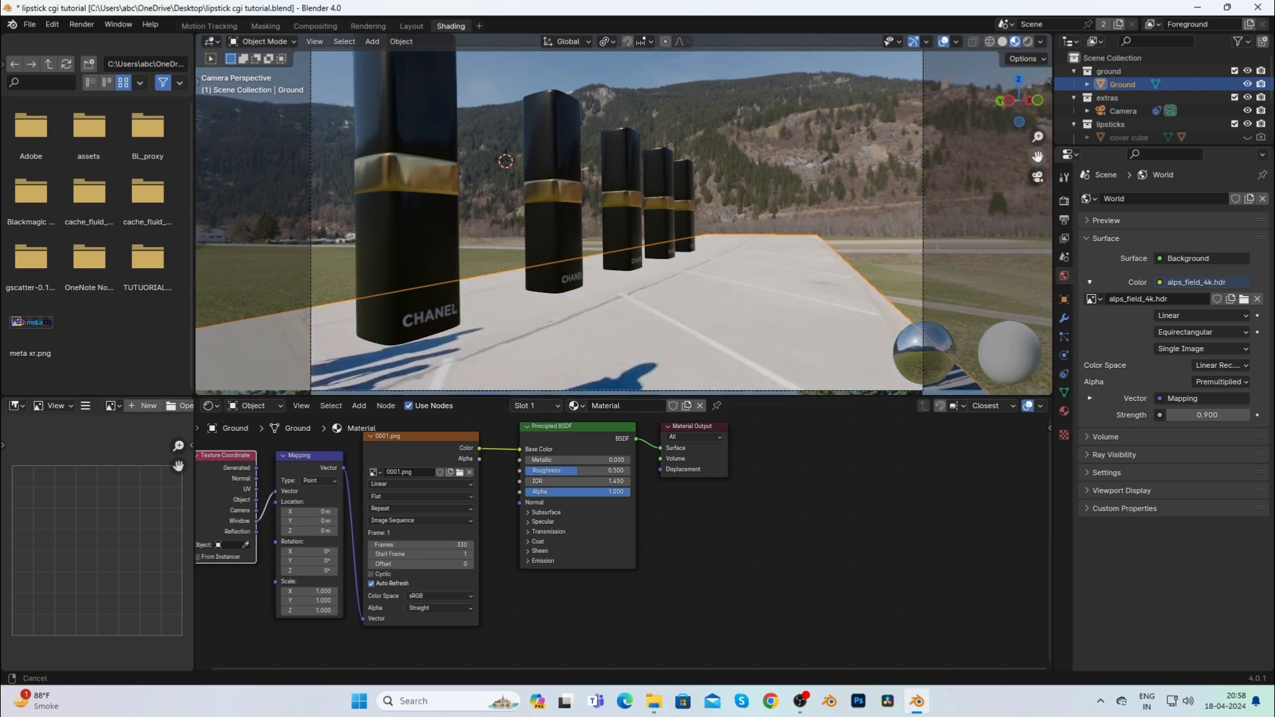
Switch the viewport to rendered shading and set the Ground material's Roughness to 1 and its Specular IOR Level to 0.
left_click_drag(1037, 157, 1051, 60)
left_click(1029, 42)
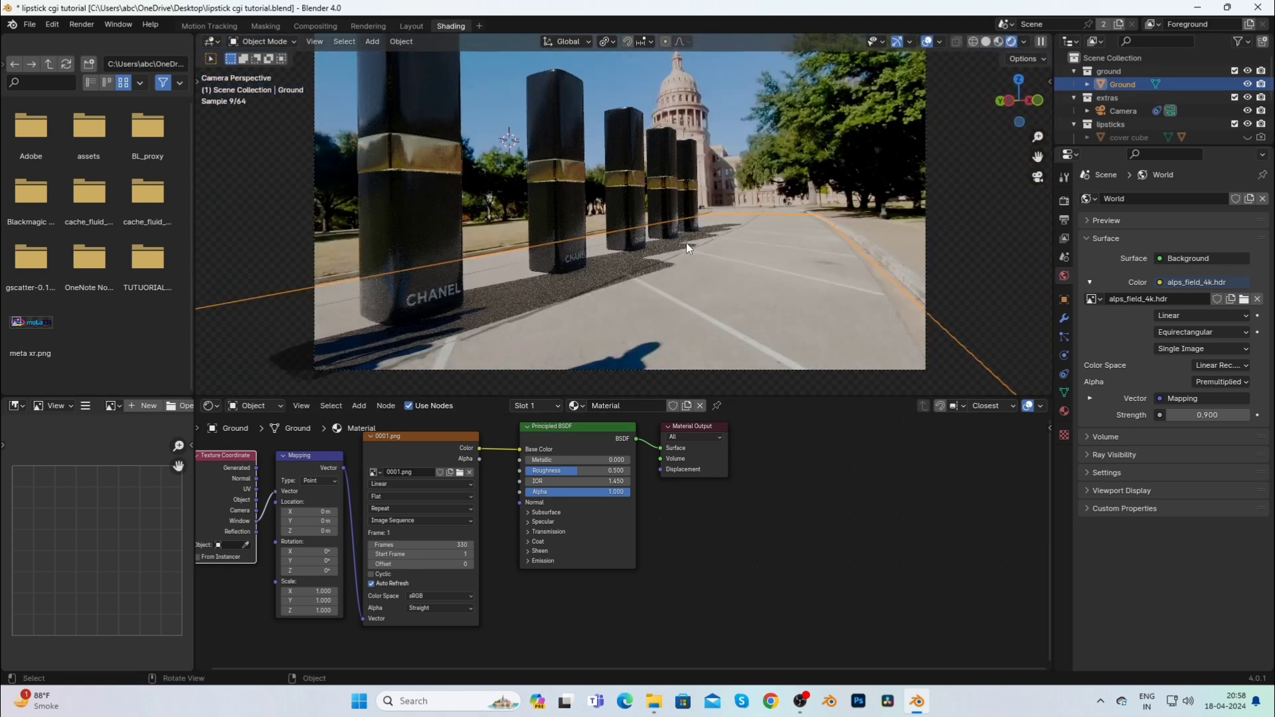
scroll(686, 241, "up", 4)
left_click_drag(1039, 152, 1129, 69)
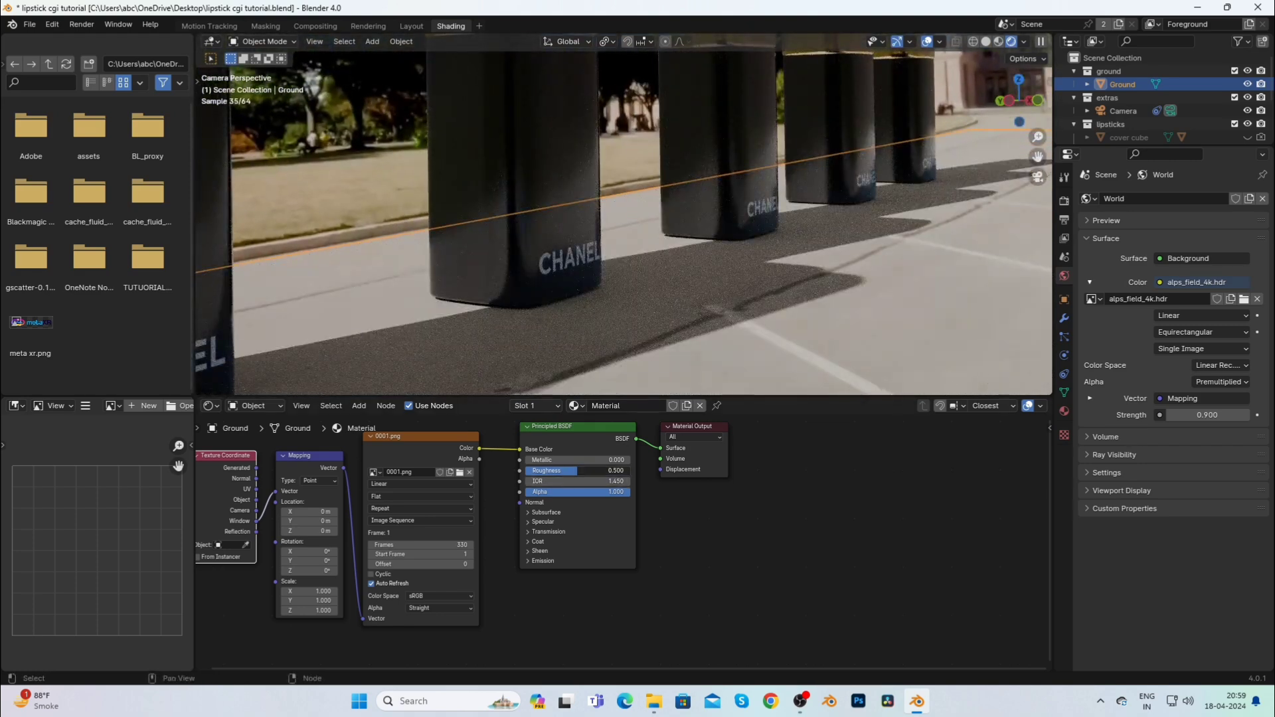
left_click_drag(577, 471, 634, 471)
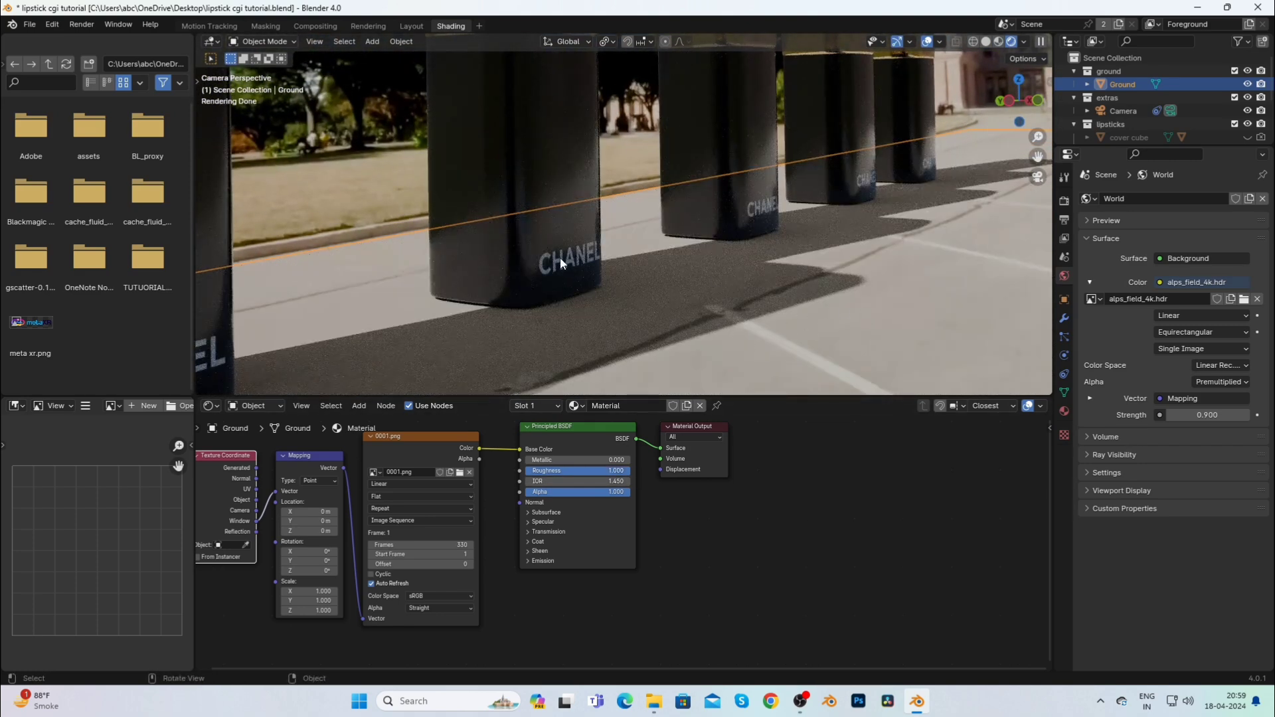
left_click(527, 520)
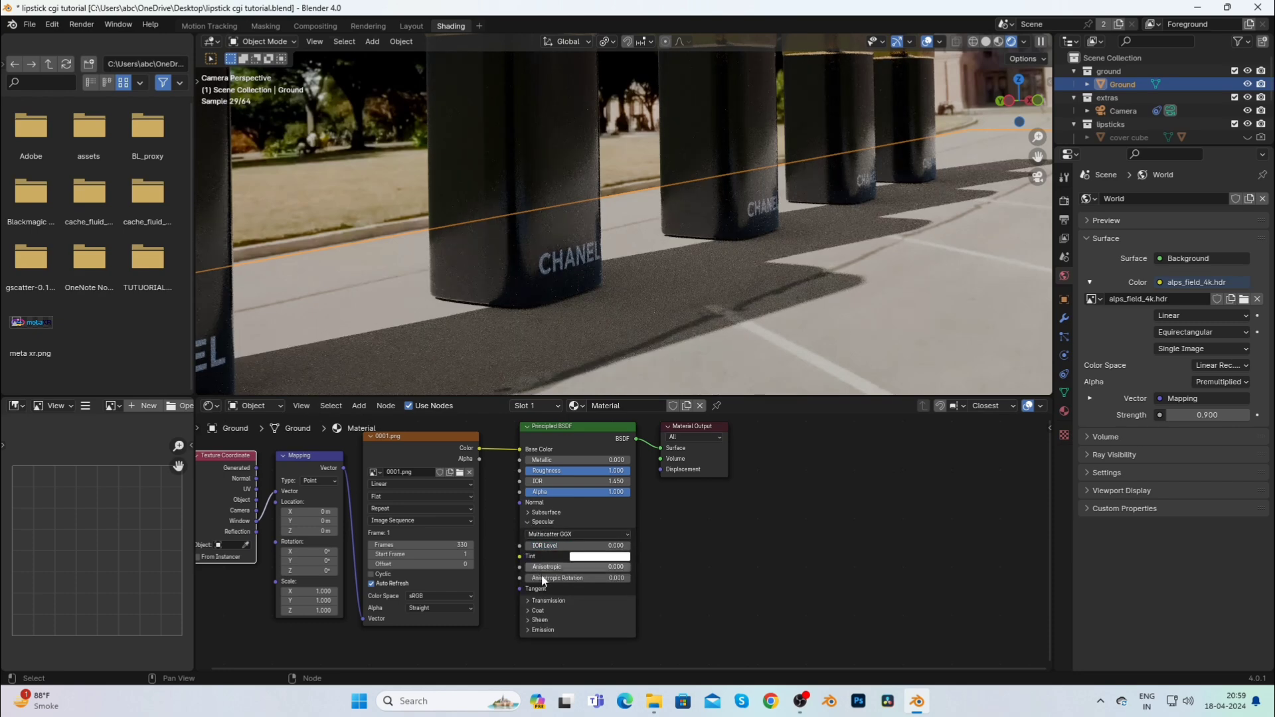
Collapse the Specular settings and compare the ground plane in Material Preview and Rendered viewport shading.
left_click(529, 522)
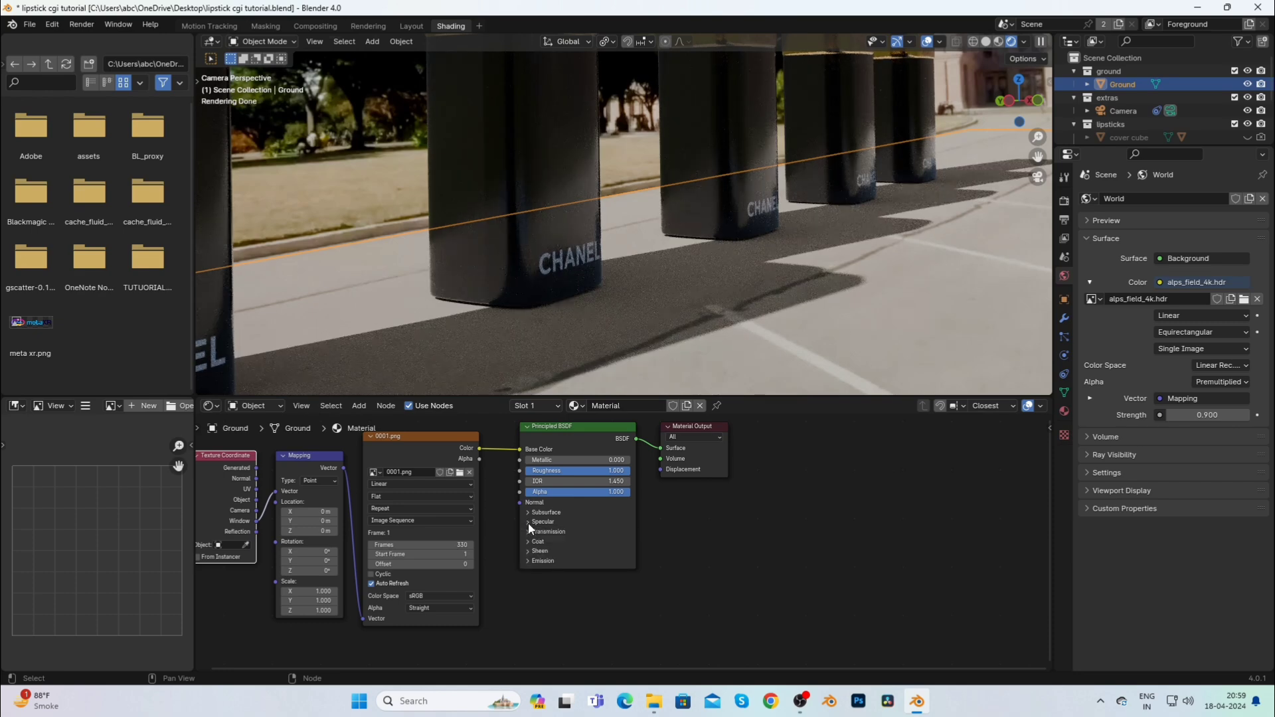
left_click(640, 154)
left_click(997, 45)
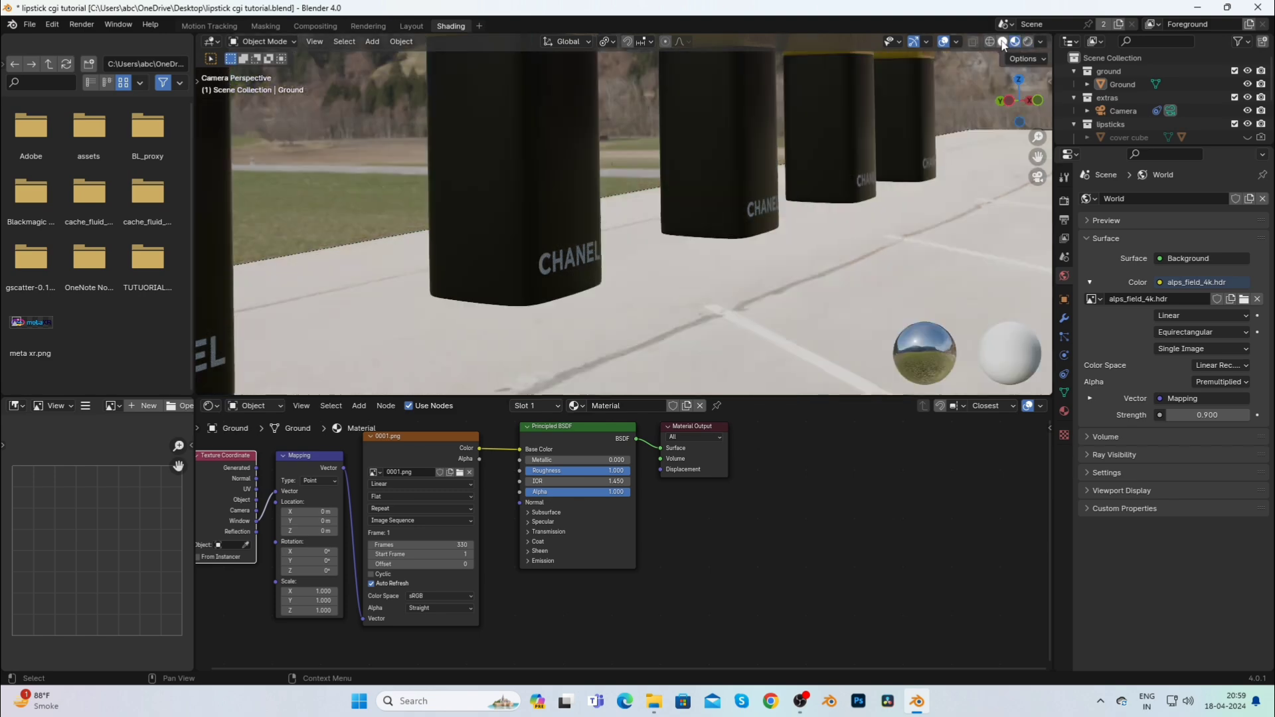
left_click_drag(1037, 157, 507, 127)
left_click(859, 249)
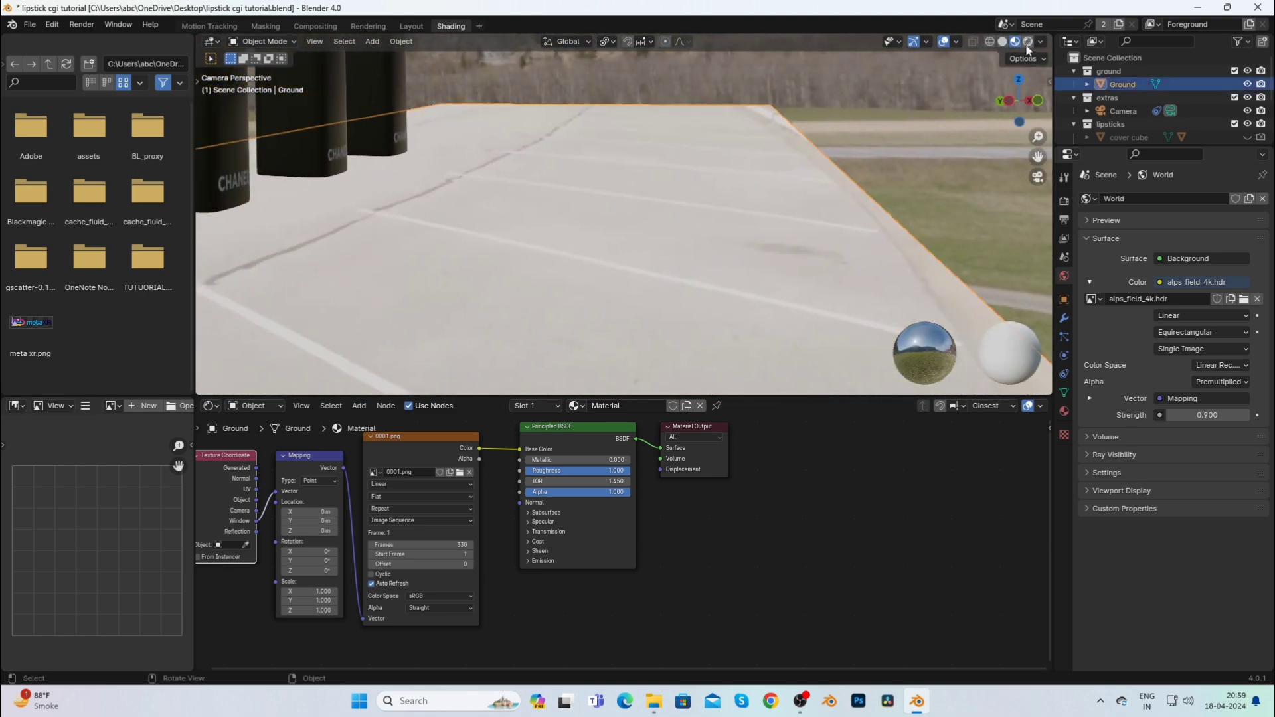
left_click(1026, 43)
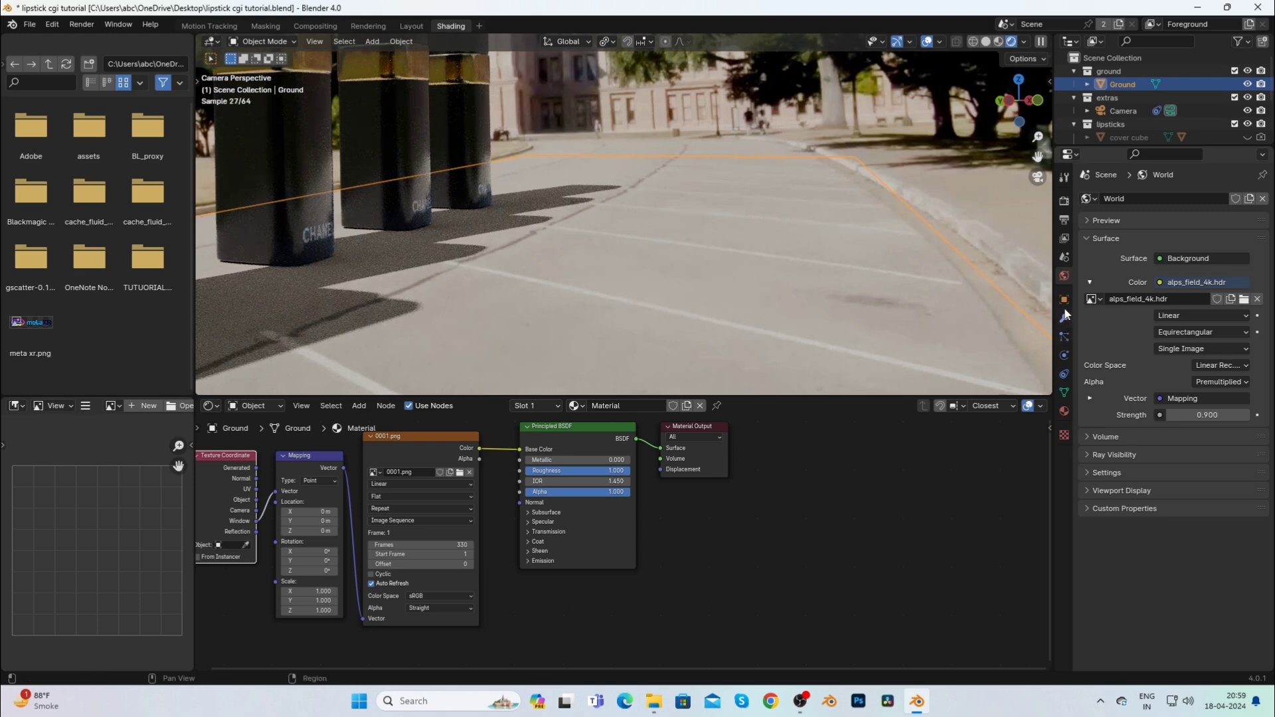
Turn off Shadow Catcher in the Ground object's visibility settings.
left_click(1063, 308)
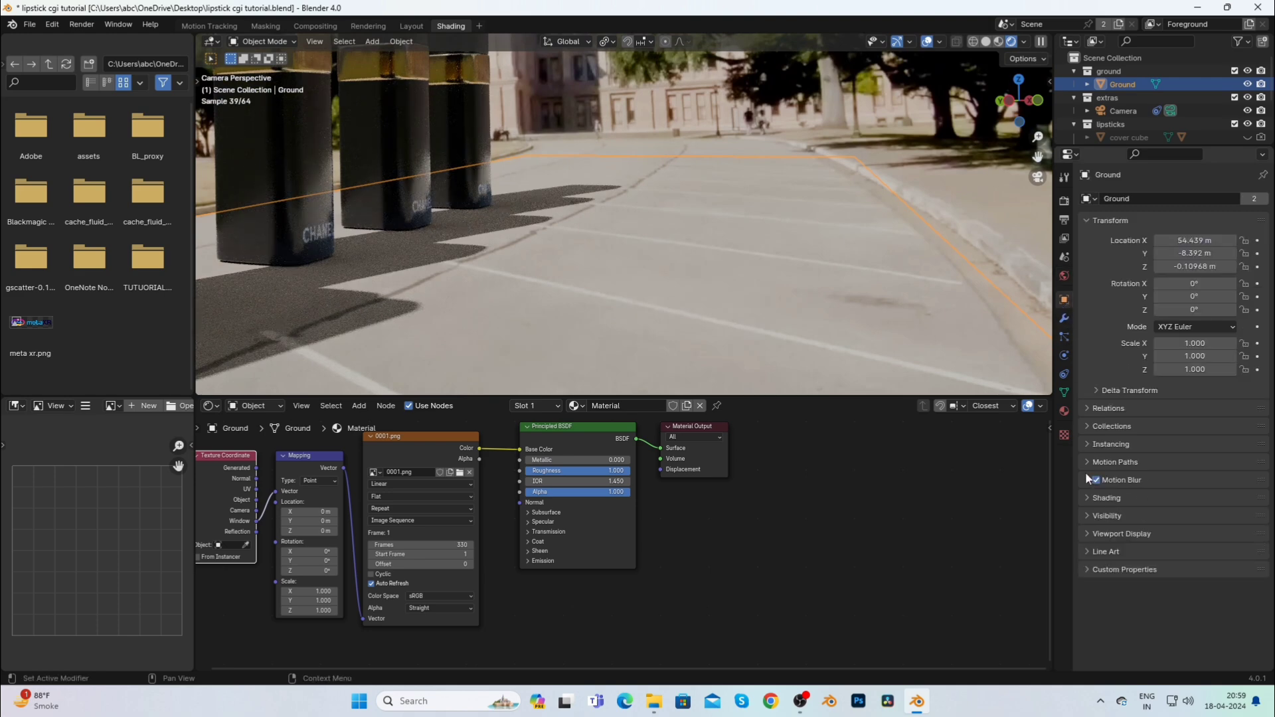
left_click(1092, 515)
scroll(1142, 505, "down", 4)
left_click(1158, 479)
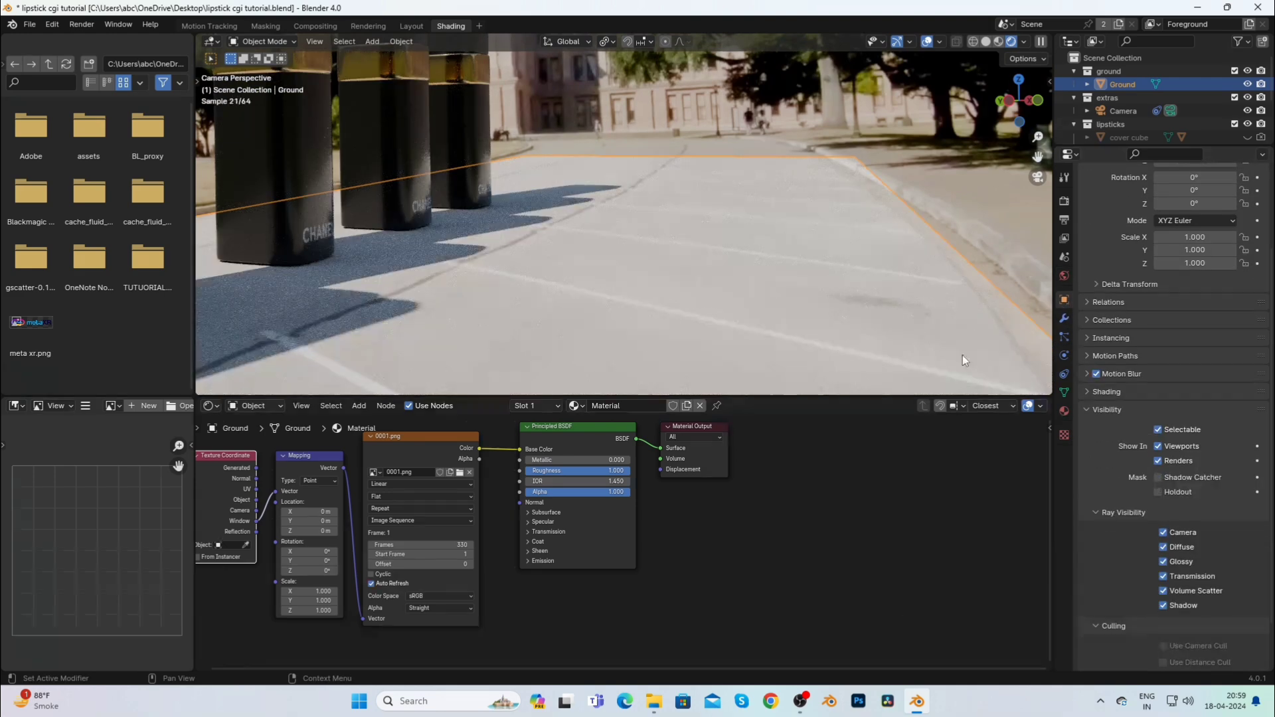
scroll(877, 231, "down", 4)
Turn off the Outline Selected viewport overlay and select the Ground plane.
left_click(861, 203)
scroll(861, 202, "up", 3)
left_click_drag(1037, 158, 902, 245)
left_click(939, 42)
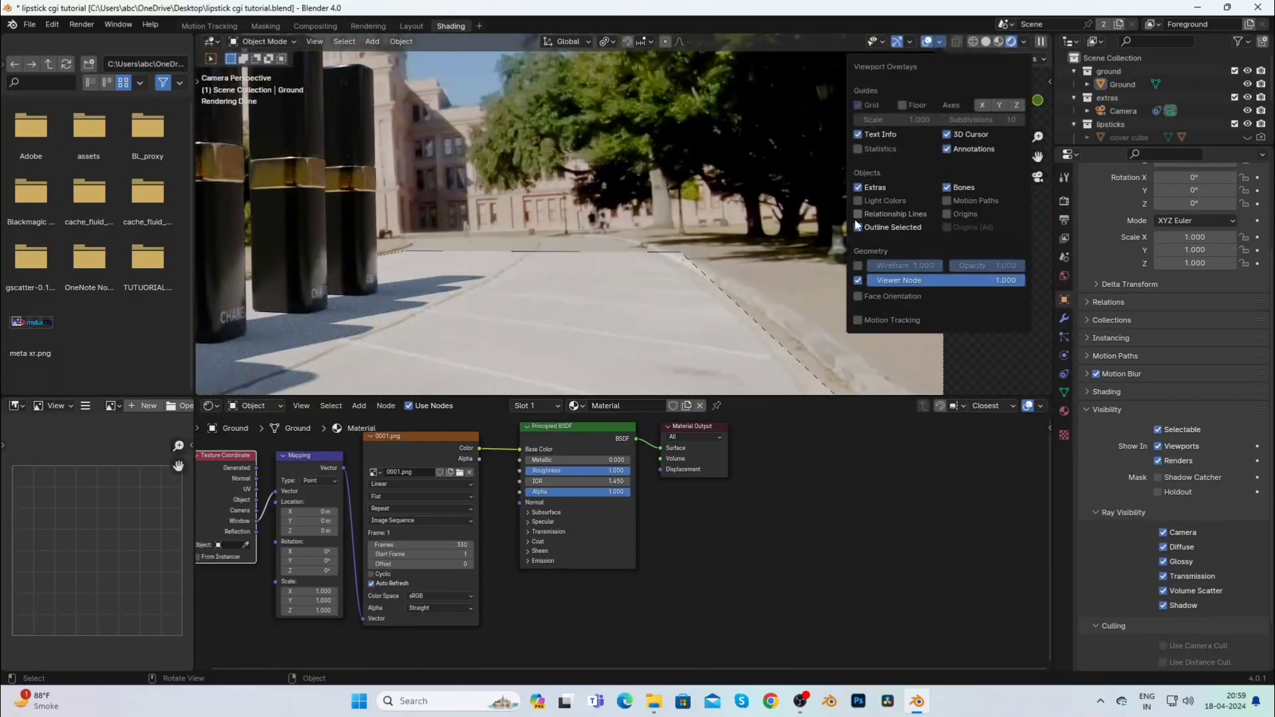
left_click(737, 320)
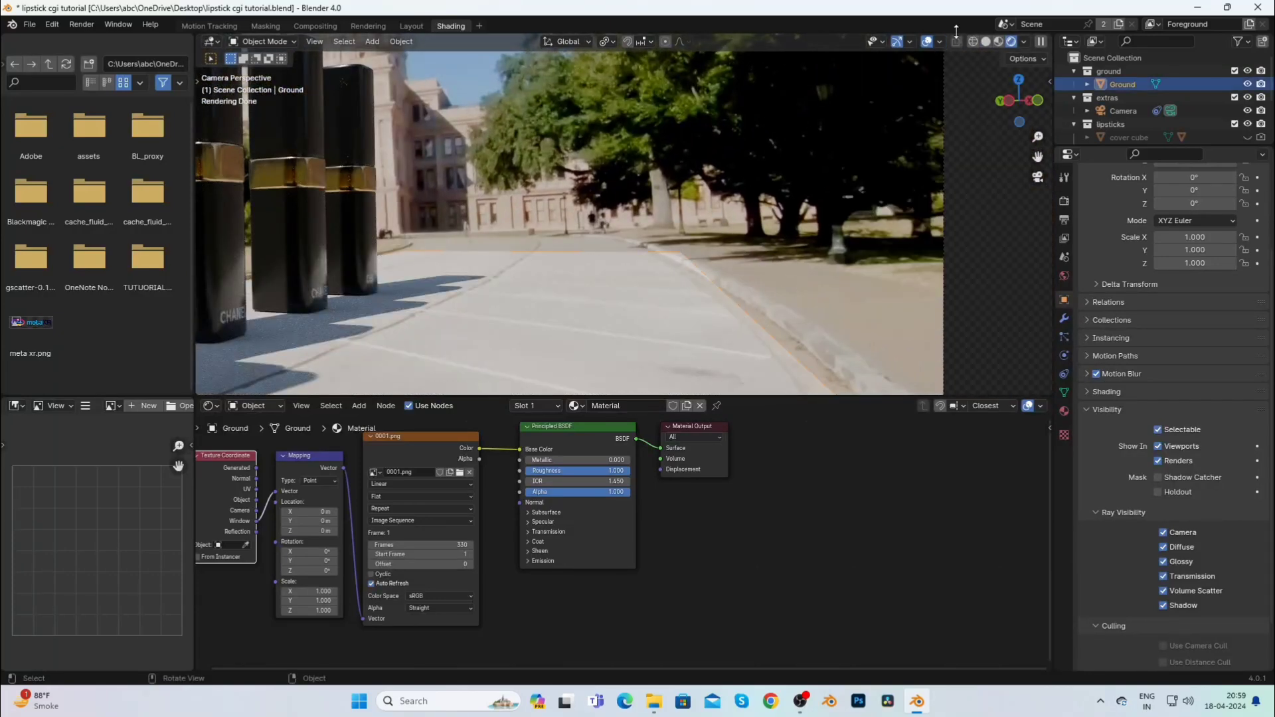
Compare the ground plane with the footage by hiding and showing the overlays, and inspect the seam along the curb.
left_click(927, 41)
left_click(936, 43)
left_click(936, 42)
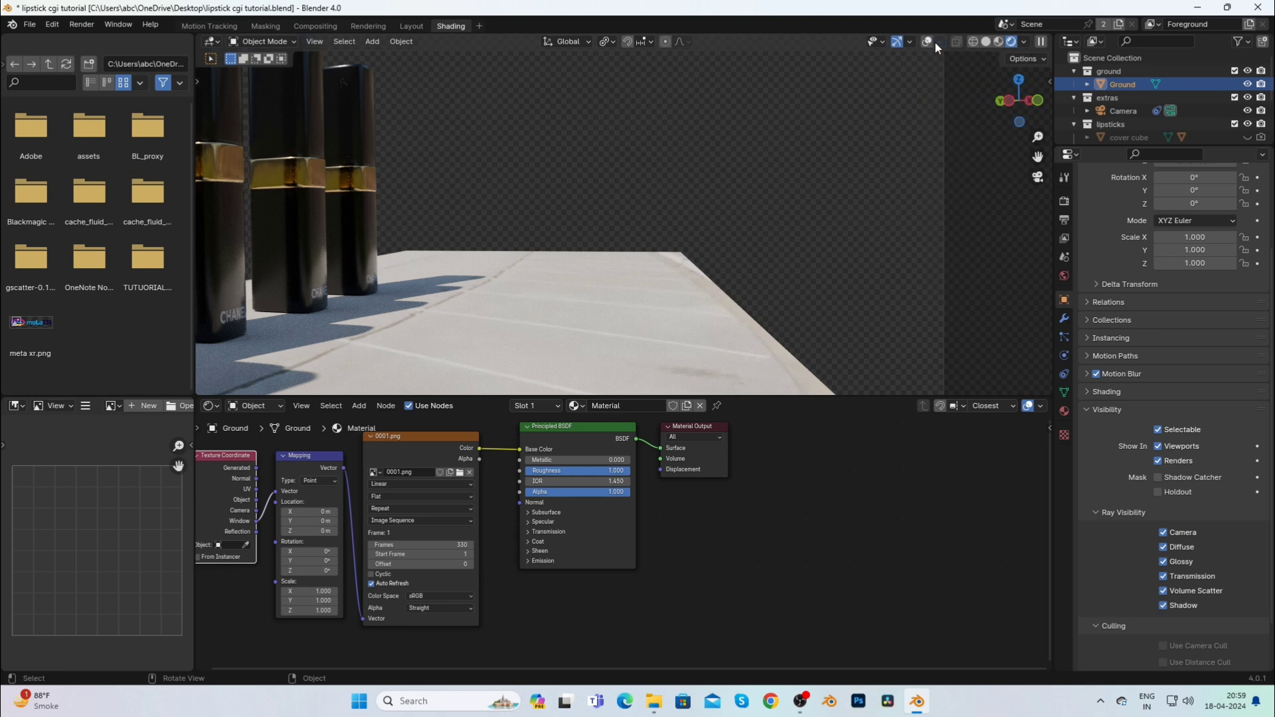
left_click(932, 43)
left_click(936, 43)
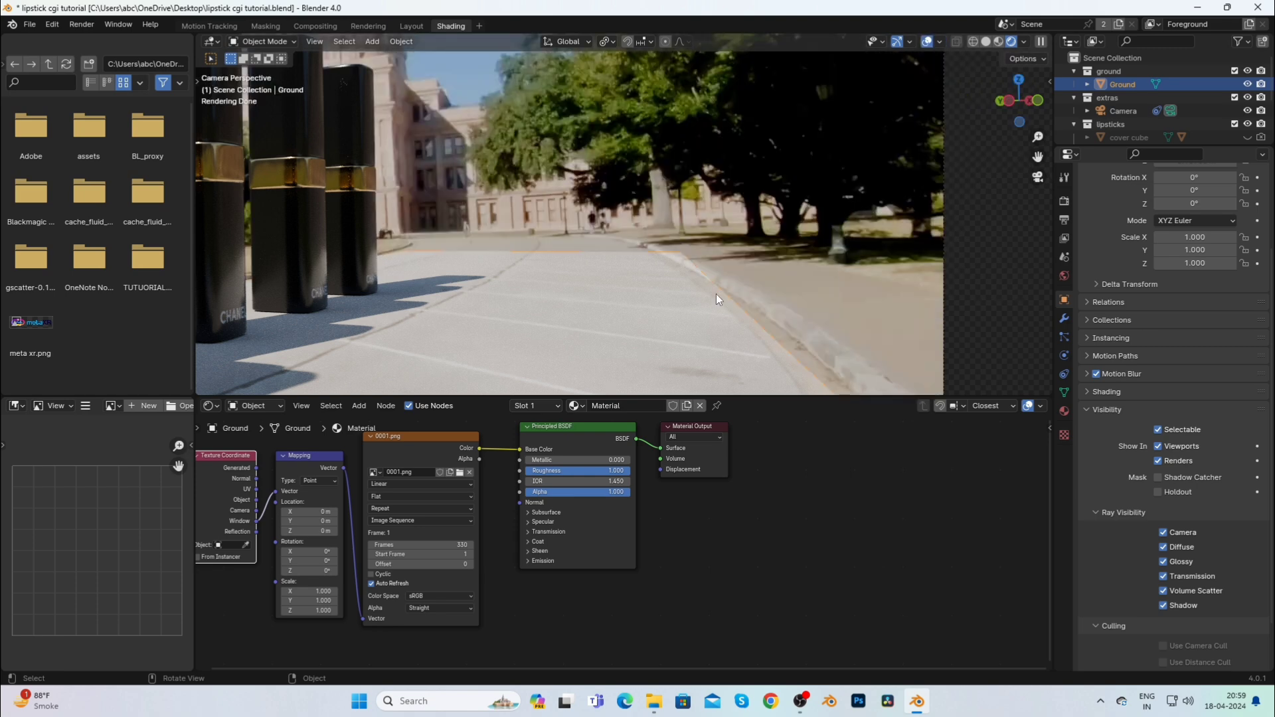
left_click_drag(1037, 137, 1037, 225)
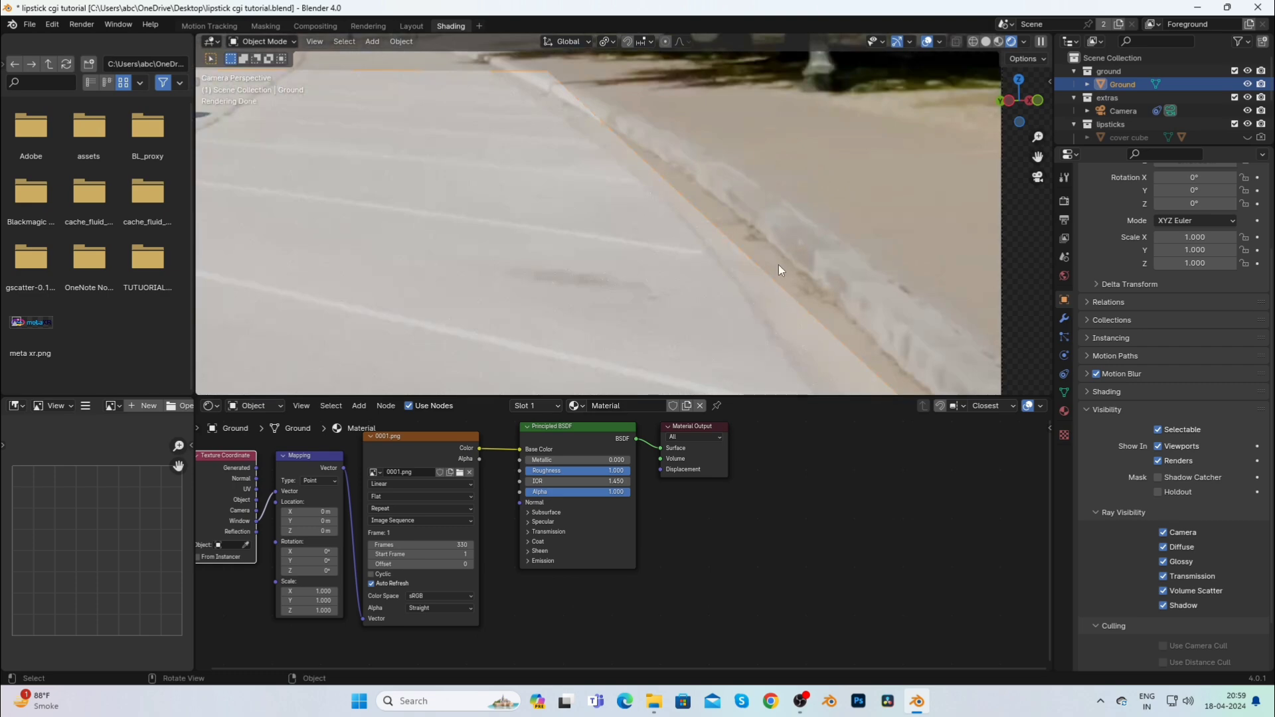
middle_click_drag(755, 313, 783, 284)
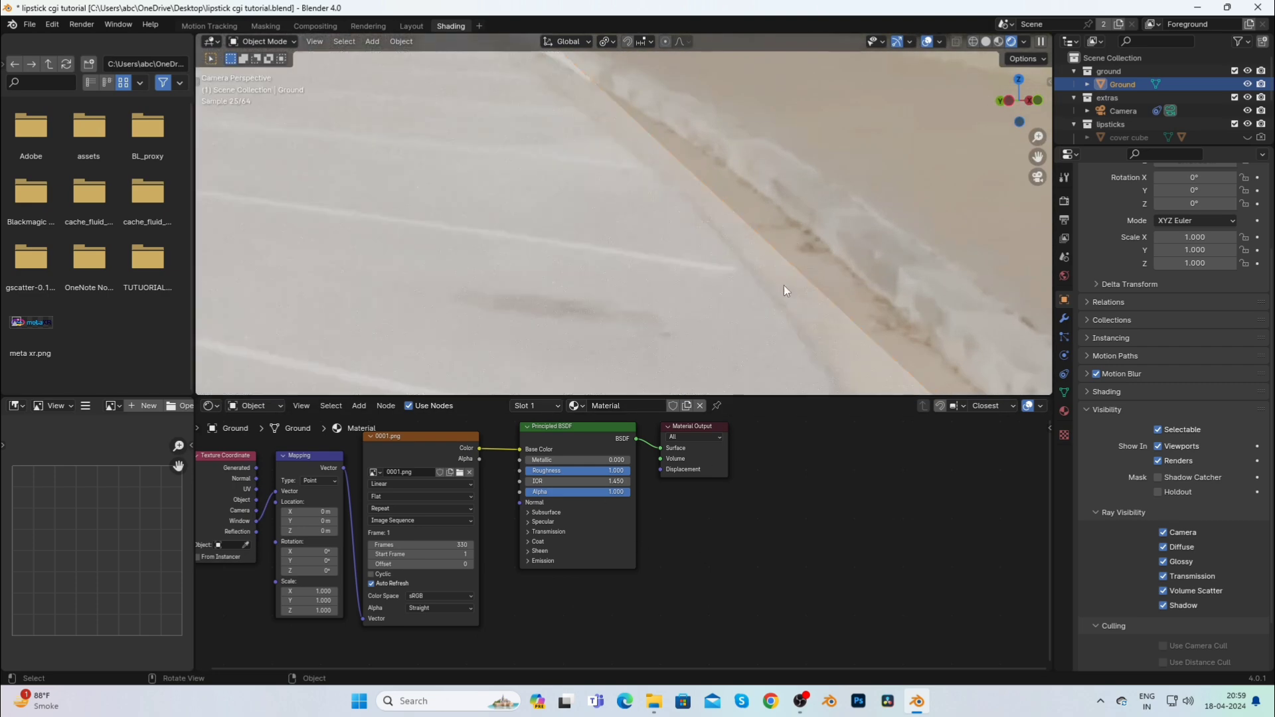
Space out the shader nodes and insert a Gamma node between the image sequence and the Principled BSDF's Base Color.
left_click_drag(565, 449, 588, 457)
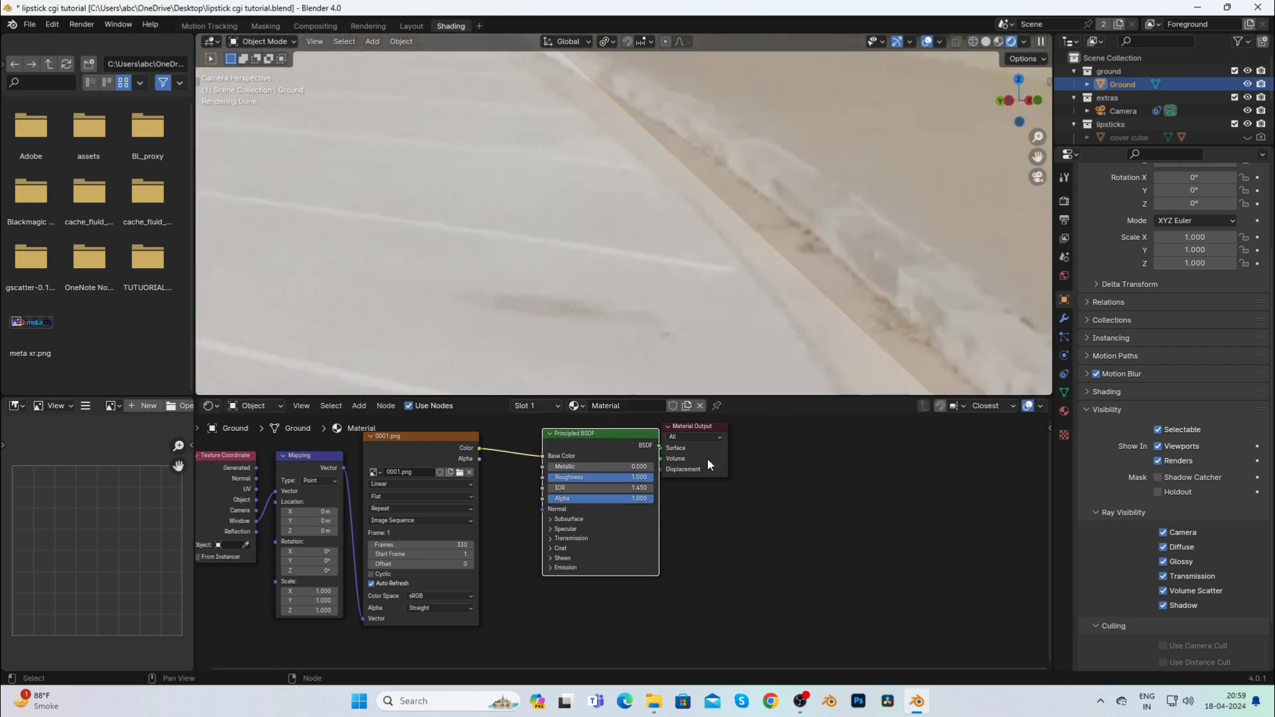
left_click_drag(707, 464, 793, 490)
left_click_drag(610, 476, 637, 482)
key("shift+a")
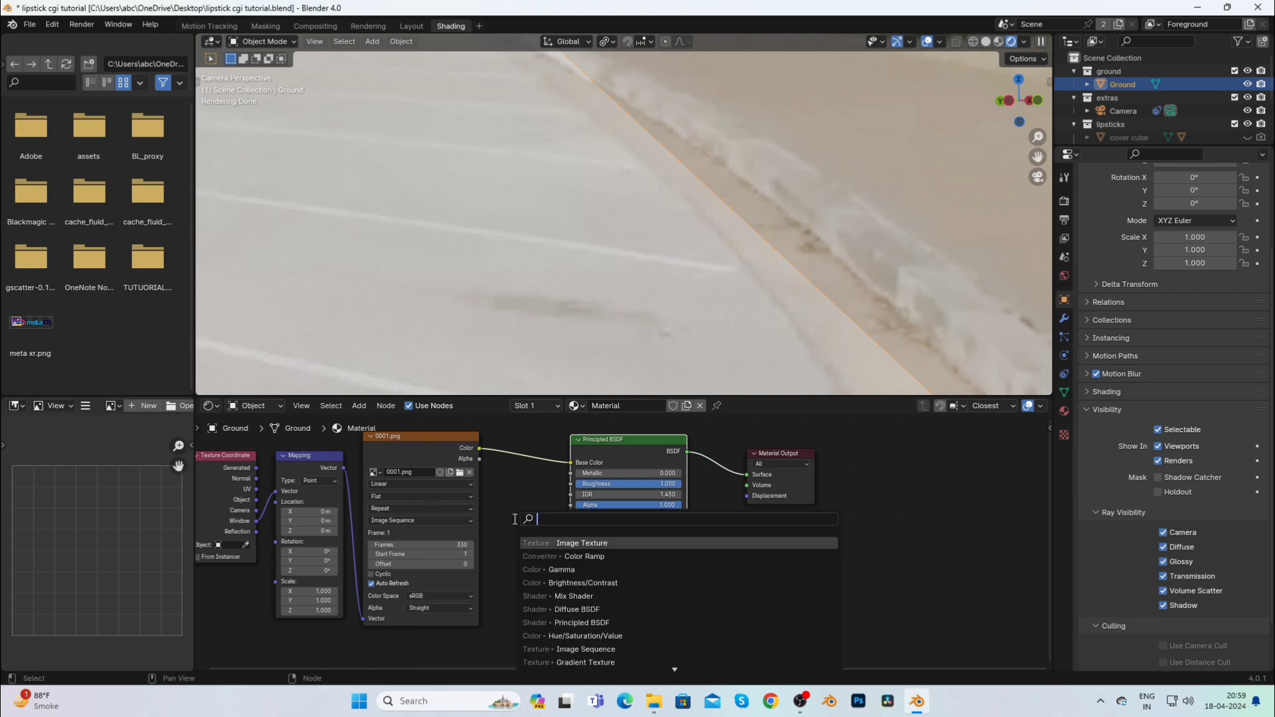
type("gamm")
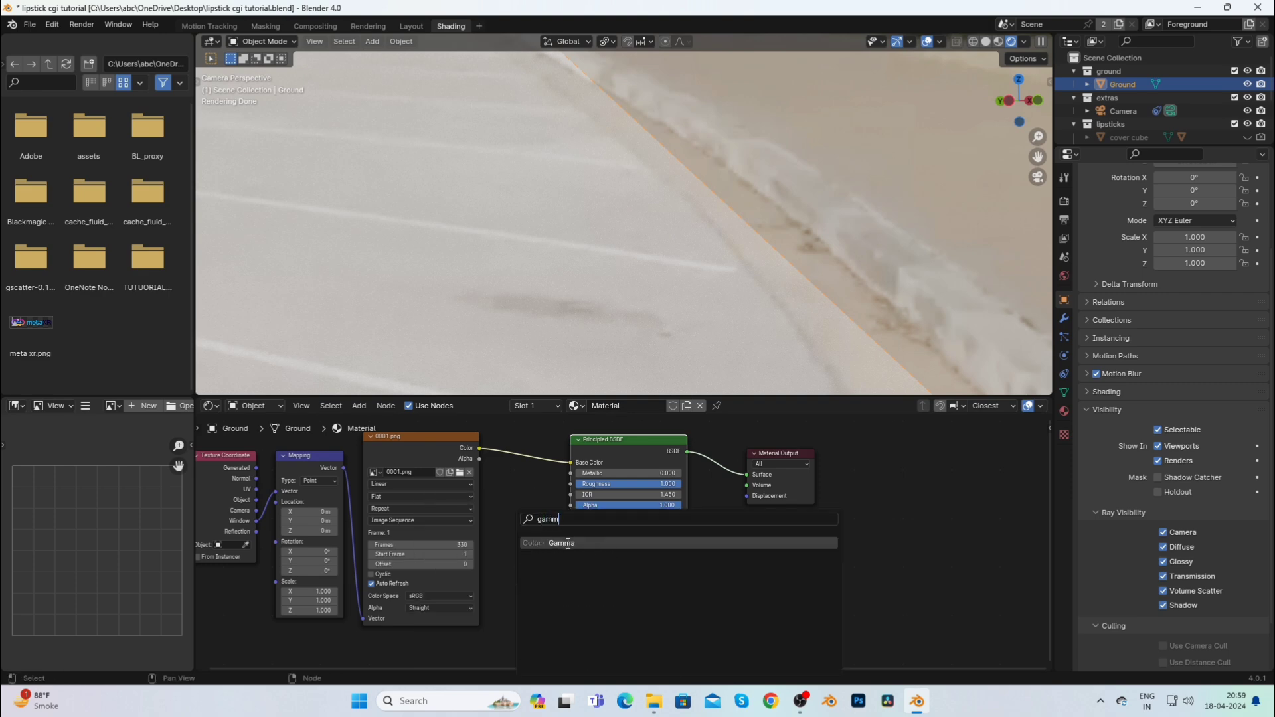
left_click(567, 543)
left_click(495, 451)
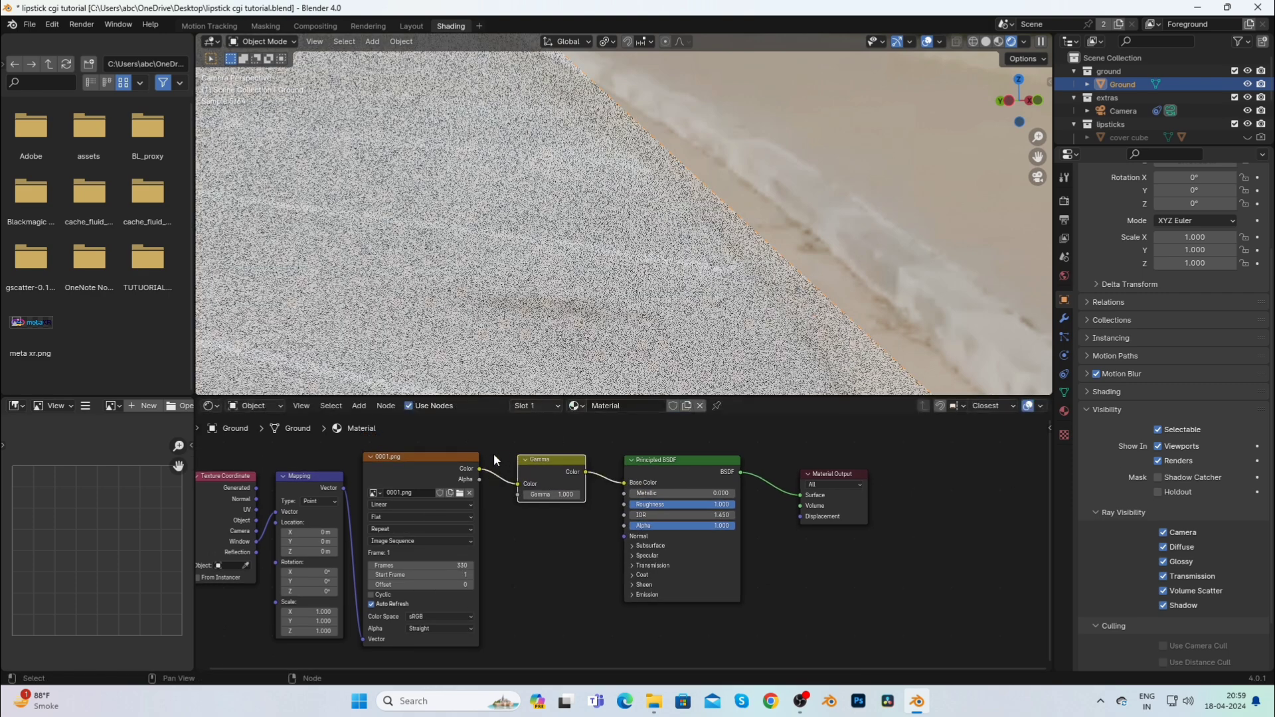
Try Gamma values of 0.9 and 0.8 on the Gamma node, and set it to 1.2.
left_click(525, 495)
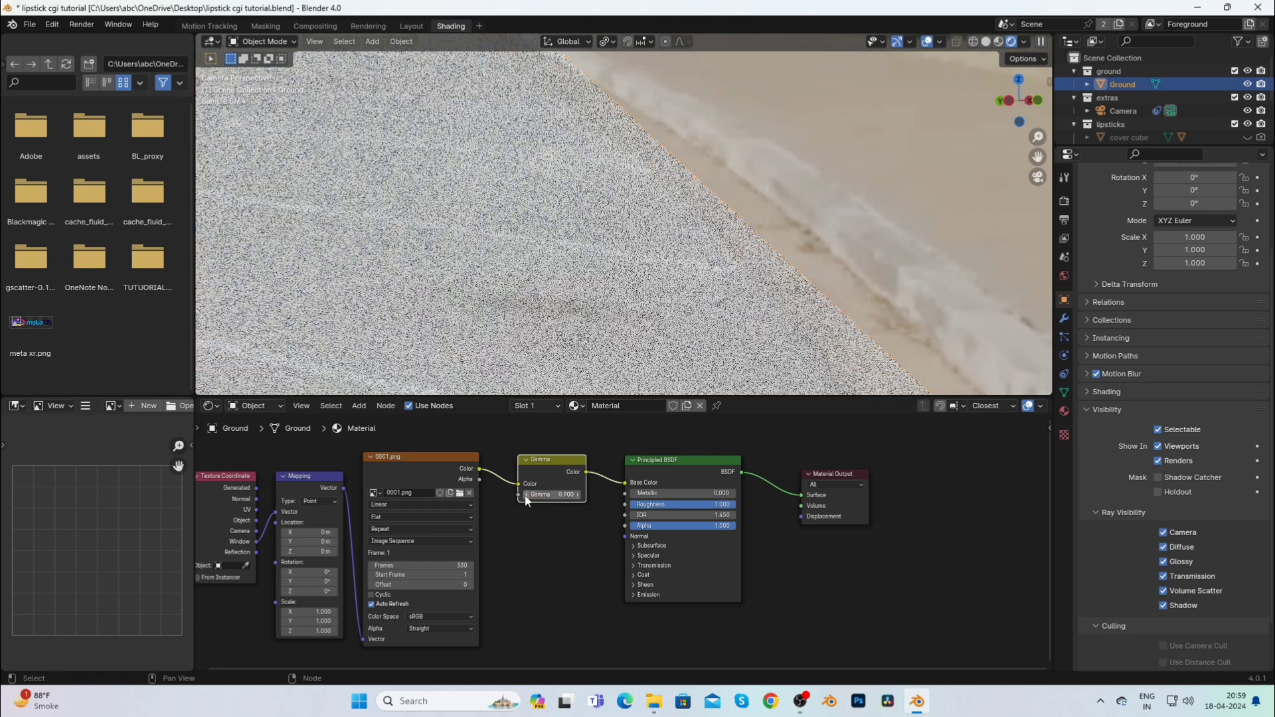
left_click(525, 495)
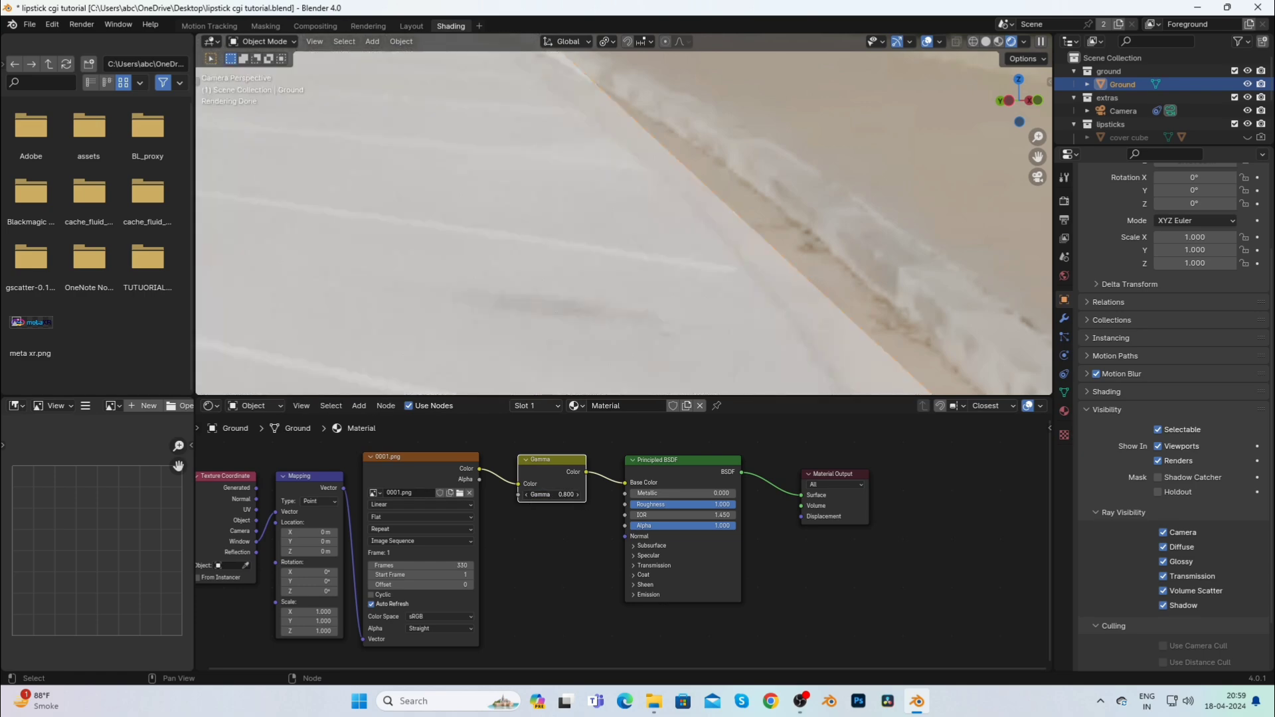
left_click(576, 493)
left_click(577, 493)
left_click(577, 493)
left_click(576, 493)
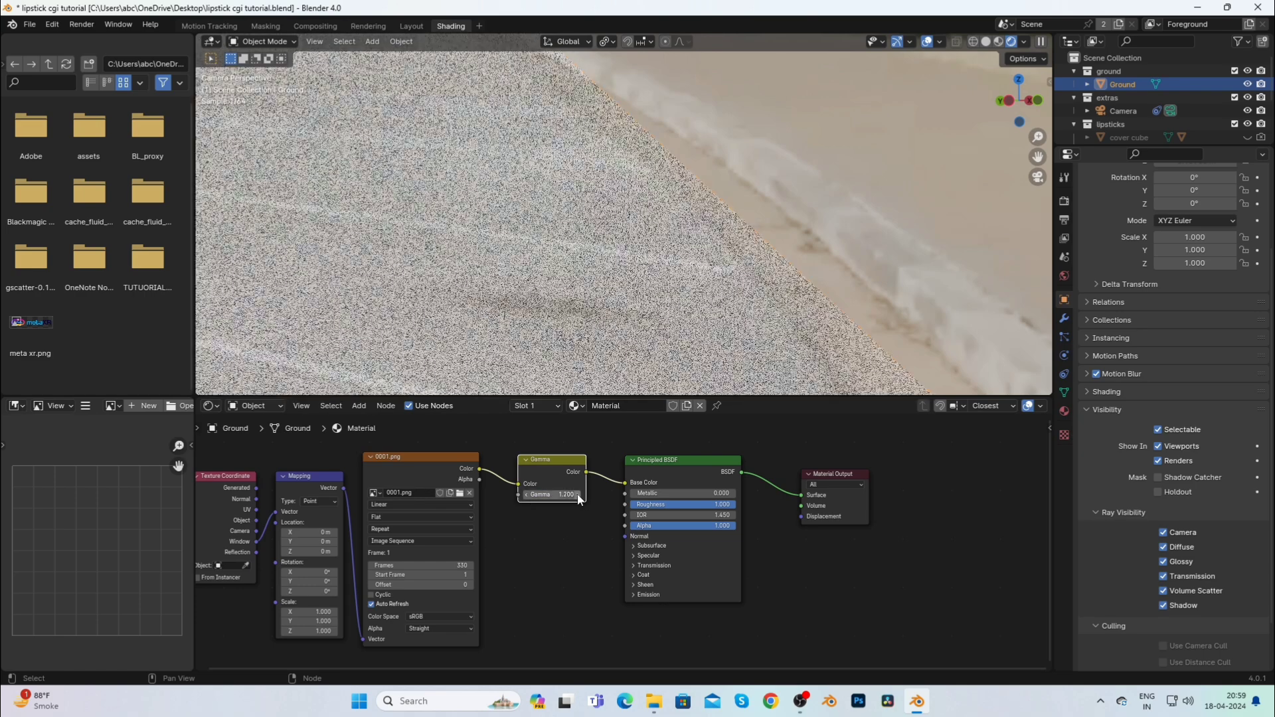
Turn the Outline Selected overlay back on and raise the Gamma node's value to 1.3.
left_click(940, 42)
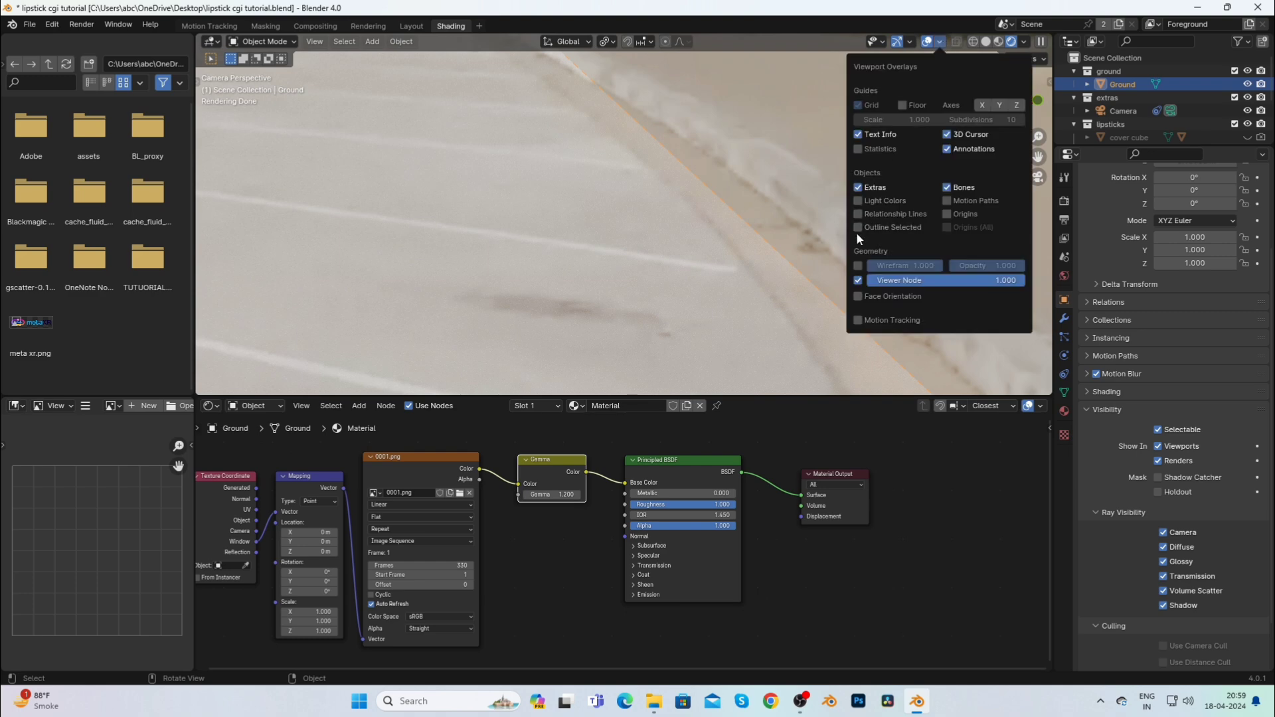
left_click(793, 205)
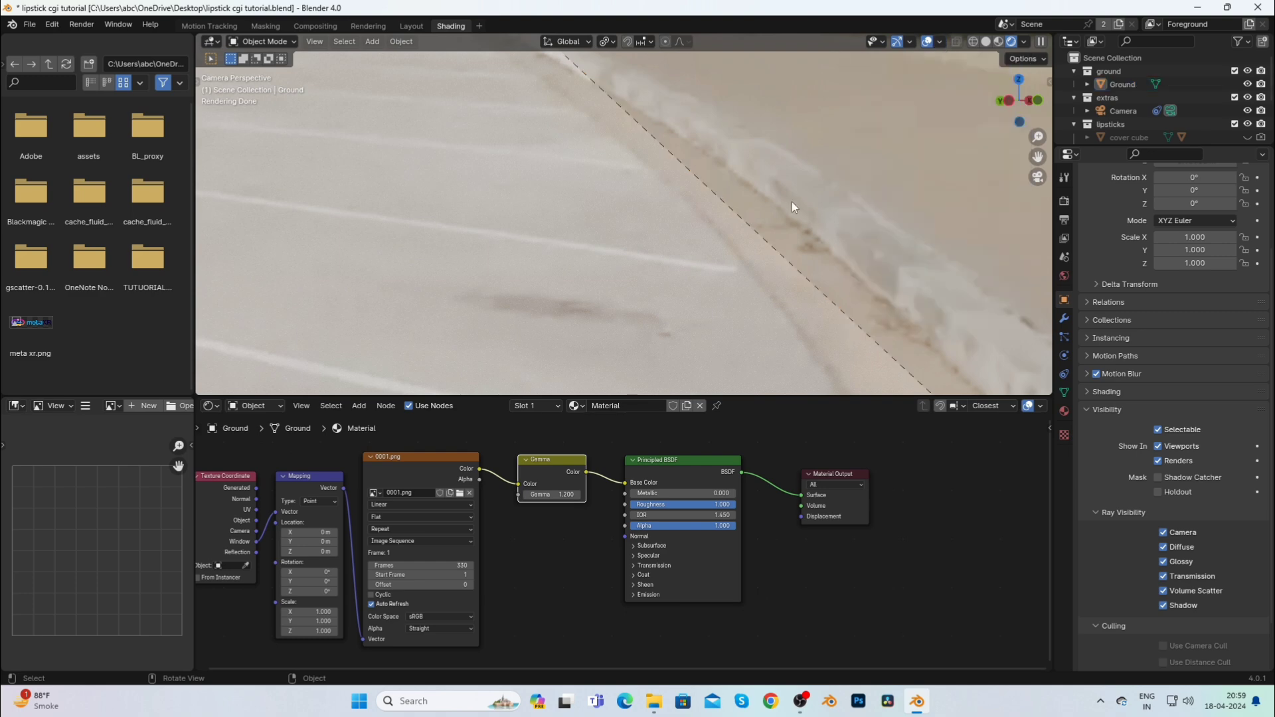
scroll(850, 268, "down", 6)
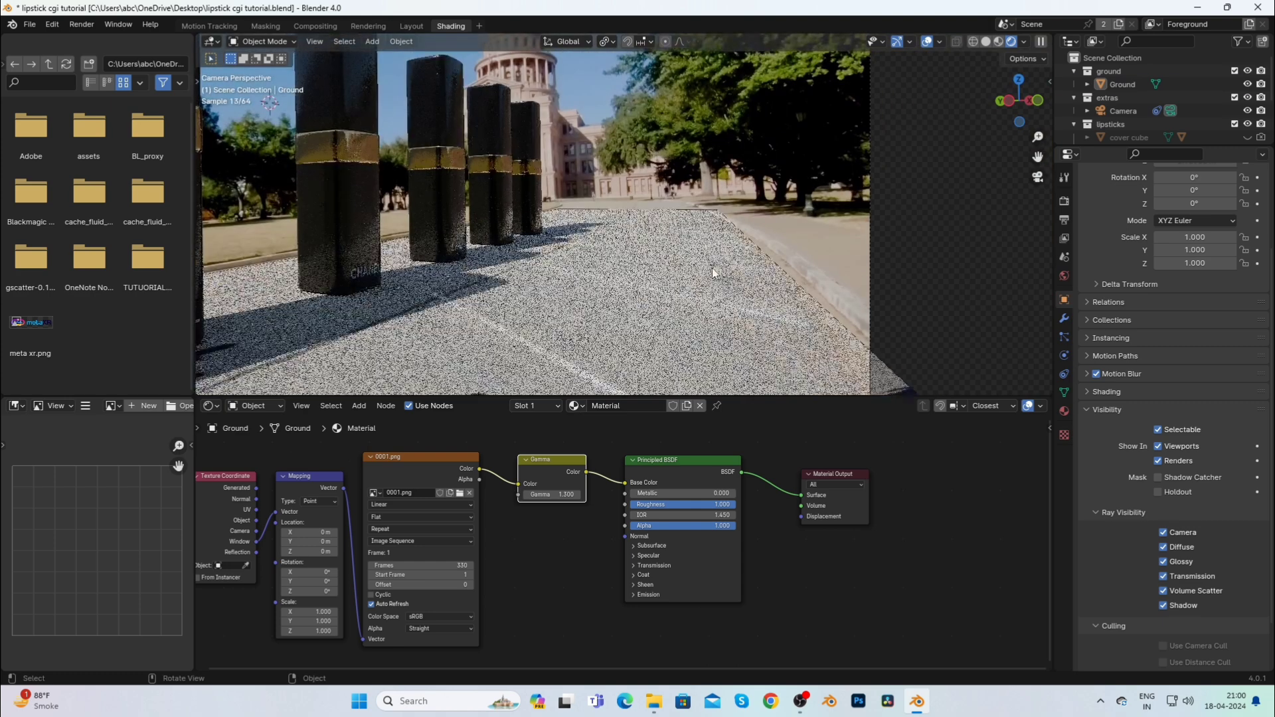
Select the Ground plane and turn its Shadow Catcher option back on.
left_click(712, 268)
scroll(711, 268, "up", 4)
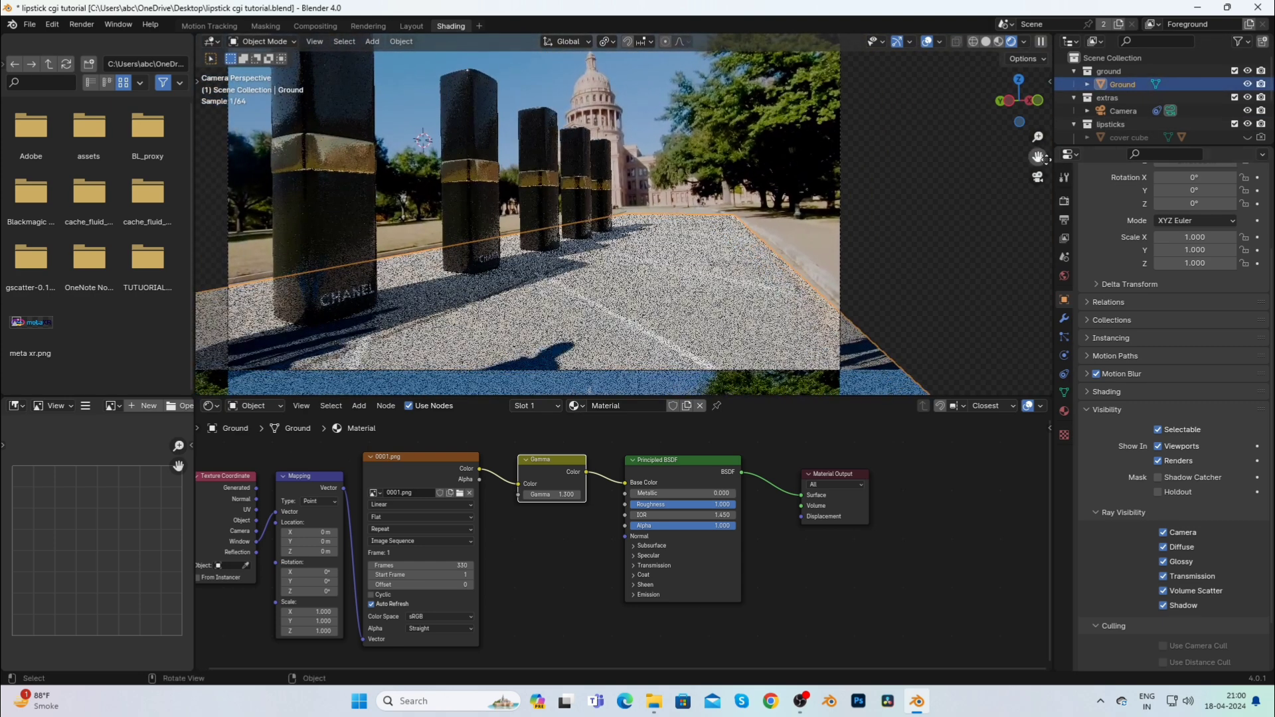
left_click(1157, 478)
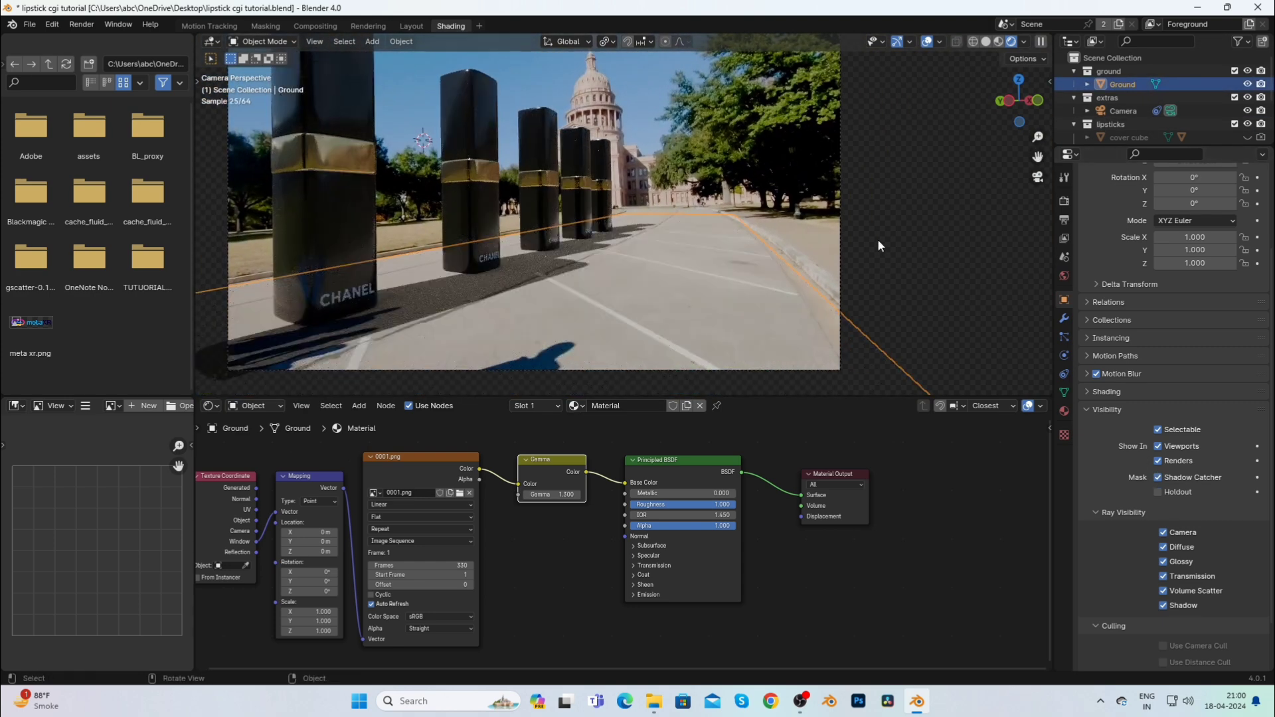
scroll(689, 201, "up", 2)
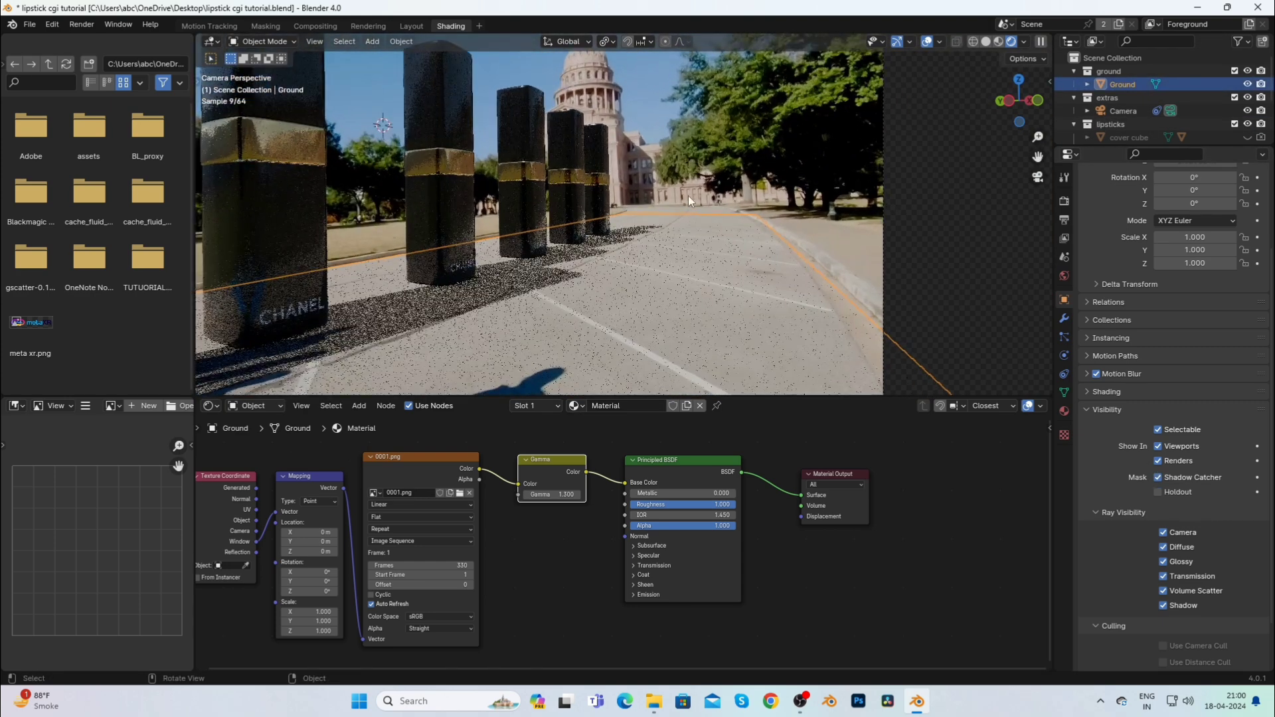
Switch to the Layout workspace, frame a lipstick's base, and hide the floor grid and the X and Y axes overlays.
left_click(406, 26)
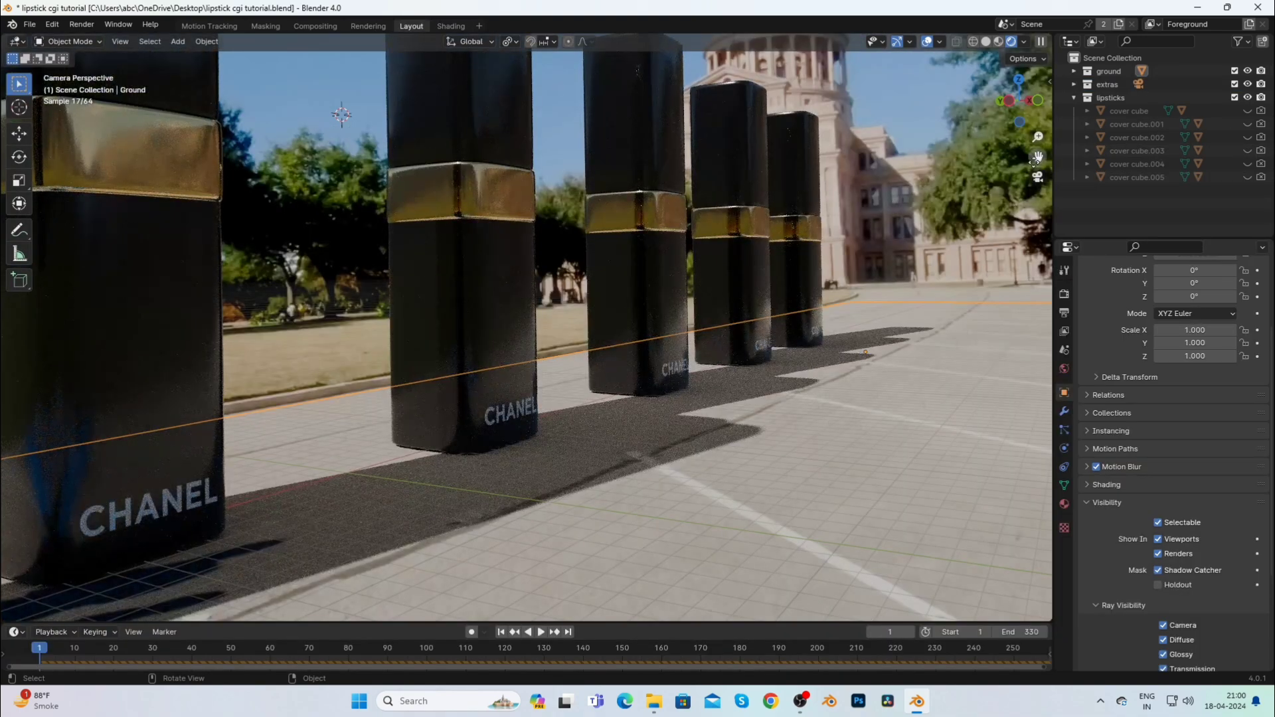
left_click_drag(1035, 161, 1115, 116)
scroll(769, 439, "up", 4)
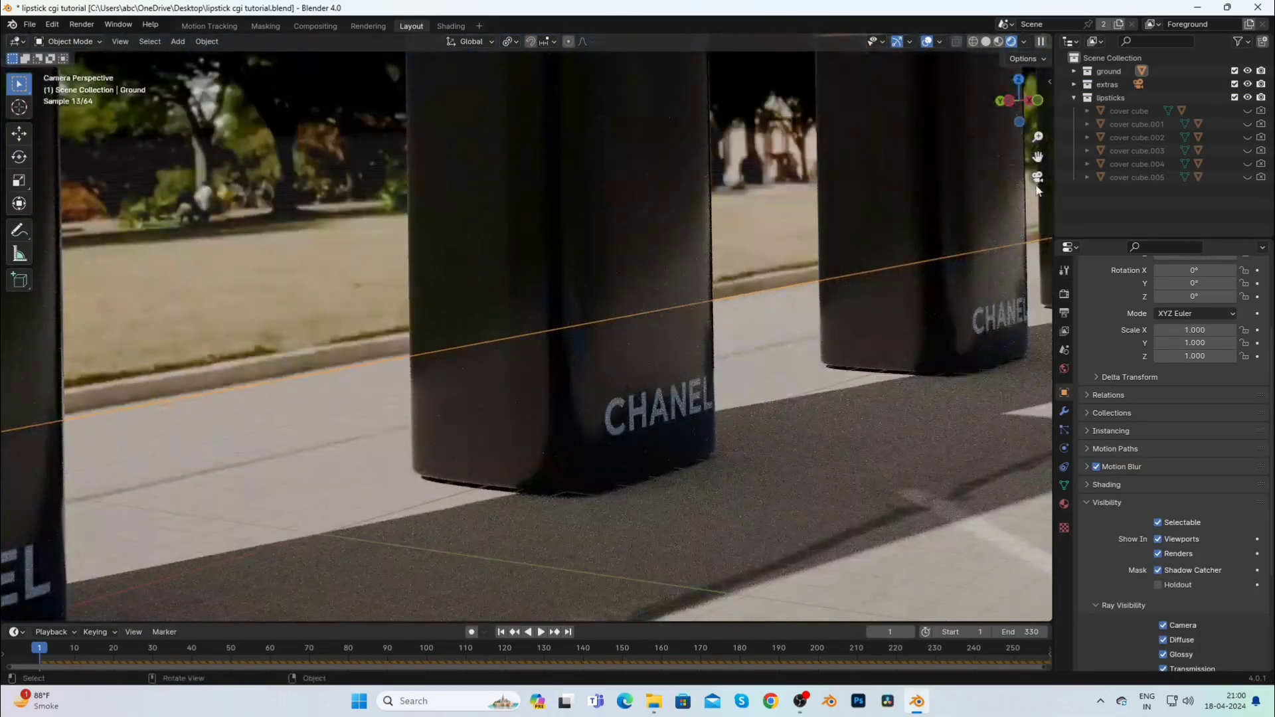
left_click_drag(1037, 158, 1043, 75)
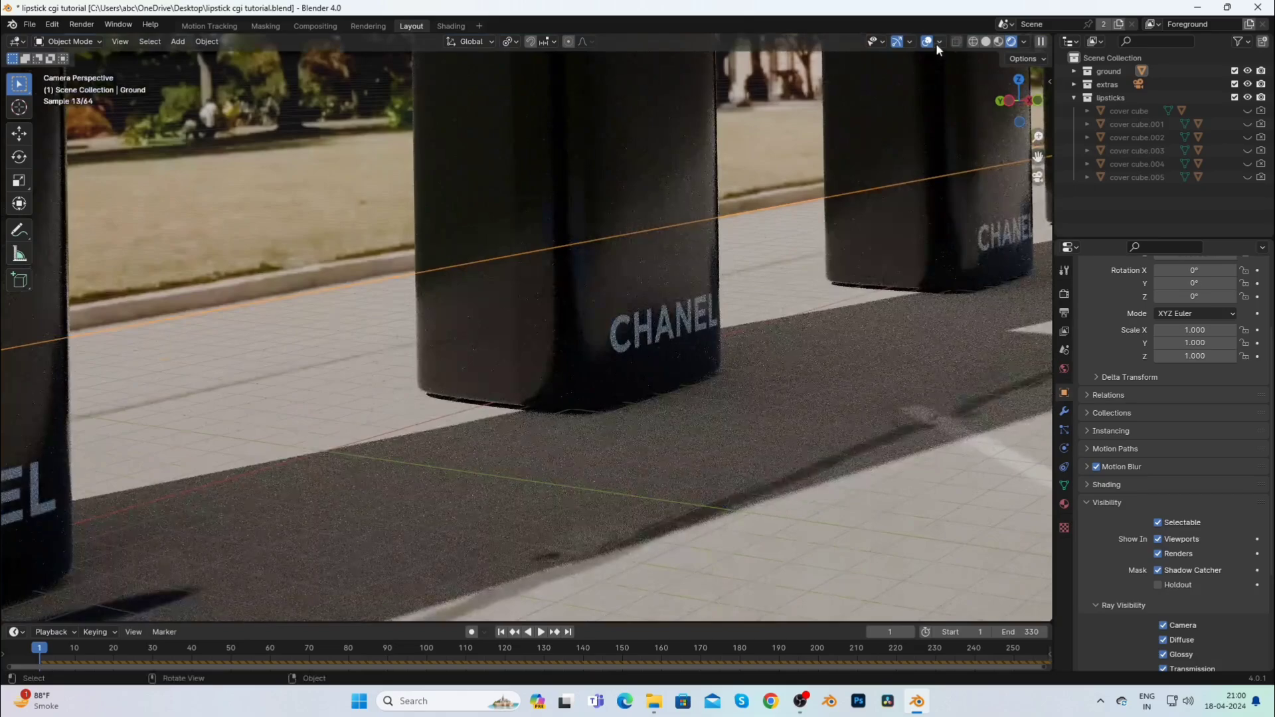
left_click(937, 42)
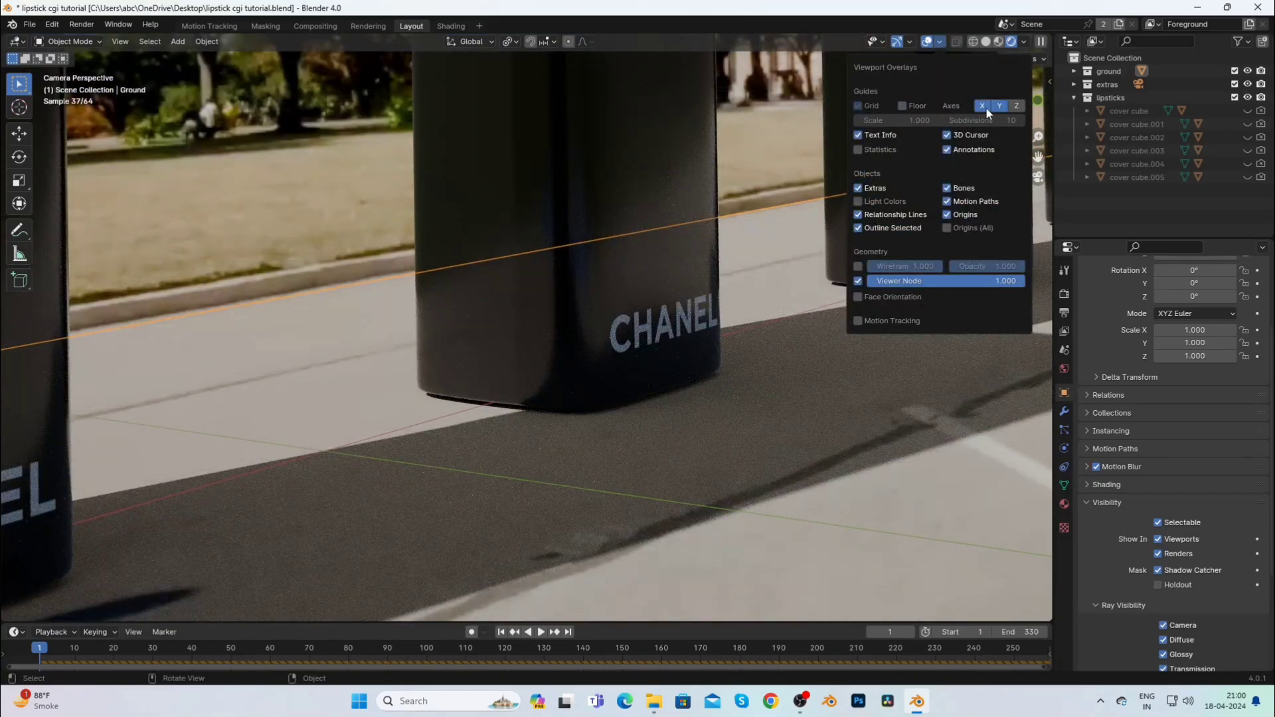
Move the Ground plane up about 0.103 m along Z to close the gap under the lipsticks.
scroll(758, 418, "up", 2)
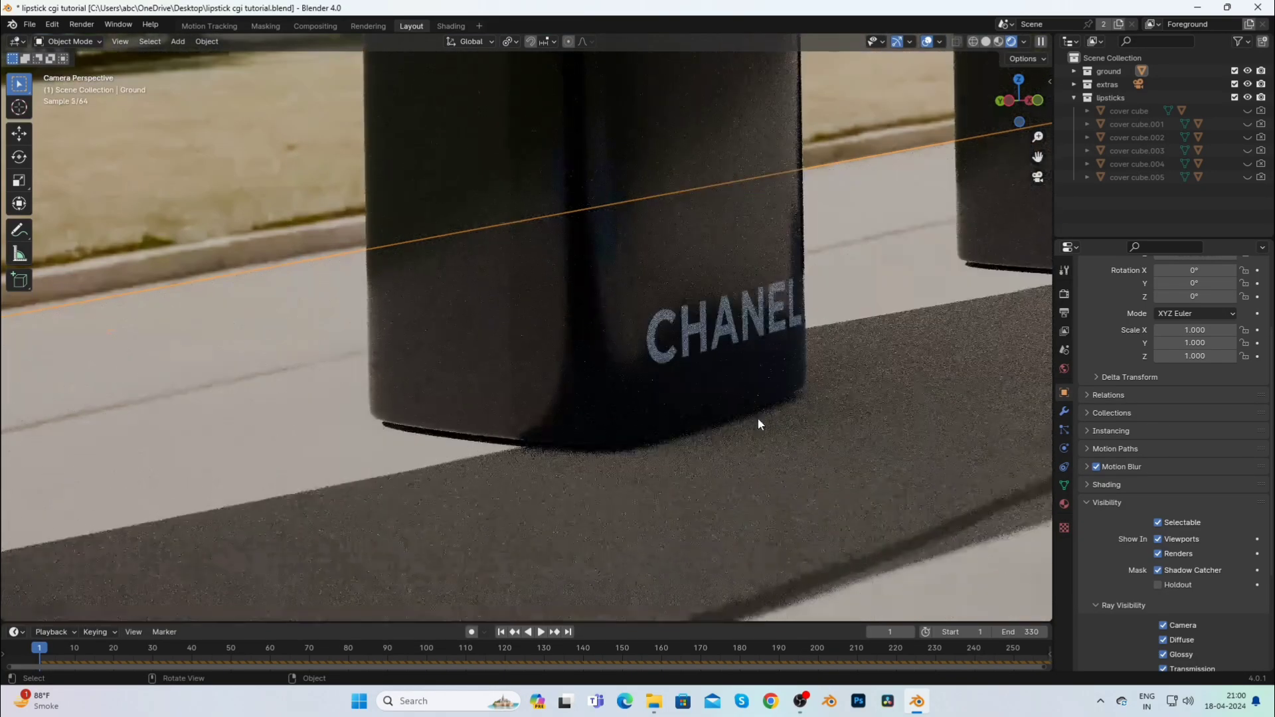
key("g")
key("z")
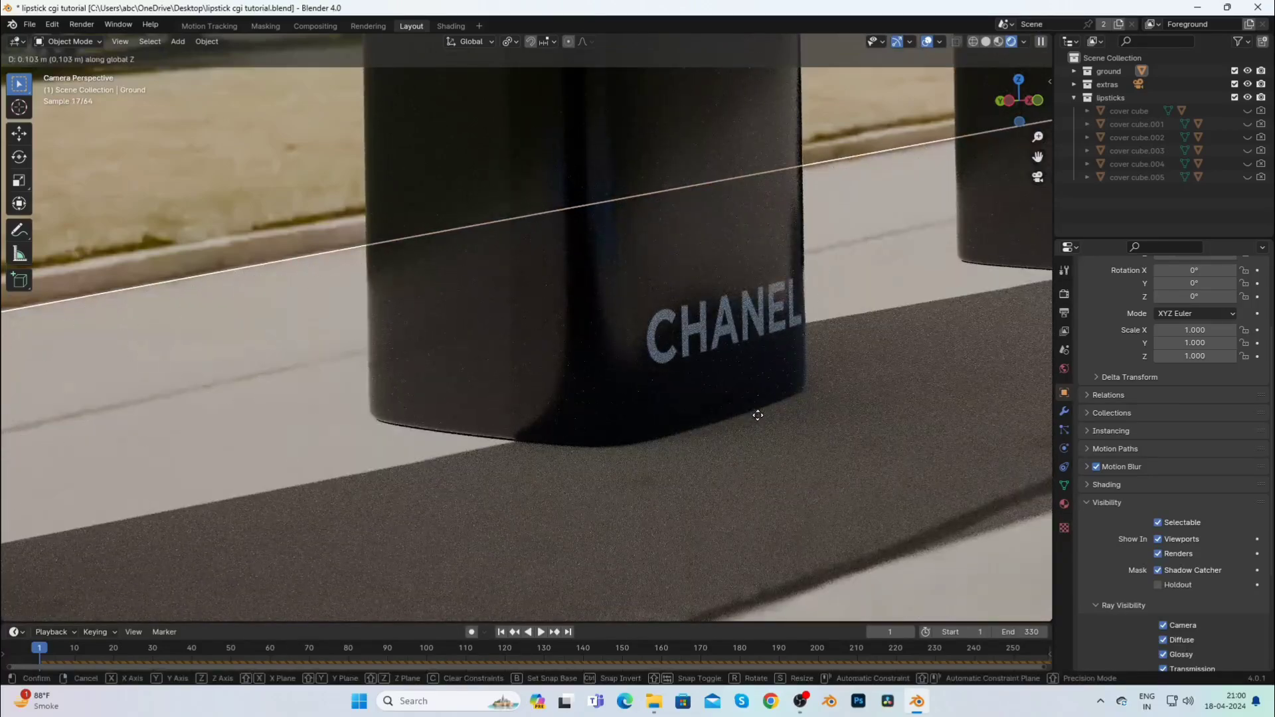
left_click(758, 415)
scroll(758, 416, "down", 6)
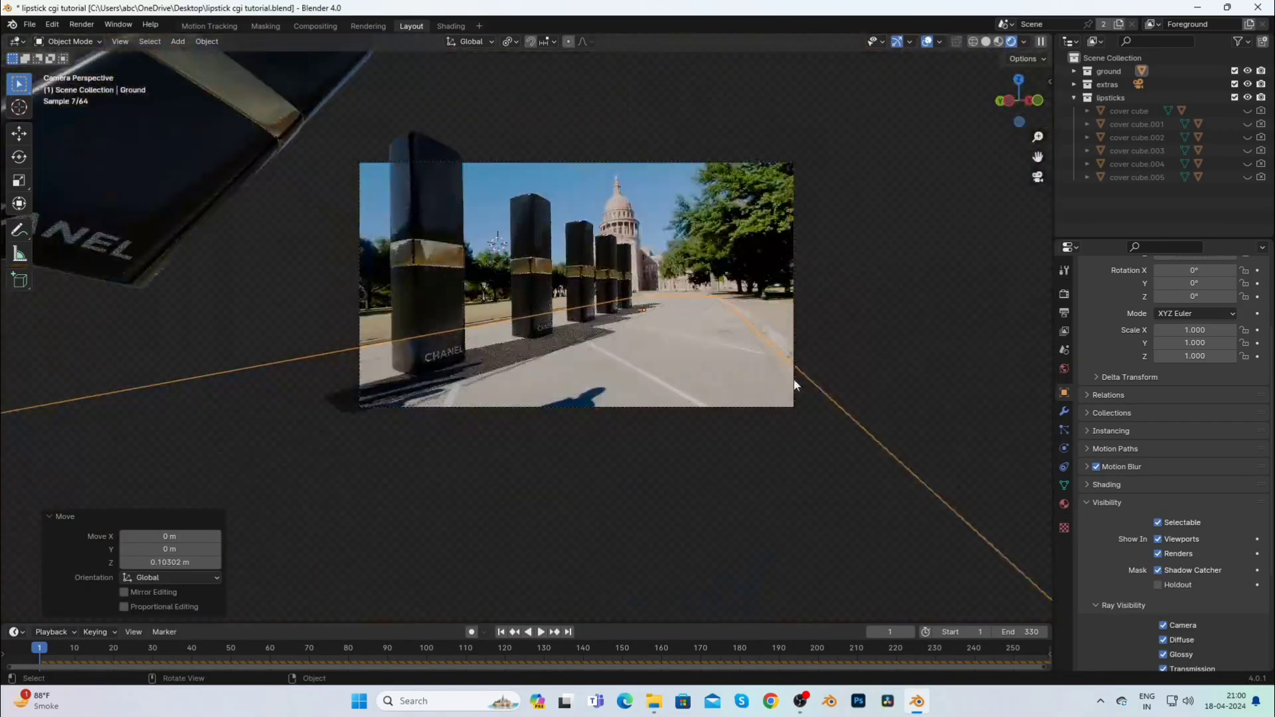
Rename the active view layer as image.
left_click(1086, 177)
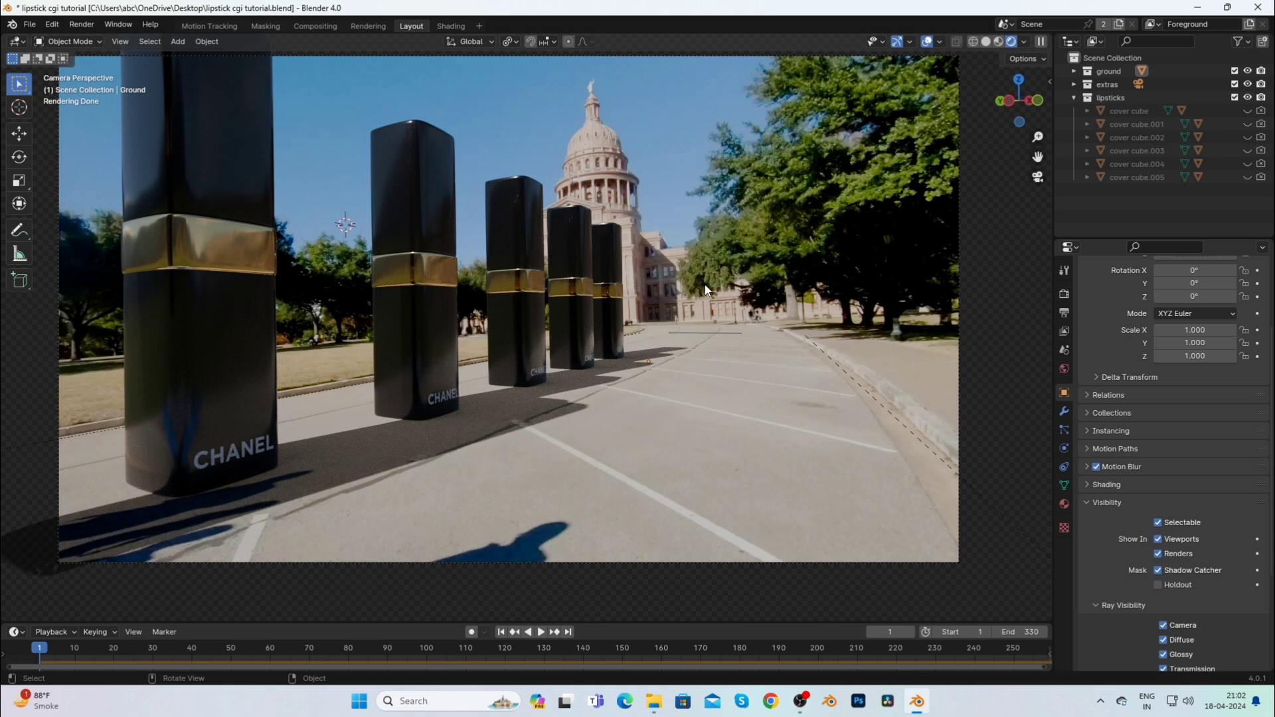
left_click(1229, 24)
key("BackSpace")
Clear the lipstick selection and collapse the lipsticks collection in the outliner.
left_click(418, 232)
left_click(179, 244)
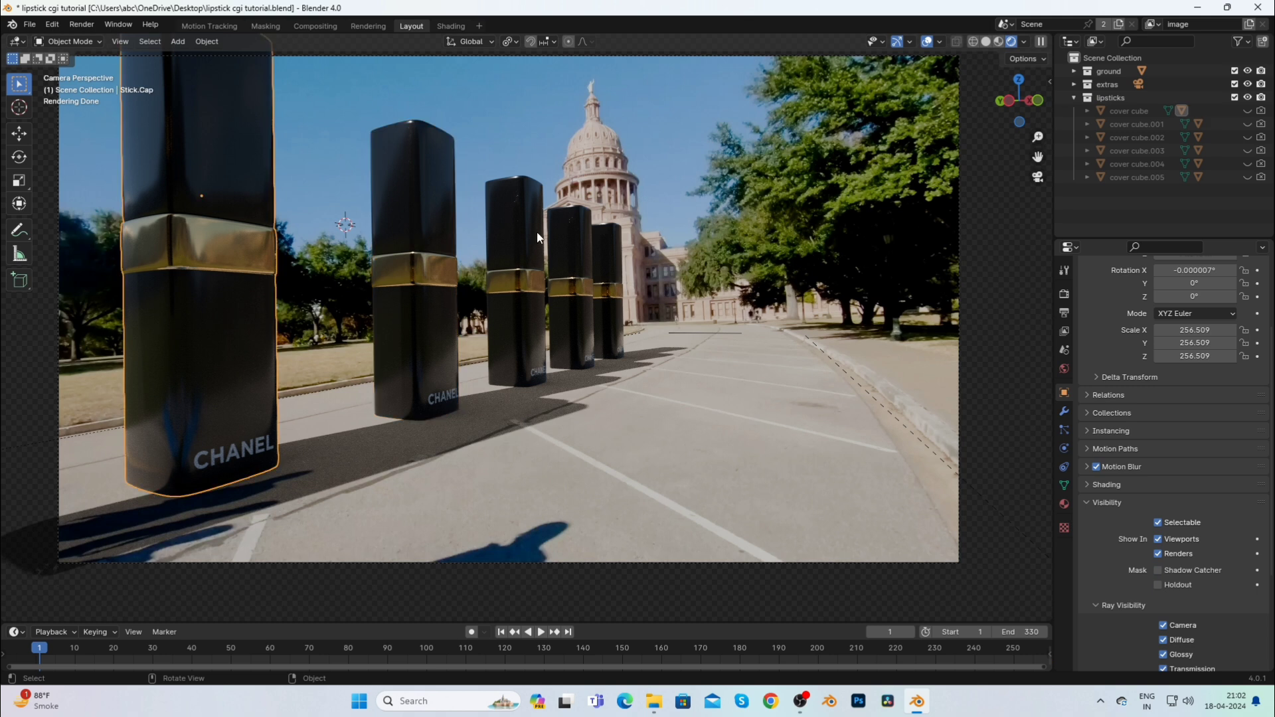
left_click(987, 228)
left_click(1074, 98)
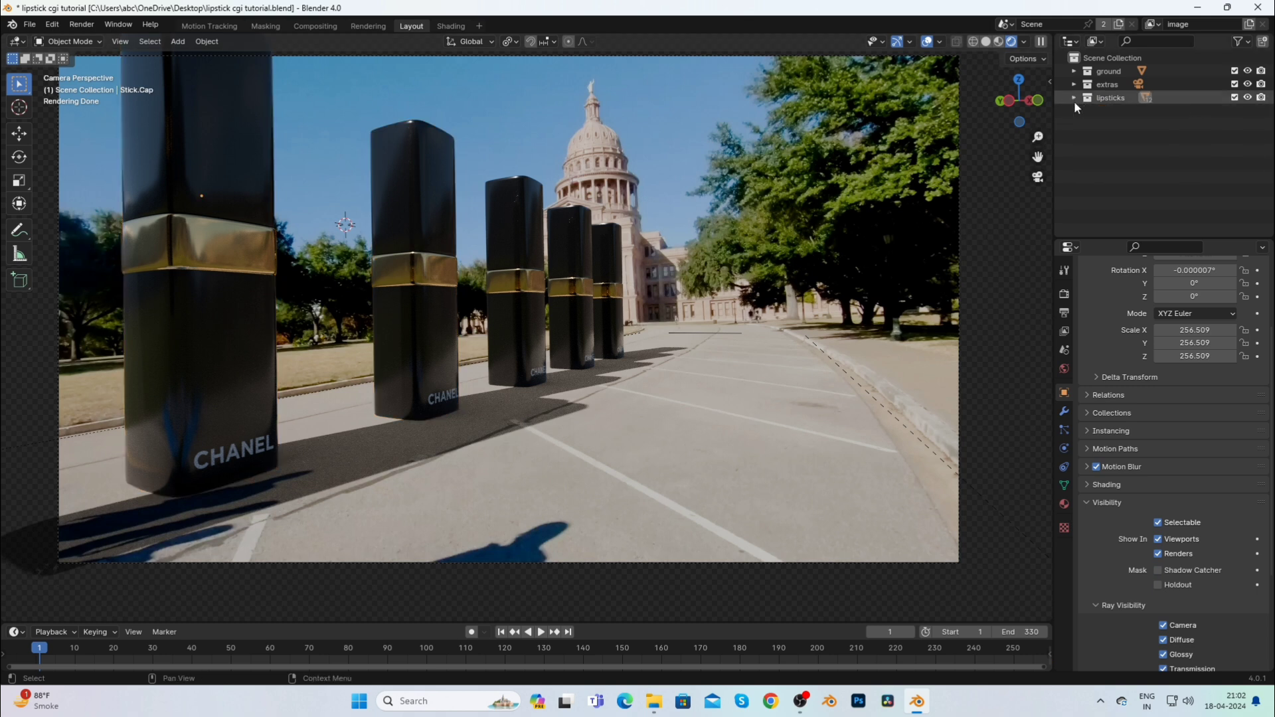
Show the holdout and indirect-only toggles in the outliner and set the lipsticks collection as a holdout.
left_click(1238, 42)
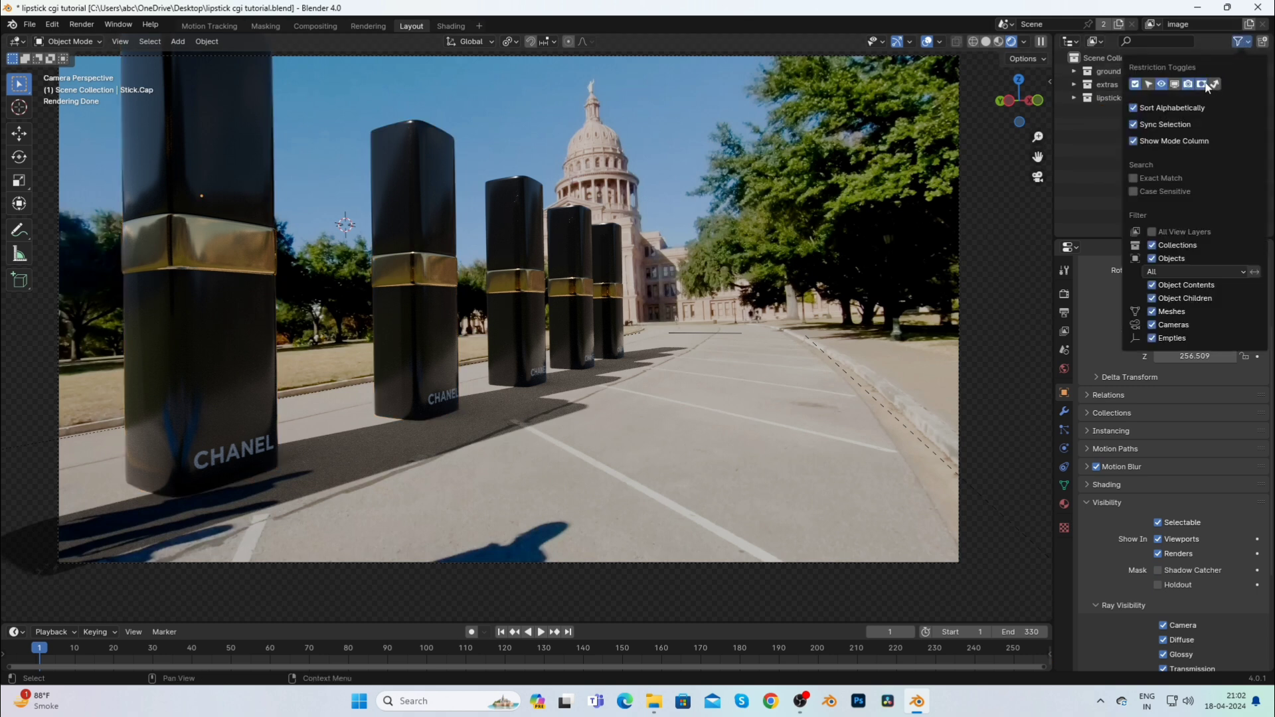
left_click(1215, 84)
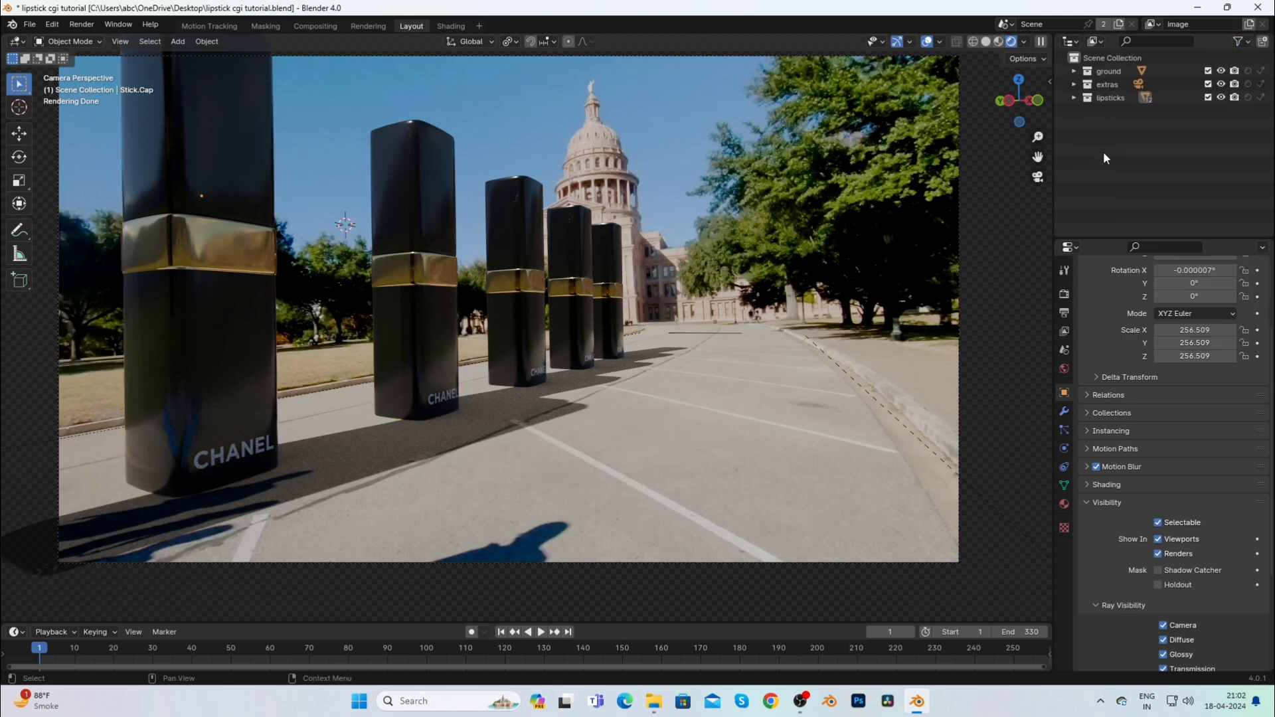
left_click(1247, 98)
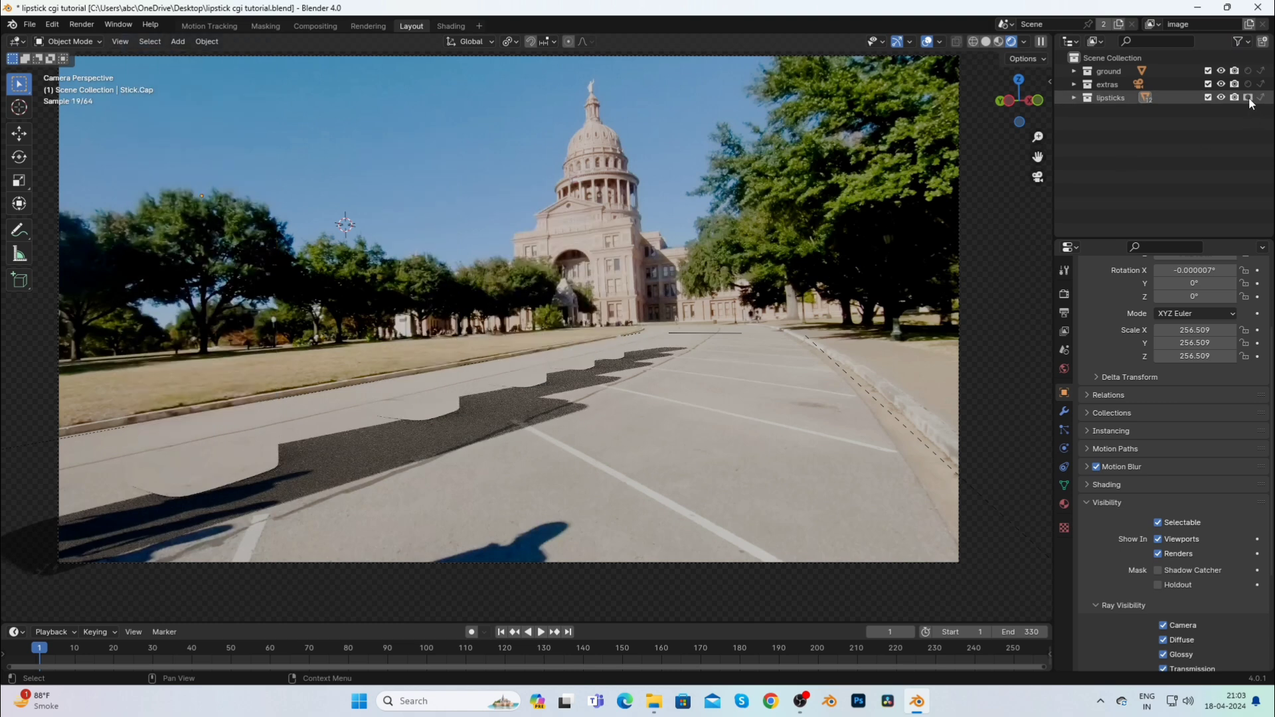
scroll(476, 464, "up", 2)
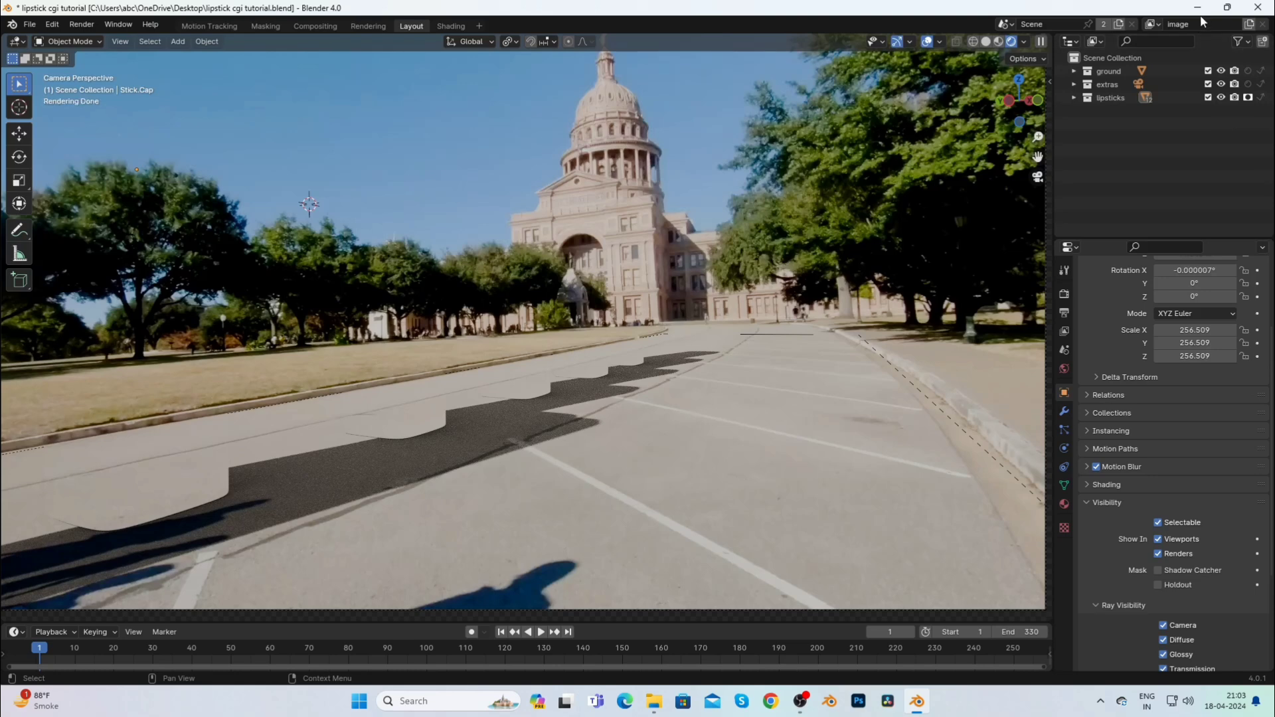
Rename the active view layer as shadow and add a new view layer named dark shadow.
key("BackSpace")
key("Return")
left_click(1248, 24)
left_click(1205, 50)
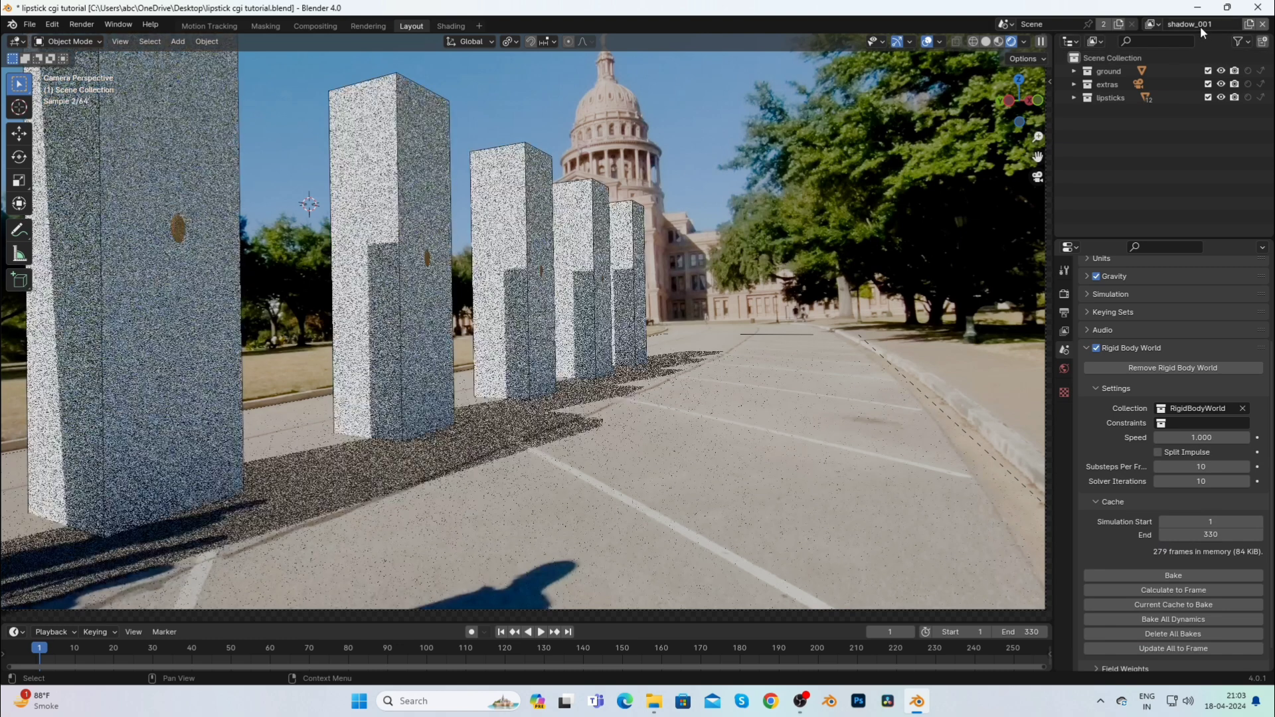
left_click(1200, 26)
type("da")
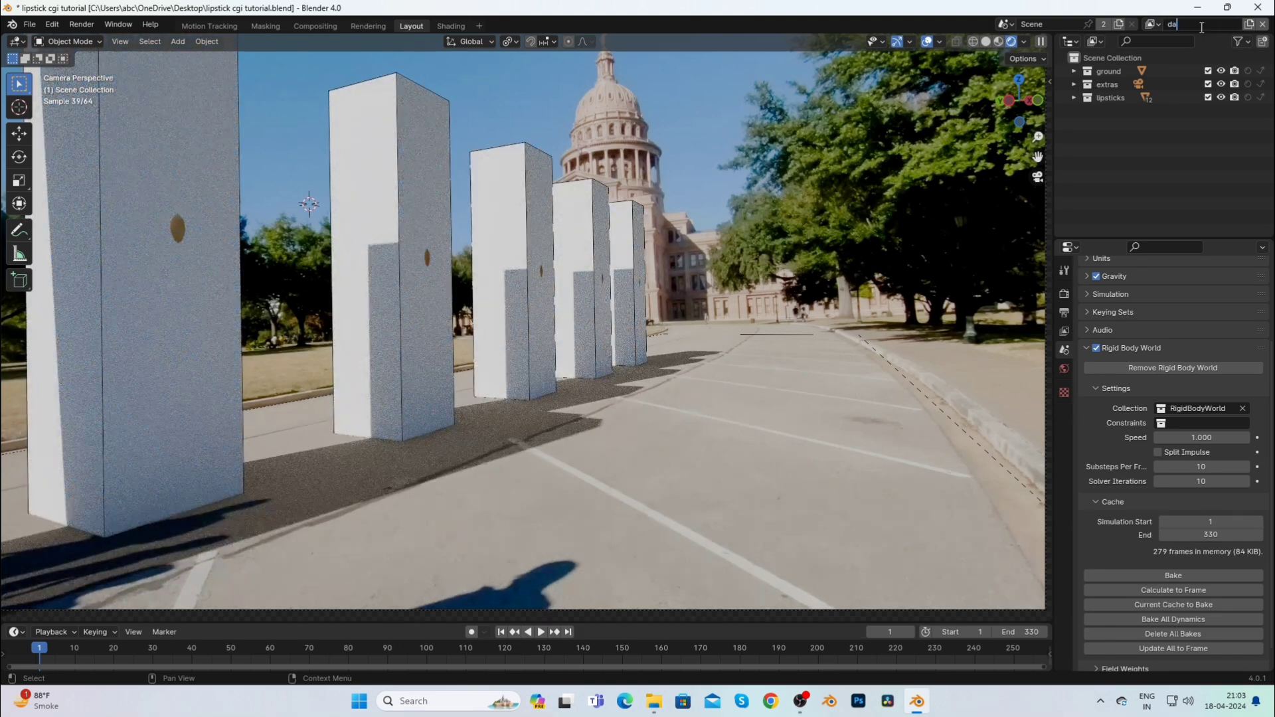
type("rk shadow")
Hide all the cover cubes in the lipsticks collection and set that collection to indirect only.
left_click(1074, 97)
left_click_drag(1221, 111, 1227, 174)
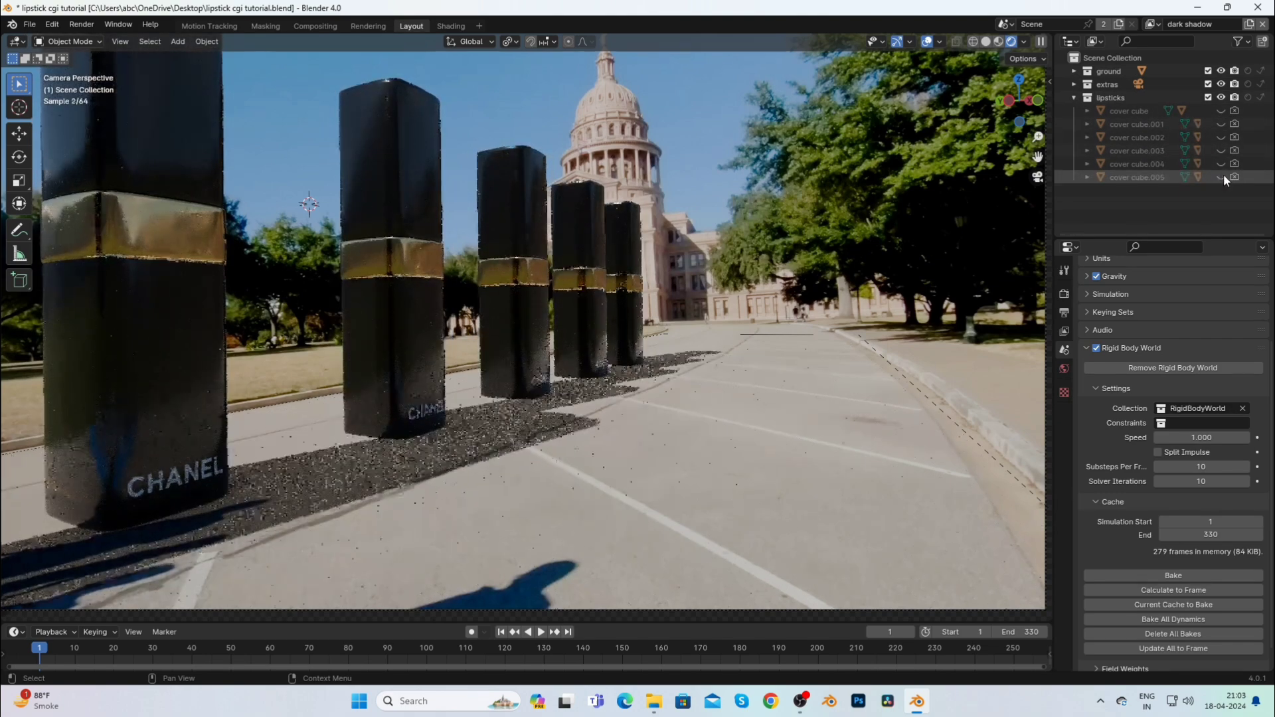
left_click(1074, 97)
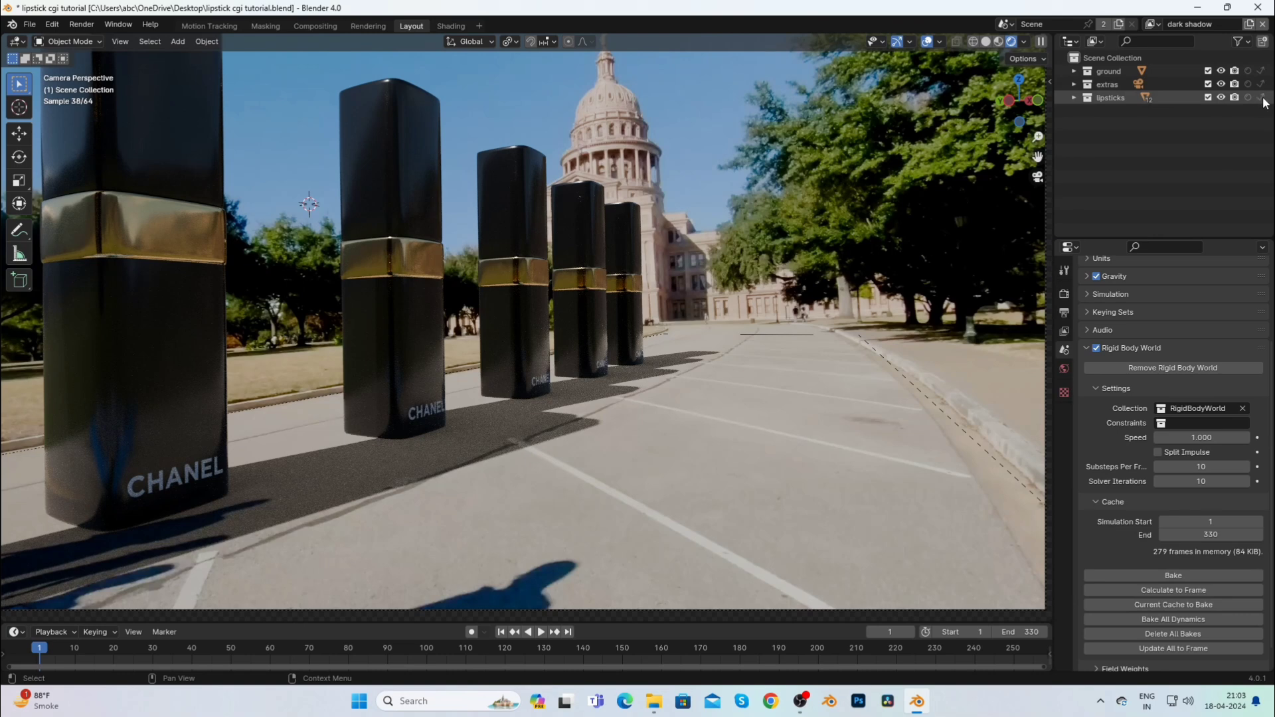
left_click(1261, 98)
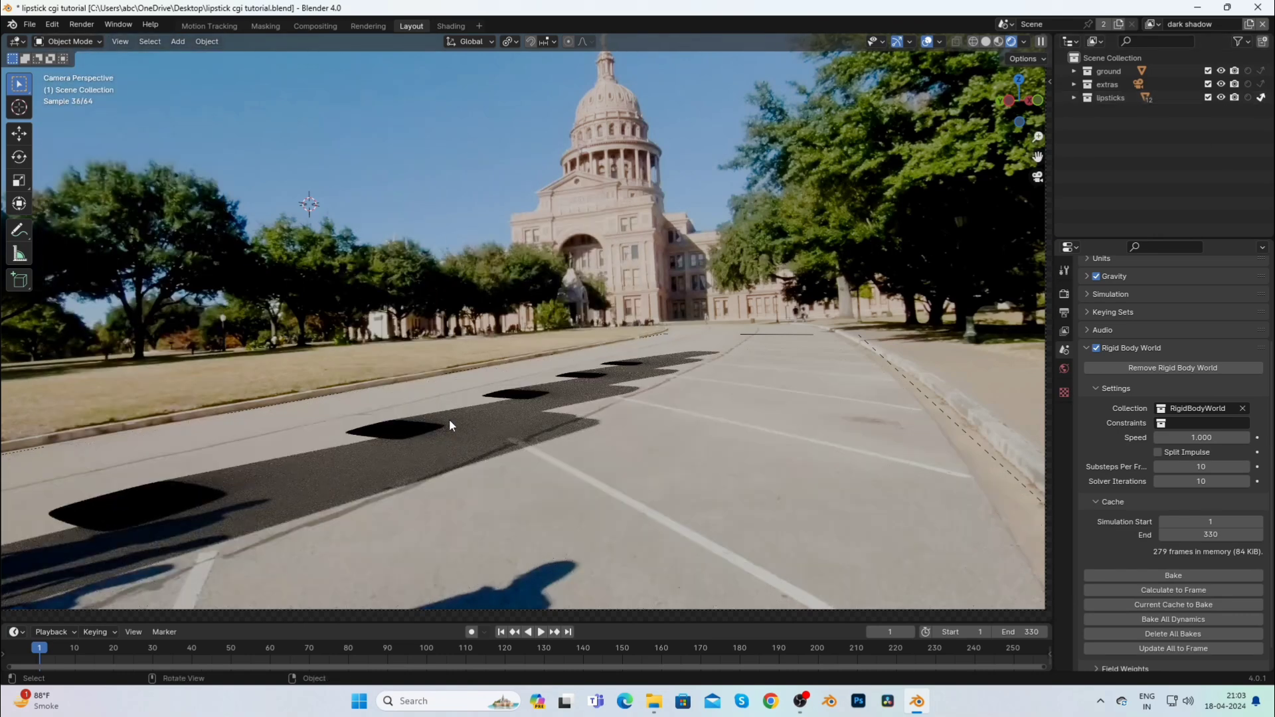
left_click(1249, 72)
left_click(1249, 72)
left_click(1260, 72)
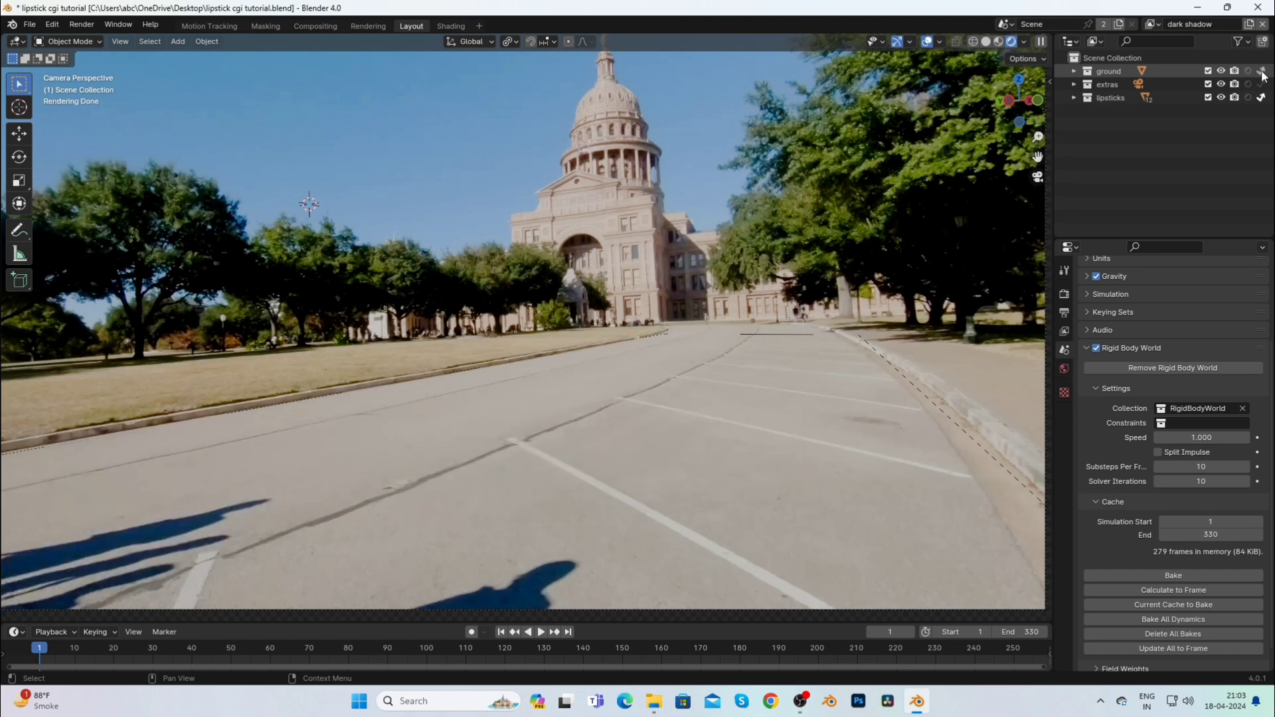
left_click(1260, 73)
left_click(1260, 97)
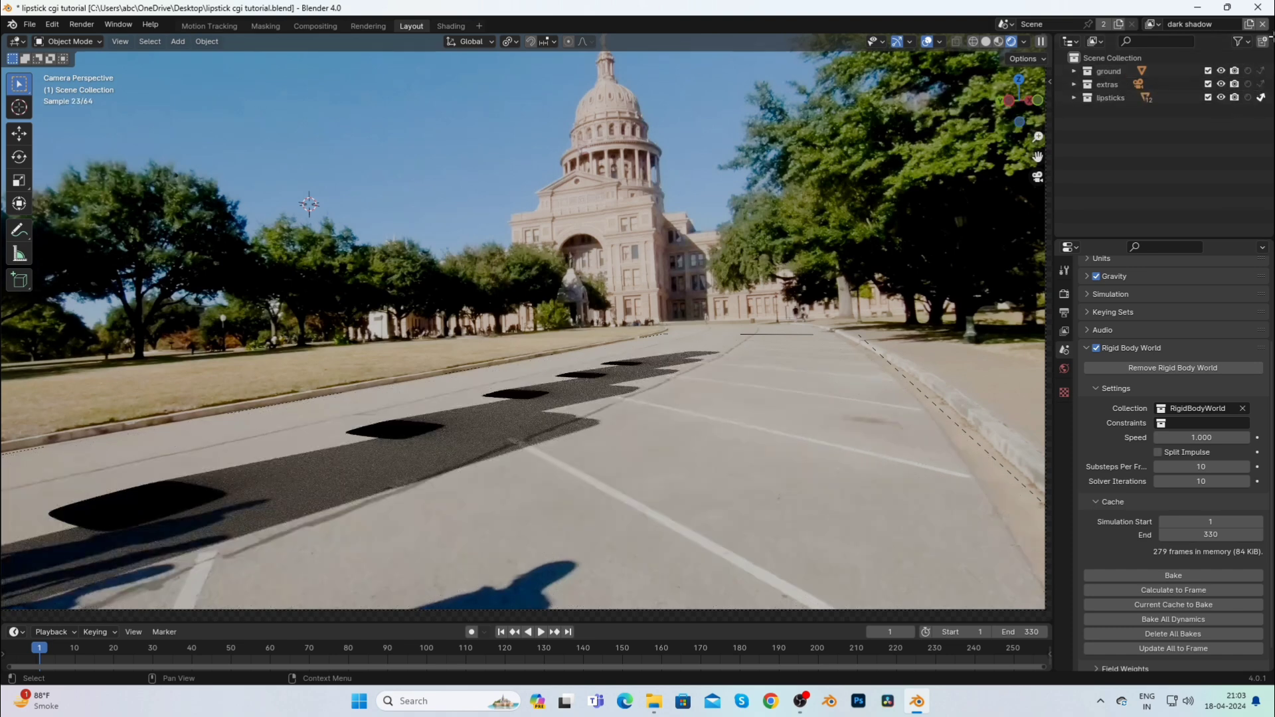
Add another new view layer and hide all the cover cubes in its lipsticks collection.
double_click(1220, 27)
key("BackSpace")
left_click(1246, 24)
left_click(1201, 49)
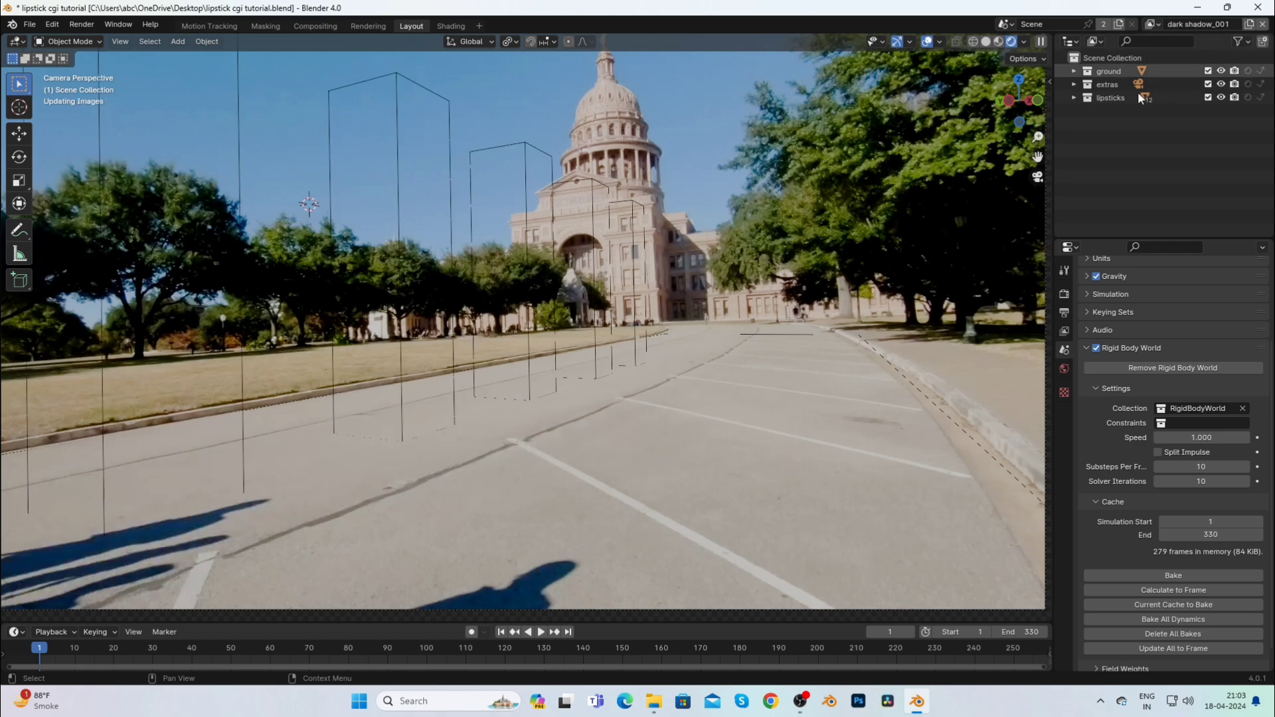
left_click(1074, 97)
left_click(1219, 110)
left_click_drag(1220, 123, 1218, 170)
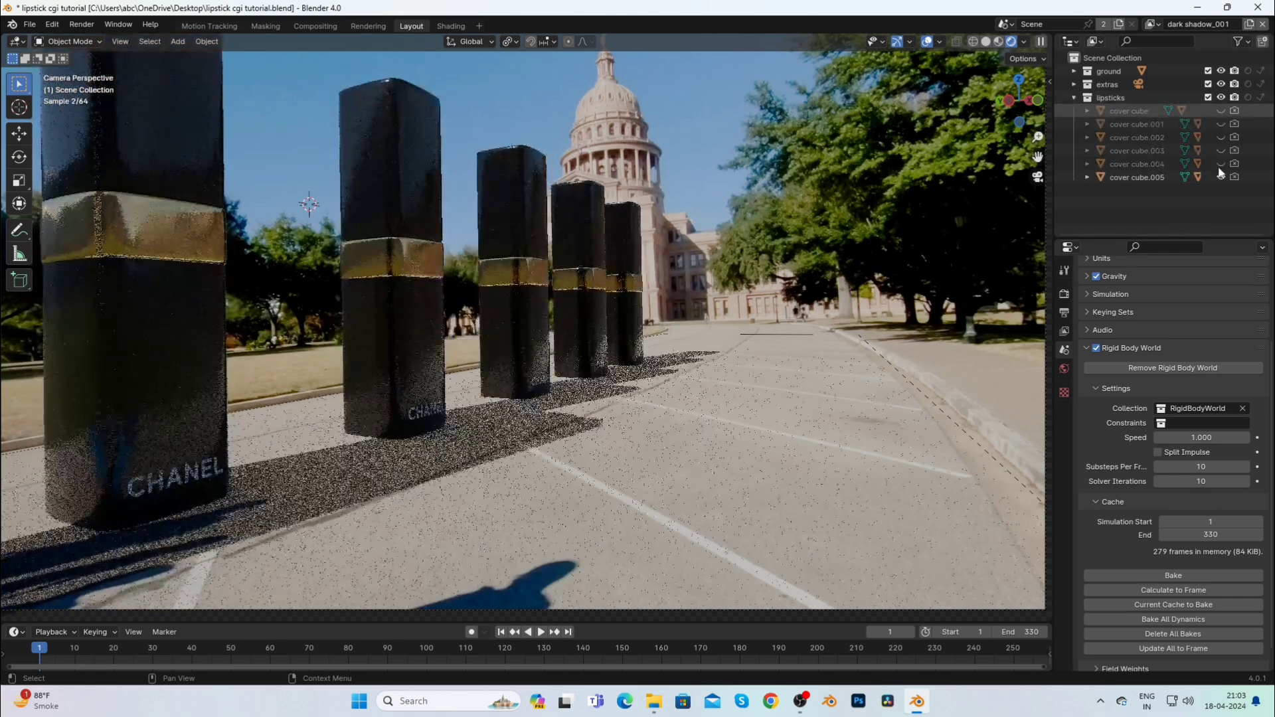
left_click(1073, 98)
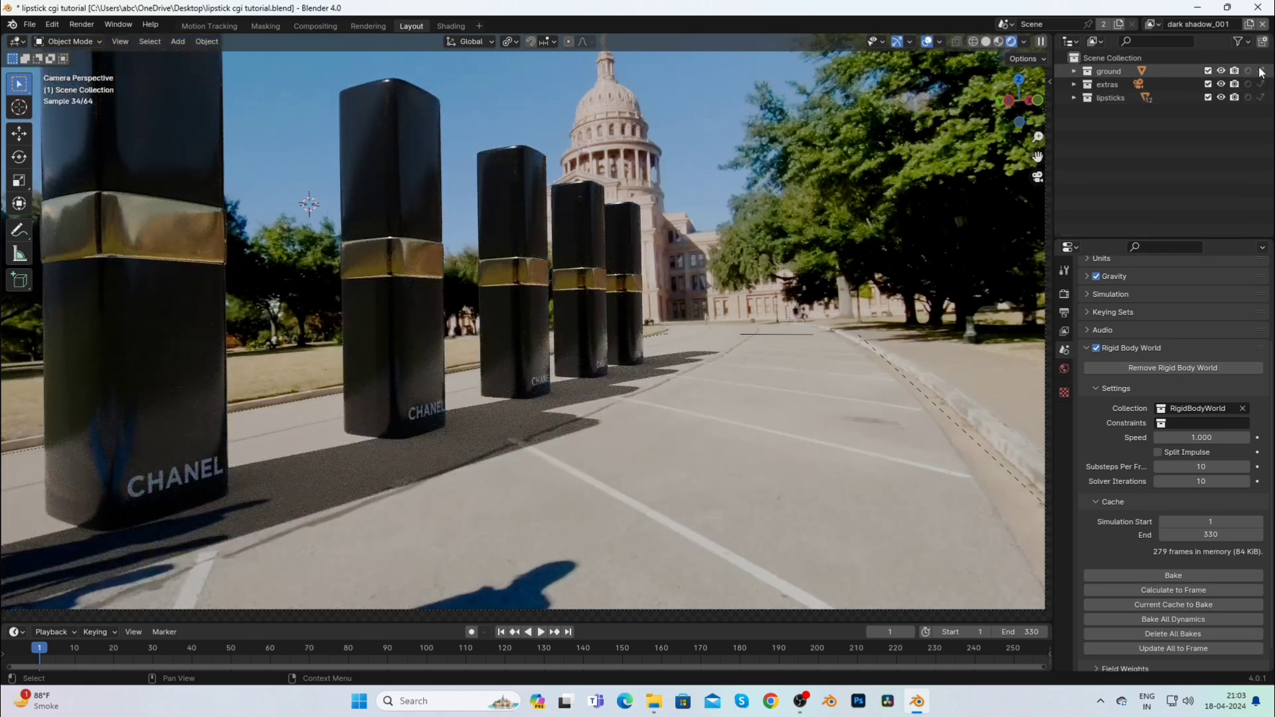
Rename the new view layer as image and set the ground collection as a holdout.
double_click(1203, 23)
key("BackSpace")
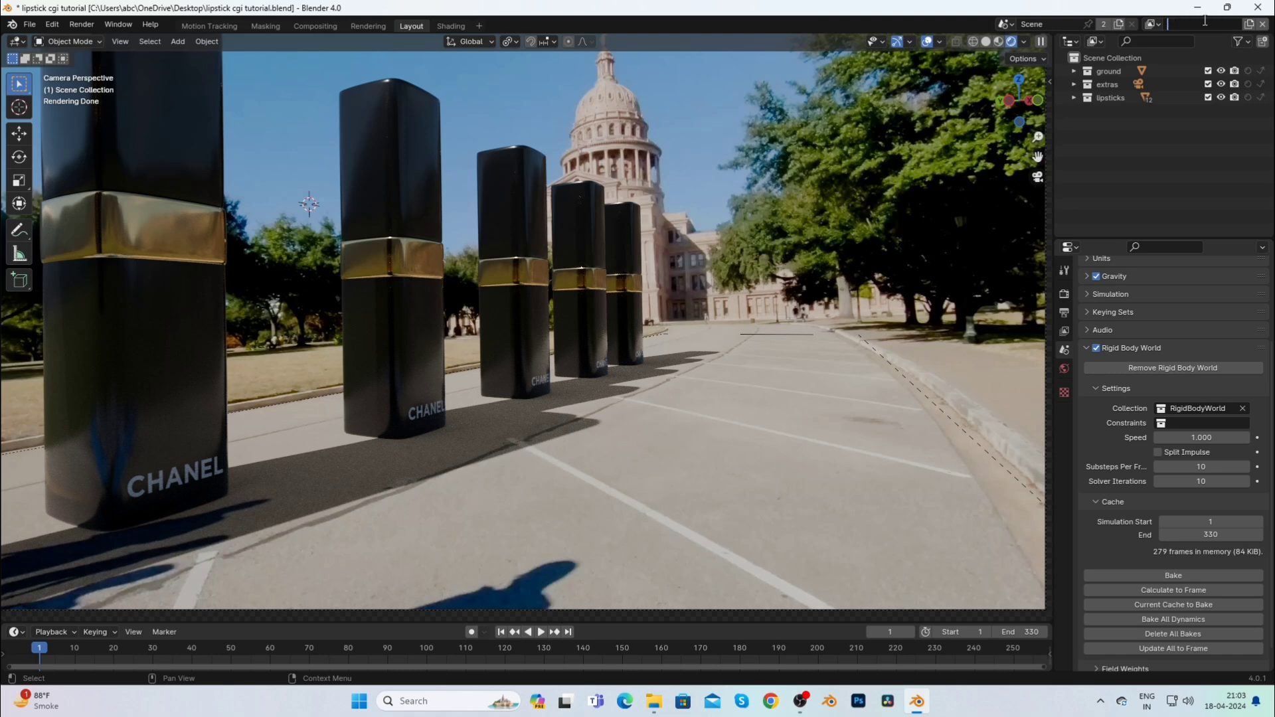
type("image")
key("Return")
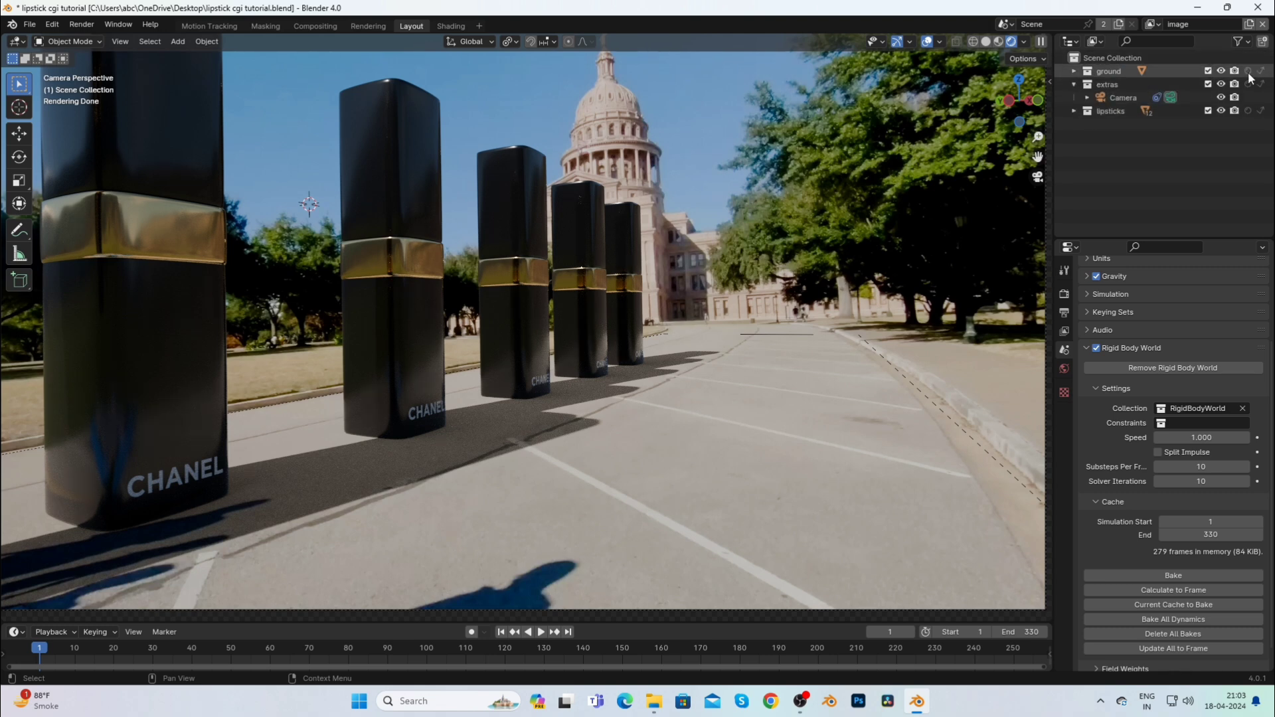
left_click(1074, 85)
left_click(1075, 85)
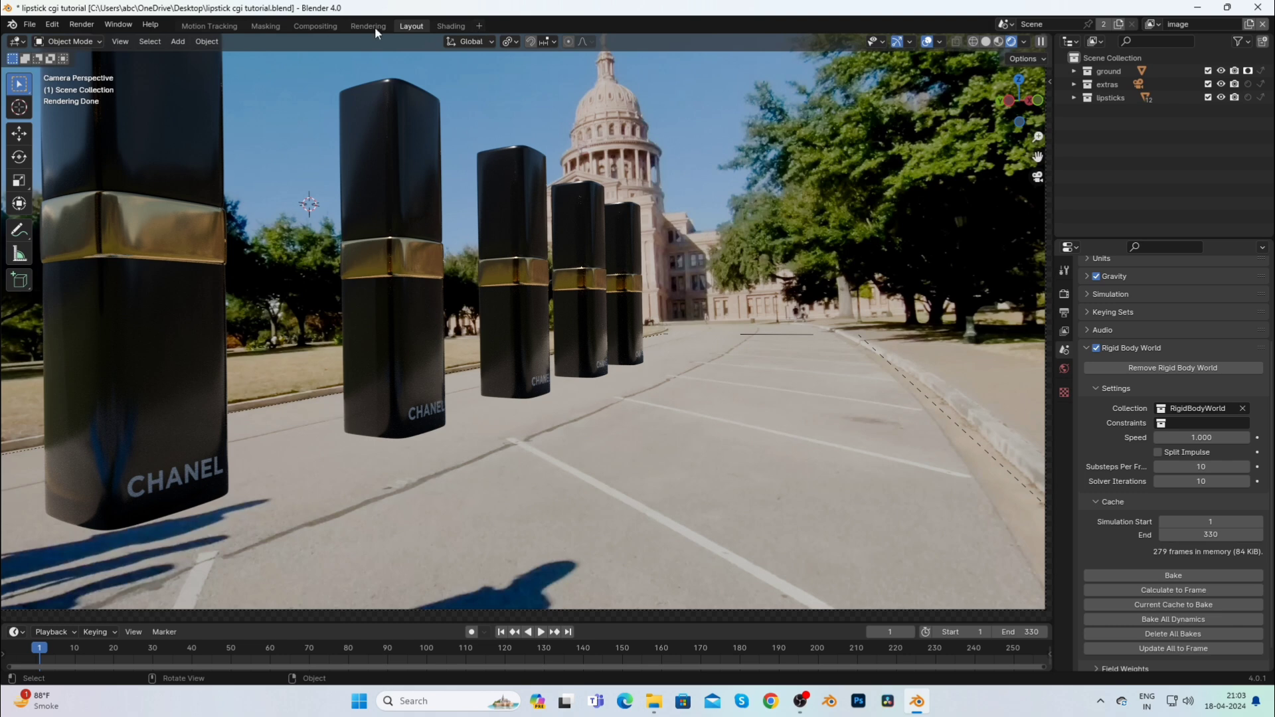
In the Compositing workspace, delete the Movie Clip, Undistortion, Scale and both Alpha Over nodes.
left_click(309, 26)
scroll(309, 251, "down", 4)
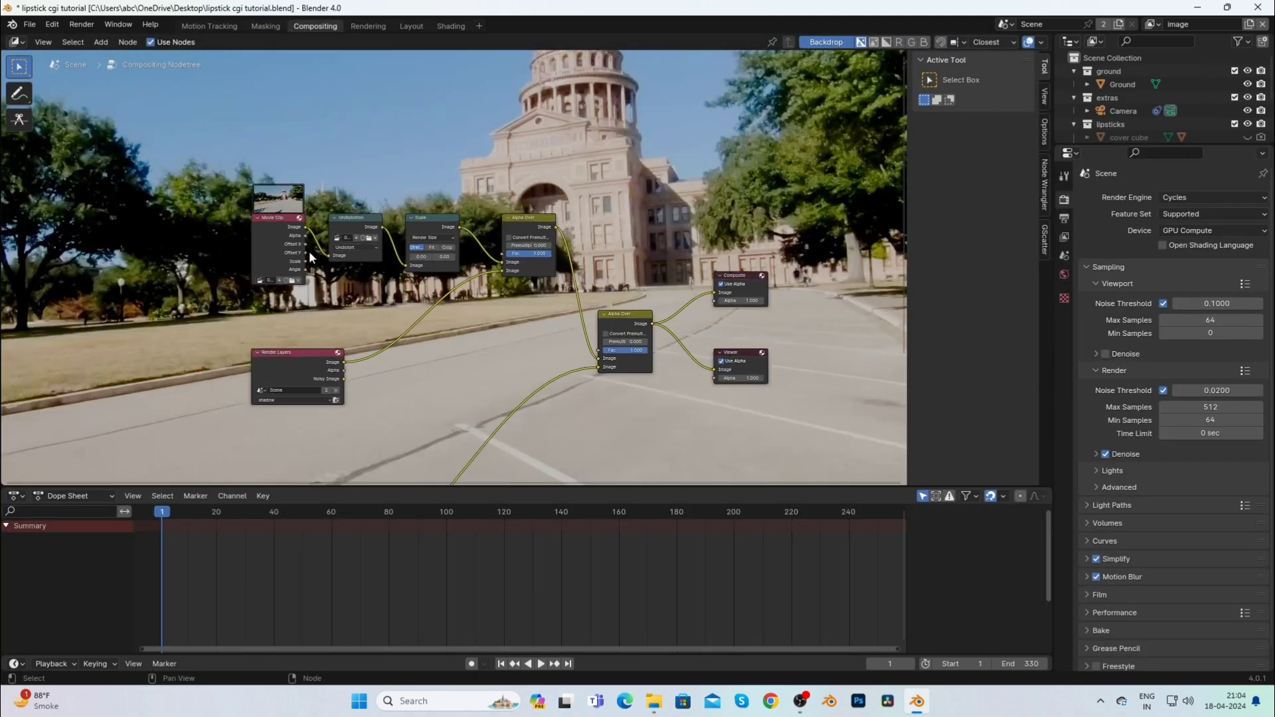
left_click_drag(323, 211, 542, 297)
key("x")
scroll(417, 397, "up", 2)
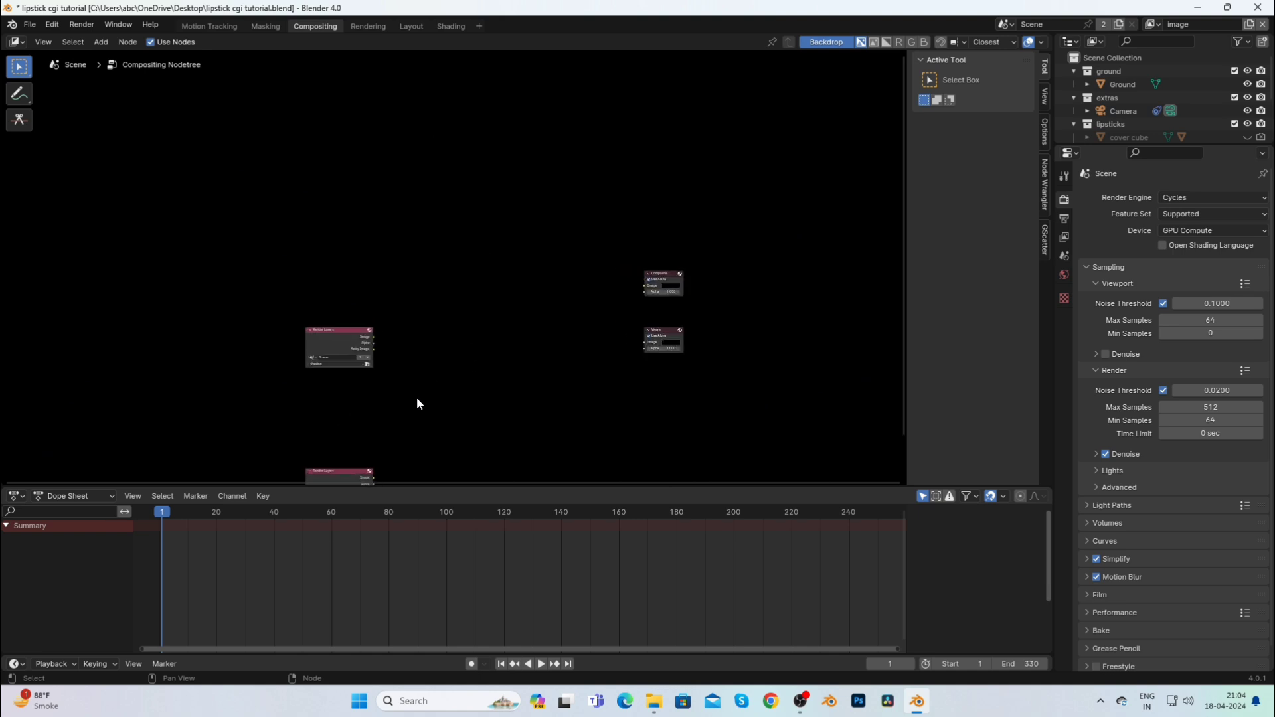
Stack the two Render Layers nodes close together and place a duplicate of the lower one beneath them.
left_click_drag(332, 472, 332, 375)
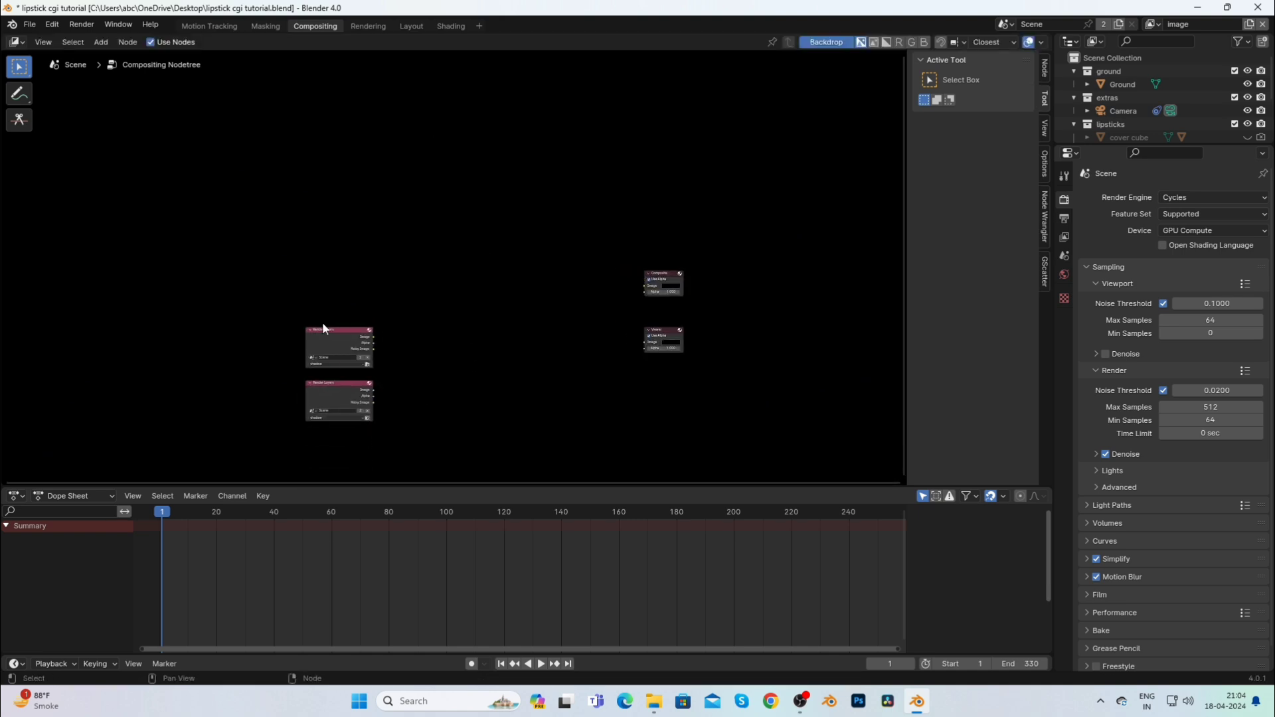
left_click_drag(324, 332, 323, 300)
left_click_drag(322, 385, 323, 360)
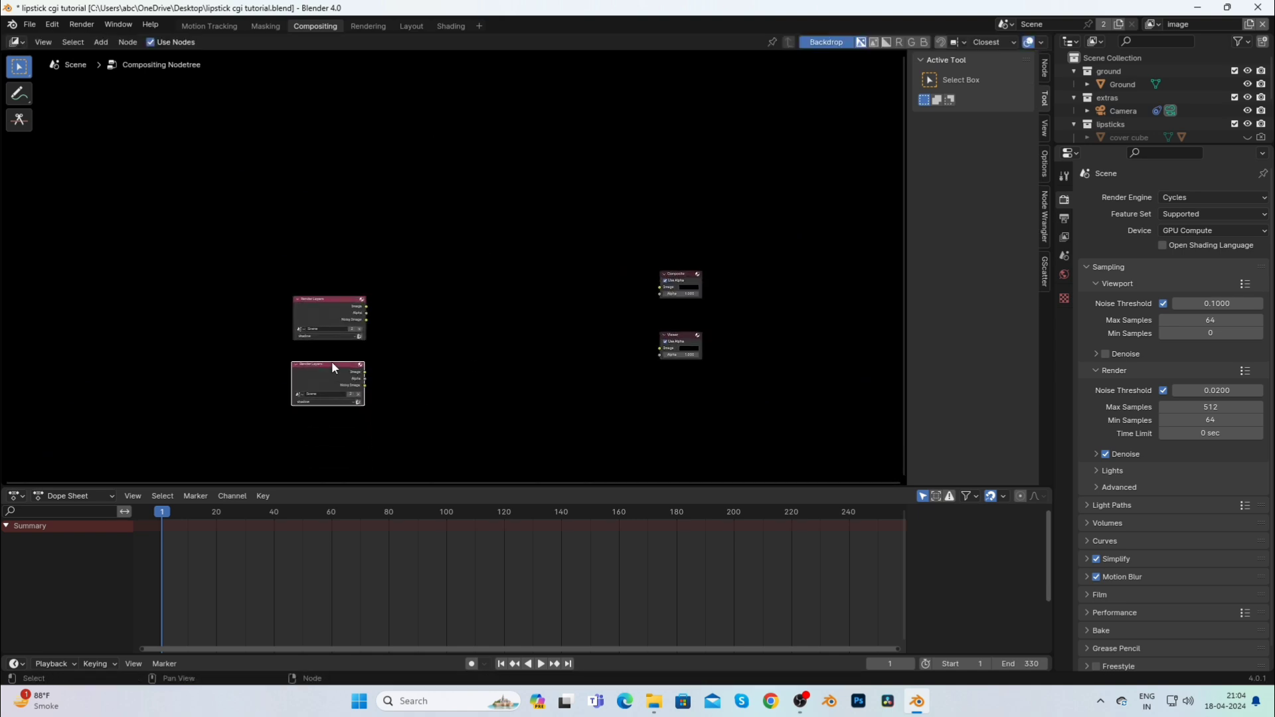
scroll(408, 360, "up", 3)
middle_click_drag(408, 360, 554, 206)
scroll(448, 304, "up", 2)
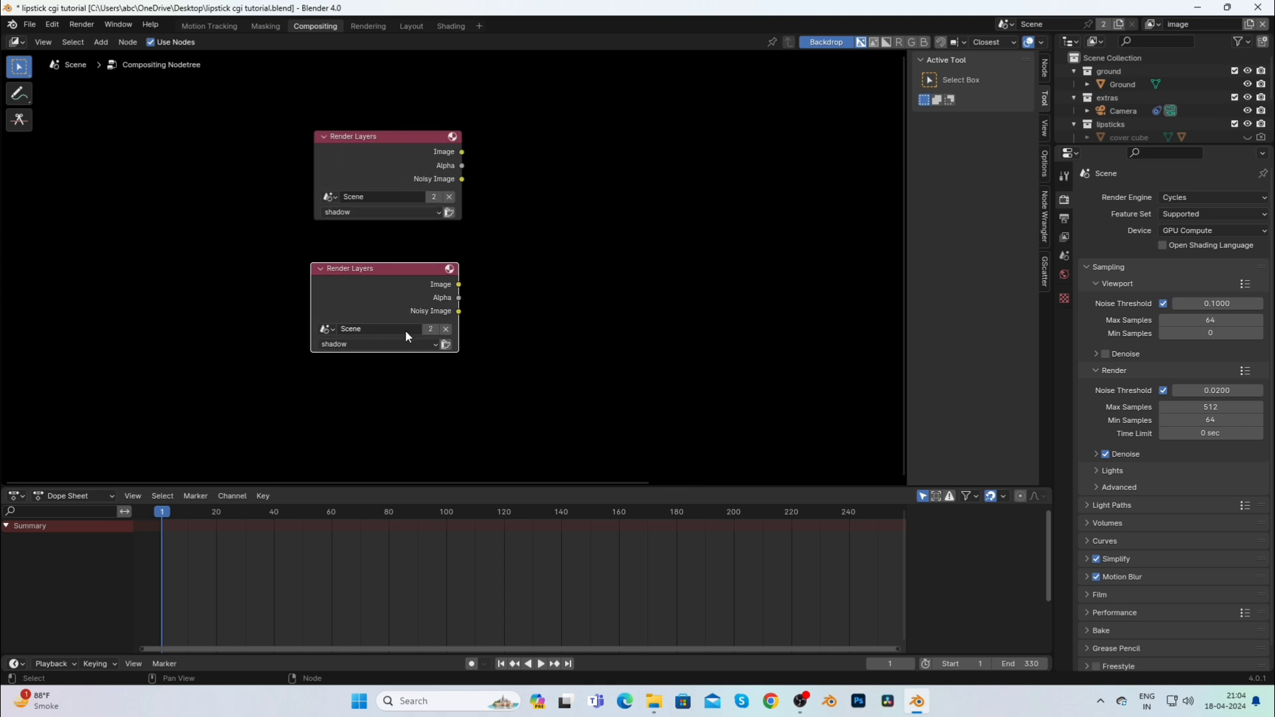
key("shift+d")
left_click(376, 400)
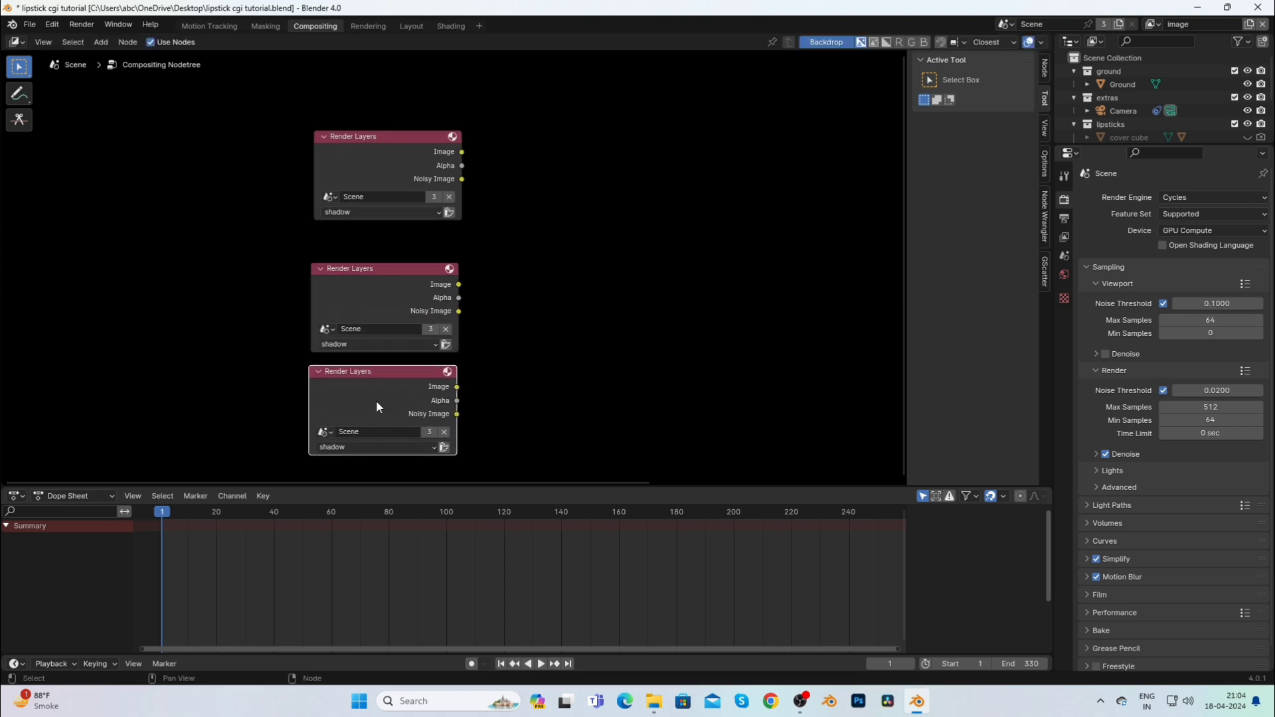
Assign the view layers image, shadow and dark shadow to the three Render Layers nodes from top to bottom.
left_click(362, 213)
left_click(354, 267)
left_click(361, 345)
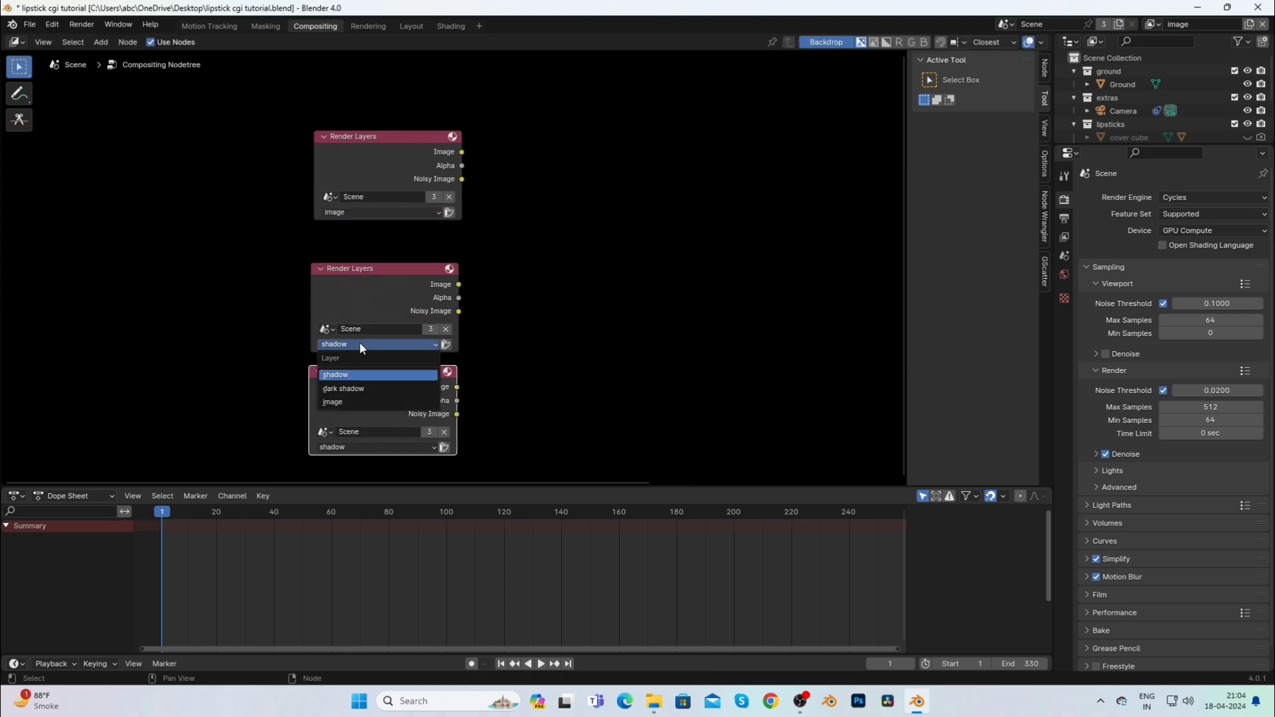
left_click(355, 388)
scroll(360, 416, "down", 1)
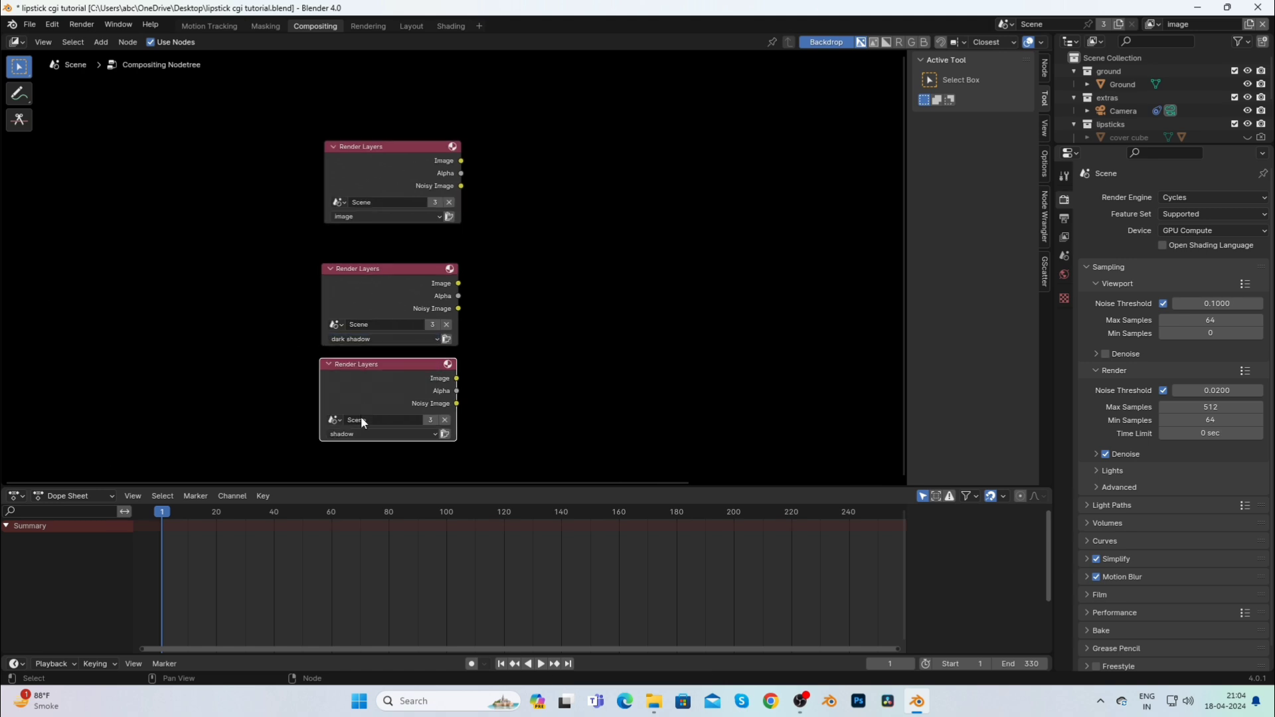
left_click(340, 340)
left_click(345, 367)
left_click(352, 432)
left_click(360, 474)
Add a File Output node between the Render Layers nodes and the Composite and Viewer nodes.
scroll(540, 309, "down", 1)
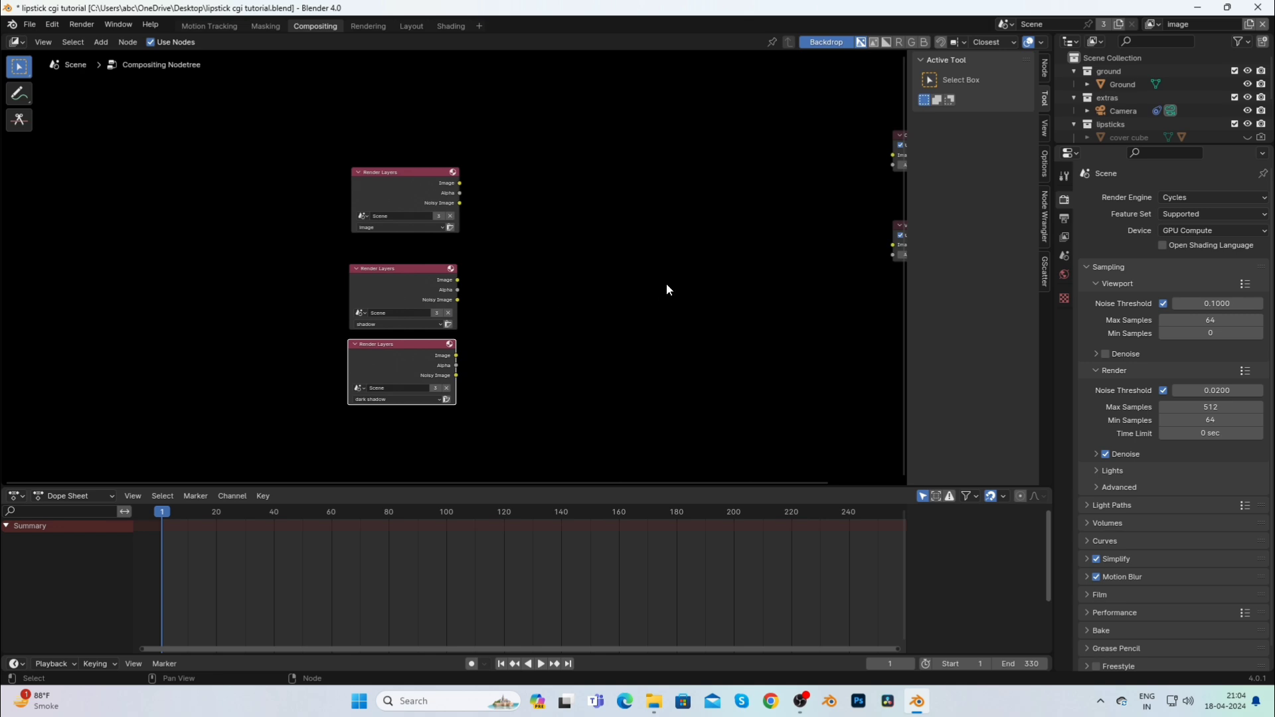
middle_click_drag(666, 287, 559, 311)
key("shift+a")
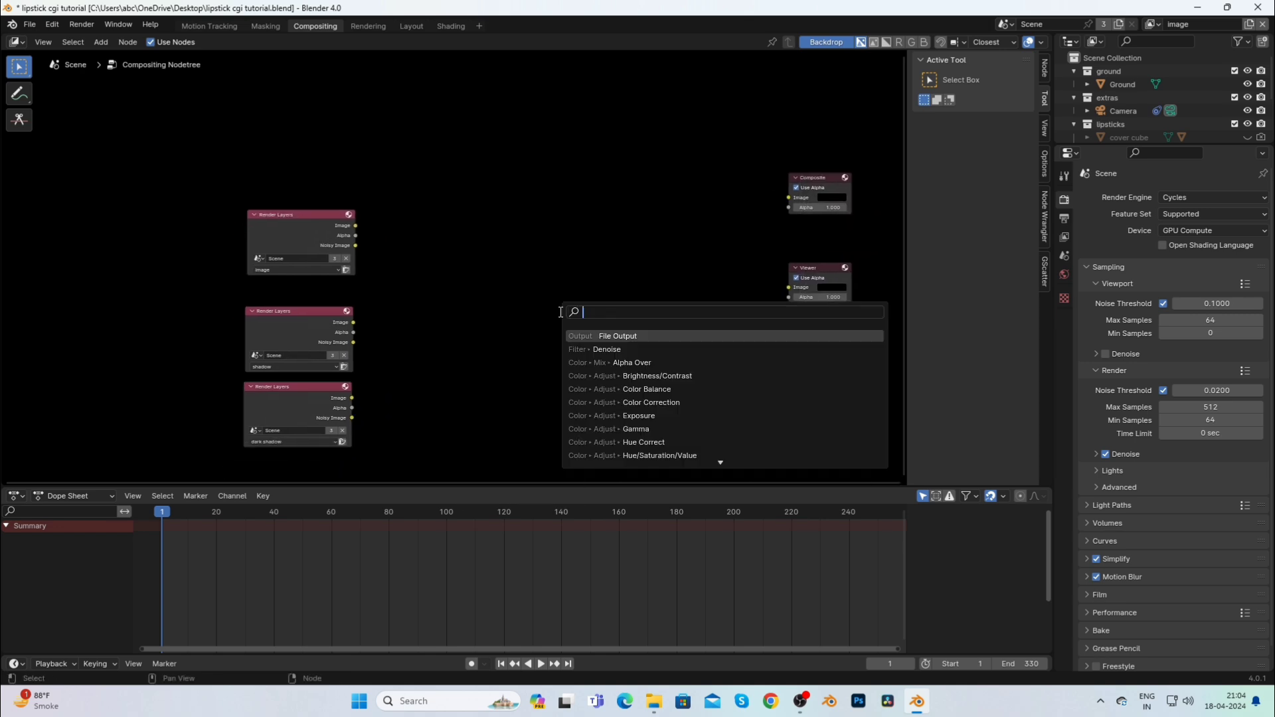
type("fi")
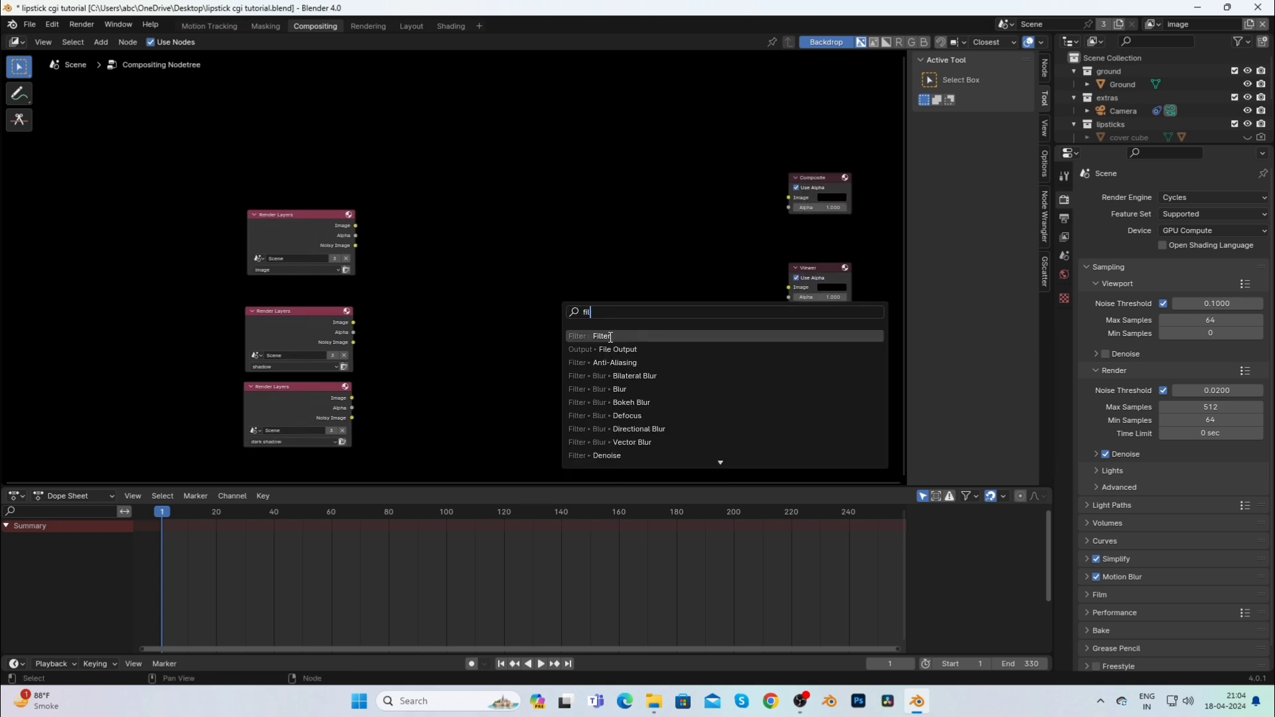
type("l")
left_click(617, 349)
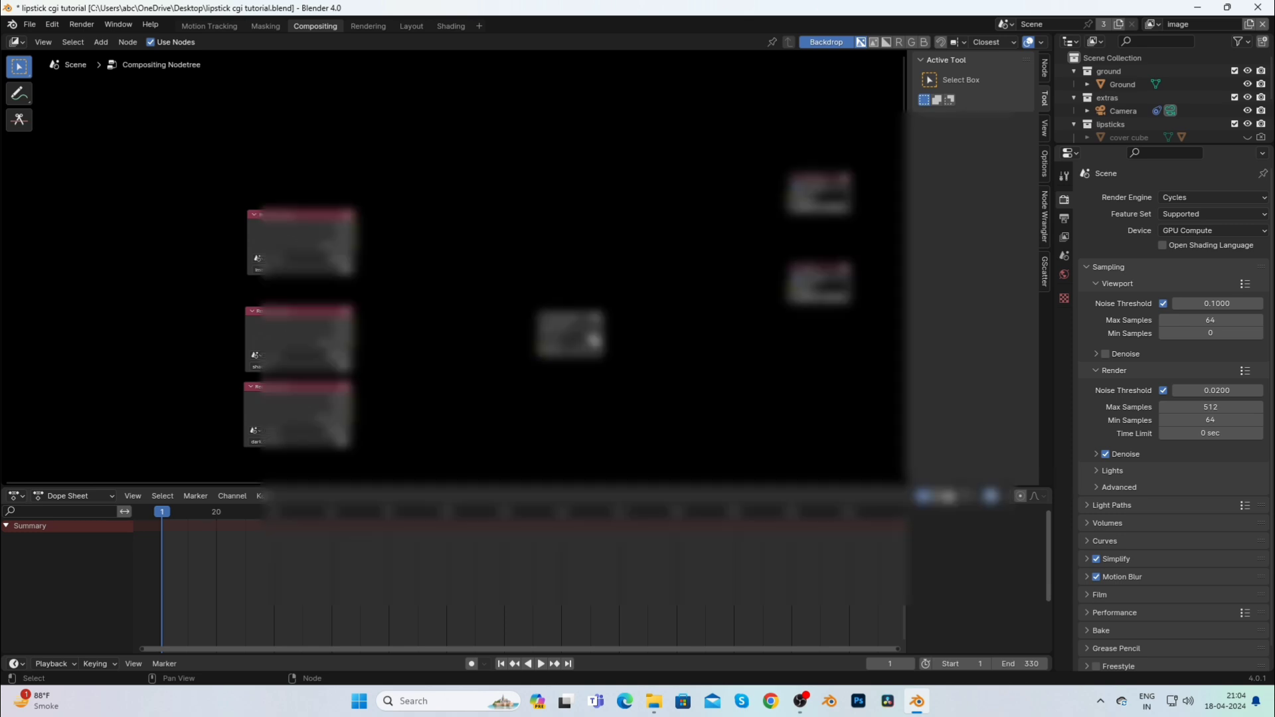
Create a new folder named lipstick cgi and set it as the File Output node's base path.
left_click(592, 338)
left_click(364, 265)
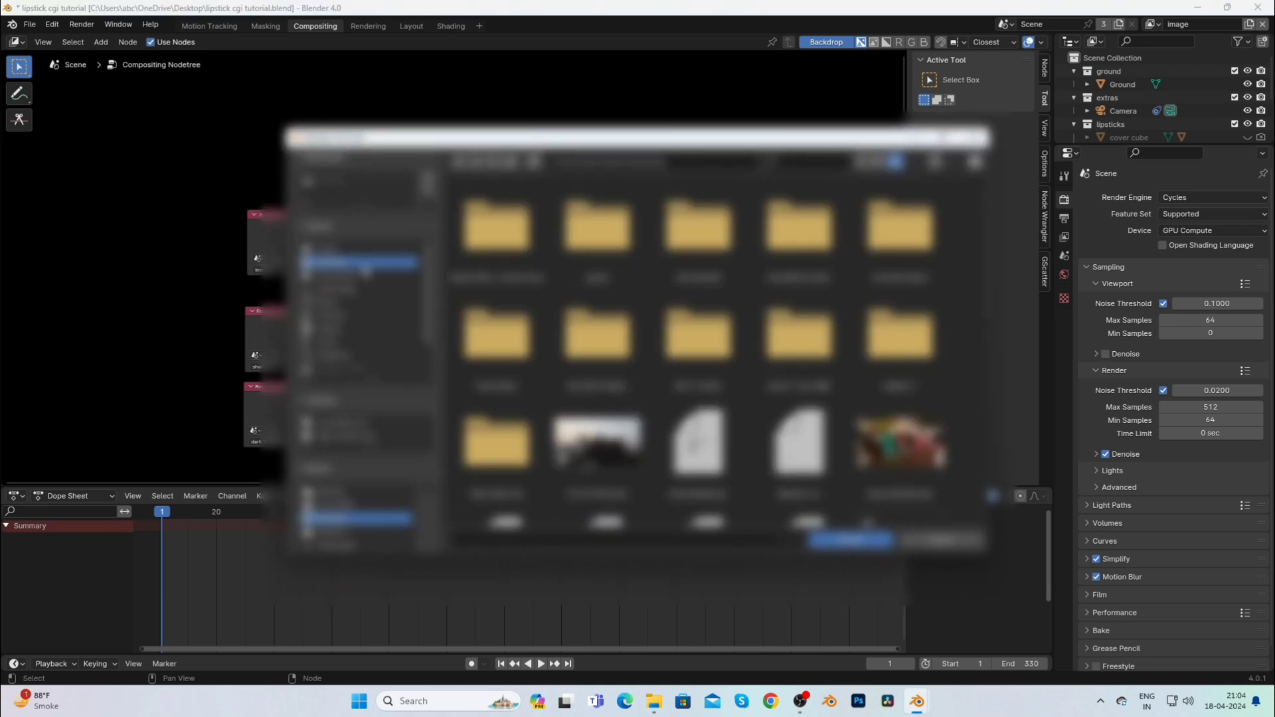
scroll(810, 405, "down", 5)
right_click(968, 403)
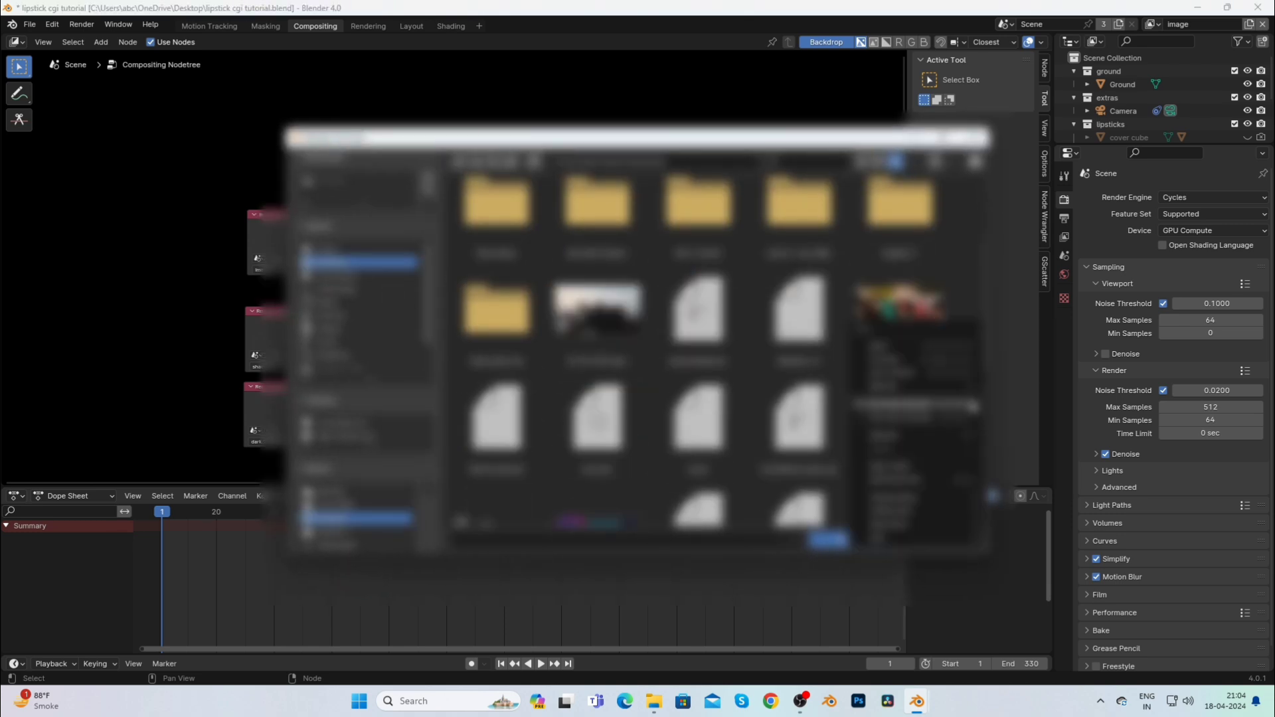
left_click(933, 464)
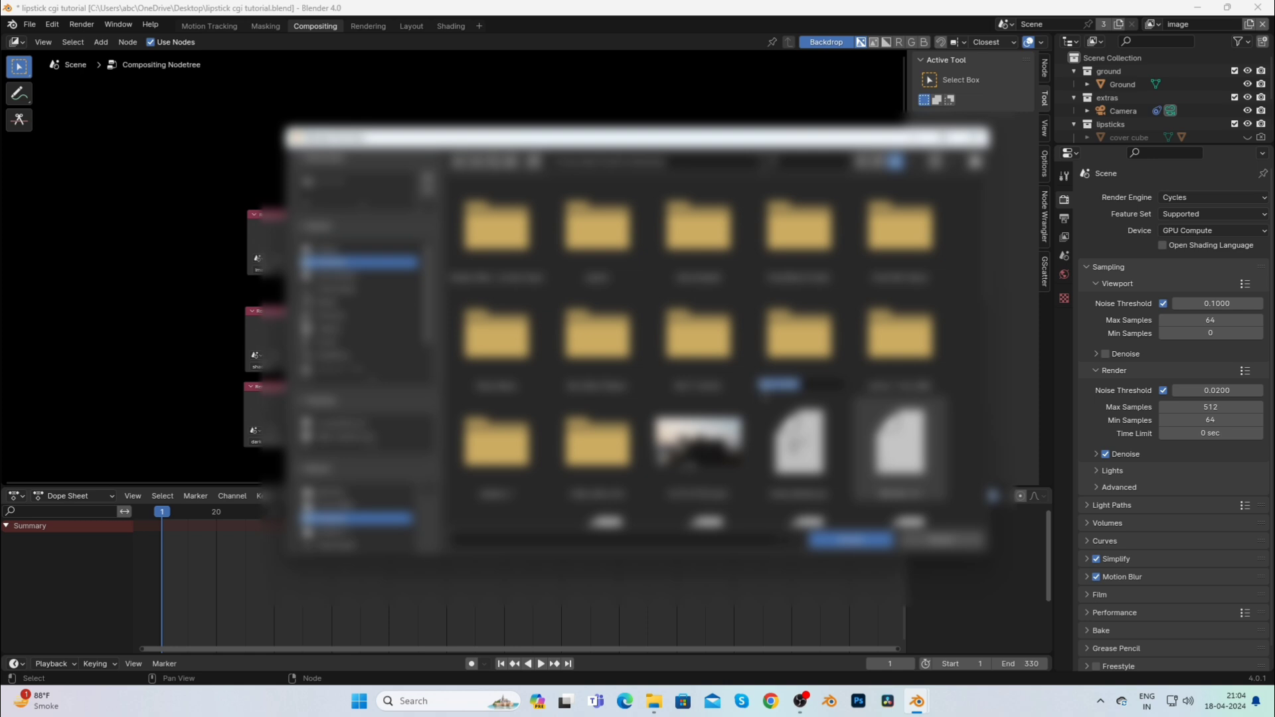
key("BackSpace")
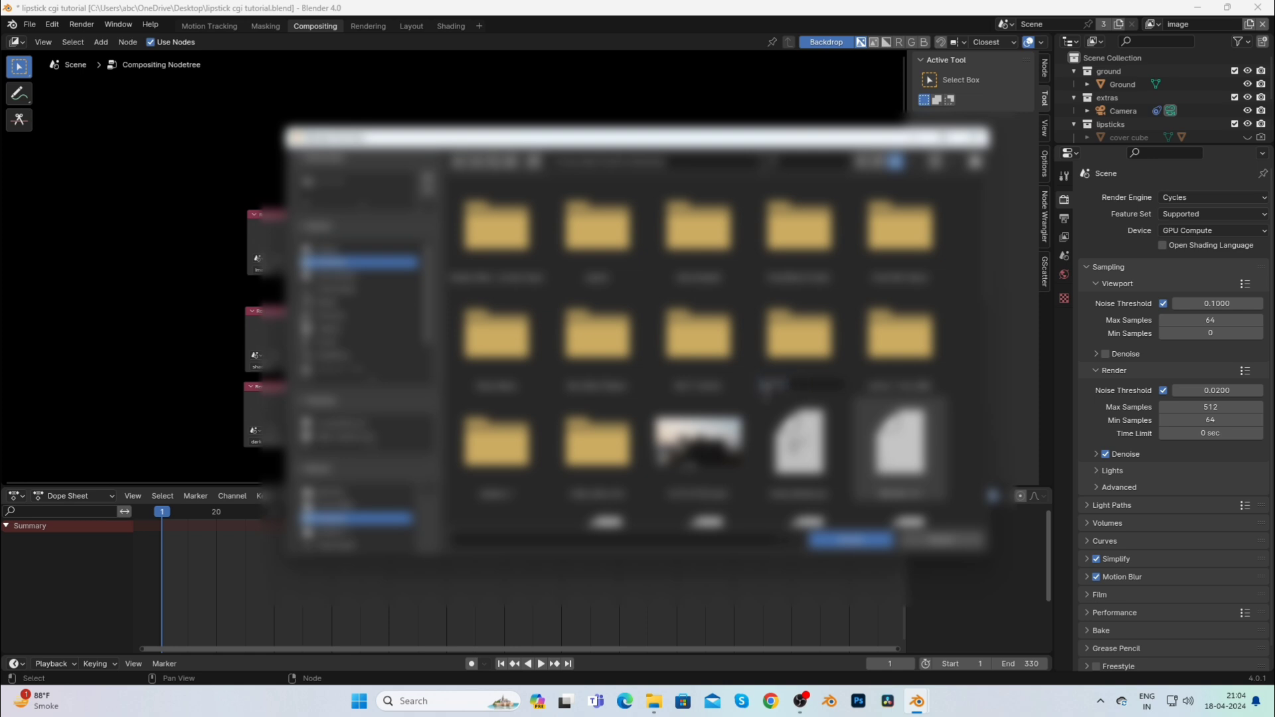
type("lipstick cgi")
key("Return")
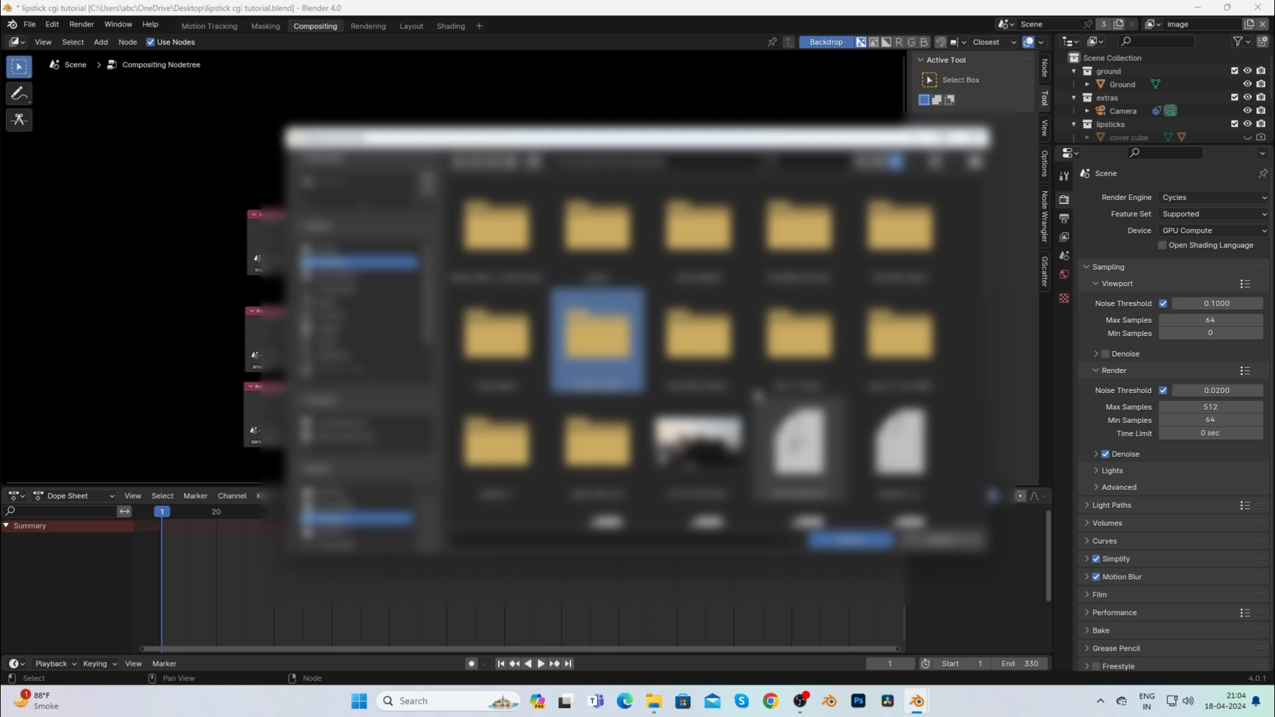
double_click(630, 375)
left_click(849, 538)
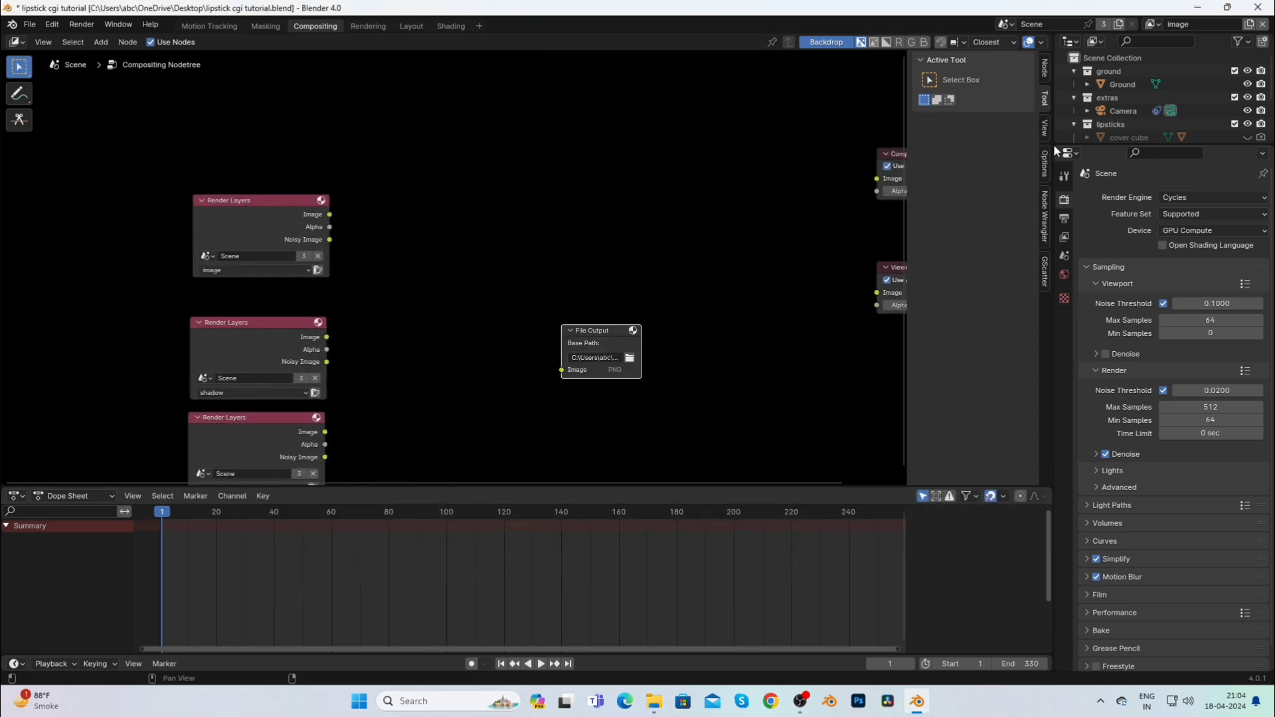
Add two more inputs to the File Output node and name them shadow and dark shadow.
left_click(1045, 69)
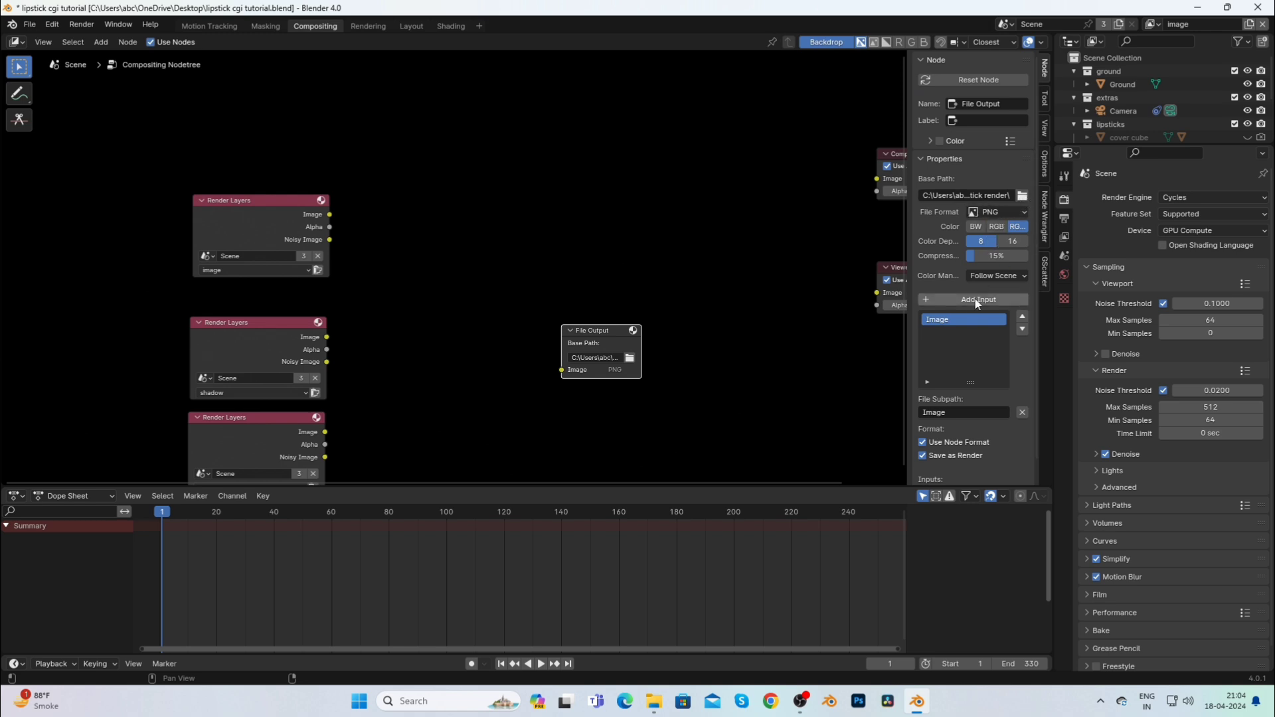
left_click(957, 302)
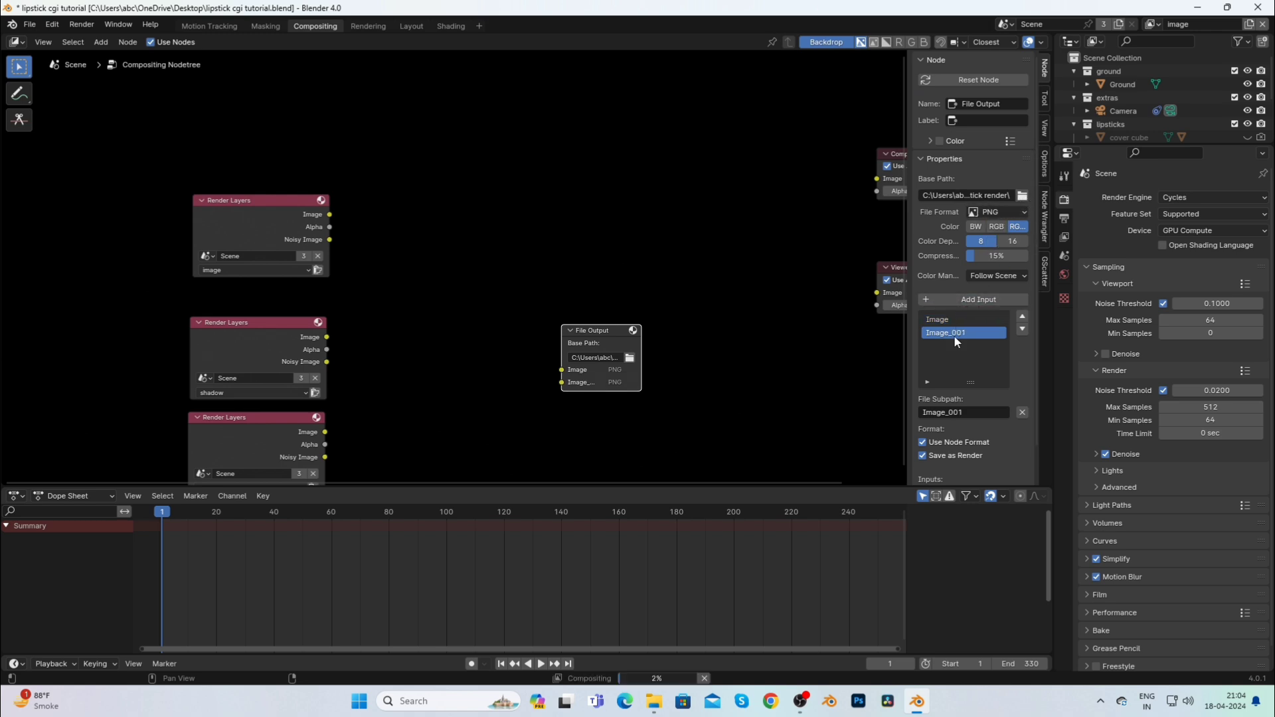
double_click(955, 332)
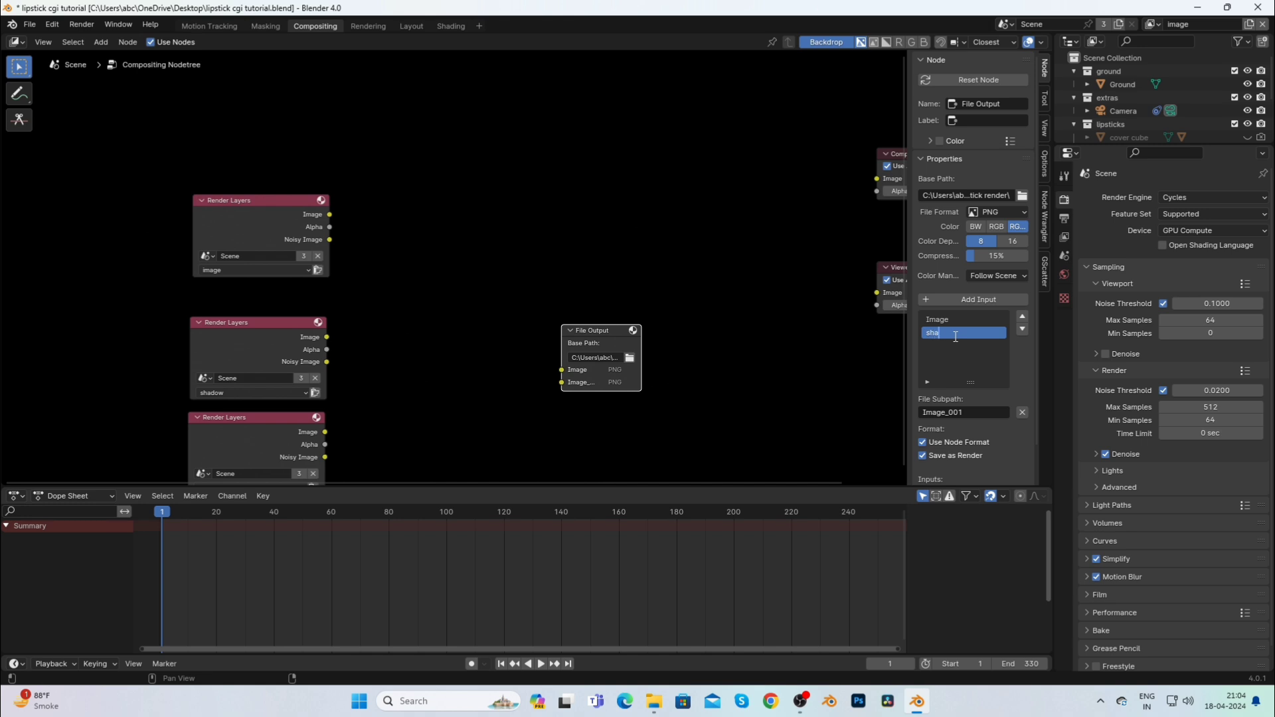
type("shadow")
key("Return")
left_click(954, 302)
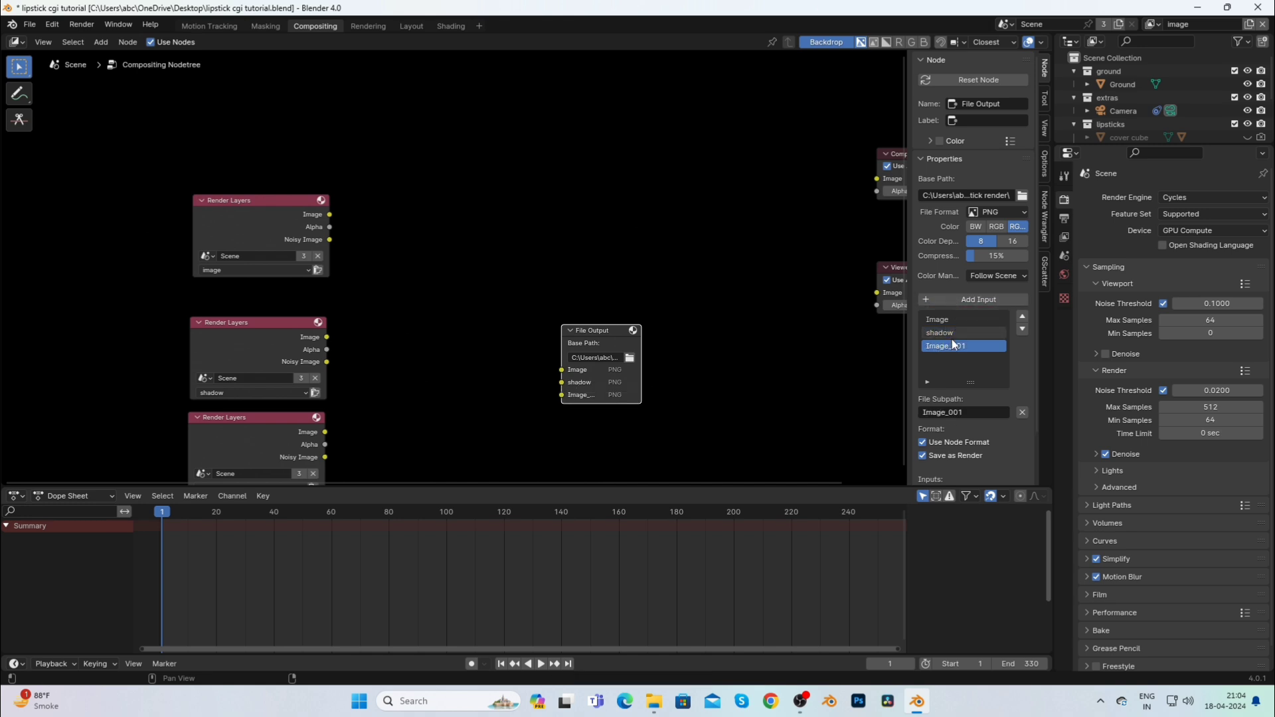
double_click(949, 345)
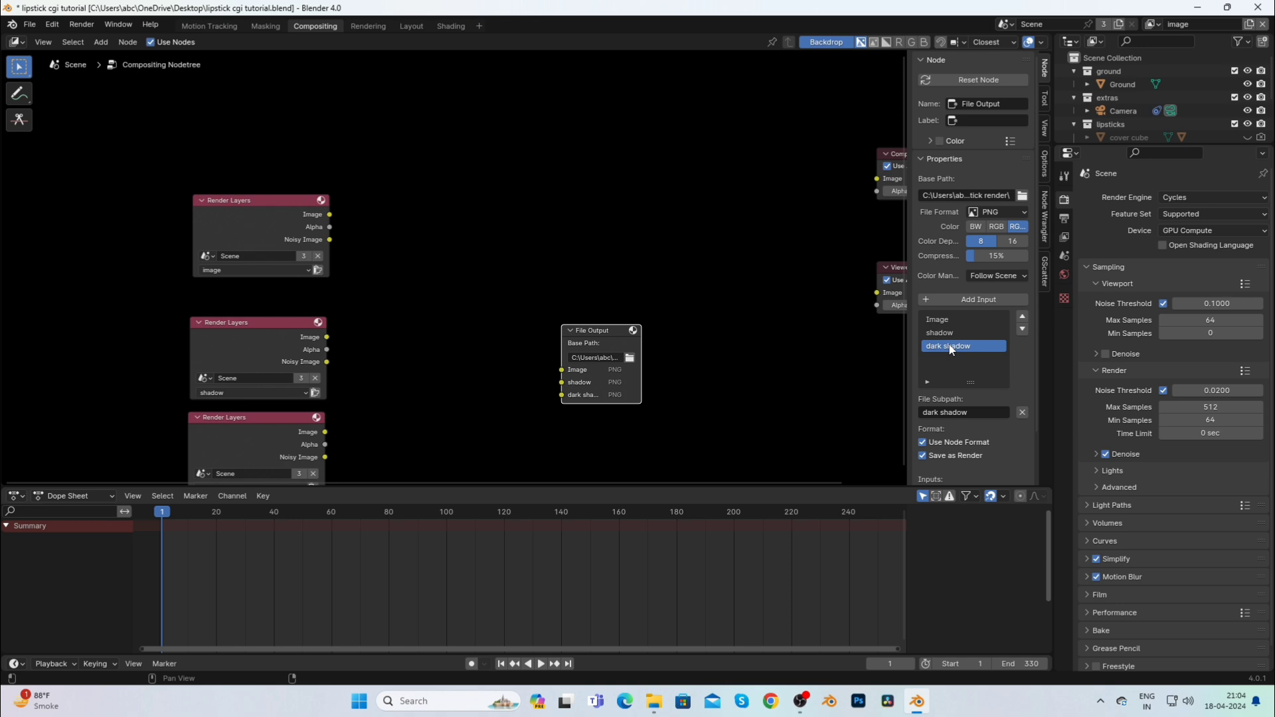
Connect the Image output of each Render Layers node to the matching Image, shadow and dark shadow input of the File Output node.
left_click_drag(329, 214, 561, 370)
left_click_drag(326, 337, 564, 384)
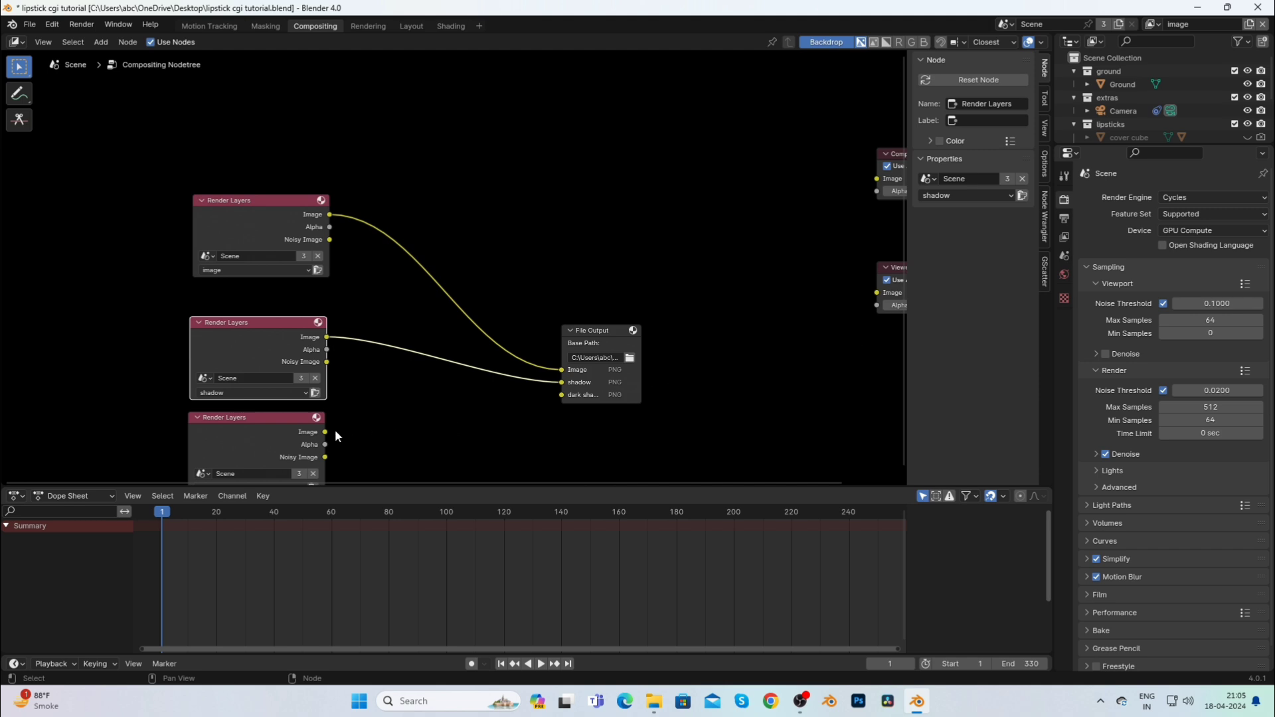
left_click_drag(326, 432, 562, 396)
key("Home")
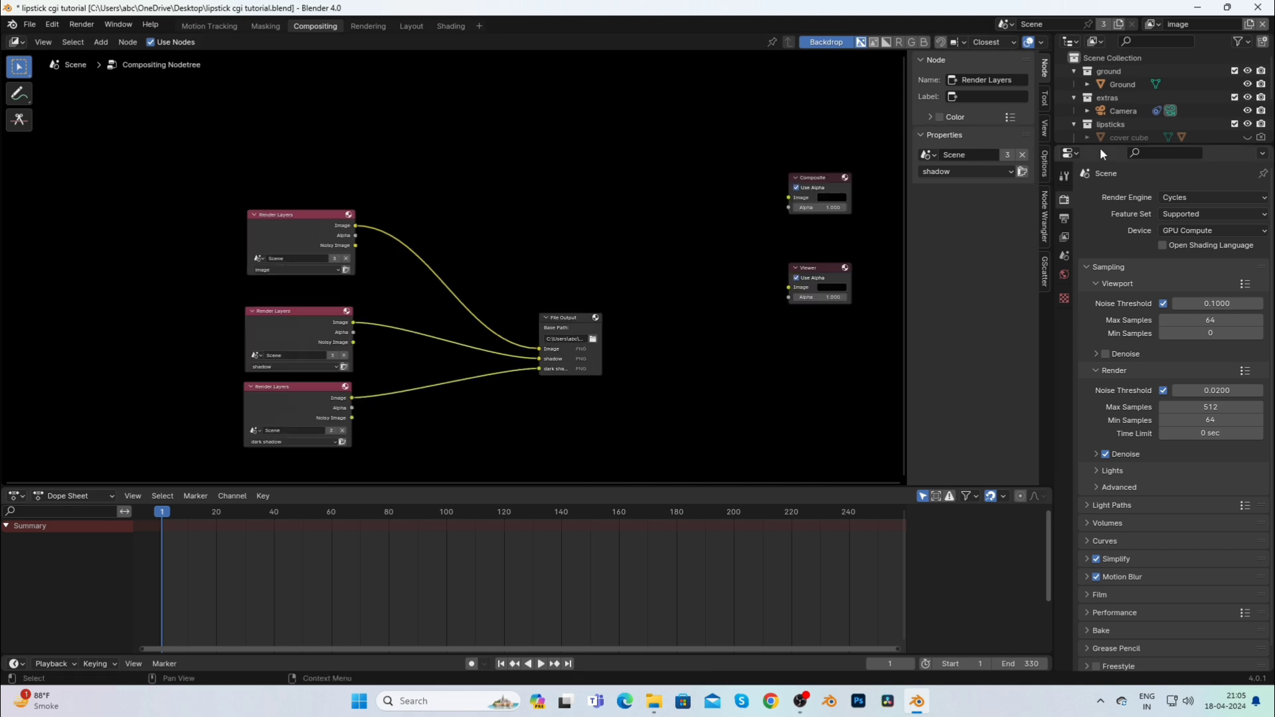
Set the render max samples to 256 and use OptiX as the render denoiser.
left_click(1217, 406)
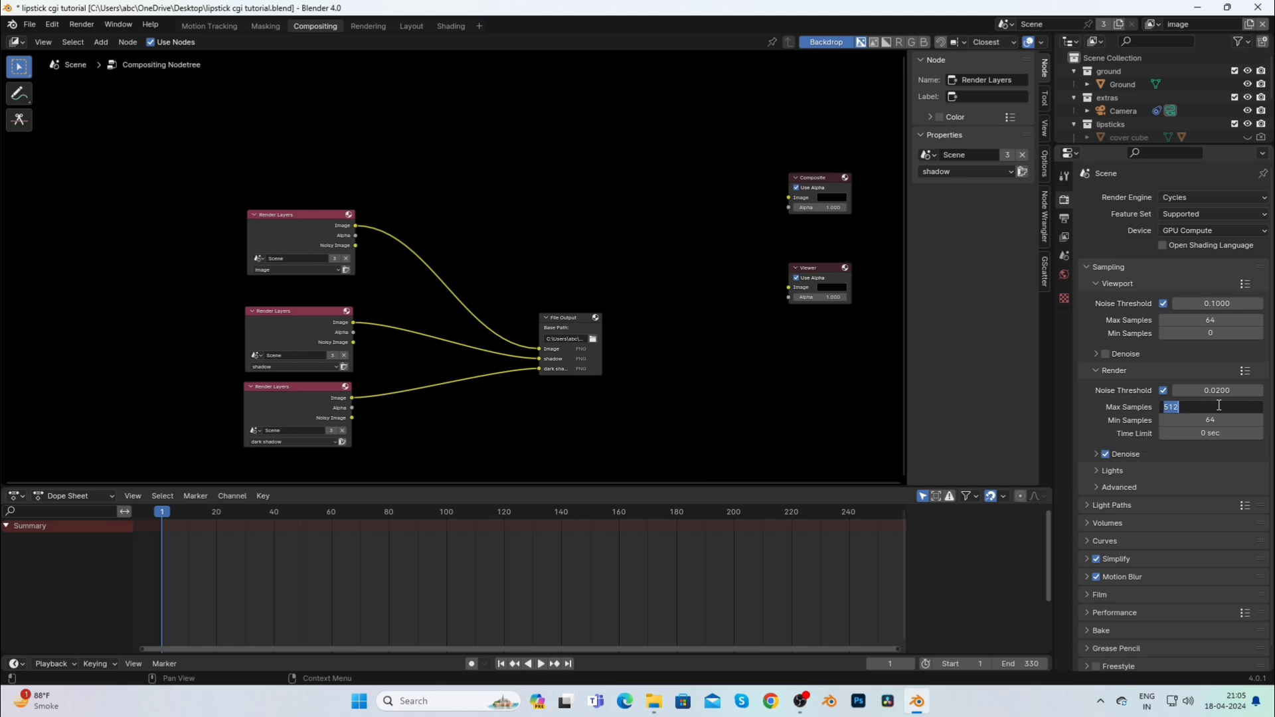
key("Return")
left_click(1092, 457)
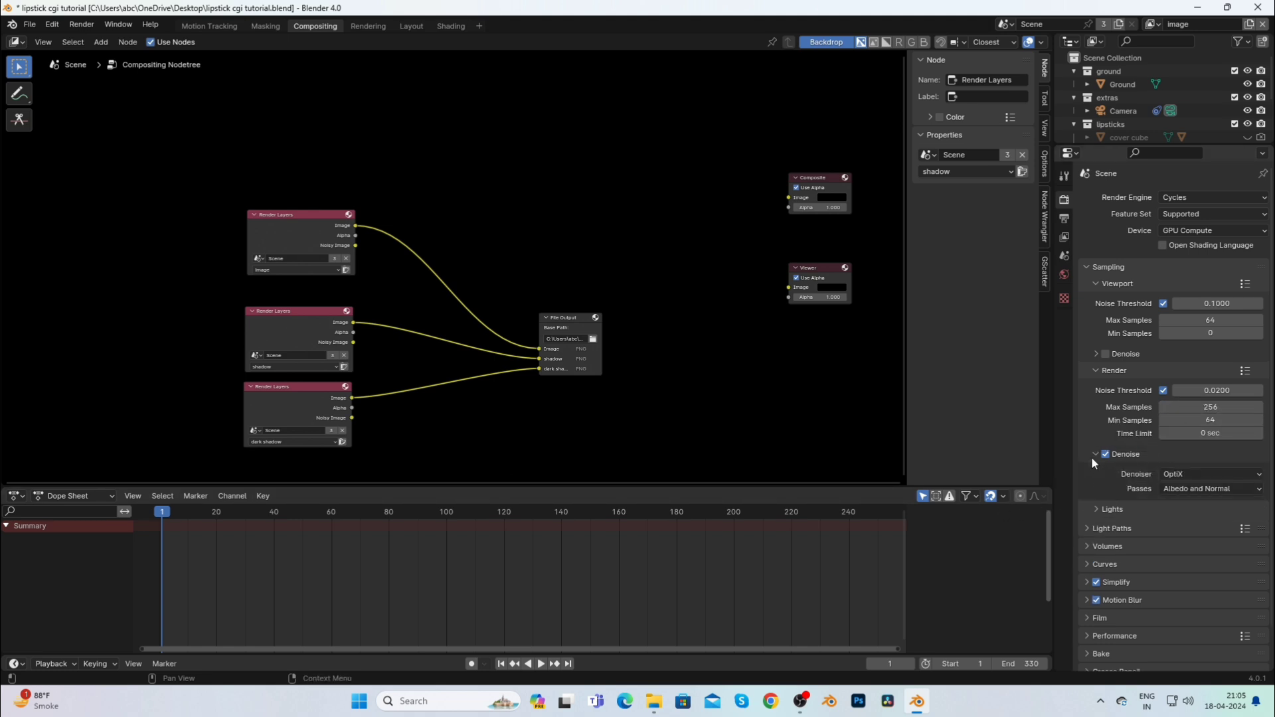
left_click(1177, 477)
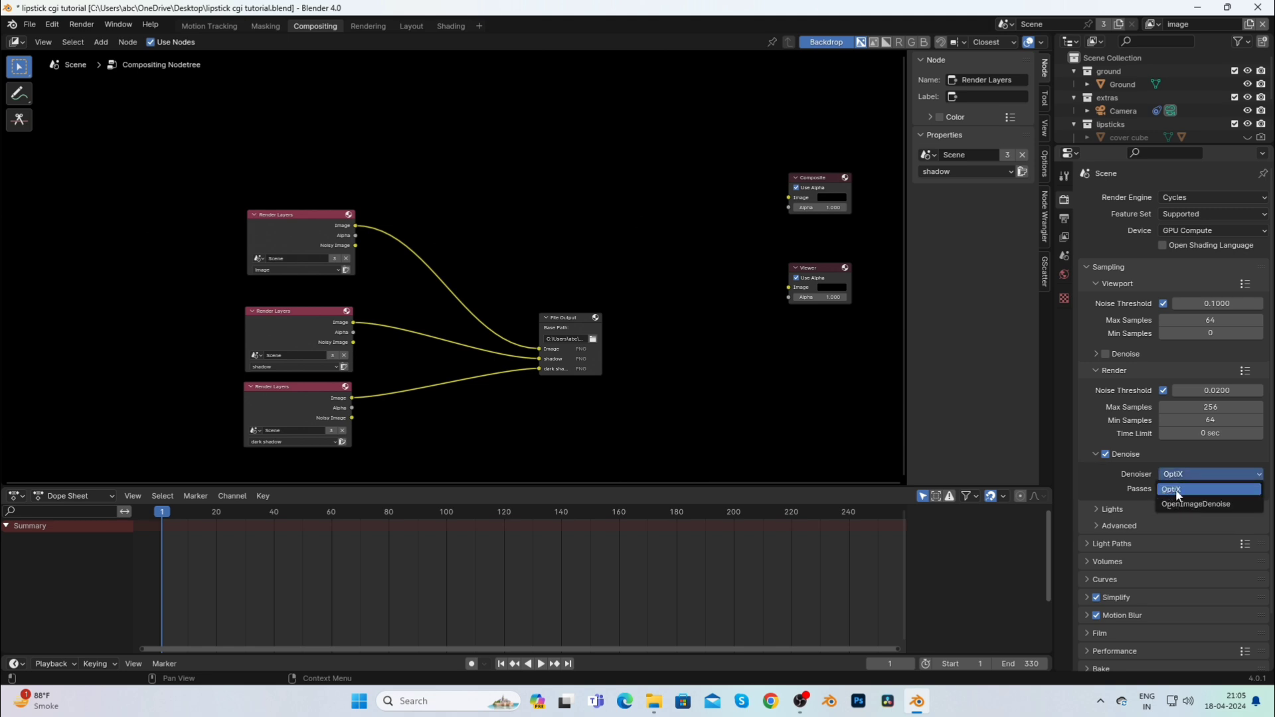
left_click(1174, 488)
left_click(1095, 455)
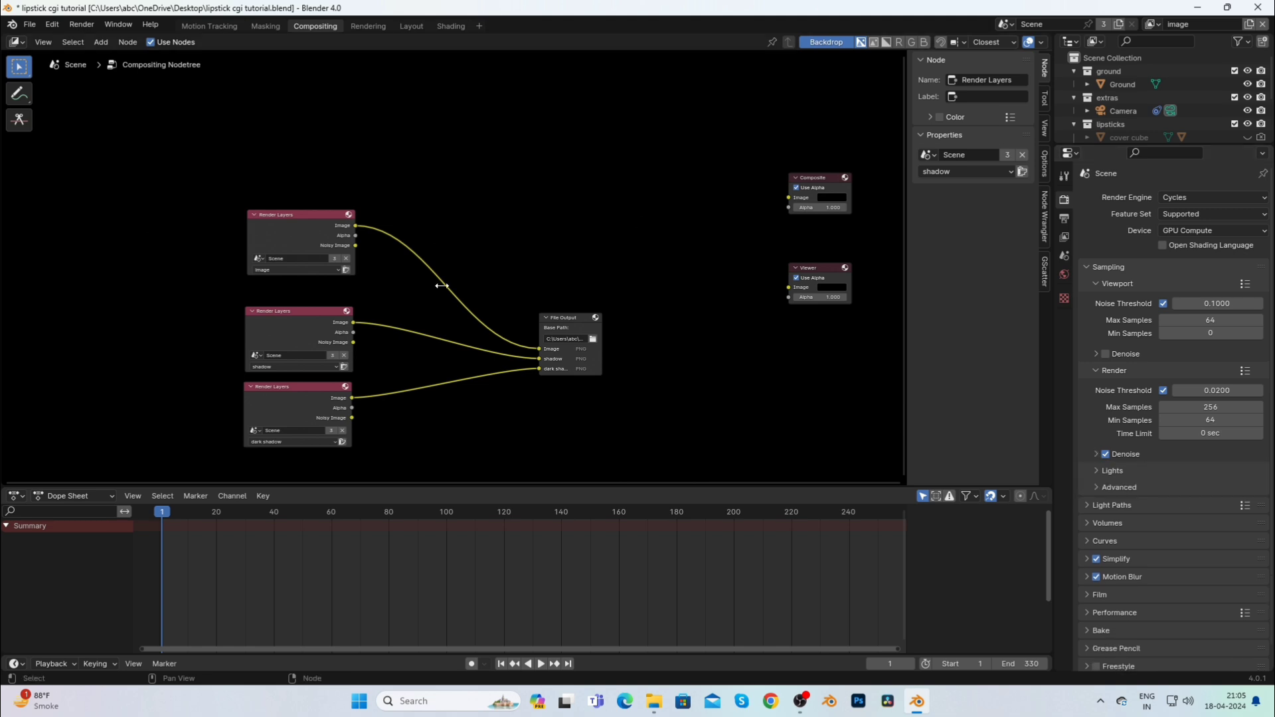
Check the Cycles render device settings in the system preferences.
left_click(50, 24)
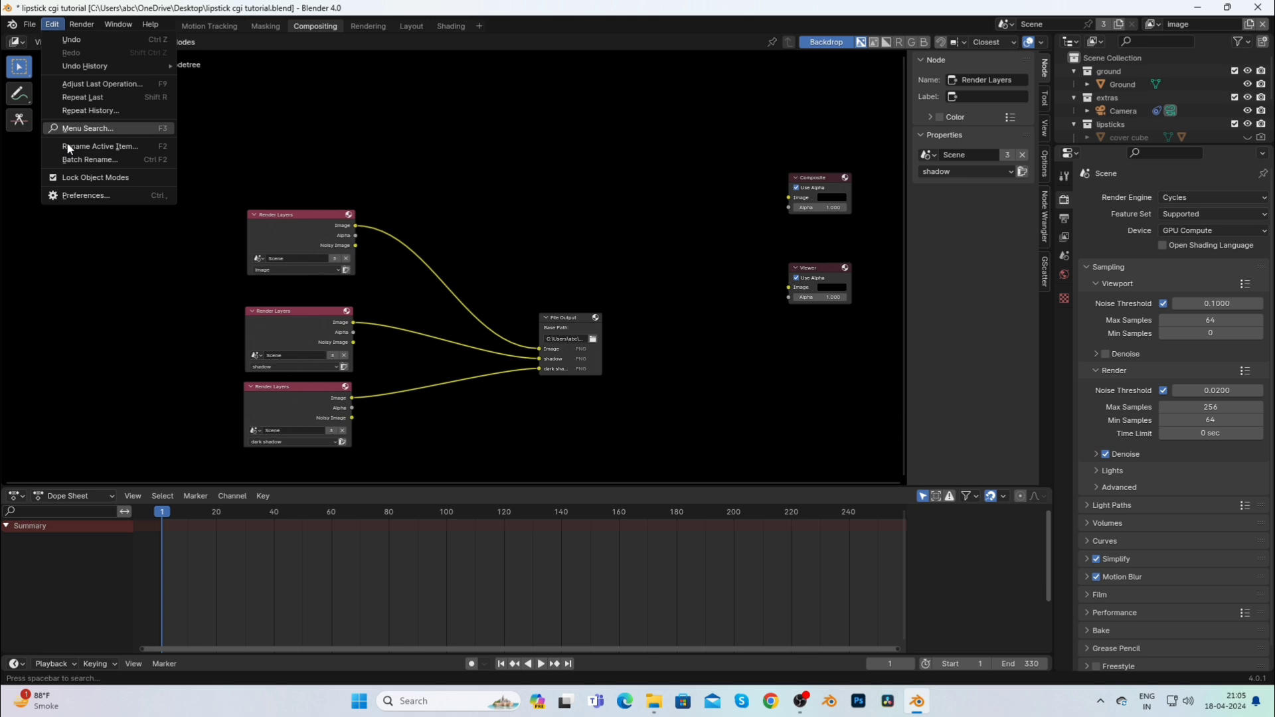
left_click(74, 197)
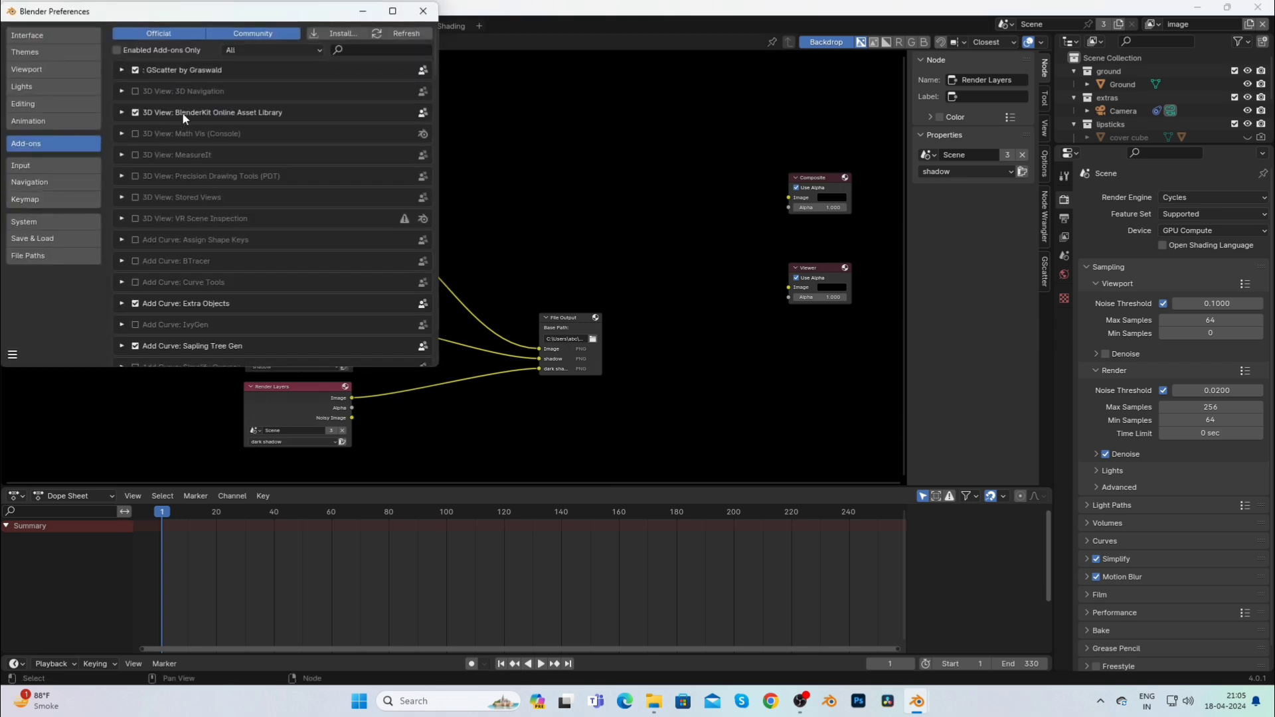
left_click(37, 223)
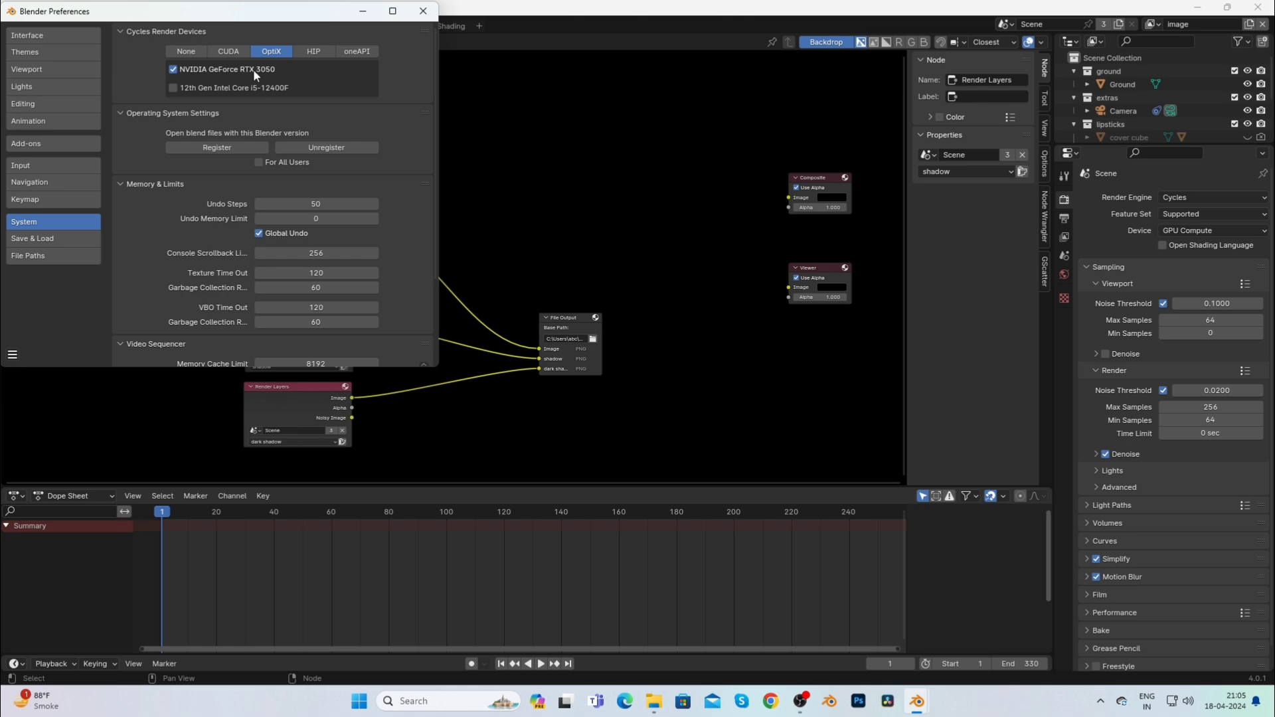
left_click(423, 11)
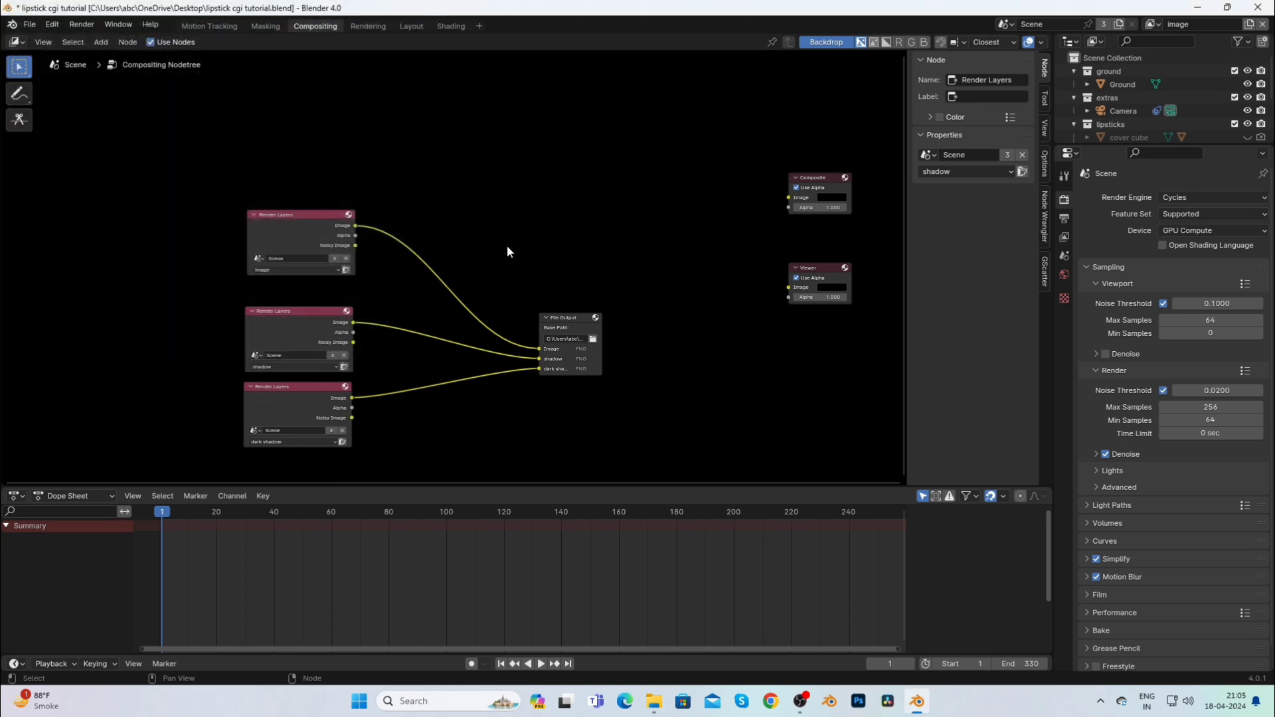
Bake the rigid body simulation in the Layout workspace and play it back in solid shading.
left_click(421, 24)
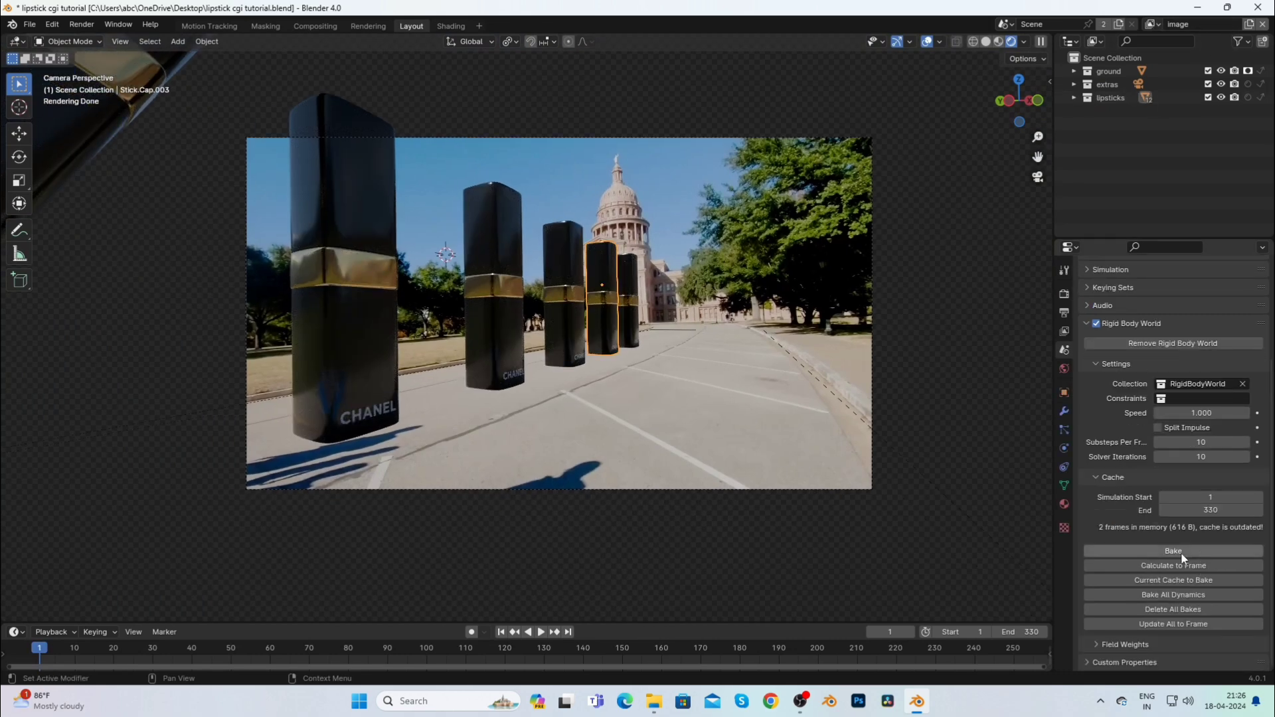
left_click(1175, 551)
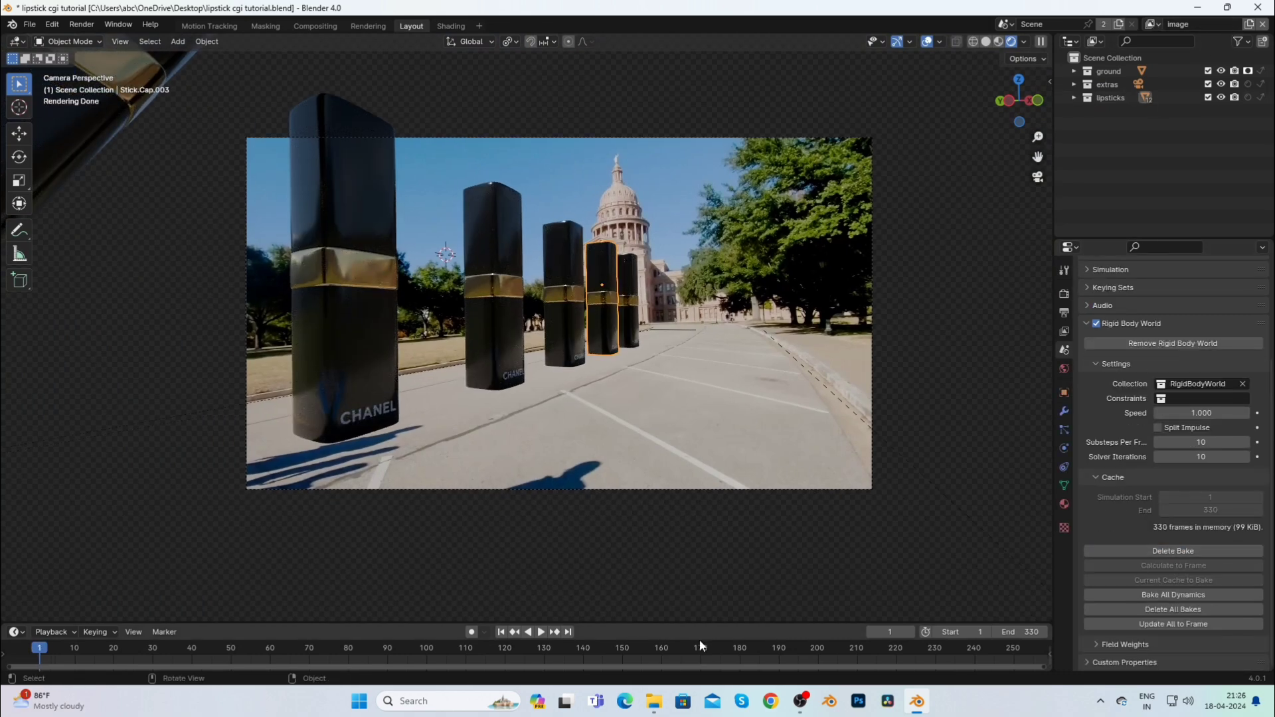
left_click(652, 563)
key("space")
left_click(986, 42)
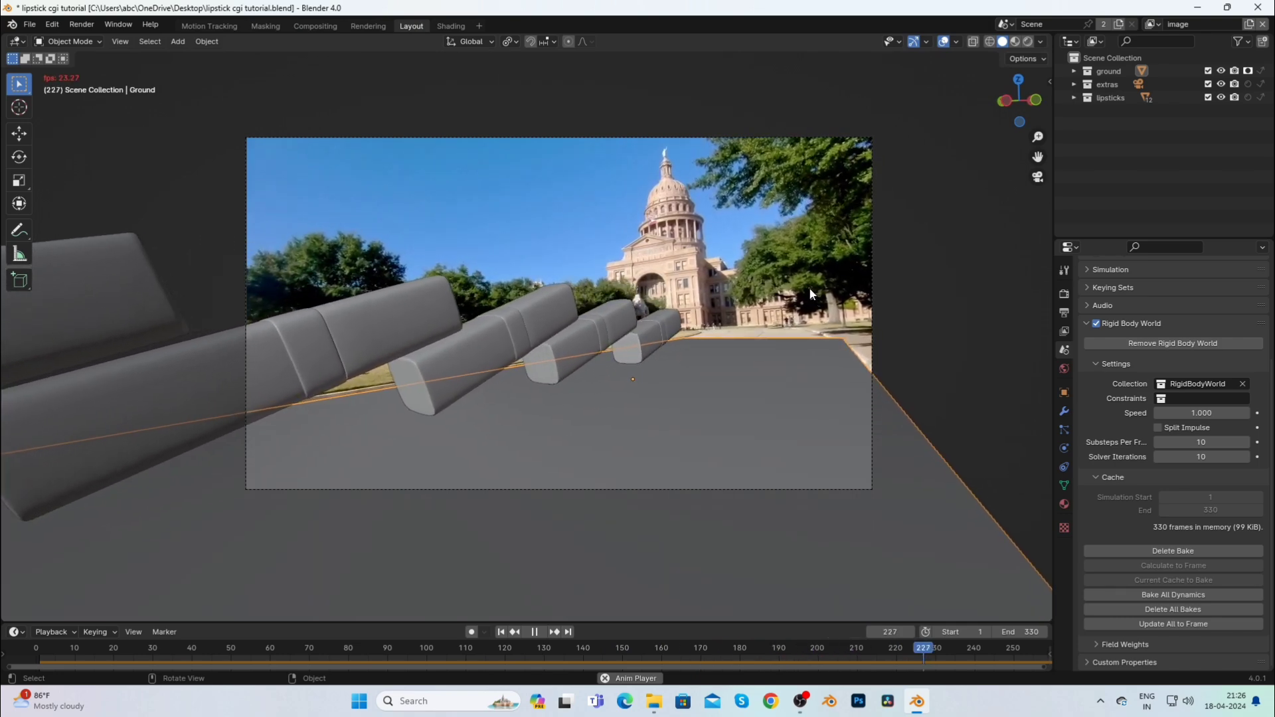
key("Escape")
Render the full animation.
left_click(82, 24)
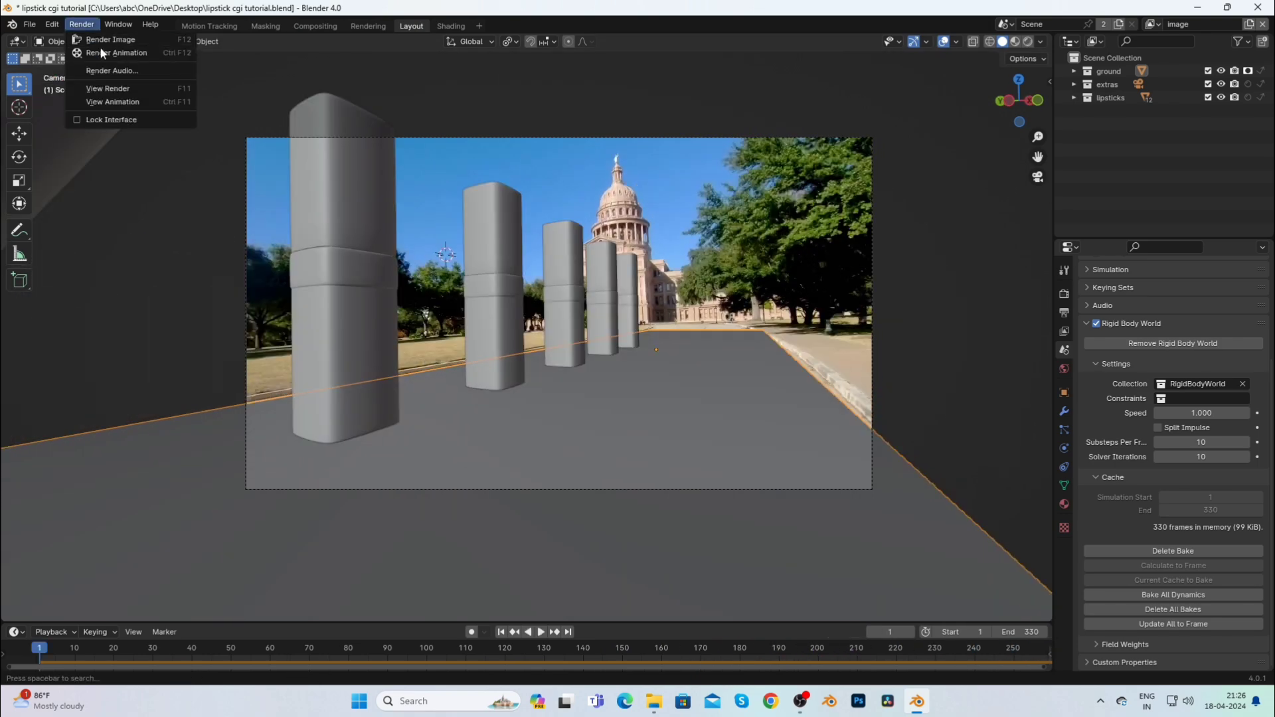
left_click(107, 53)
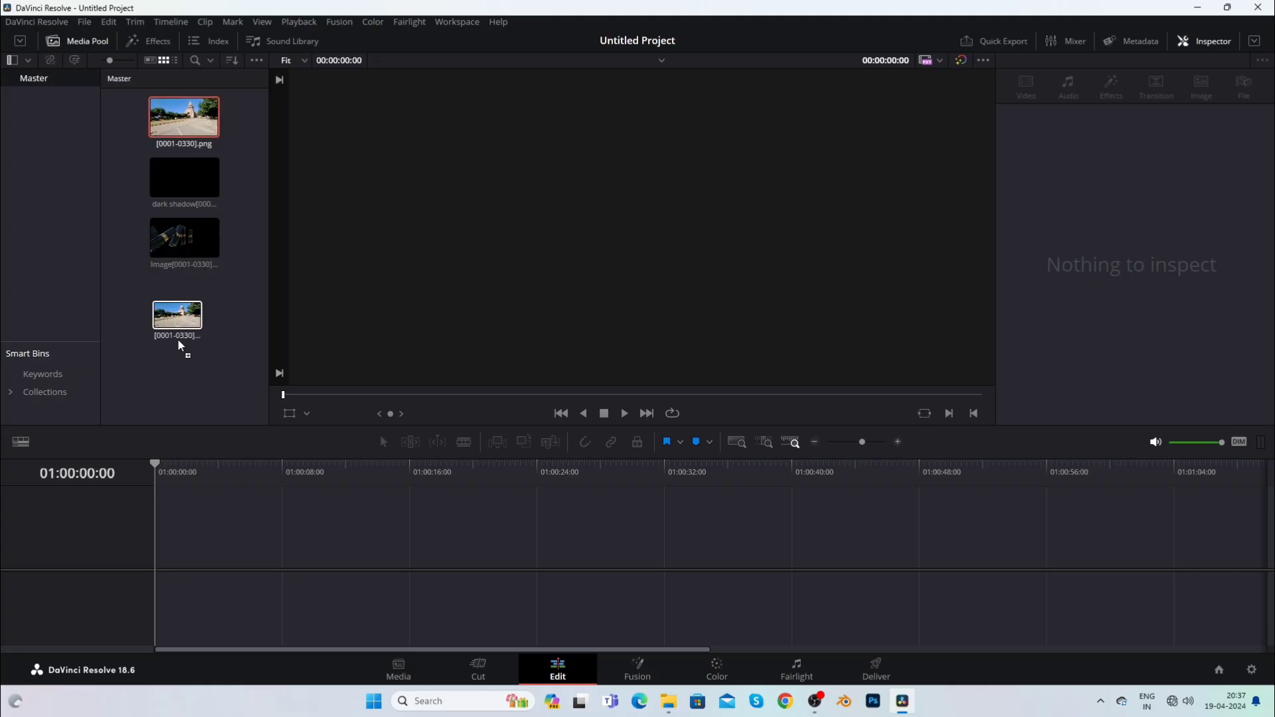
In DaVinci Resolve, stack the background footage, dark shadow and Image sequences on video tracks 1, 2 and 3 from the timeline start.
left_click_drag(178, 345, 203, 566)
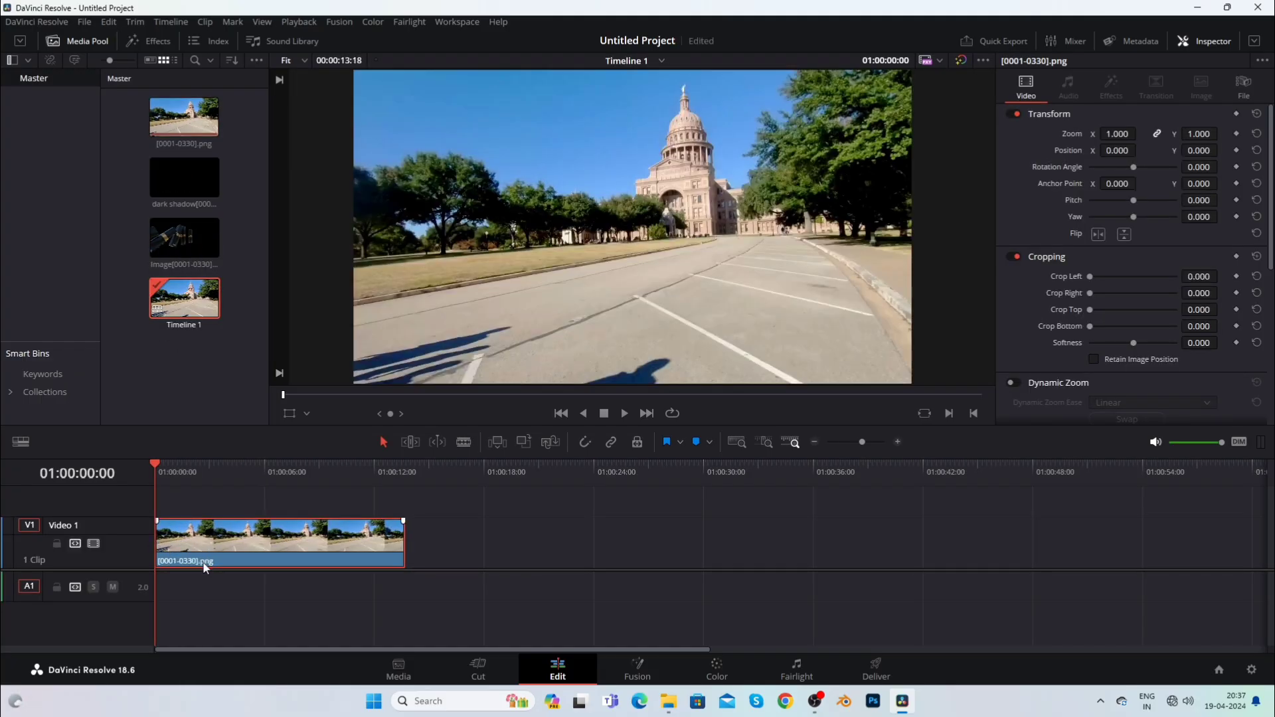
scroll(199, 573, "up", 2)
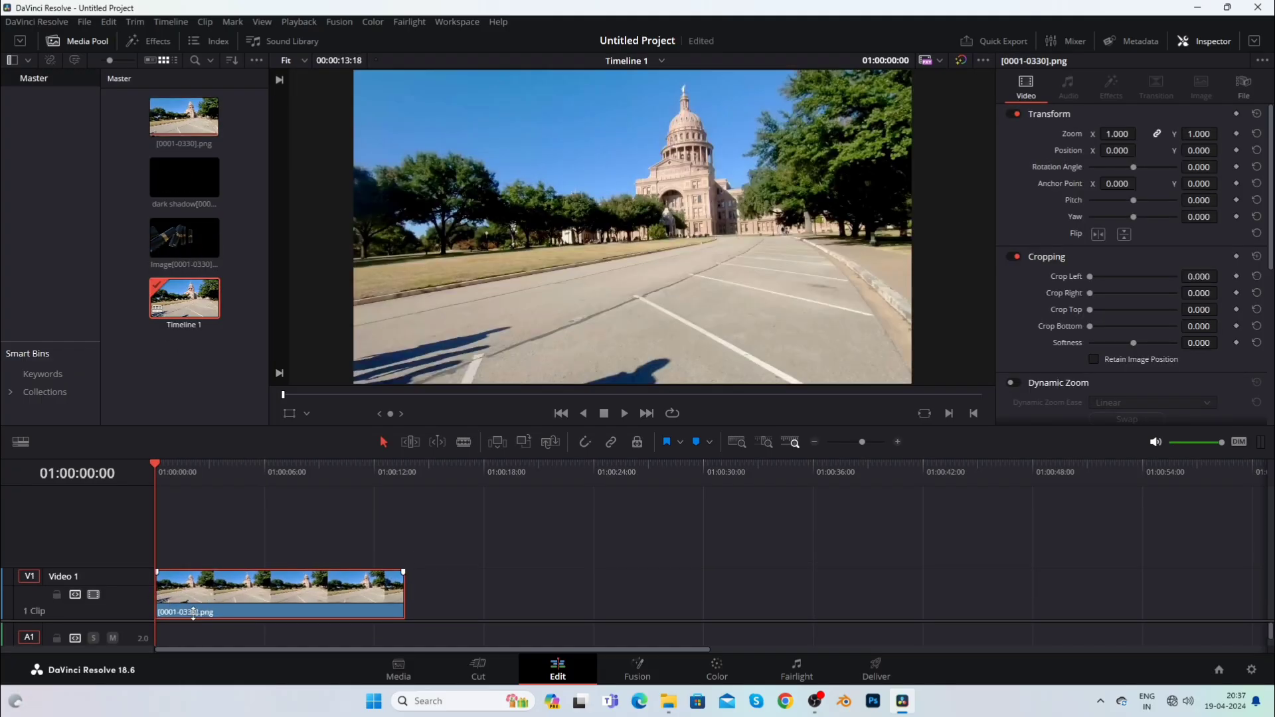
left_click_drag(186, 179, 159, 531)
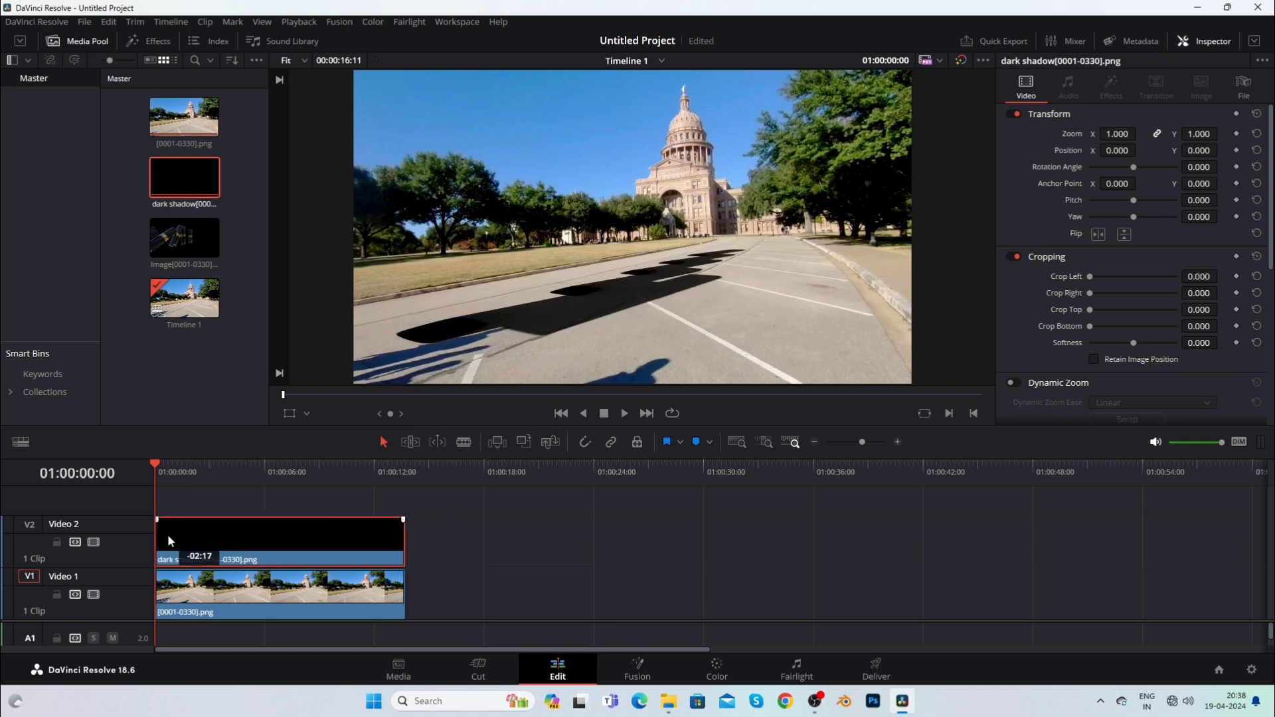
left_click_drag(185, 237, 193, 494)
Combine the three stacked clips into a new Fusion clip and open it on the Fusion page.
left_click_drag(417, 581, 375, 499)
right_click(375, 499)
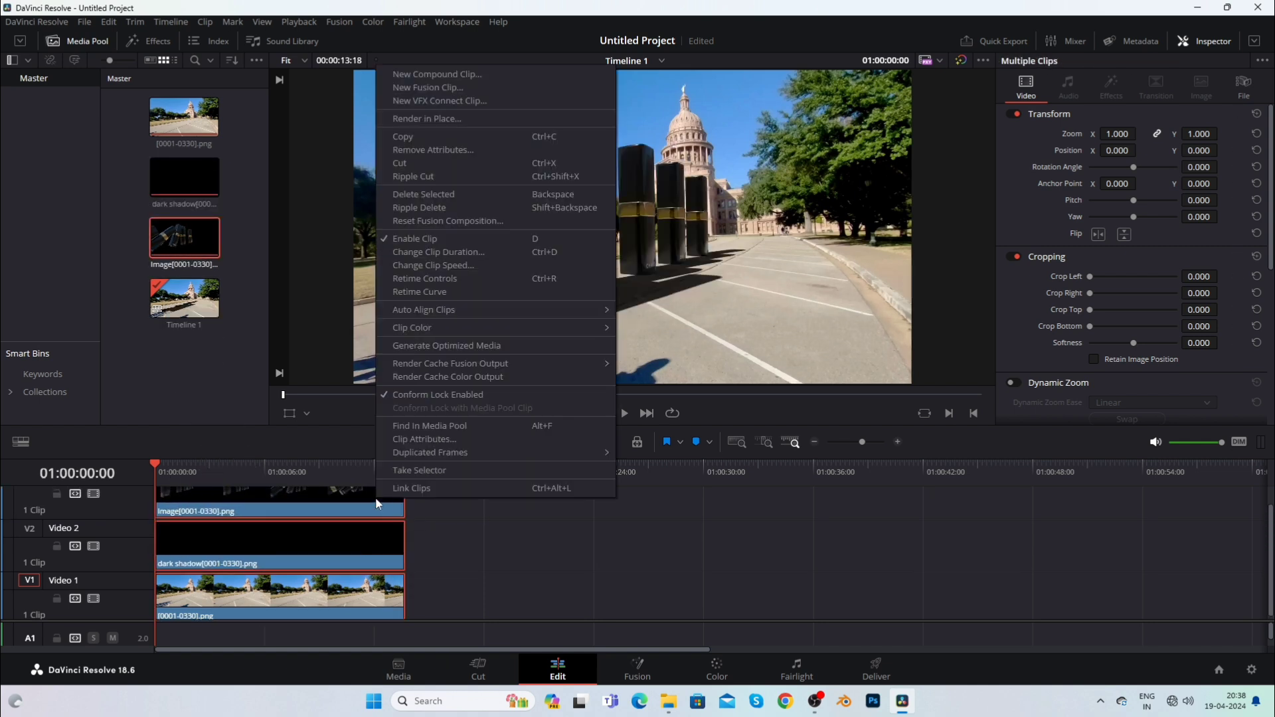
left_click(453, 89)
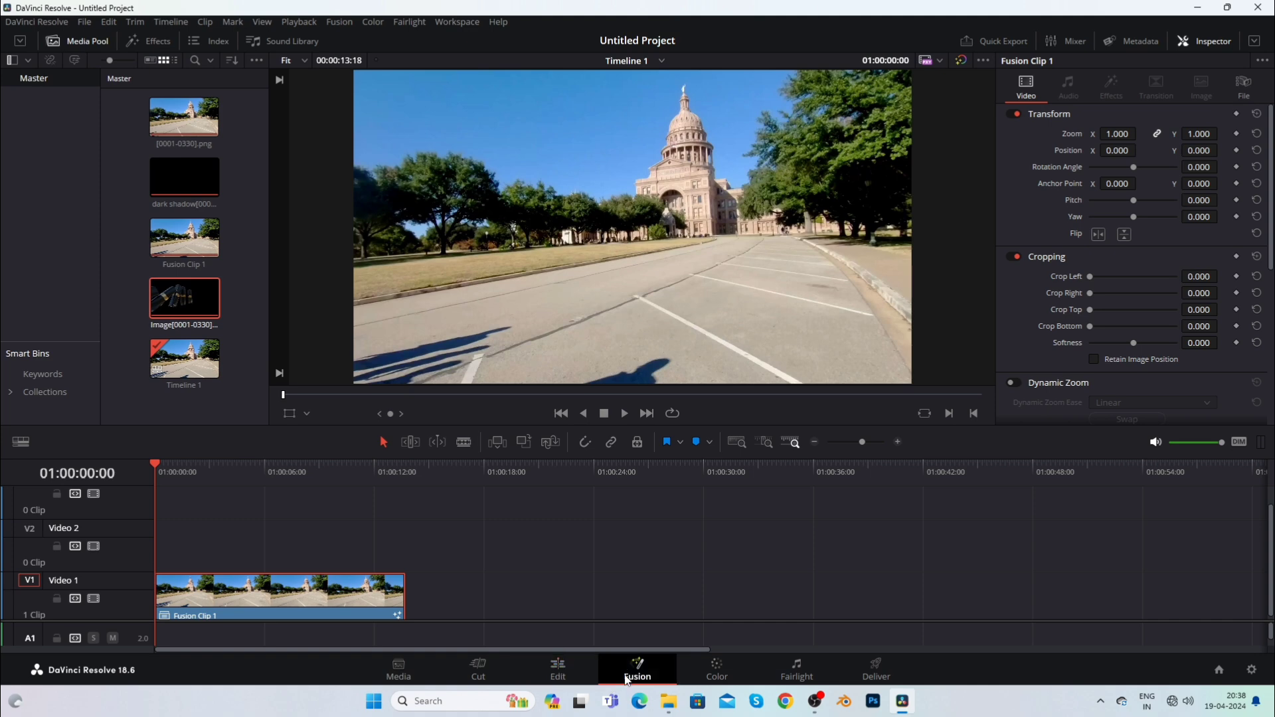
left_click(630, 672)
Spread out the node graph with MediaIn2 below Merge1, MediaIn3 below Merge2 and MediaOut1 at the far end.
left_click(314, 555)
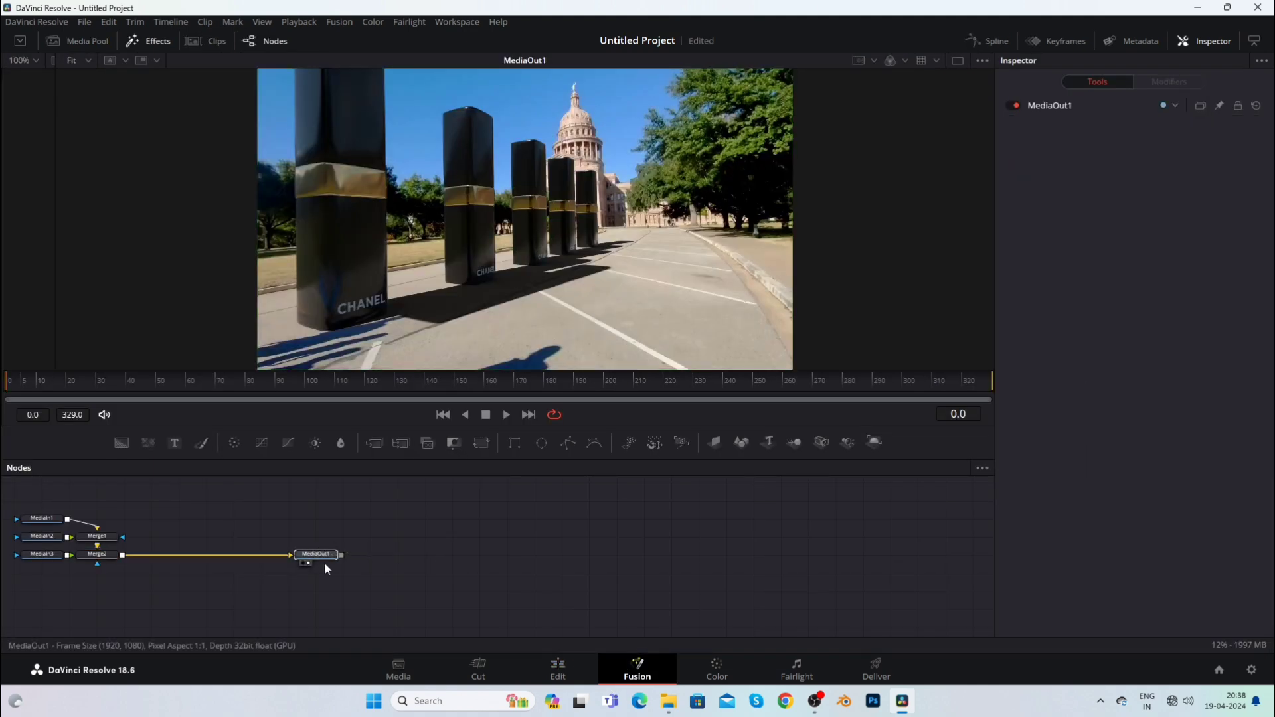
left_click_drag(330, 555, 675, 528)
left_click(110, 553)
left_click_drag(110, 553, 439, 510)
left_click_drag(60, 555, 448, 588)
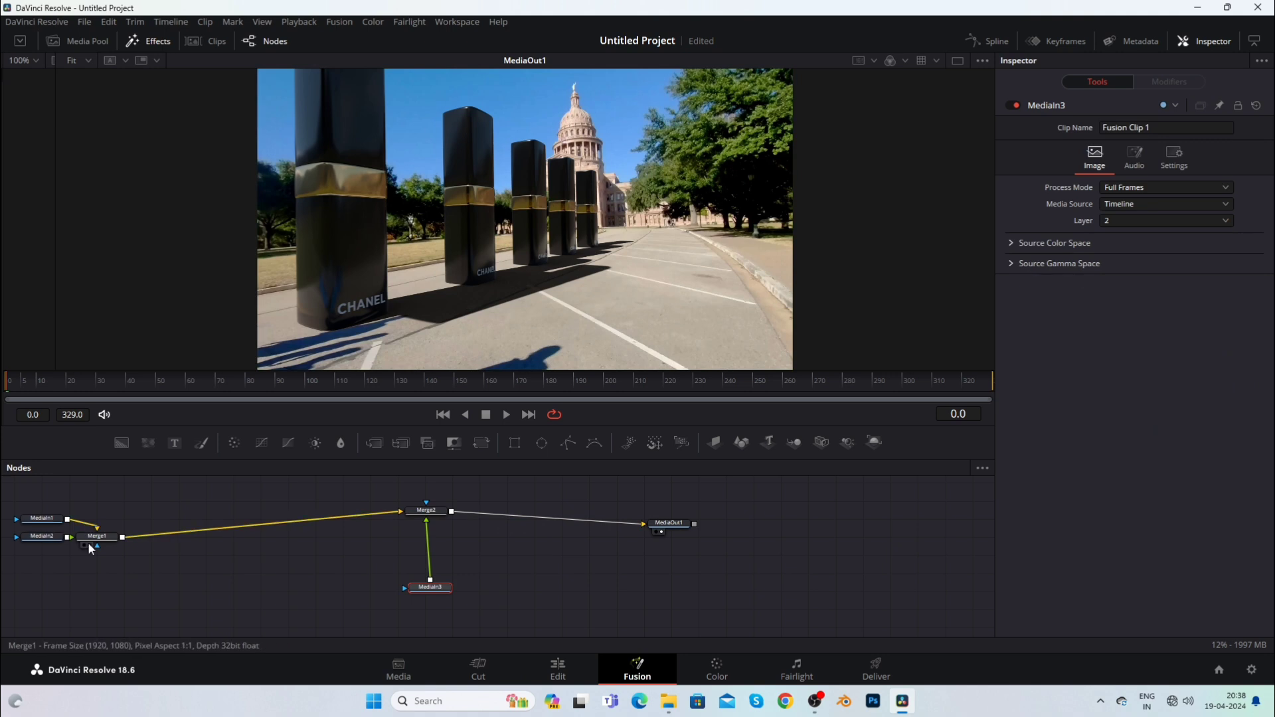
left_click_drag(97, 536, 194, 522)
left_click_drag(44, 539, 196, 593)
Add a Blur node of size 1.5 between MediaIn2 and Merge1, and set Merge1's blend to 0.9.
key("shift+space")
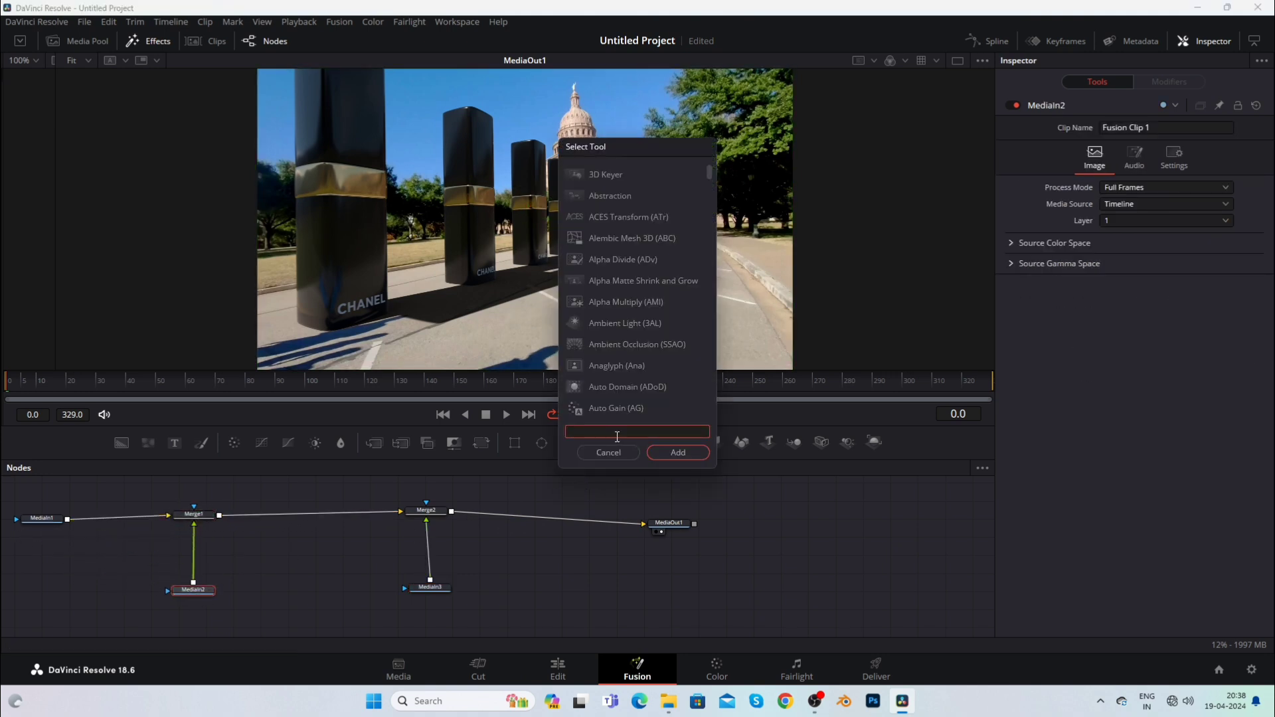
type("blur")
left_click(661, 451)
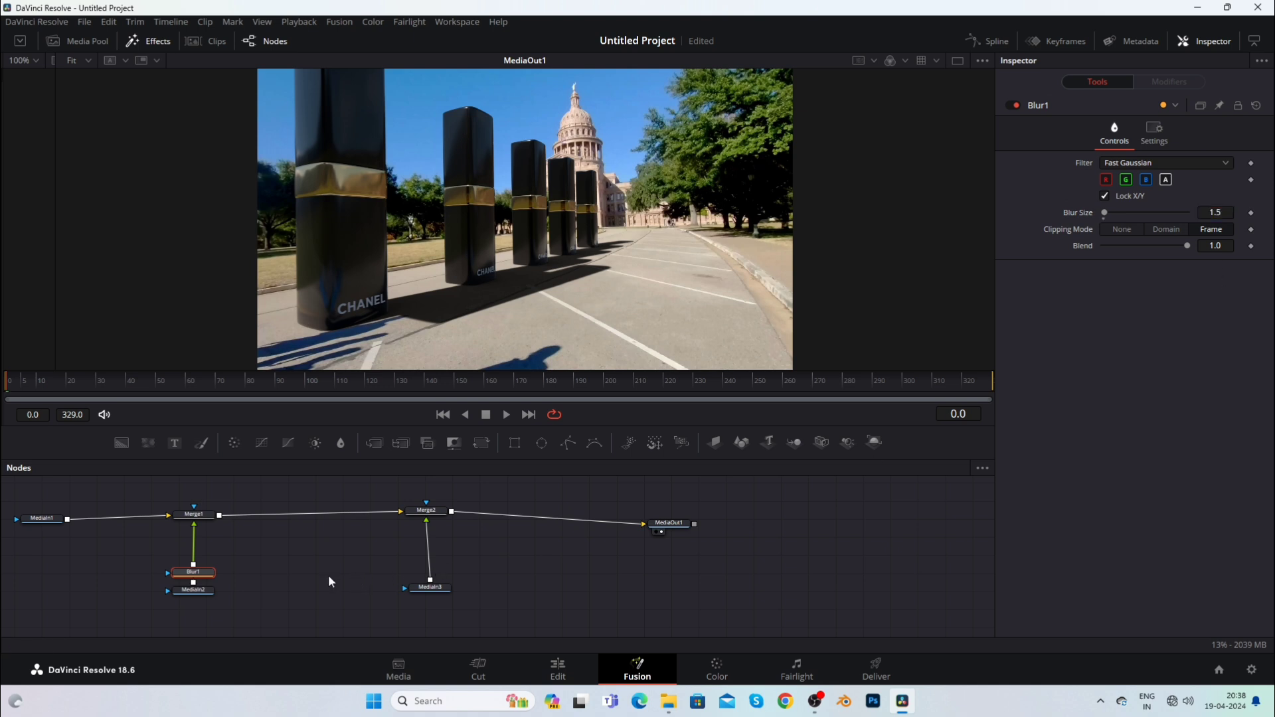
left_click(193, 514)
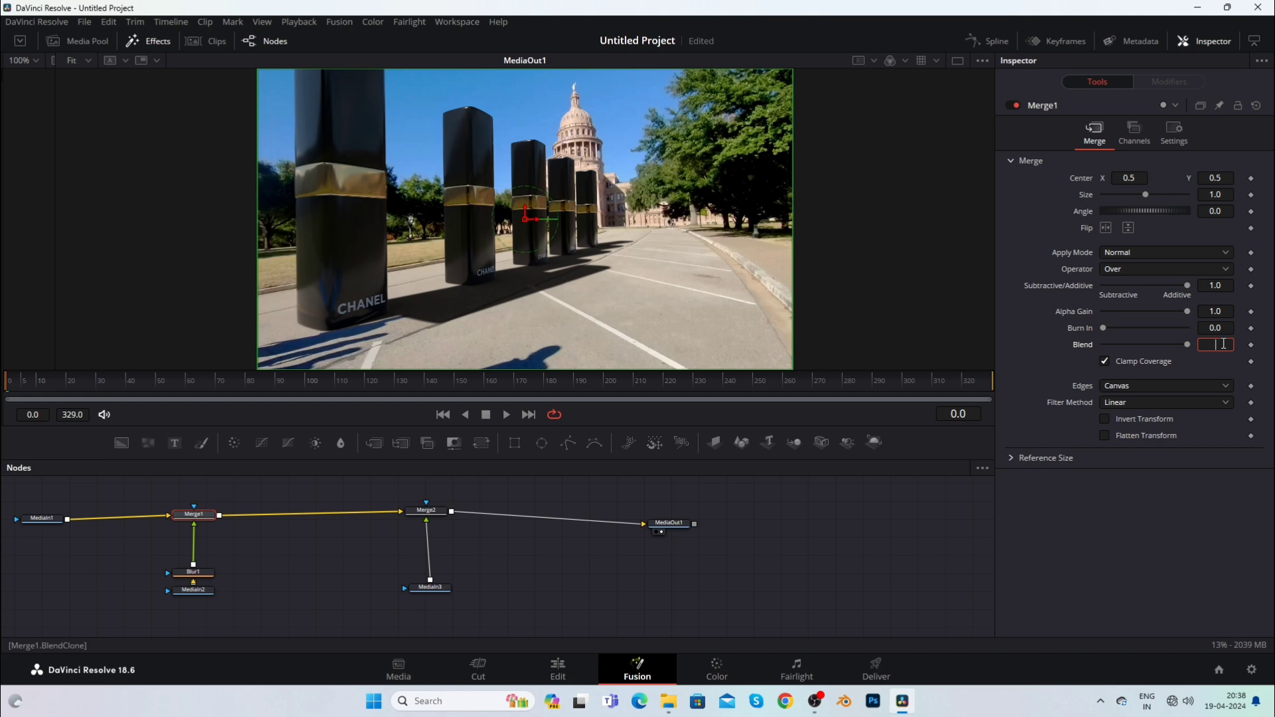
key("Return")
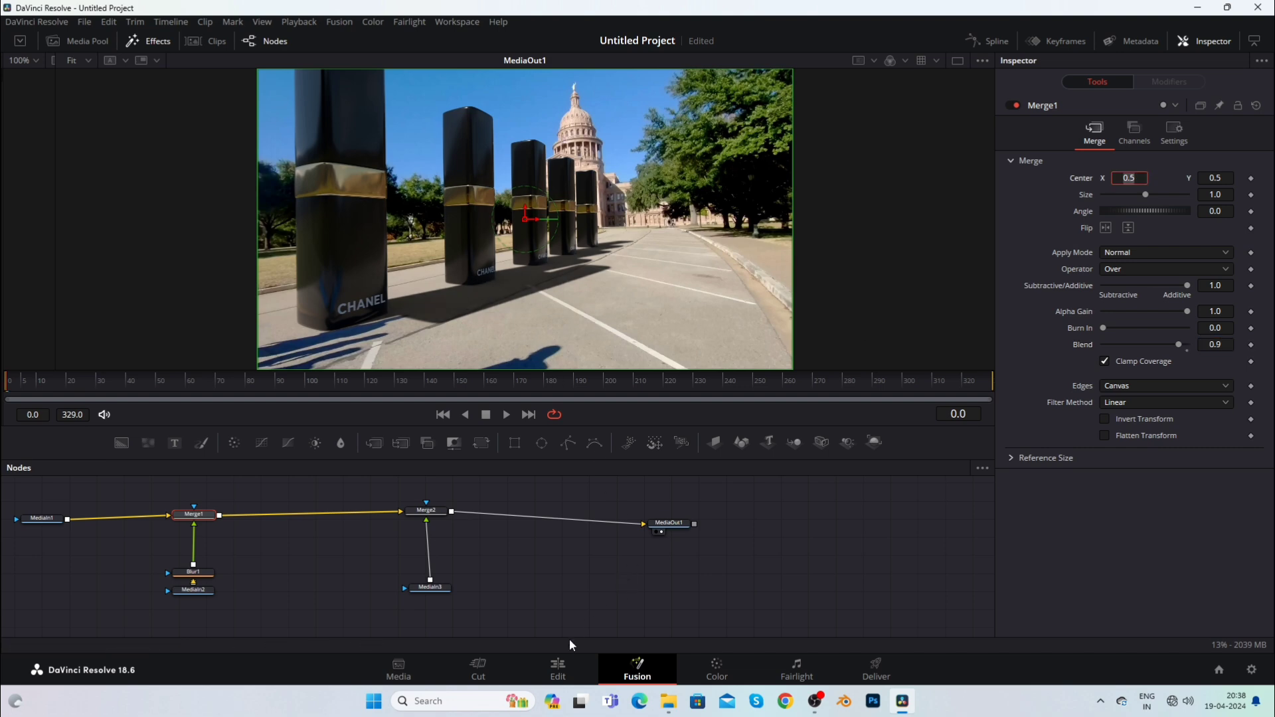
Return to the Edit page and play back the composited lipstick clip from the start to review it.
left_click(560, 669)
scroll(435, 357, "down", 3)
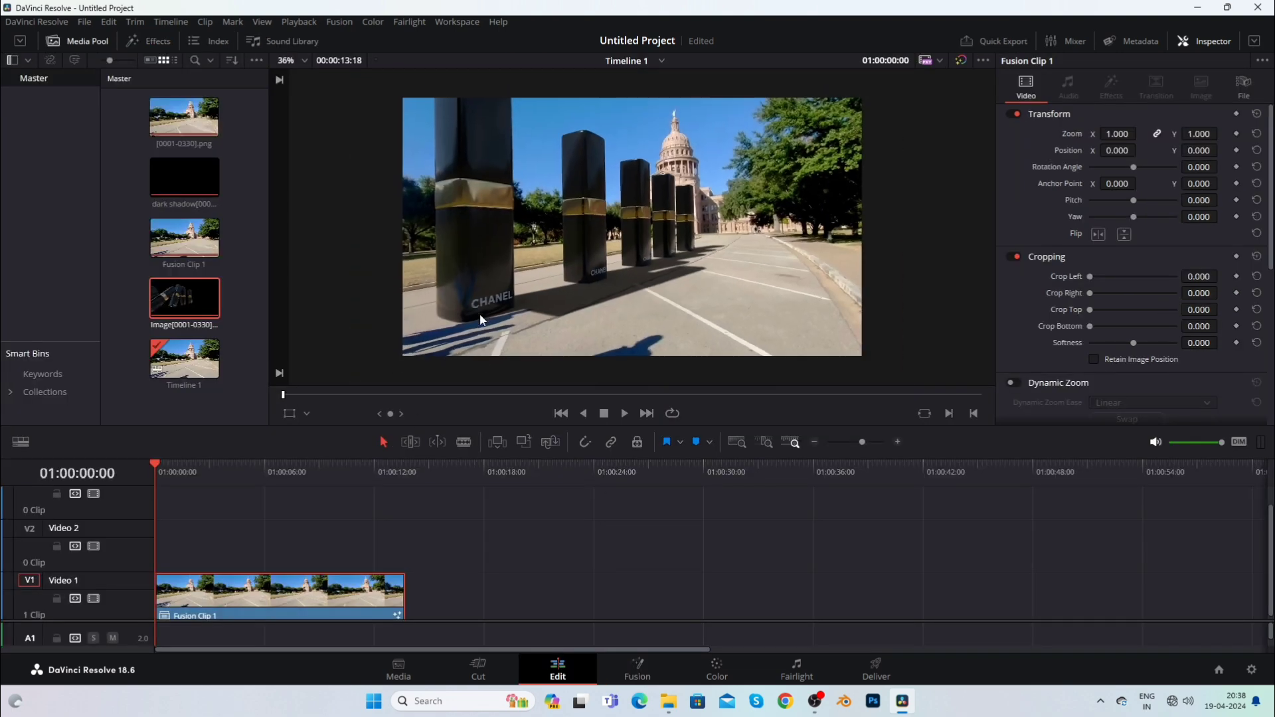
key("space")
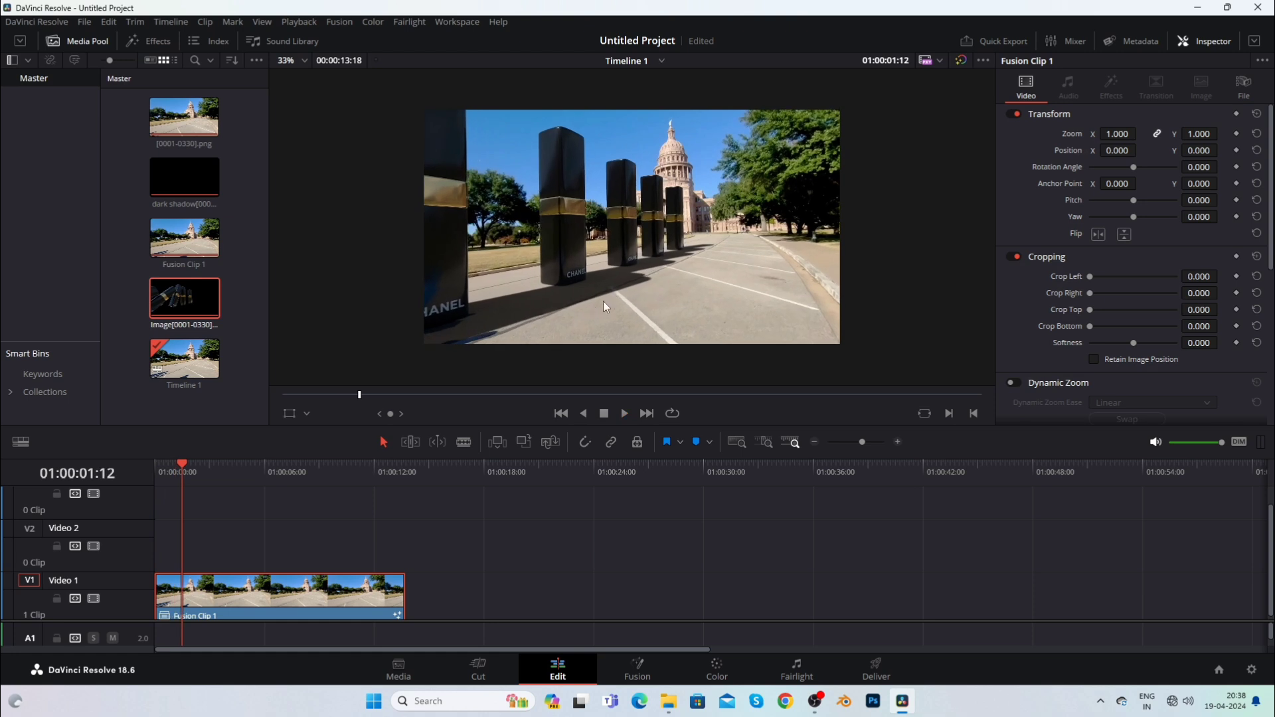
key("space")
left_click(561, 413)
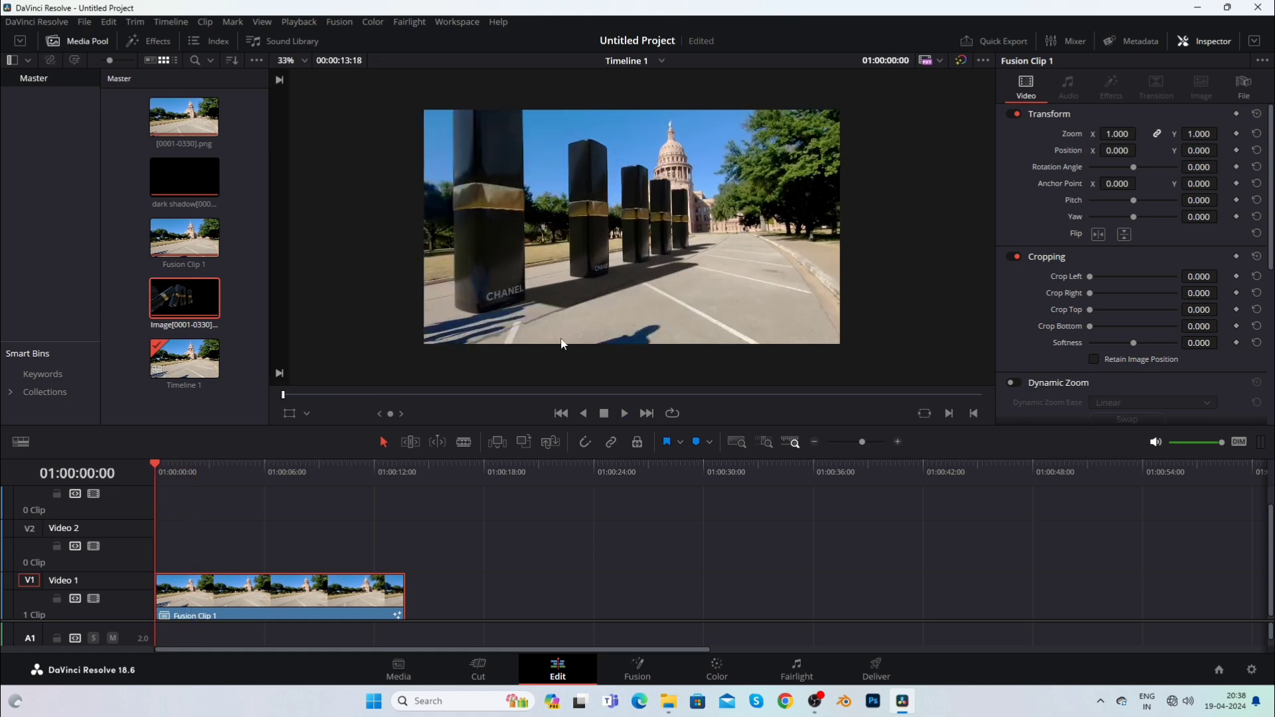
key("space")
key("space")
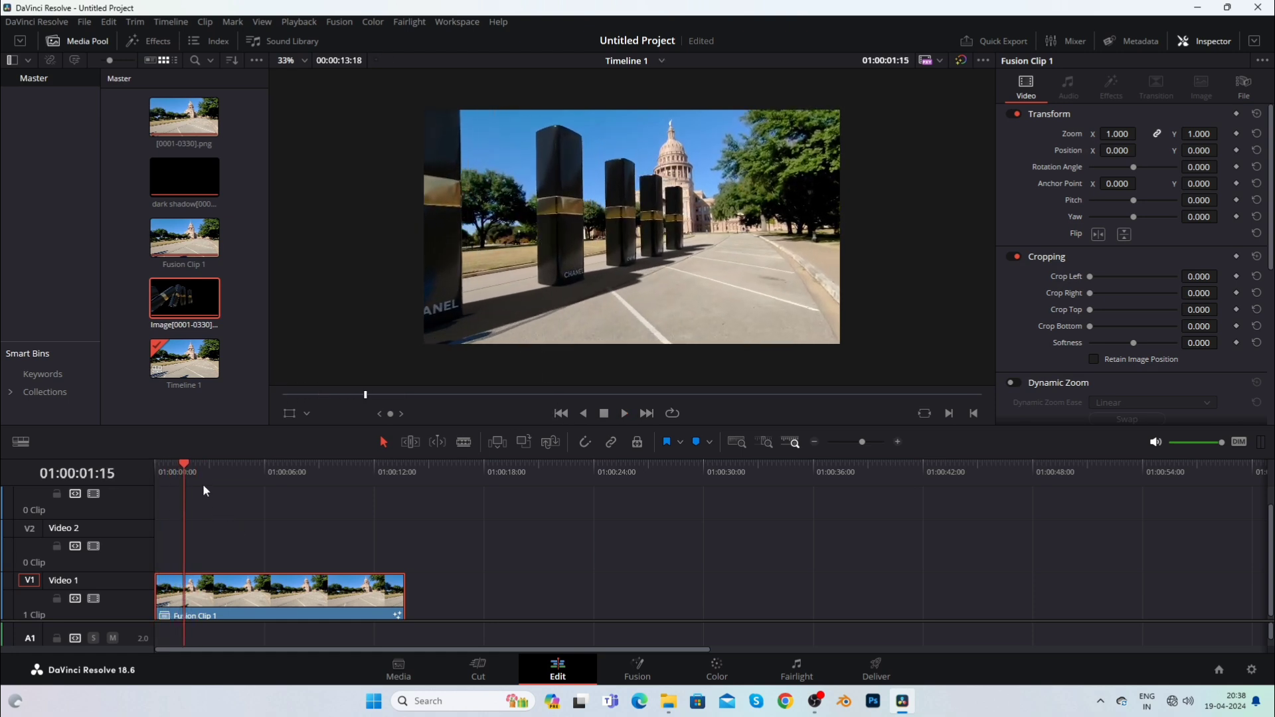
left_click_drag(214, 471, 204, 483)
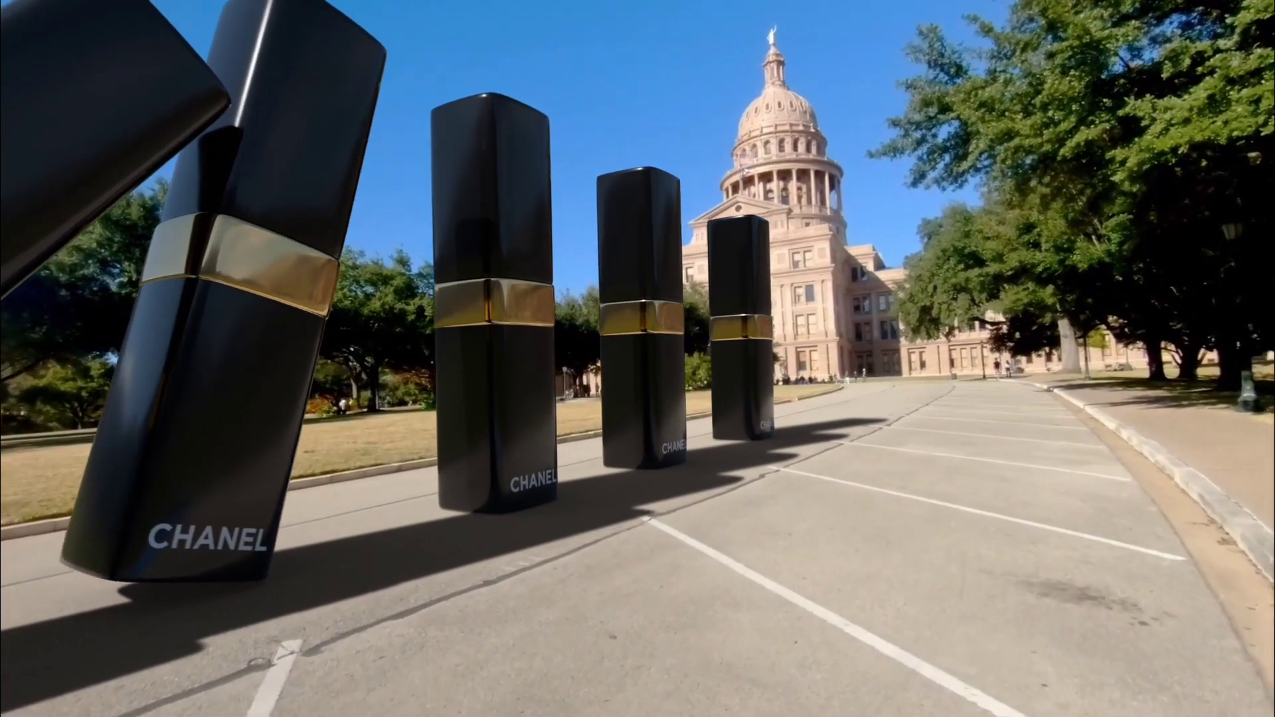